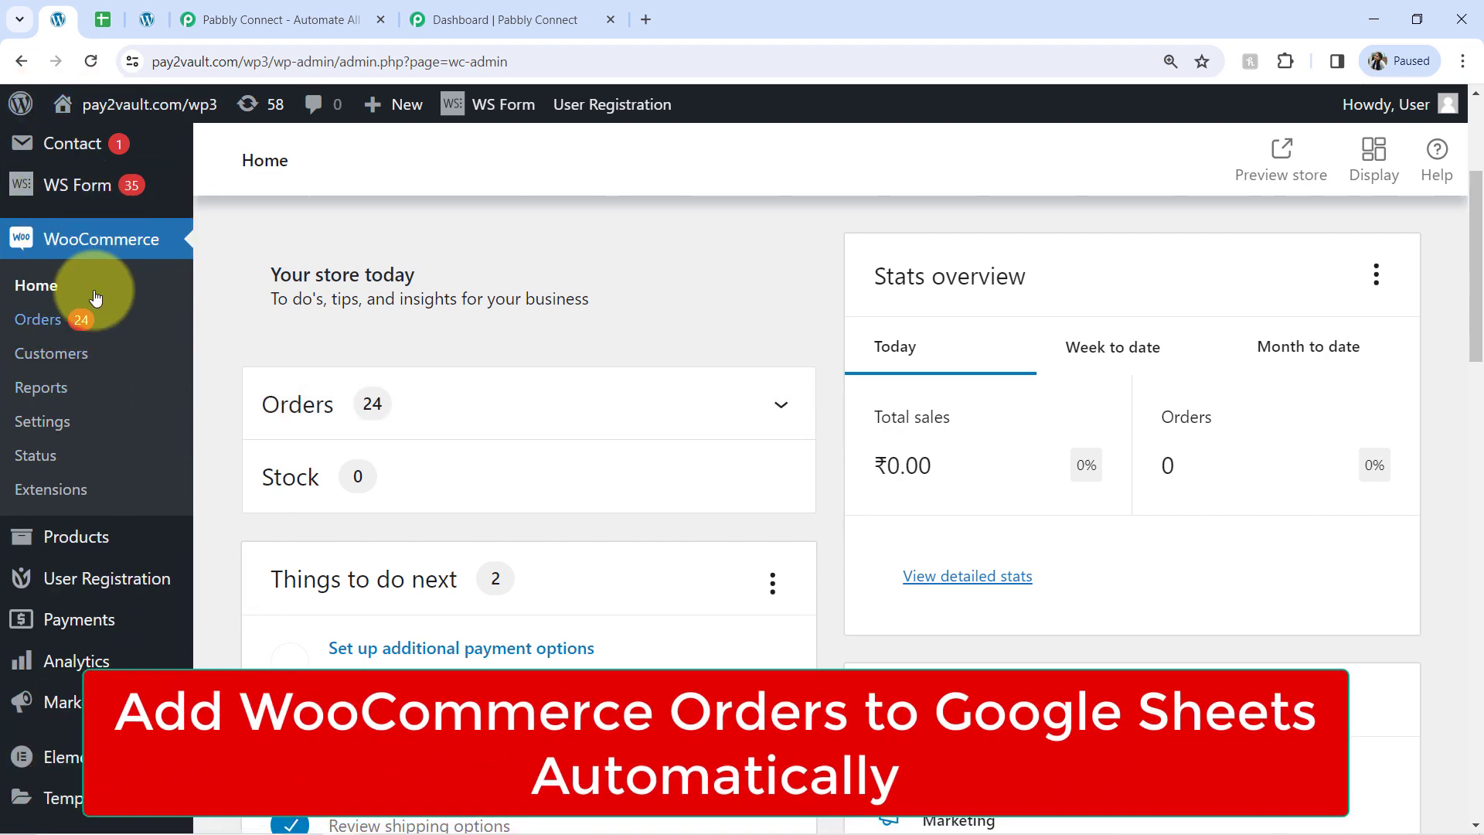
- Switch to the 'All Orders of WooCommerse Store' spreadsheet showing the four-product order
click(96, 22)
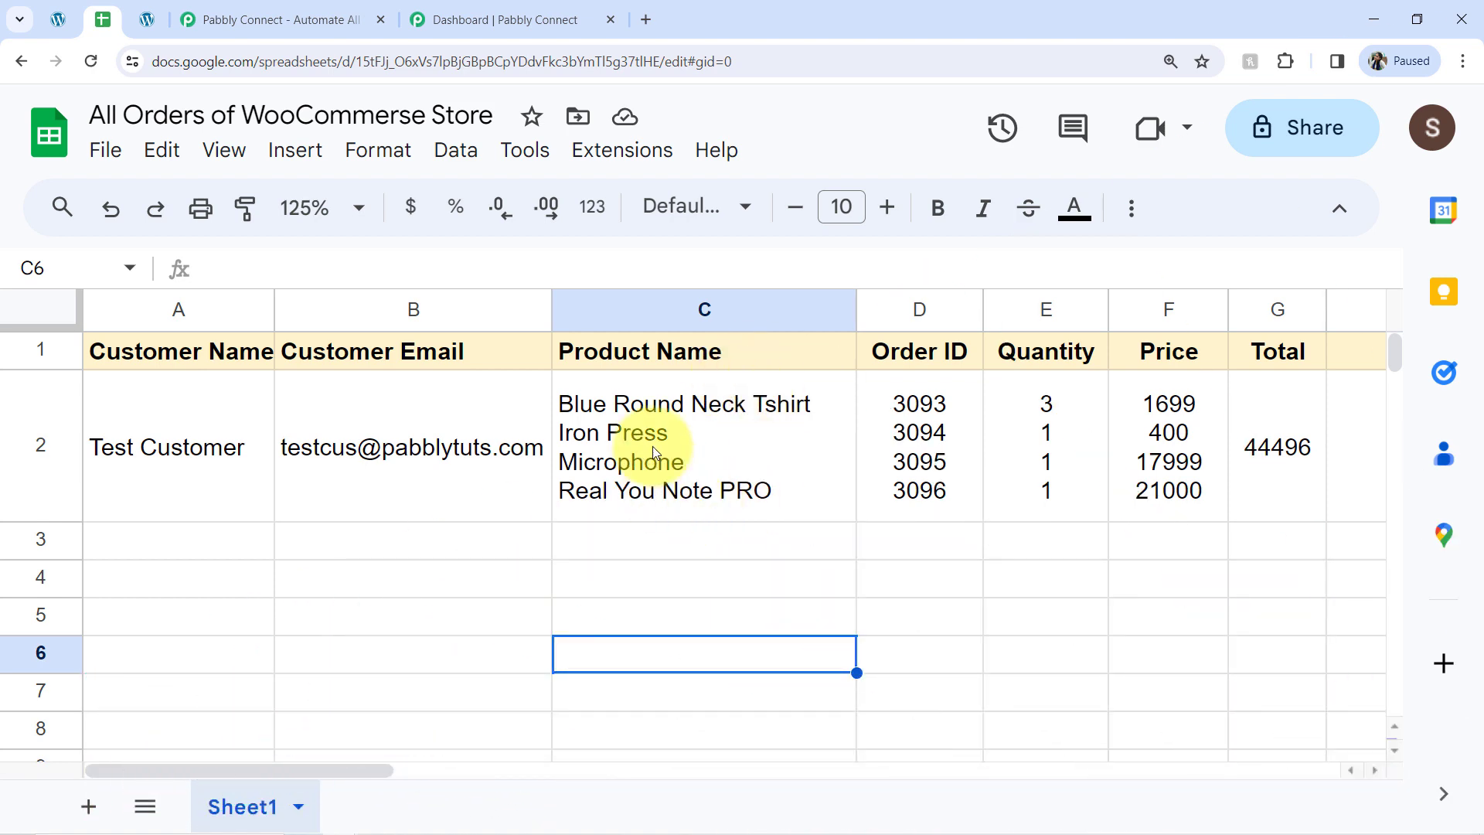
- Inspect the product names in cell C2 and glance at the store's shop page
double_click(618, 405)
drag(581, 380, 697, 426)
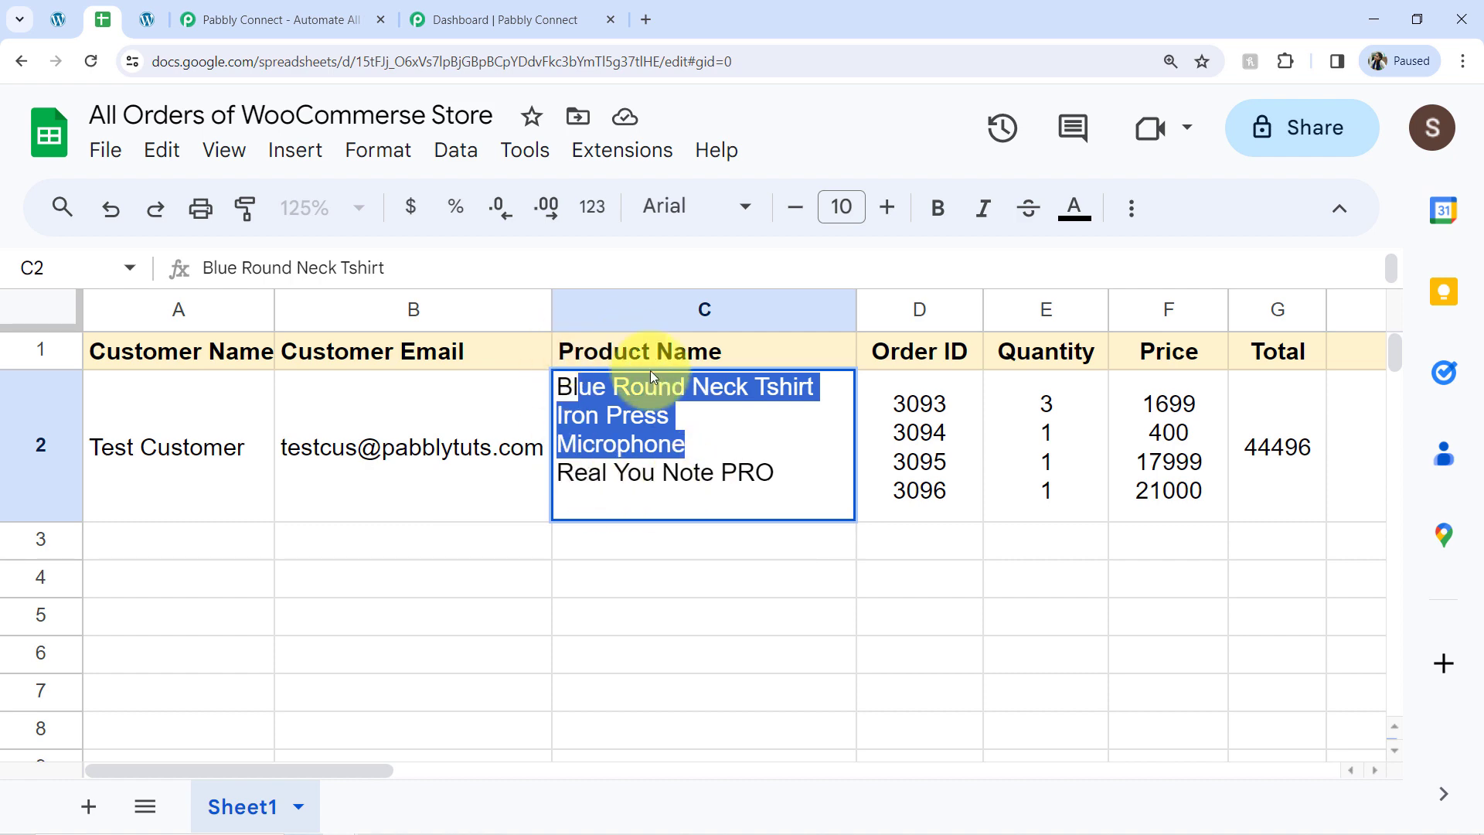
click(148, 9)
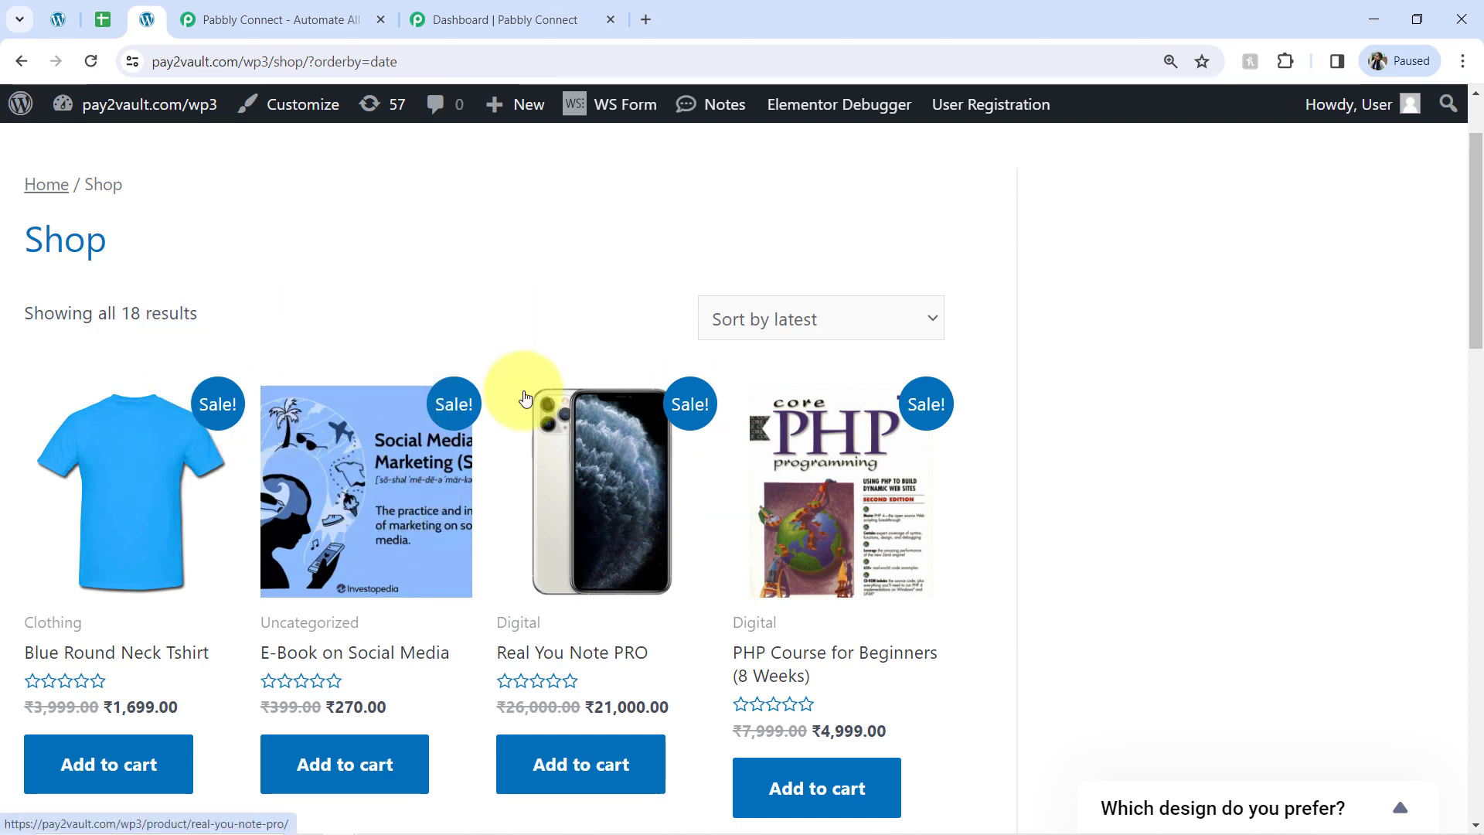
click(100, 21)
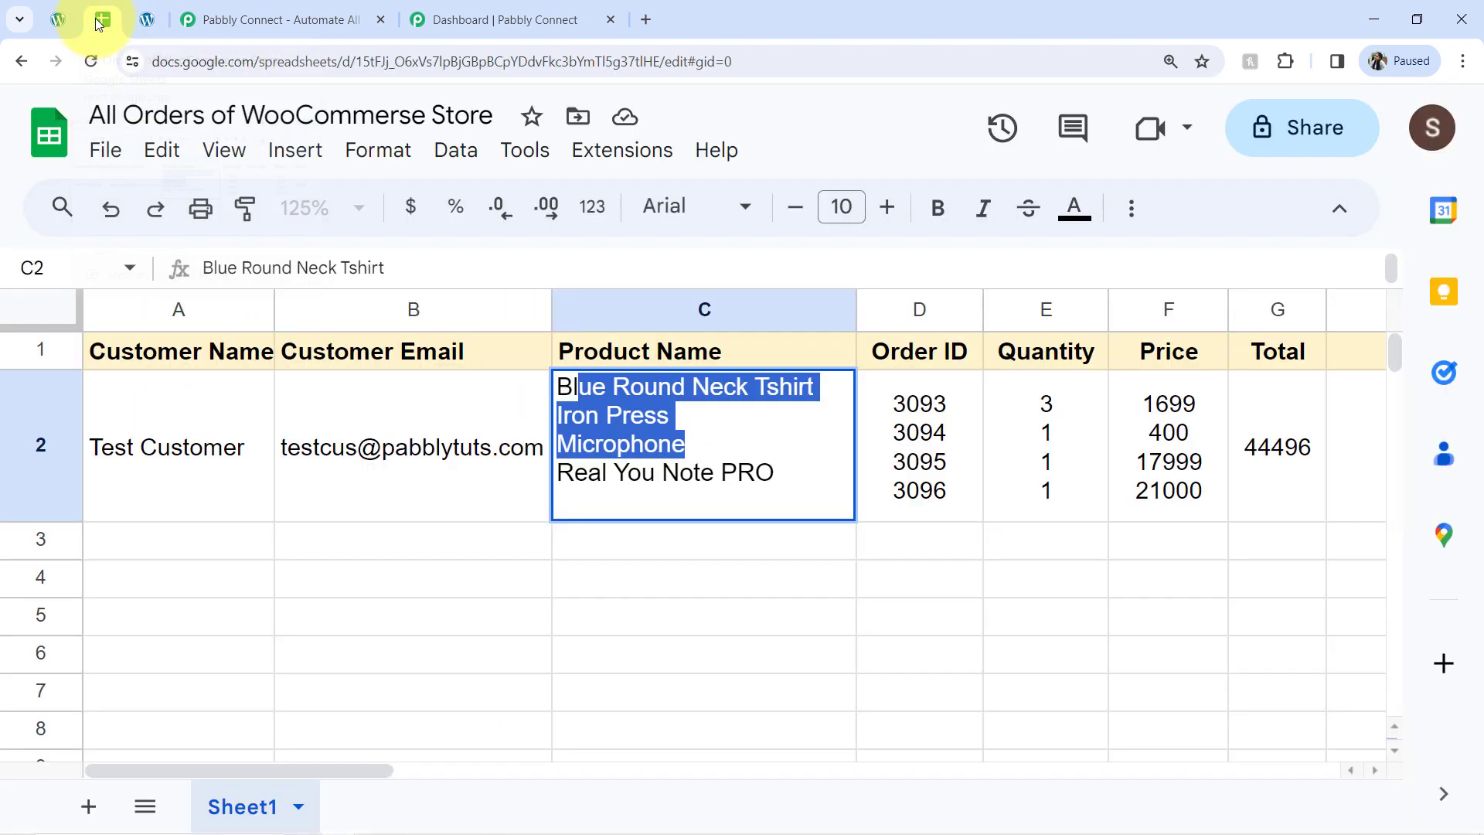
click(659, 549)
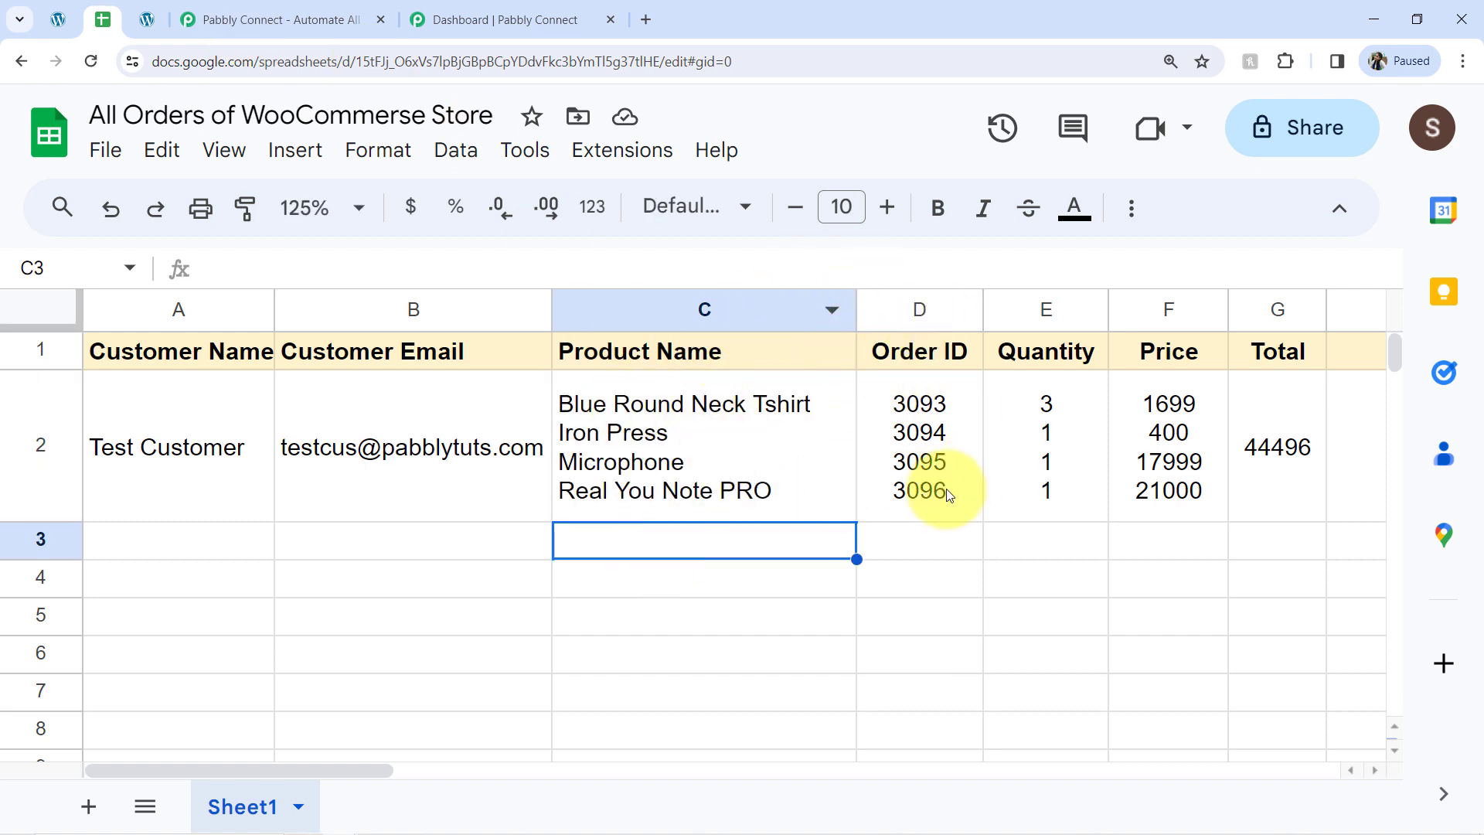
- Check the customer email in B2 and name in A2, then select row 2
click(384, 448)
click(200, 449)
double_click(199, 446)
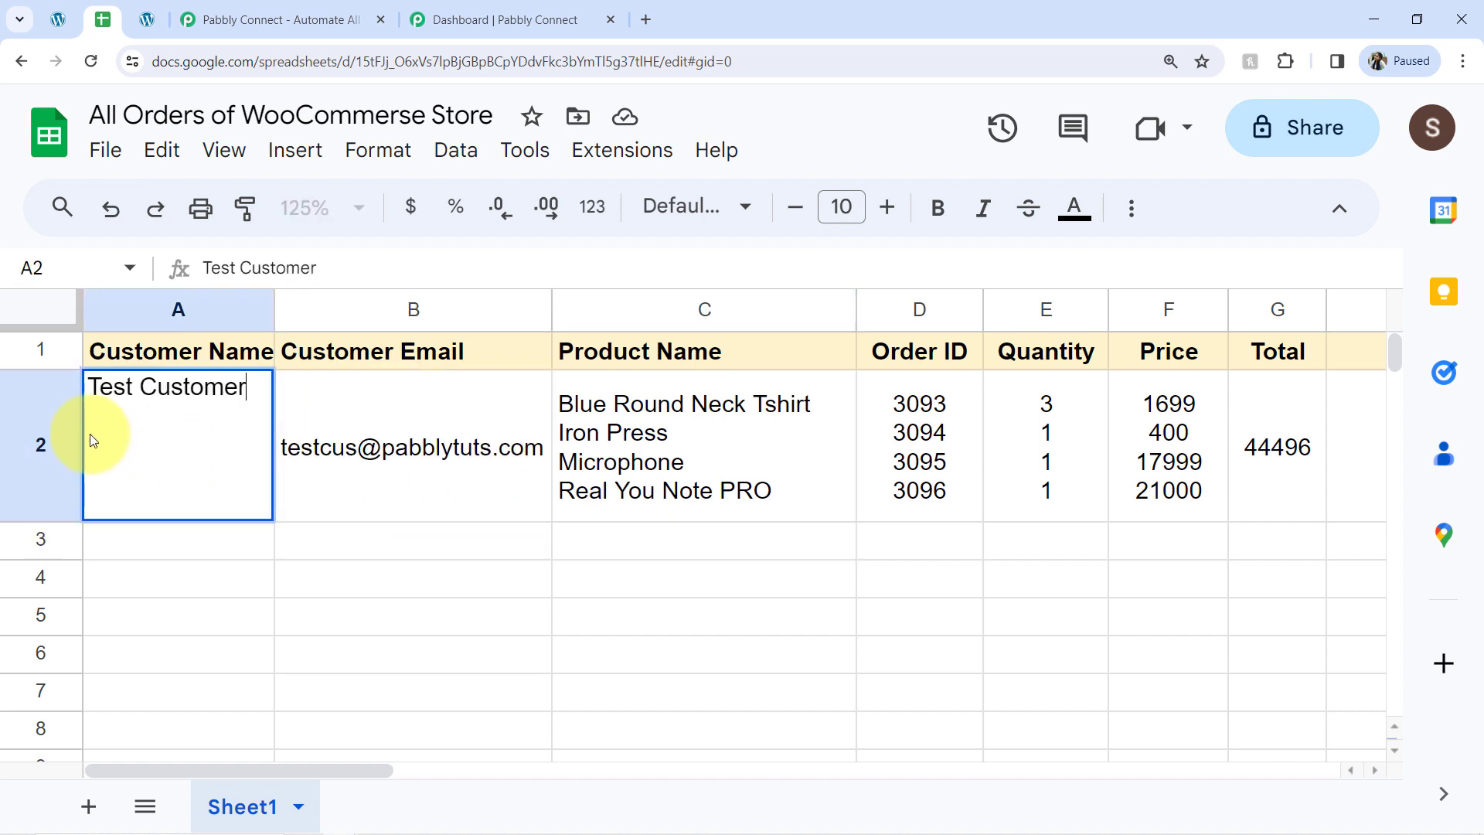
click(202, 592)
click(16, 447)
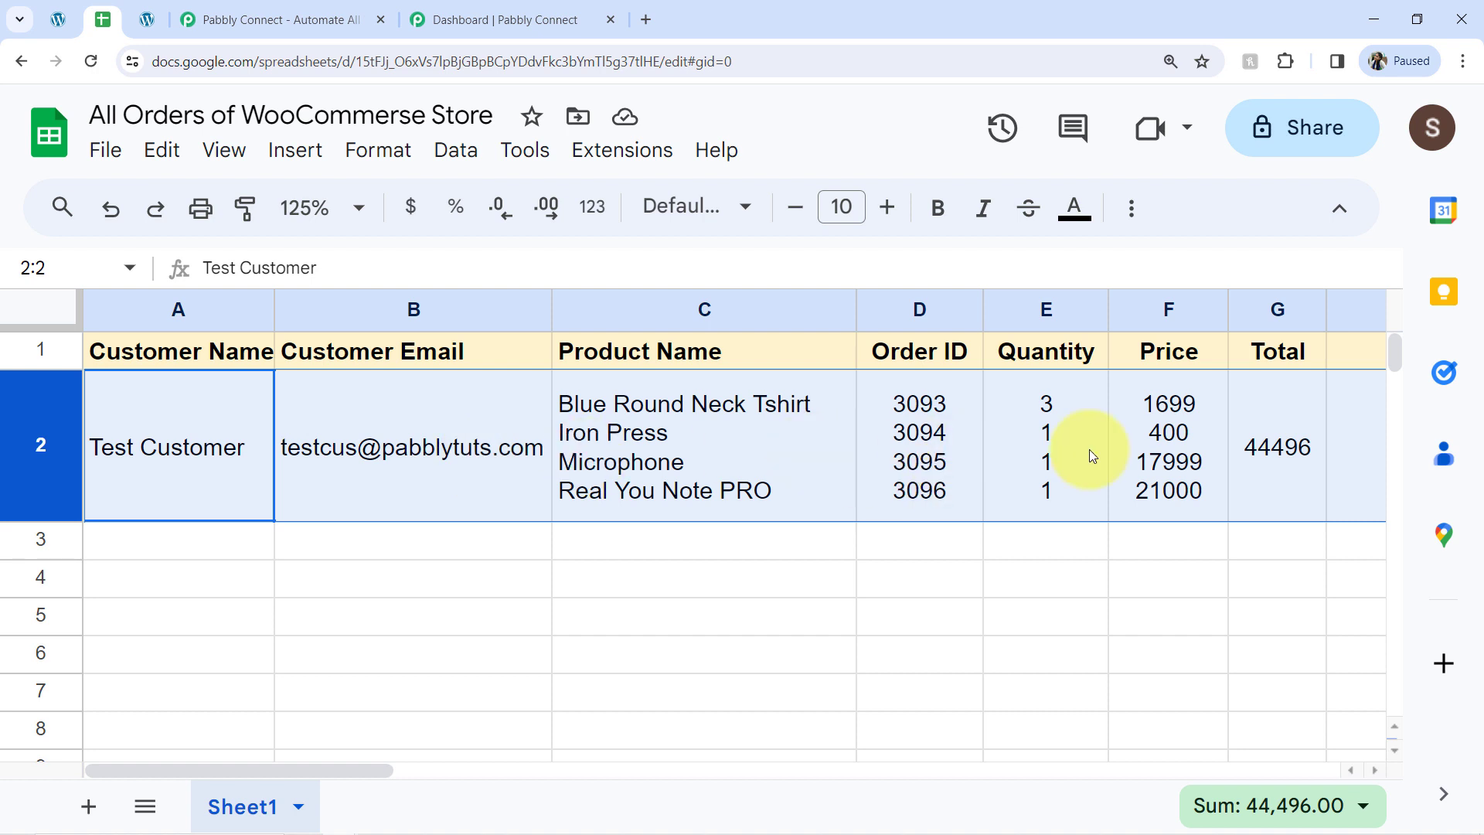
- Examine C2 product names, D2 order IDs and E2 quantities, then return to WooCommerce admin
click(572, 445)
double_click(568, 422)
drag(578, 386, 754, 474)
double_click(887, 433)
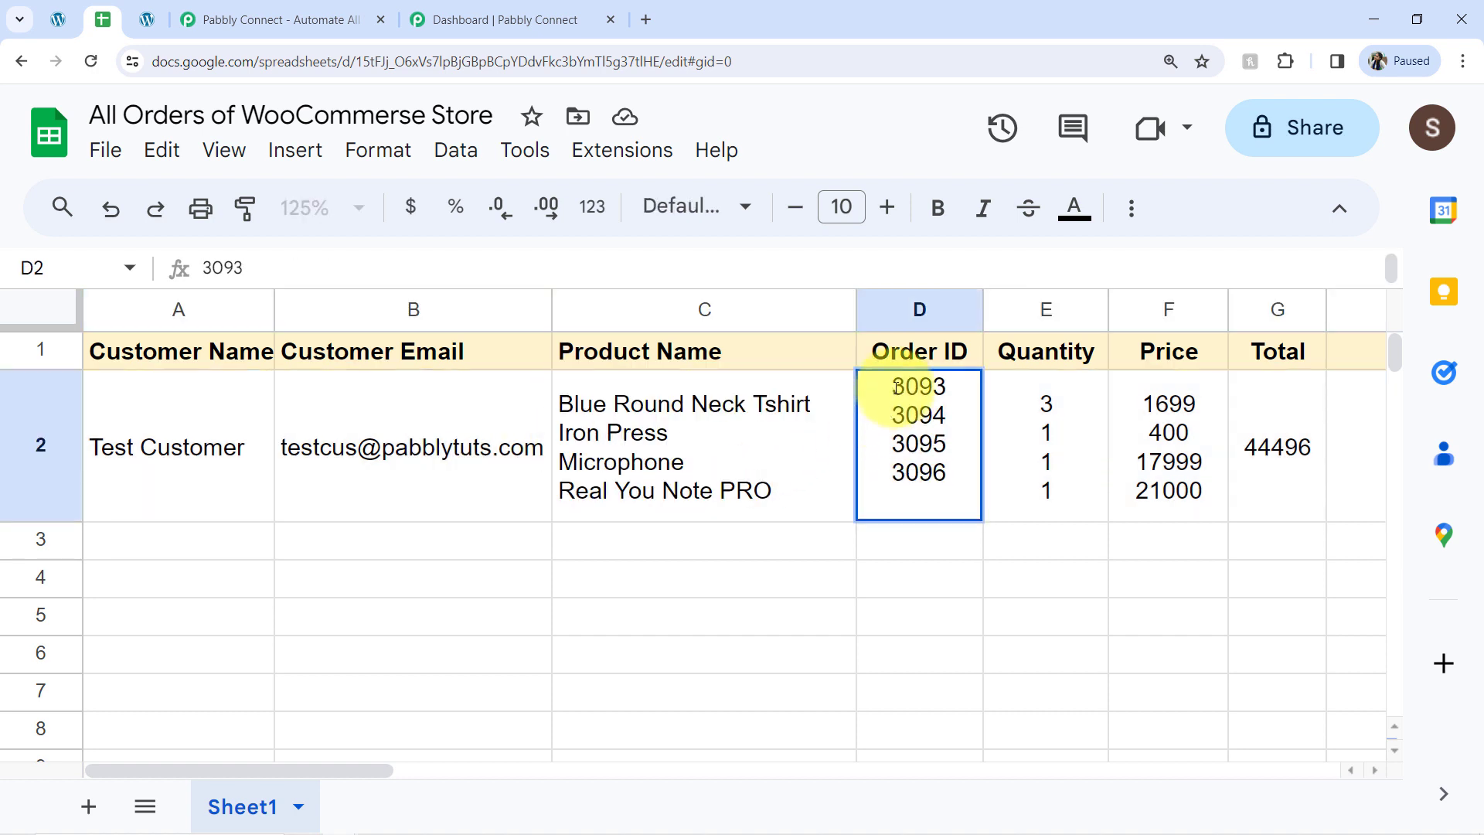
drag(896, 386, 994, 473)
double_click(993, 473)
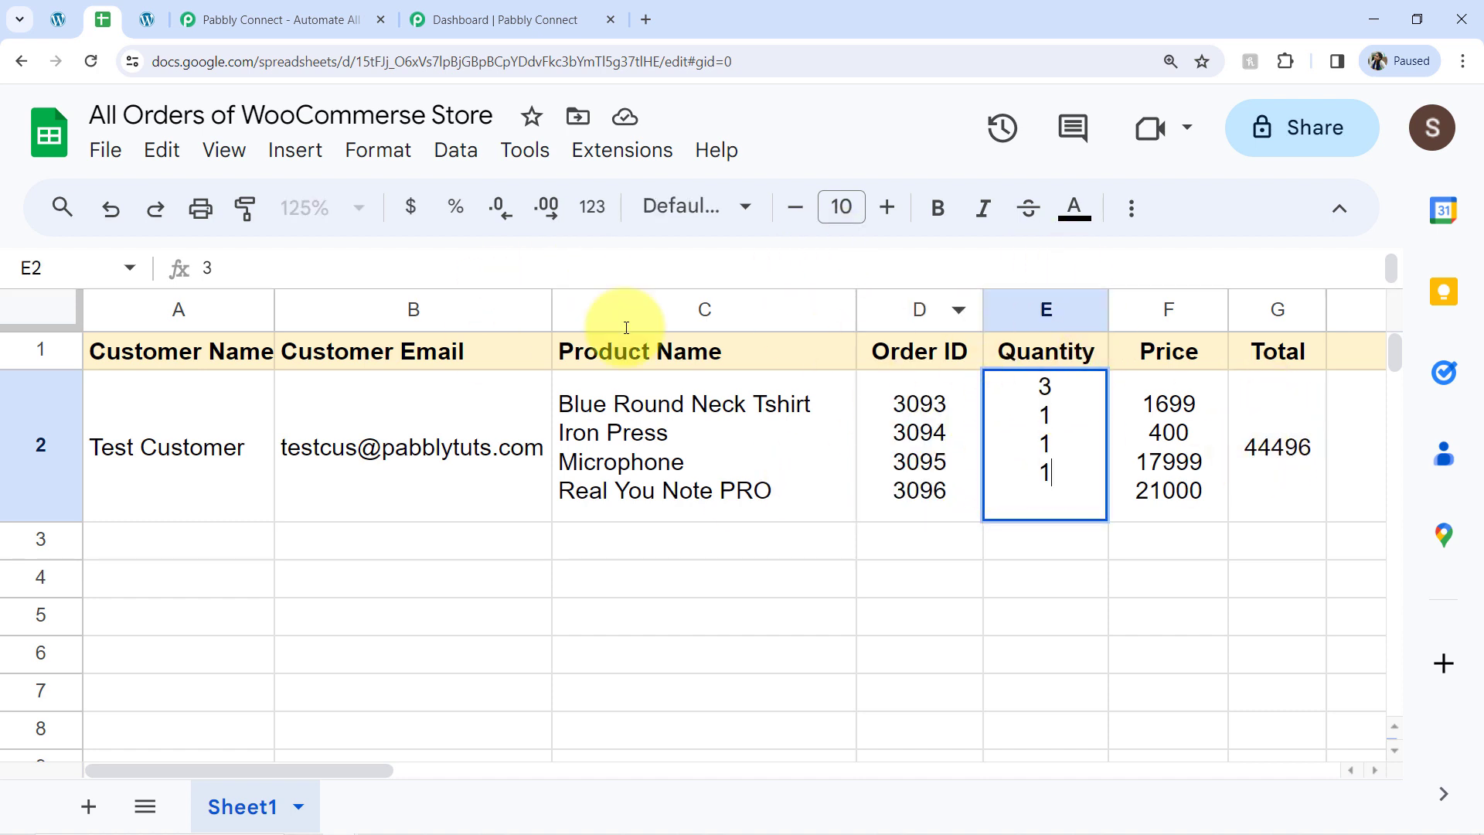
click(546, 583)
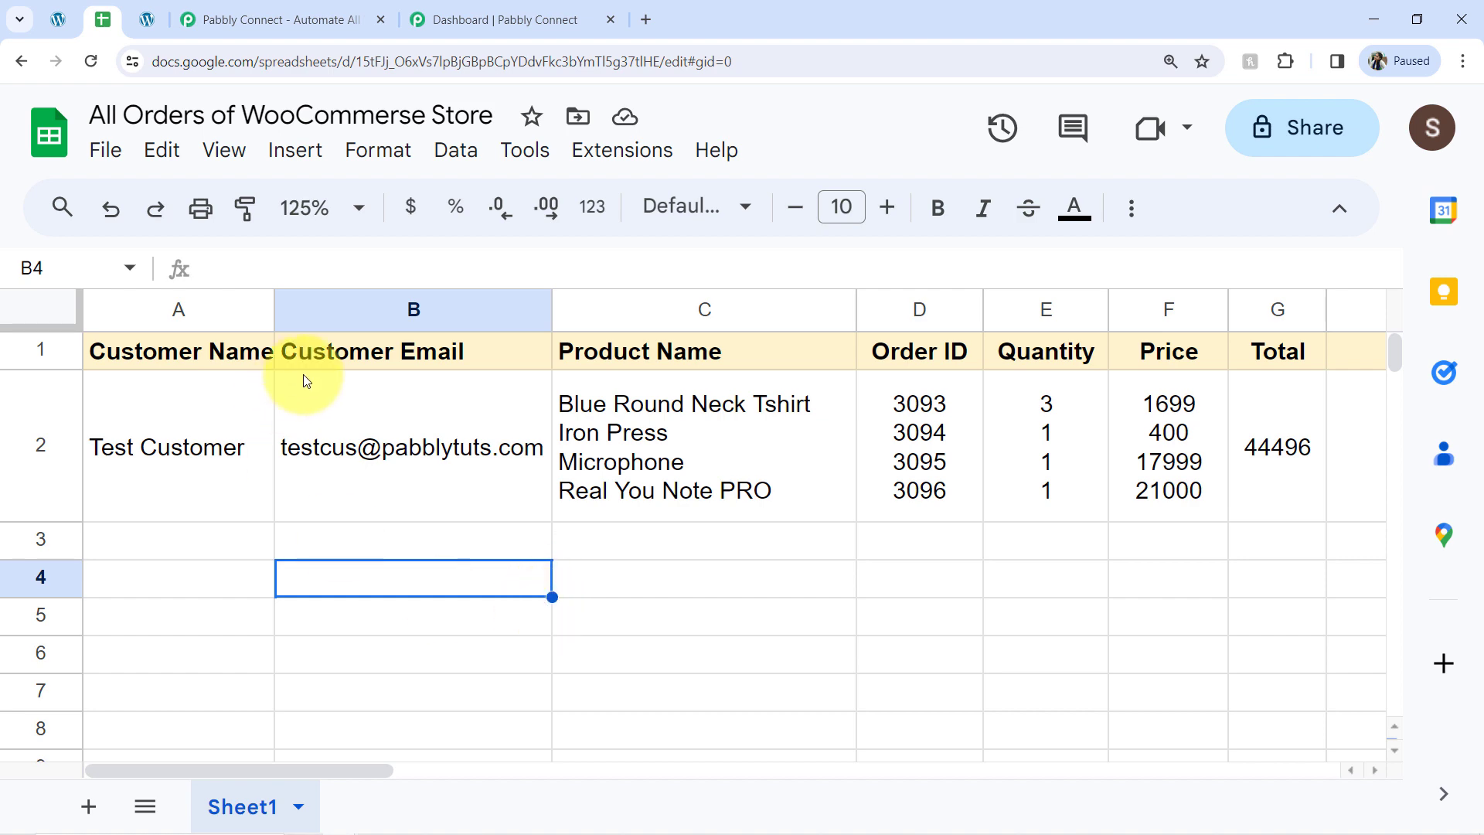
click(66, 26)
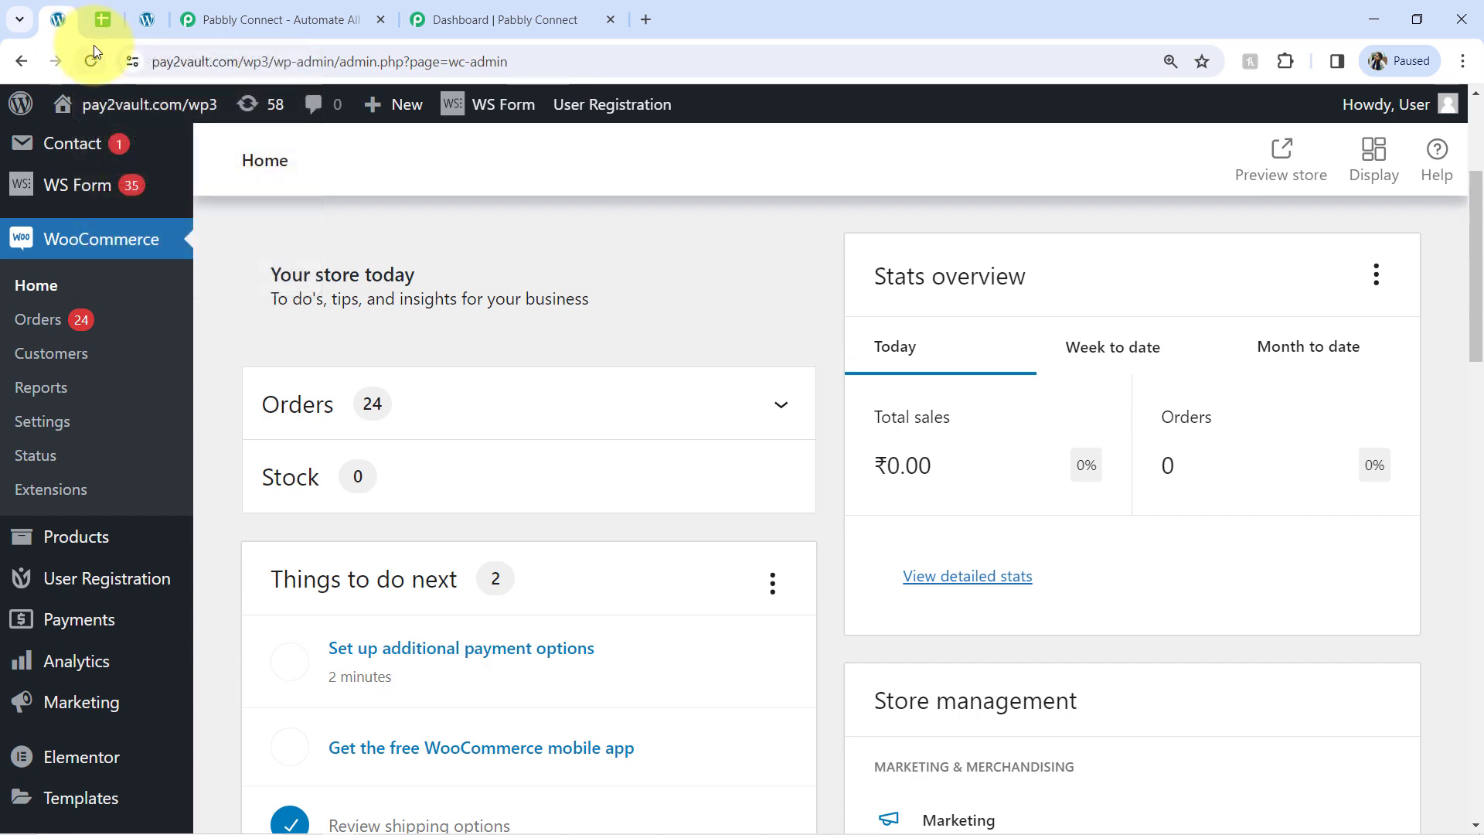
- Visit the Pabbly Connect website and highlight parts of its 'Automate your Tasks' headline
click(222, 6)
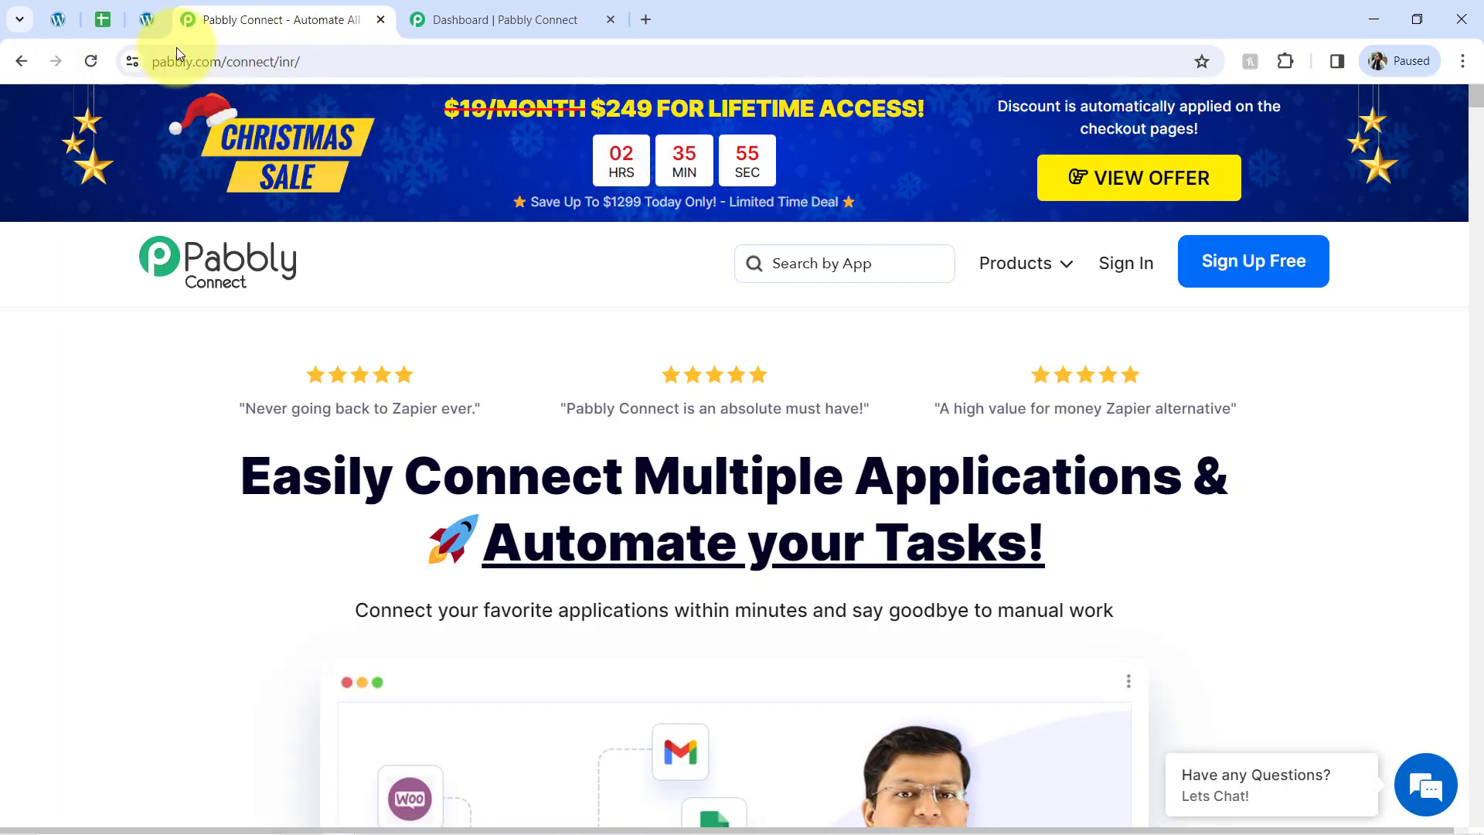
drag(175, 61, 363, 64)
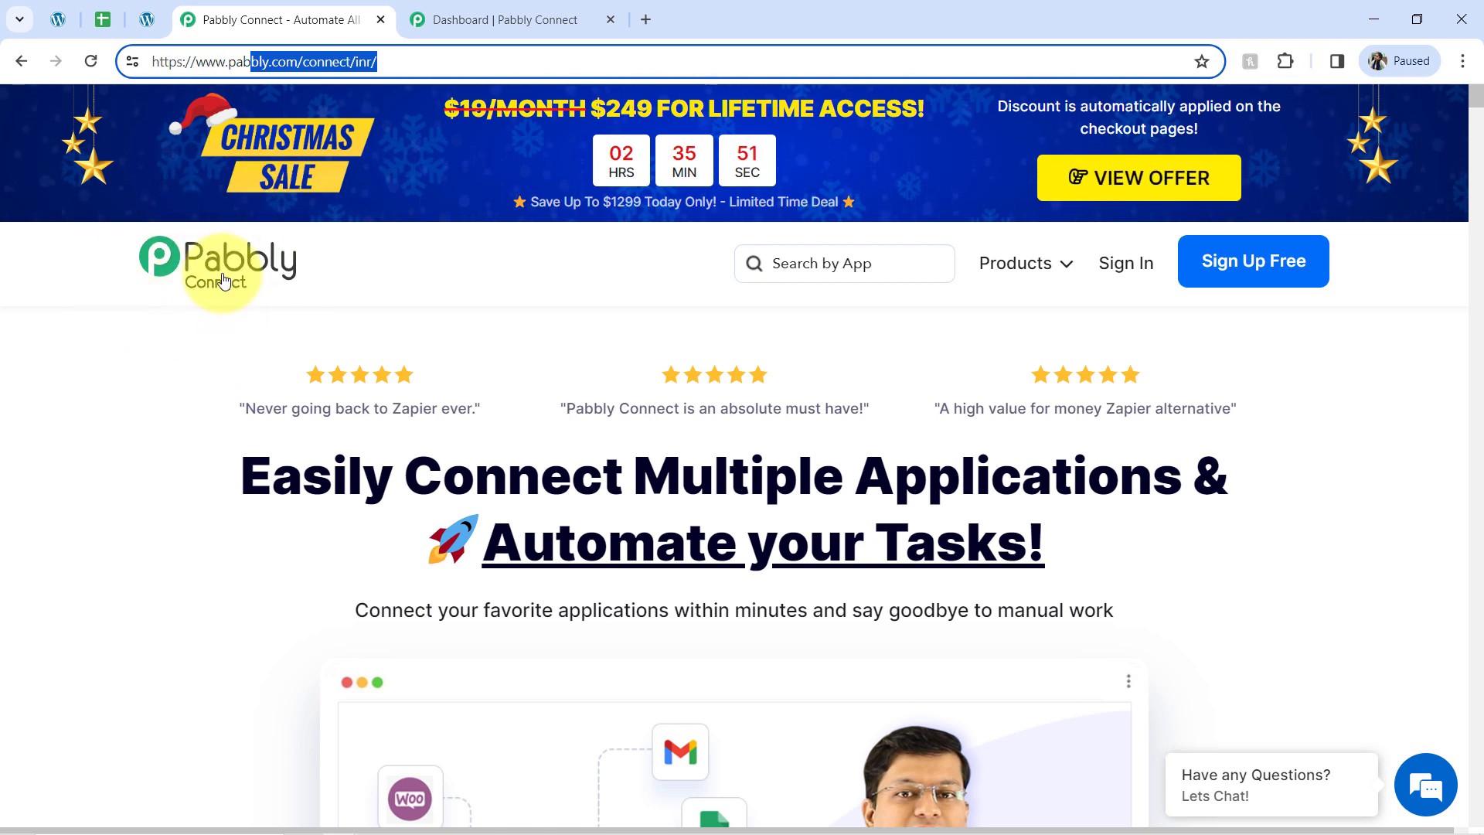
double_click(533, 471)
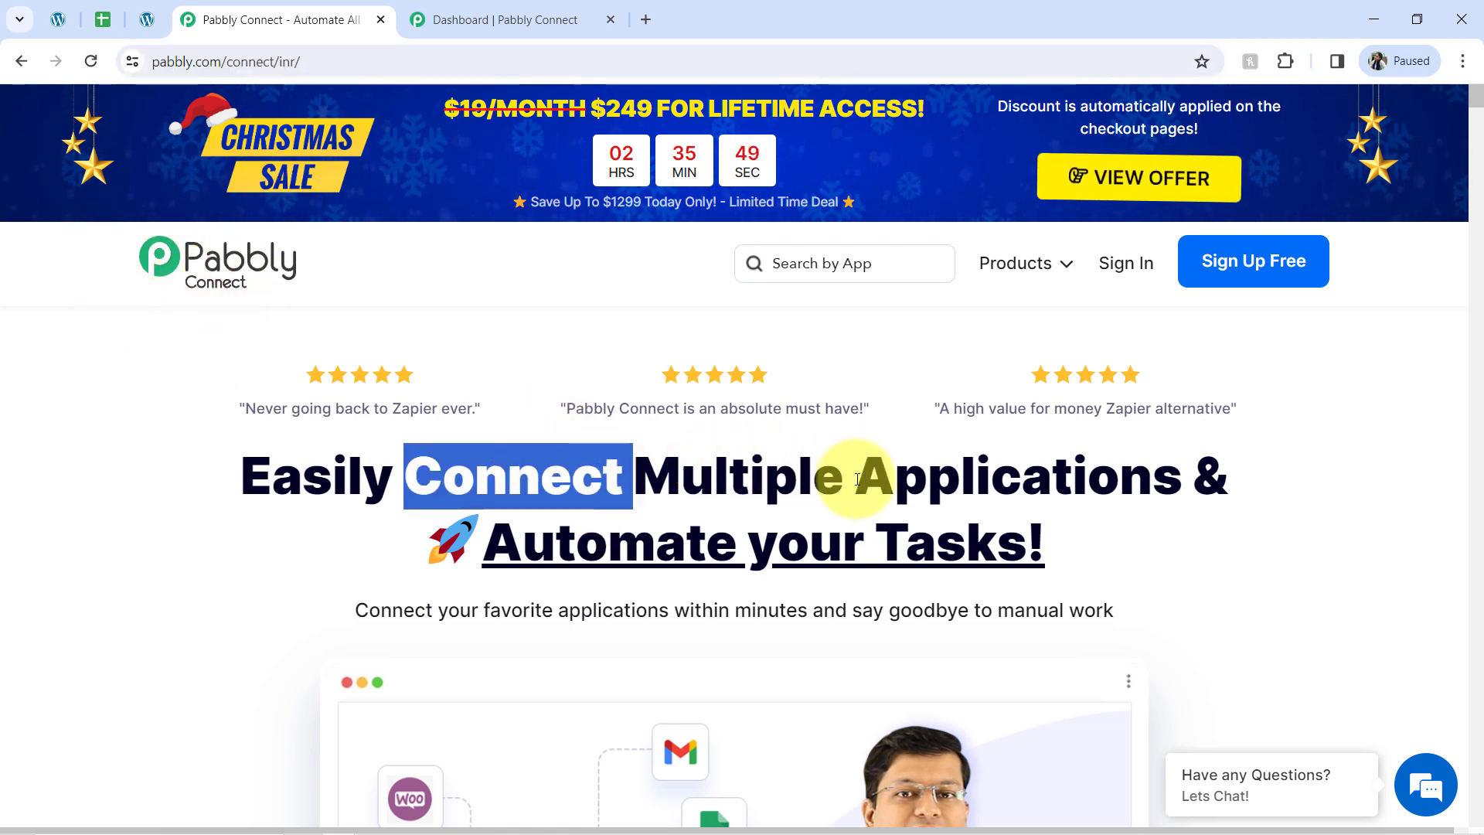
double_click(887, 486)
drag(576, 541, 1028, 544)
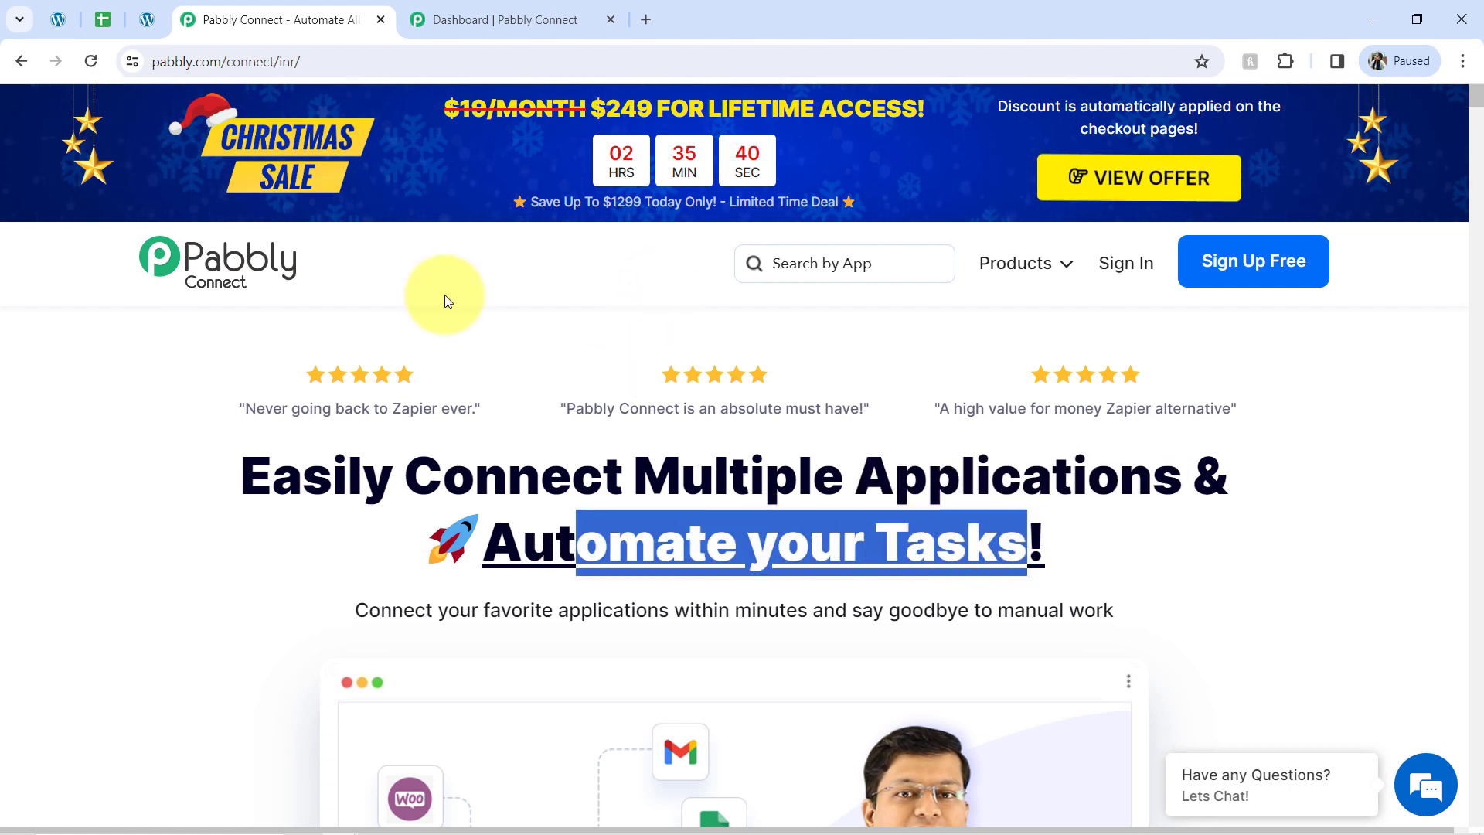
- Move between the Pabbly landing page and orders spreadsheet, ending on the Pabbly Connect Dashboard
click(497, 21)
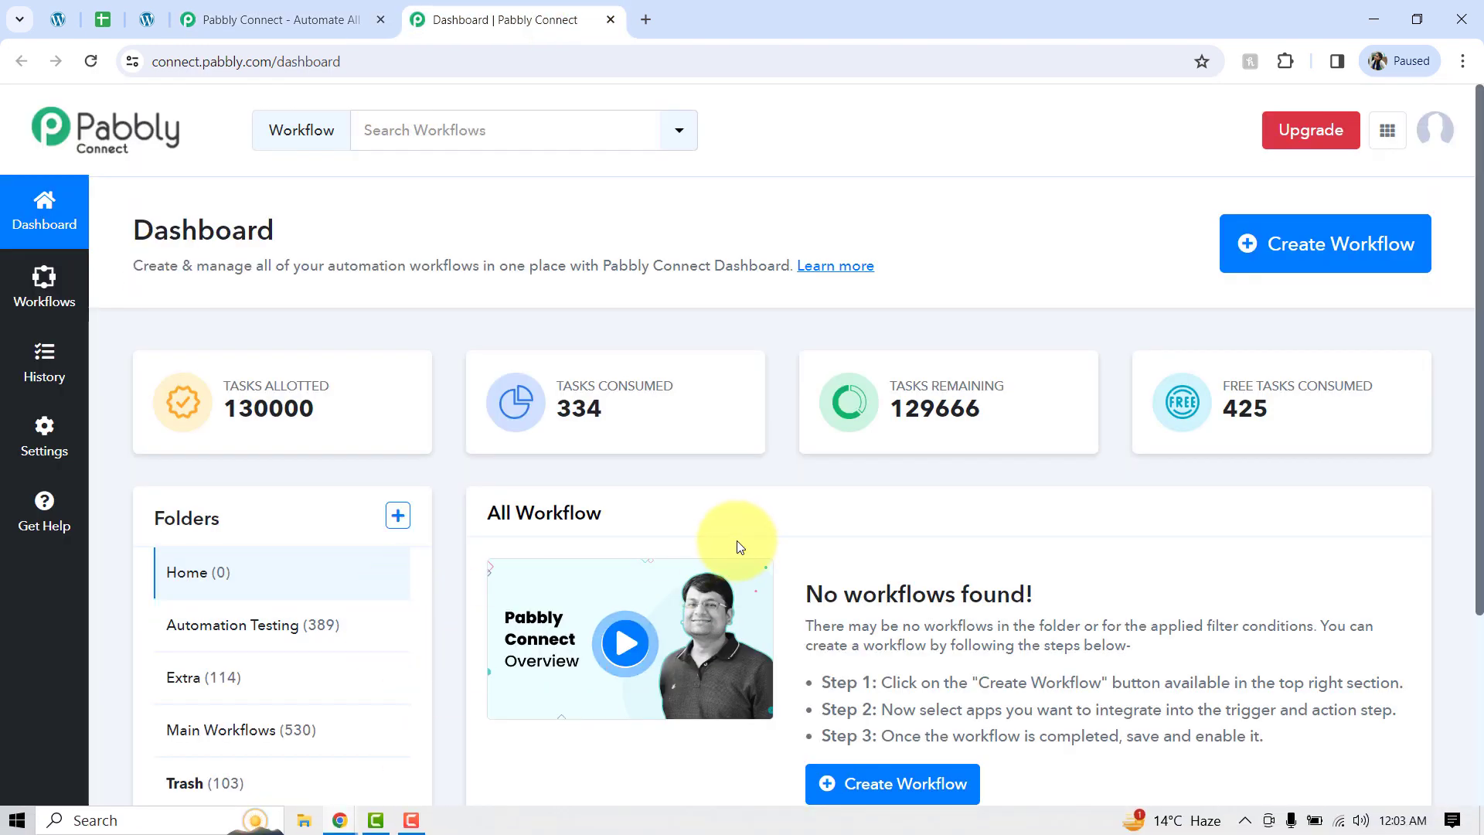
mouse_move(629, 420)
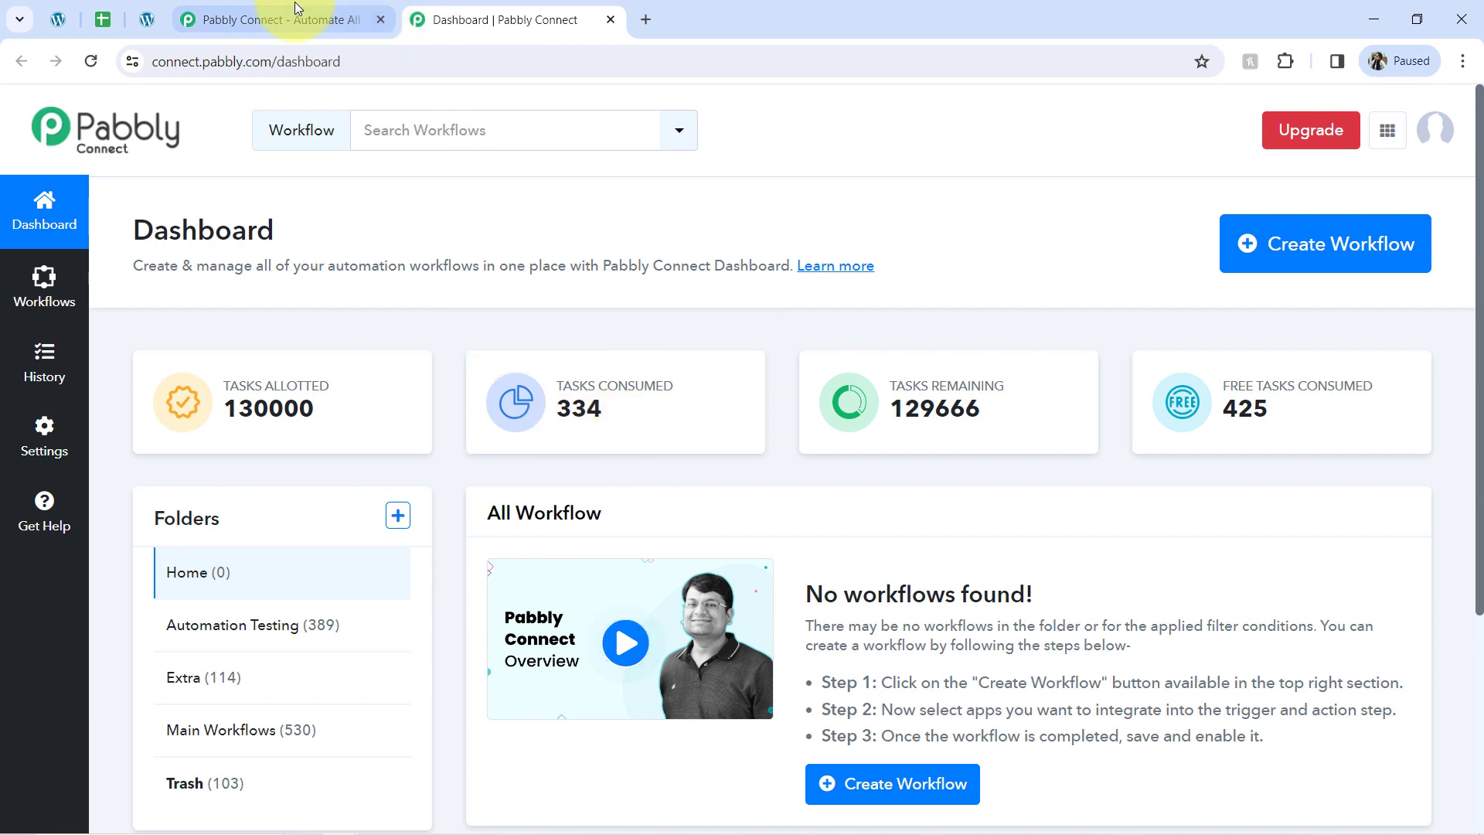
click(317, 19)
click(401, 445)
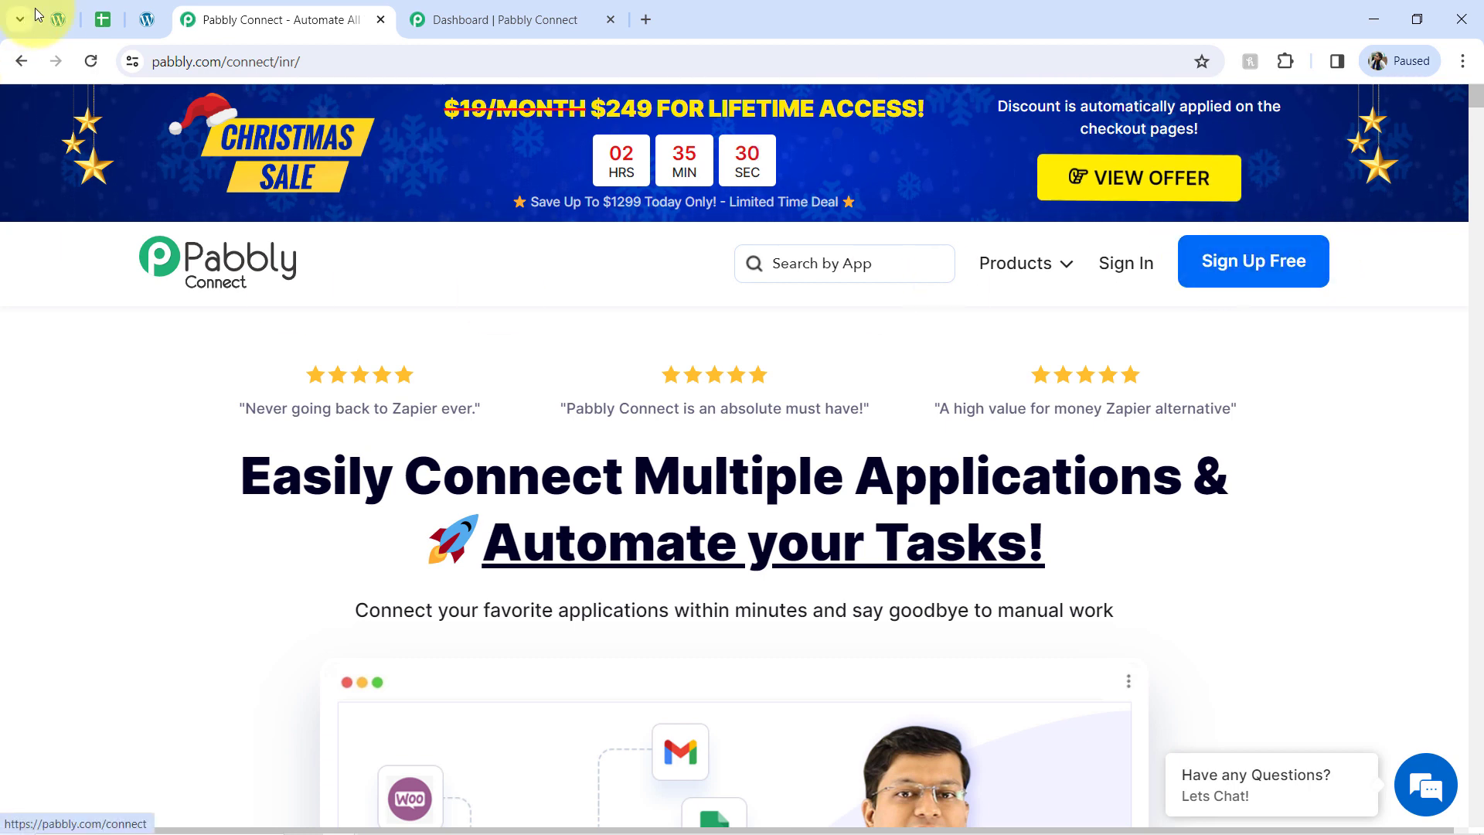
click(97, 17)
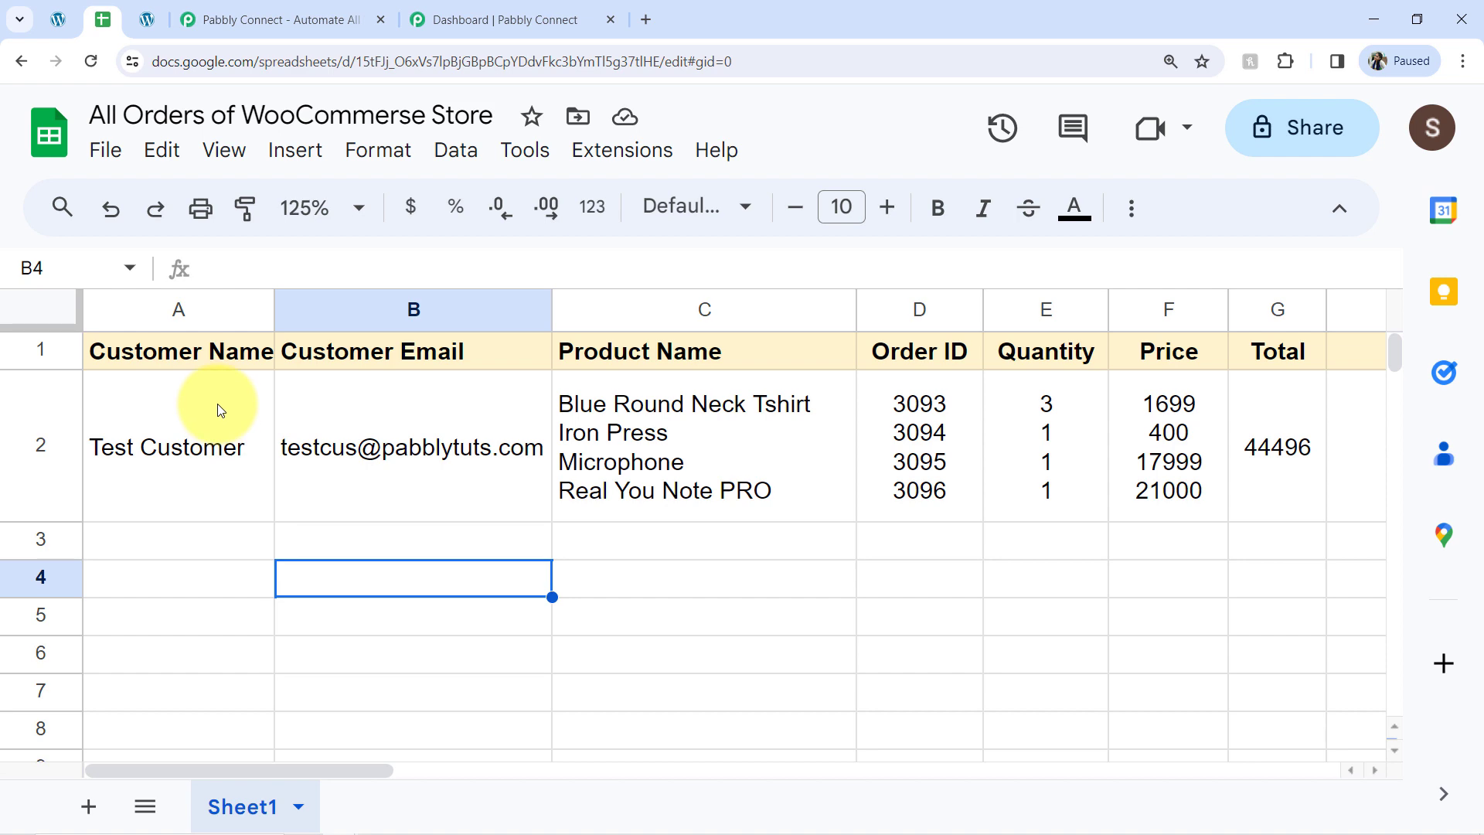
click(448, 18)
double_click(225, 241)
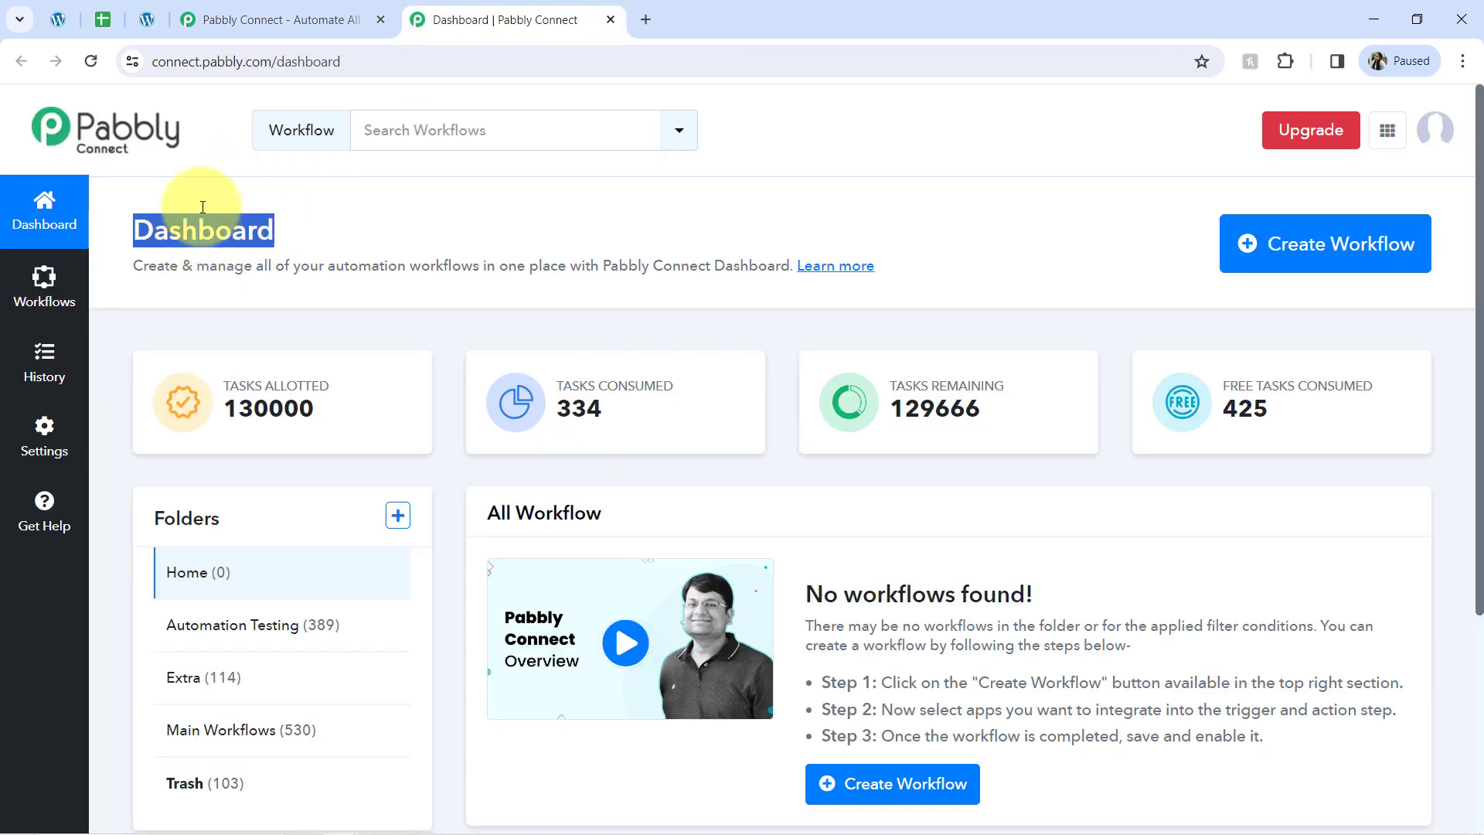
- Create workflow 'Add WooCommerce Orders in Google Sheets (for multiple products)' in the Main Workflows folder
click(1366, 273)
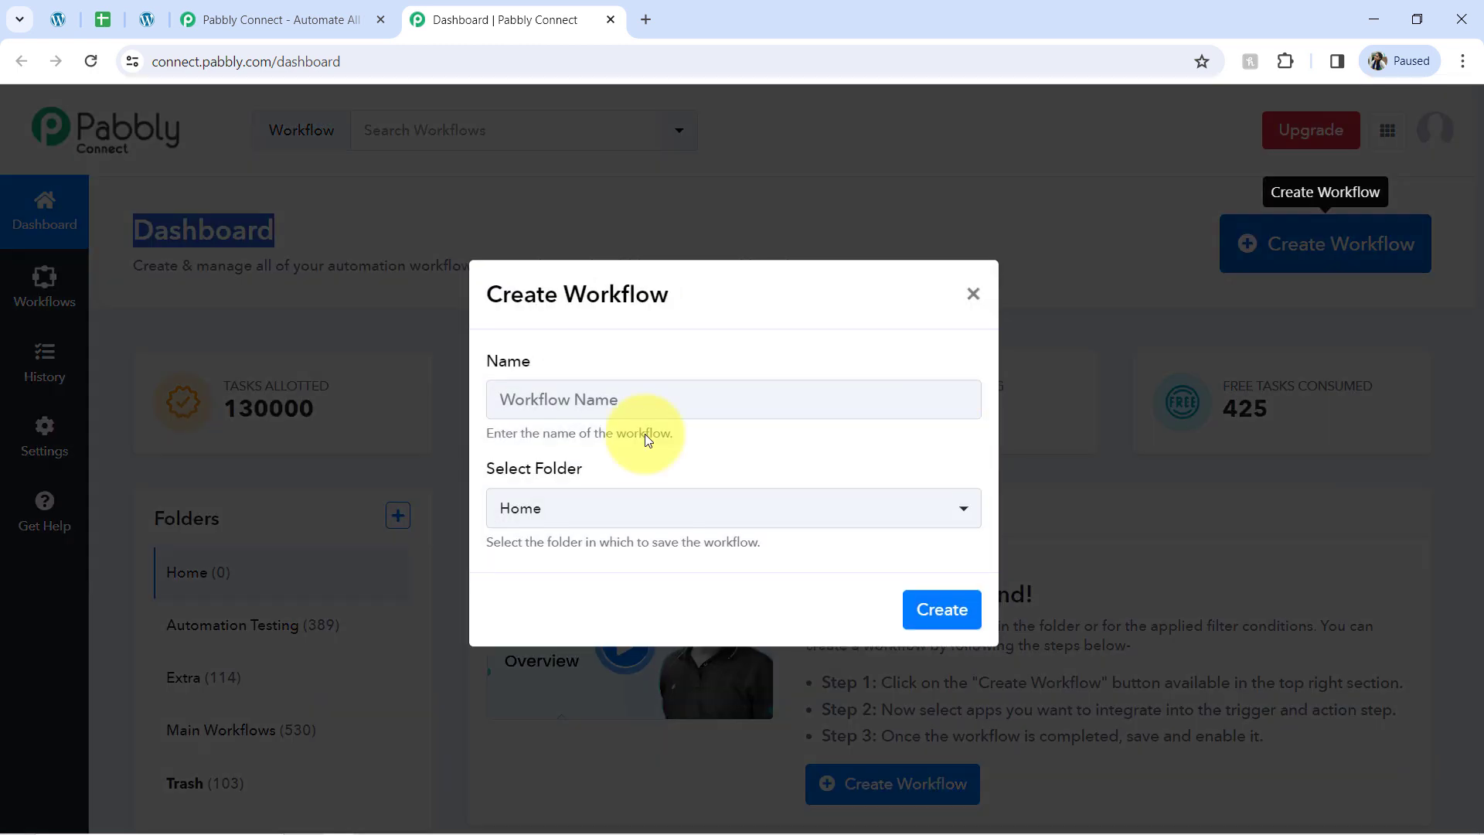
click(567, 404)
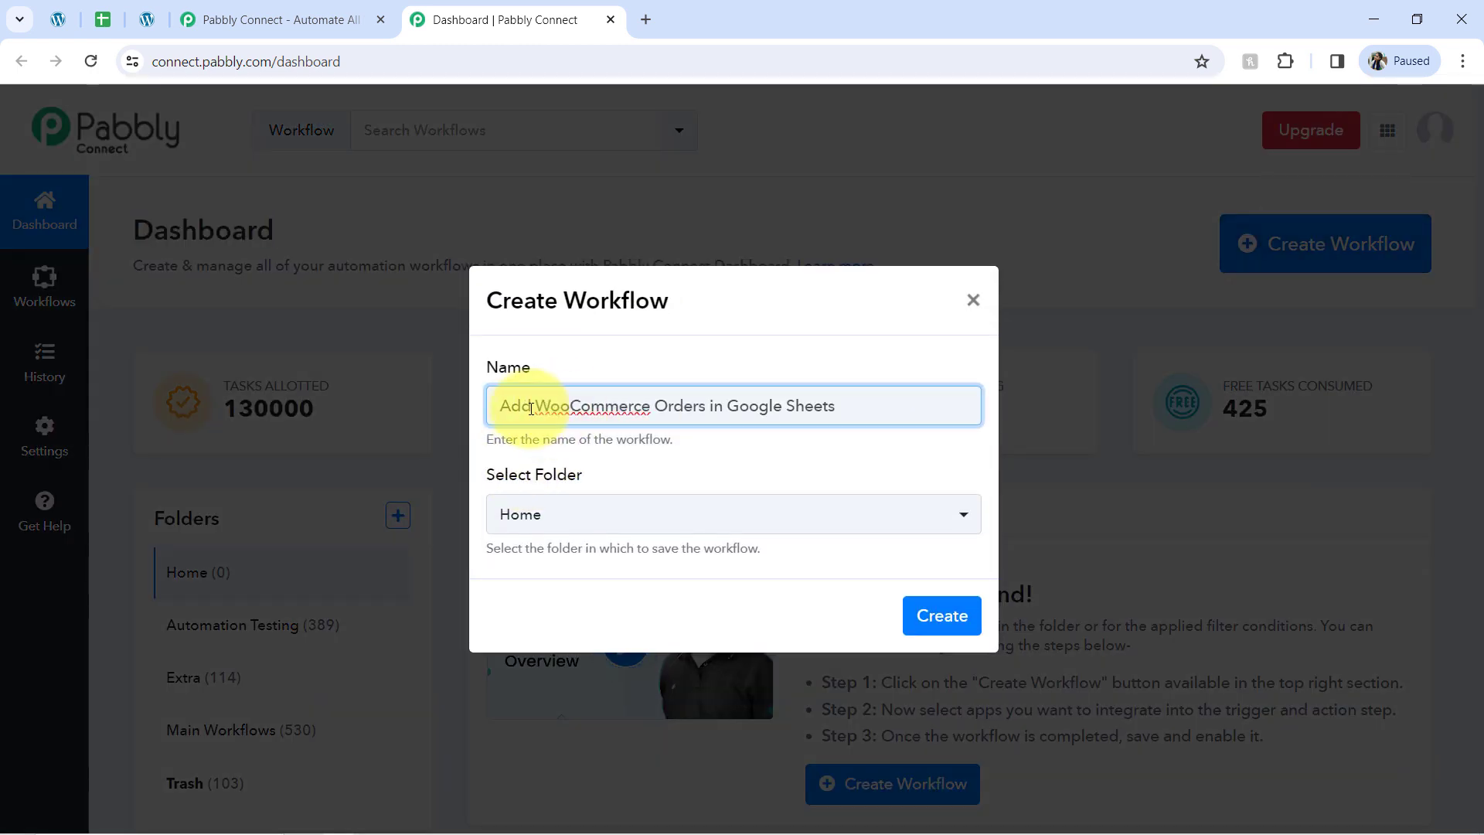
drag(566, 409, 814, 409)
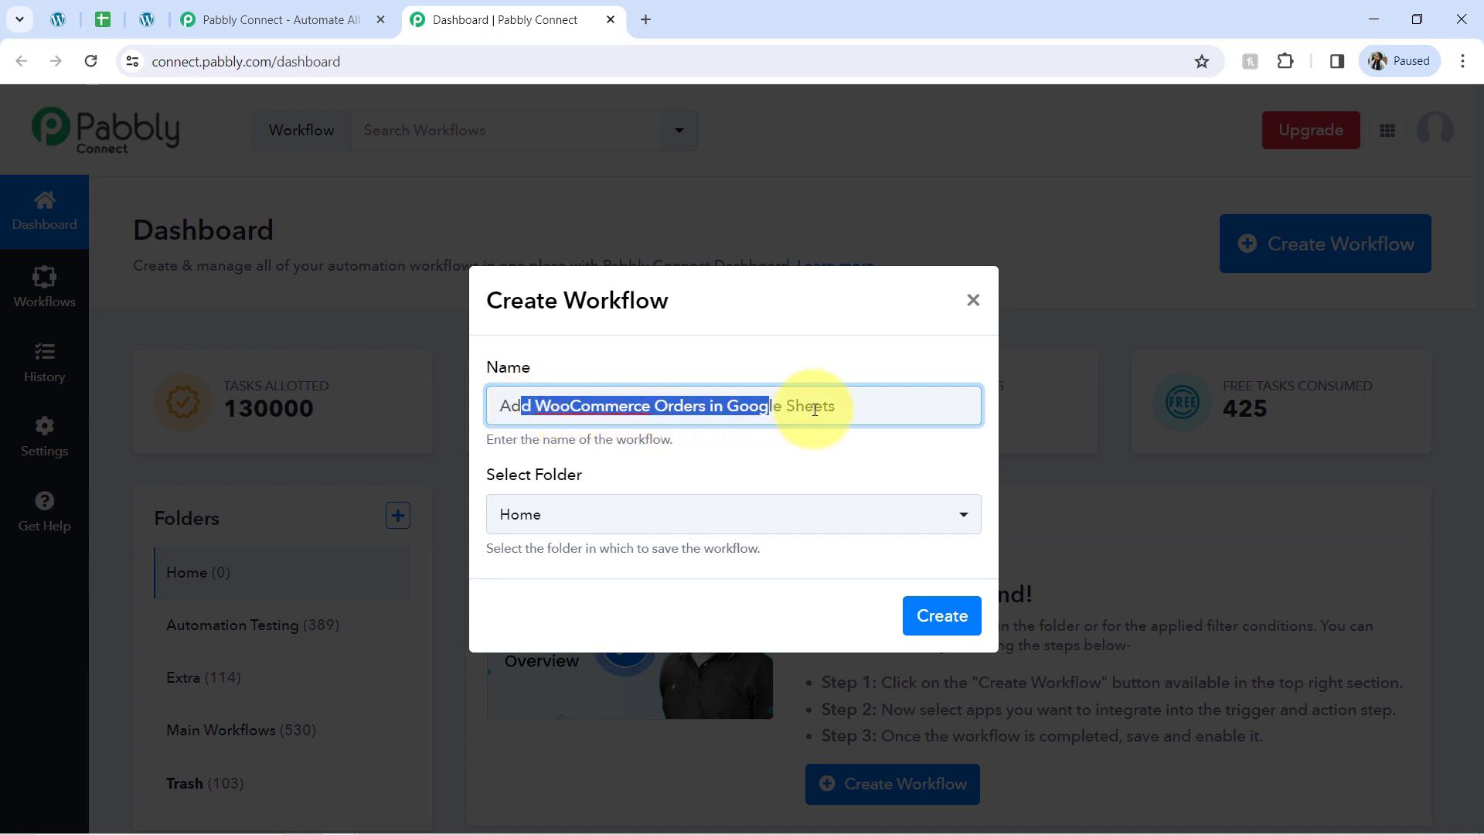
click(824, 408)
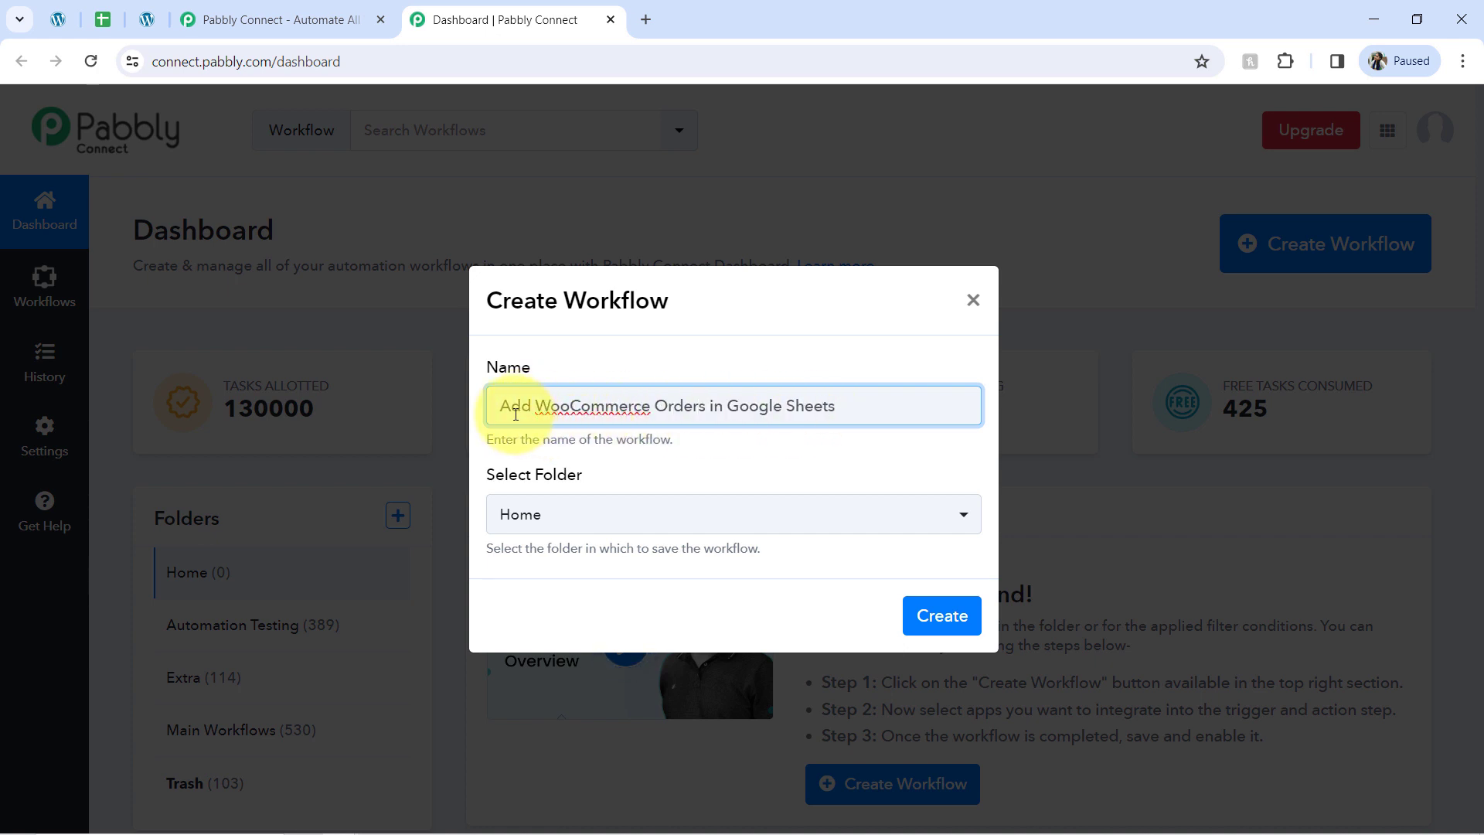
click(716, 404)
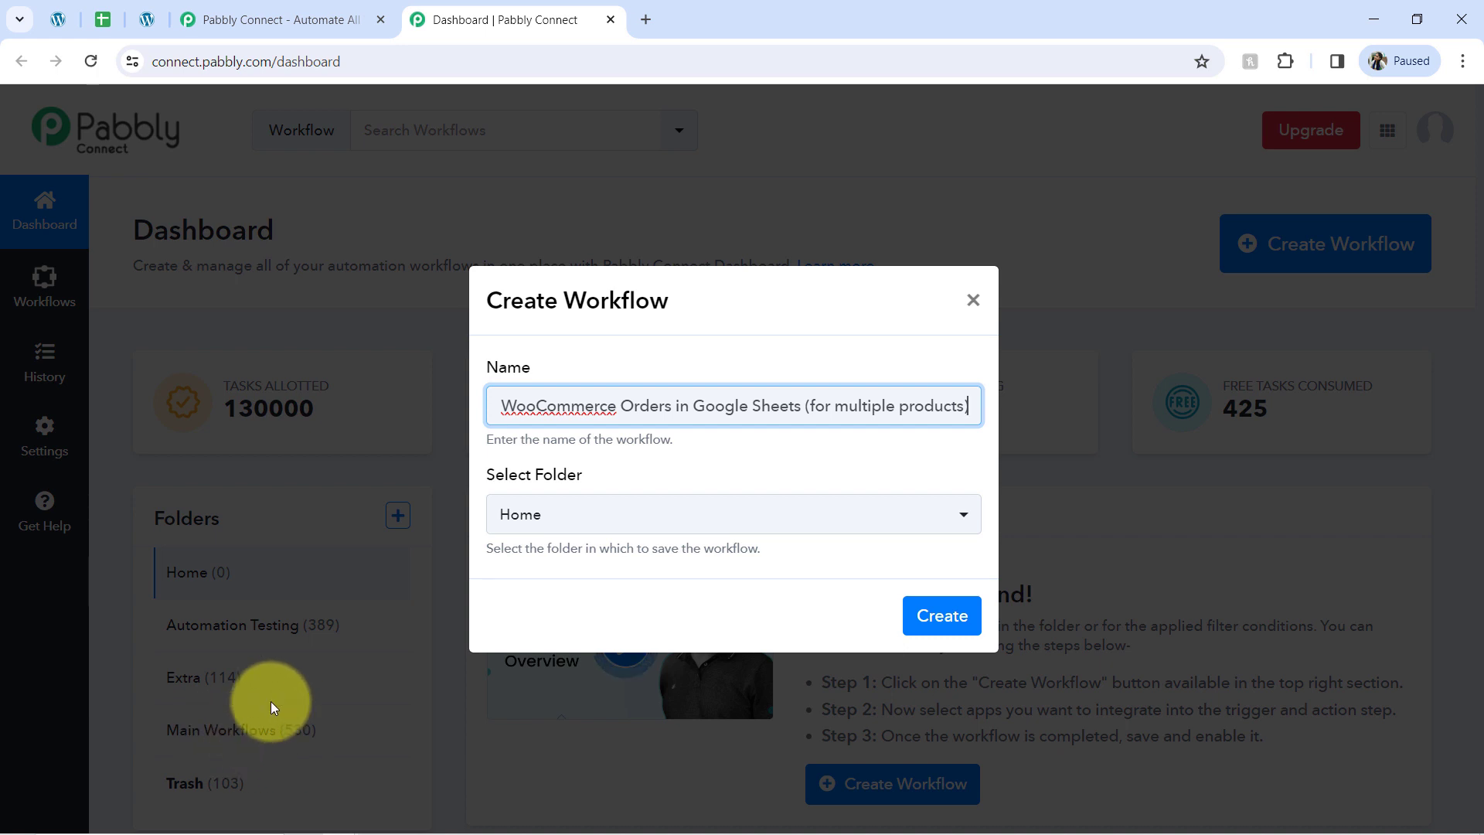
click(518, 524)
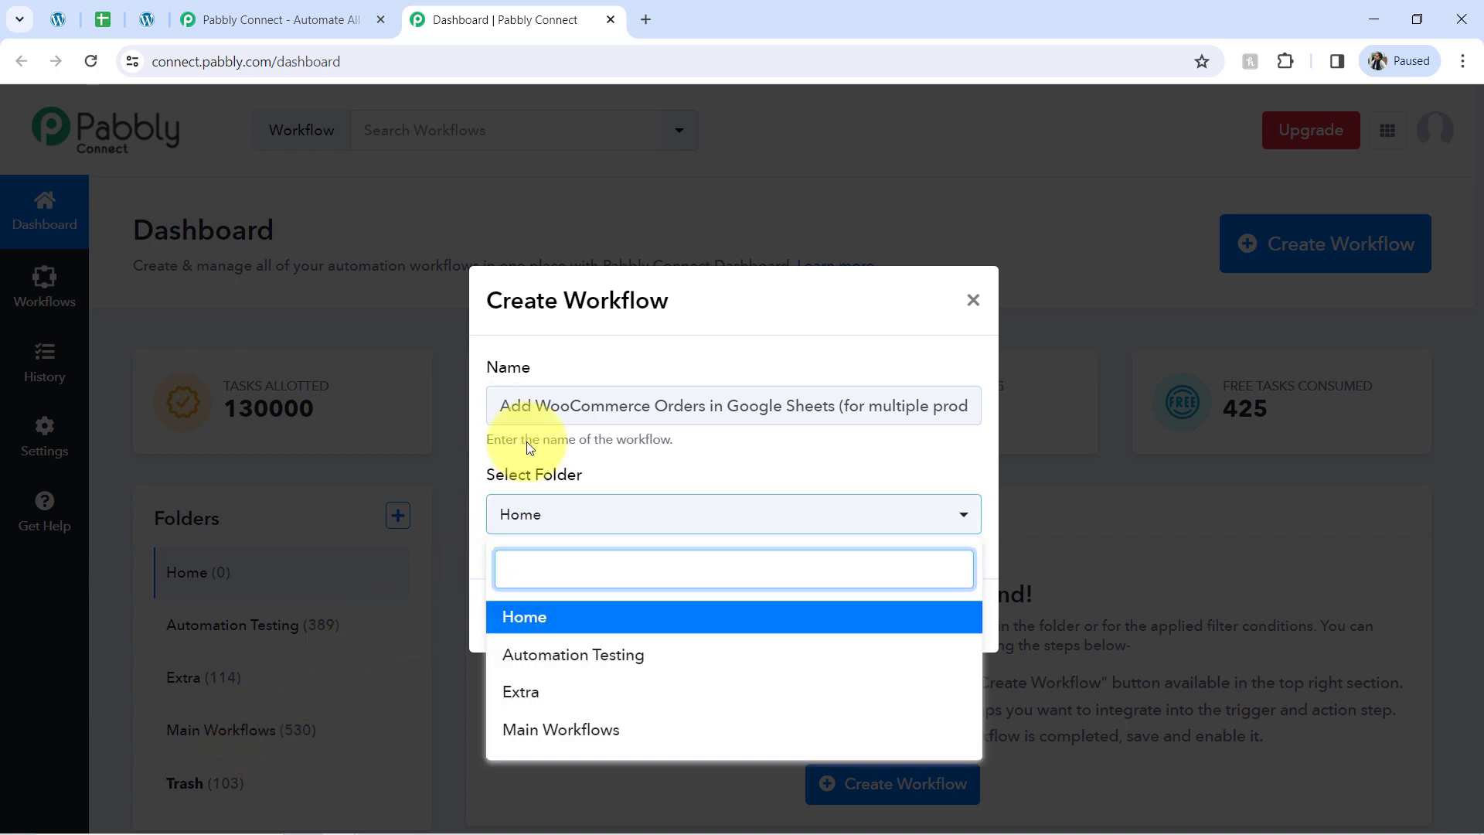
click(540, 732)
click(930, 622)
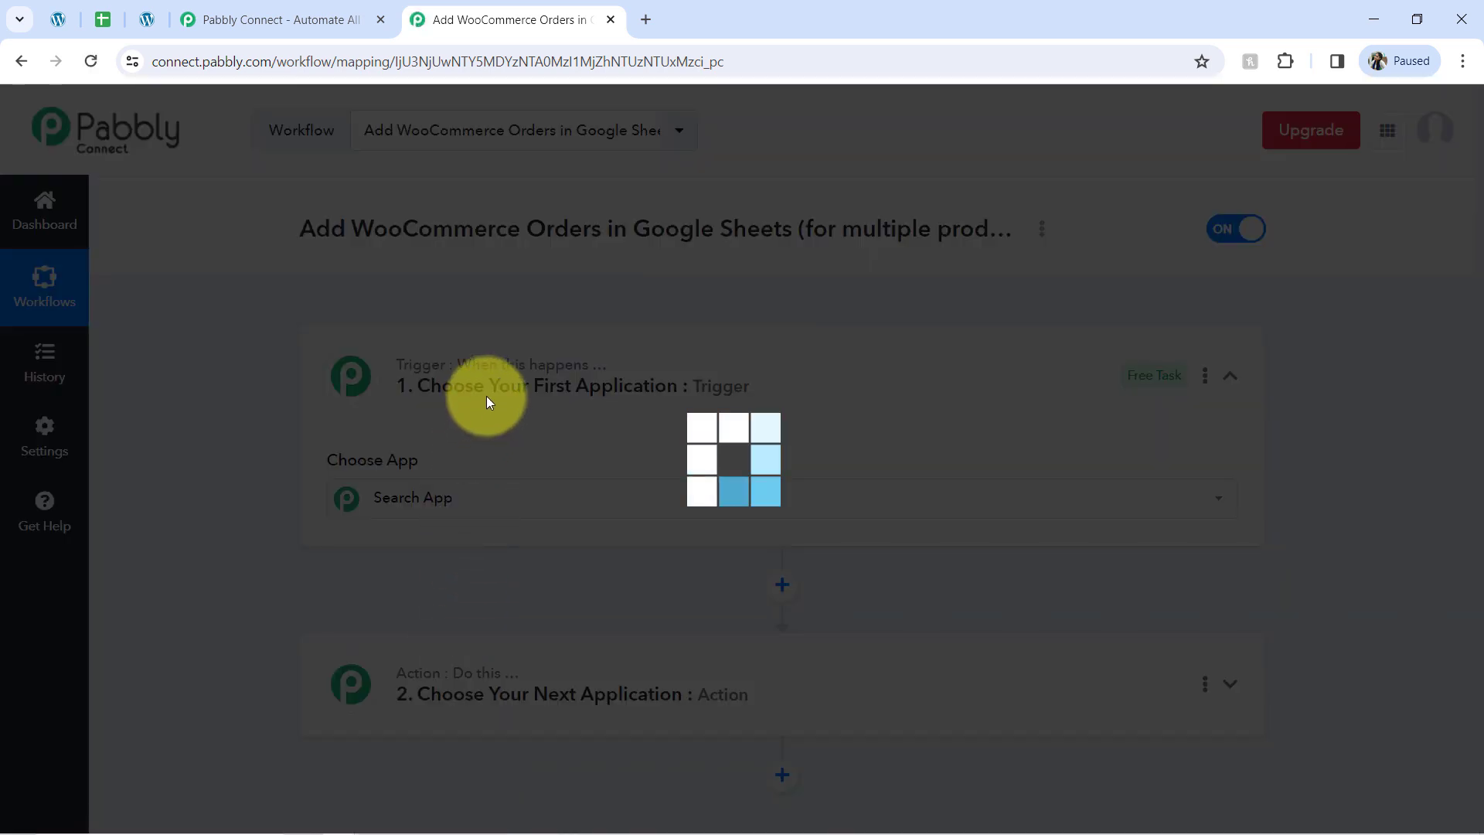
- Search 'woo' in Choose App and select WooCommerce as the trigger app
mouse_move(500, 367)
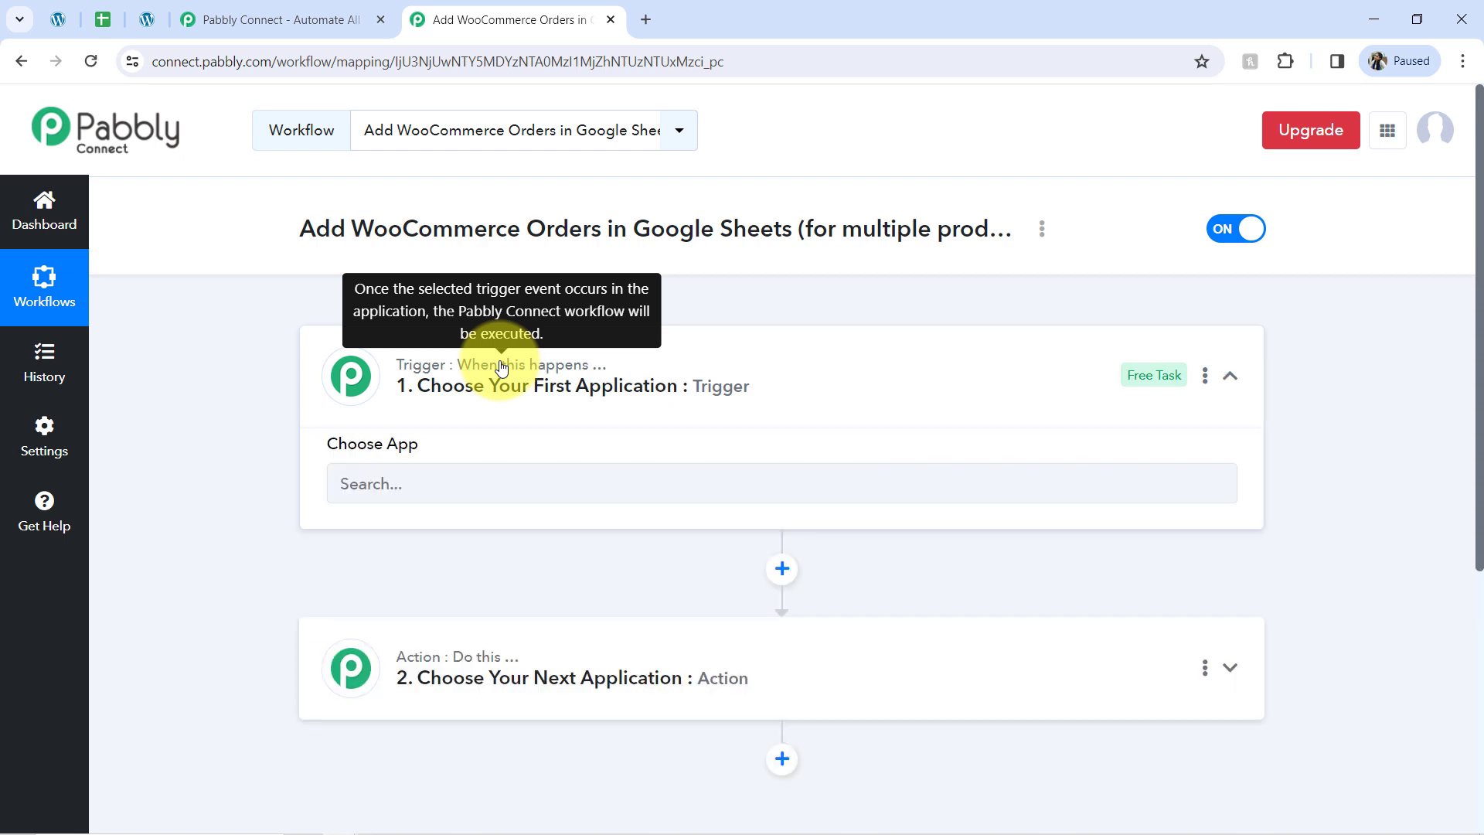
click(499, 365)
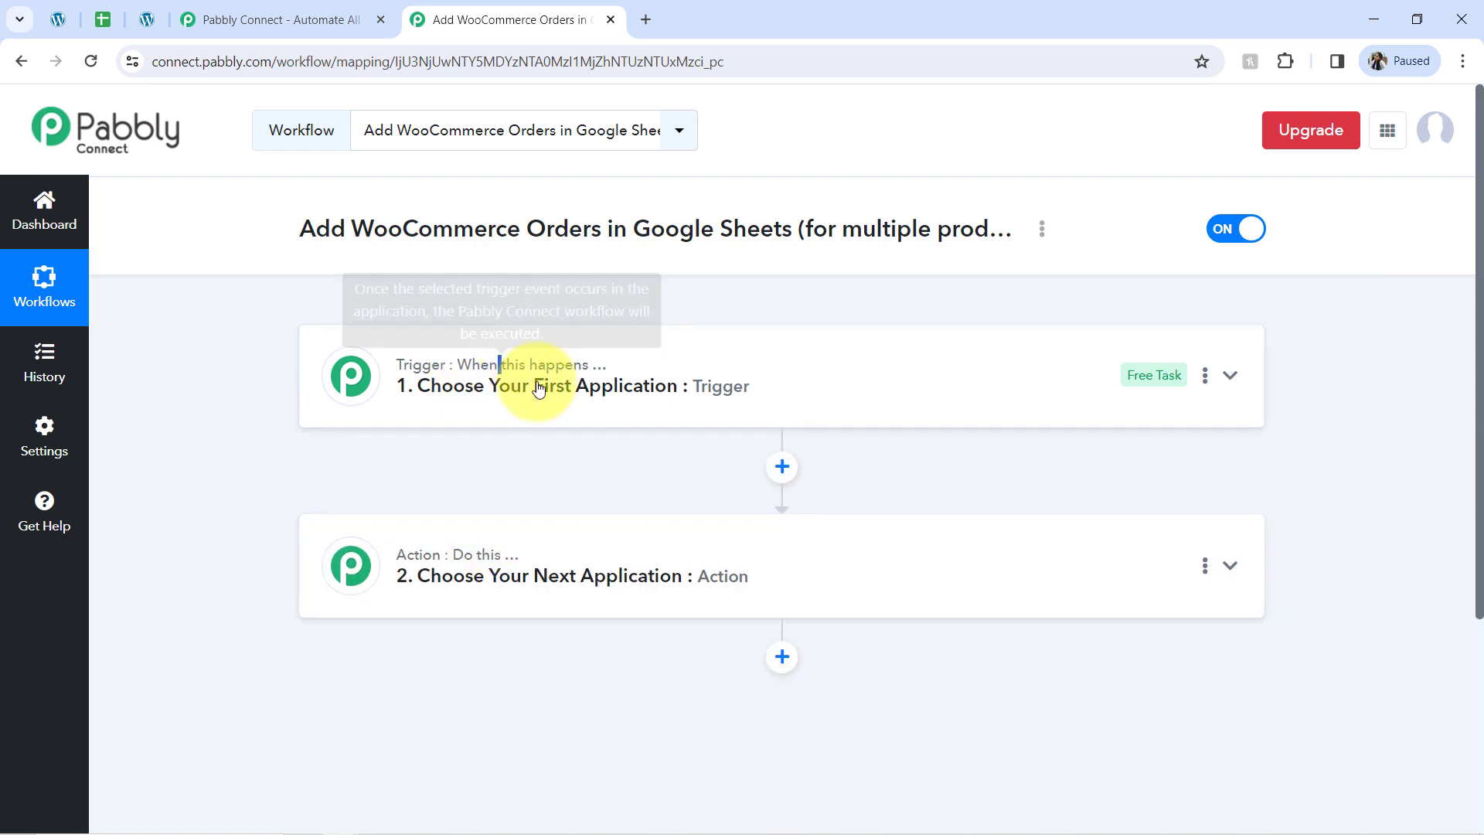
mouse_move(582, 357)
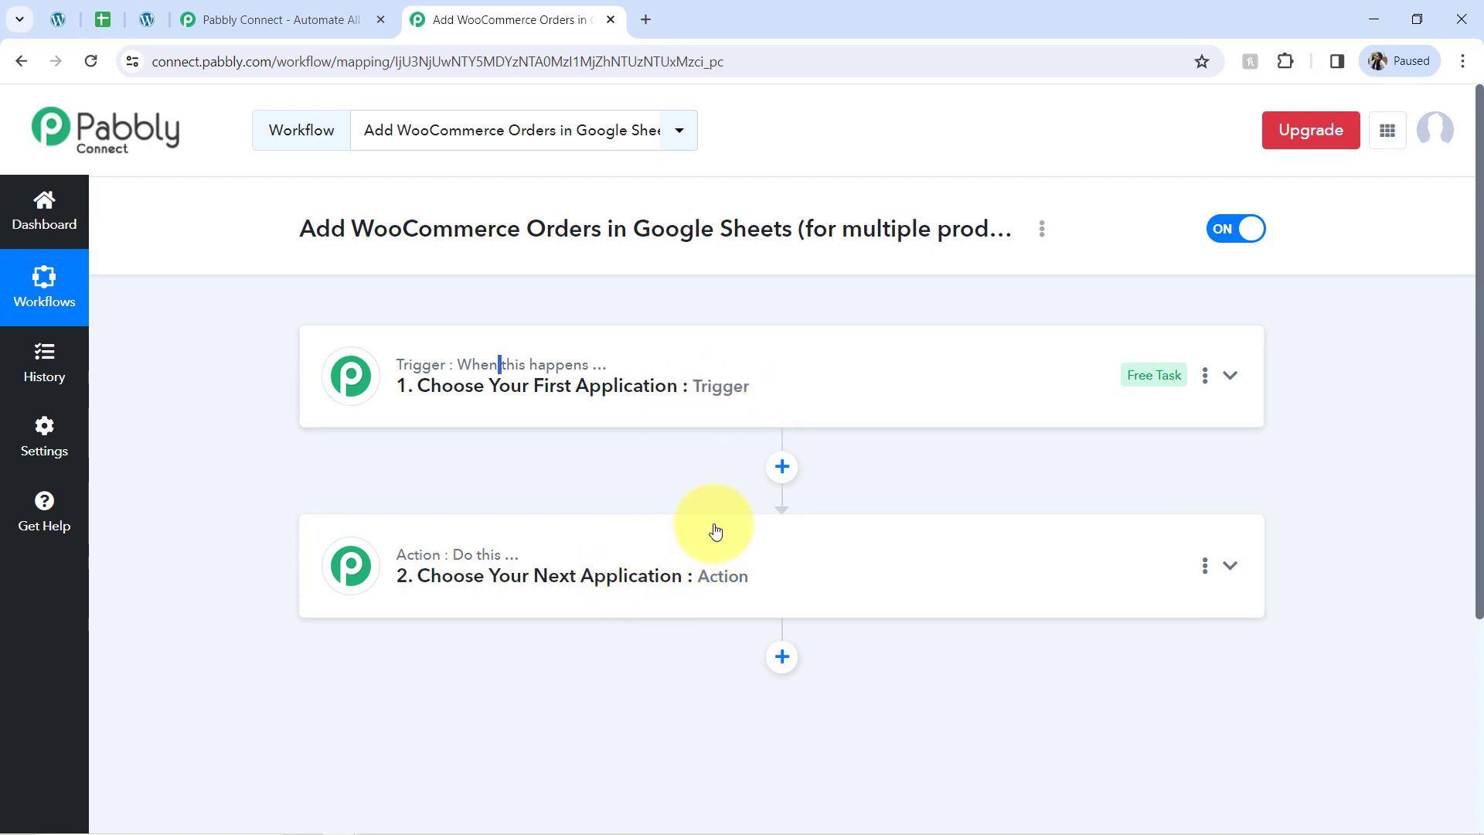
click(671, 387)
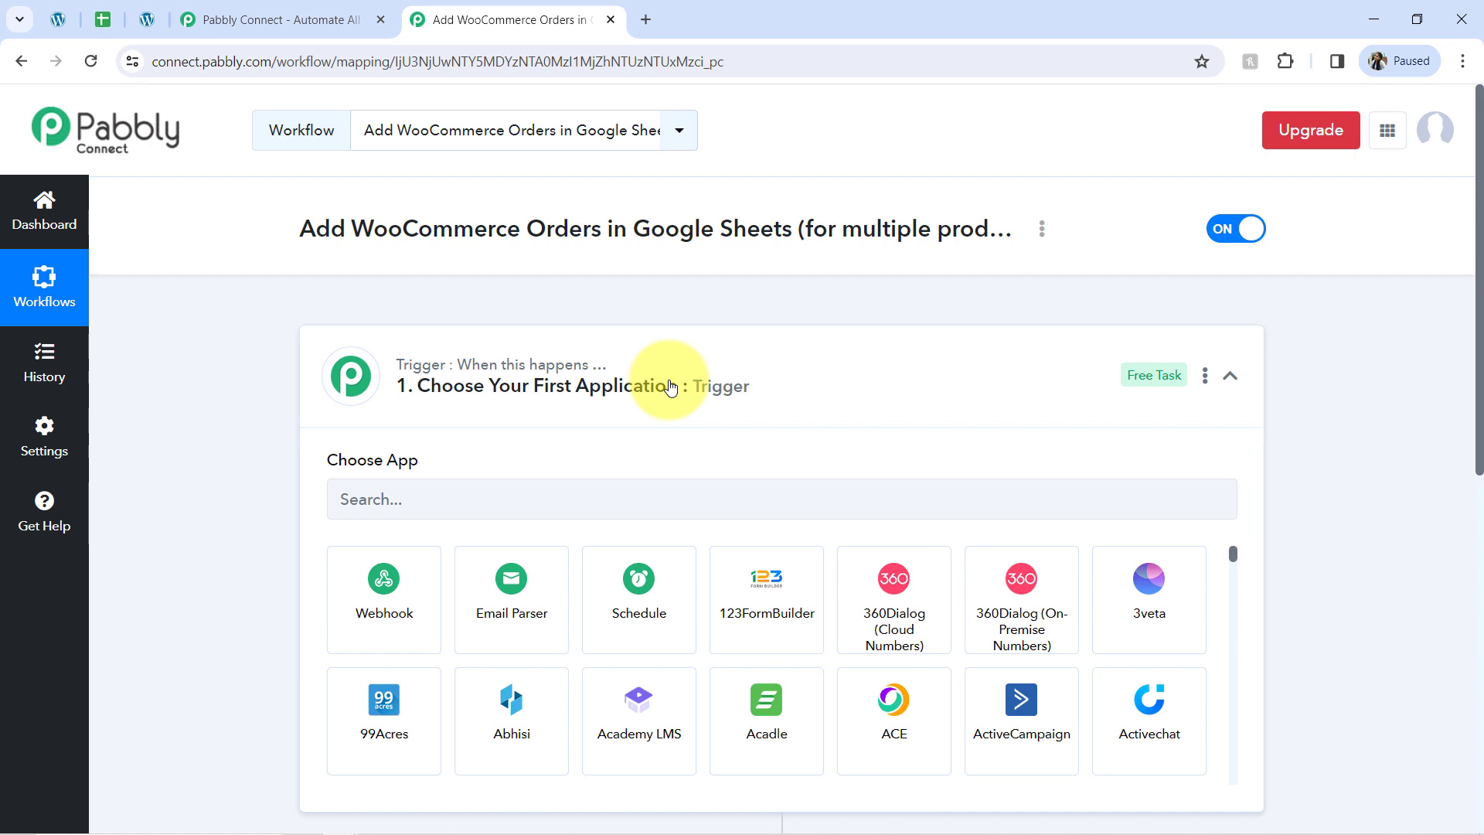
triple_click(378, 262)
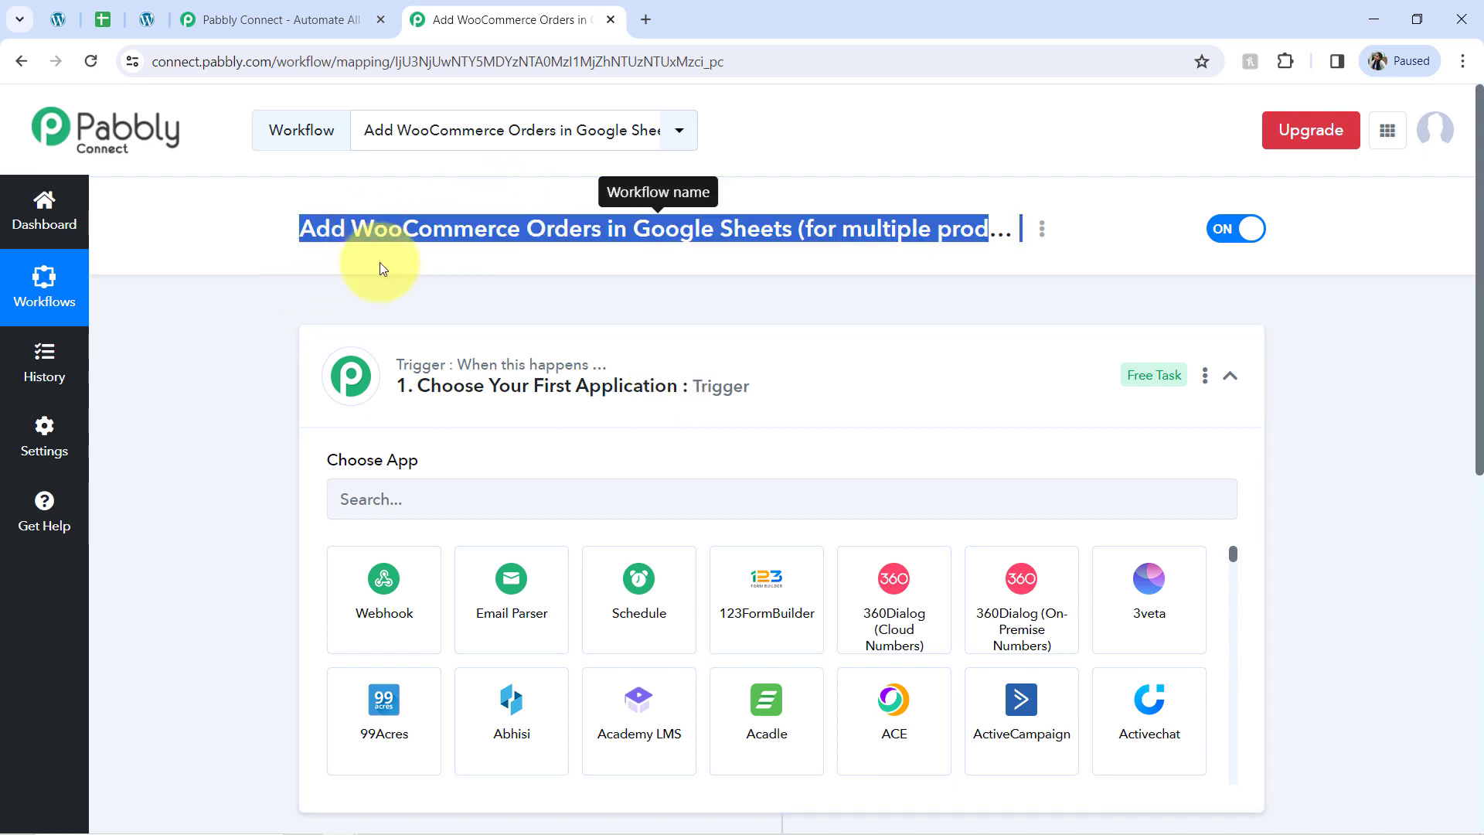
click(384, 503)
text(woo)
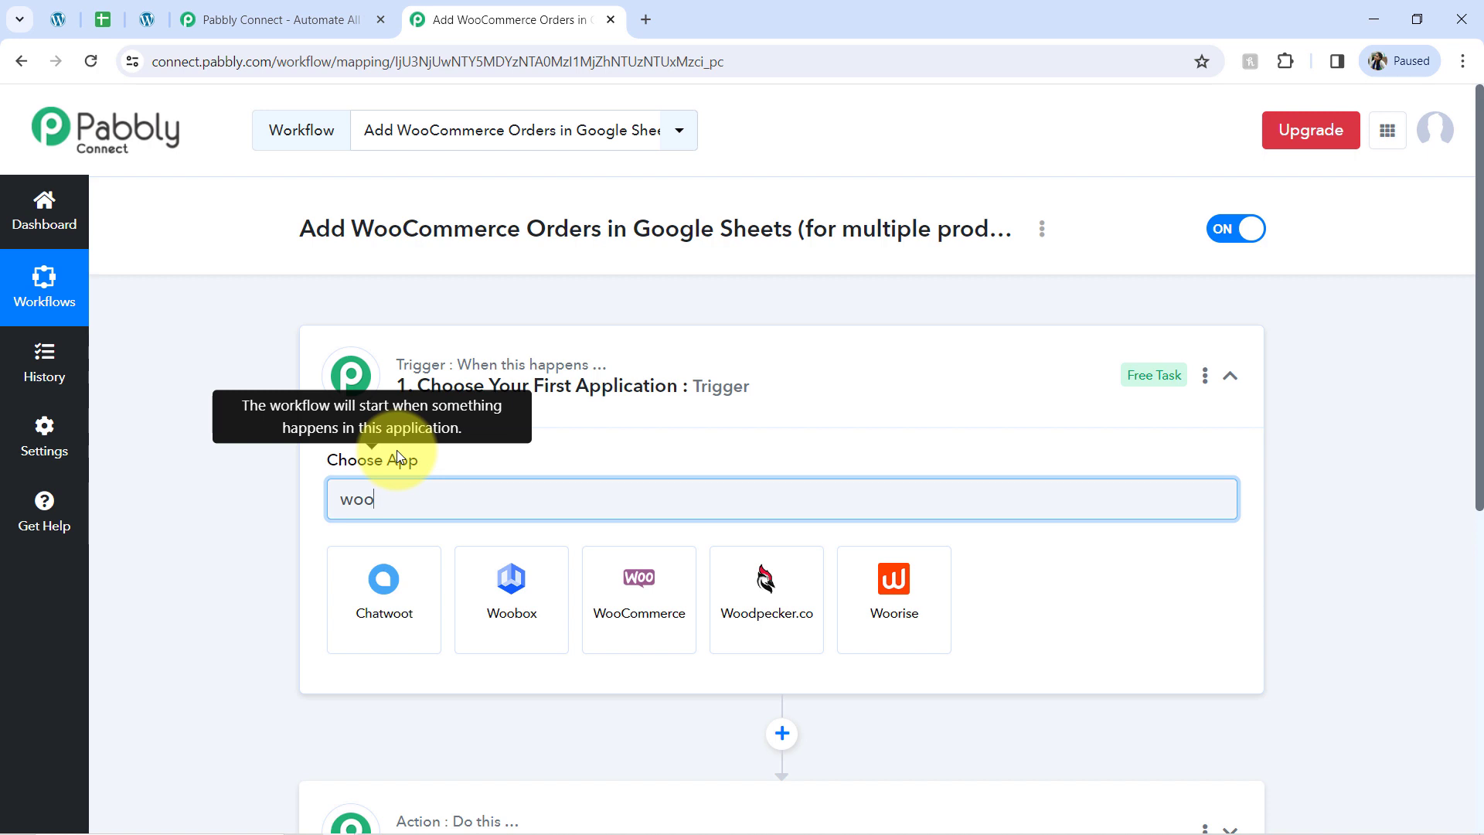
click(662, 616)
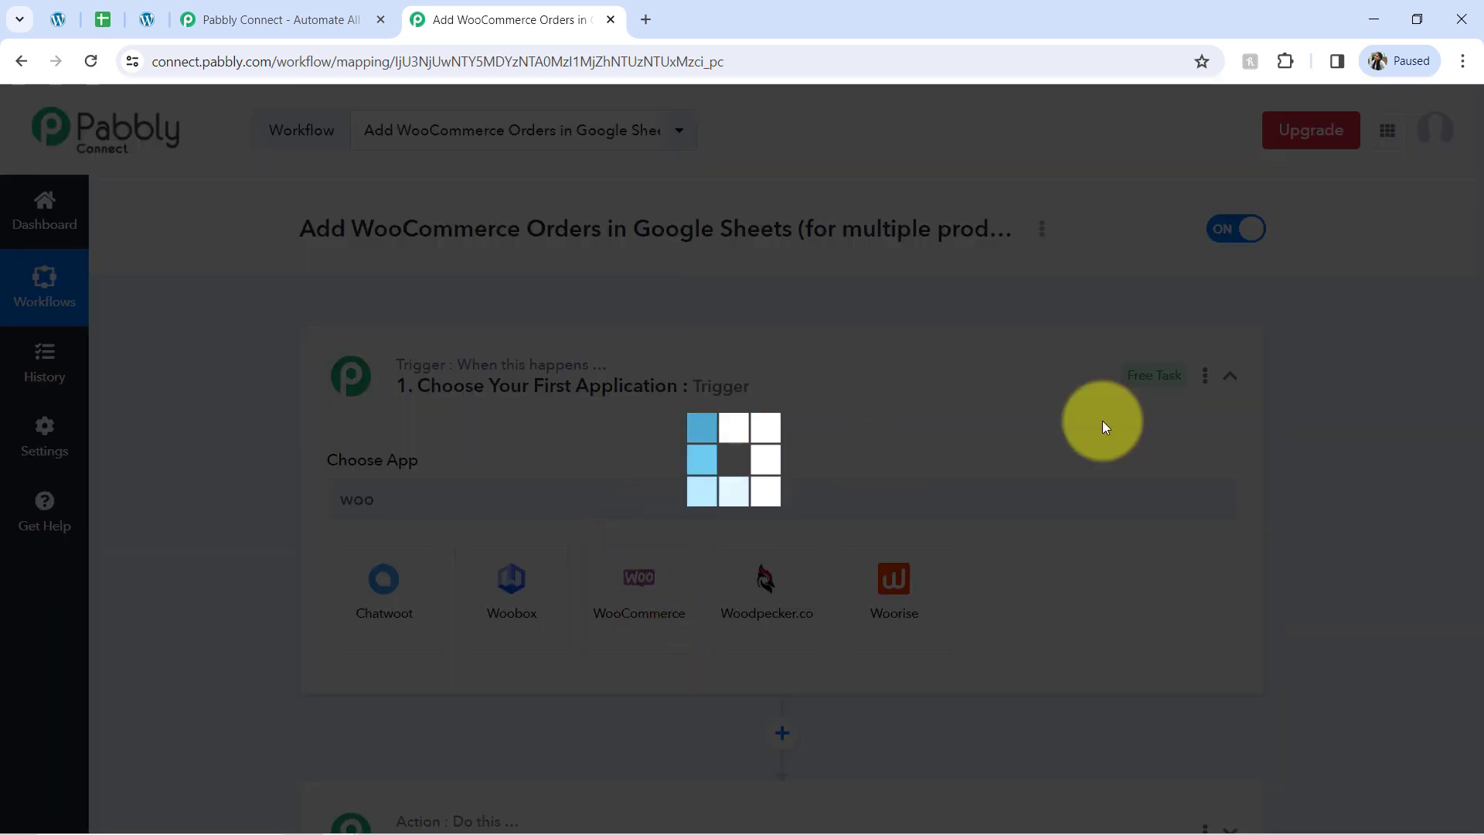
scroll(1479, 292, down, 4)
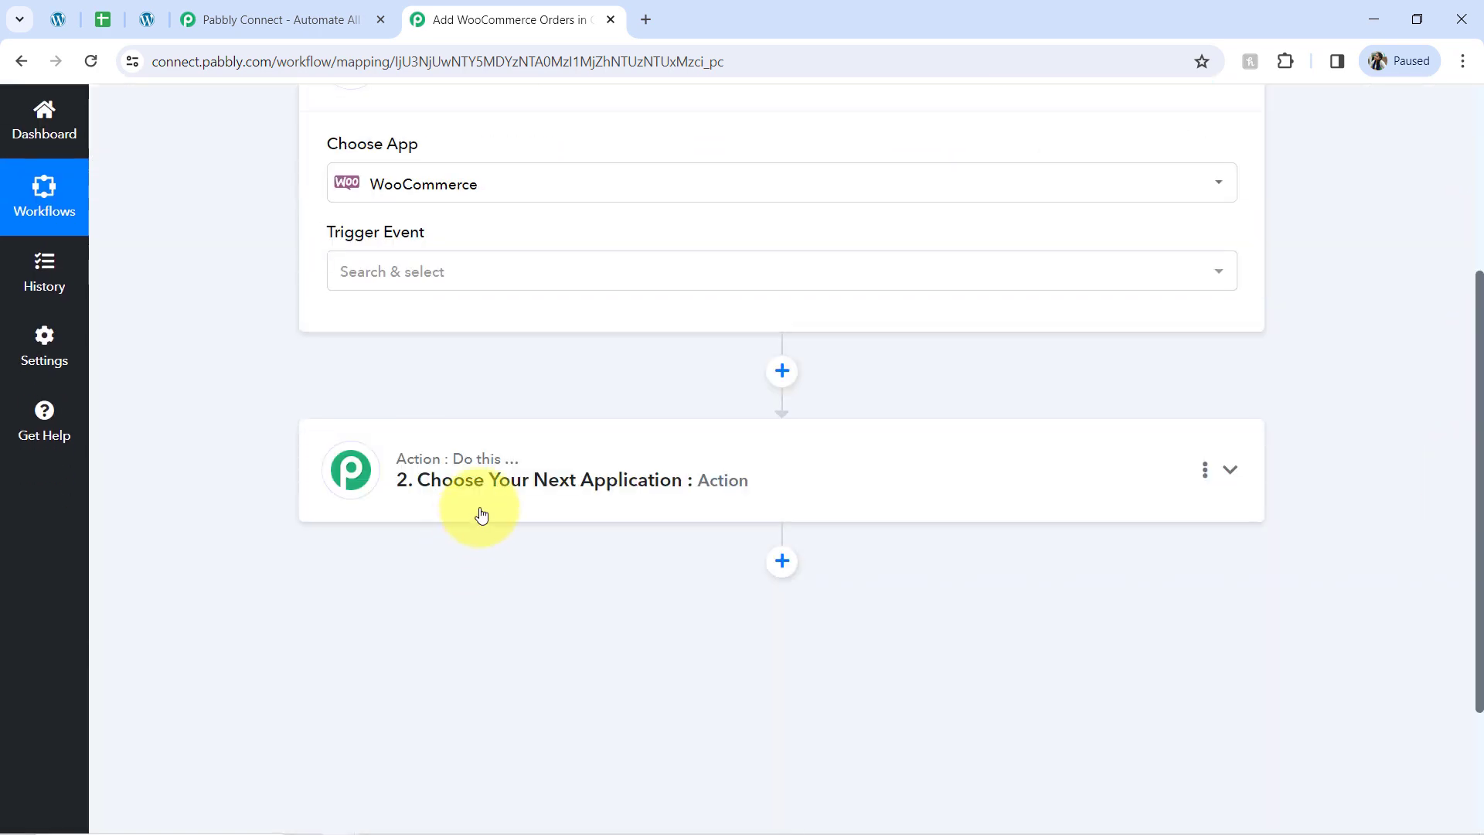
- Search 'shee' in Choose App and select Google Sheets for the action step
click(470, 512)
click(355, 446)
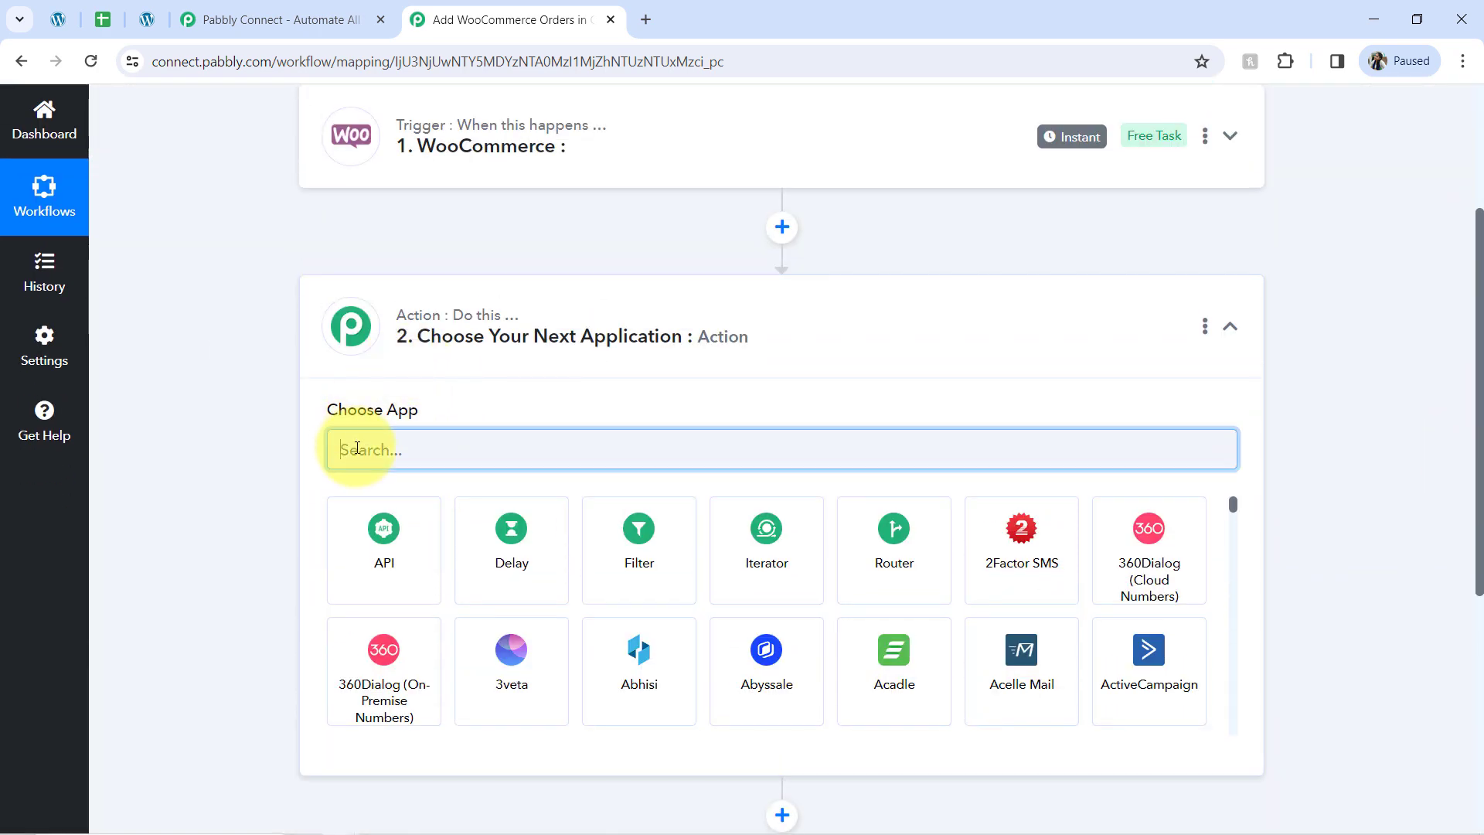
text(shee)
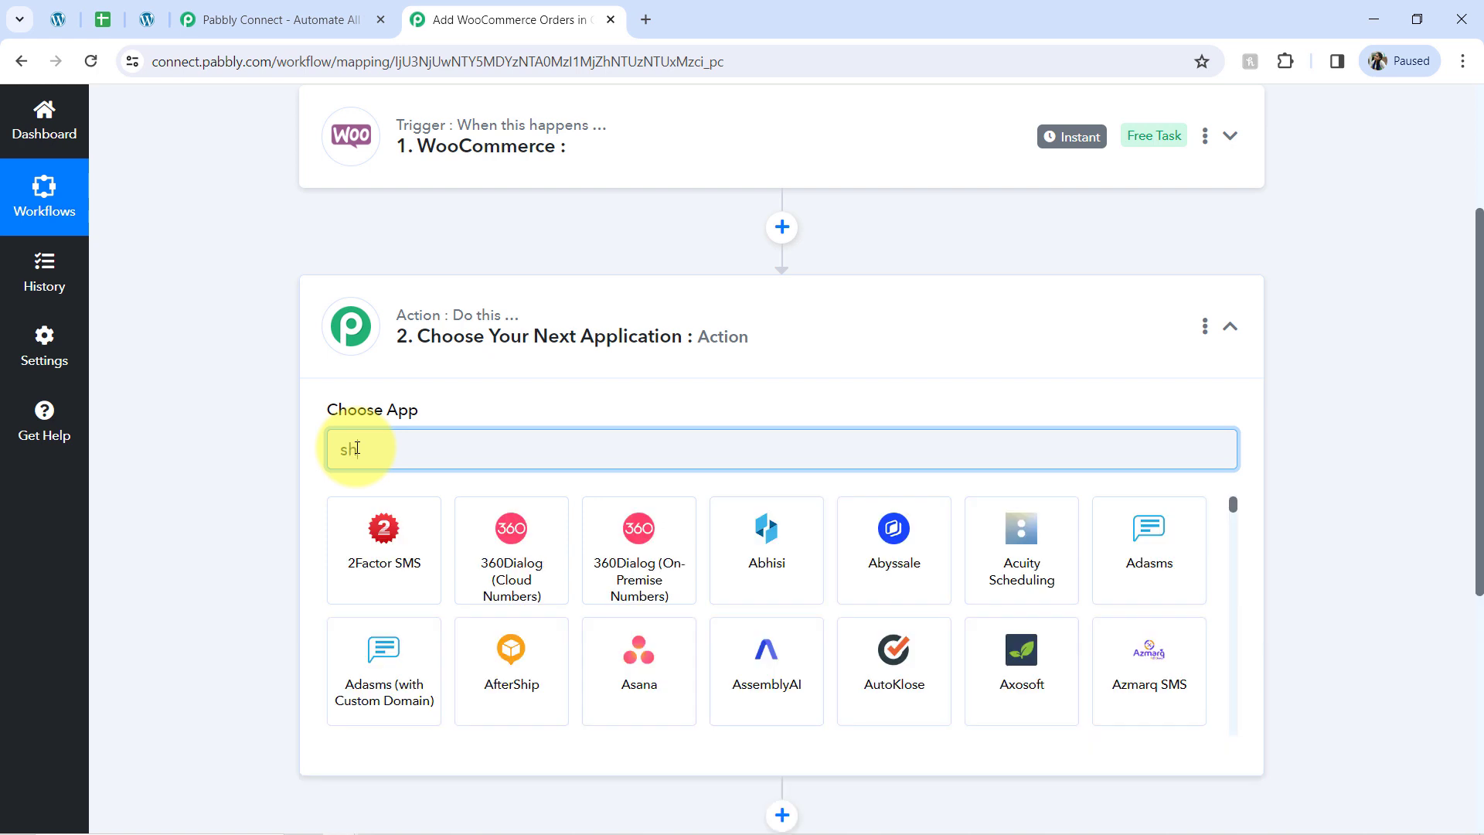
click(503, 555)
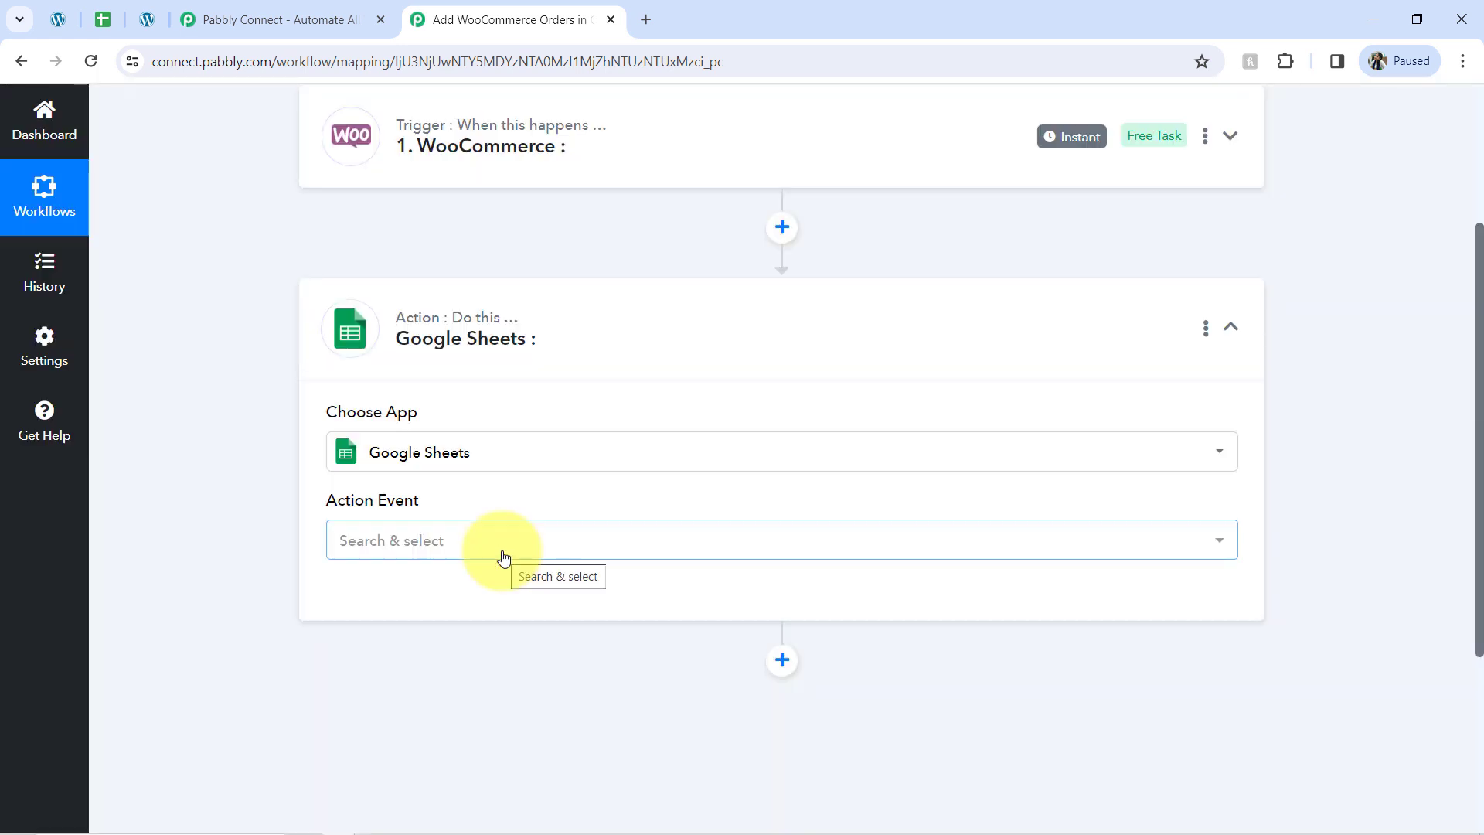
drag(1461, 507, 1479, 346)
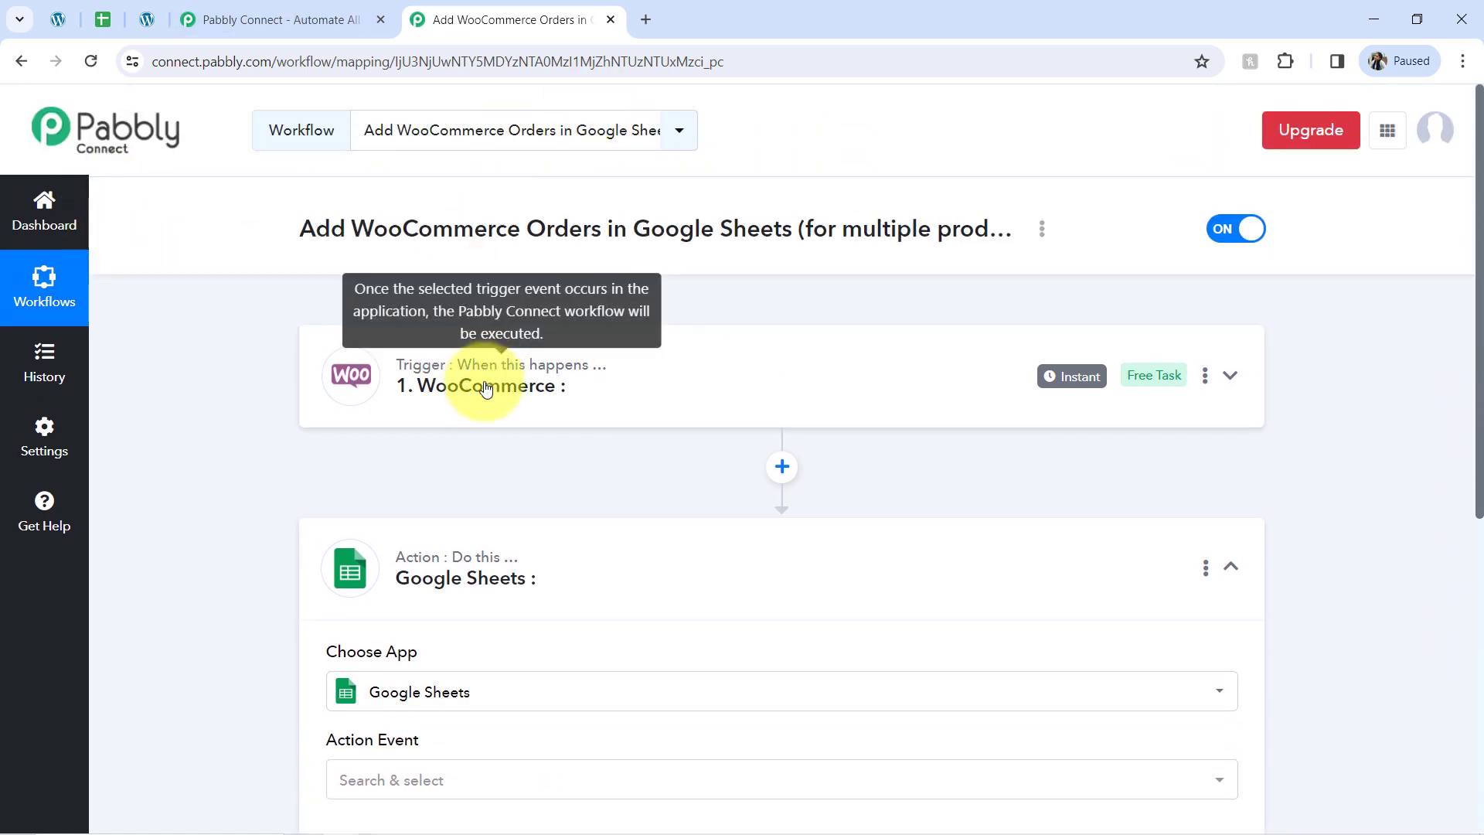
click(463, 580)
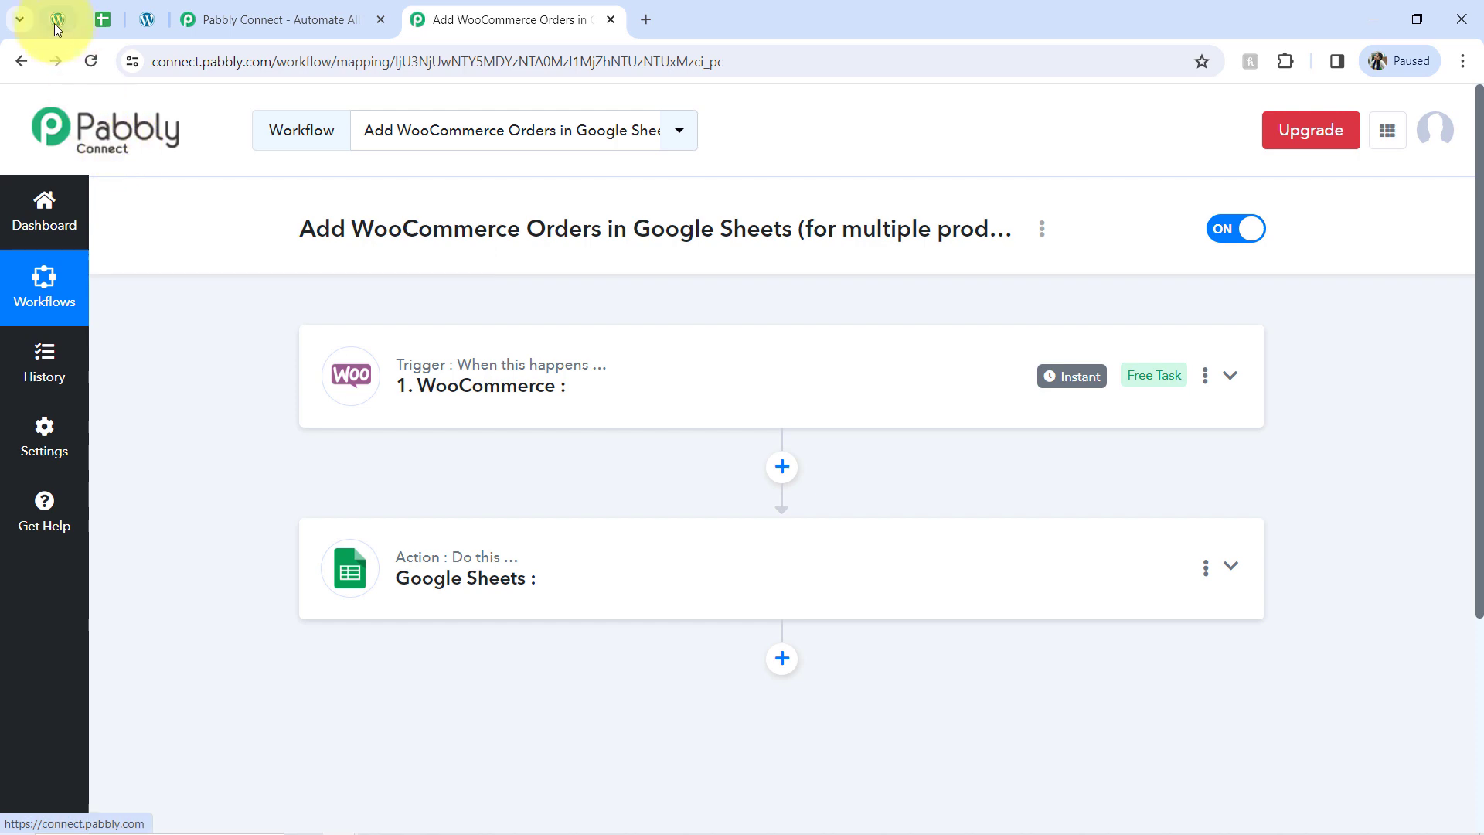
click(137, 29)
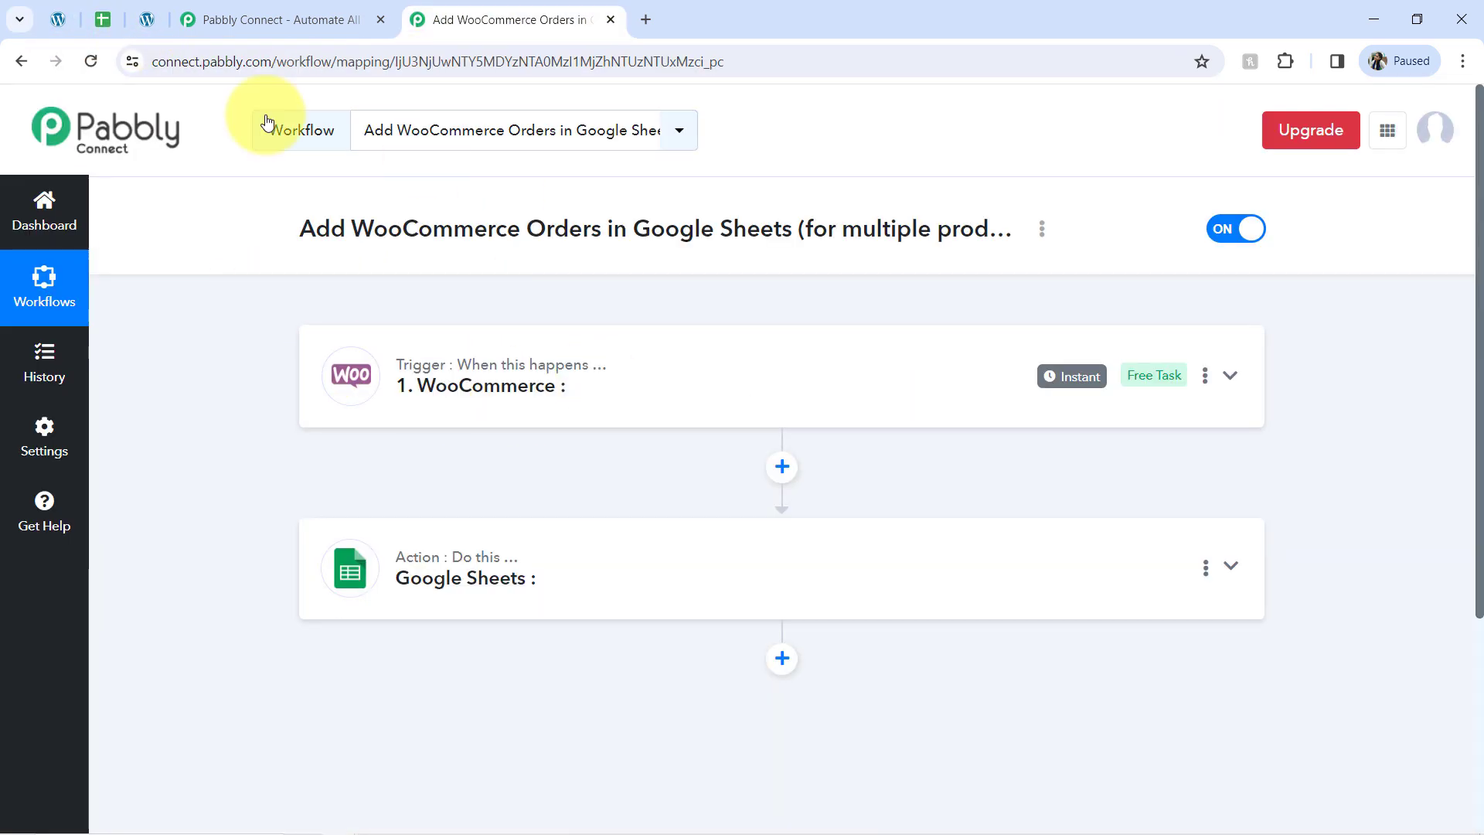
- Set the WooCommerce trigger event to New Order Created and copy its webhook URL
click(519, 373)
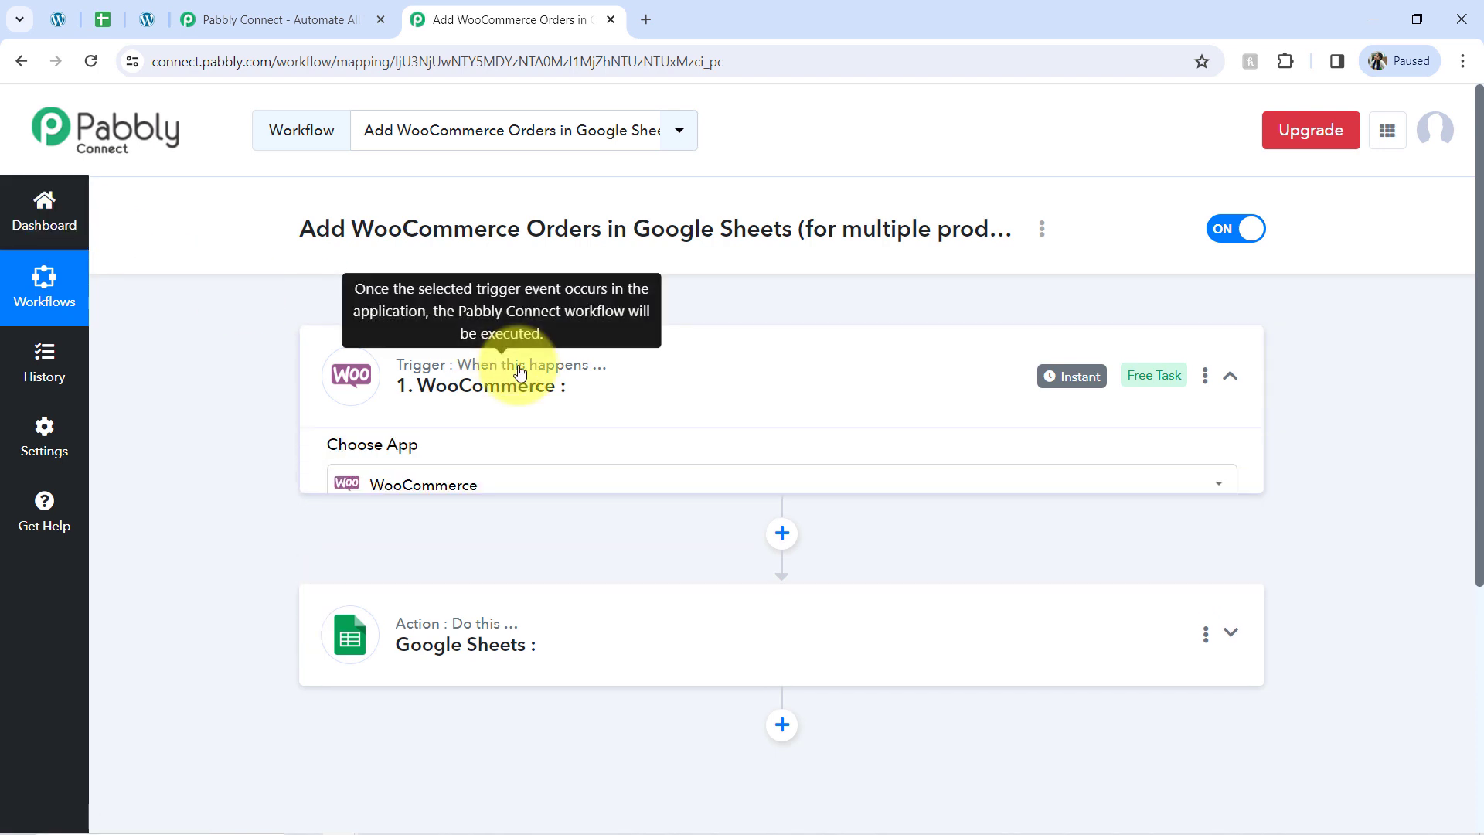
click(432, 592)
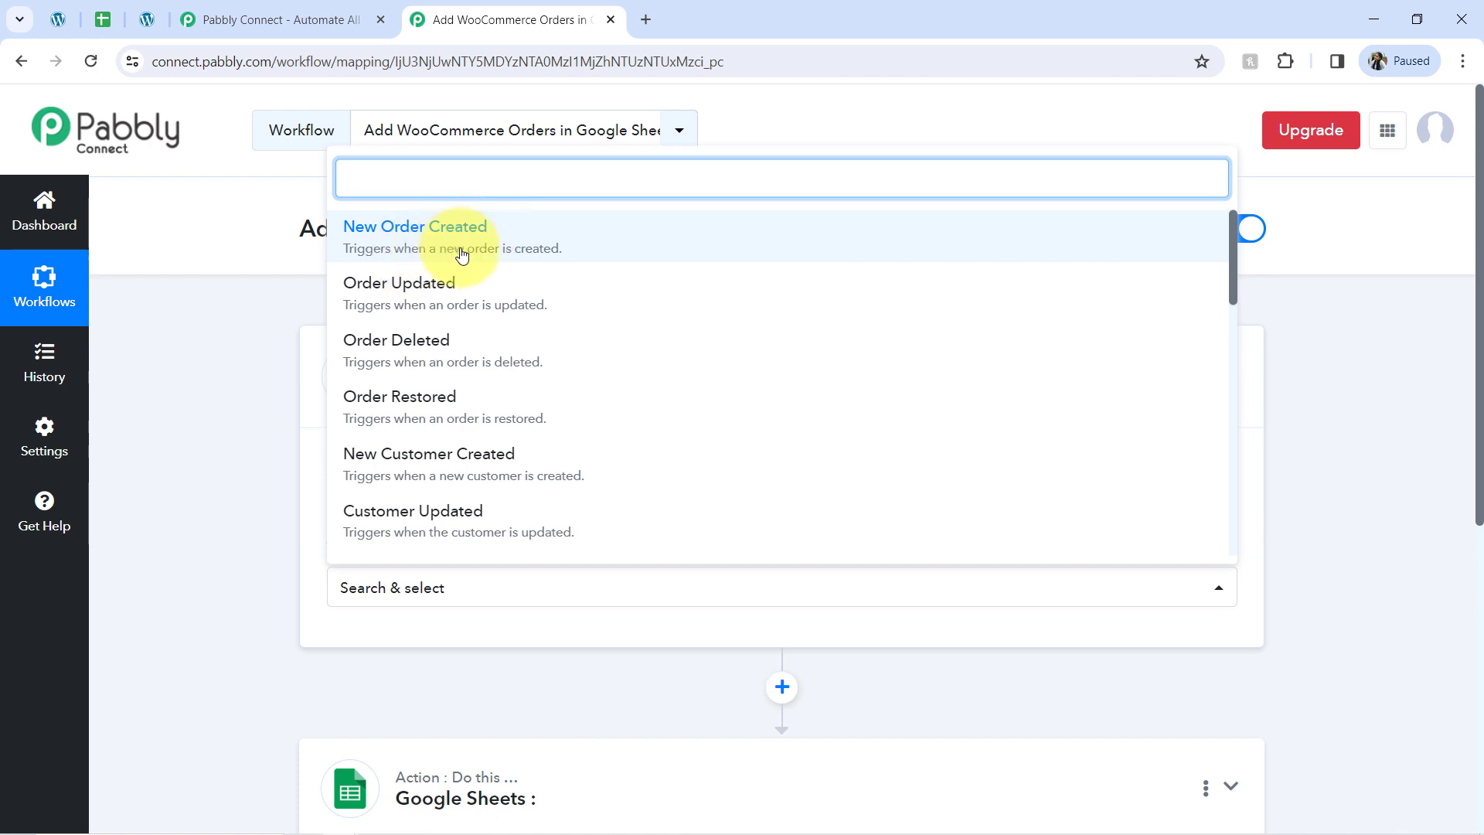
click(461, 256)
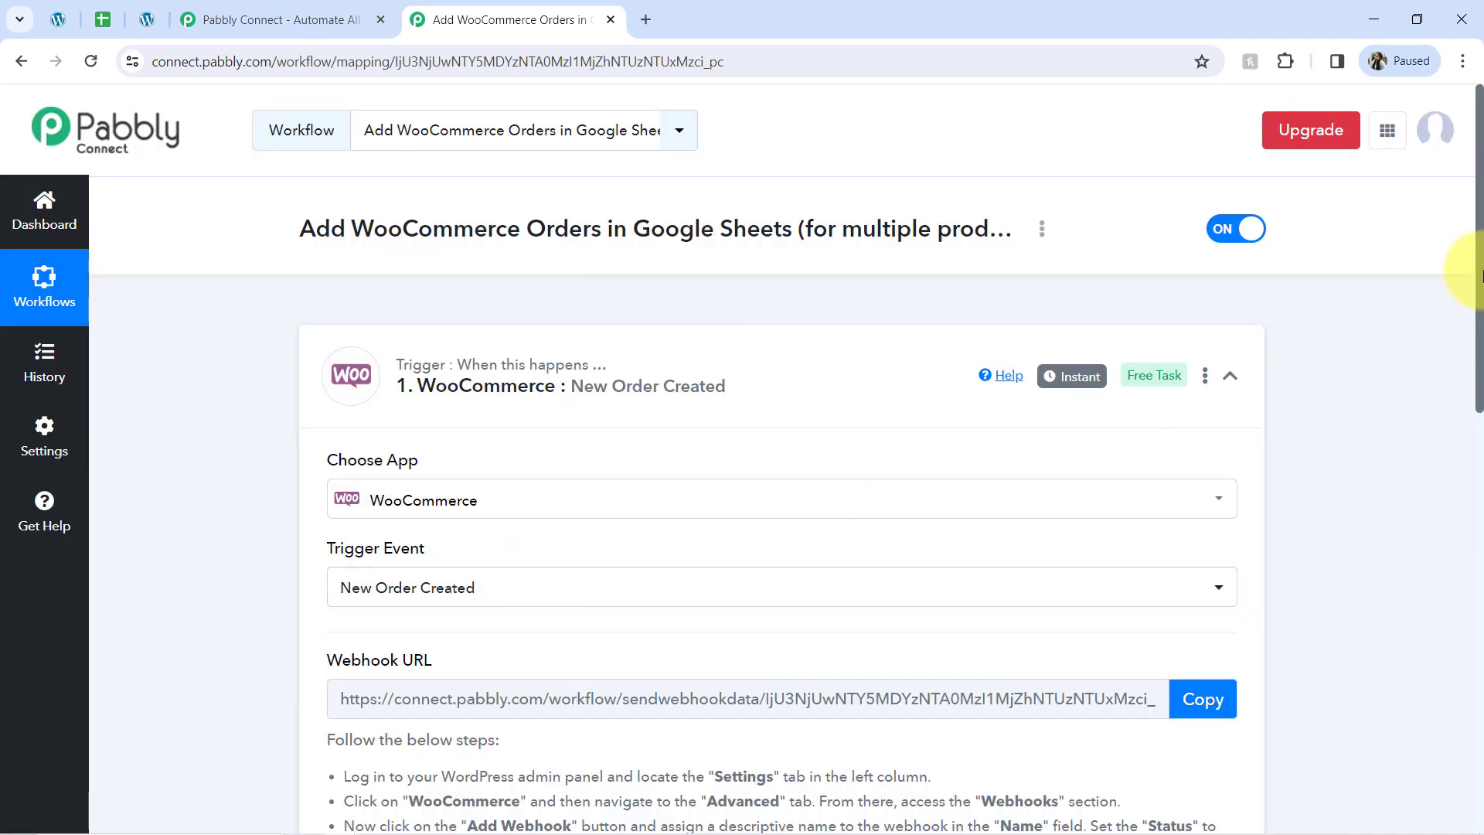
drag(1480, 272, 1474, 424)
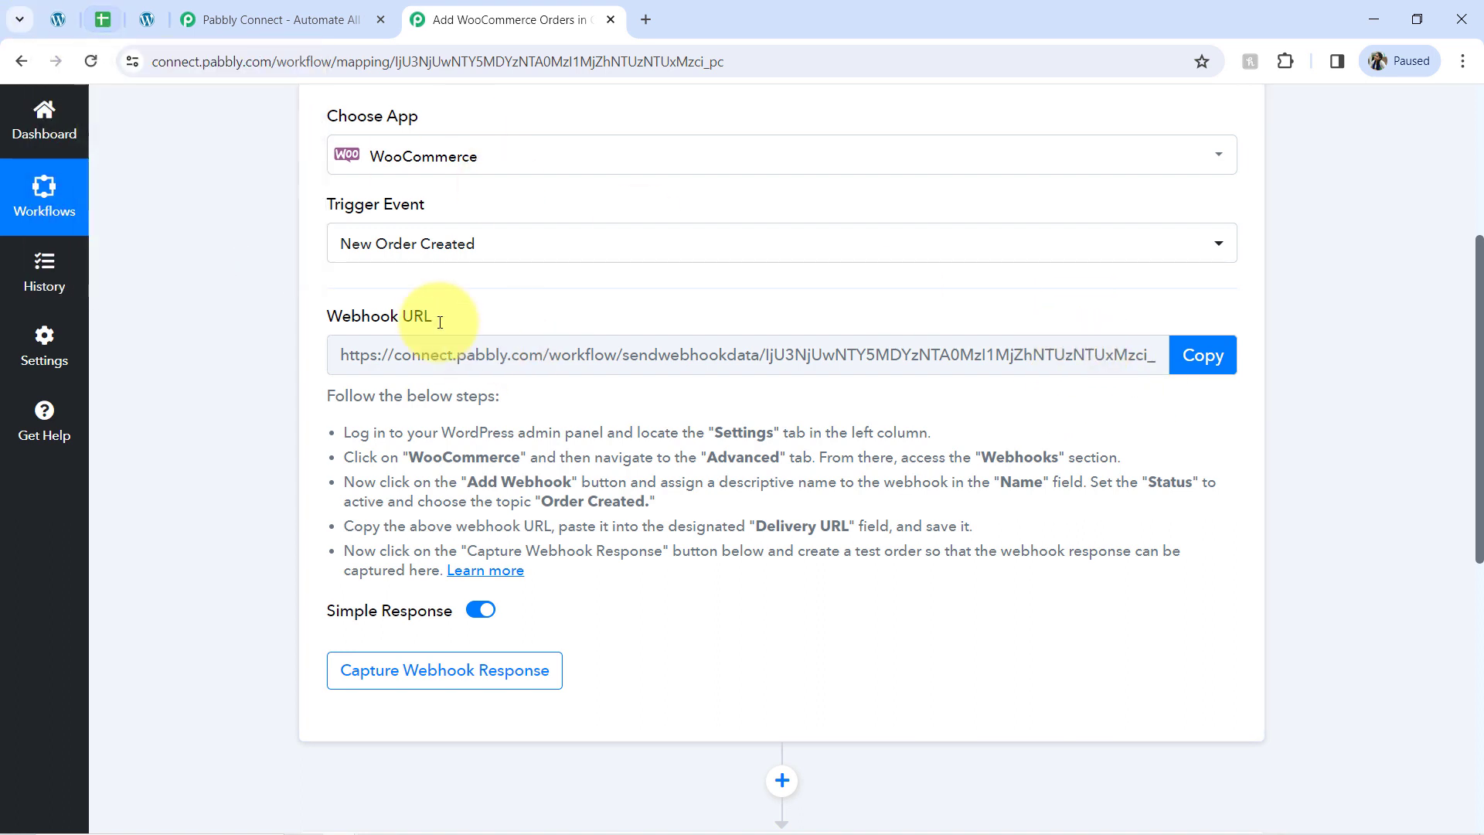
mouse_move(375, 293)
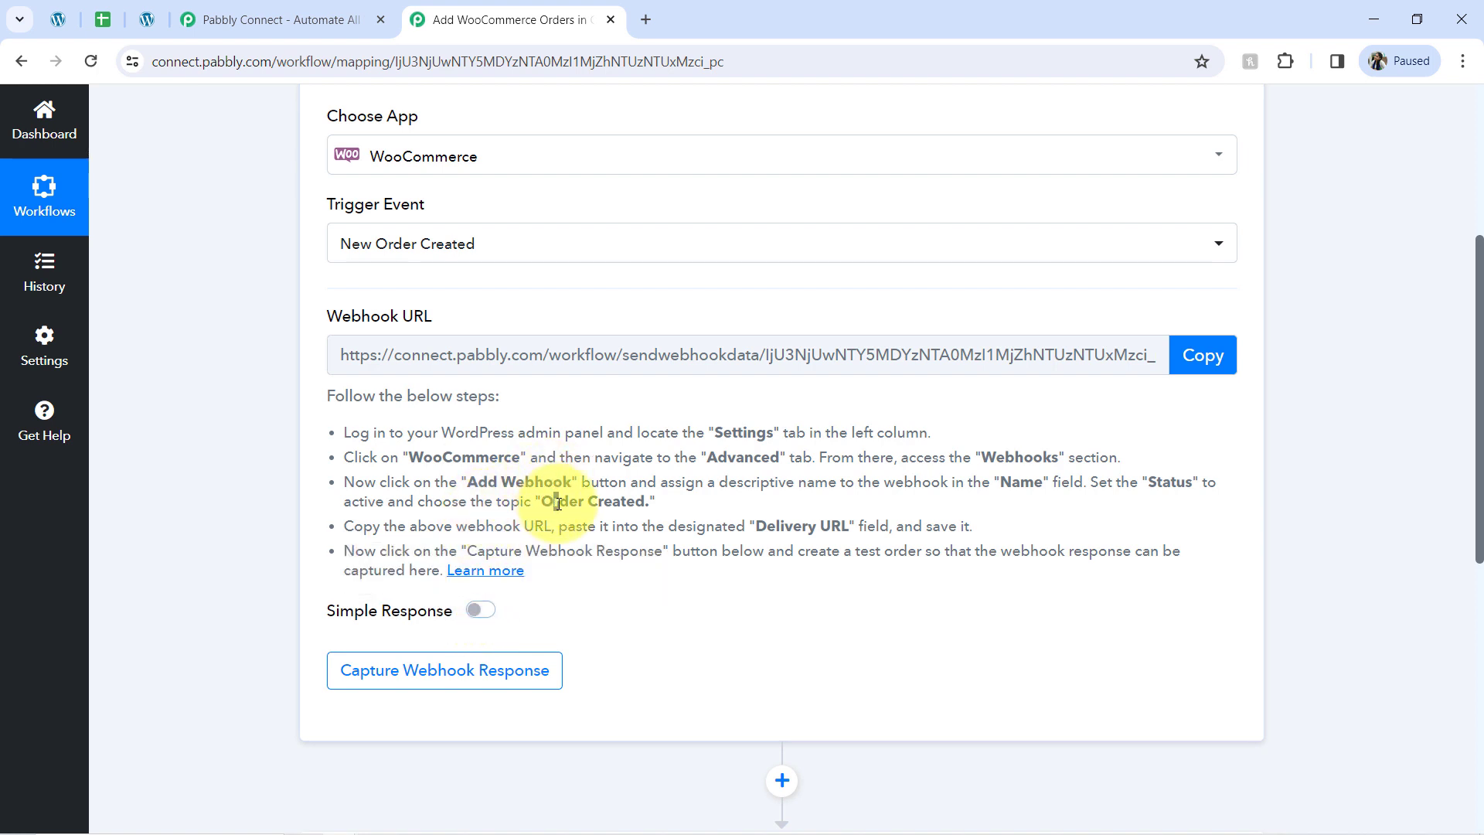
drag(555, 503, 560, 503)
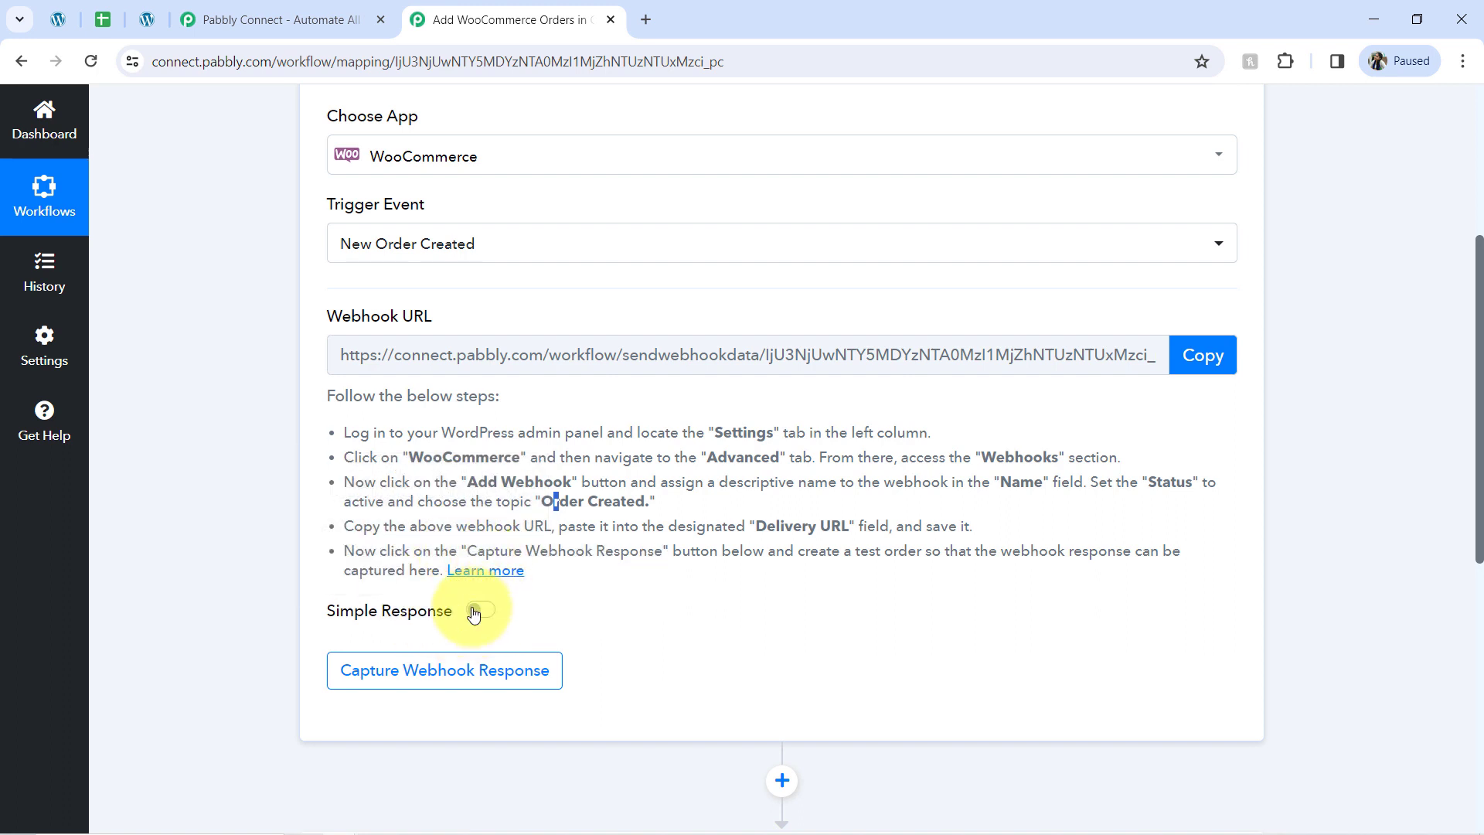
click(1218, 357)
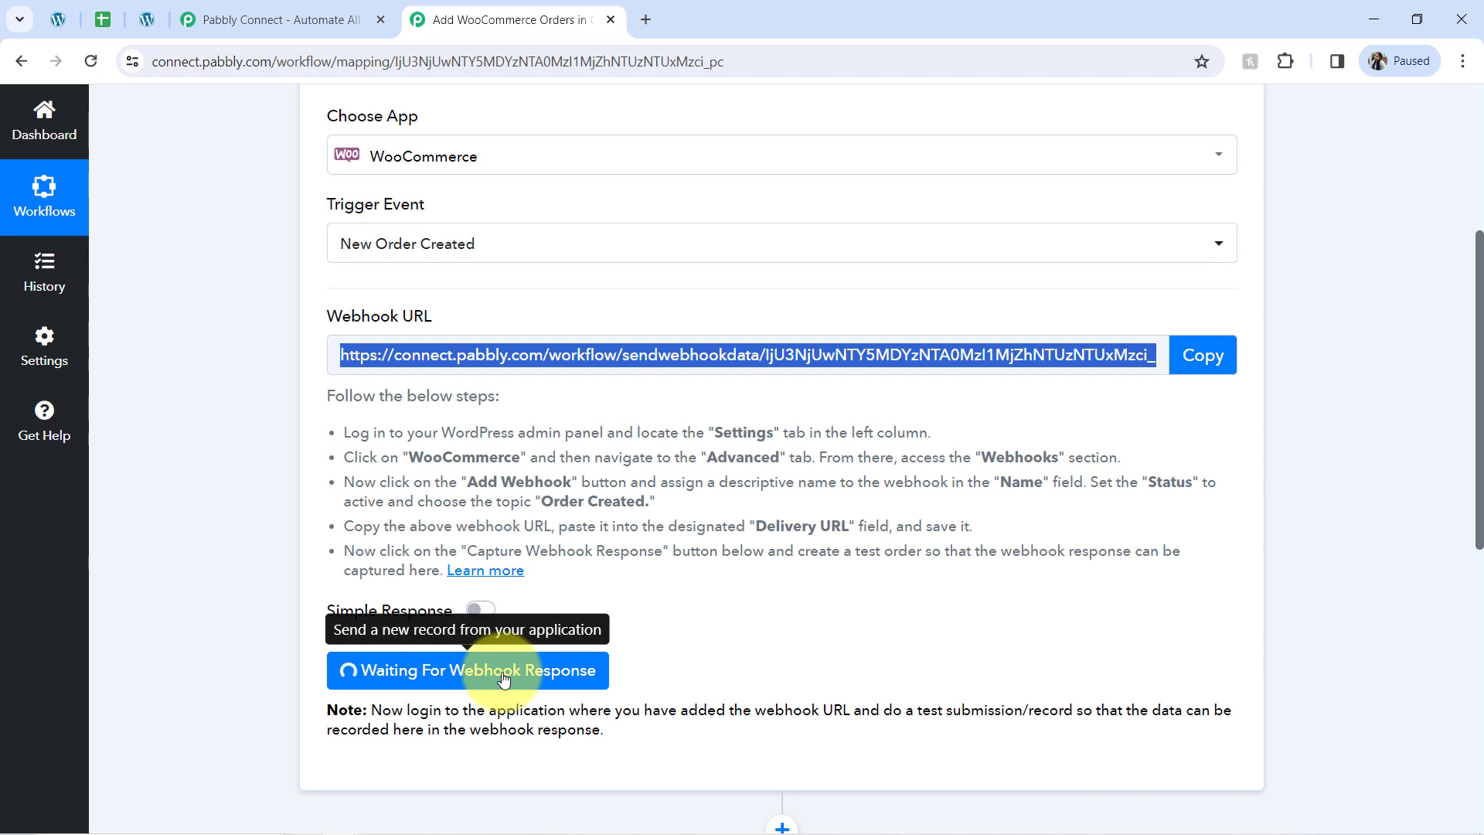
- Go to WooCommerce Settings > Advanced > Webhooks and start adding a new webhook
click(60, 19)
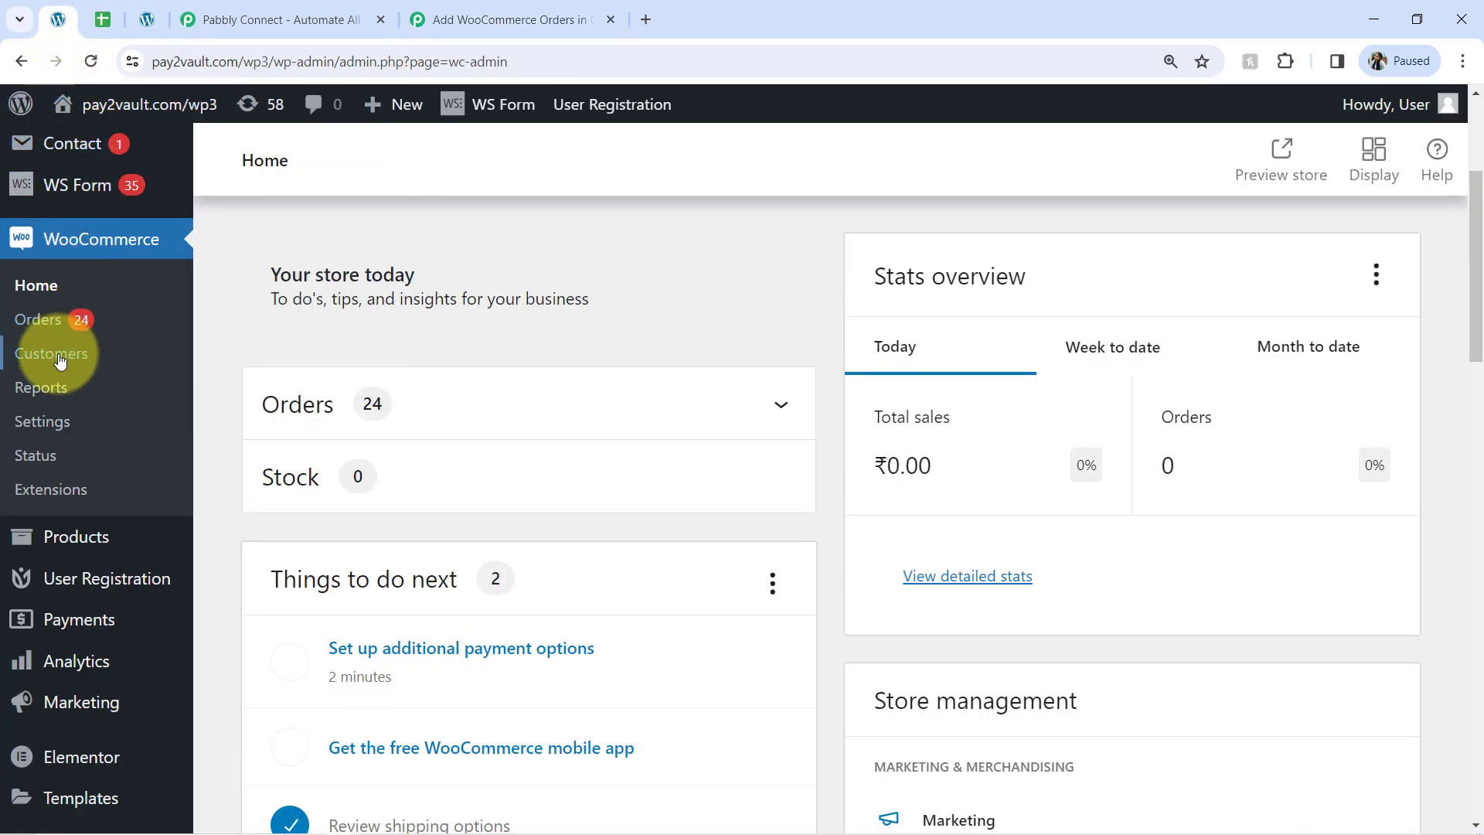
click(42, 424)
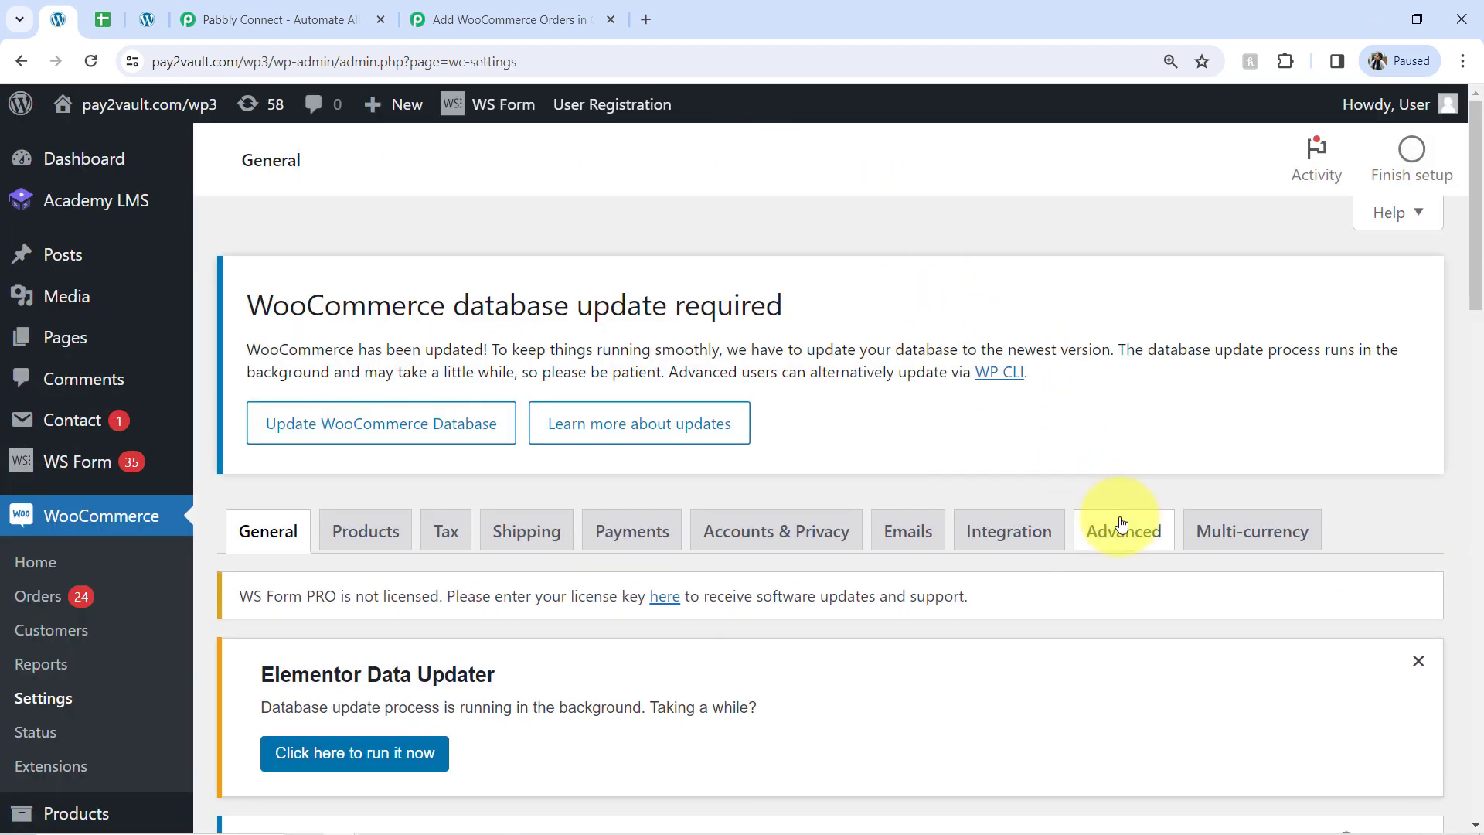
click(1121, 523)
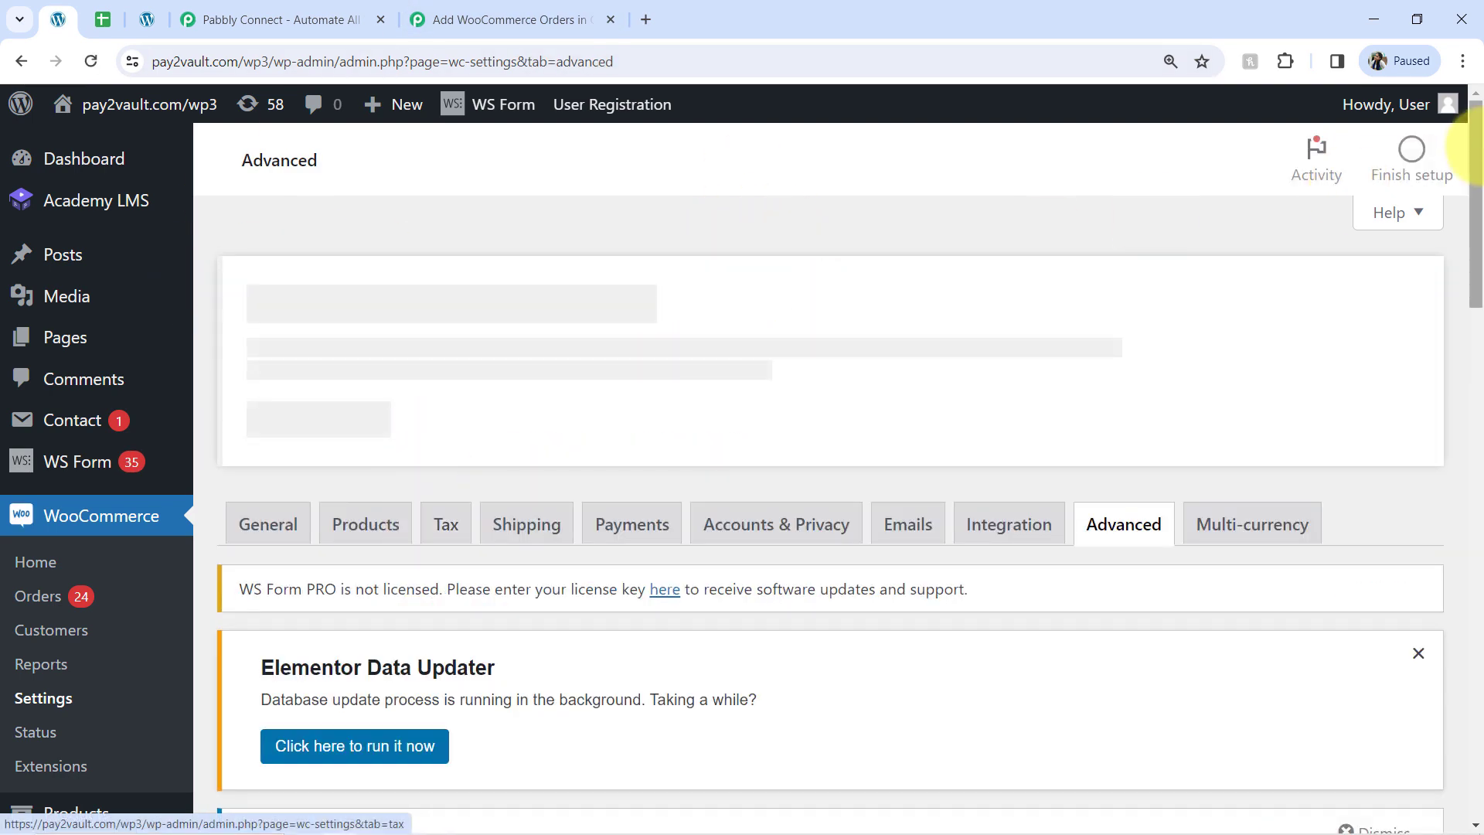
scroll(1480, 299, down, 5)
scroll(1479, 300, down, 3)
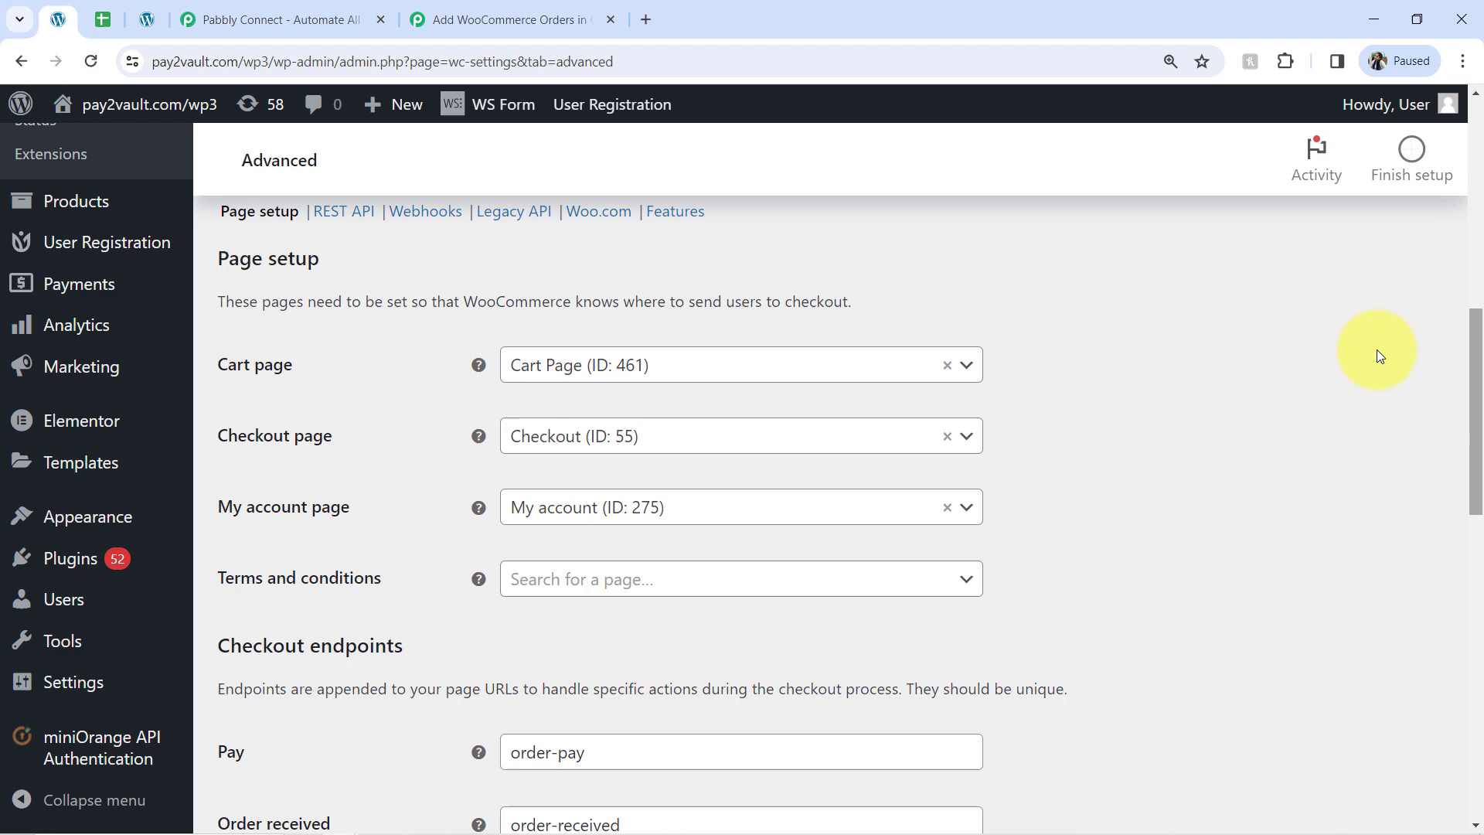
click(413, 223)
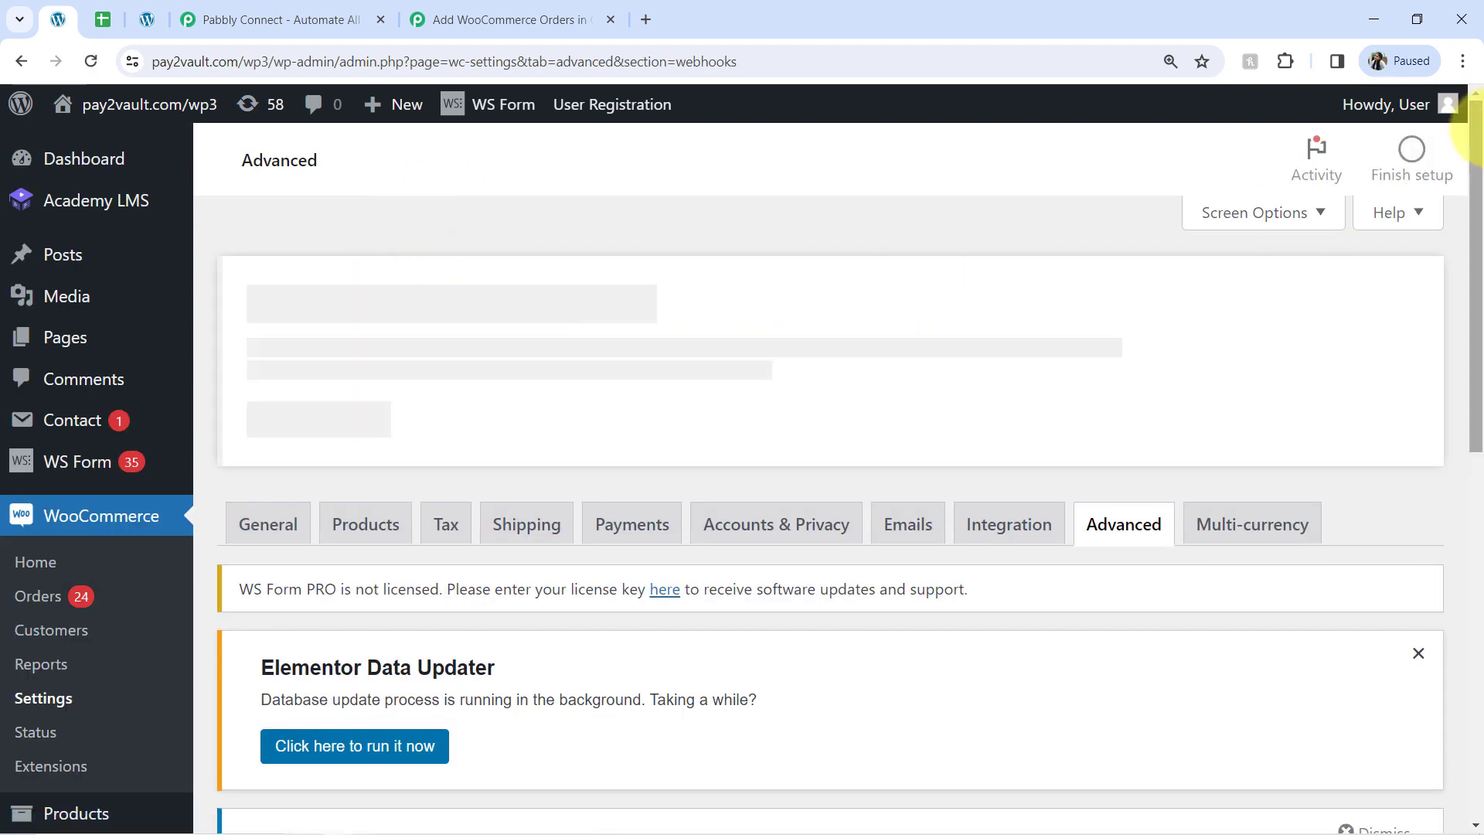
scroll(1480, 241, down, 1)
drag(1480, 241, 1449, 491)
click(415, 390)
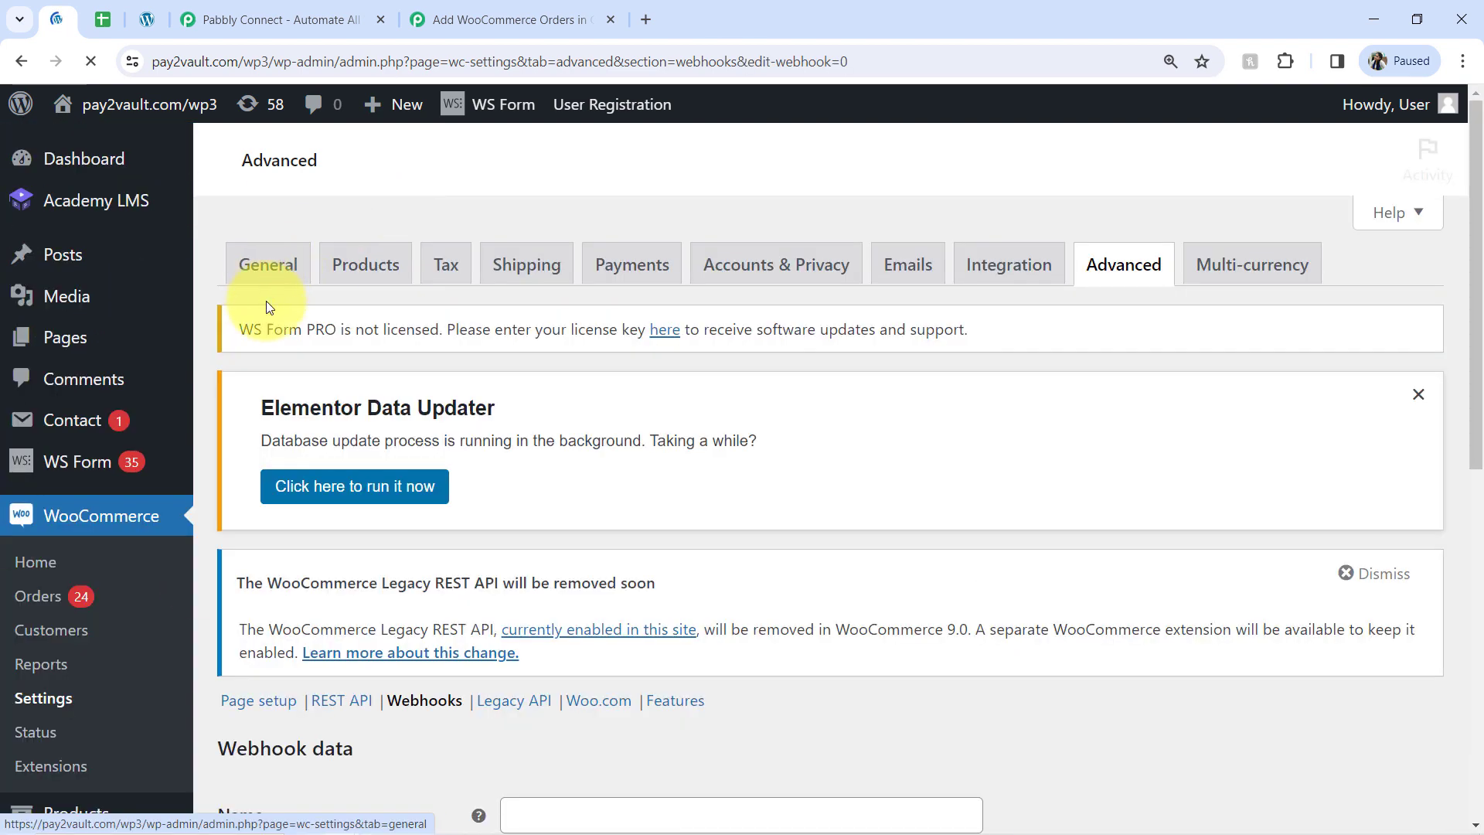
drag(1467, 315, 1457, 584)
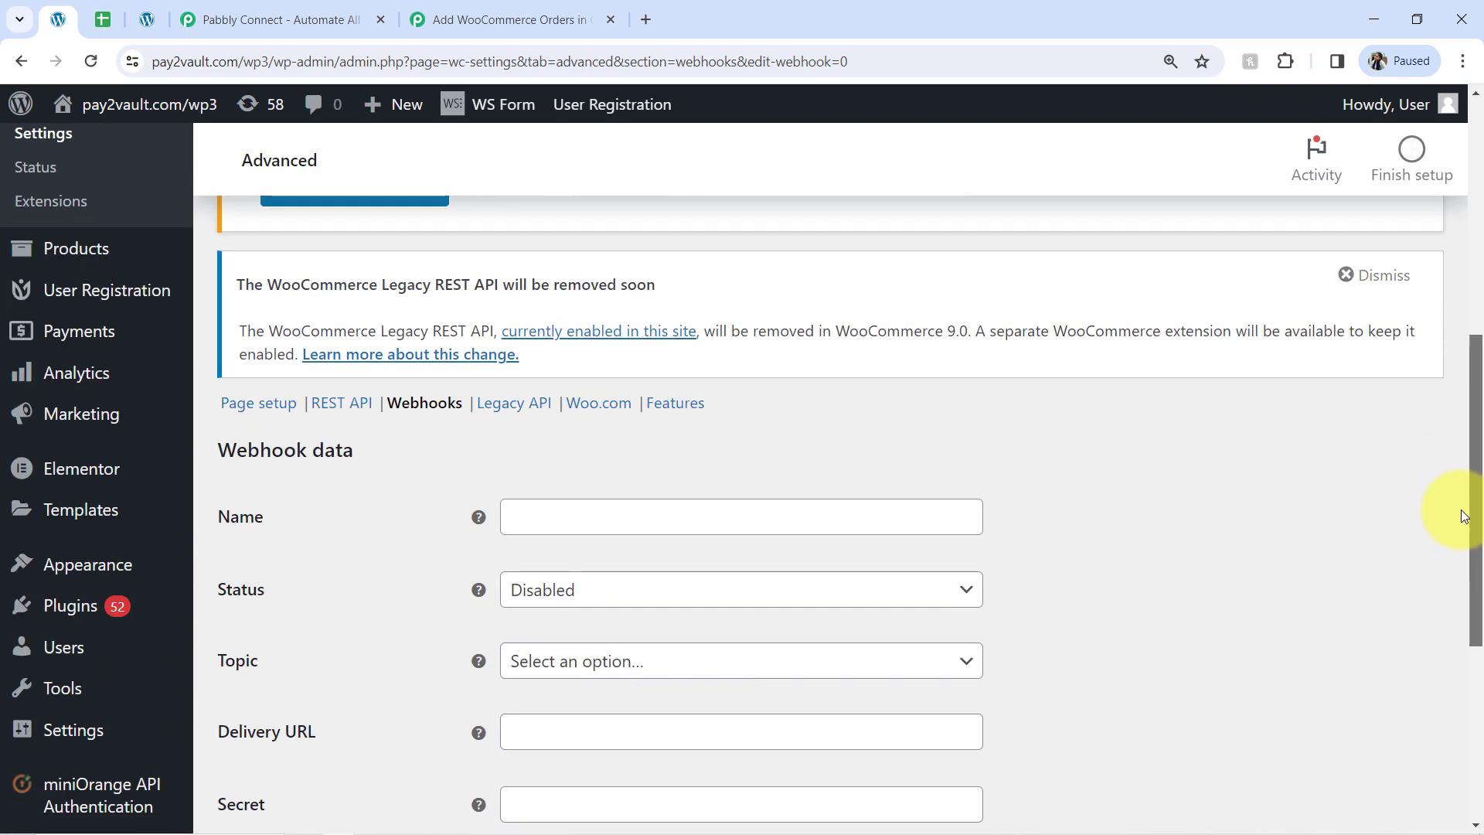
- Name the webhook 'Connection with Pabbly Connect' and set its status to Active
click(549, 335)
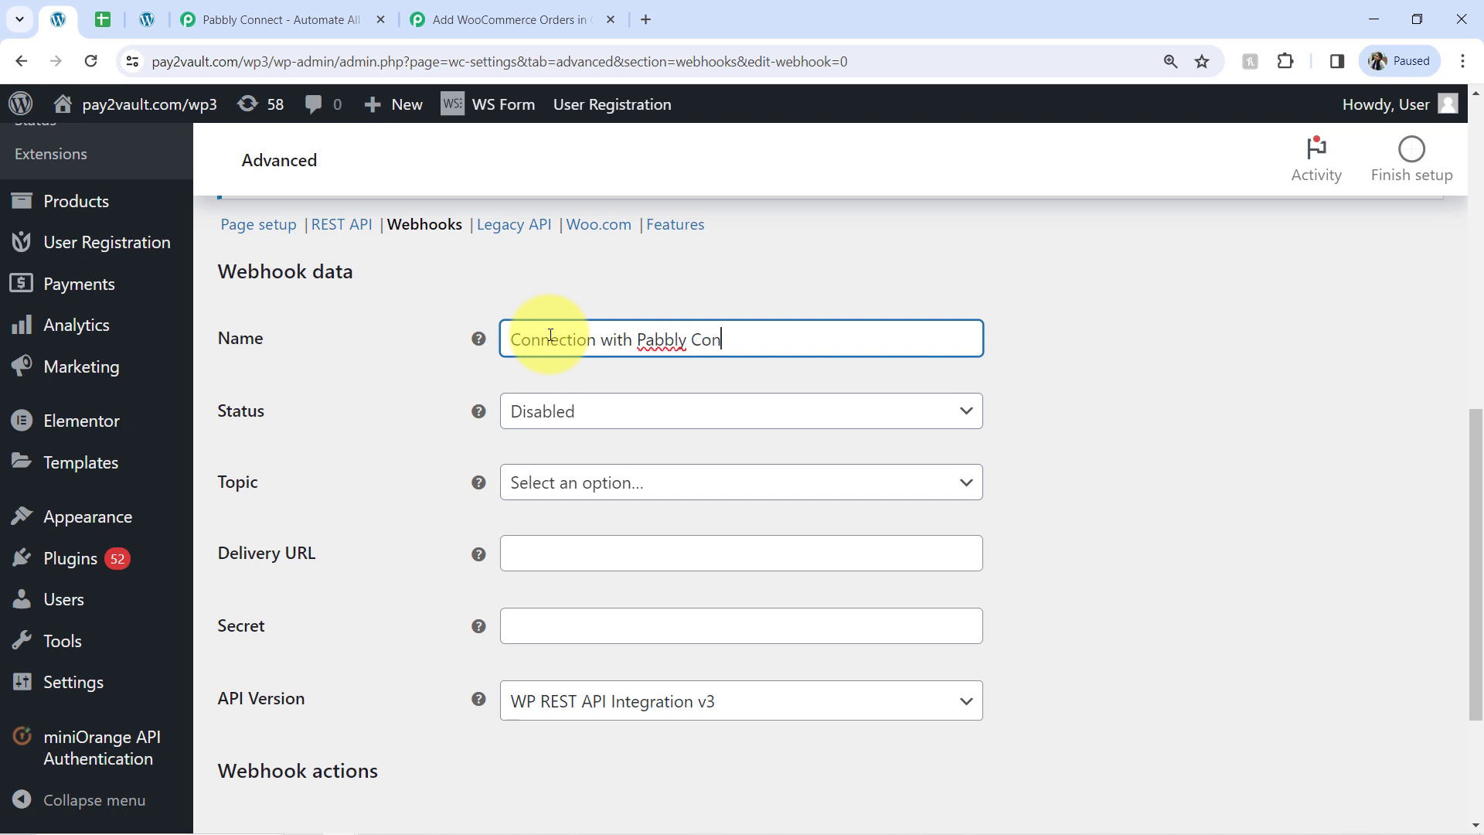
key(Tab)
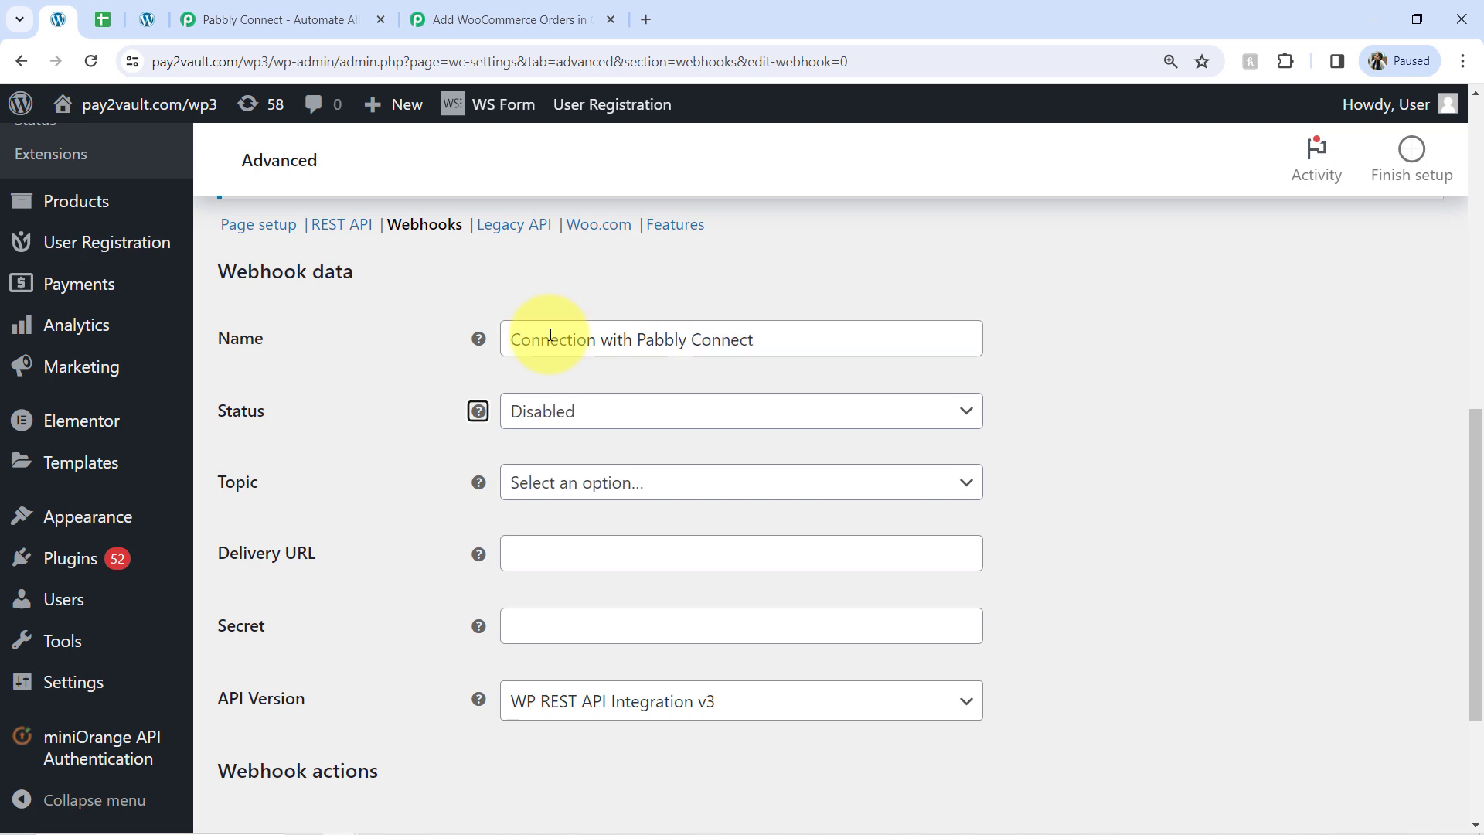
key(Tab)
click(543, 413)
click(541, 439)
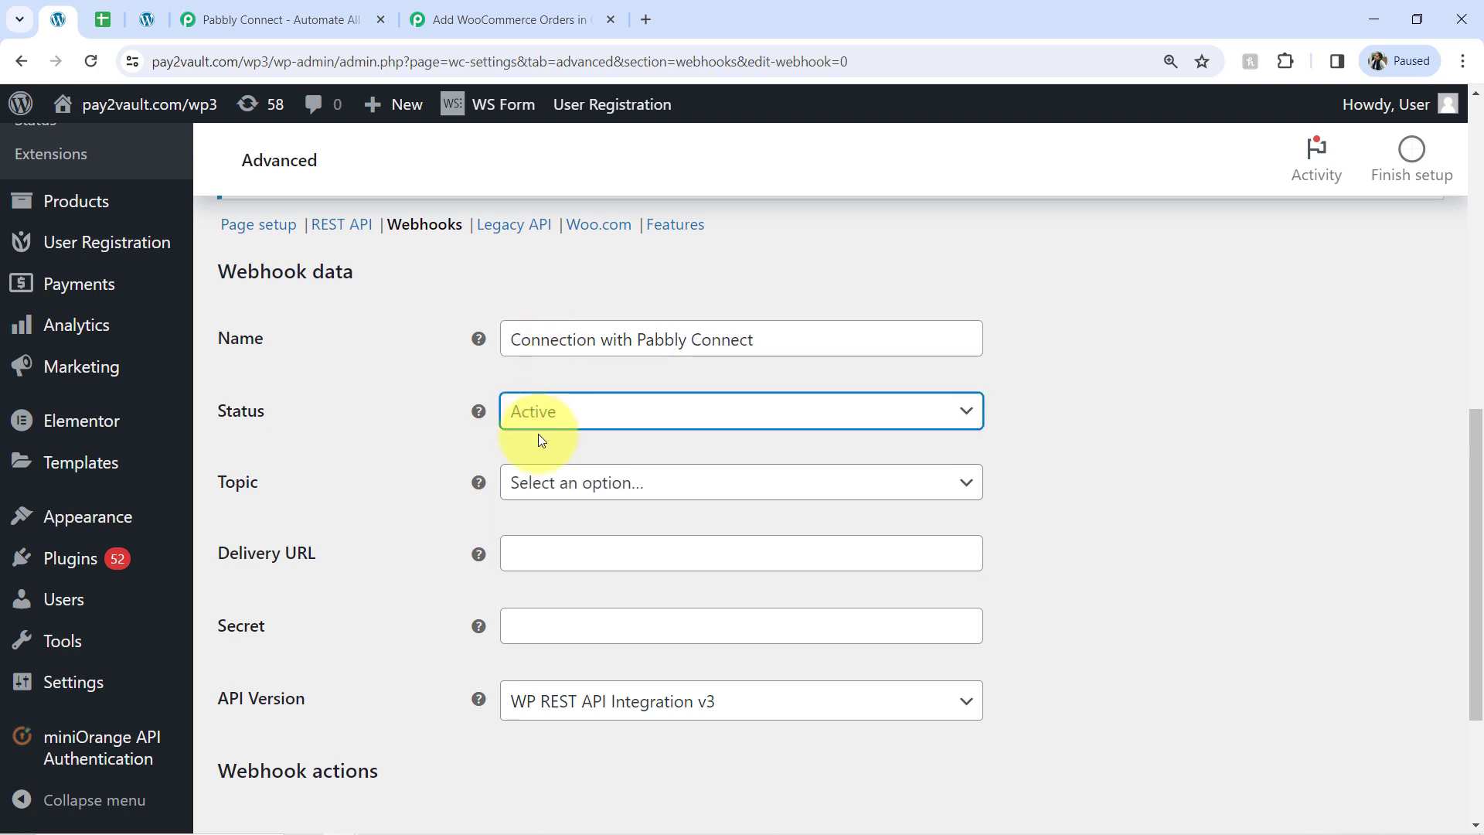
click(539, 421)
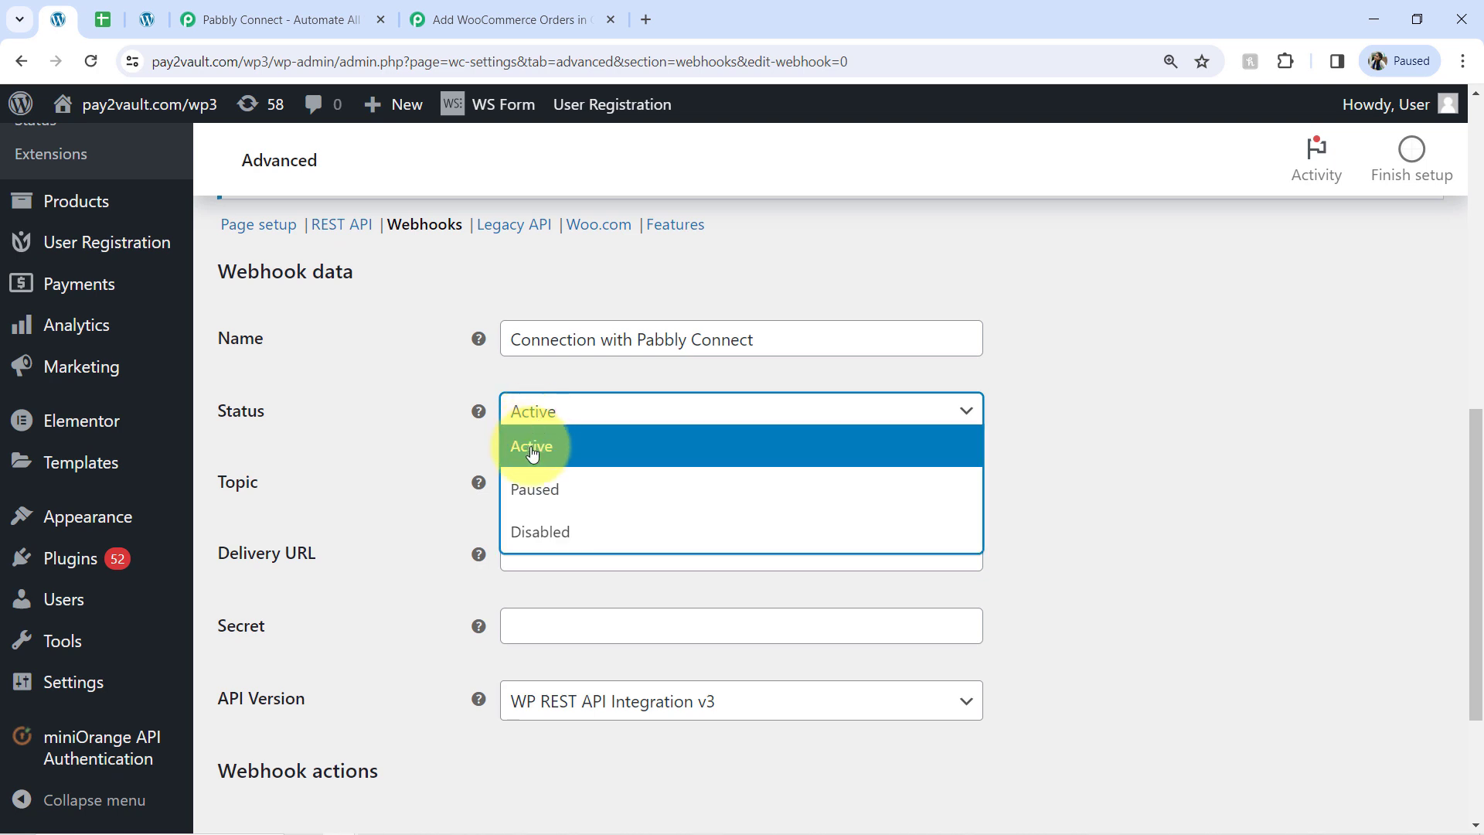
click(532, 448)
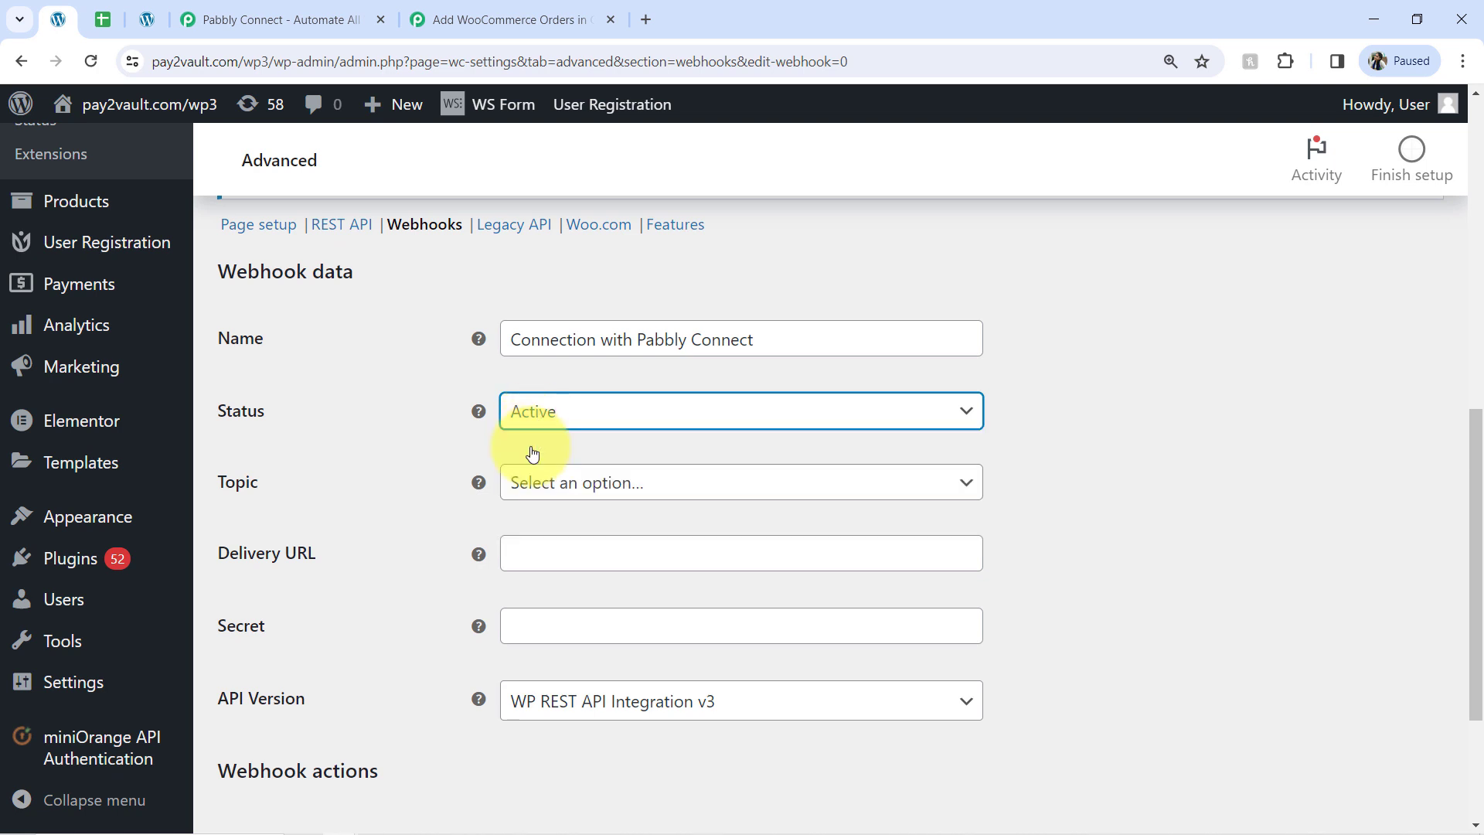
- Choose 'Order created' as the webhook topic after checking Pabbly's instructions
click(528, 495)
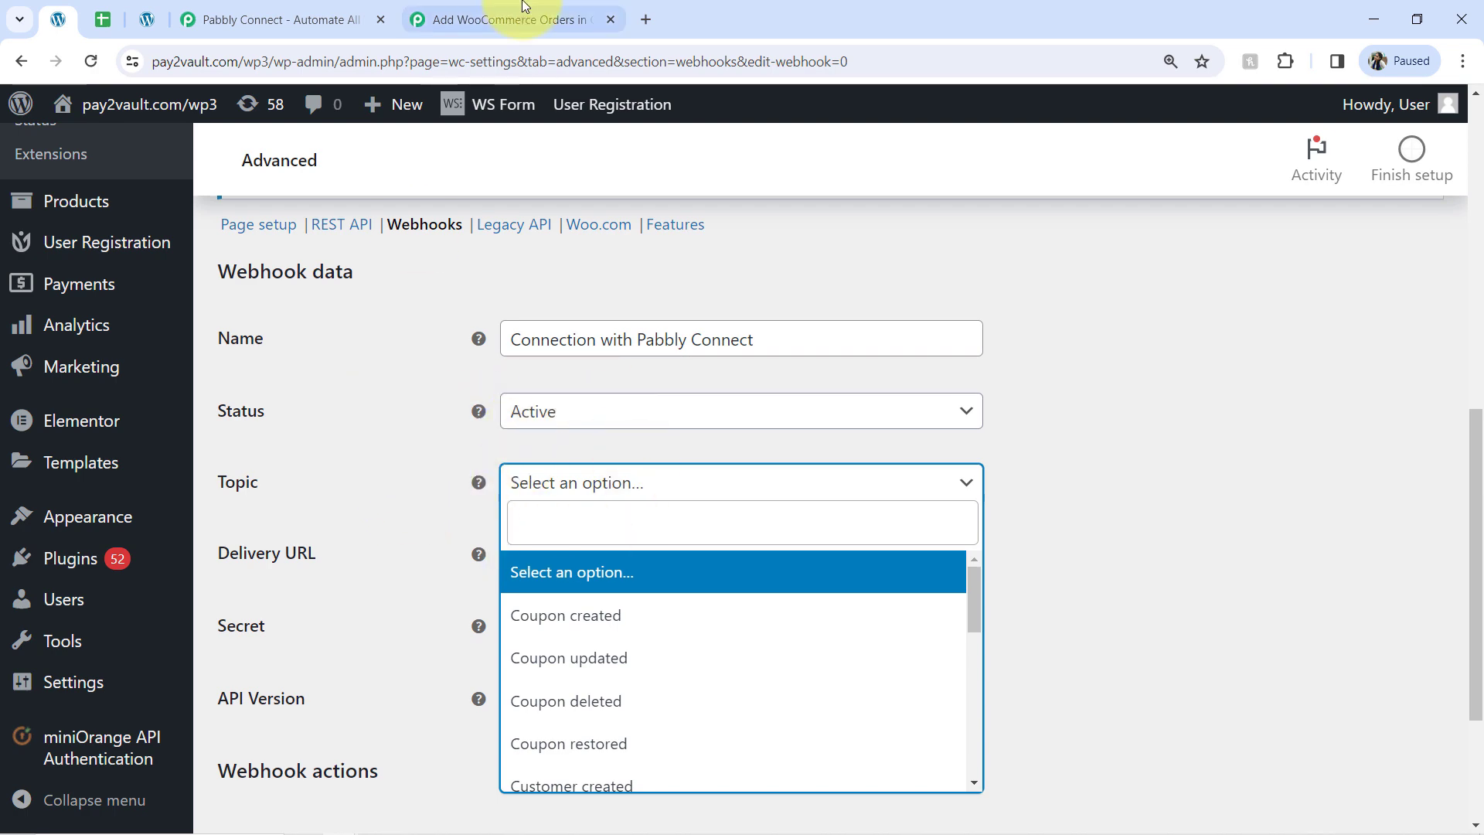
click(506, 19)
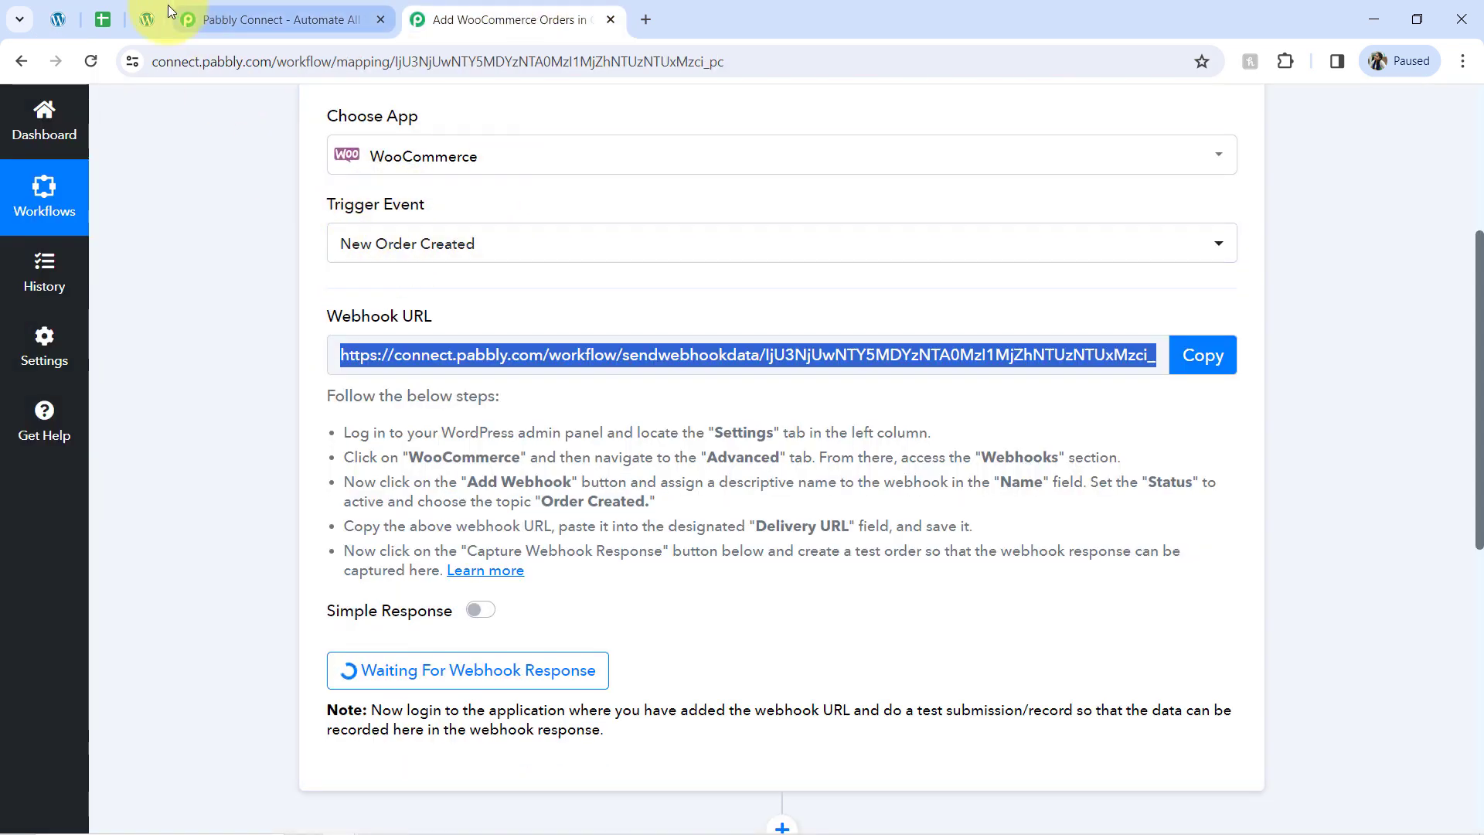
click(58, 20)
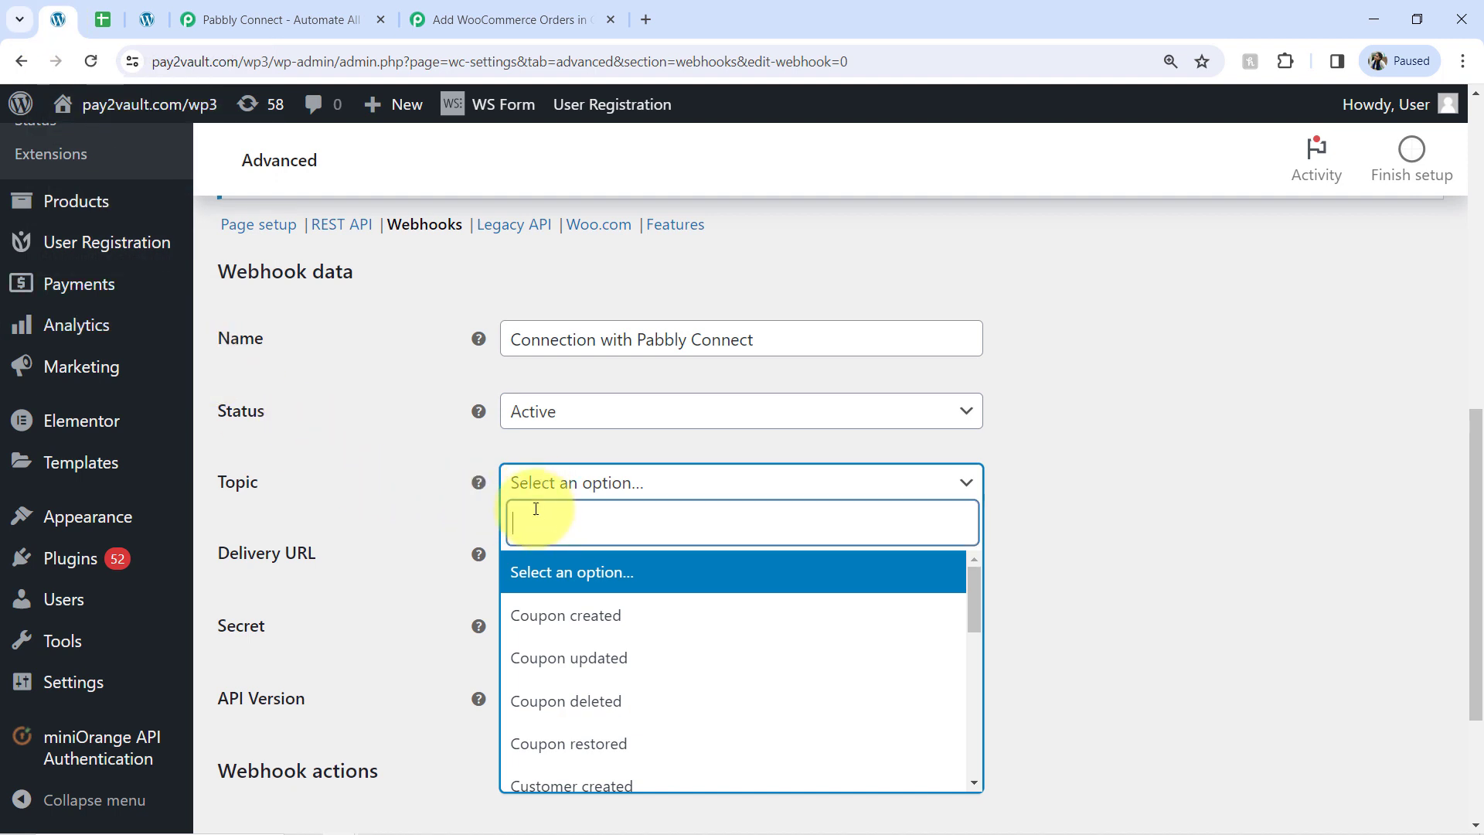
text(order)
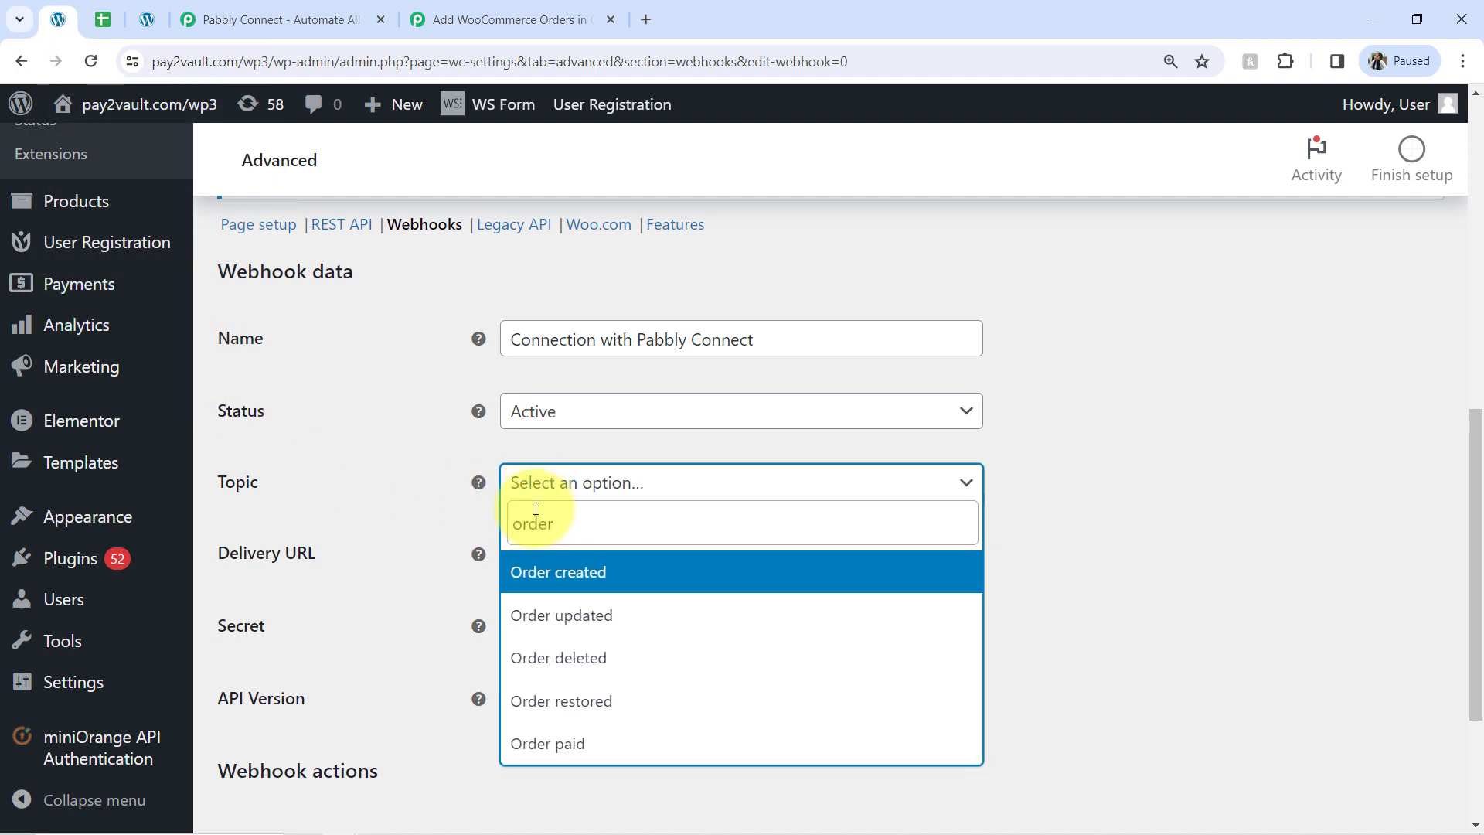
click(543, 590)
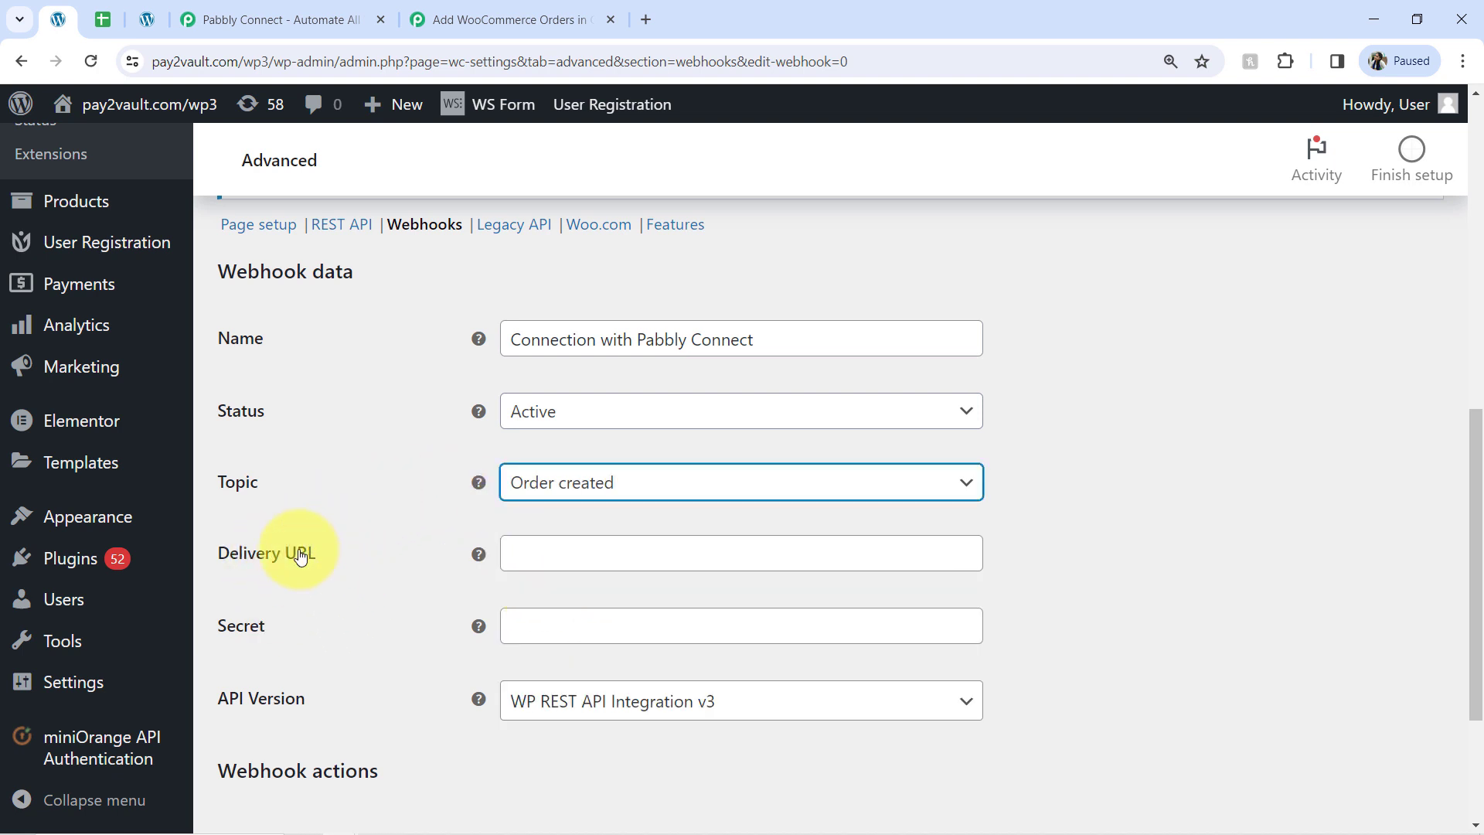
- Paste the Pabbly webhook URL as the Delivery URL and save the webhook
click(590, 542)
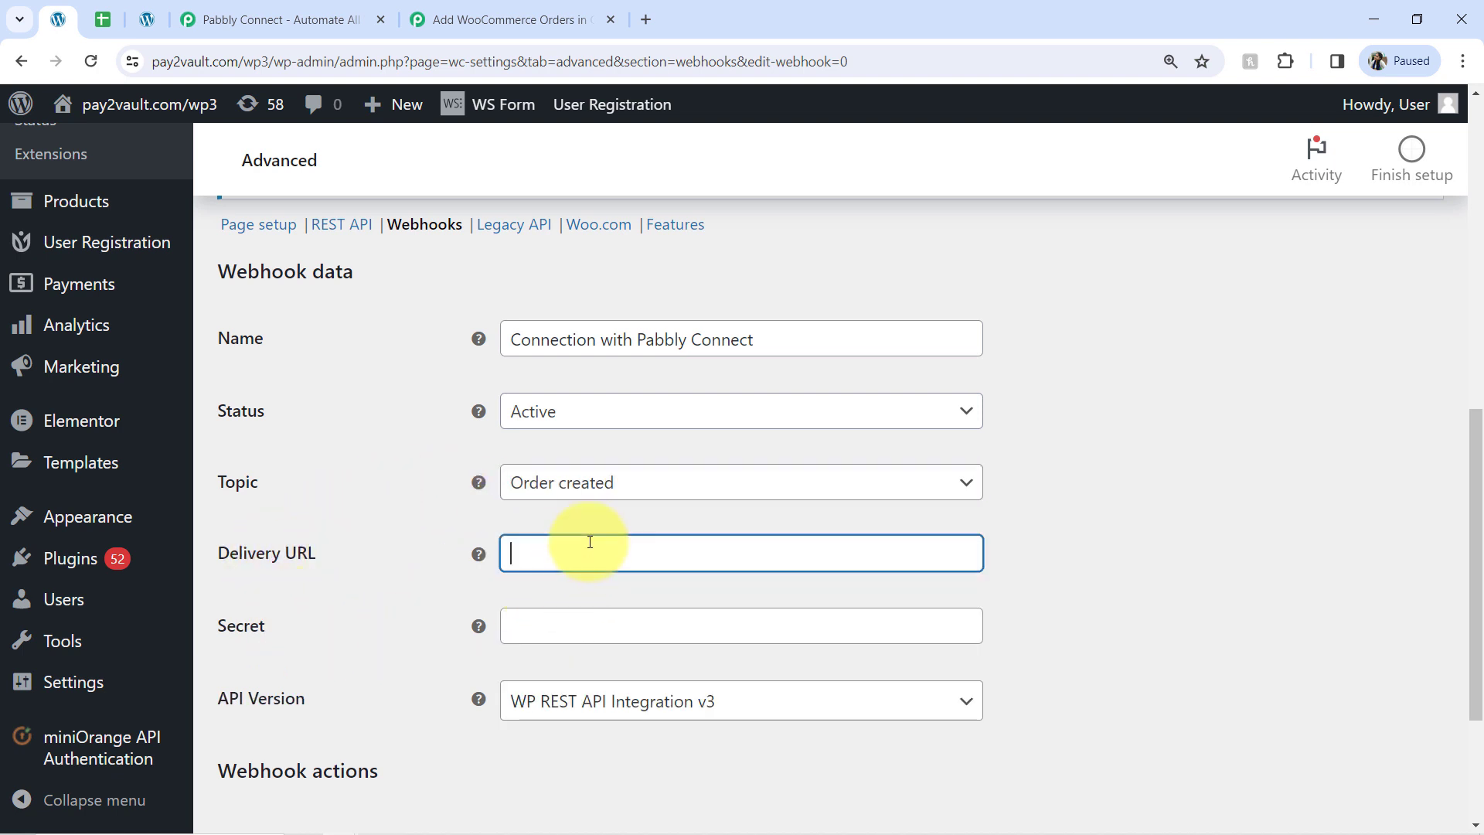
key(ctrl+v)
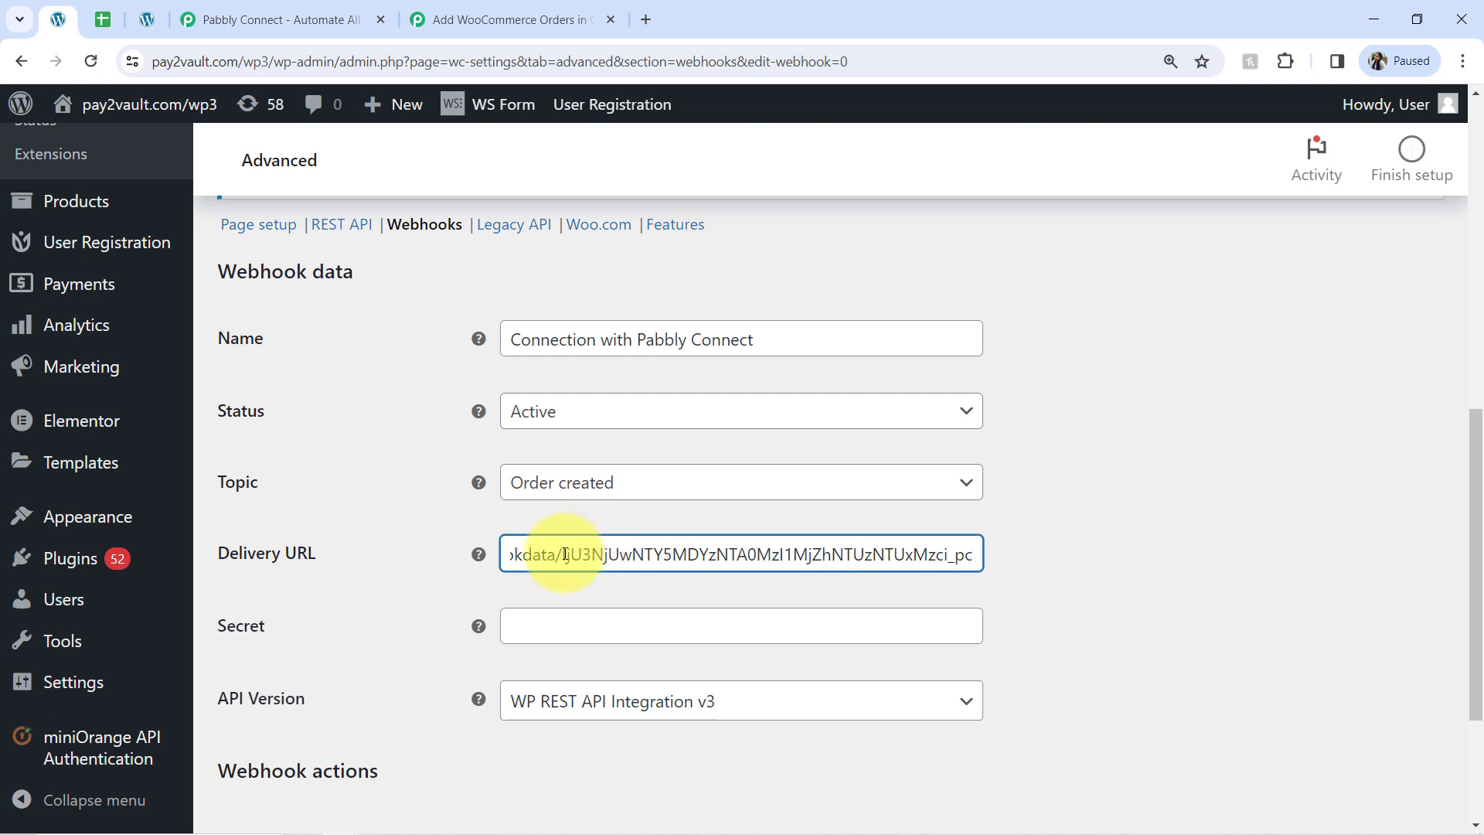
scroll(1461, 423, down, 3)
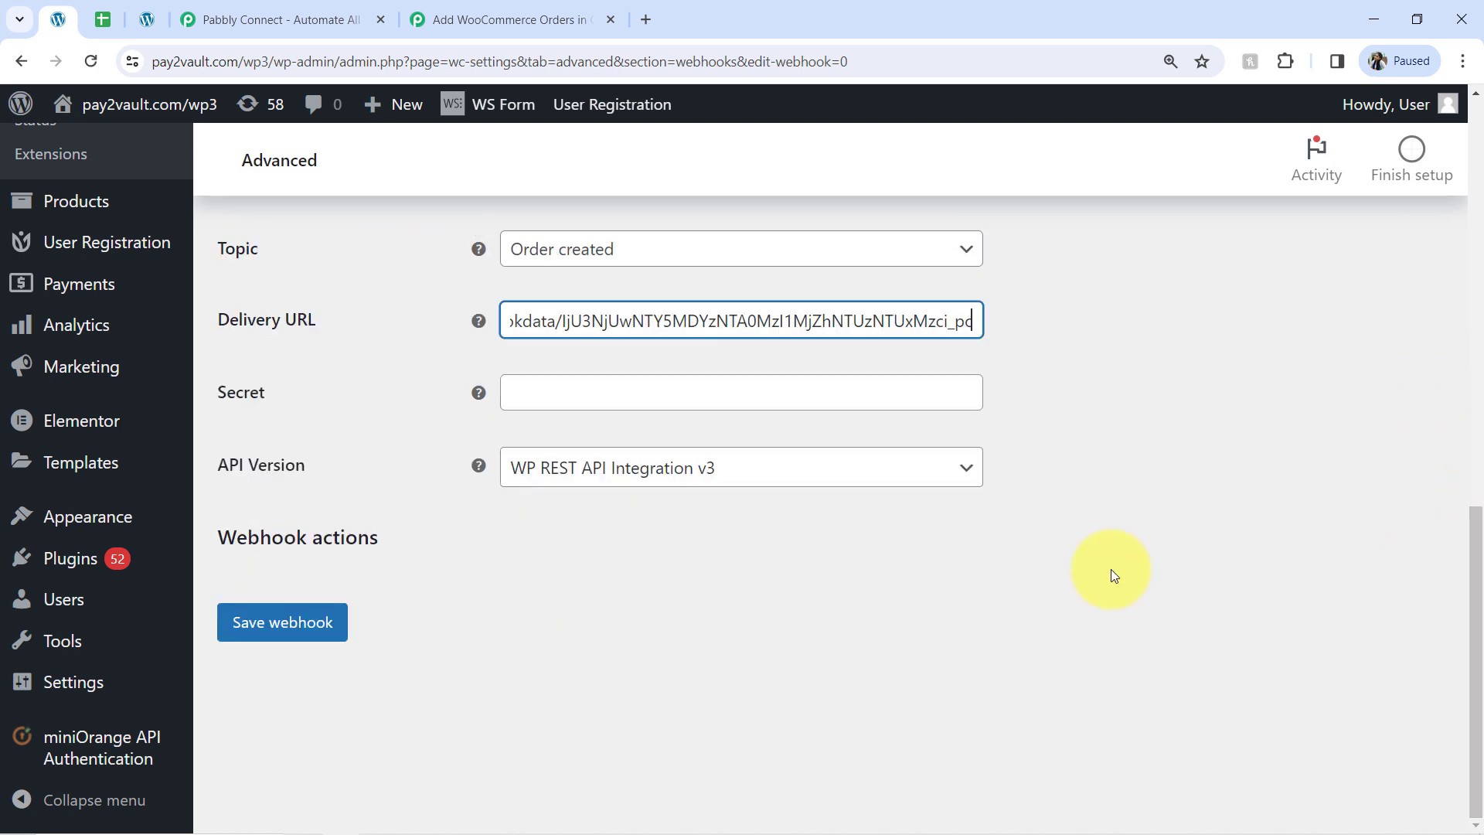
click(255, 620)
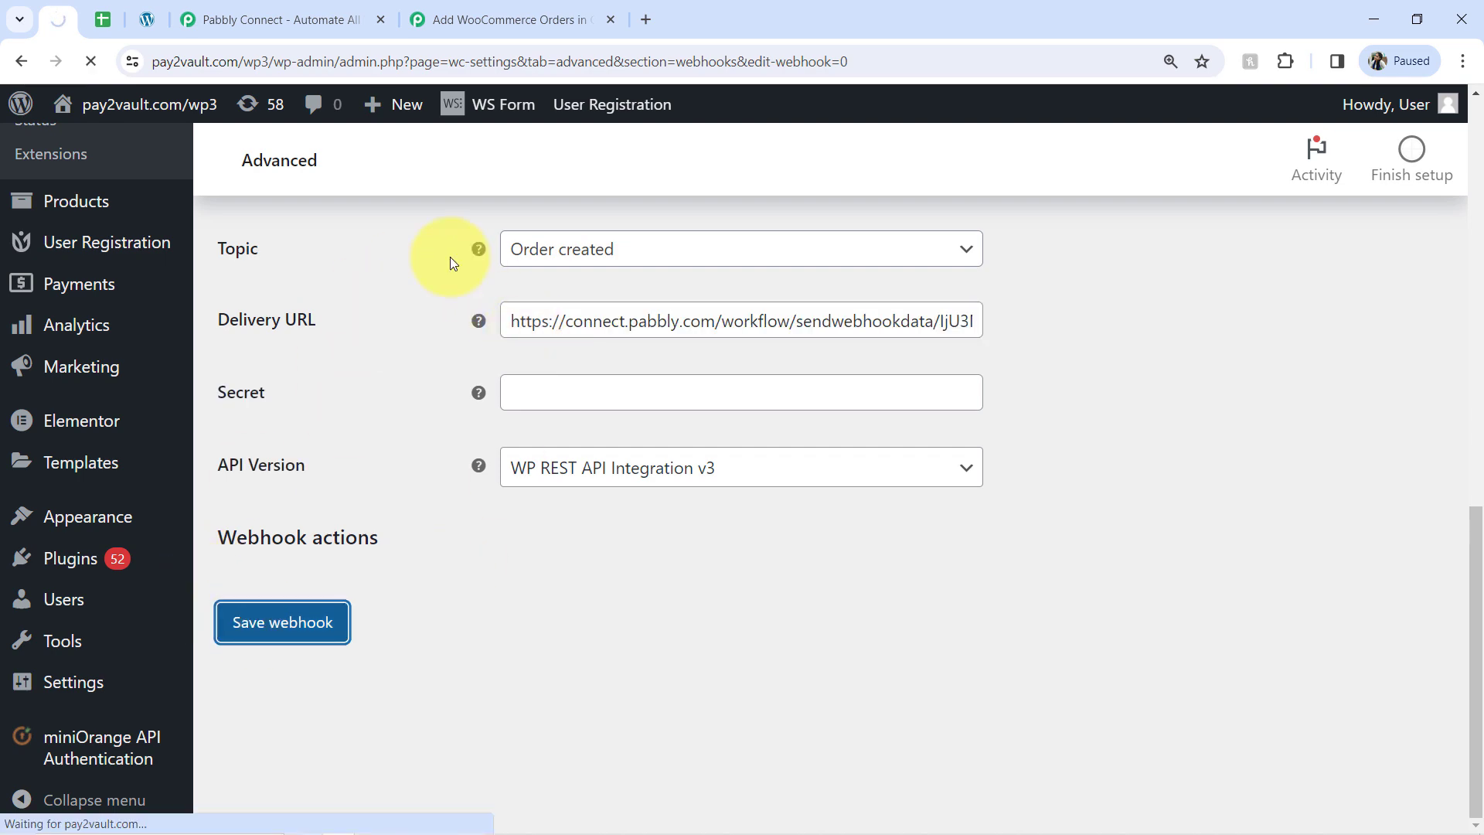
click(527, 17)
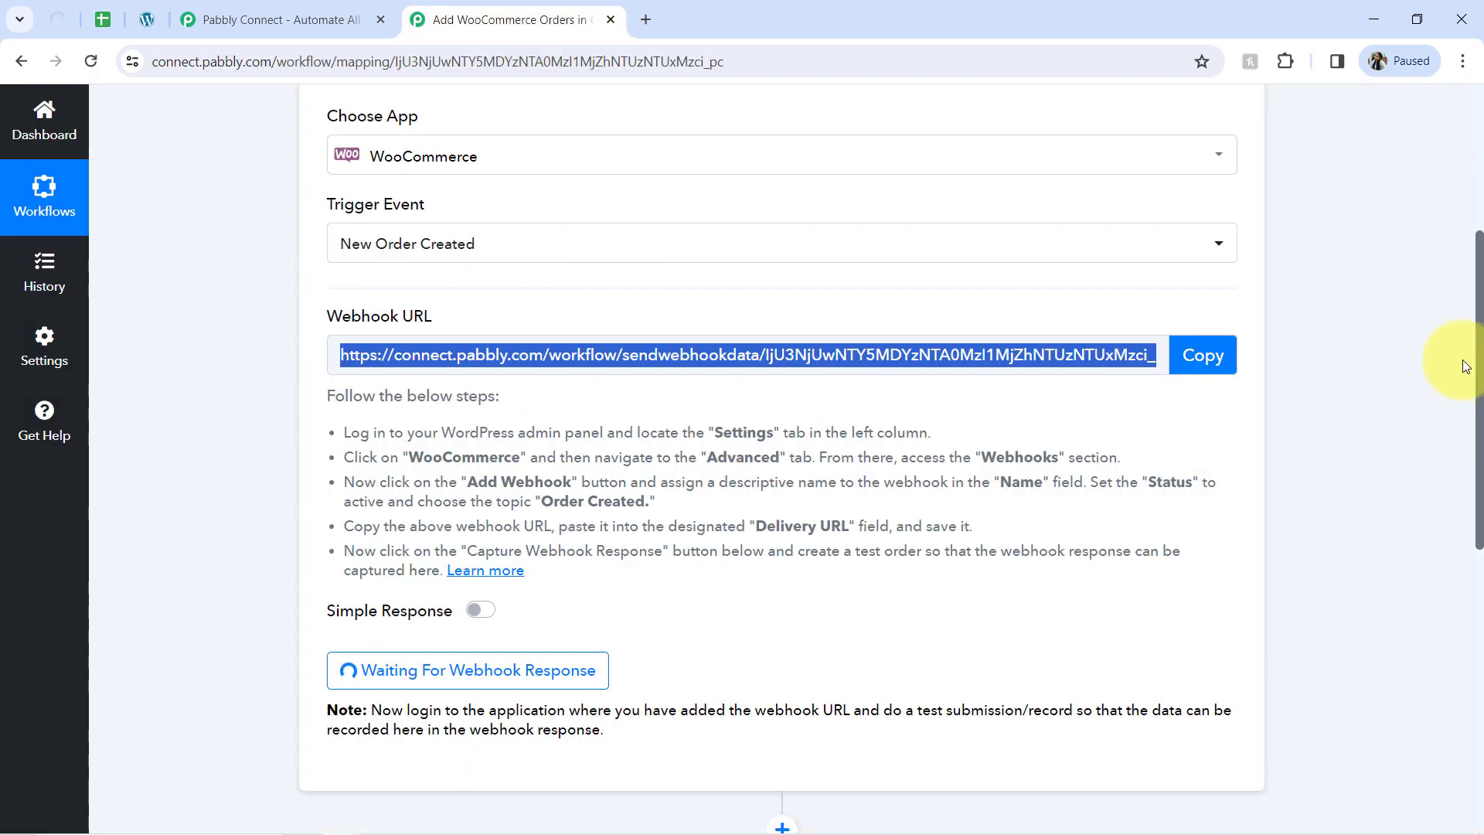
- Discard the captured webhook id 983 by re-capturing, then switch to the store's Shop page
scroll(1474, 325, down, 3)
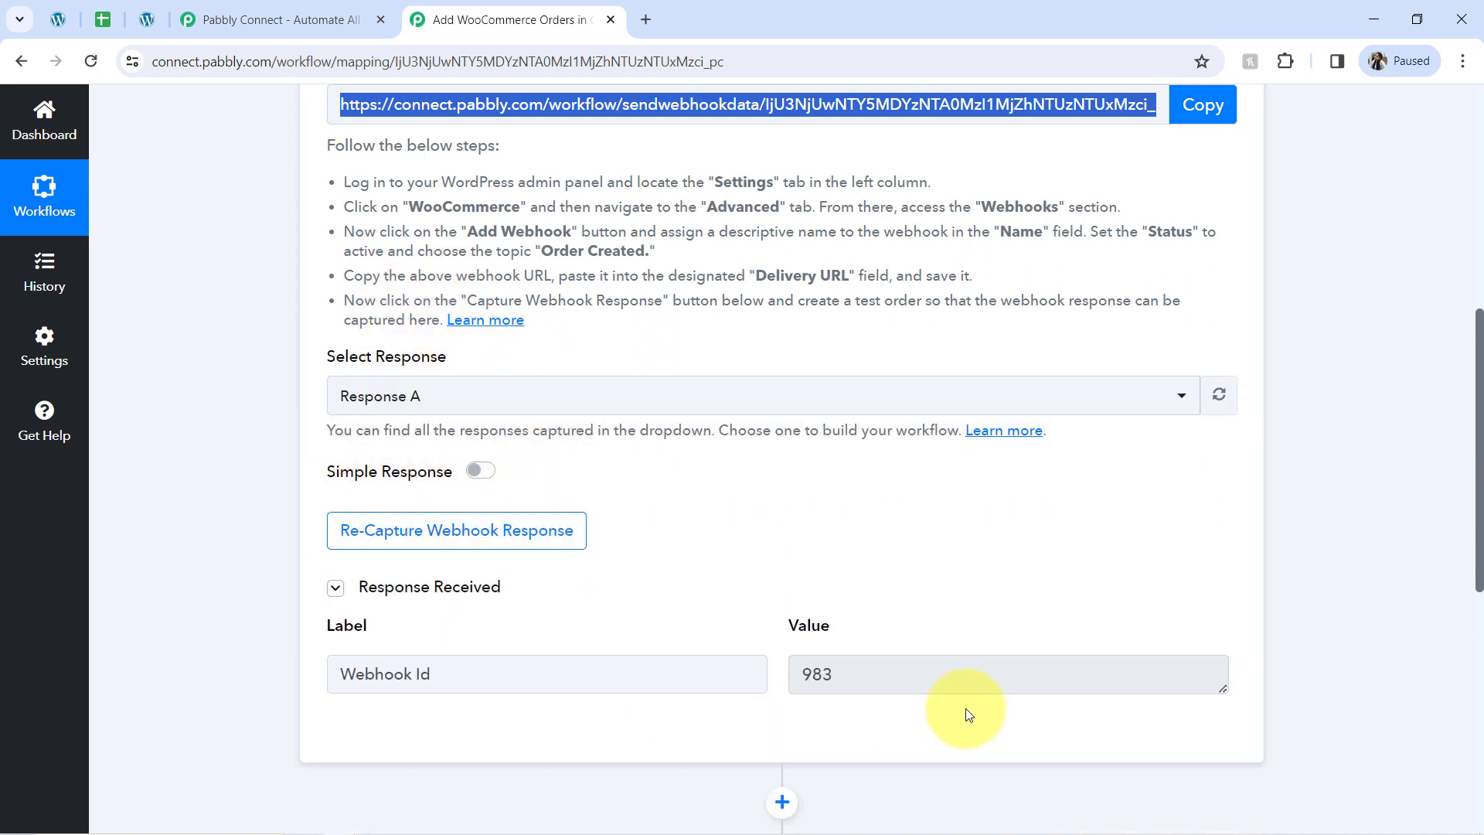
drag(851, 673, 442, 687)
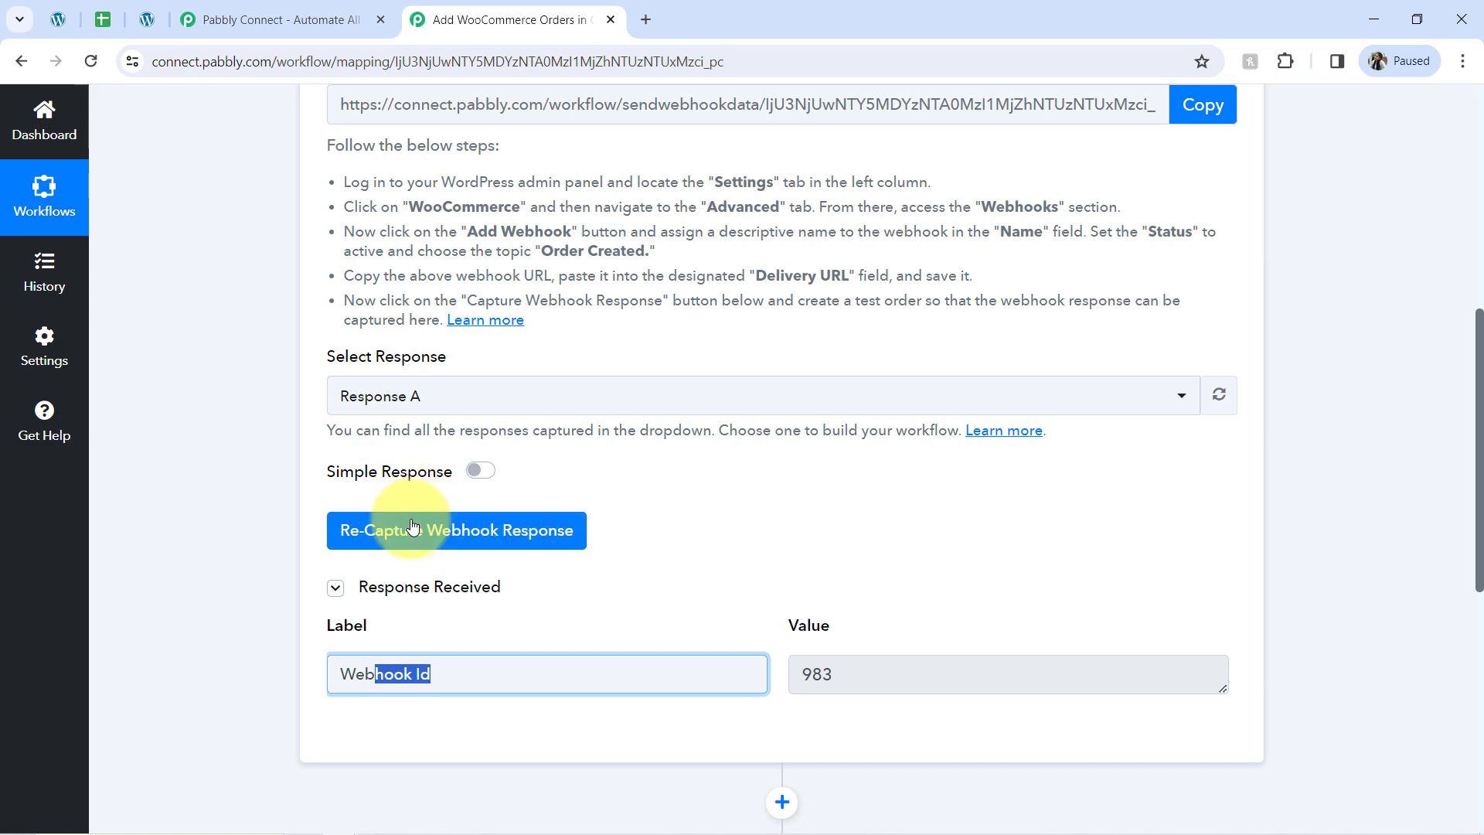
click(390, 529)
click(680, 582)
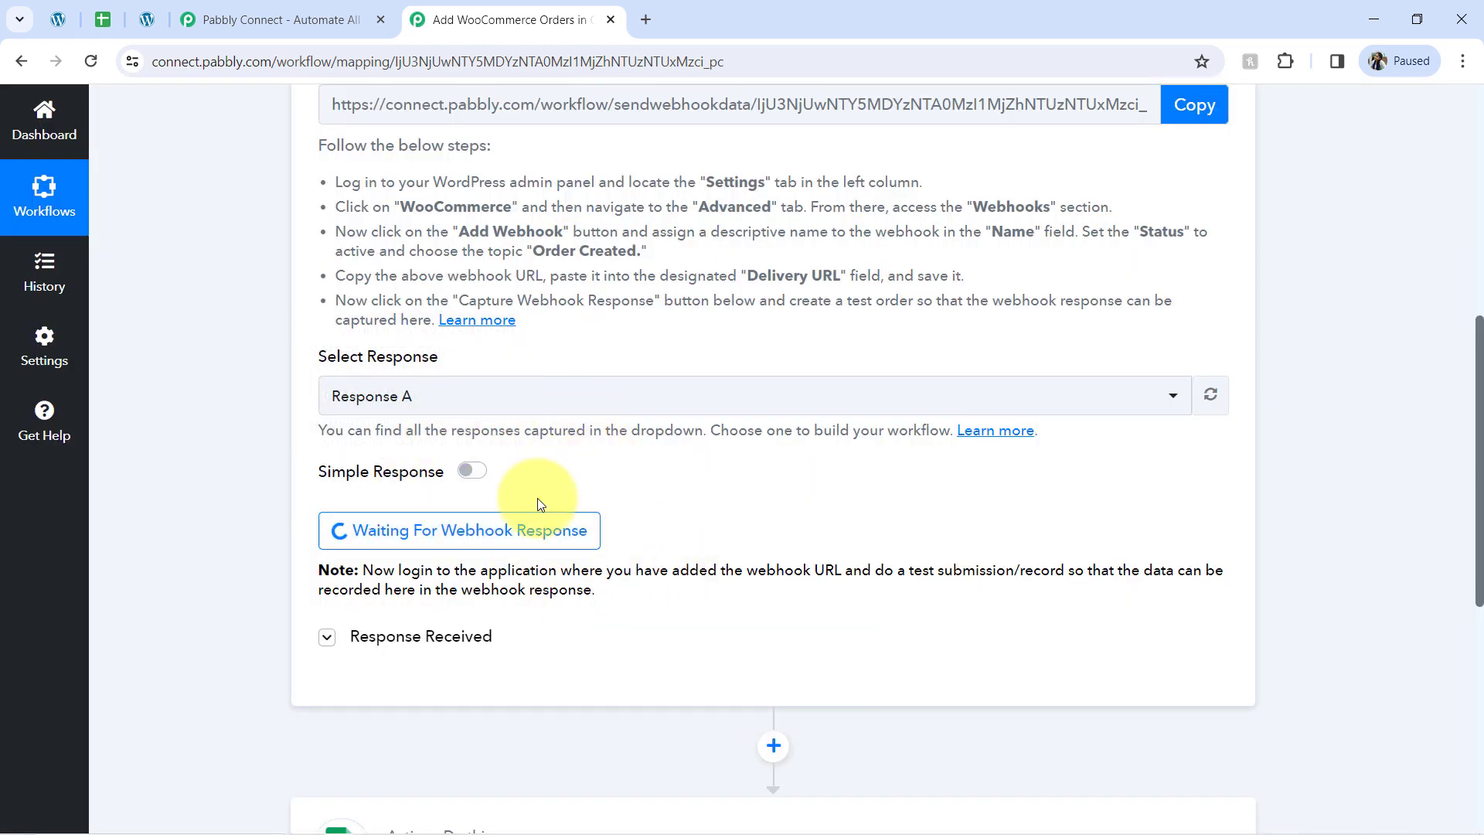
click(148, 19)
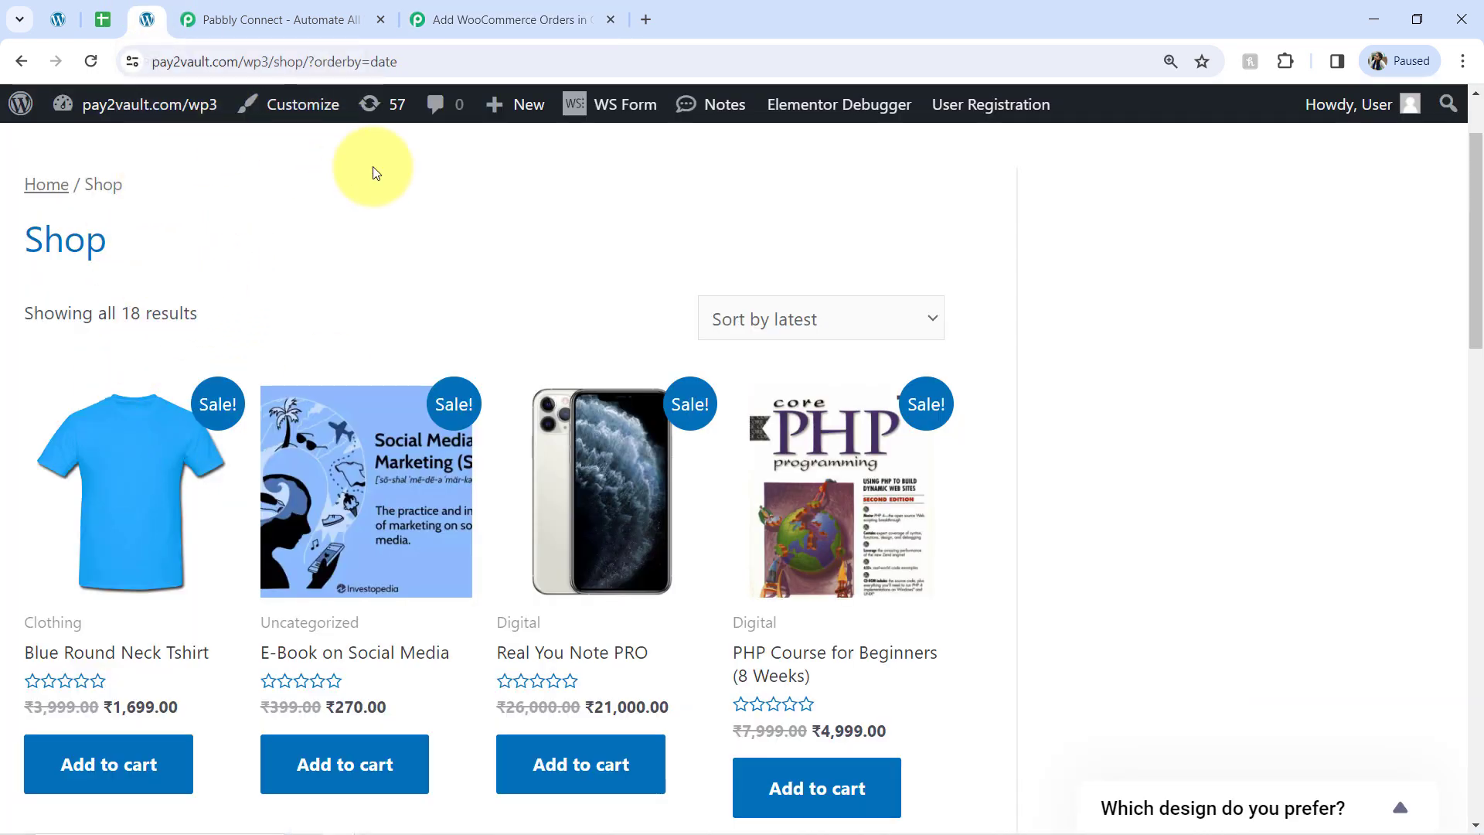
- Confirm the Pabbly workflow is still waiting for a webhook response
click(506, 19)
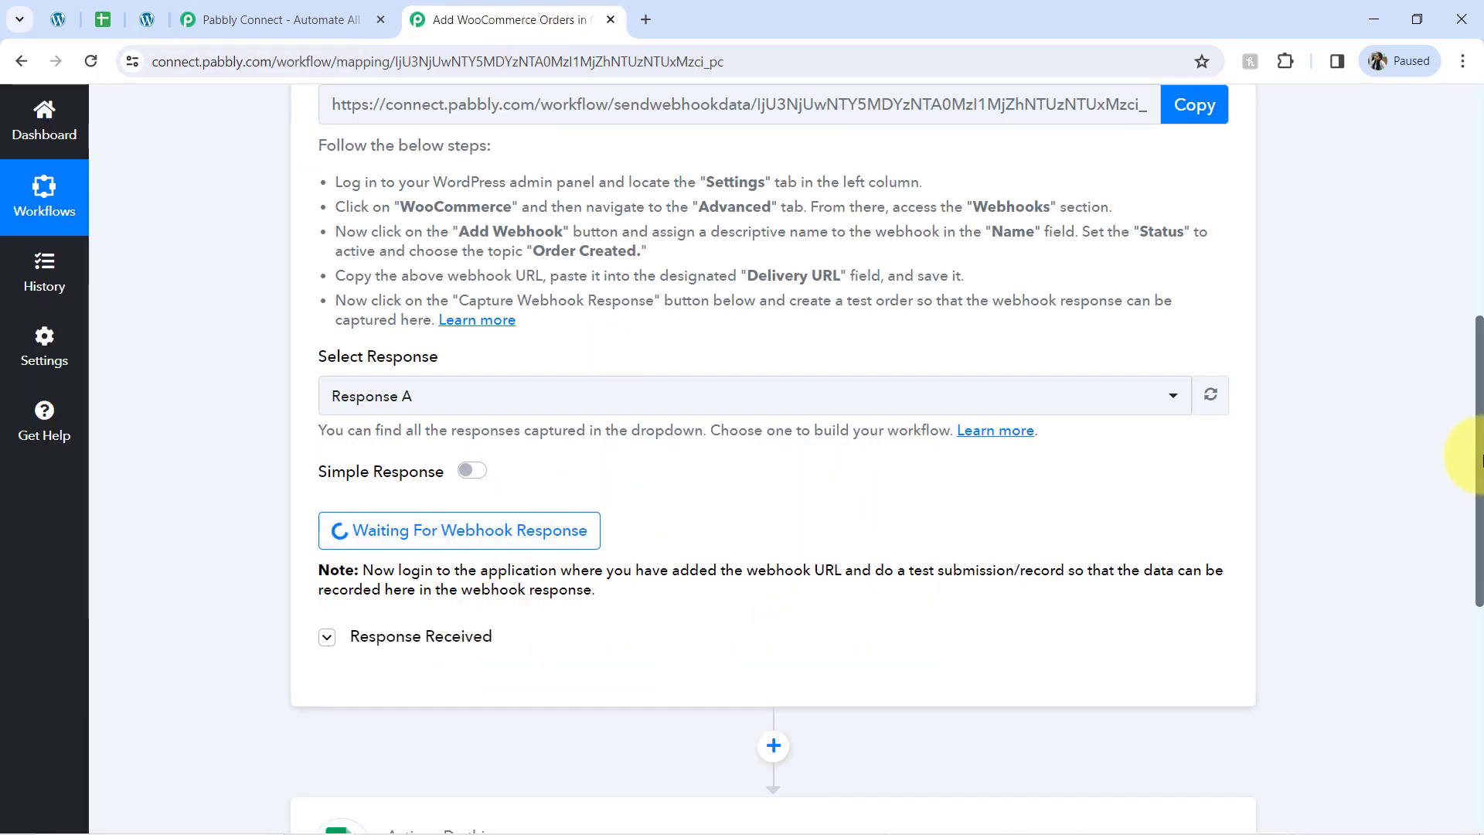
drag(1477, 458, 1479, 387)
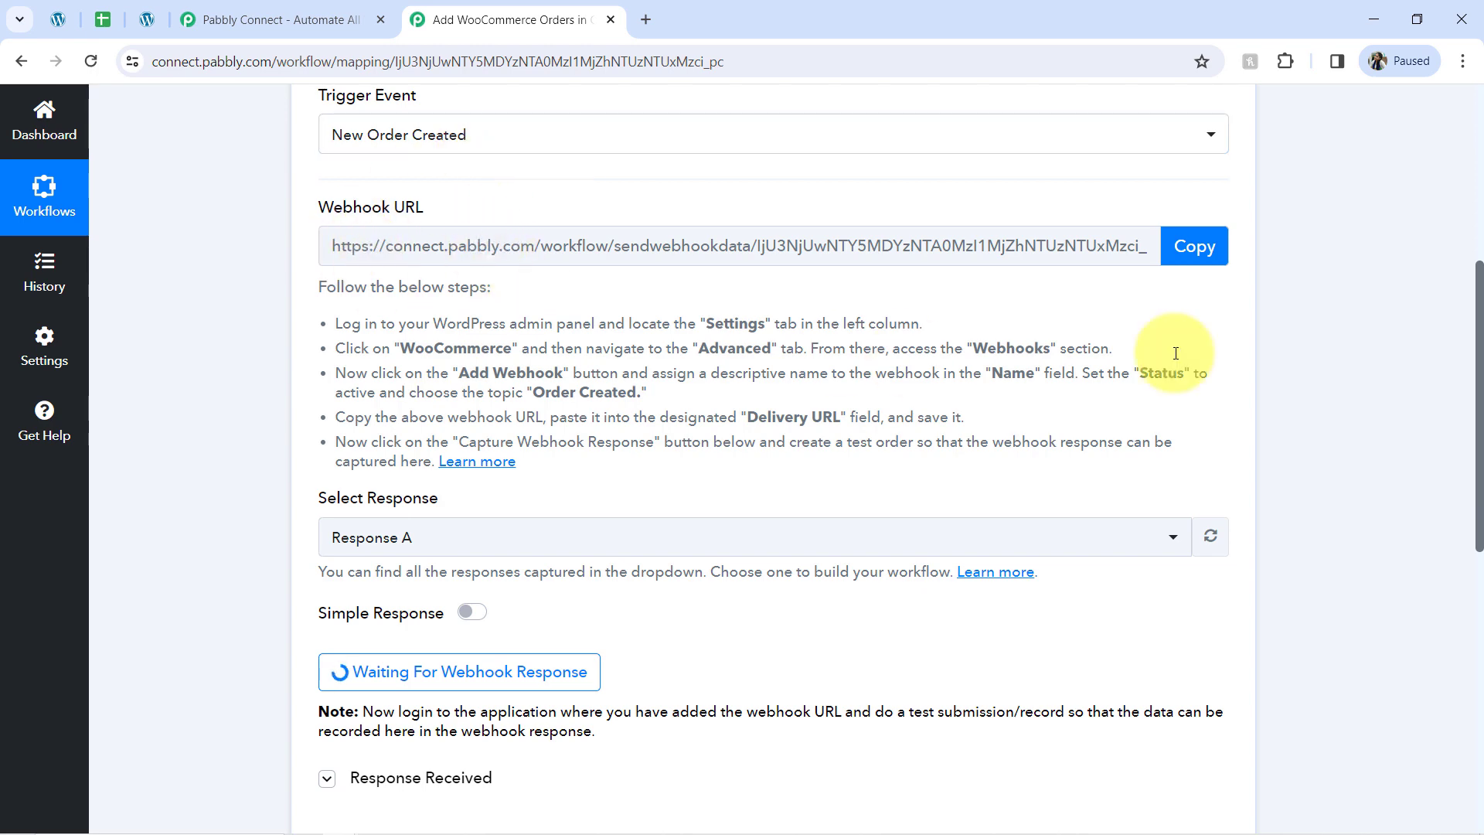
drag(1478, 401, 1477, 430)
scroll(1445, 506, down, 3)
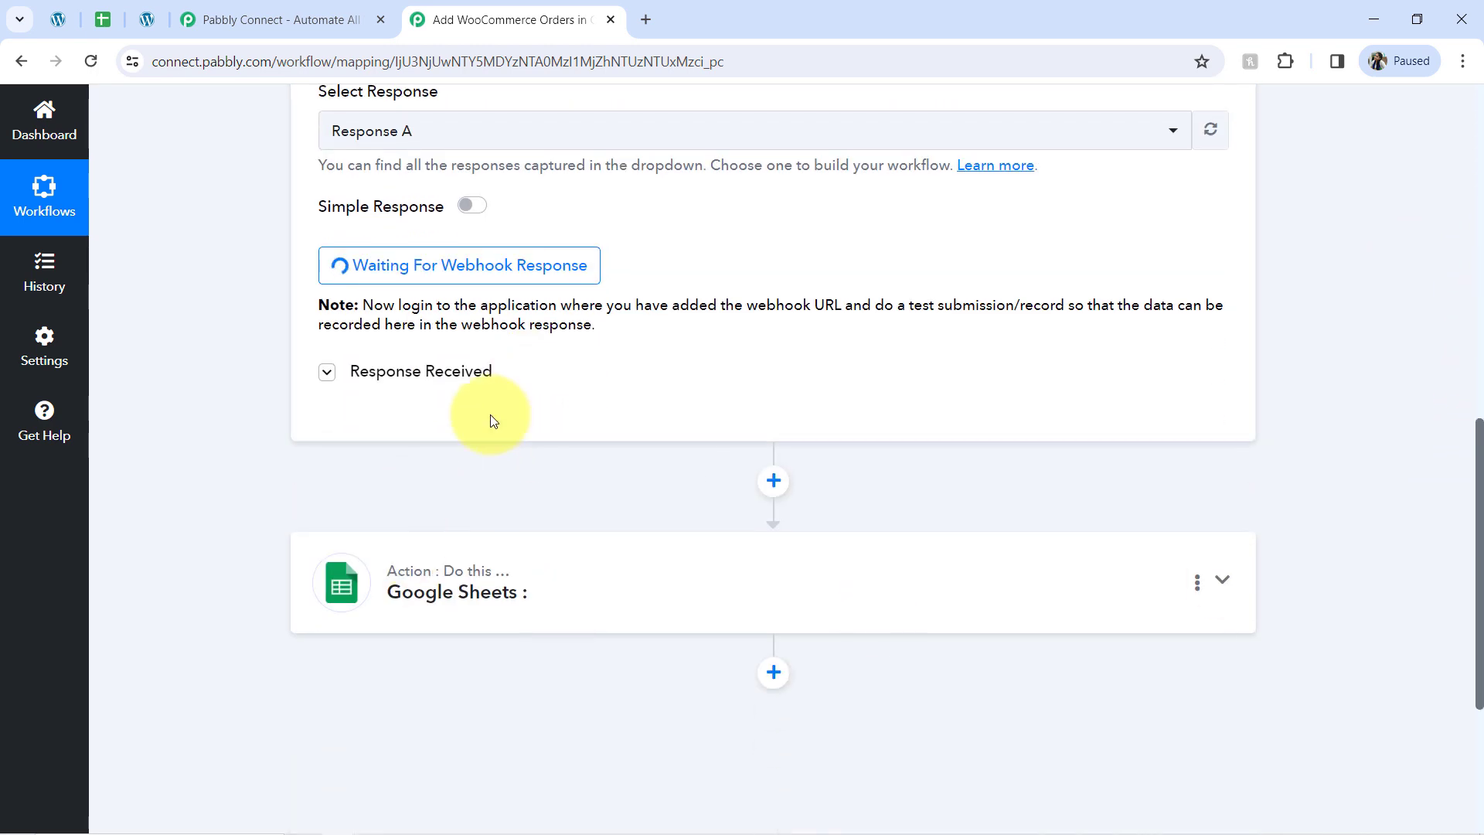
- From the Shop page, add Blue Round Neck Tshirt, Real You Note PRO and Microphone to the cart
click(139, 21)
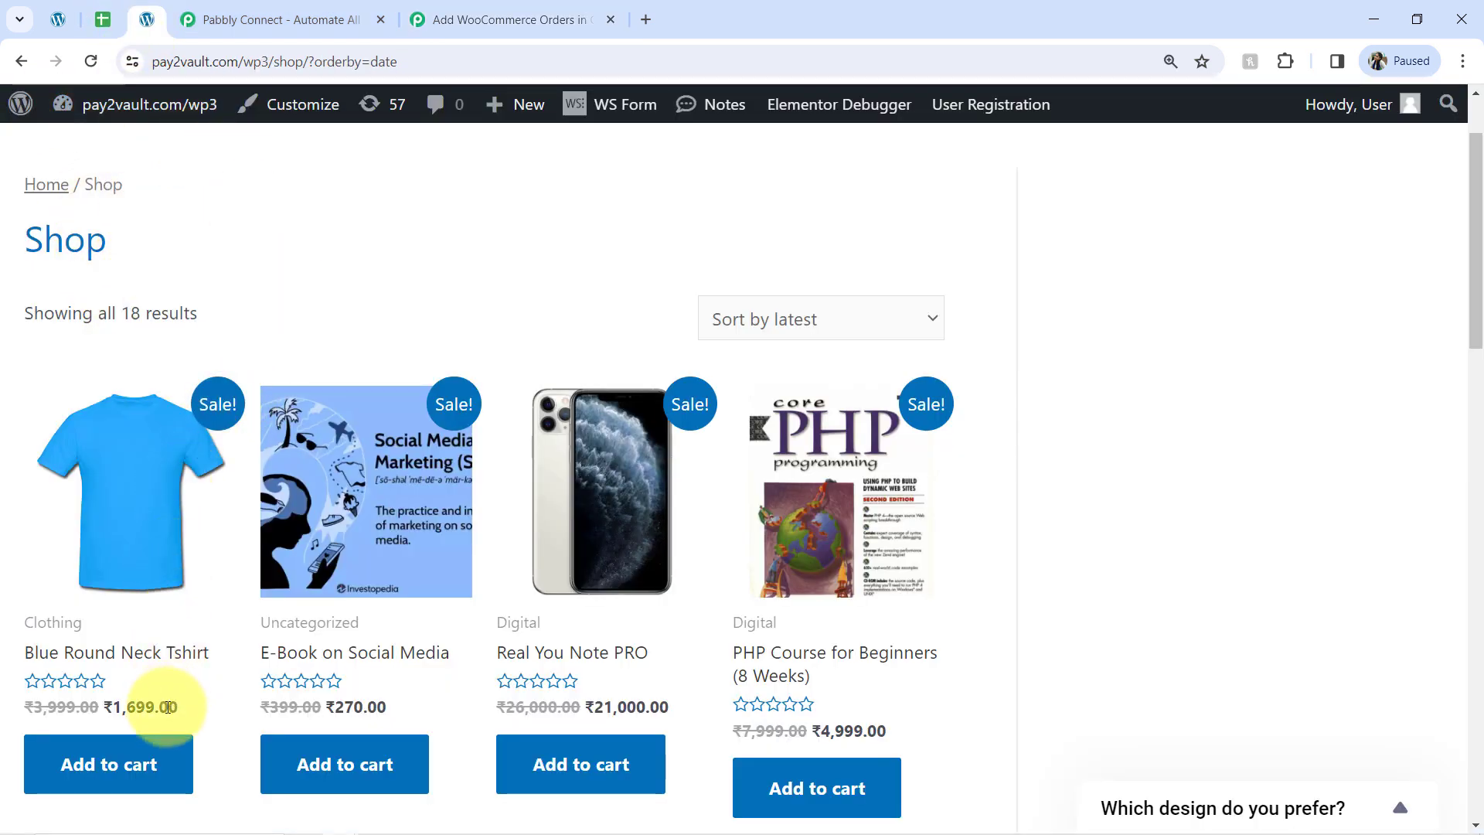
click(85, 765)
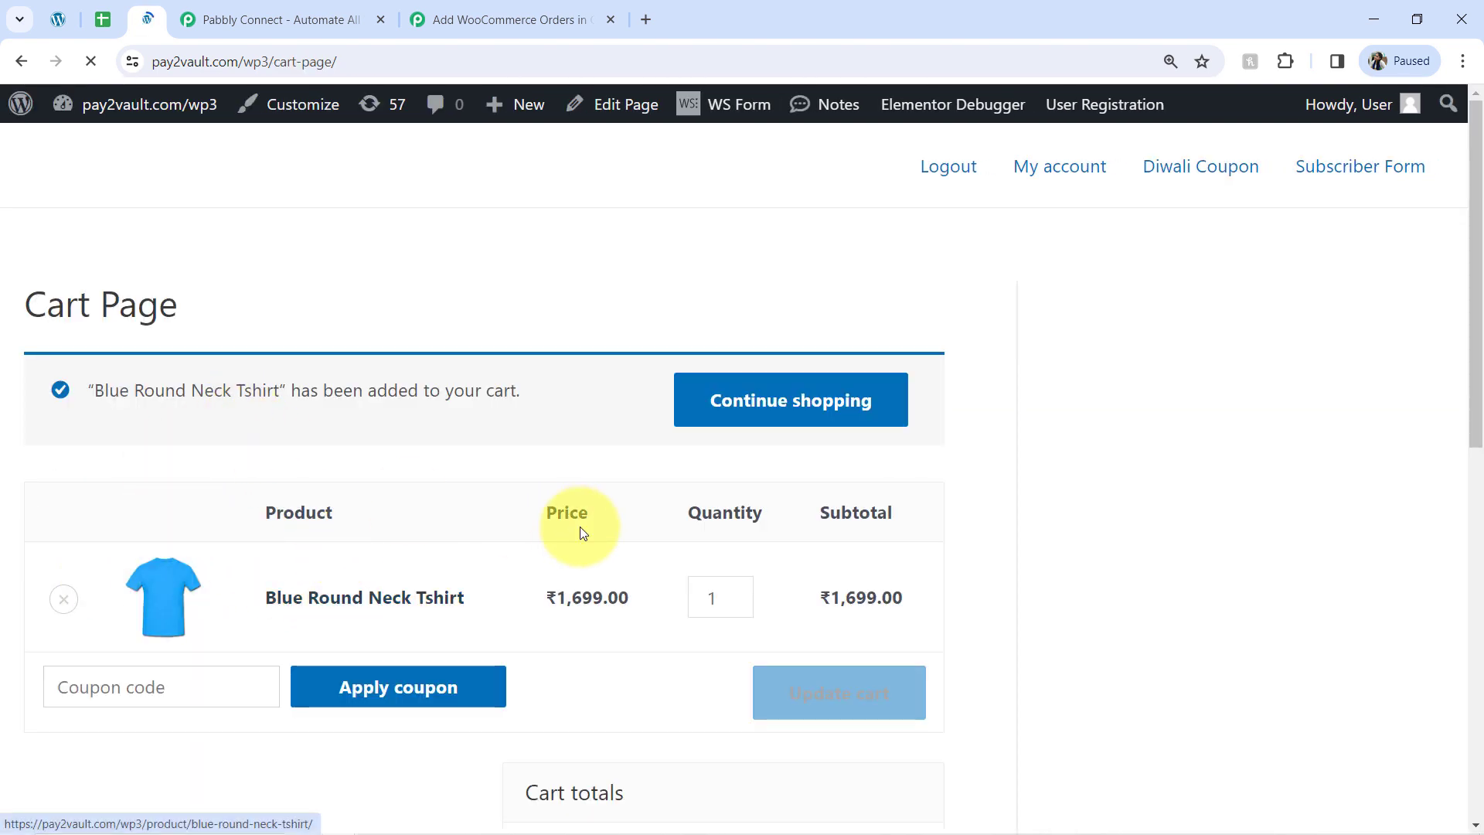
click(21, 61)
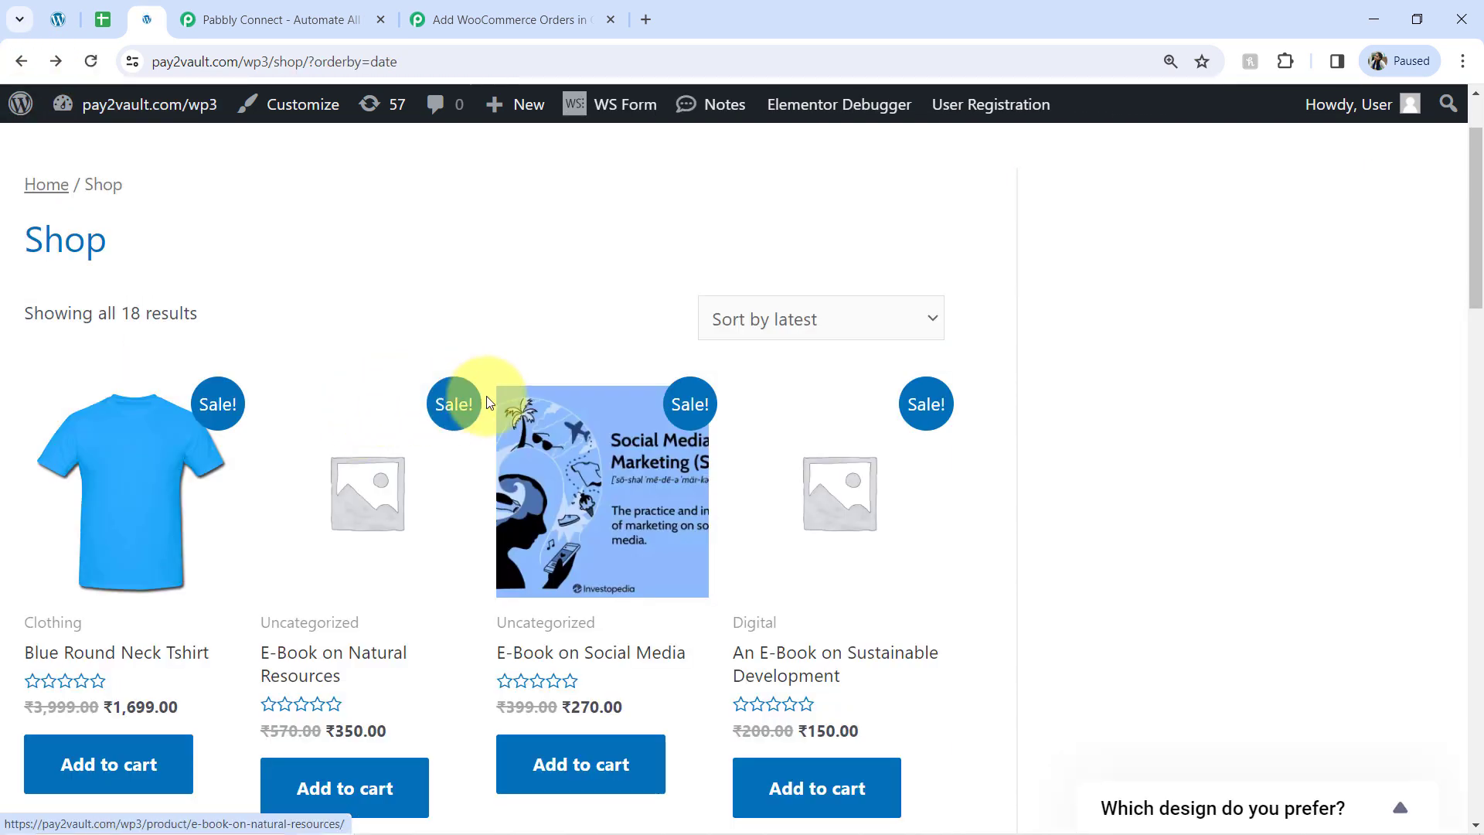
drag(1473, 246, 1475, 404)
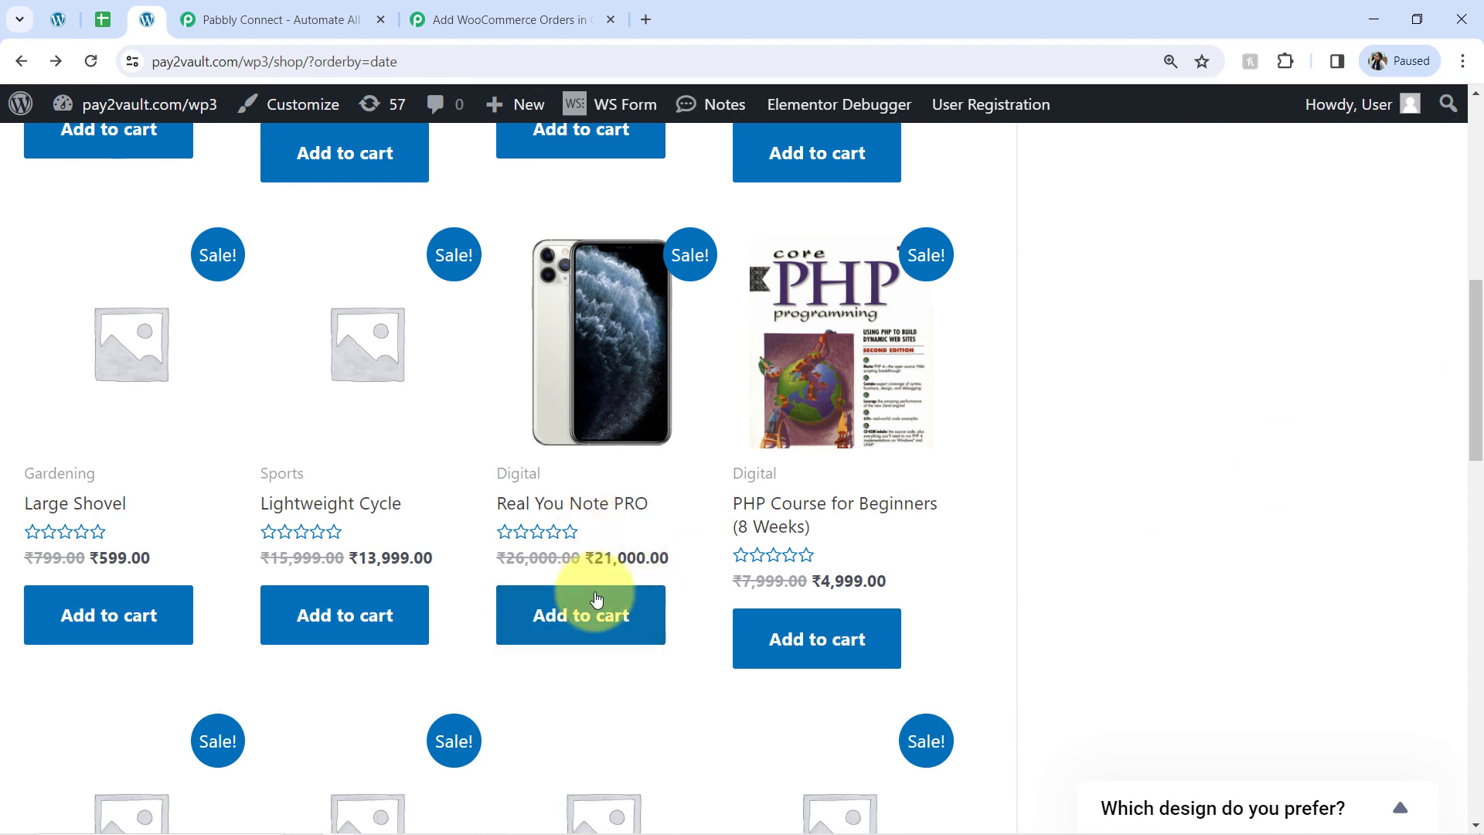
click(580, 616)
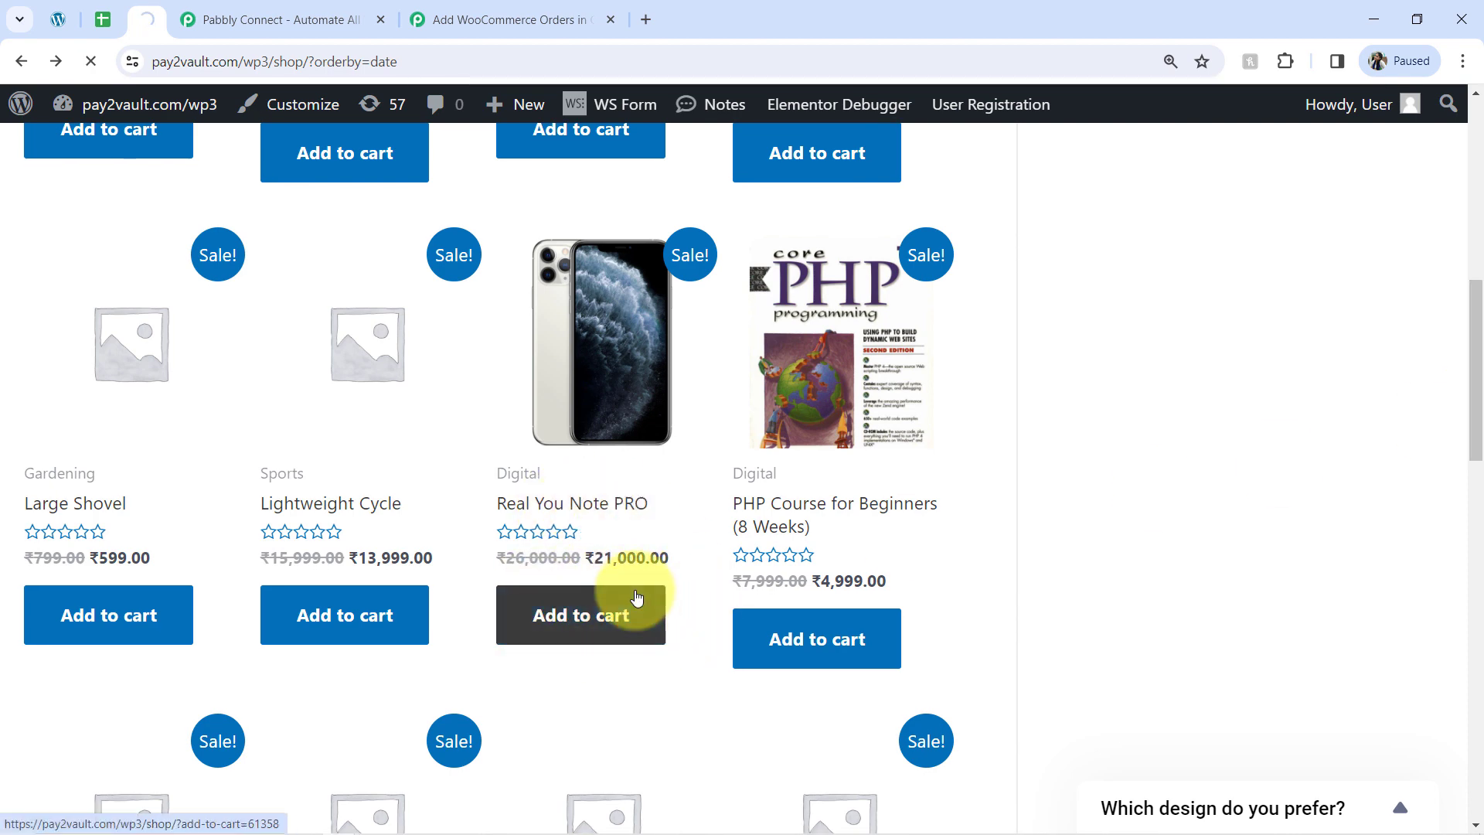
click(27, 58)
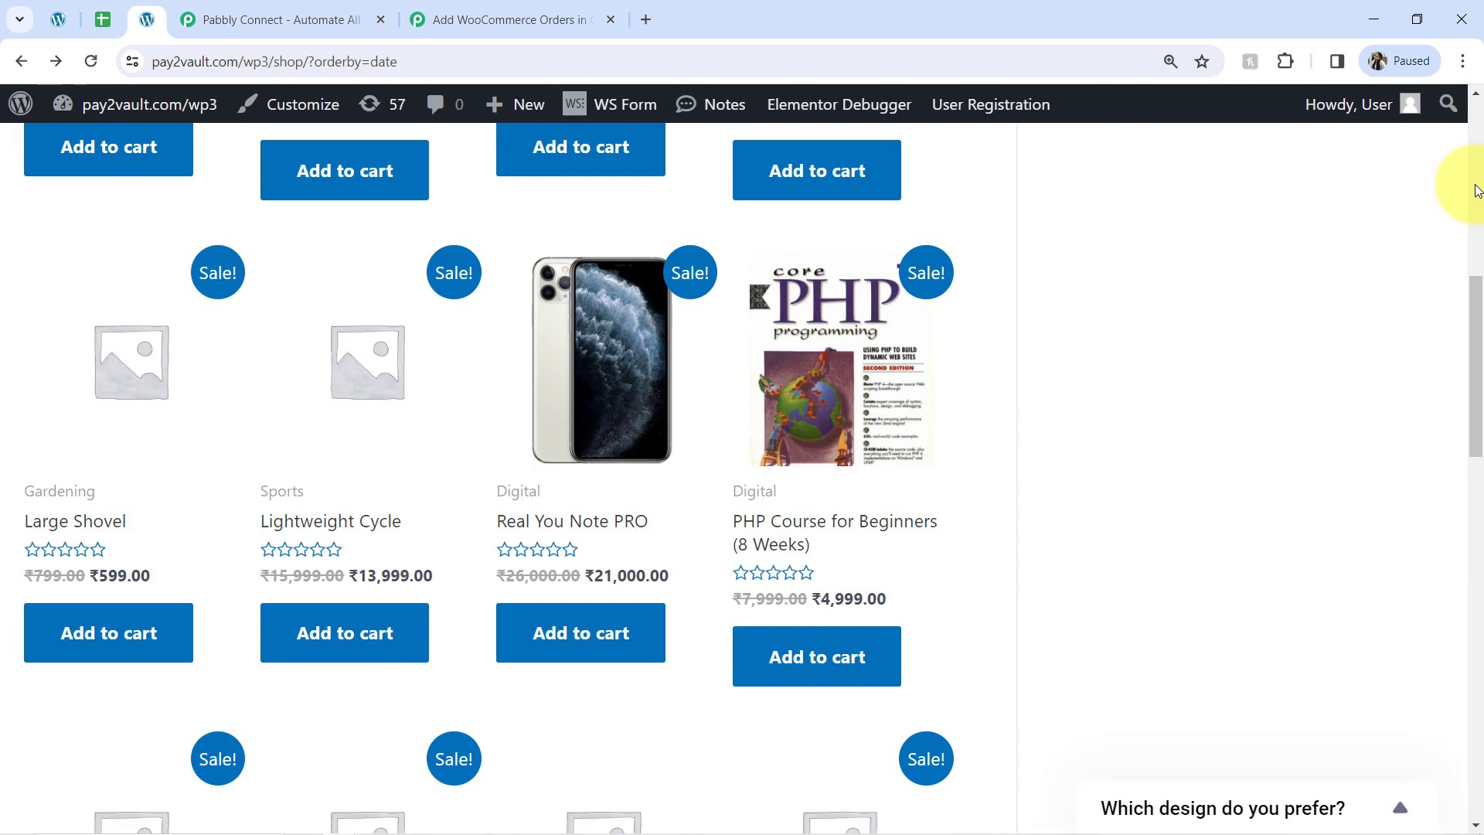
drag(1467, 292, 1467, 502)
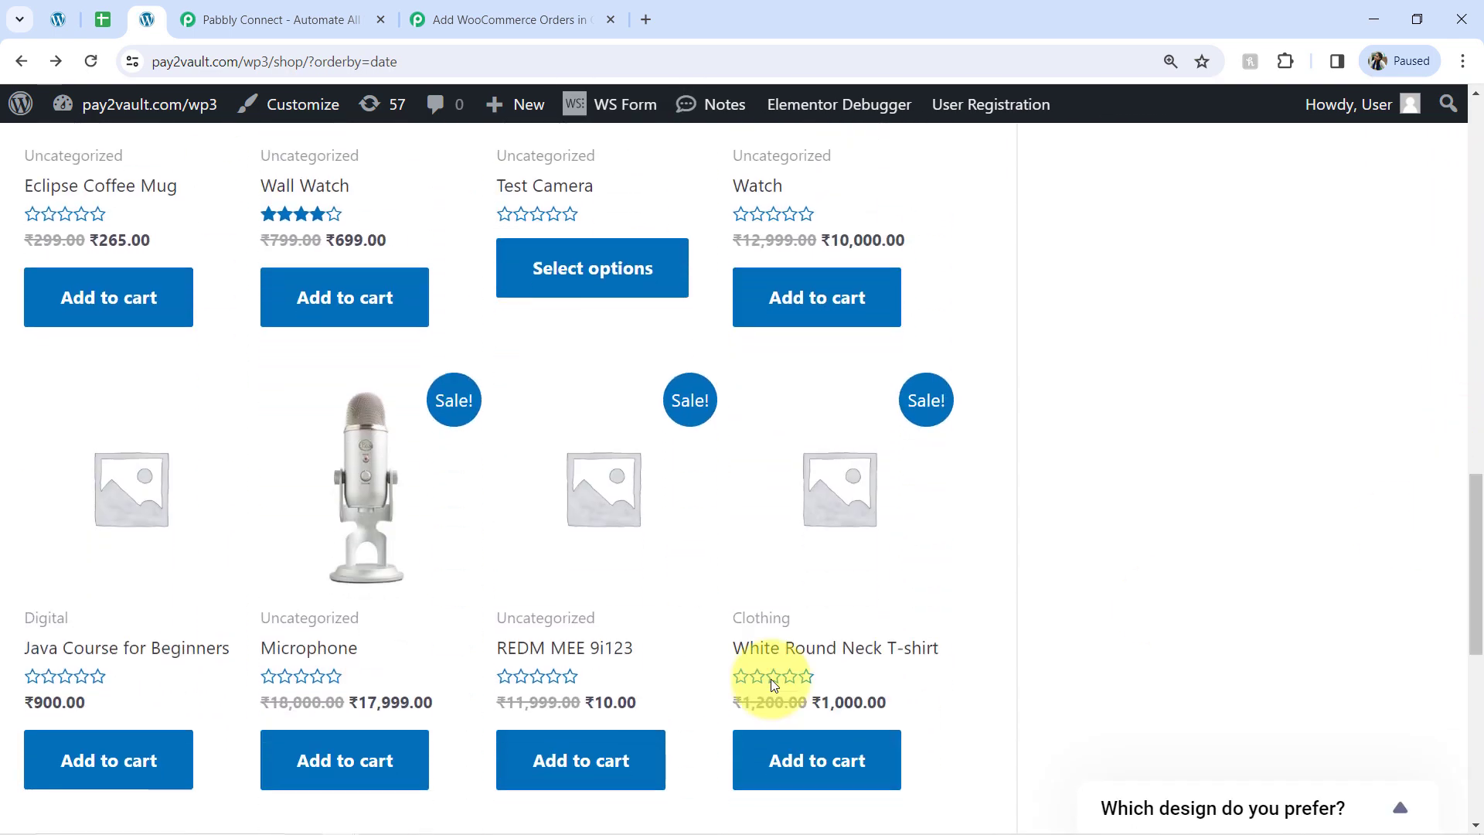
click(361, 761)
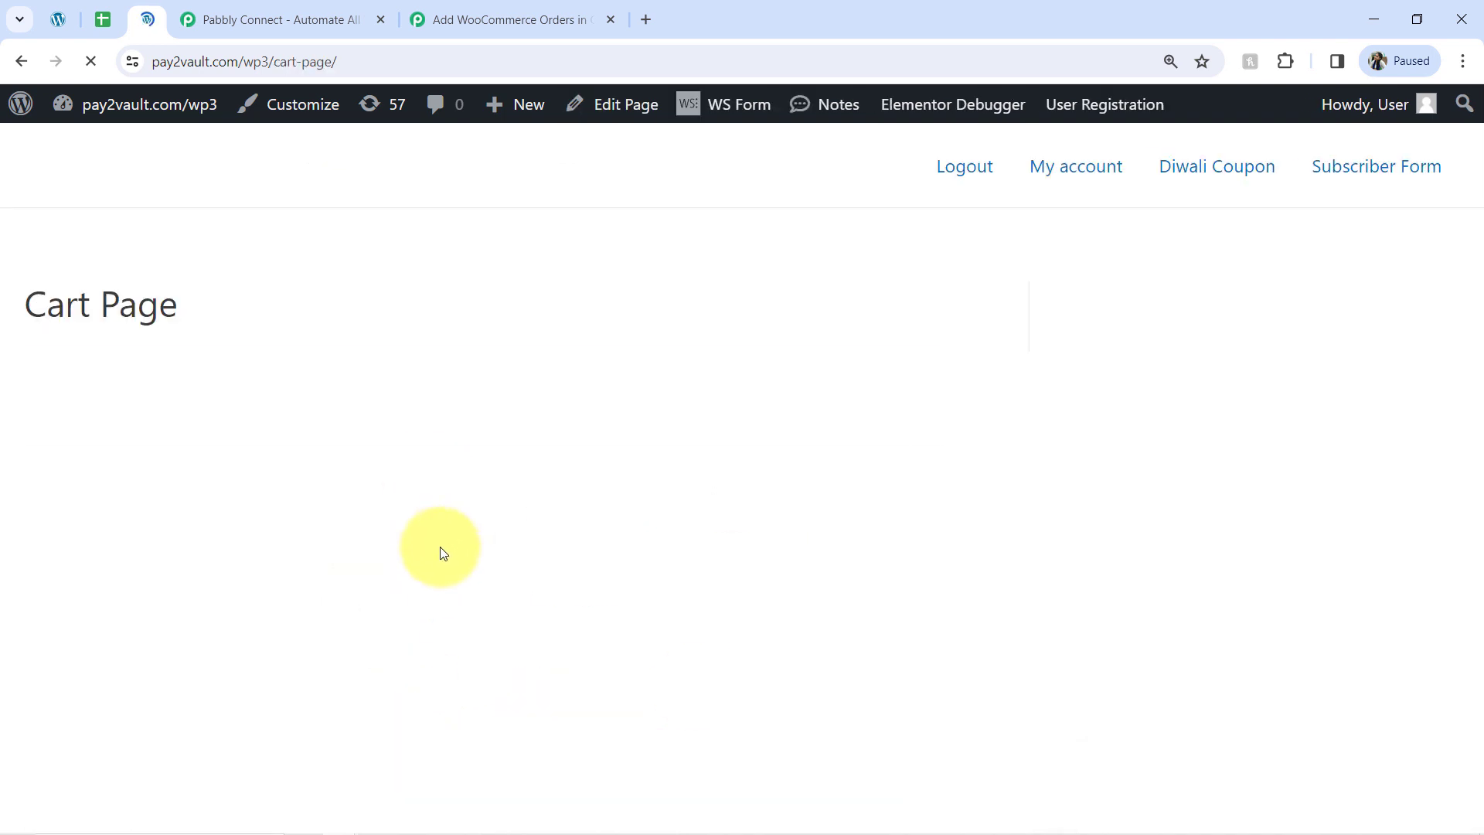
- Raise the Tshirt and Real You Note PRO cart quantities, then proceed to checkout
drag(1476, 282, 1477, 378)
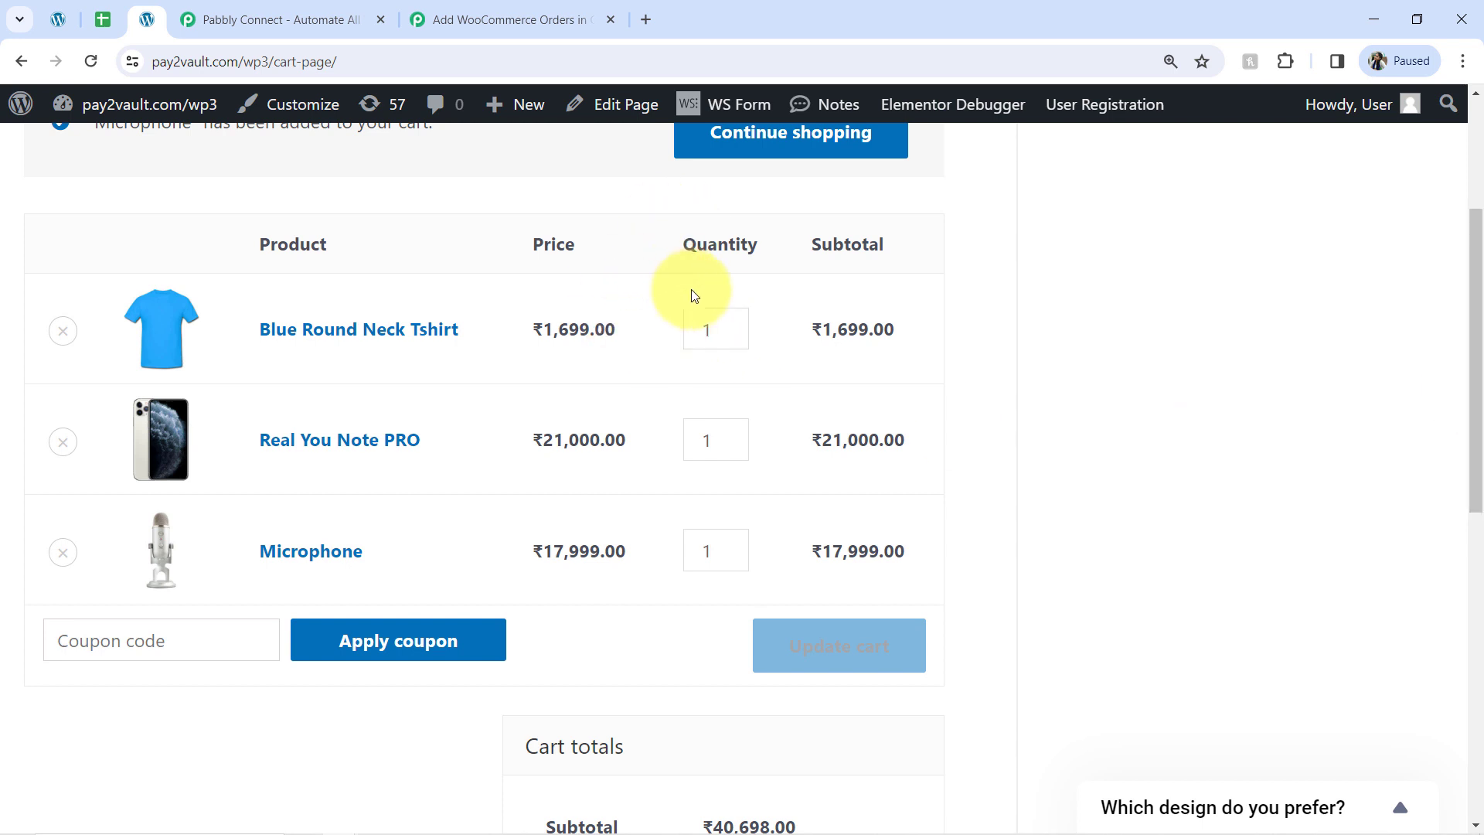
click(734, 327)
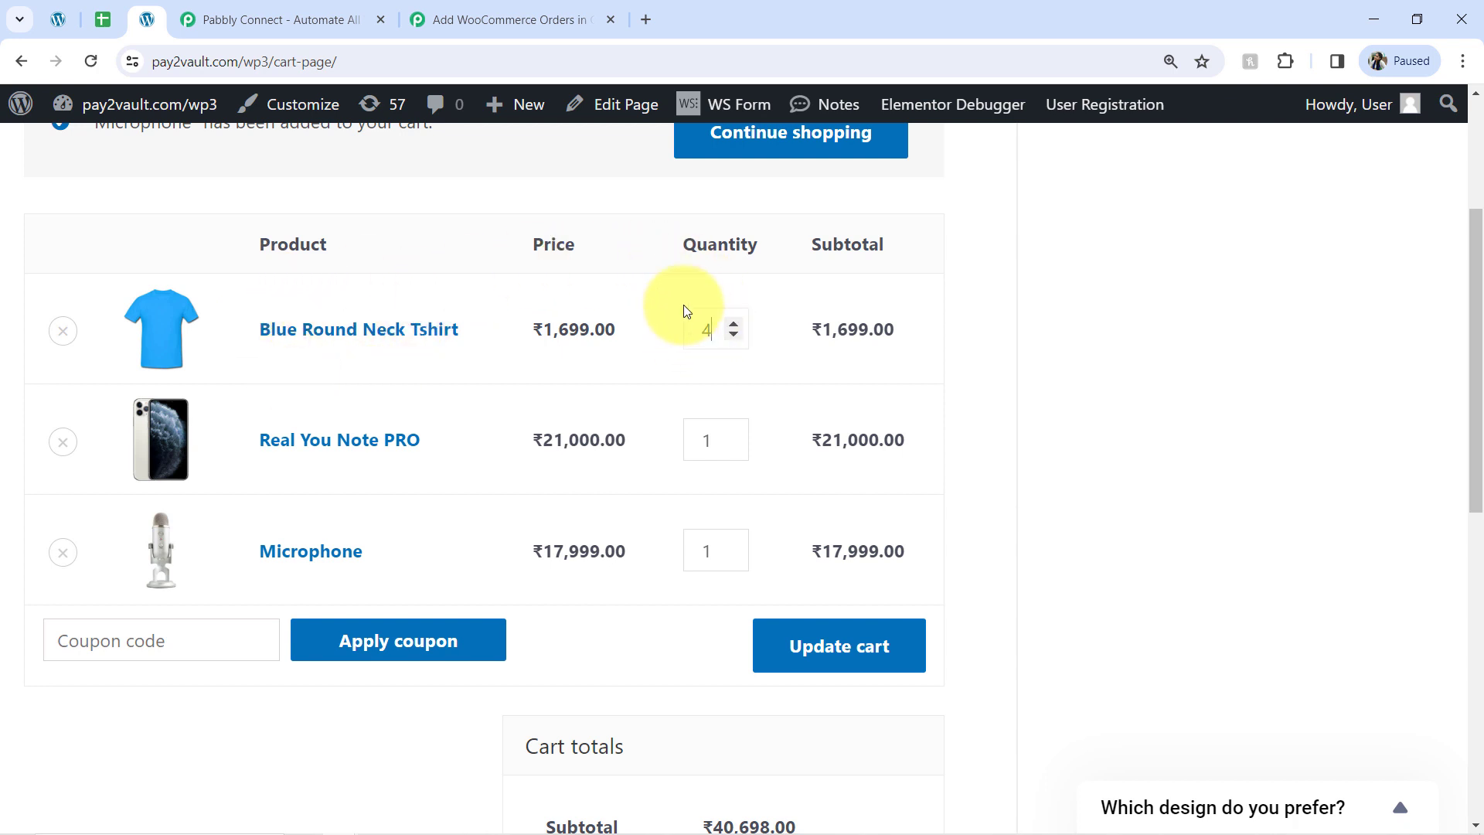
click(734, 434)
drag(1479, 371, 1467, 599)
click(685, 785)
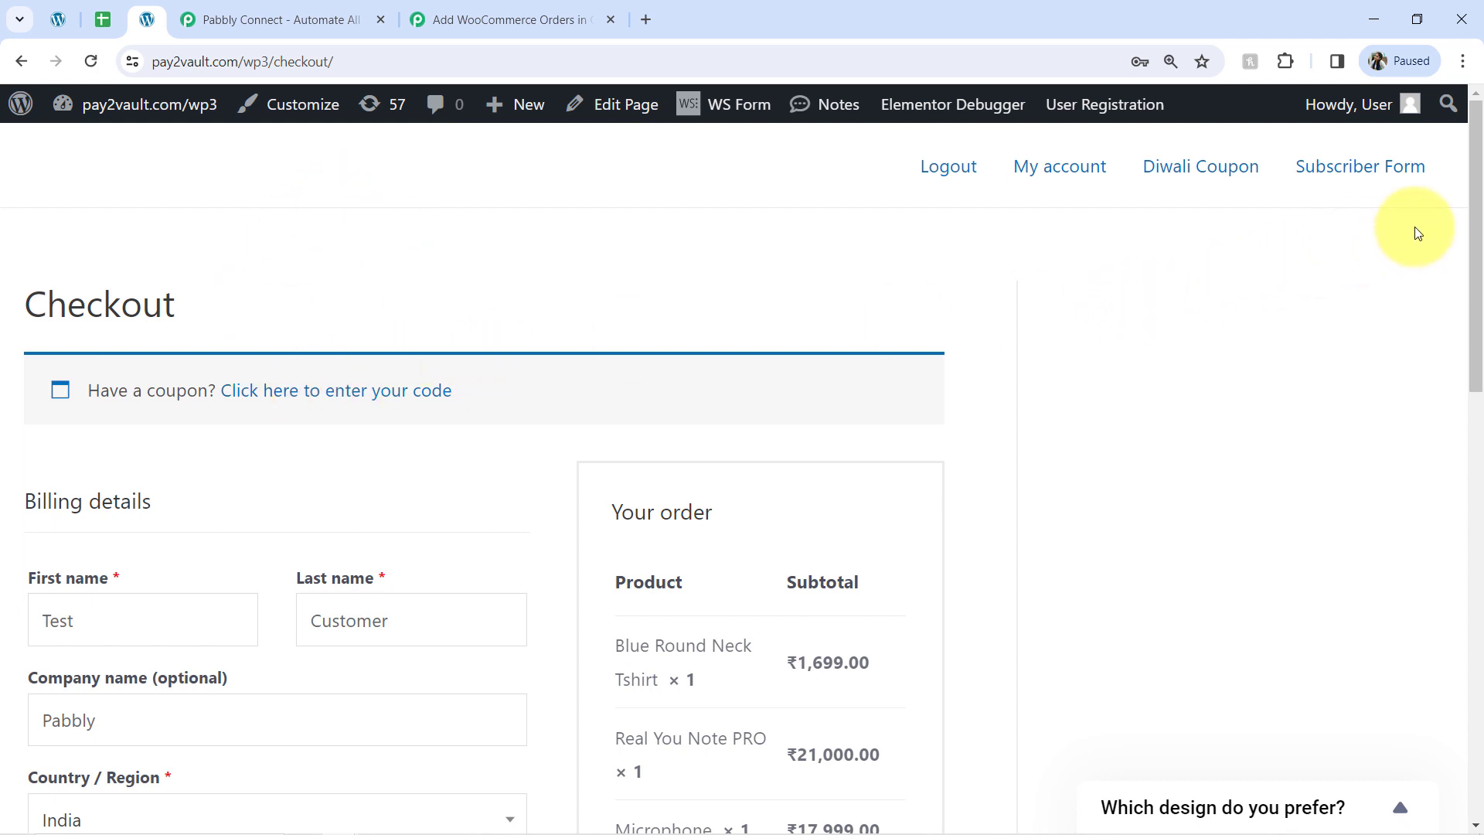
- Review the checkout billing first name, last name and phone number fields
drag(1478, 188, 1466, 315)
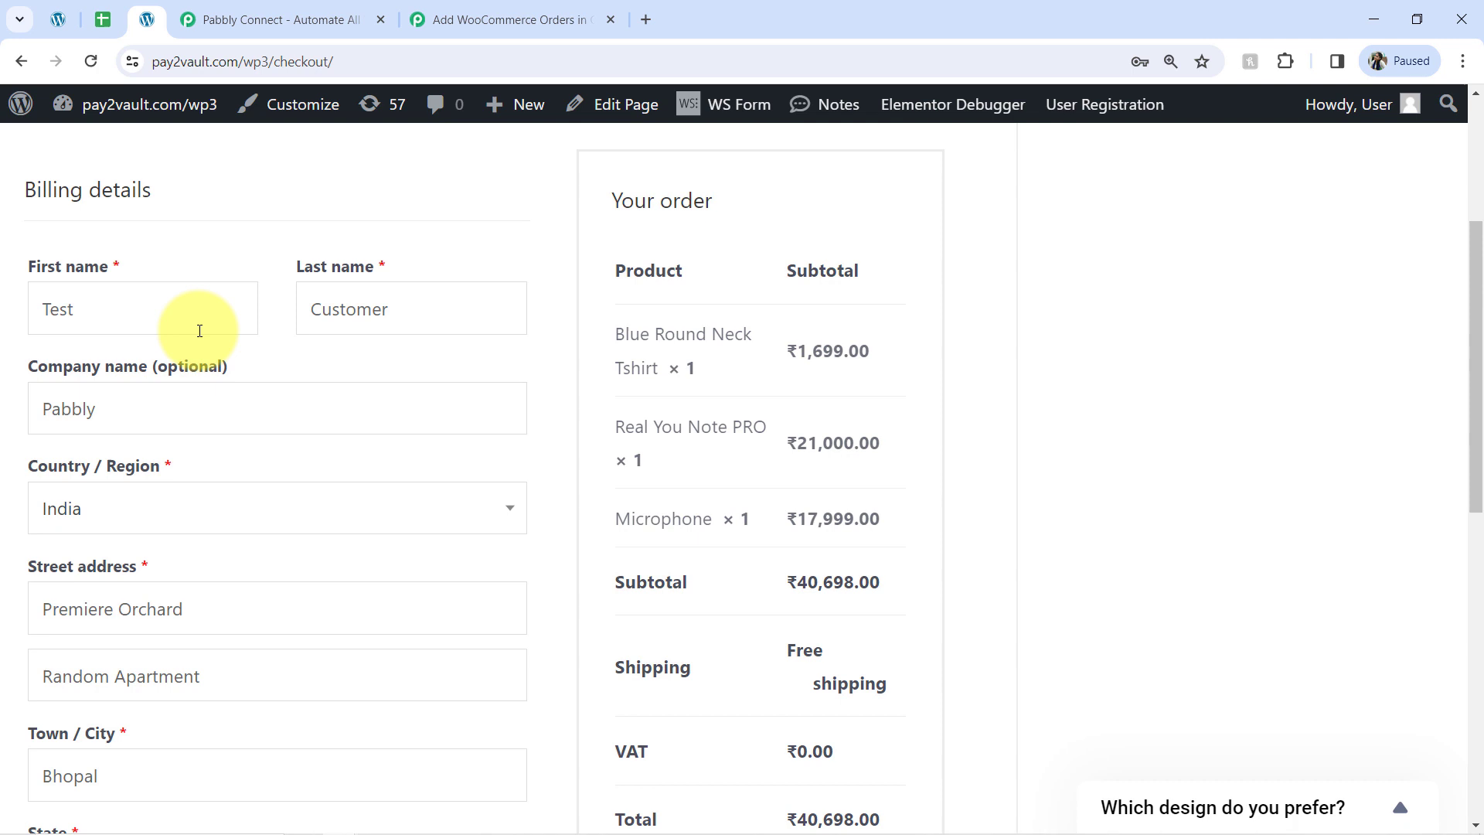
click(103, 307)
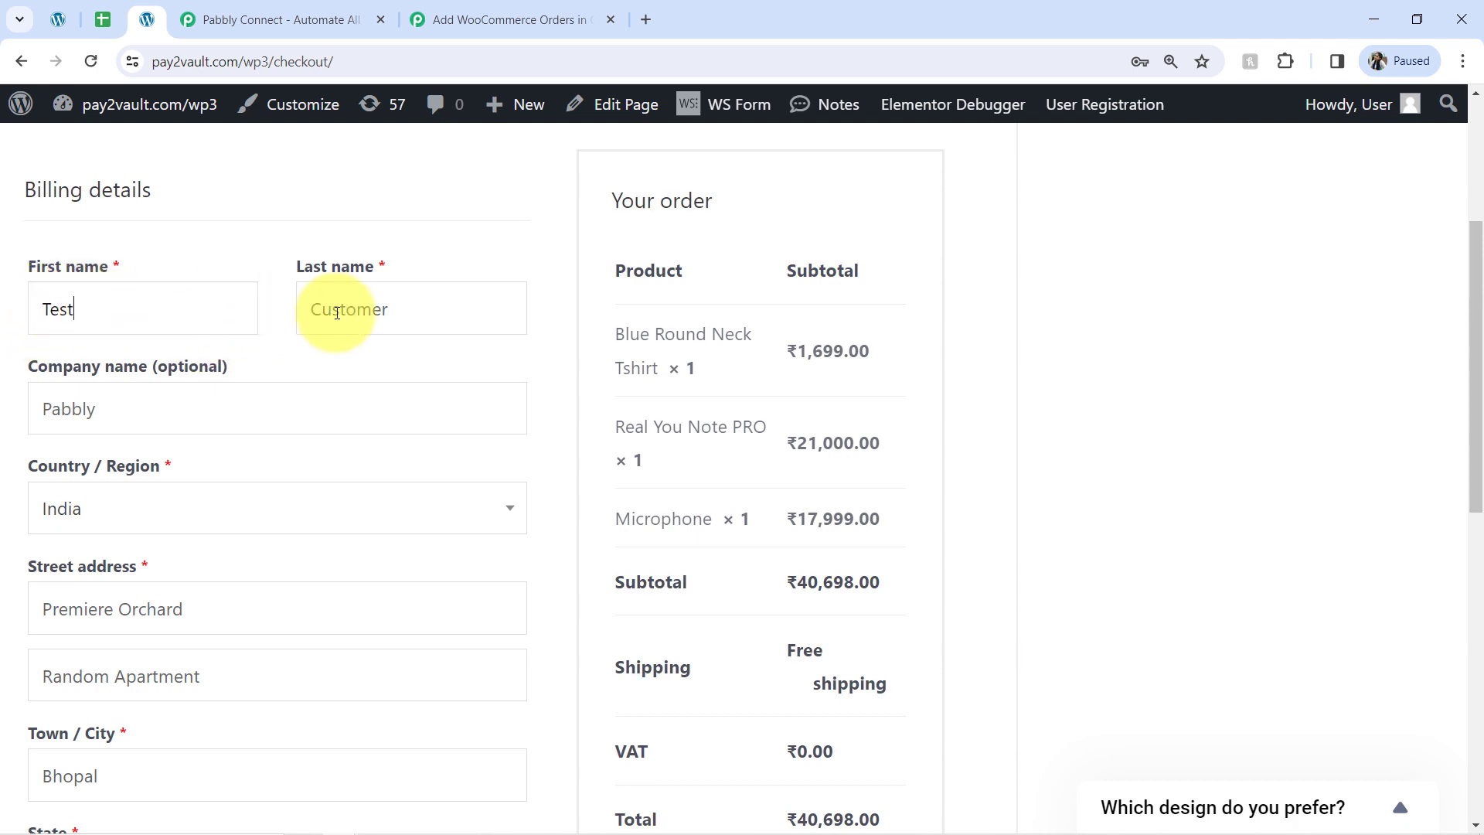
drag(367, 312, 340, 313)
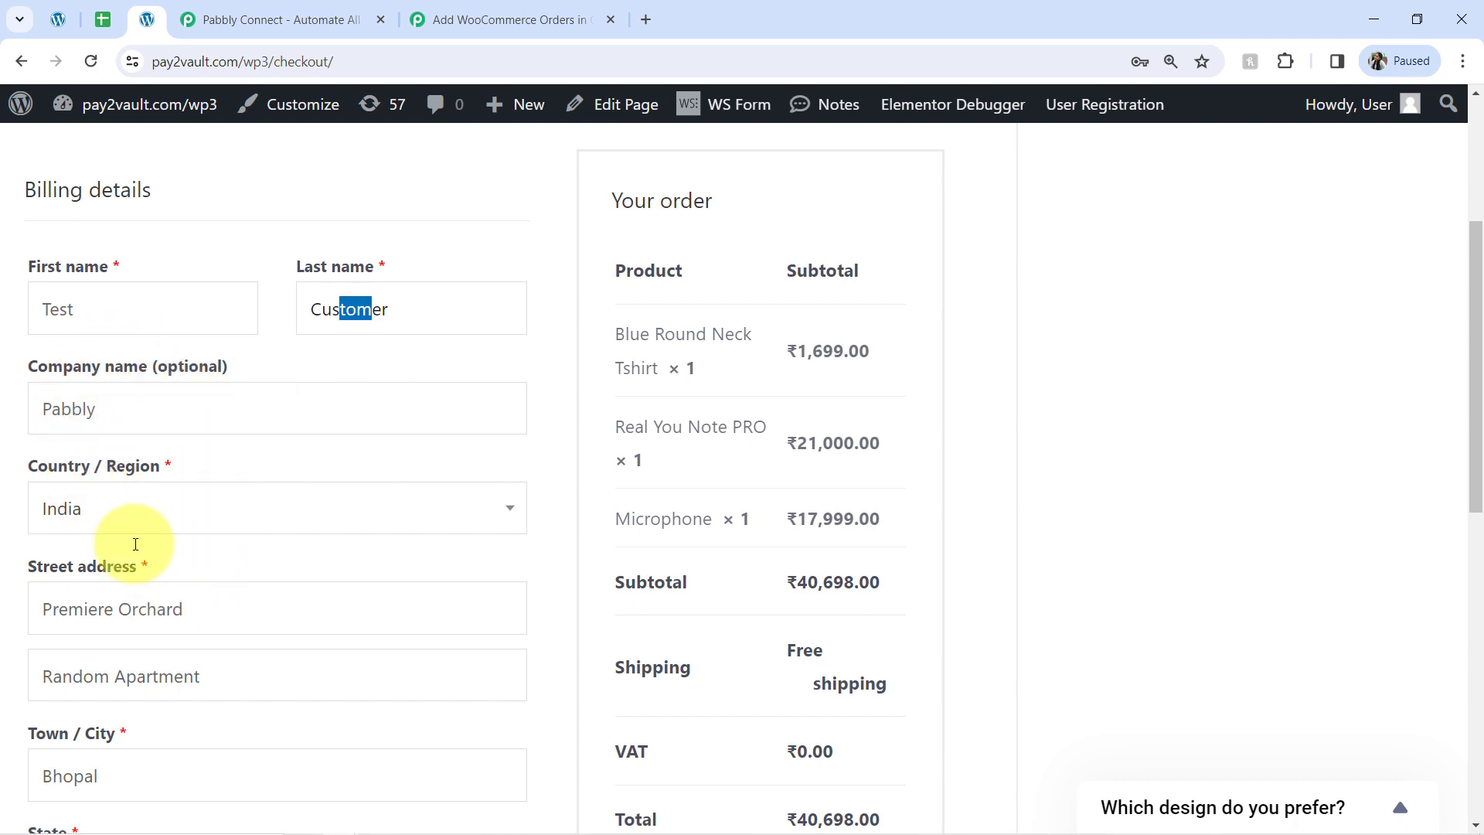
drag(1476, 253, 1479, 518)
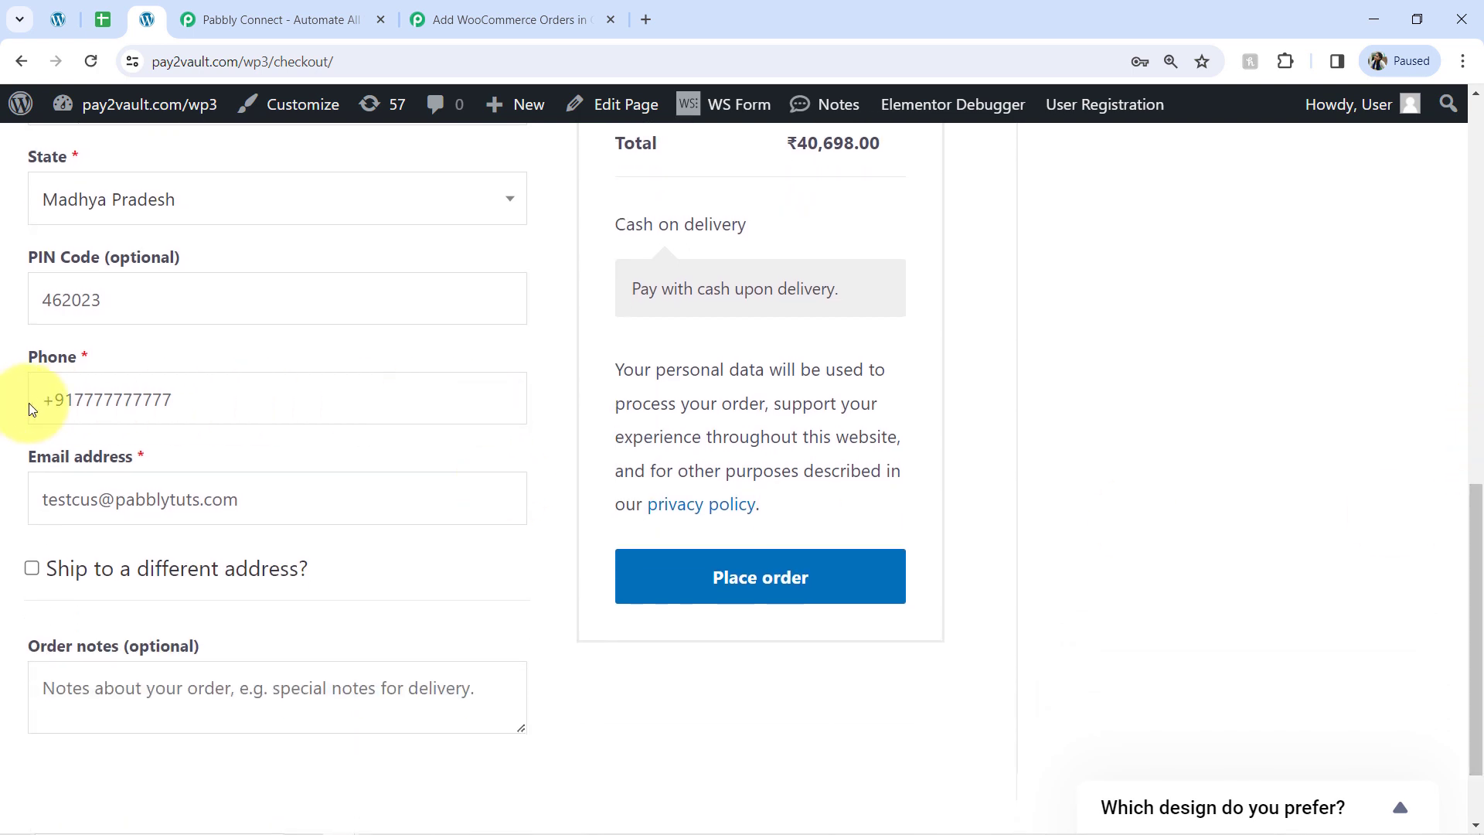
drag(97, 405, 233, 401)
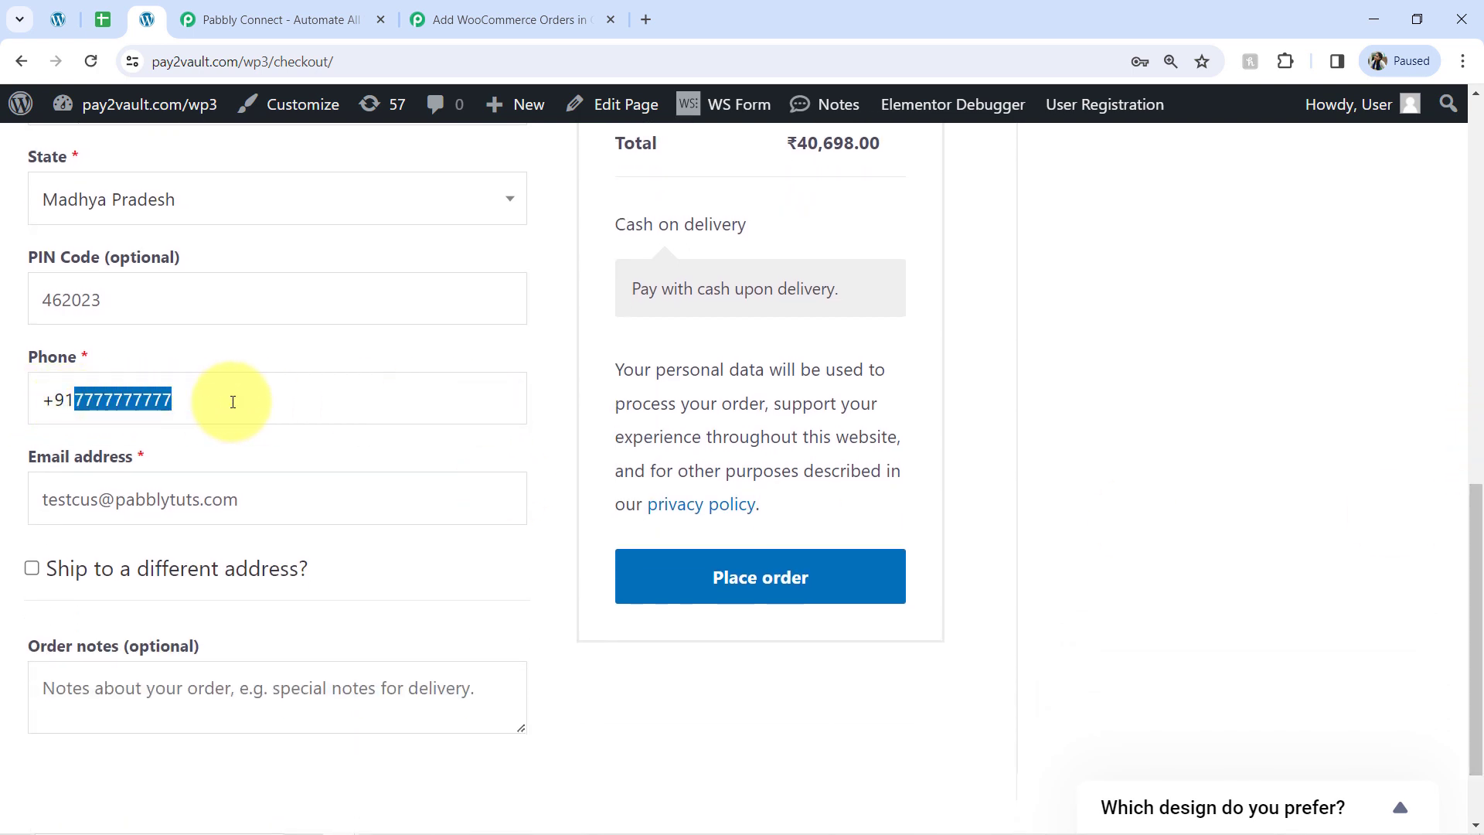
key(ctrl+a)
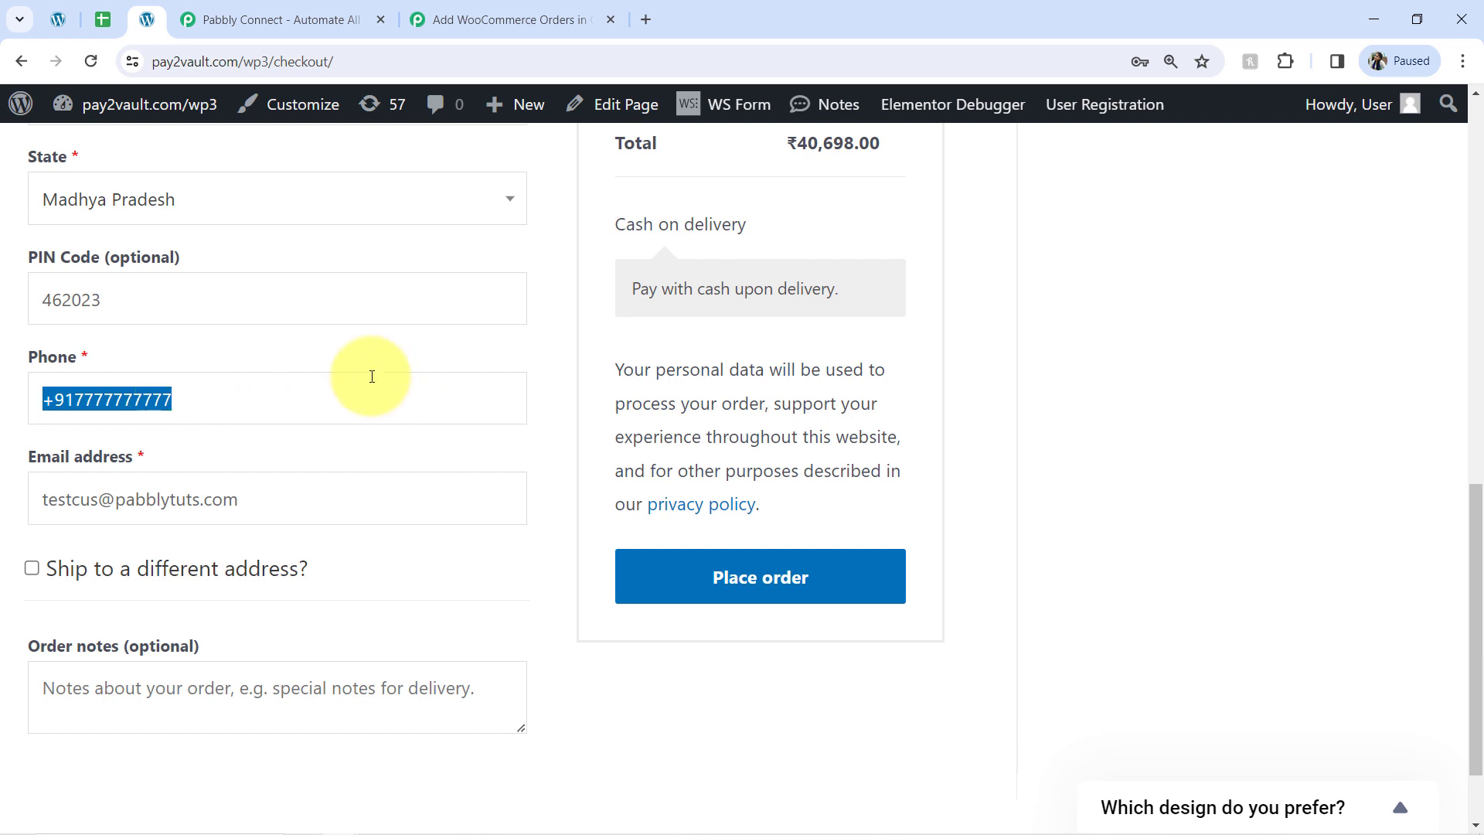
- Correct the e-mail address field and place the cash-on-delivery test order
click(95, 505)
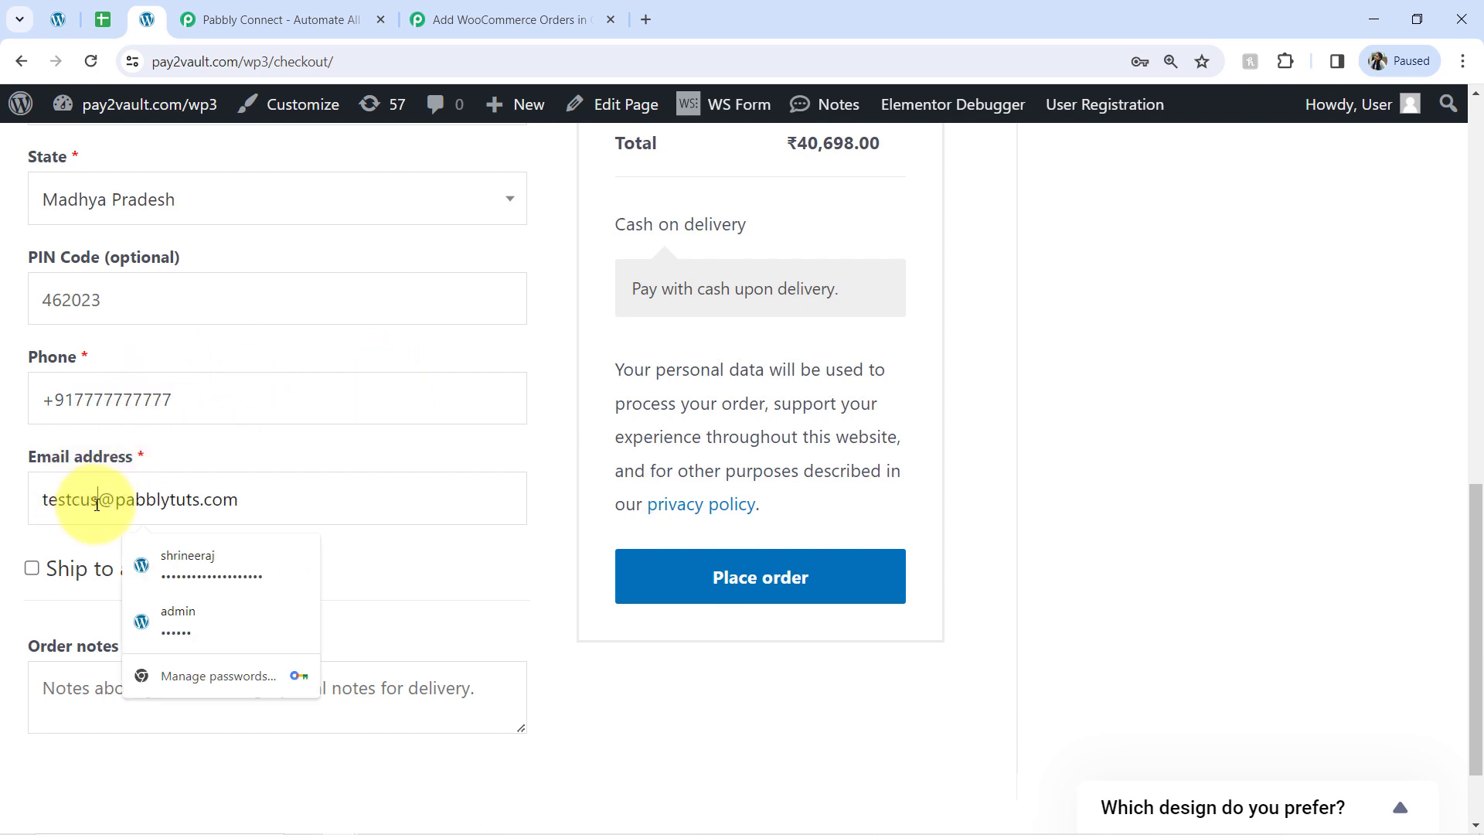
text(tomer)
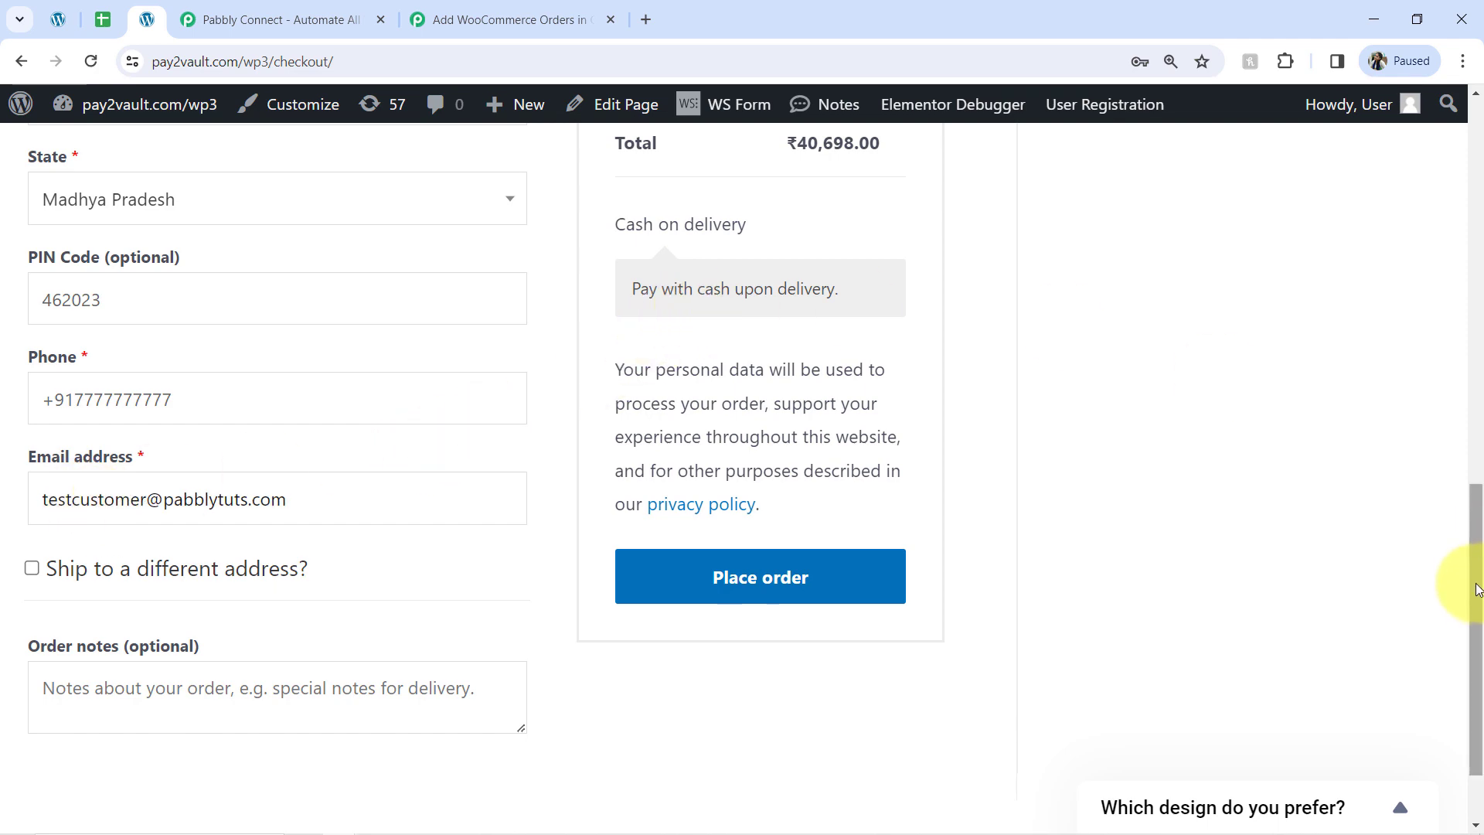
drag(1467, 585, 1468, 477)
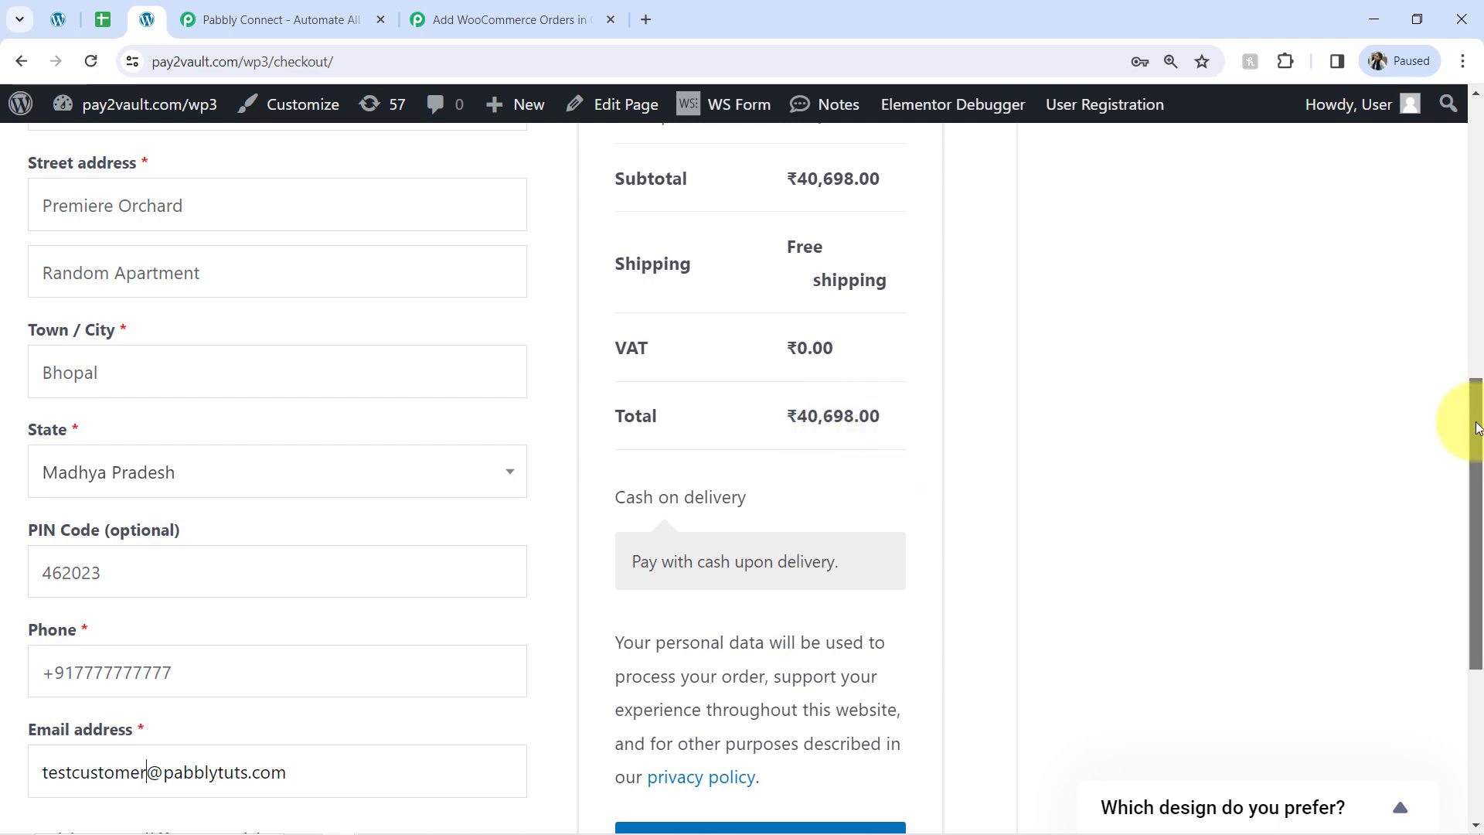
drag(1476, 427, 1335, 549)
click(722, 487)
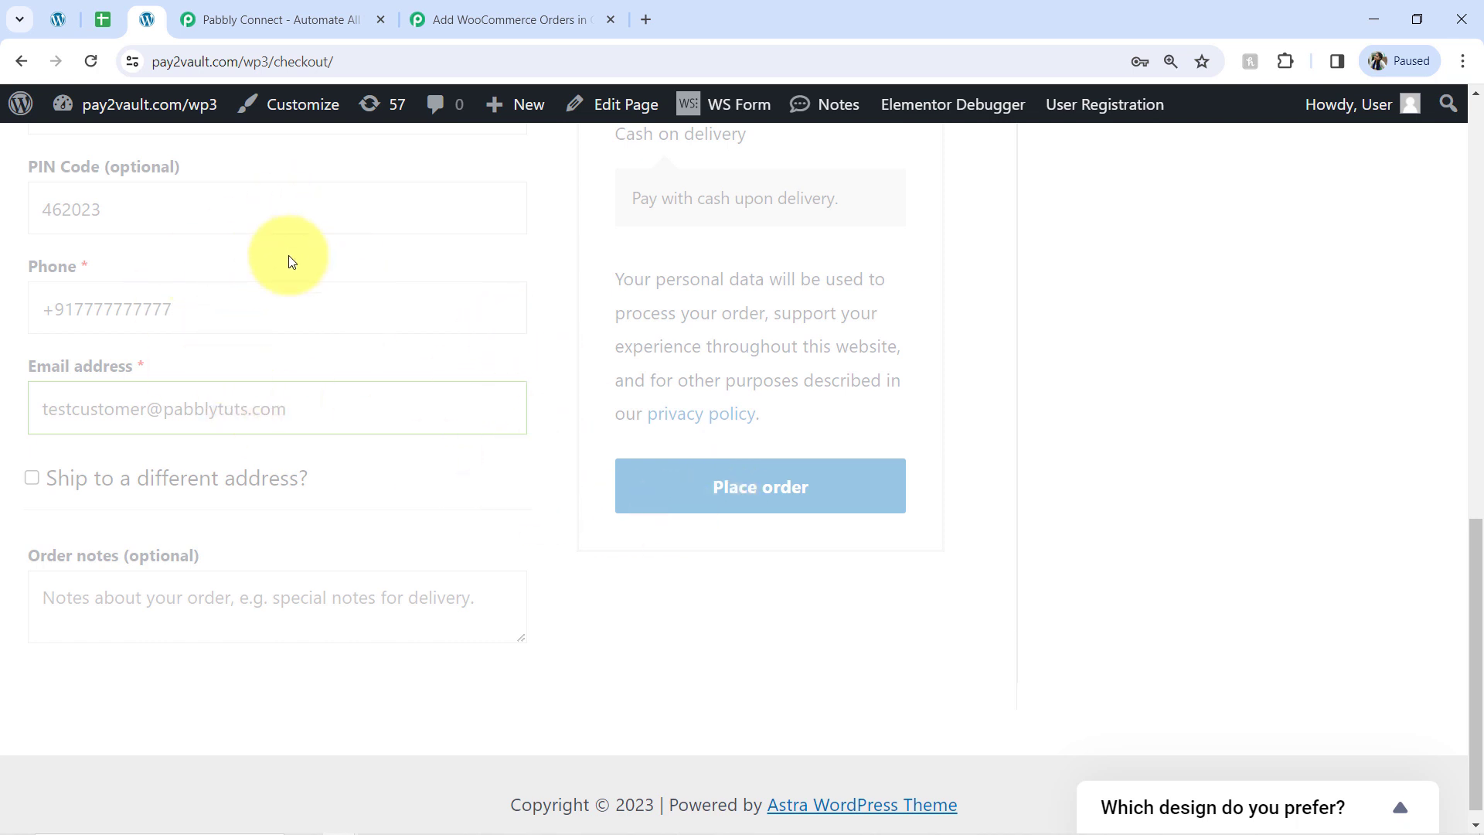
click(473, 16)
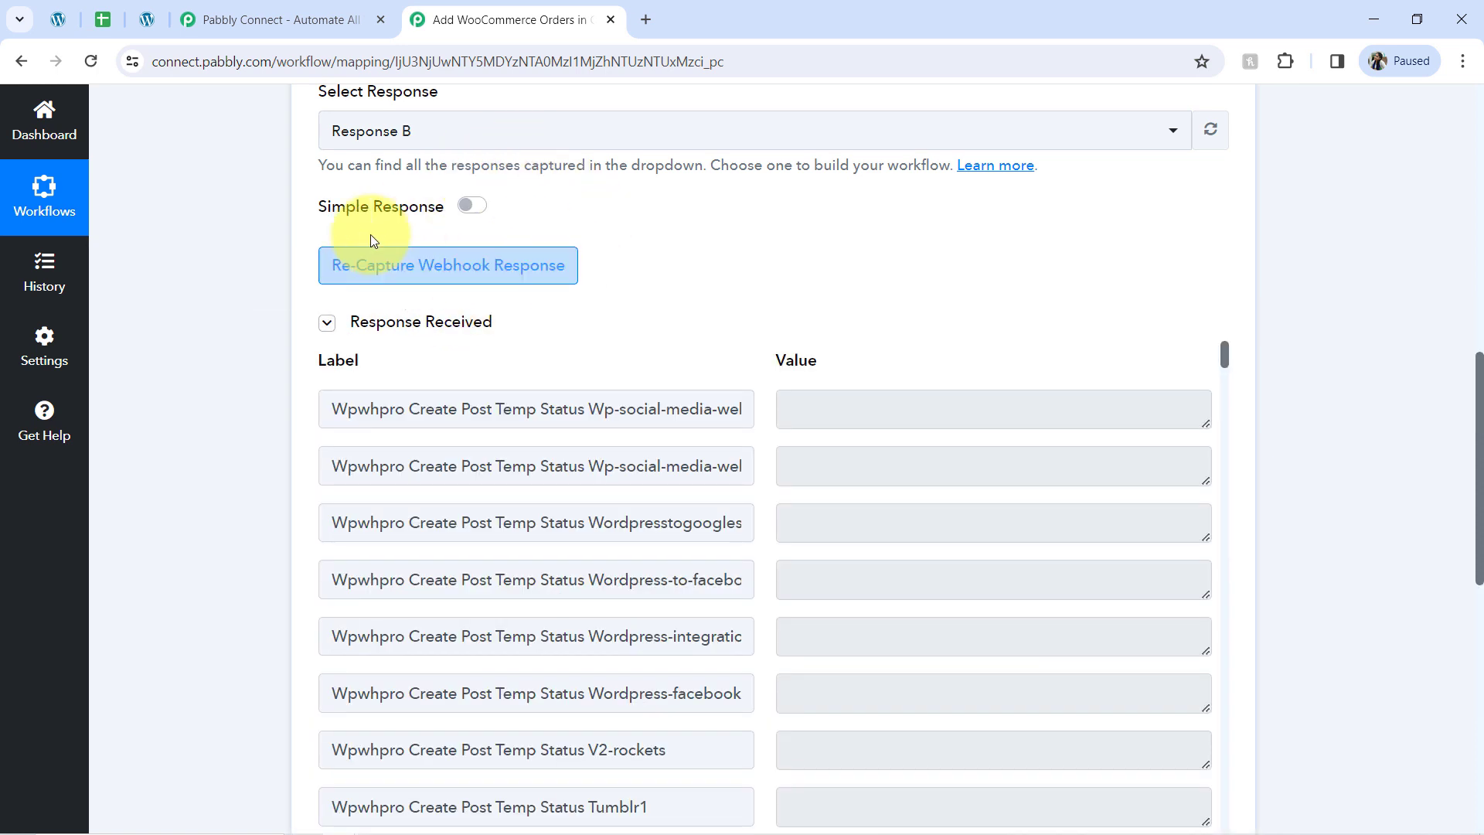
- Expand the received response fields and enlarge the Shipping Lines value box
click(438, 323)
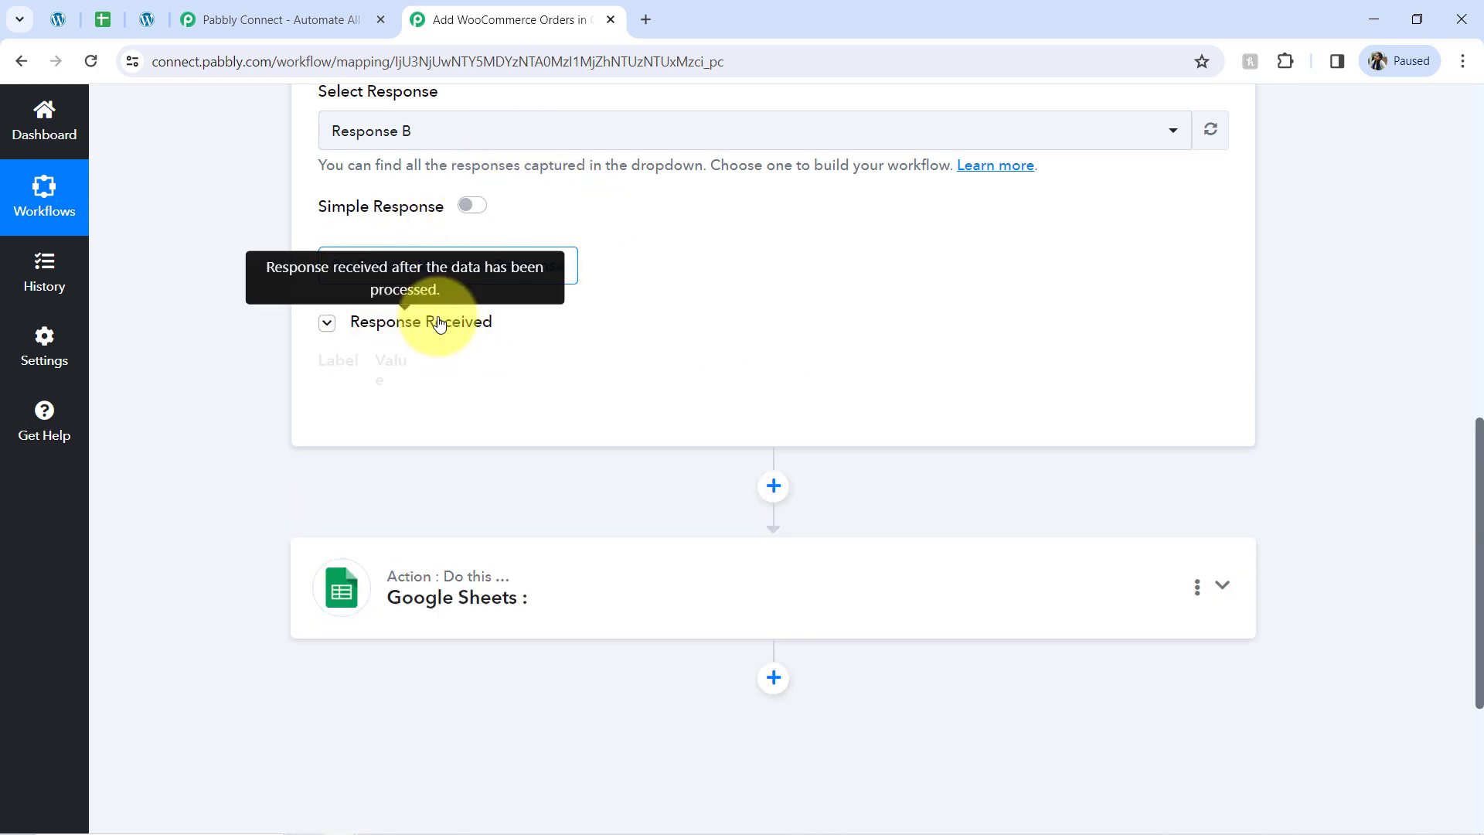
click(438, 323)
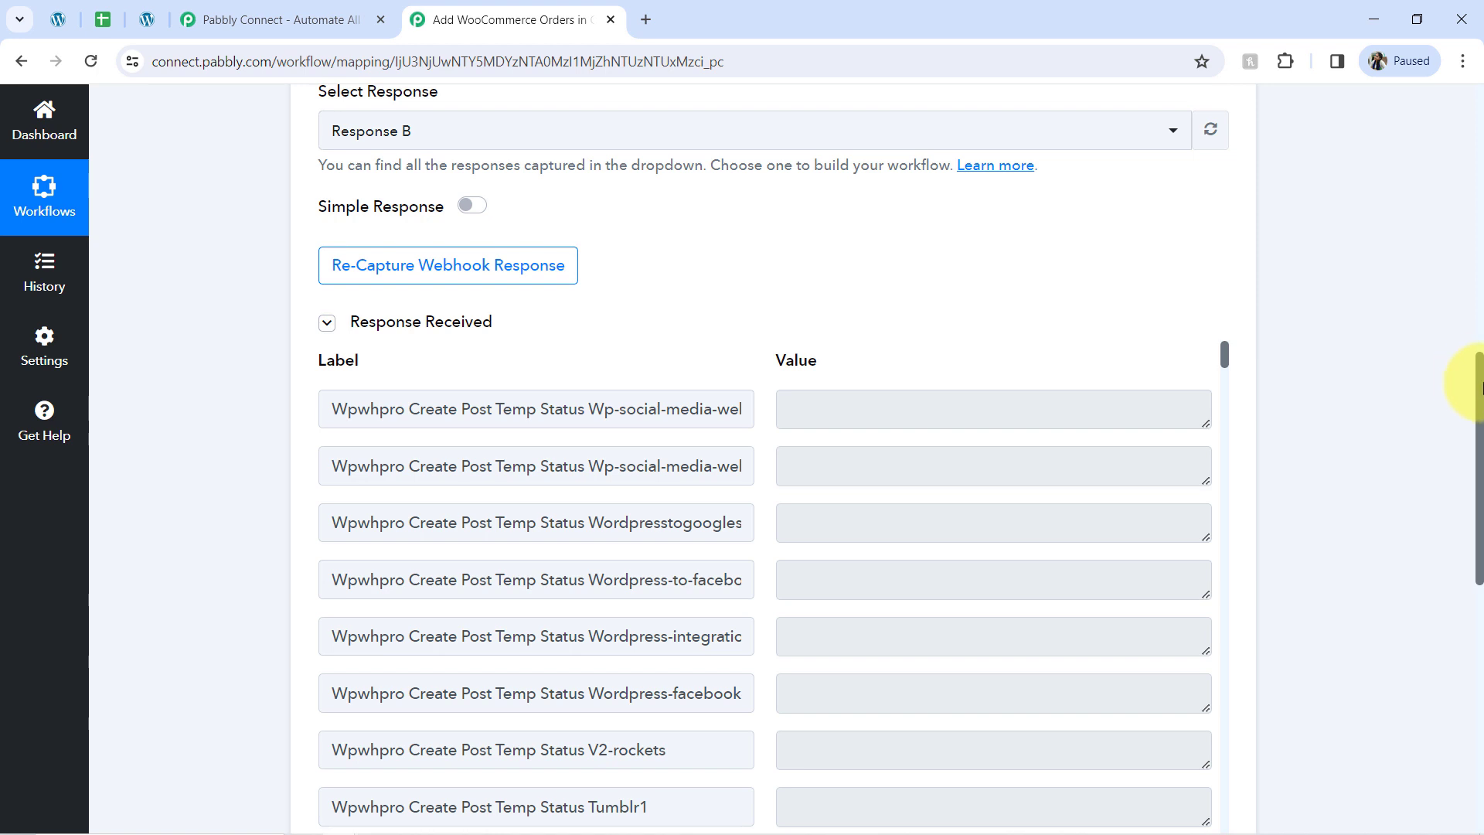
scroll(1480, 386, down, 2)
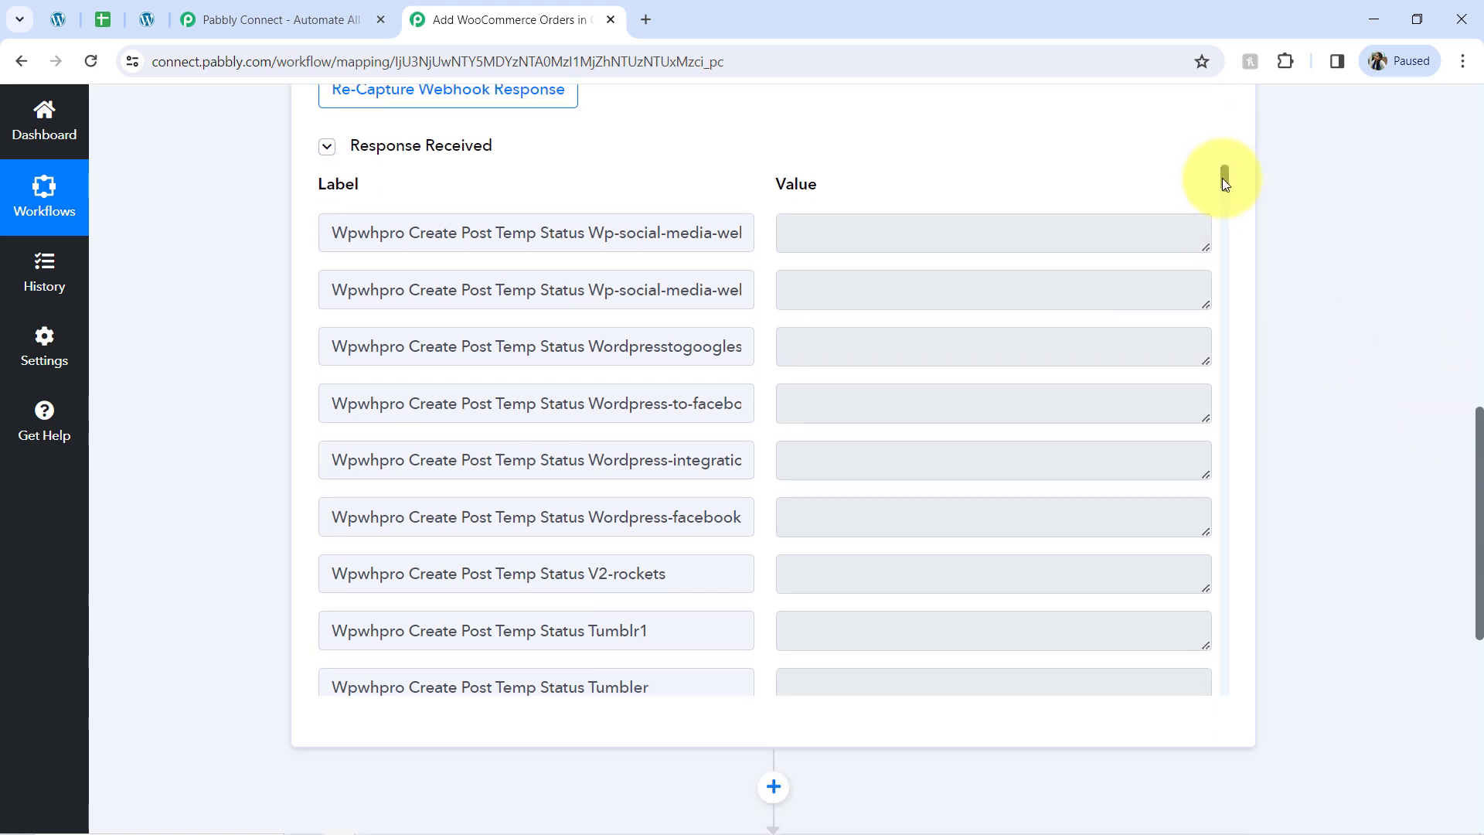
drag(1222, 181, 1240, 339)
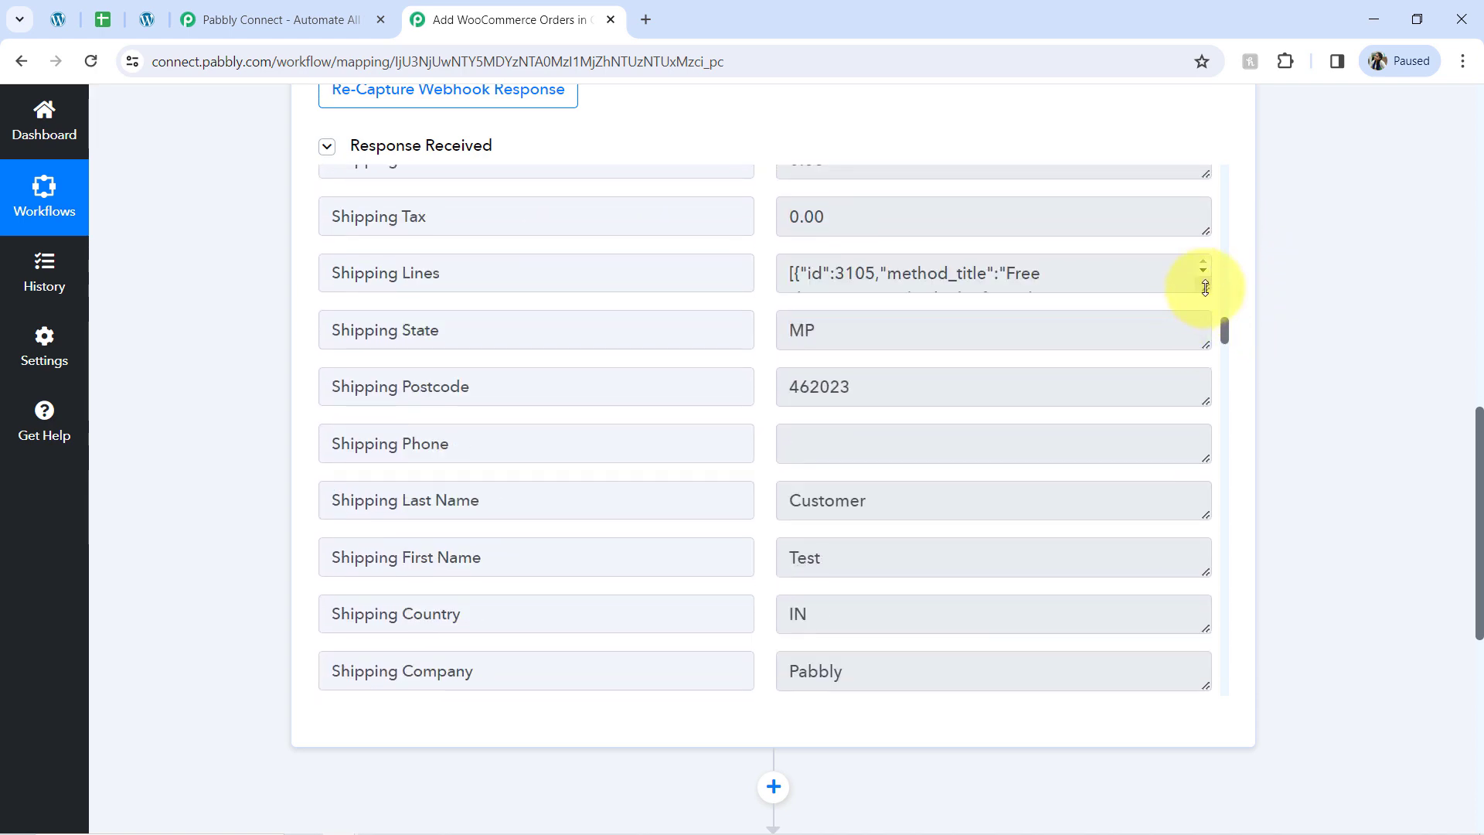
drag(1205, 294, 1204, 606)
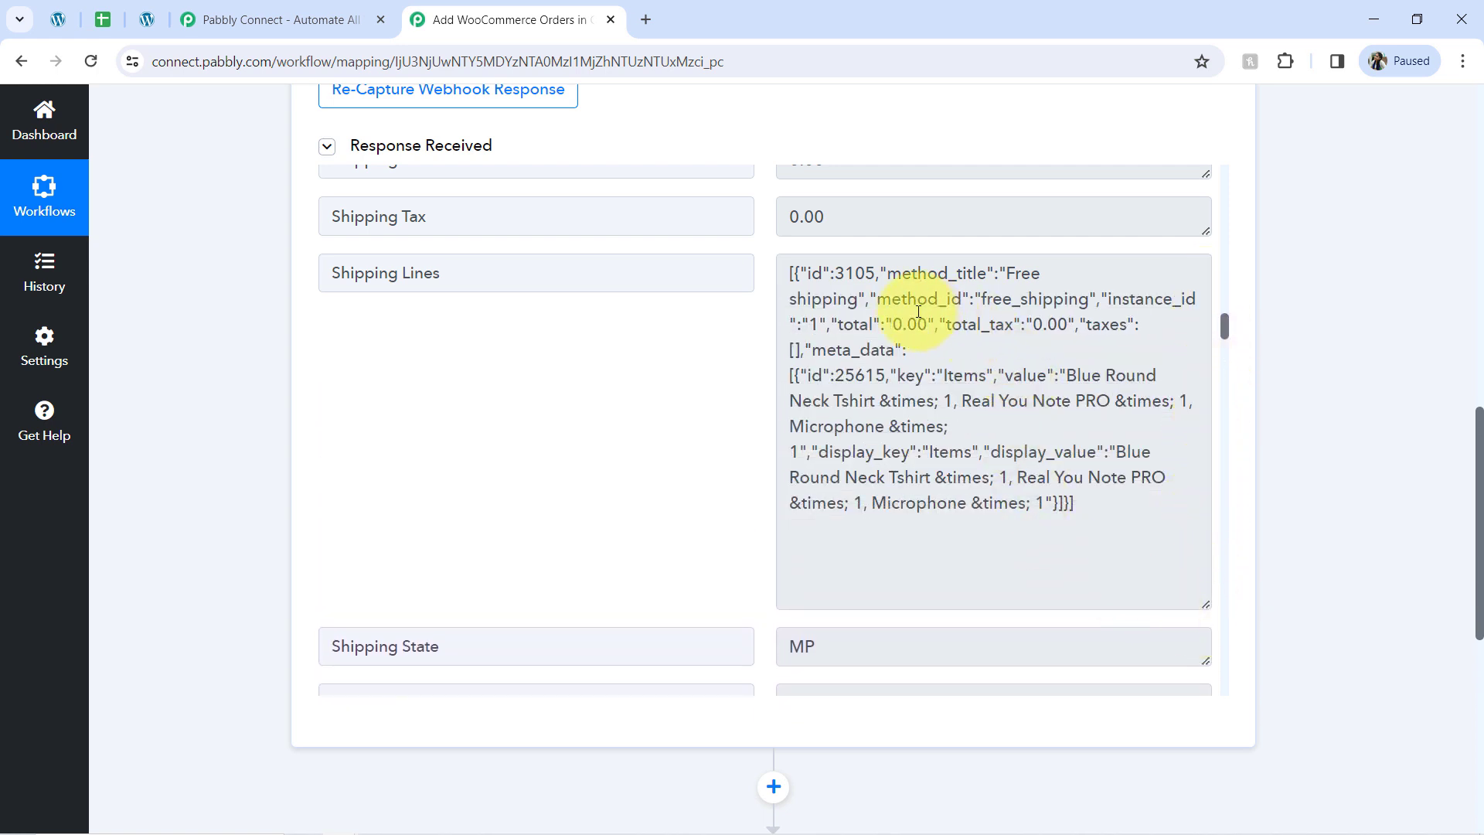
- Highlight the ordered item names and details within the Shipping Lines JSON
drag(836, 273, 1076, 504)
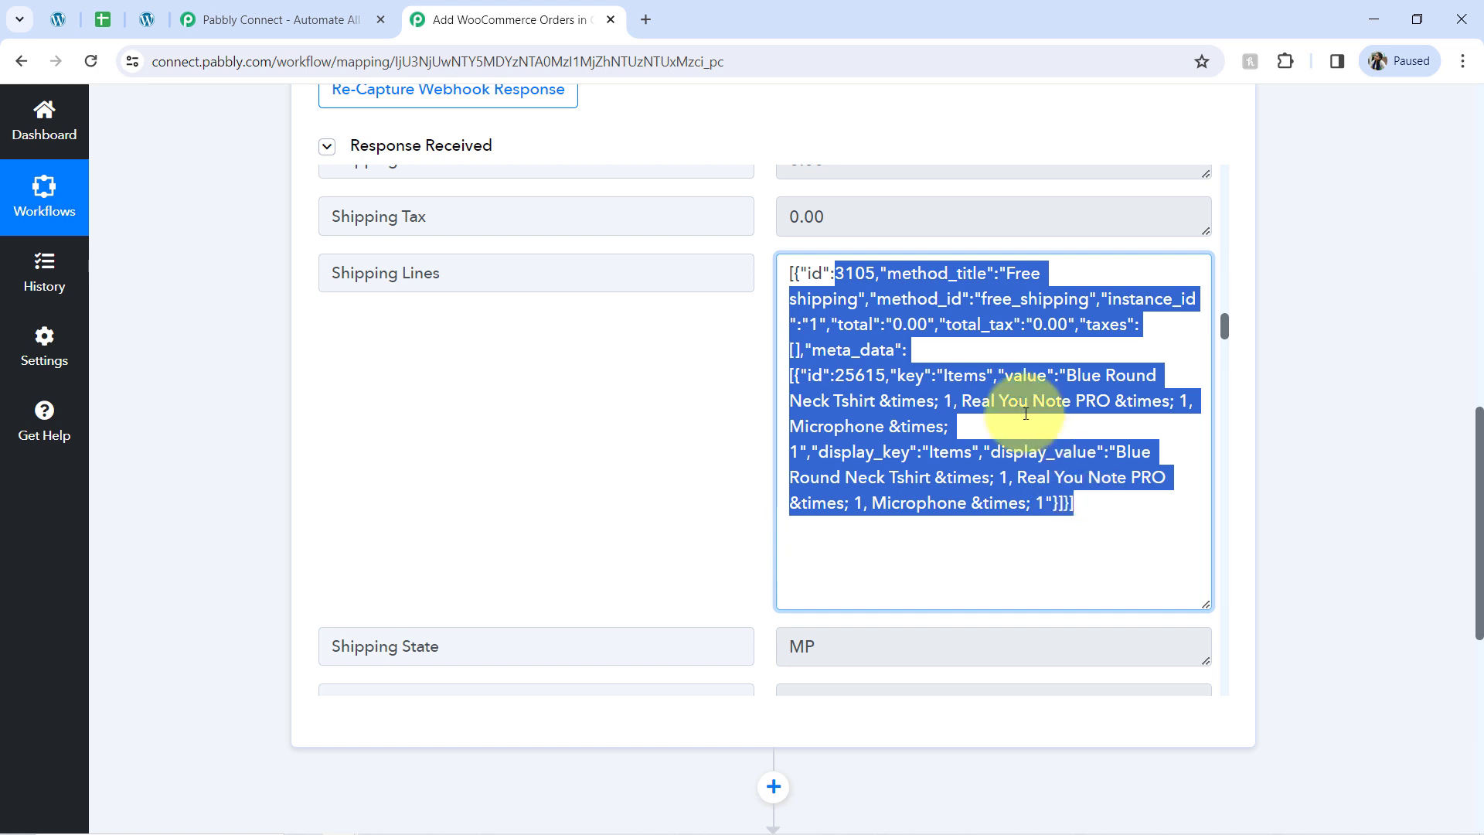
click(876, 321)
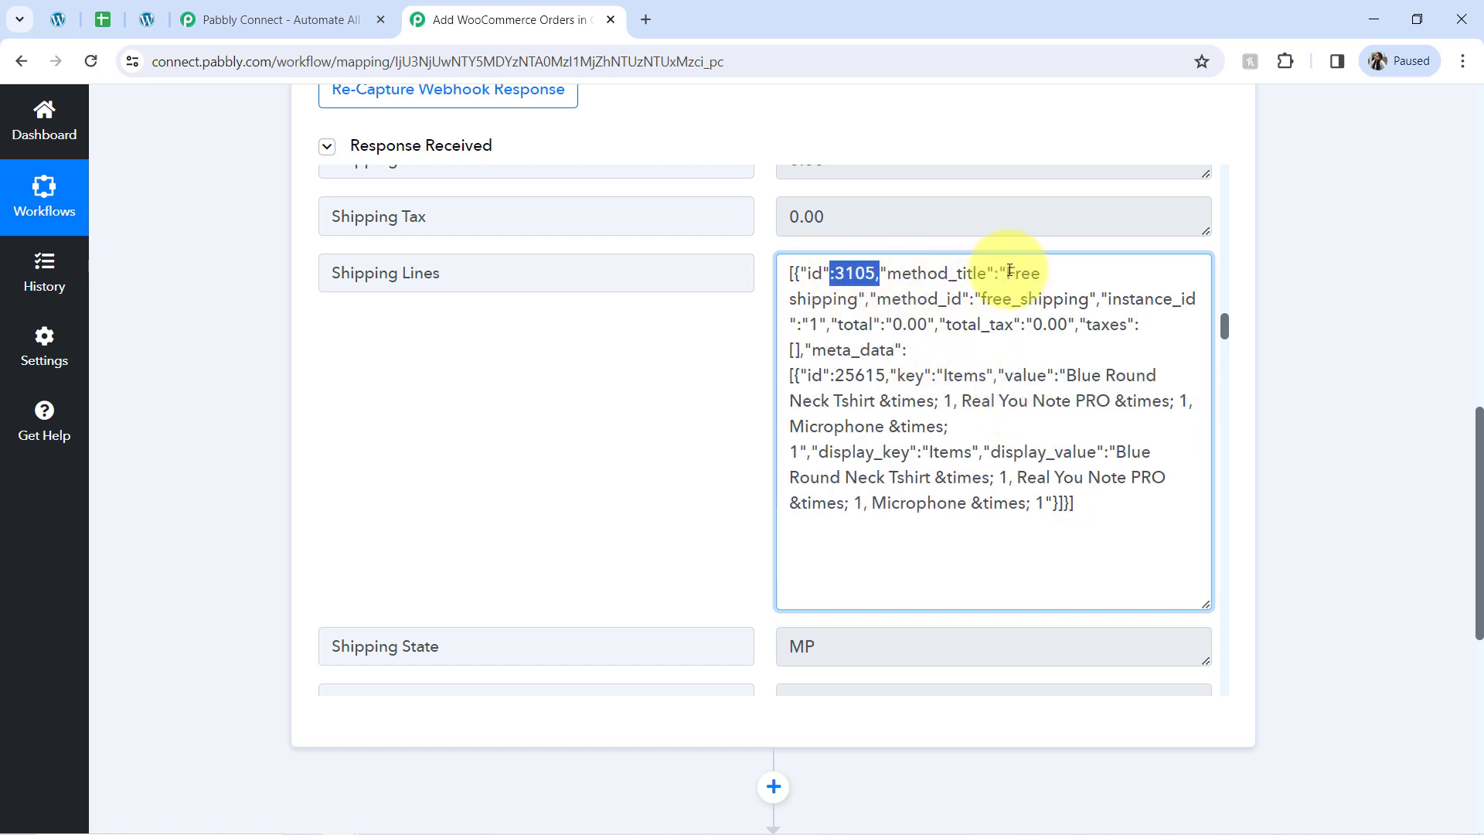
drag(1006, 273, 1035, 326)
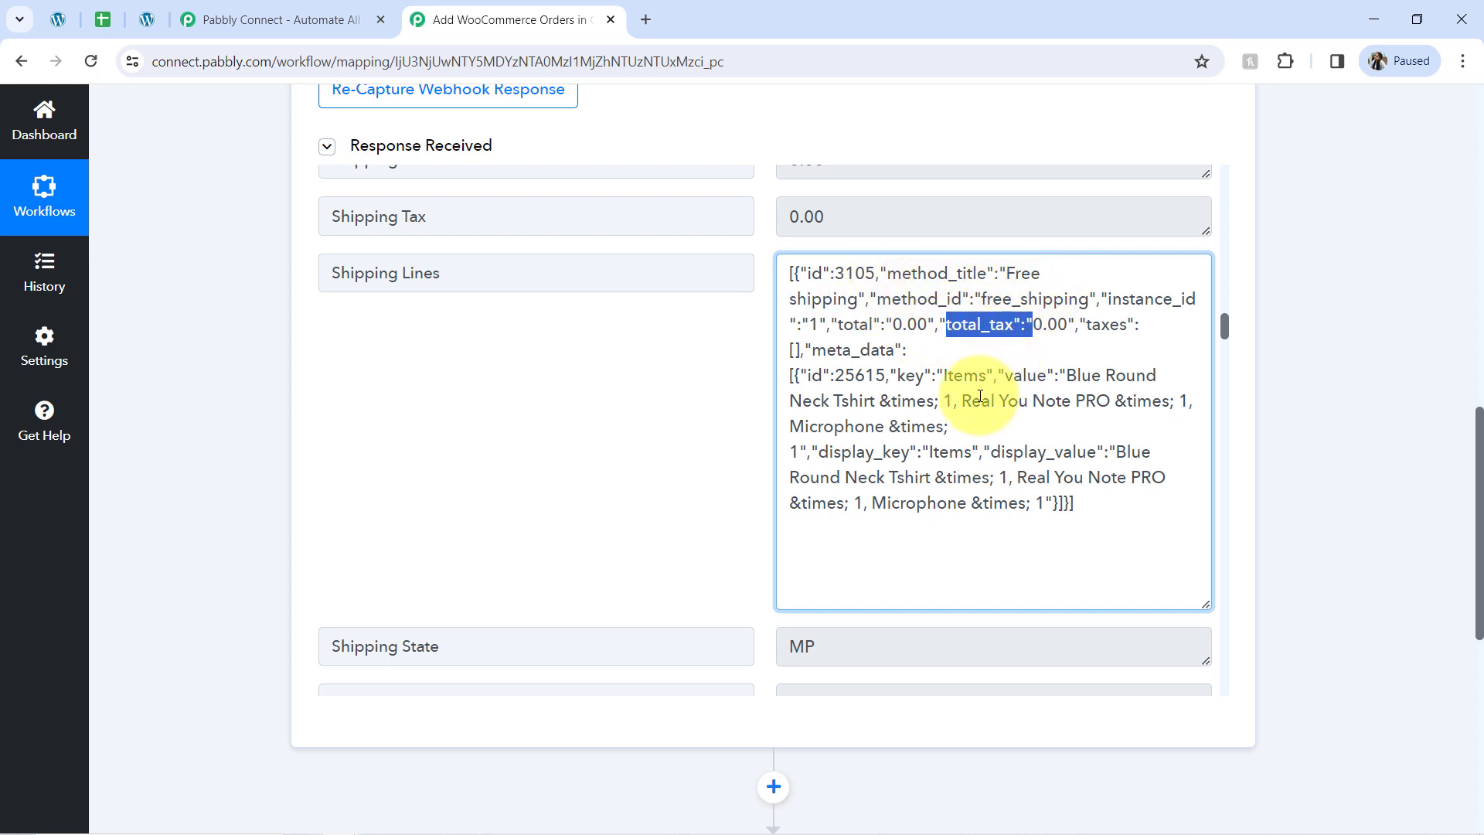
drag(972, 407, 1150, 399)
drag(927, 451, 961, 479)
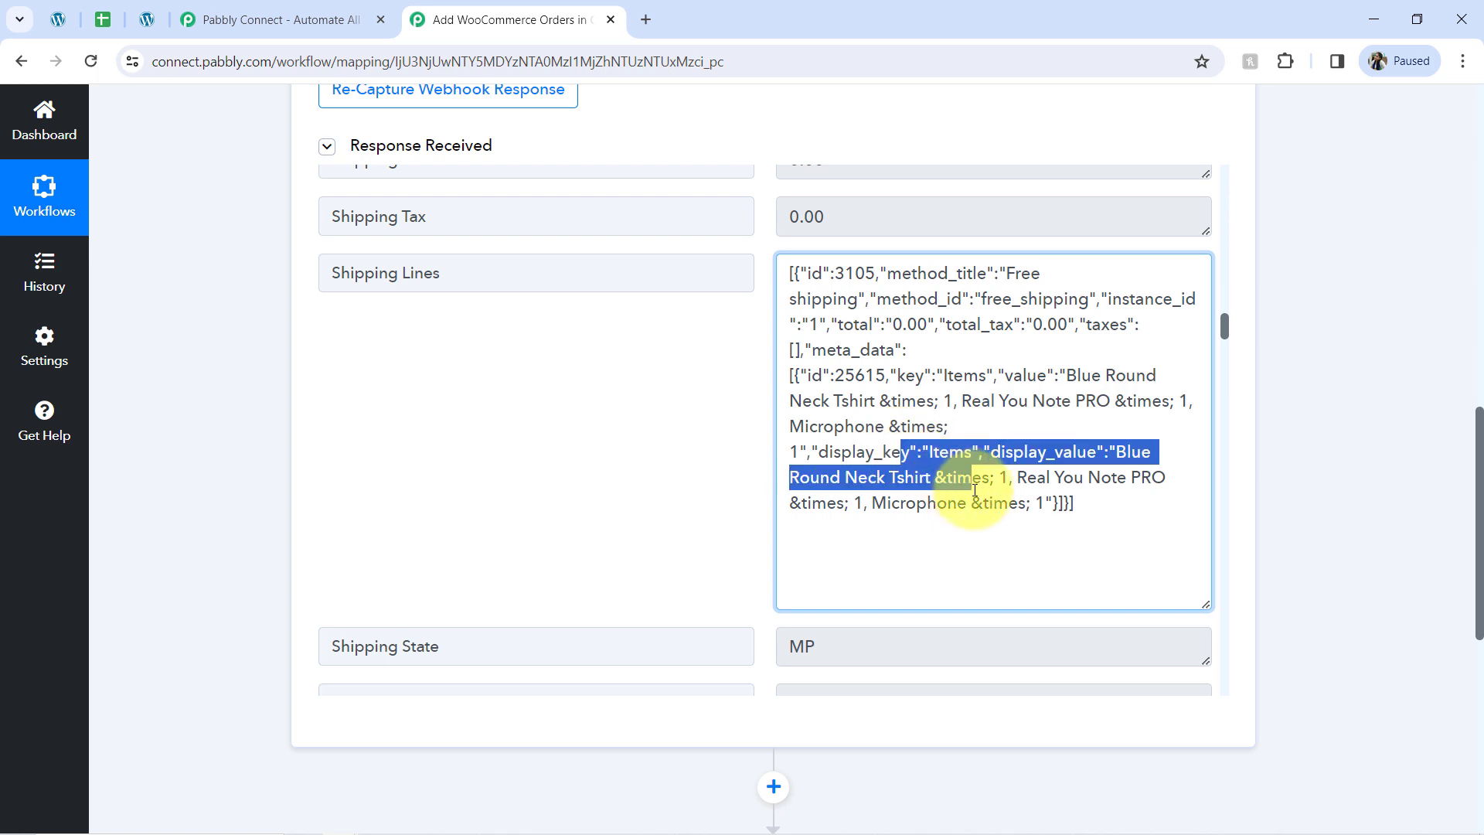
click(985, 514)
drag(1222, 334, 1220, 338)
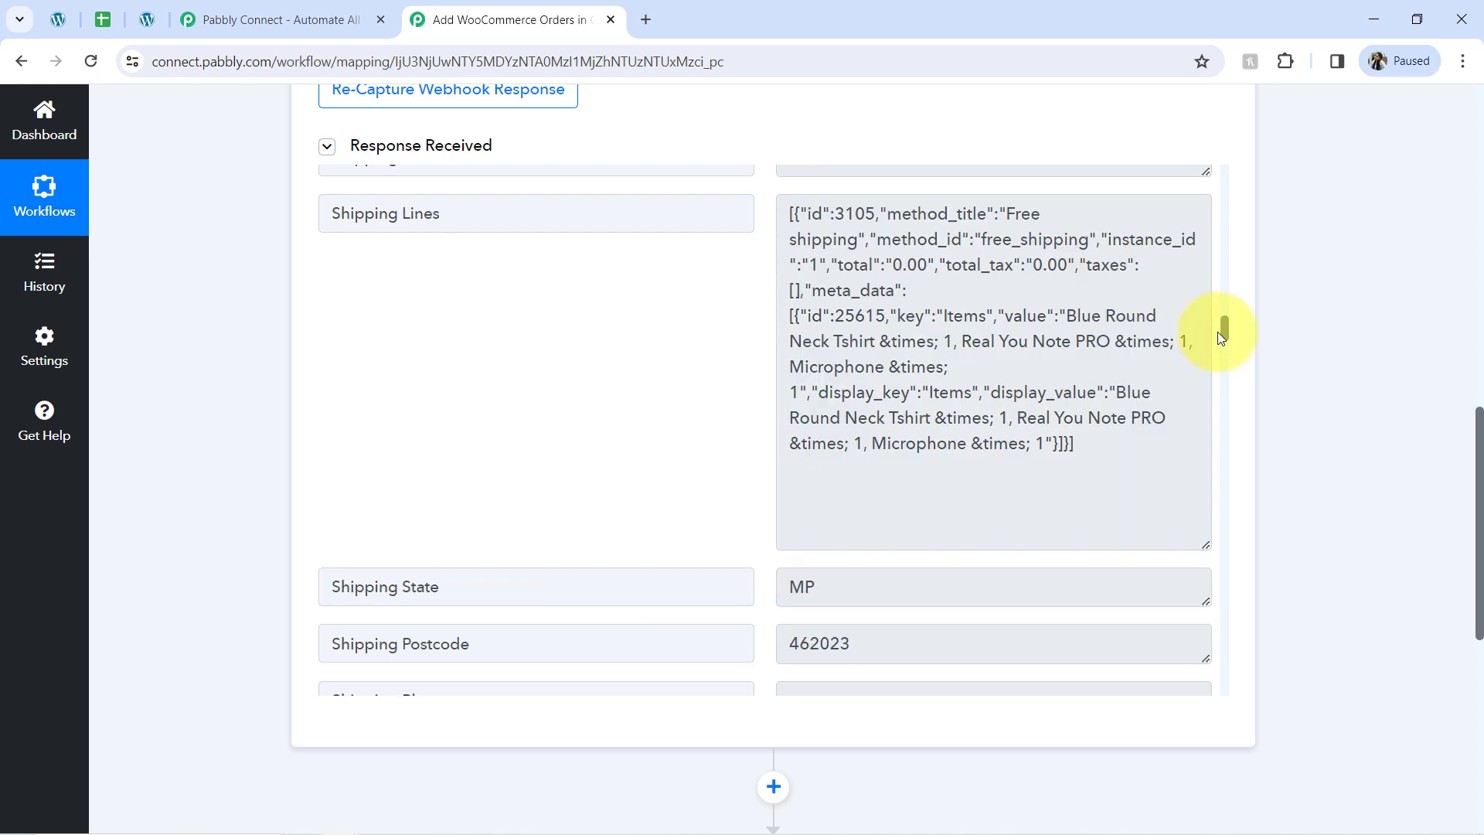
click(1010, 410)
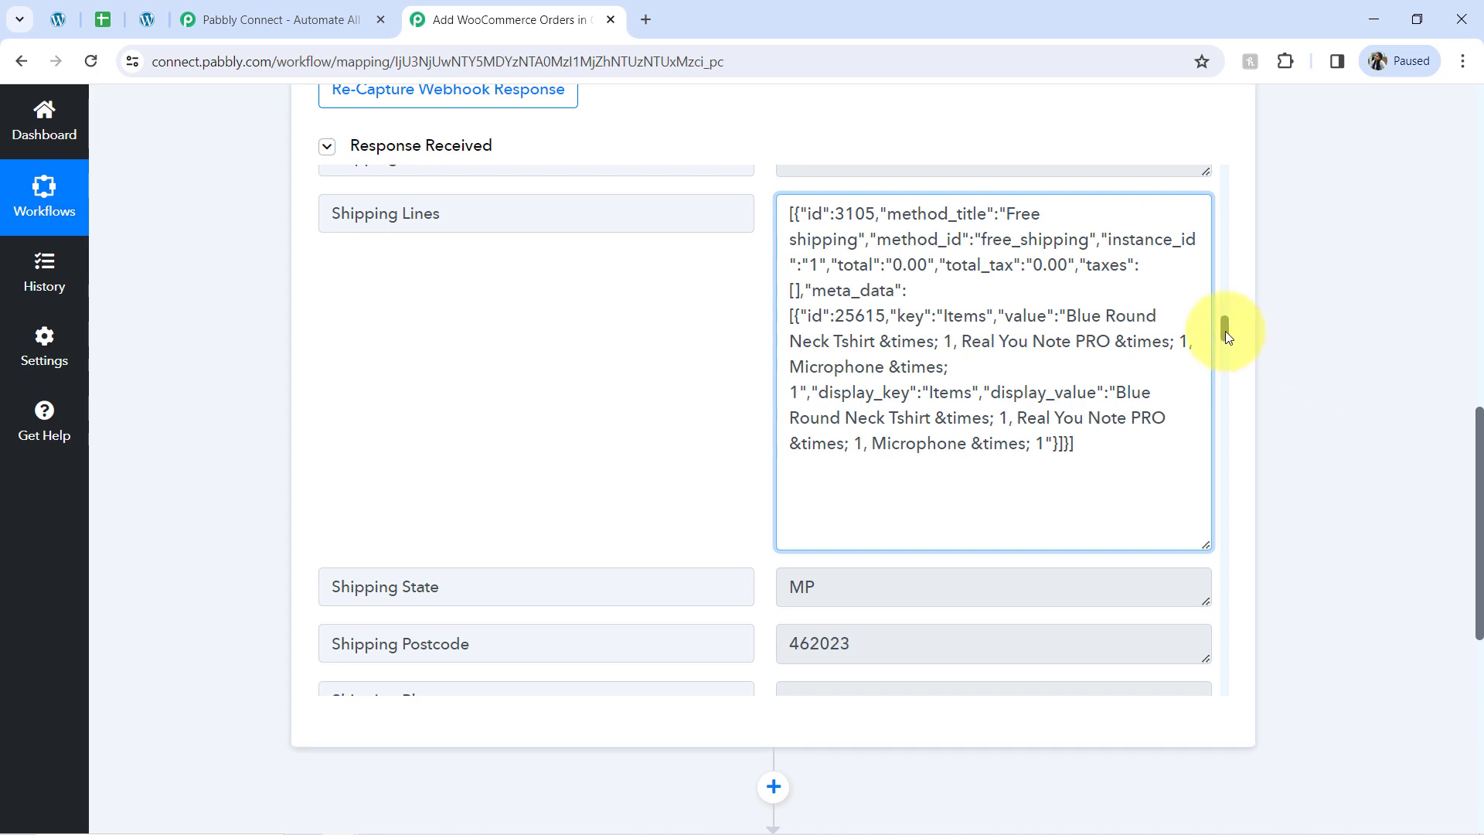
drag(1223, 331, 1223, 631)
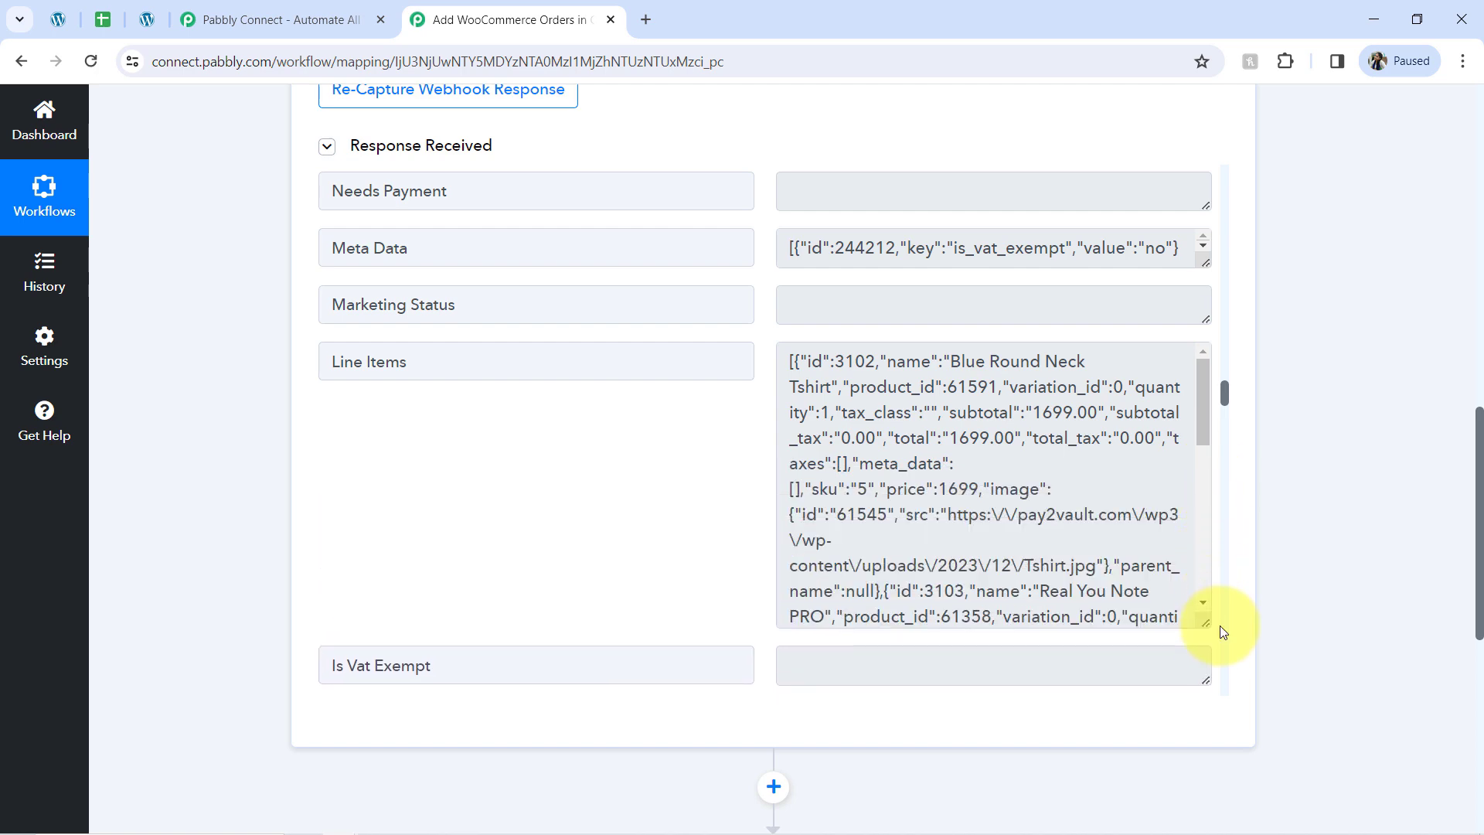
- Close the WordPress store tab and scroll the workflow up to the New Order Created trigger
click(155, 20)
right_click(154, 20)
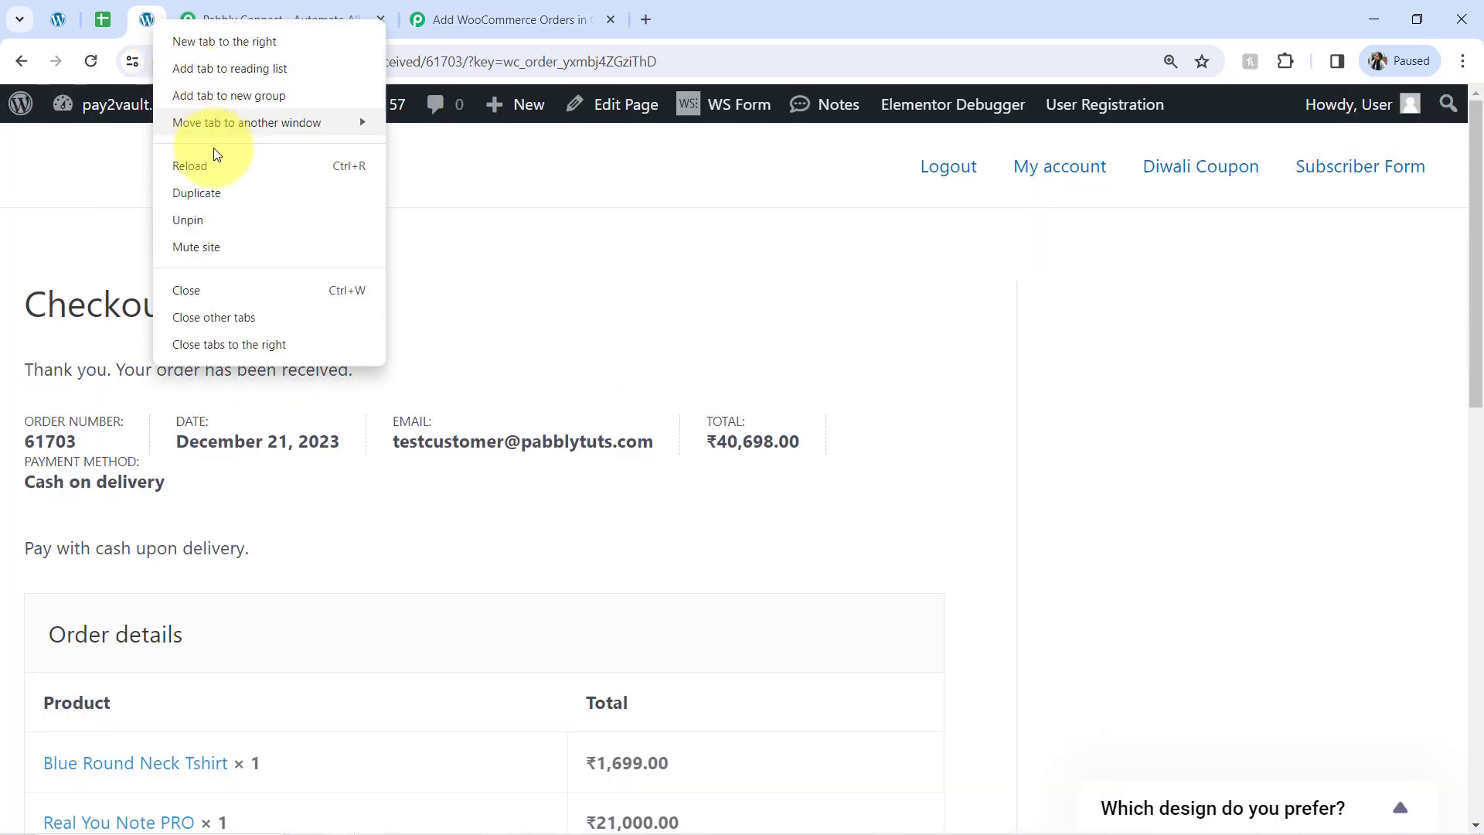
click(188, 291)
click(428, 11)
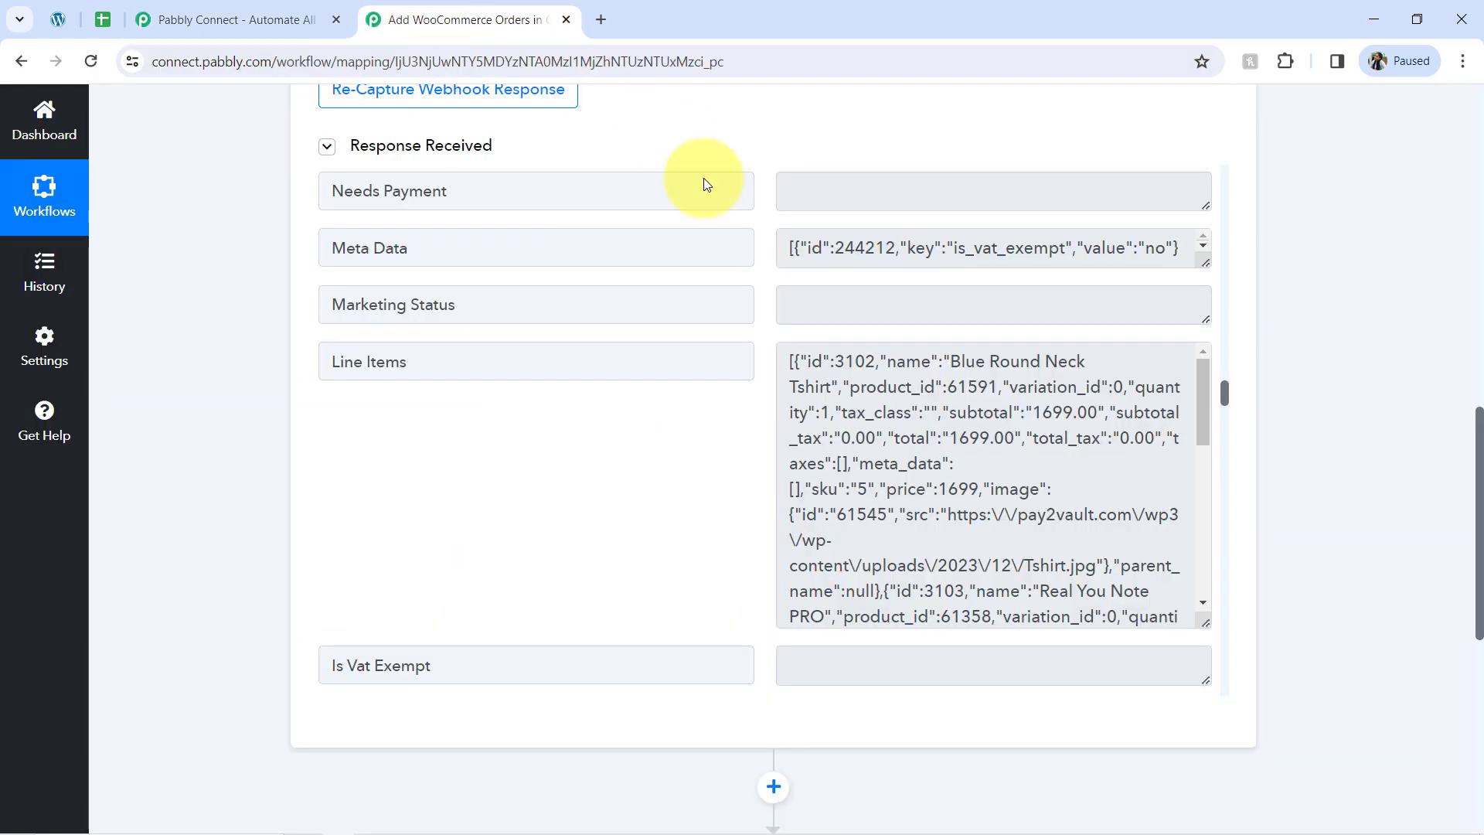
drag(894, 412, 832, 540)
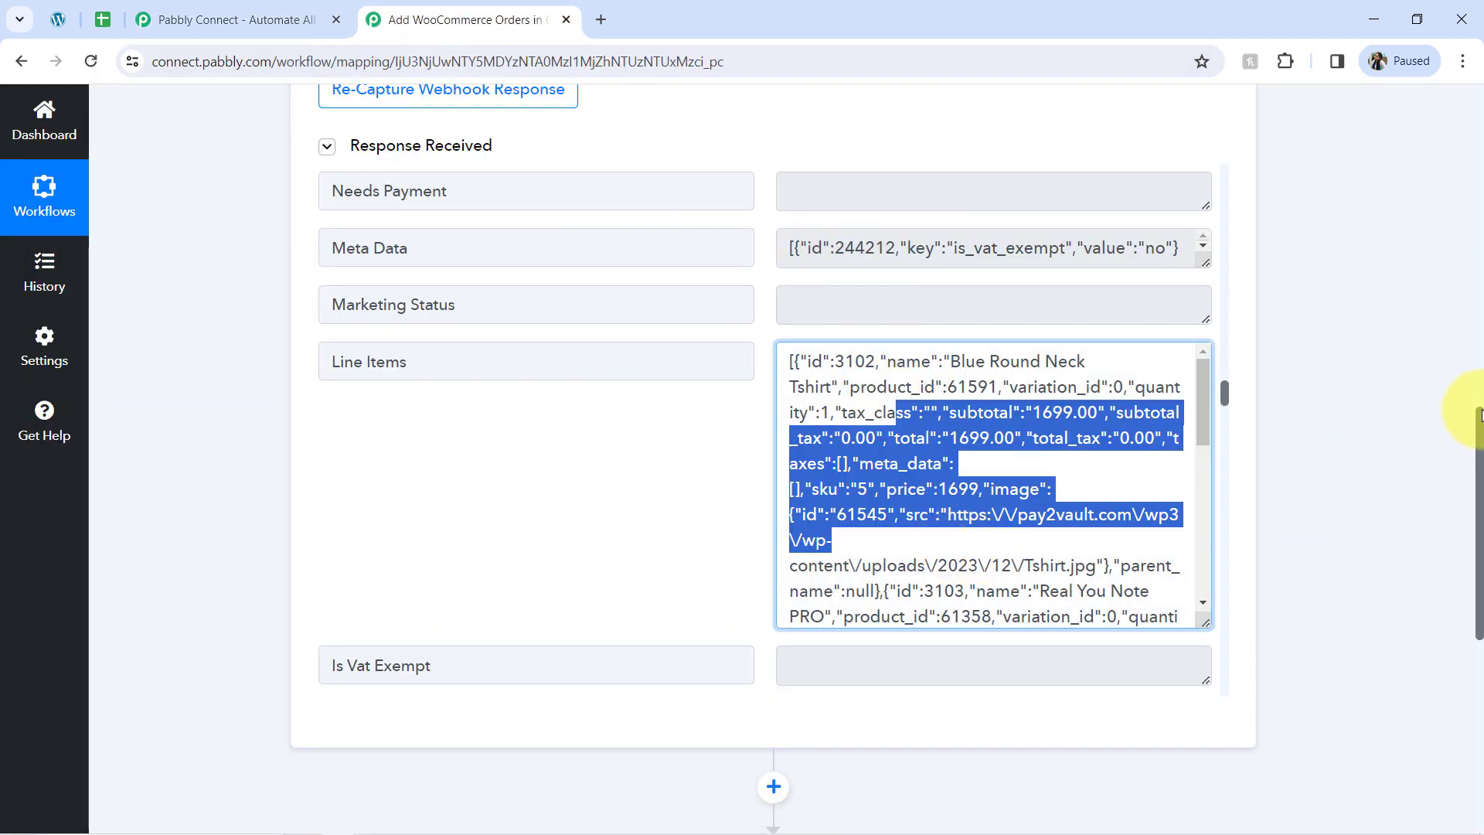
drag(1480, 414, 1460, 93)
mouse_move(1064, 354)
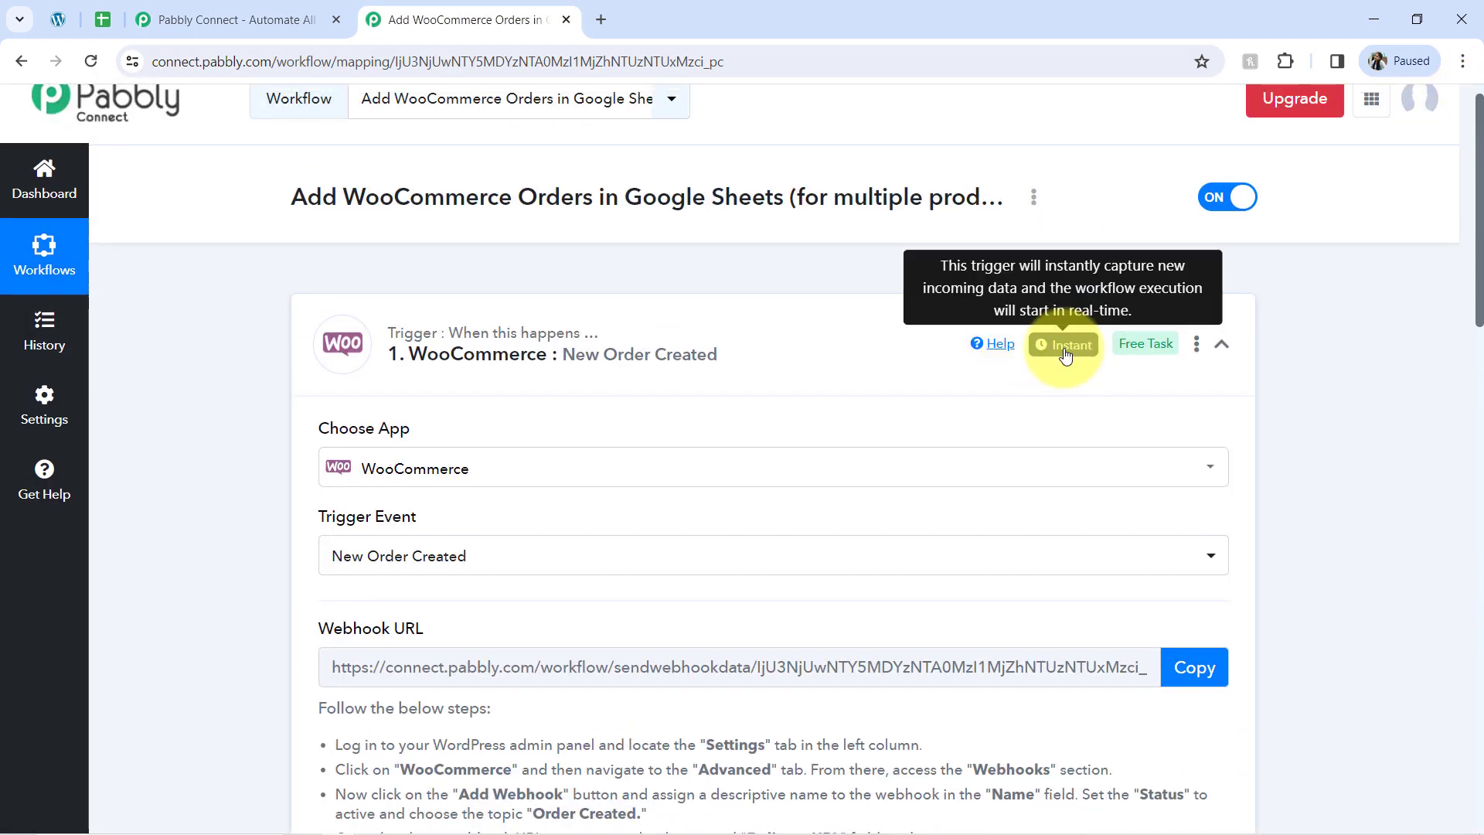
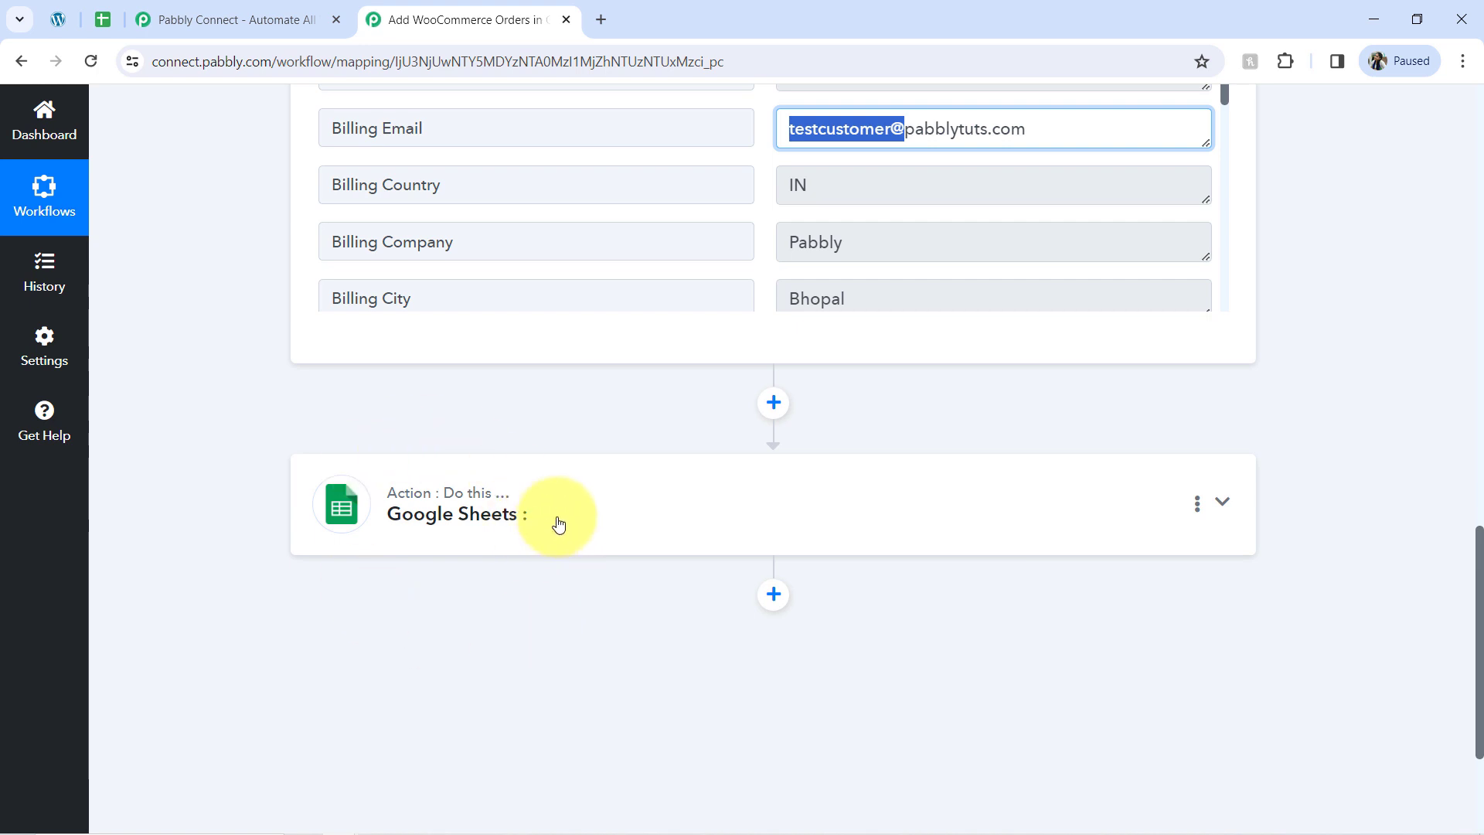
- Review the trigger's Line Items response, then add a new step above the Google Sheets action
drag(1480, 574, 1465, 447)
drag(1224, 510, 1222, 428)
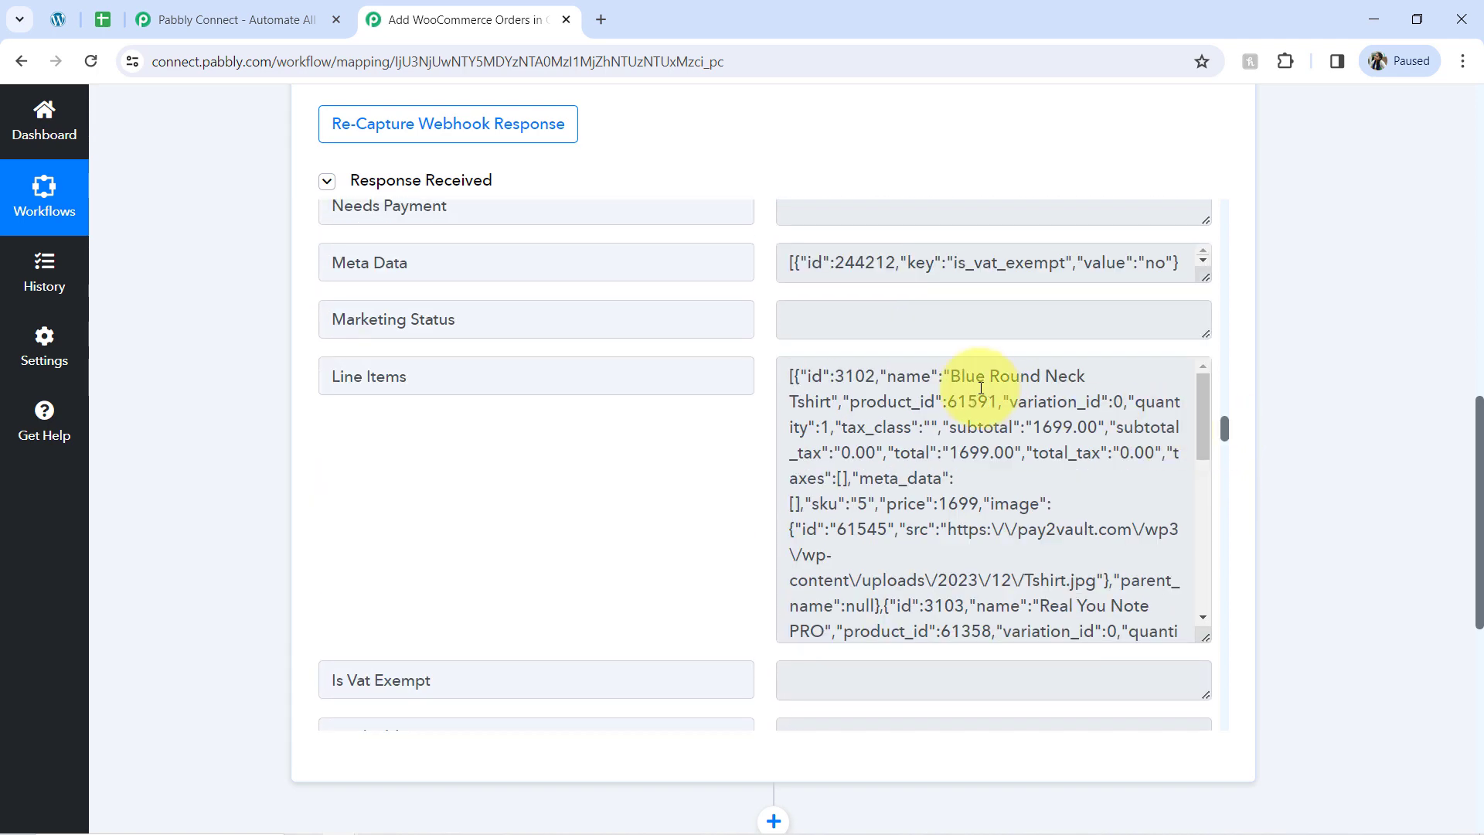
drag(854, 376, 929, 557)
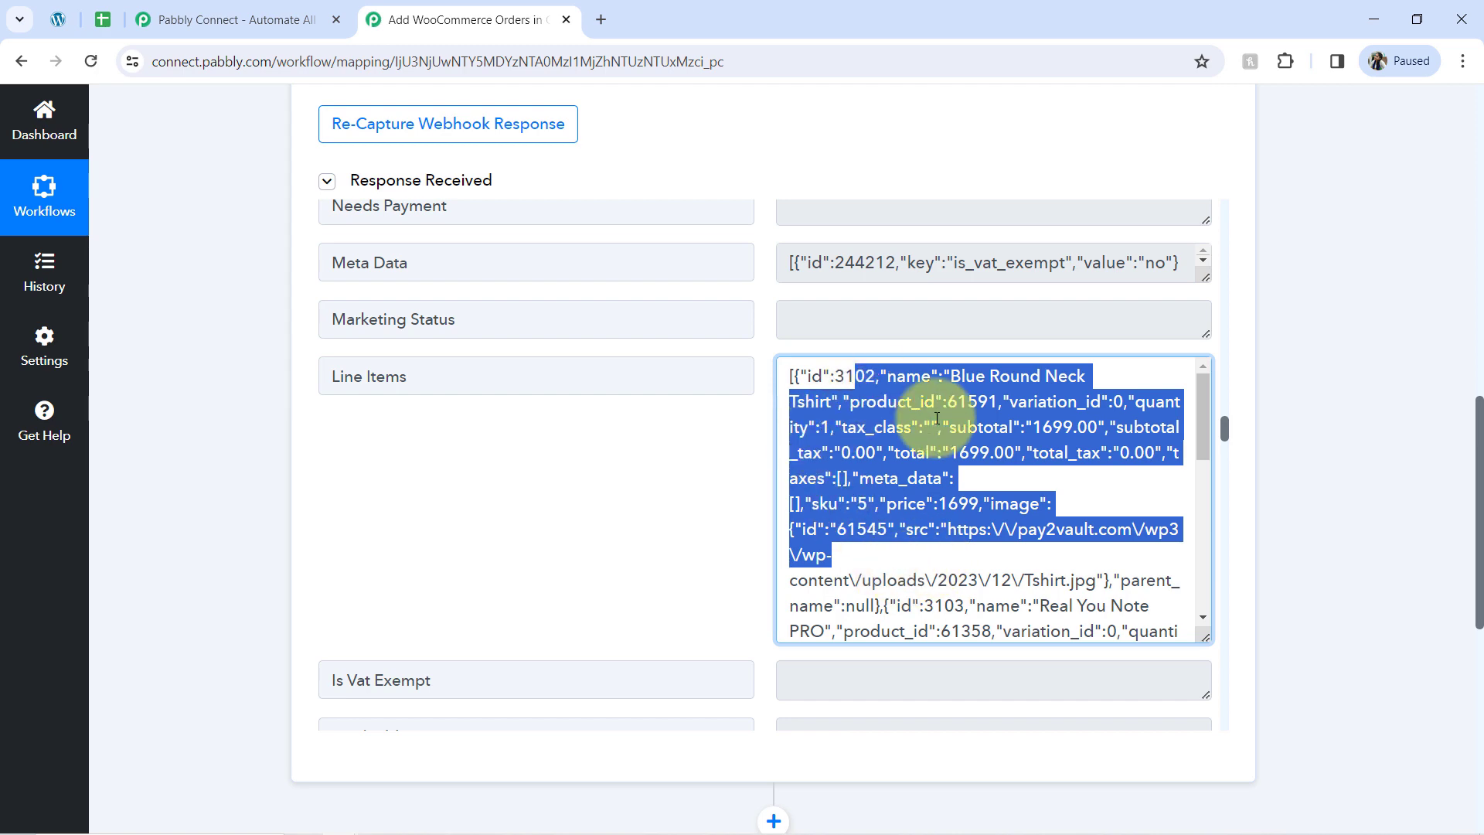
click(831, 430)
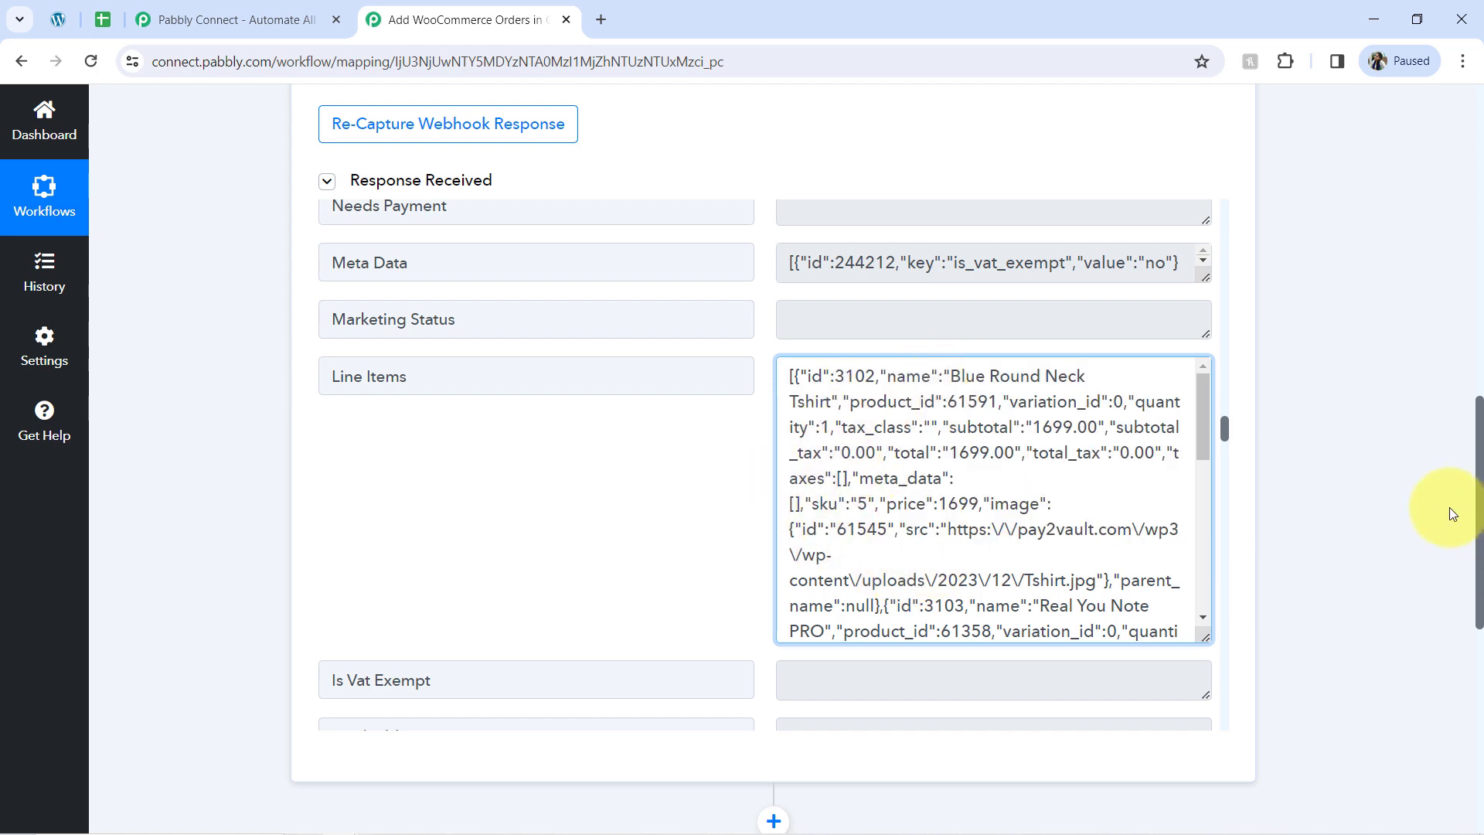
drag(1477, 503, 1477, 657)
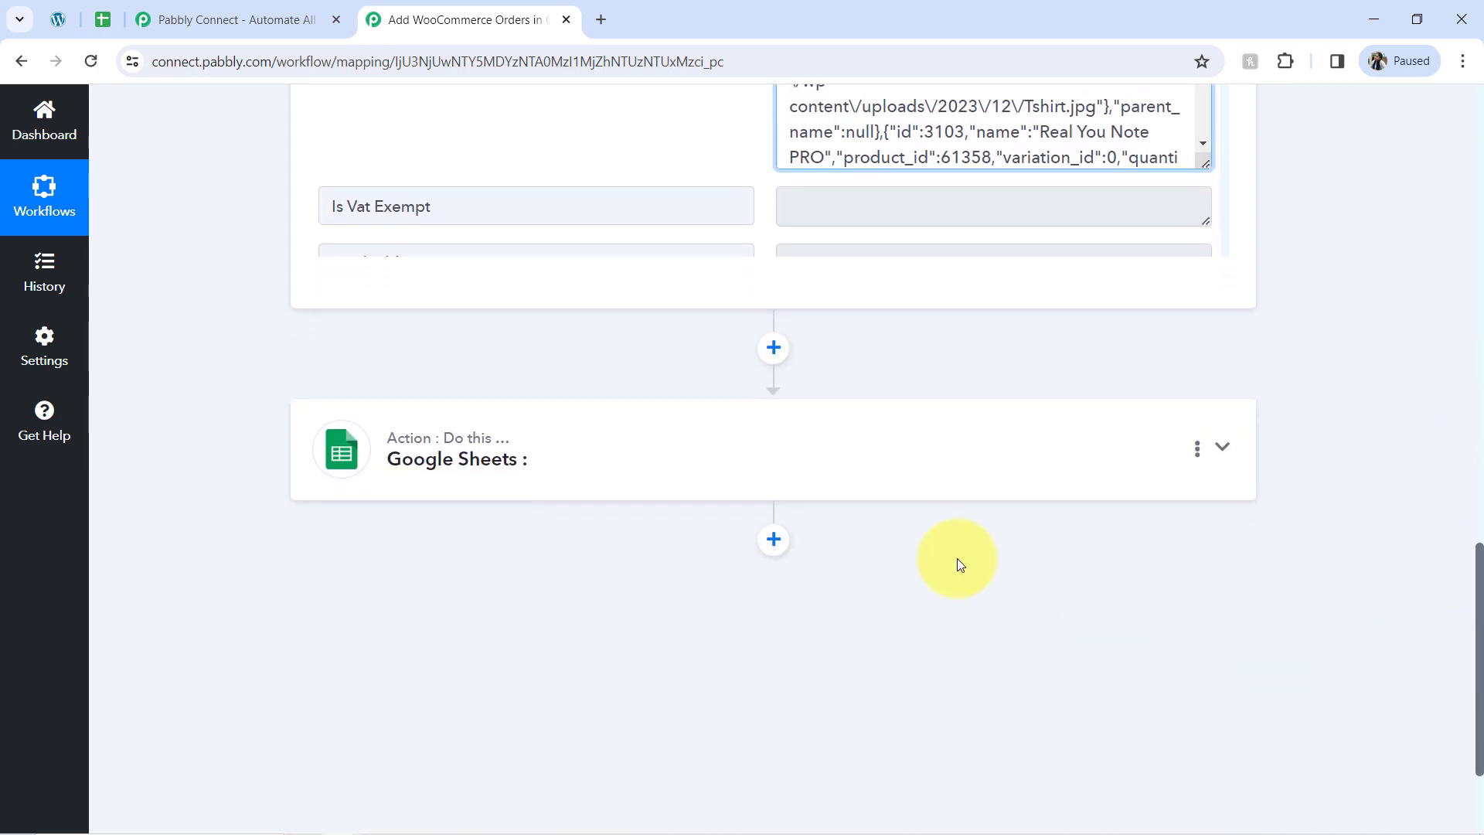
click(770, 349)
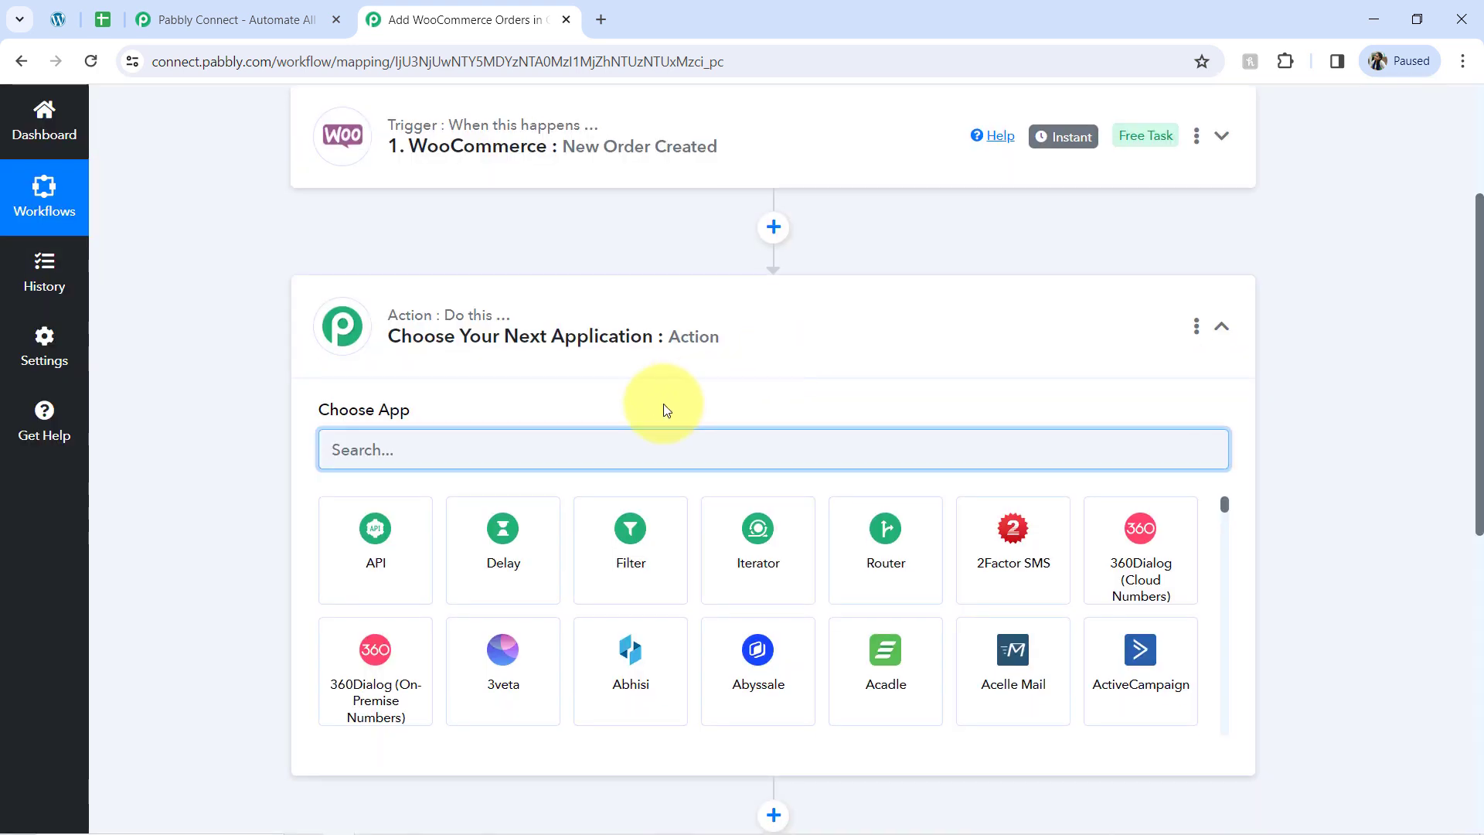
- Search 'data' and set the step to Data Transformer by Pabbly with the Line Itemizer event
text(data)
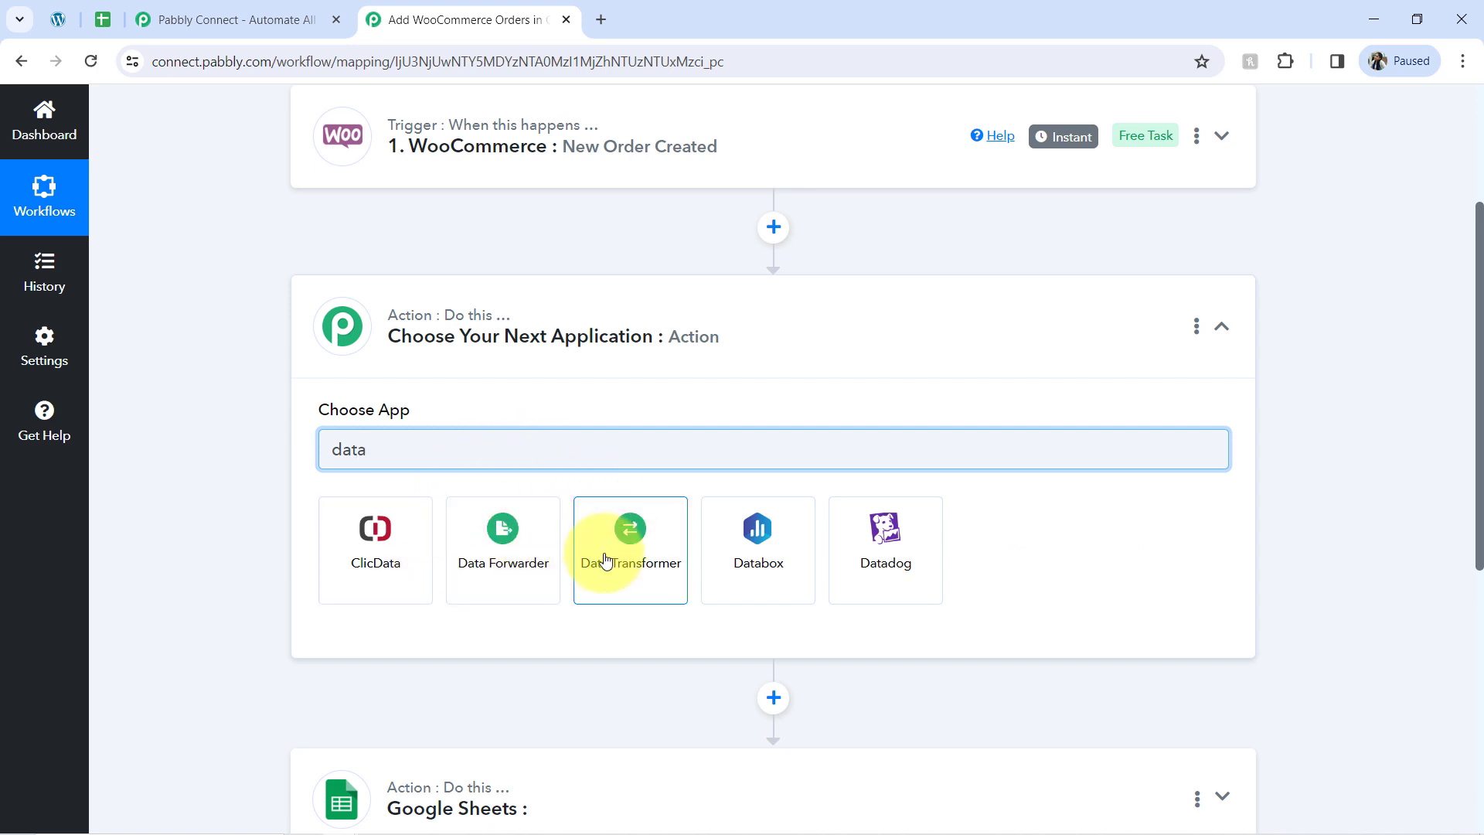
click(613, 544)
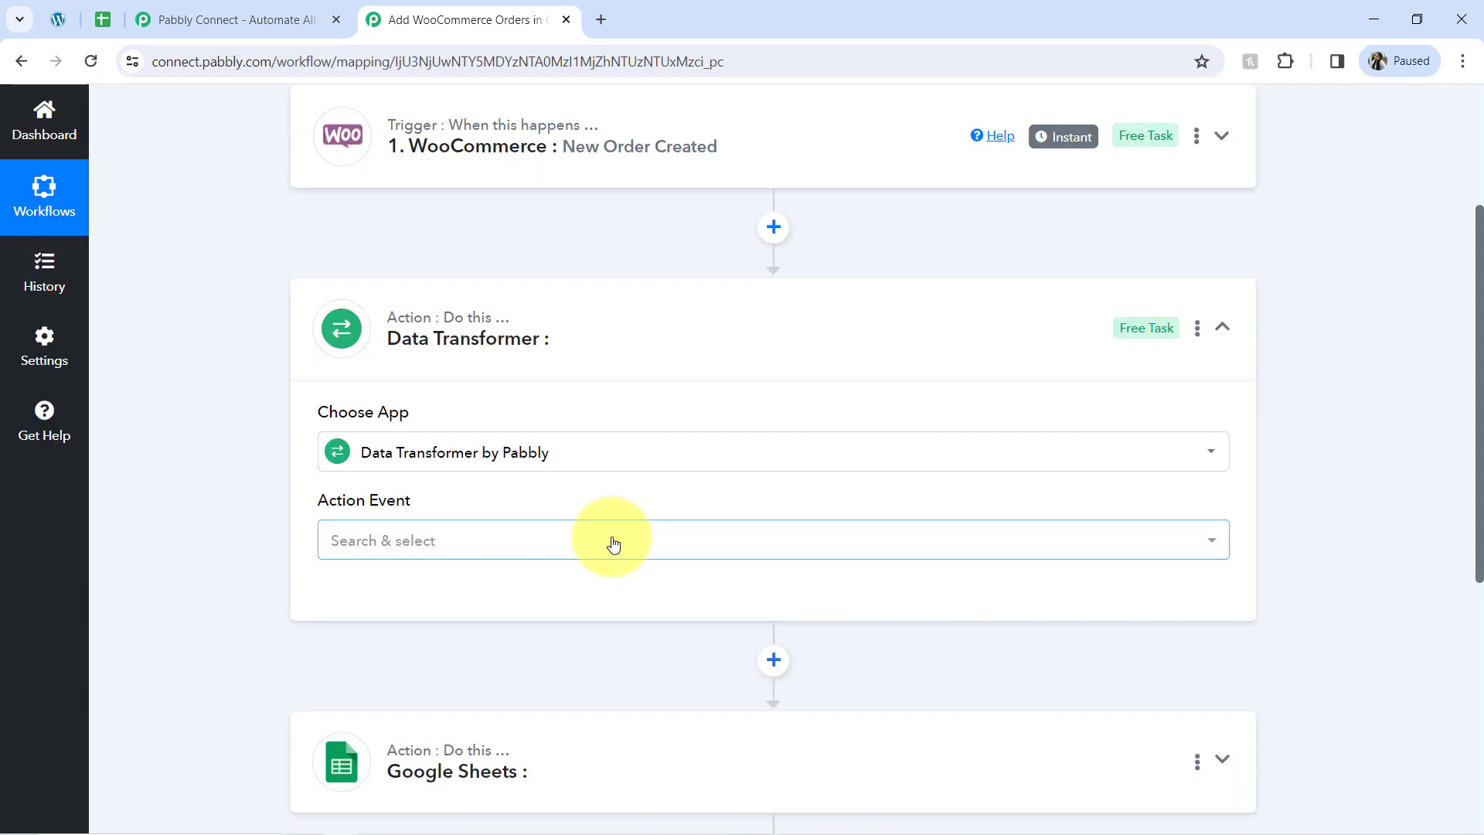
click(465, 544)
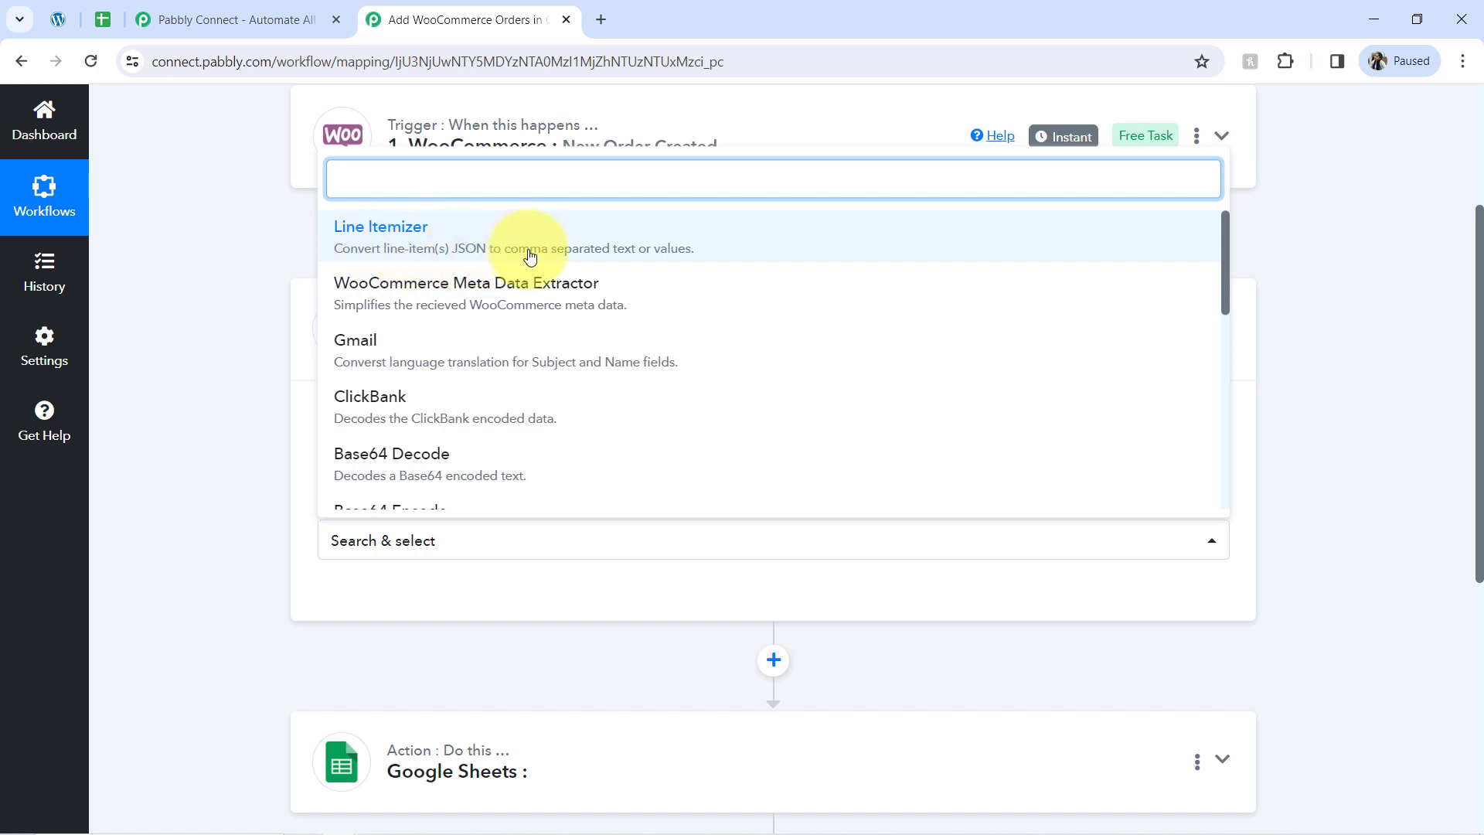
click(646, 245)
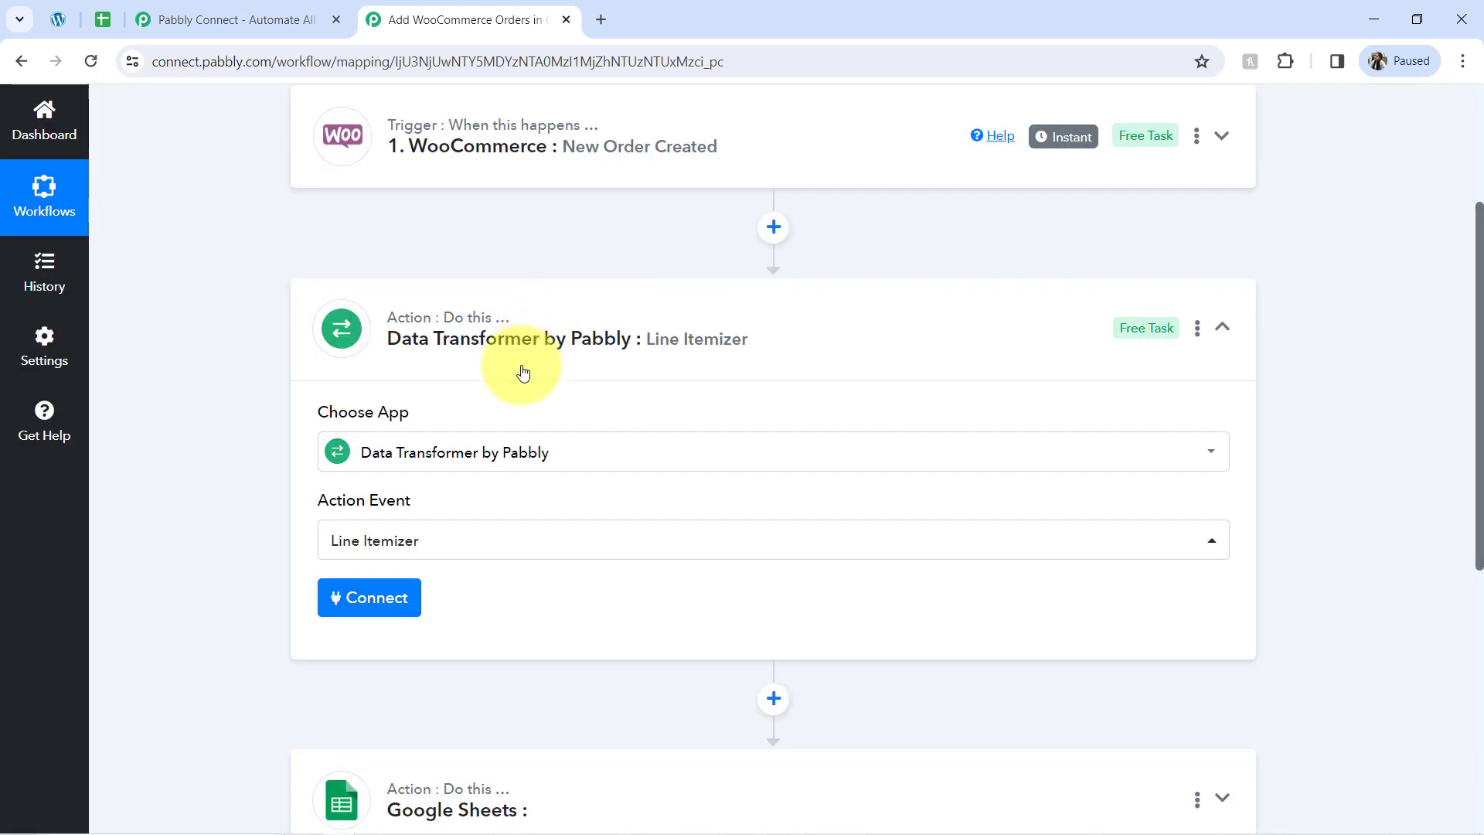
- Connect the Line Itemizer step
click(379, 610)
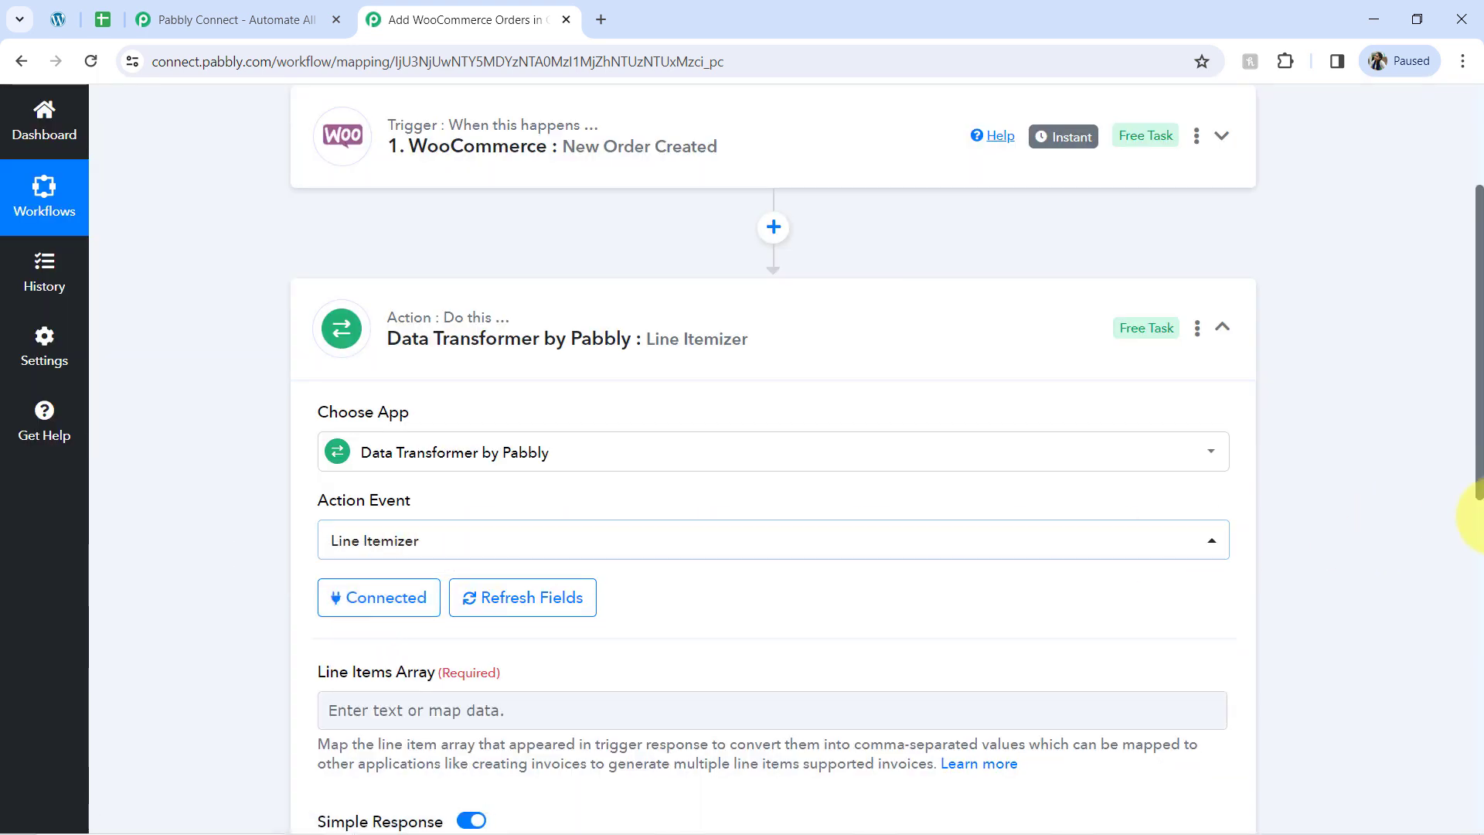
drag(1477, 412, 1468, 572)
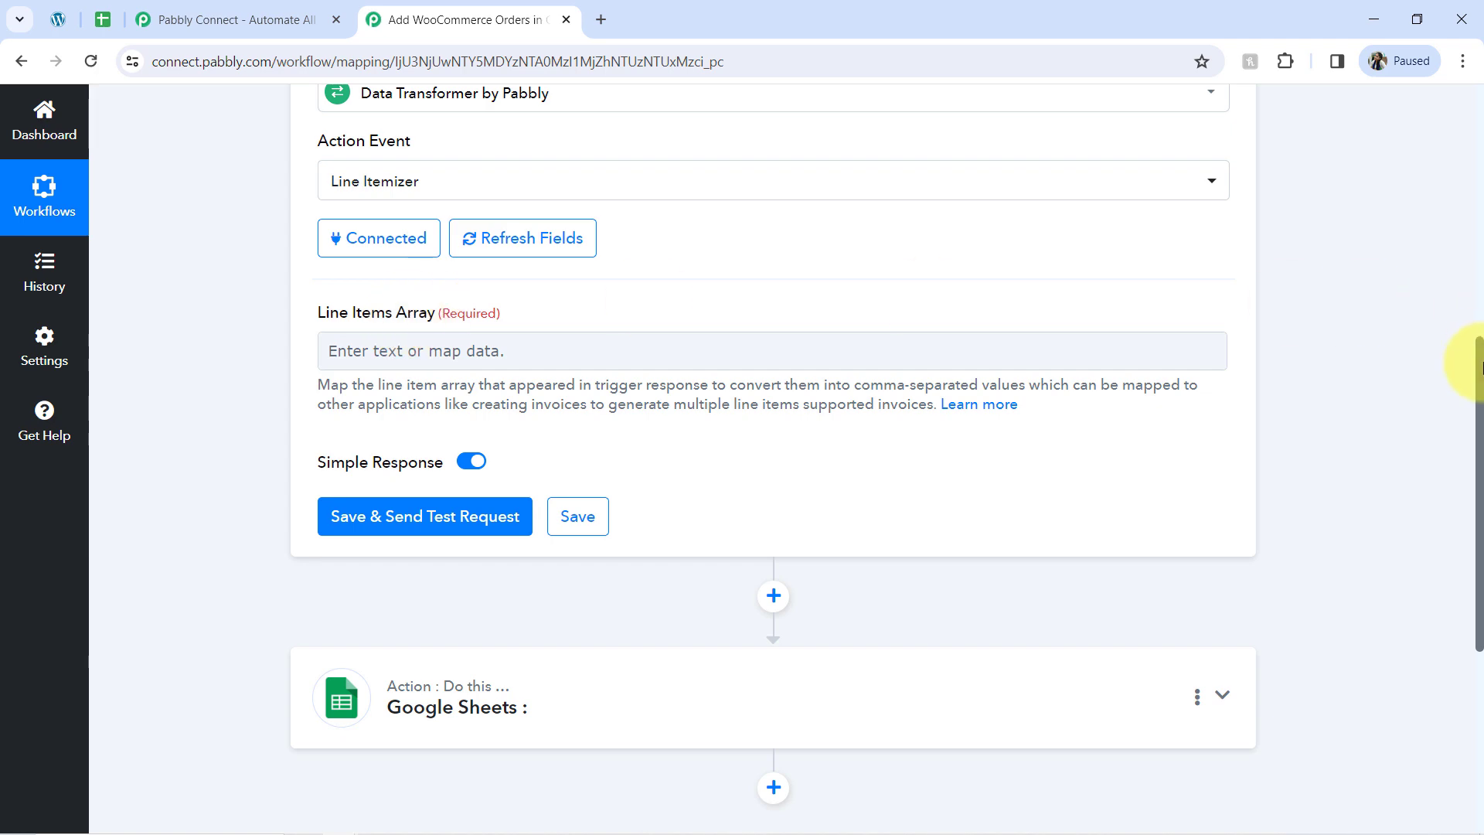
drag(1479, 373, 1448, 182)
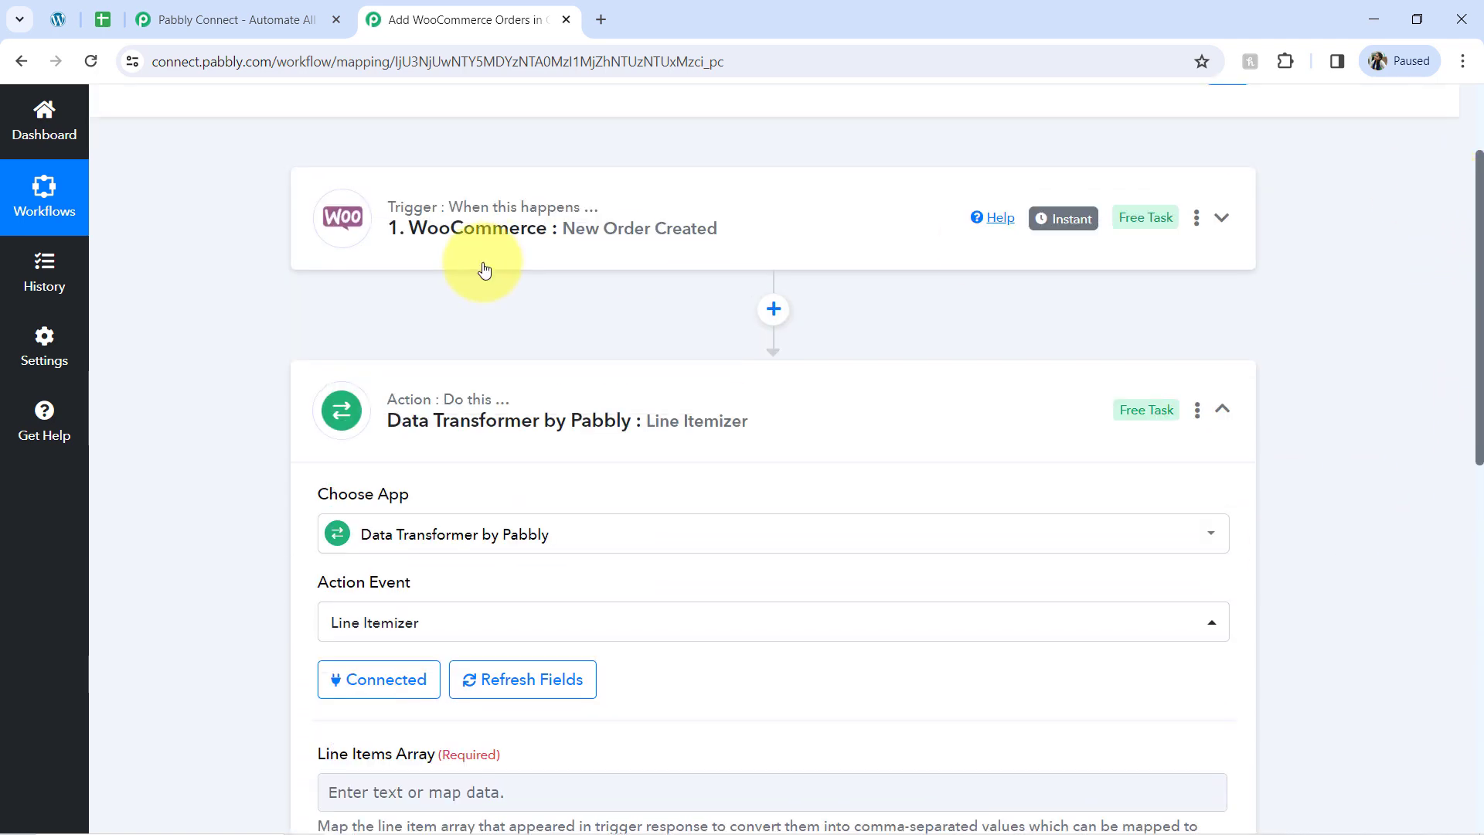
- Review the first product in the WooCommerce trigger's Line Items data, then reopen the Data Transformer step
click(501, 249)
scroll(1457, 225, up, 3)
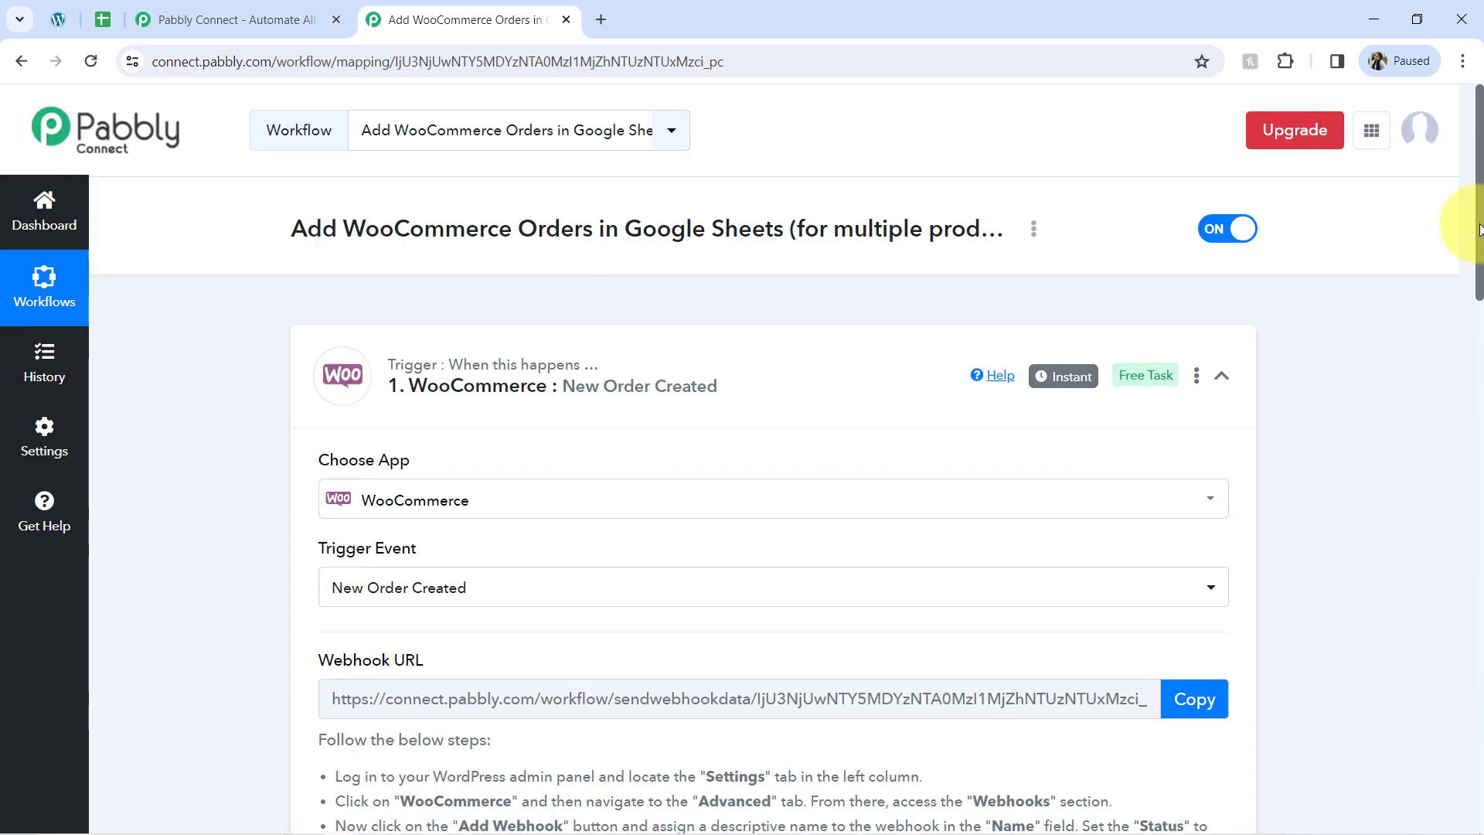
drag(1479, 274, 1105, 548)
drag(846, 335, 1003, 549)
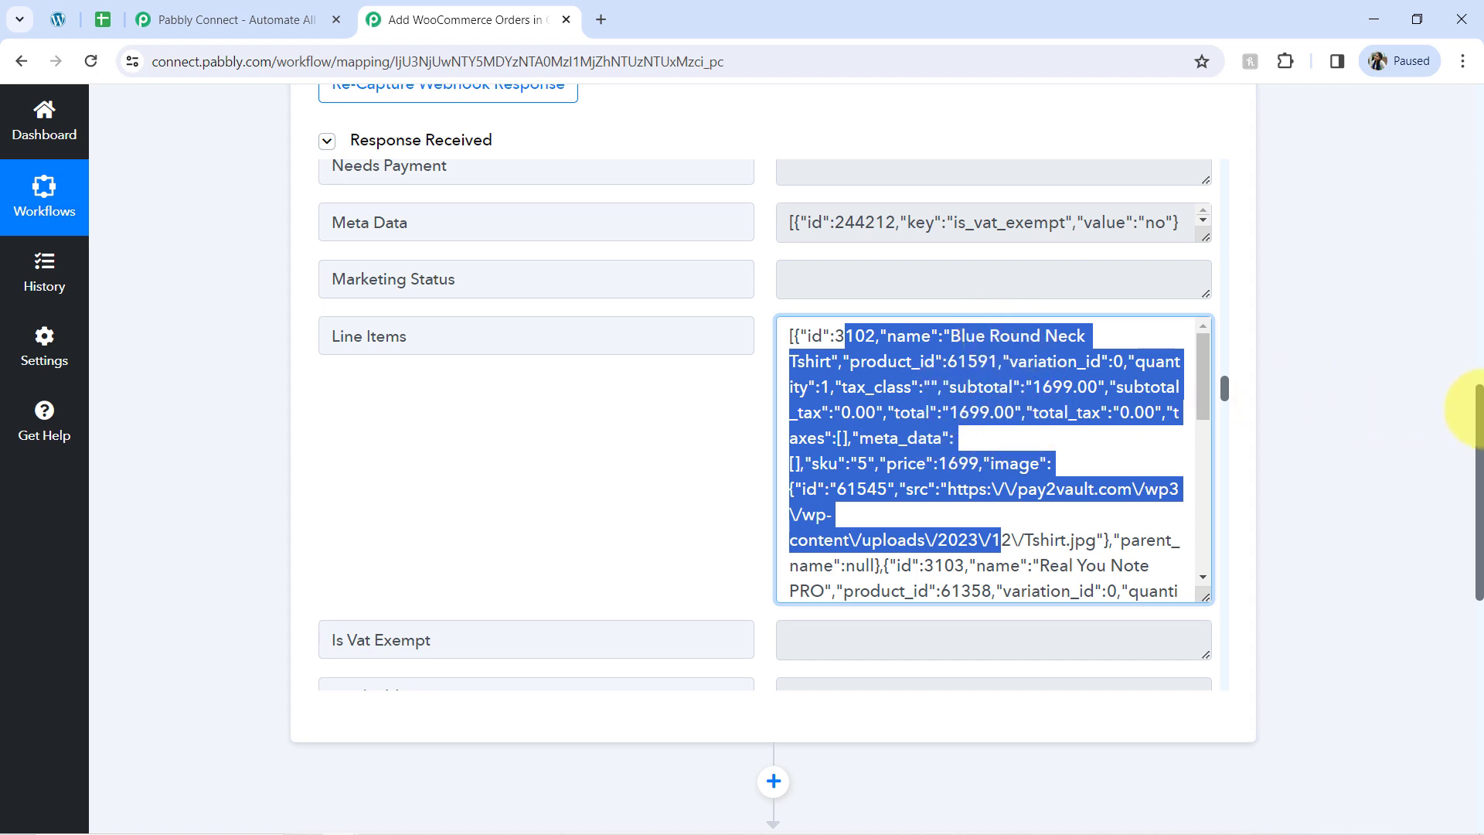
drag(1476, 409, 1474, 561)
click(583, 313)
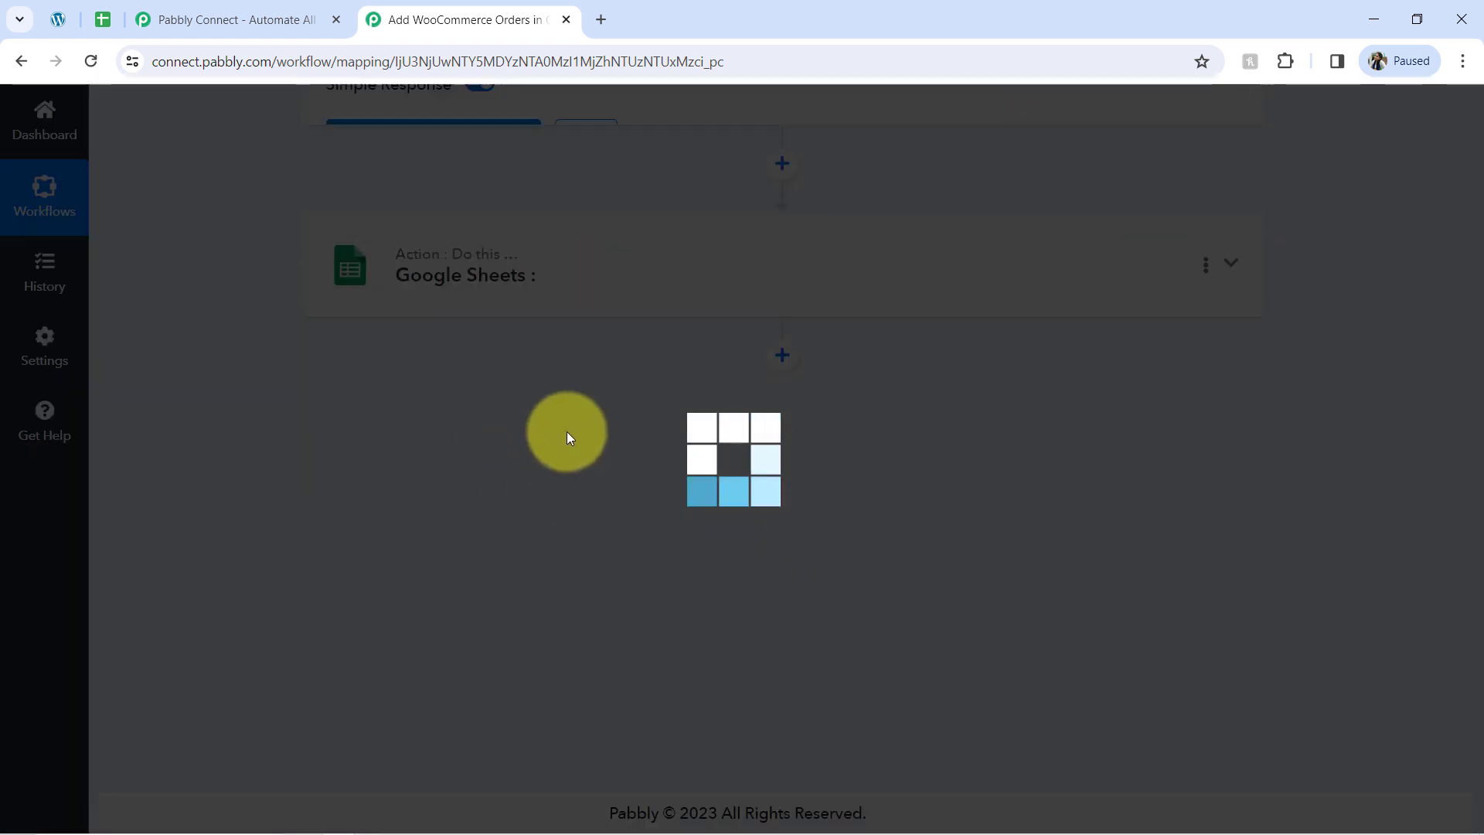
- Map the WooCommerce Line Items into Line Items Array and run a test request
click(371, 709)
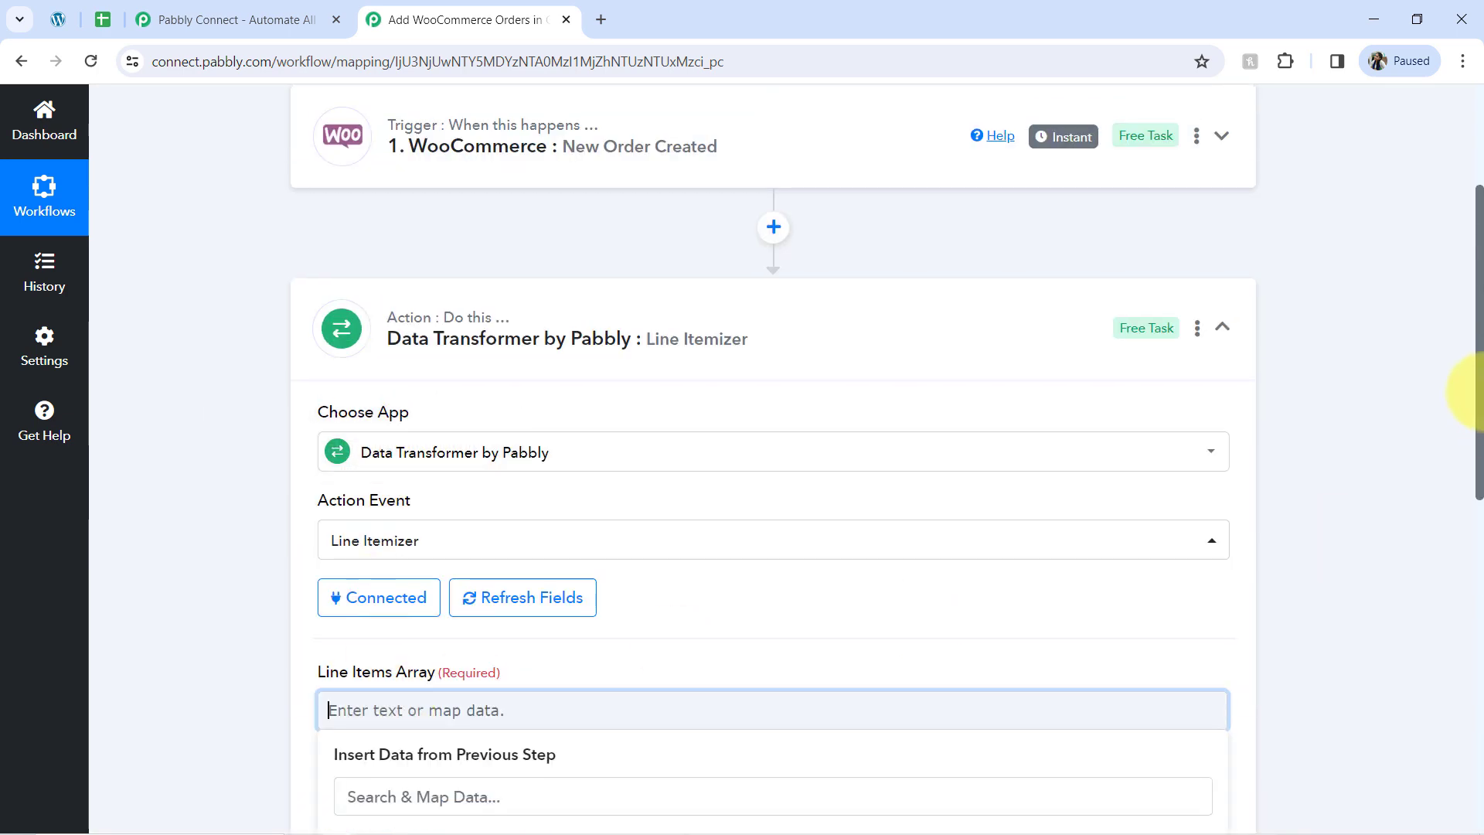
drag(1477, 368, 1478, 560)
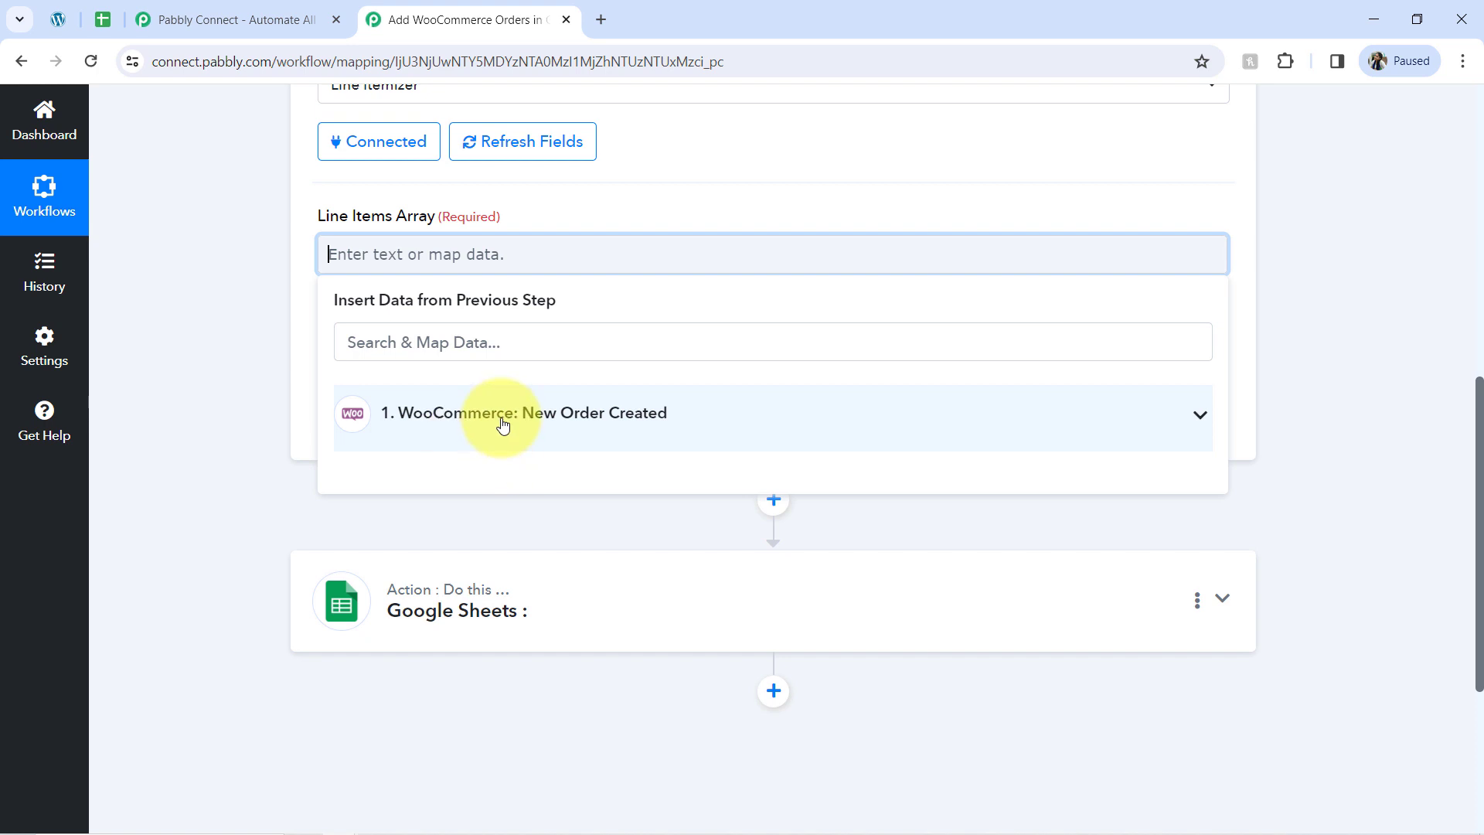
click(500, 415)
click(404, 331)
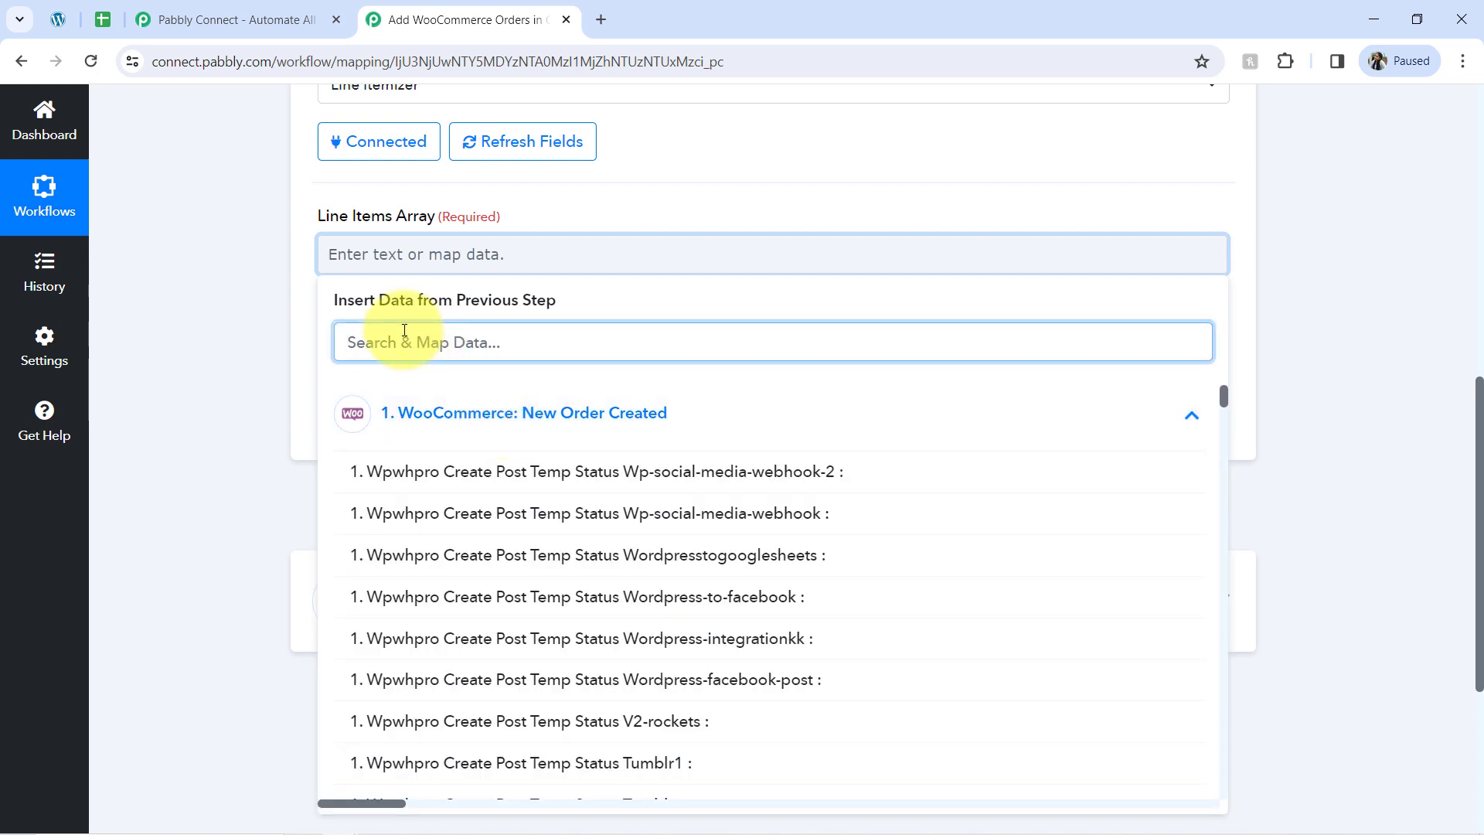
text(line i)
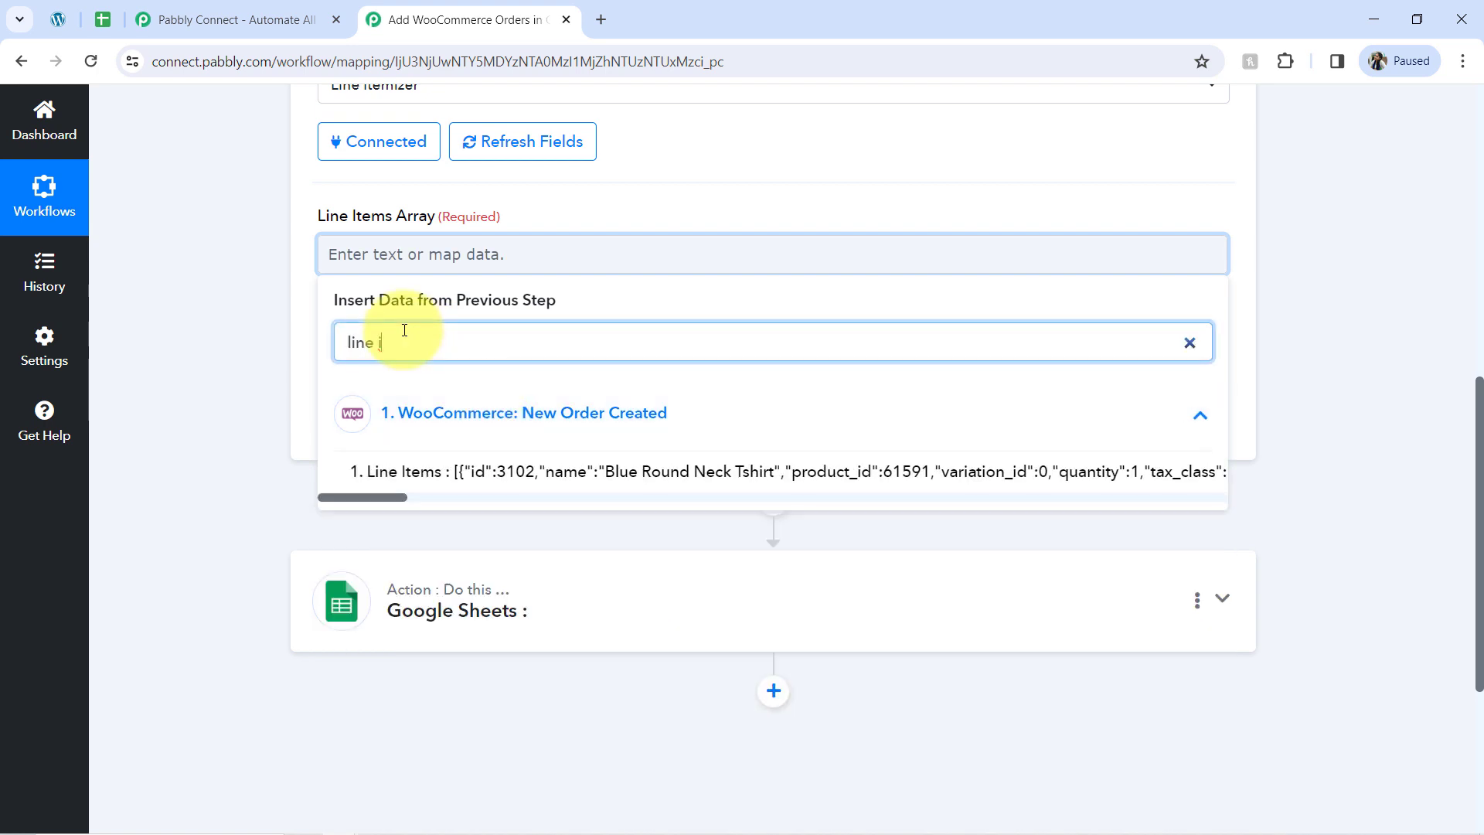
click(517, 489)
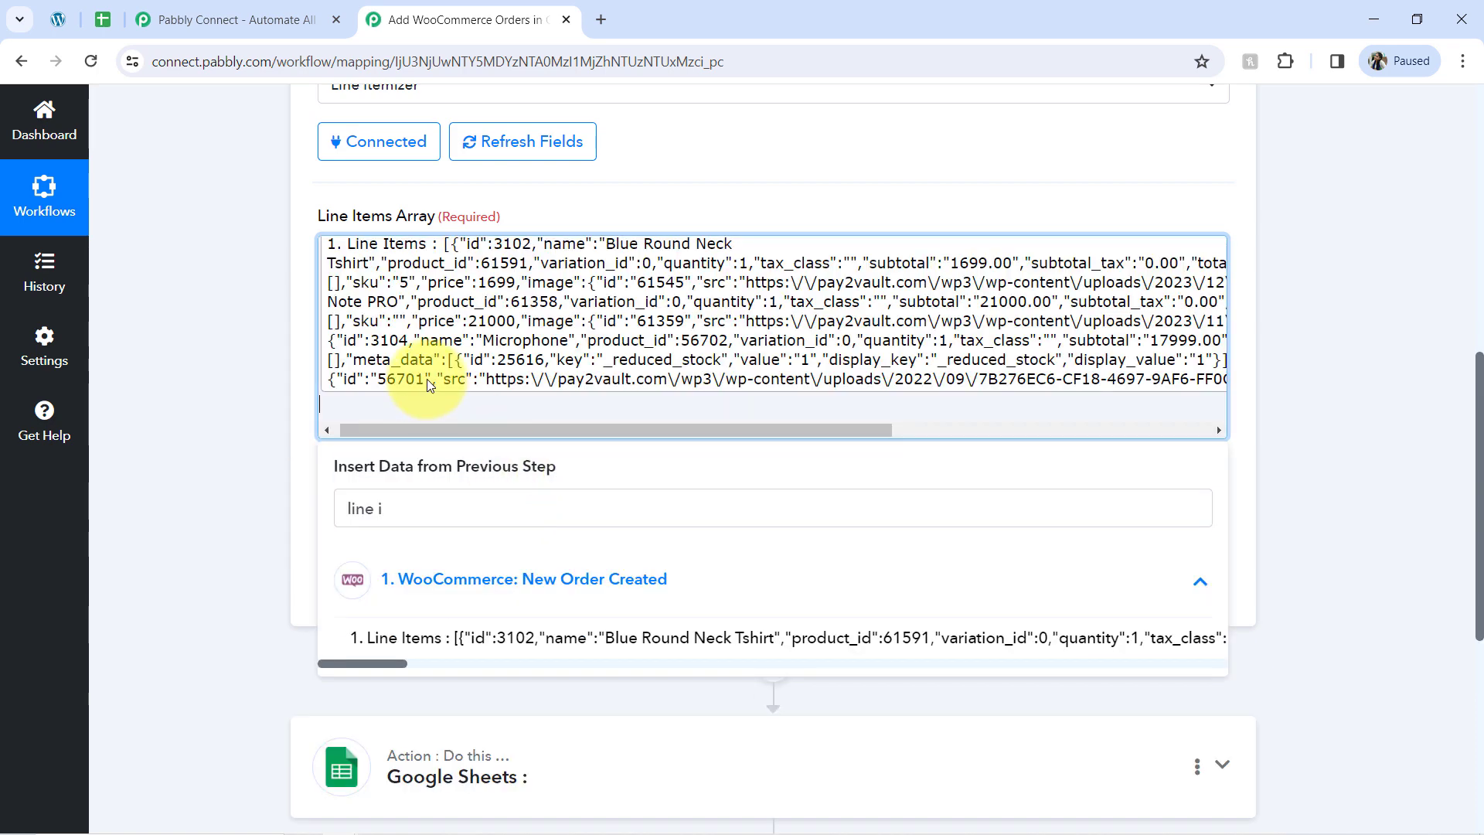
click(253, 487)
click(388, 606)
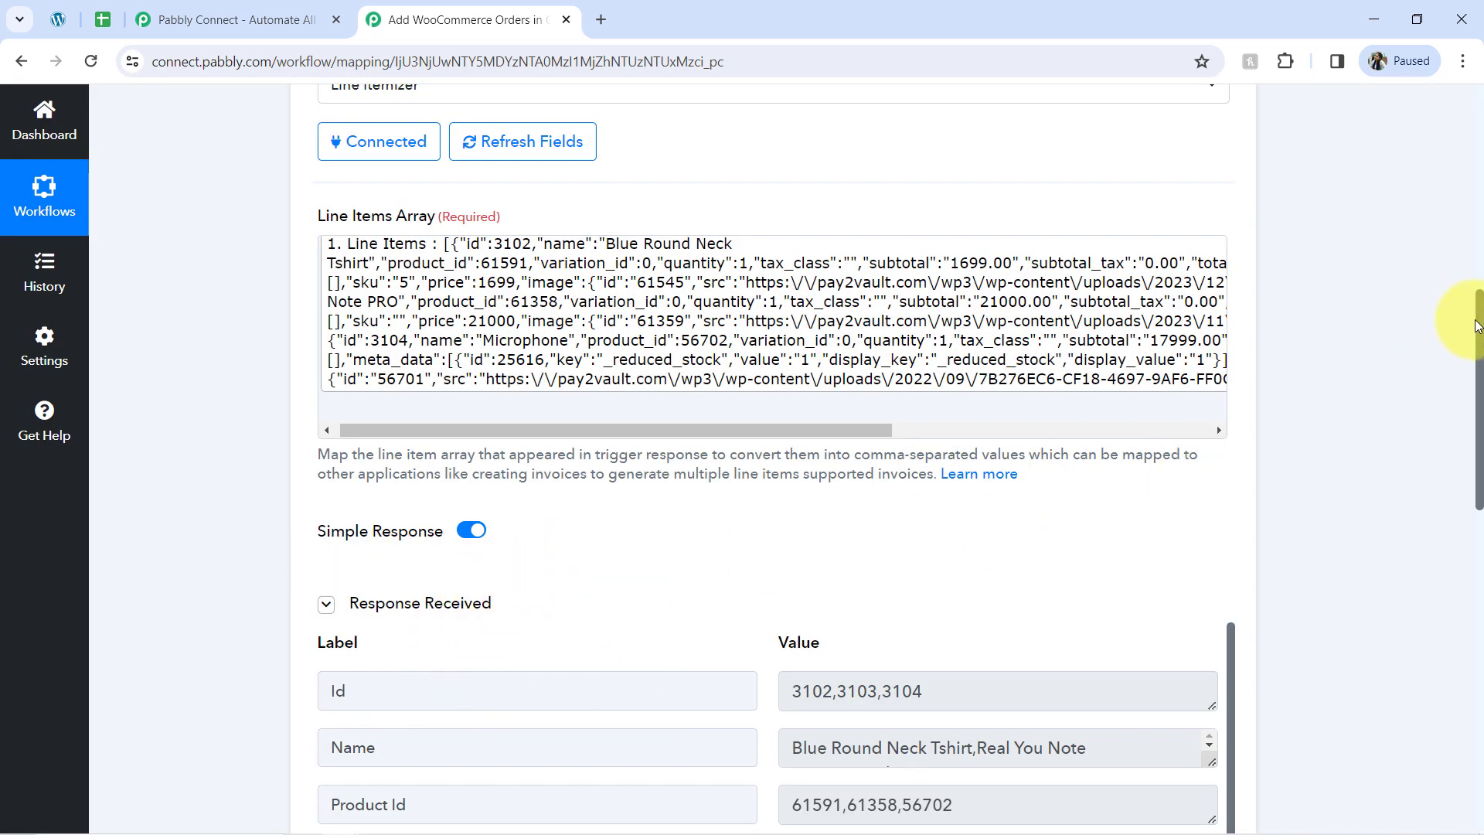
drag(1479, 325, 1477, 456)
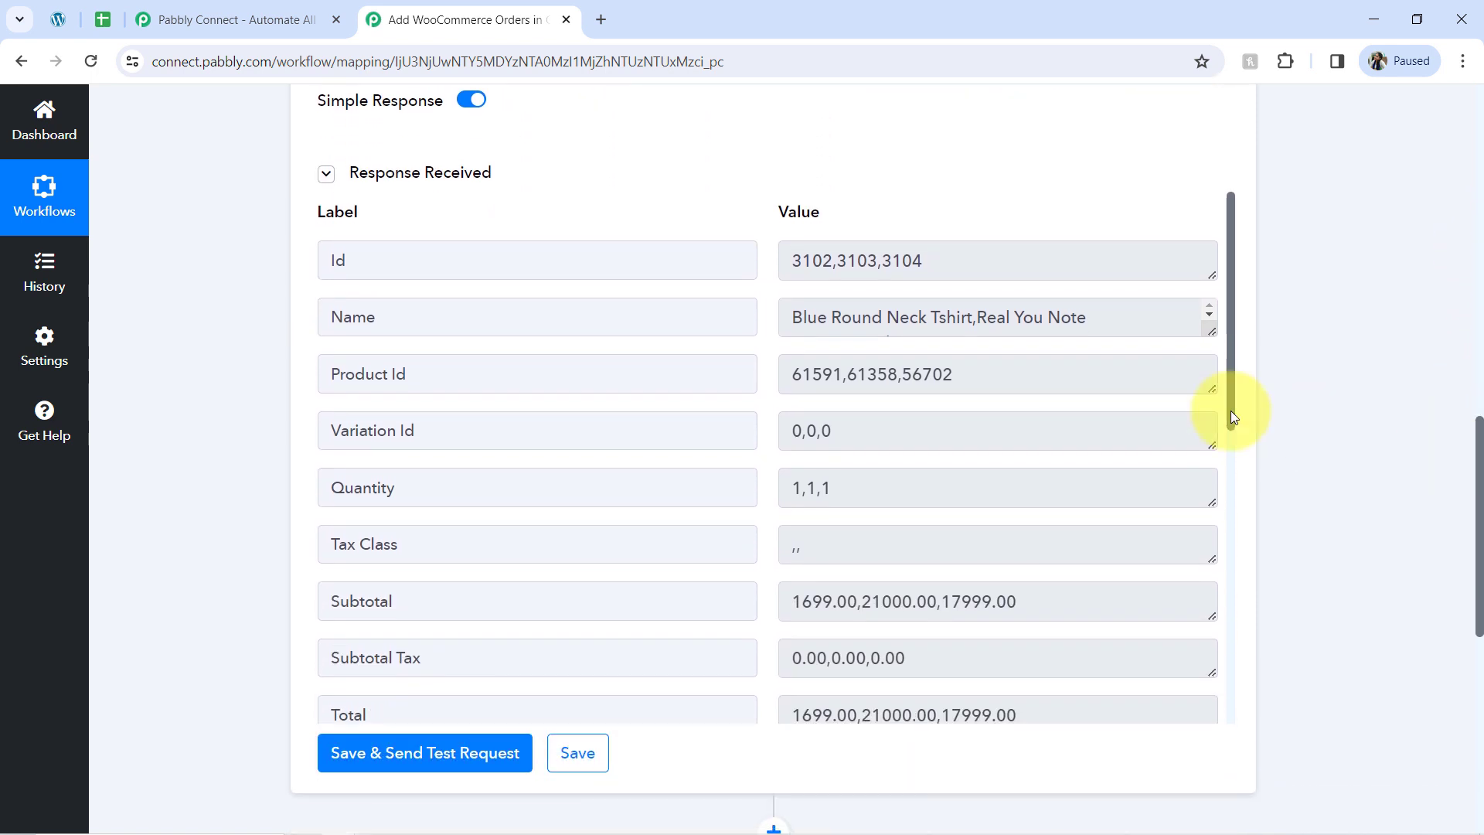
drag(811, 258, 948, 345)
drag(832, 374, 978, 366)
drag(838, 431, 754, 431)
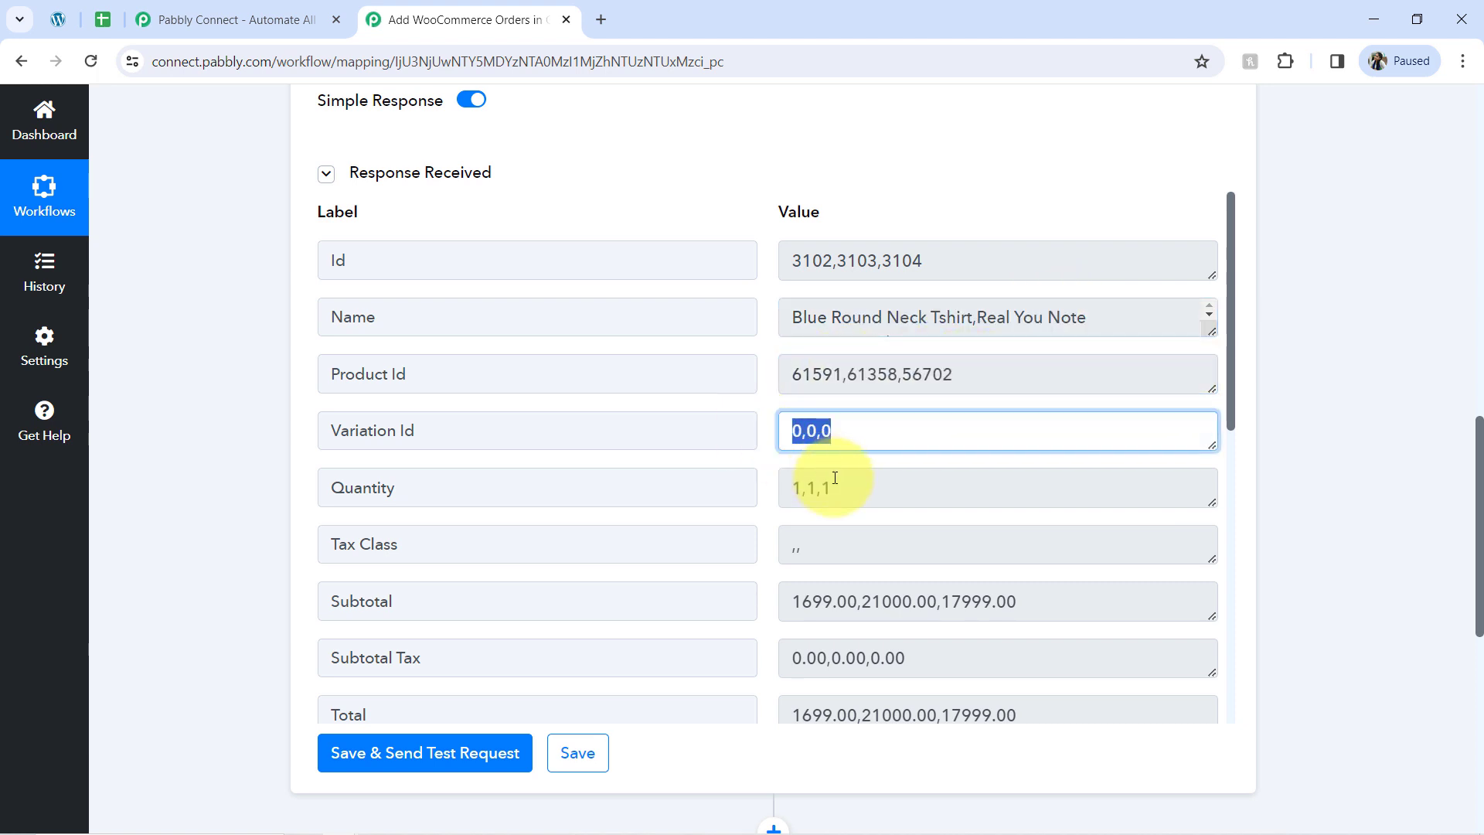
drag(842, 487, 776, 496)
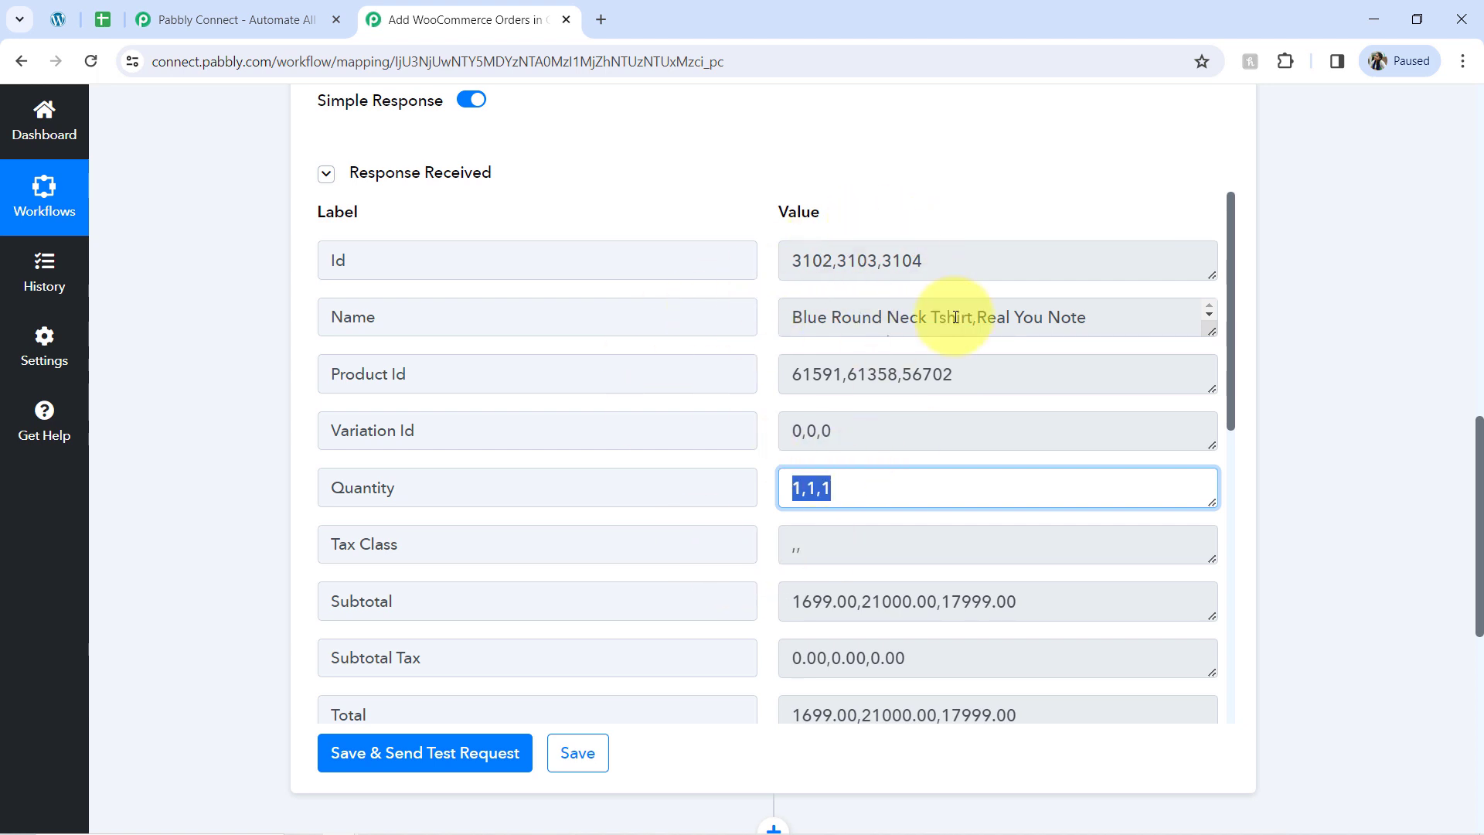
drag(928, 264, 854, 264)
drag(939, 317, 844, 318)
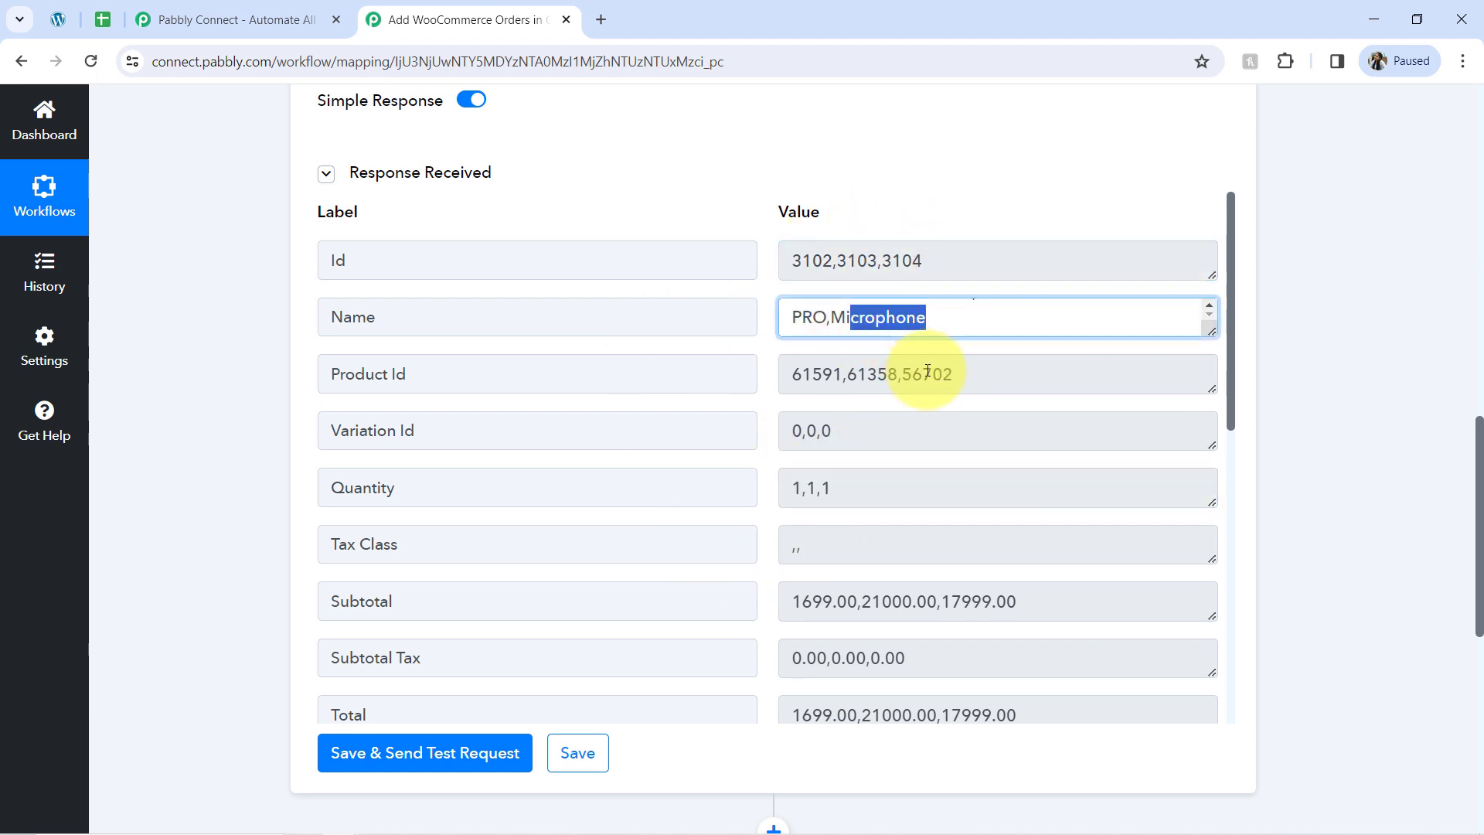
drag(922, 374, 864, 361)
click(110, 24)
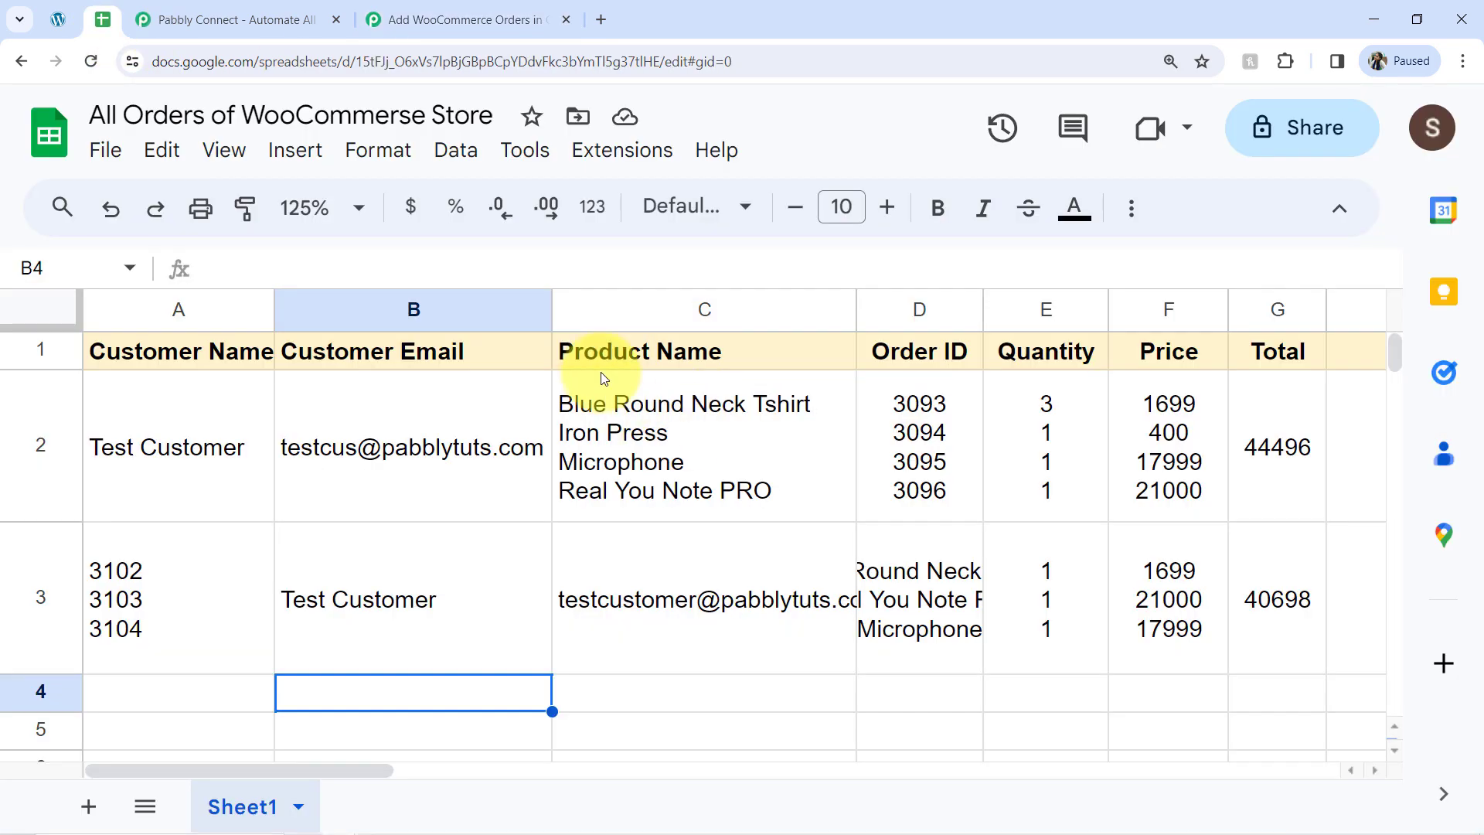
click(402, 19)
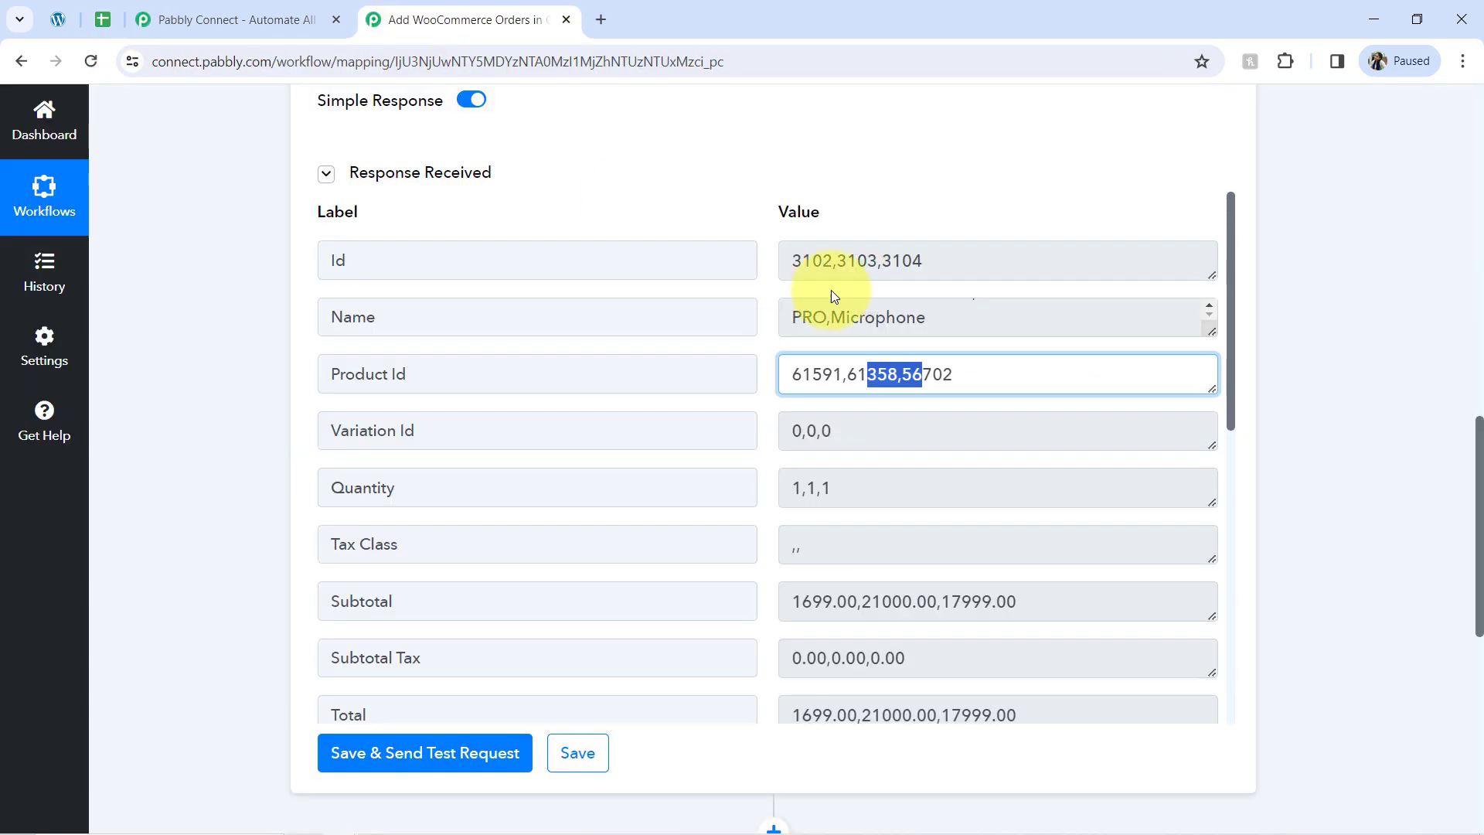
click(891, 263)
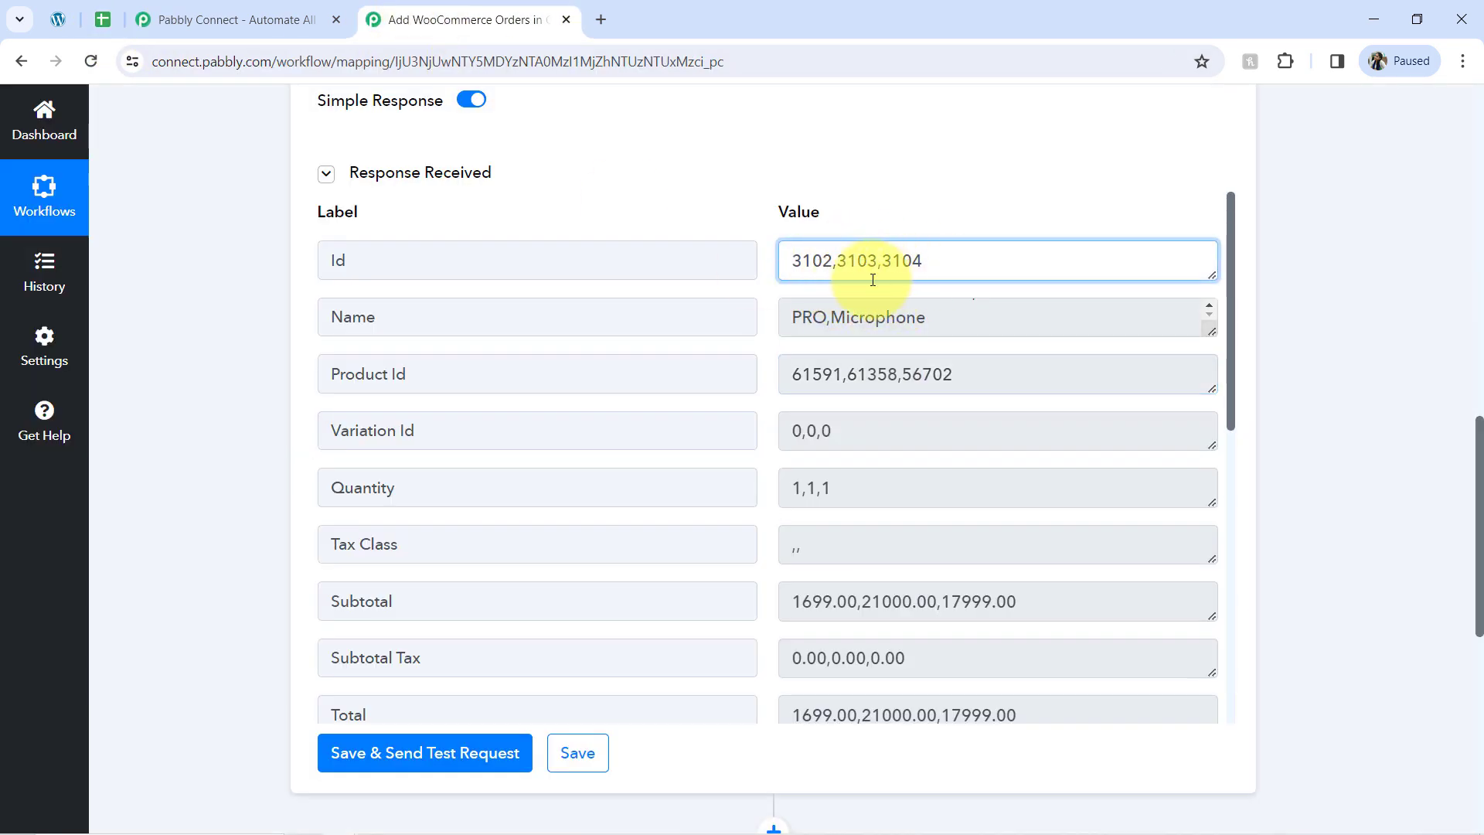
drag(826, 267, 918, 266)
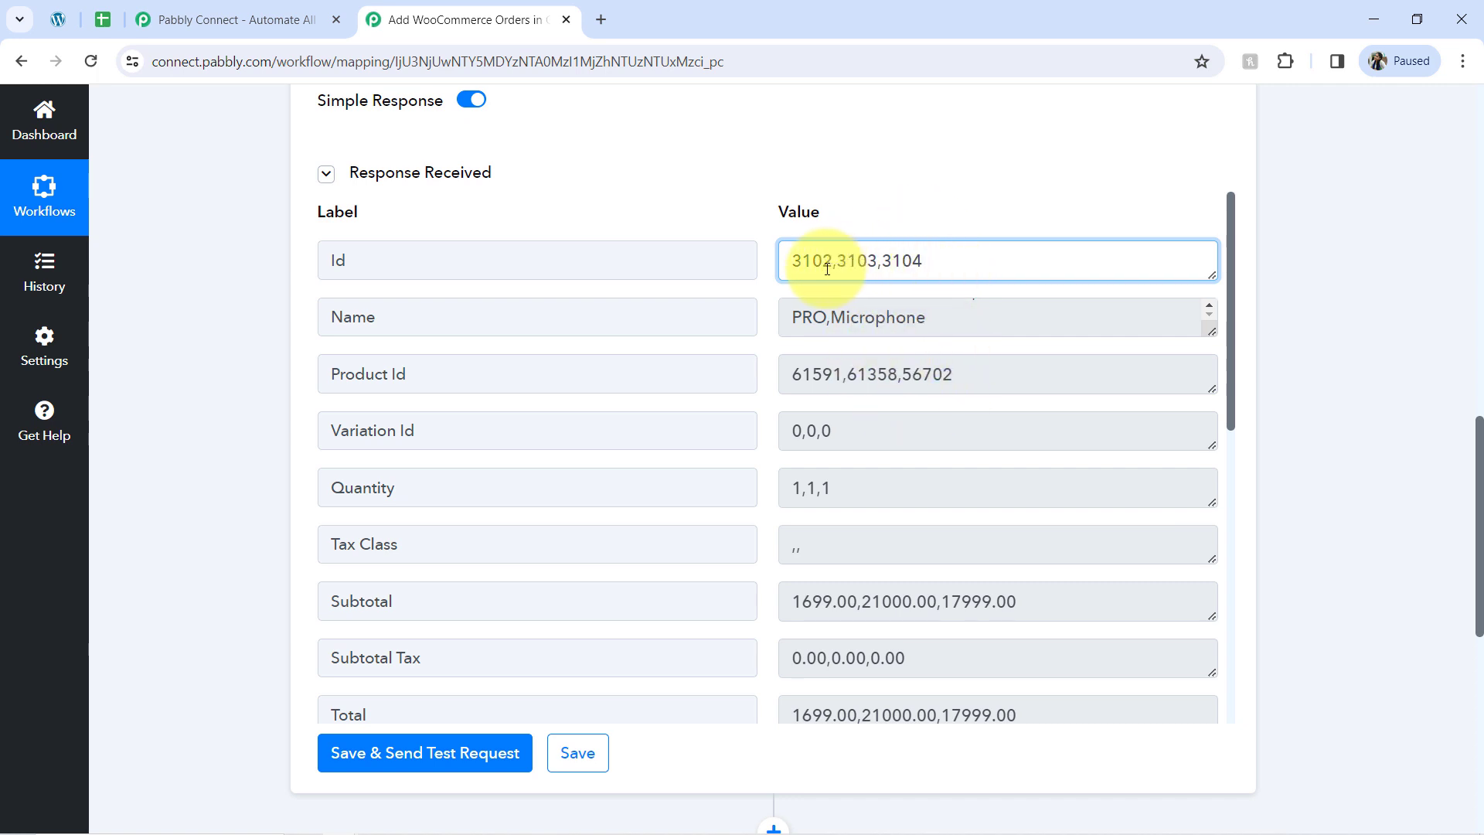
drag(849, 268, 935, 263)
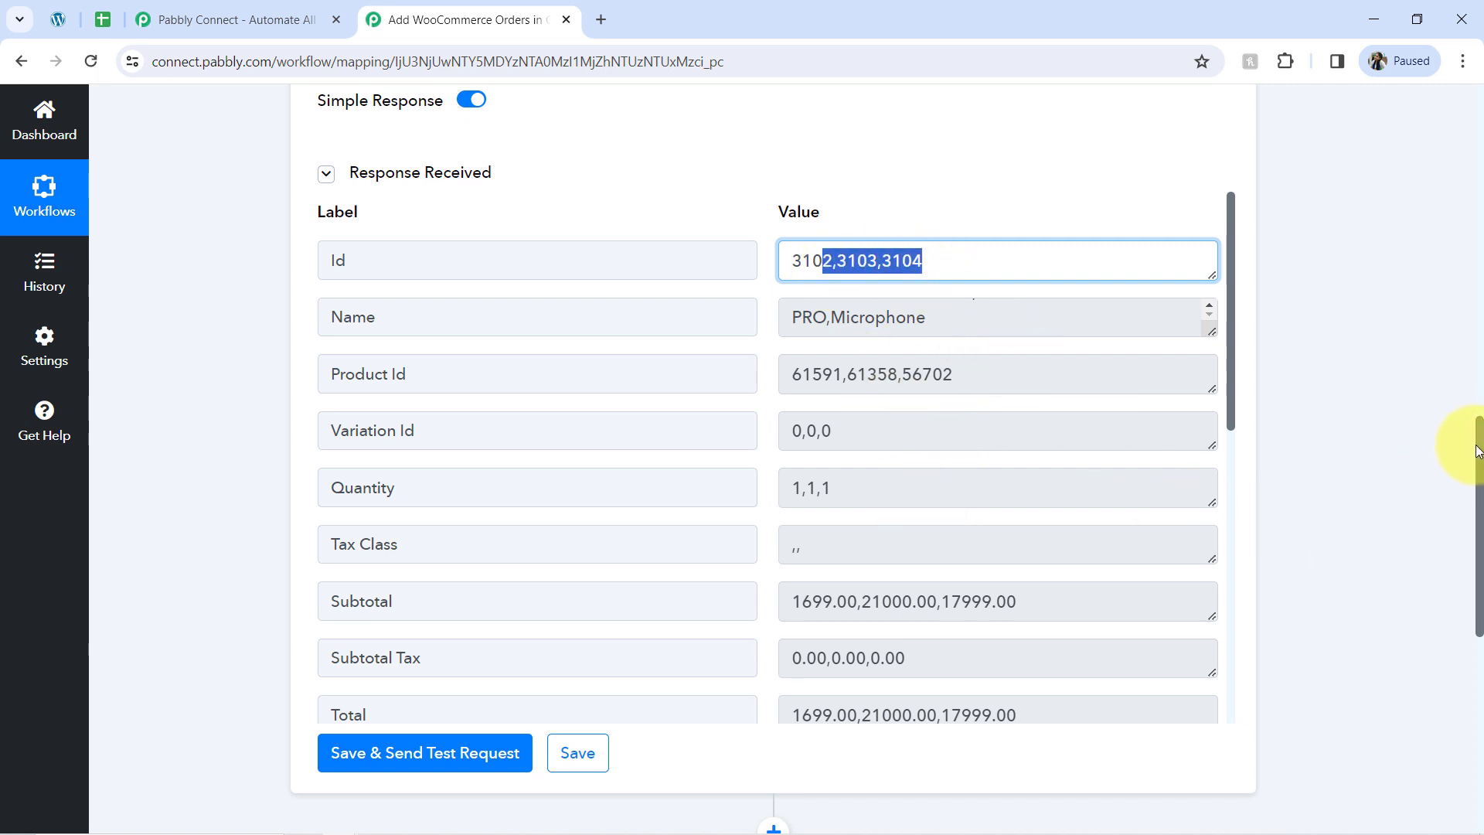
drag(1479, 456, 1477, 614)
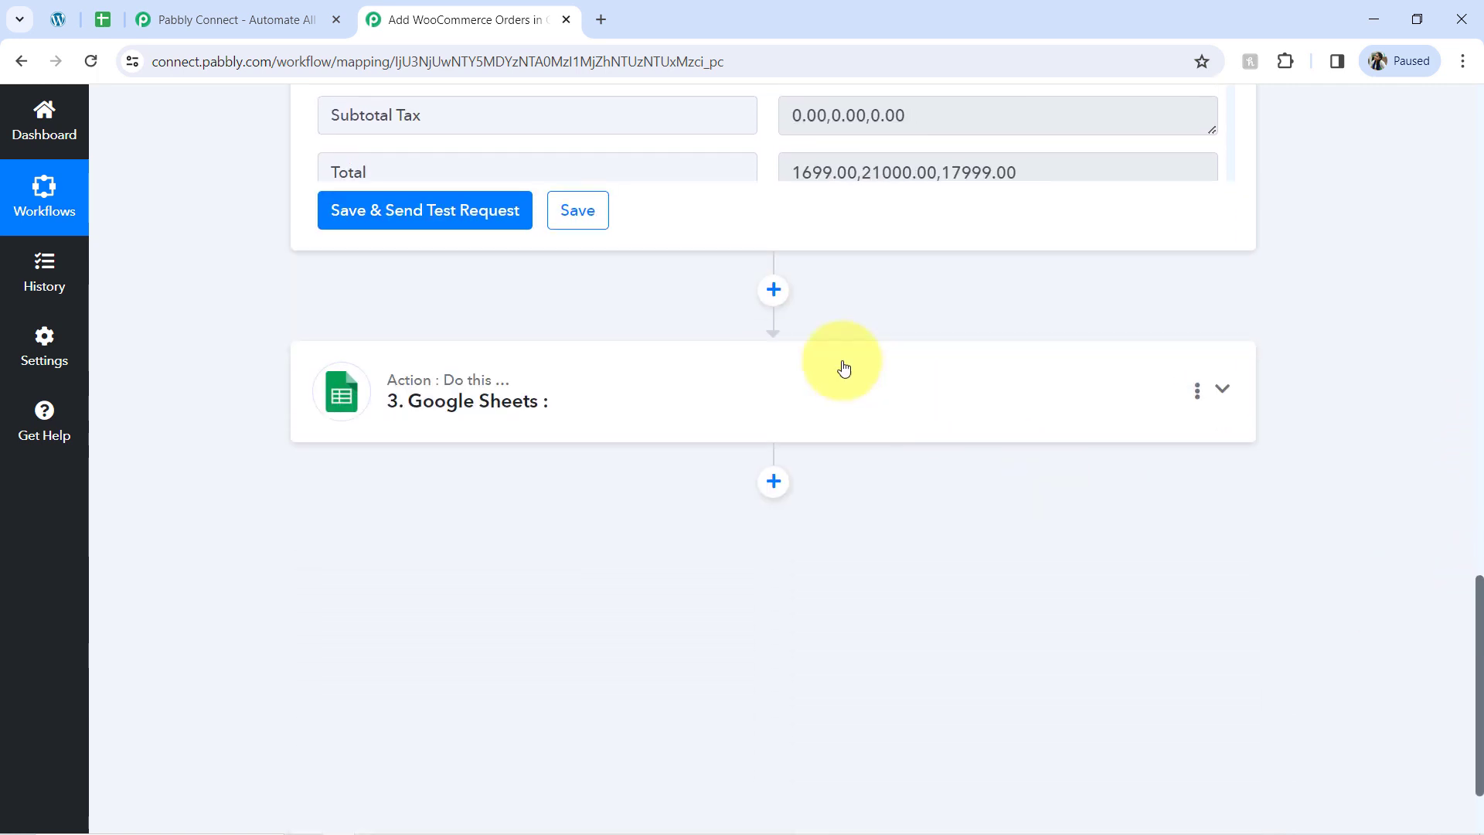
- Add a step after Line Itemizer using Text Formatter by Pabbly with the Replace Text event
click(775, 297)
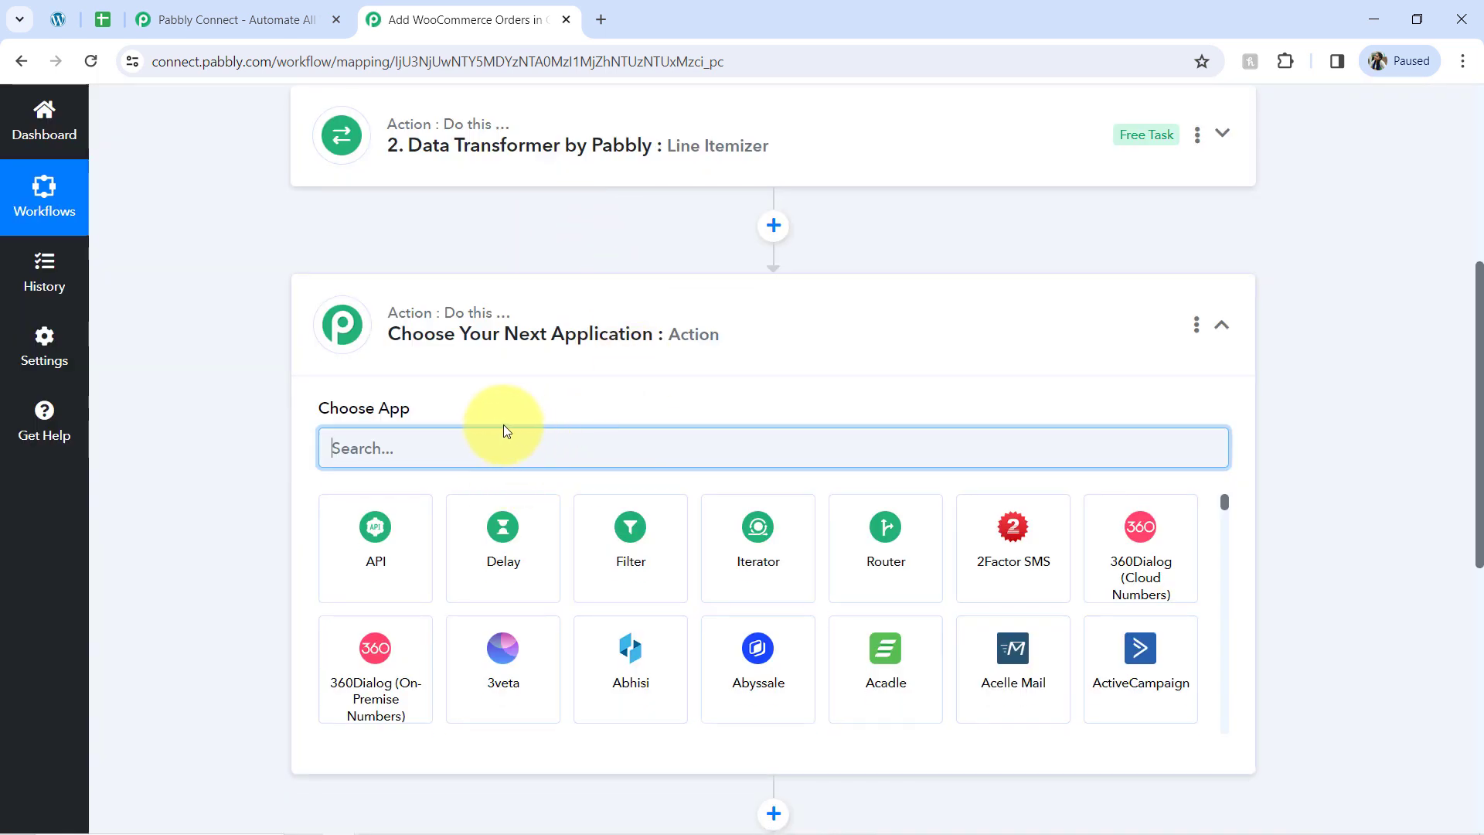
click(479, 449)
text(te)
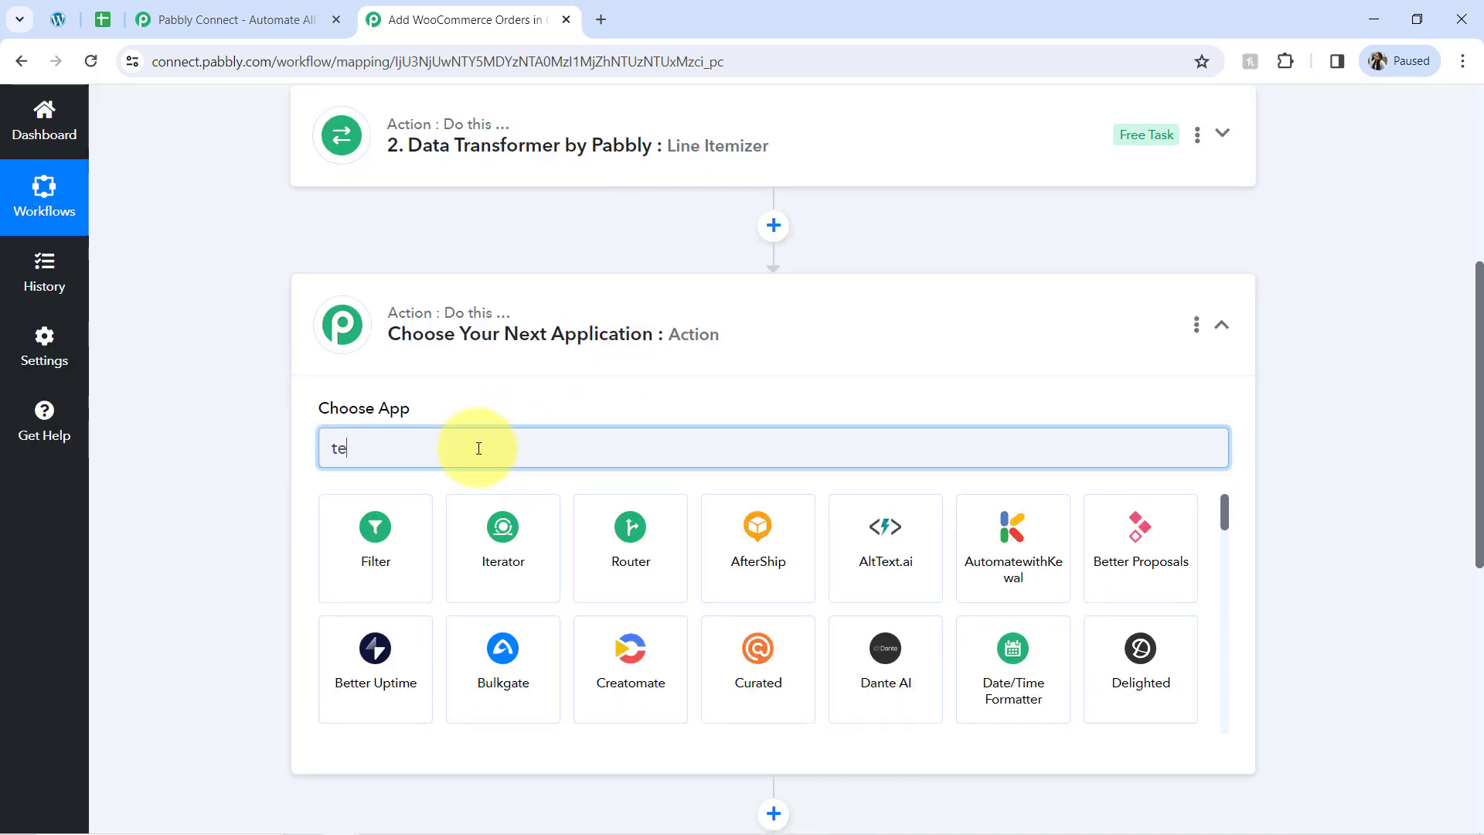
text(xt)
click(623, 563)
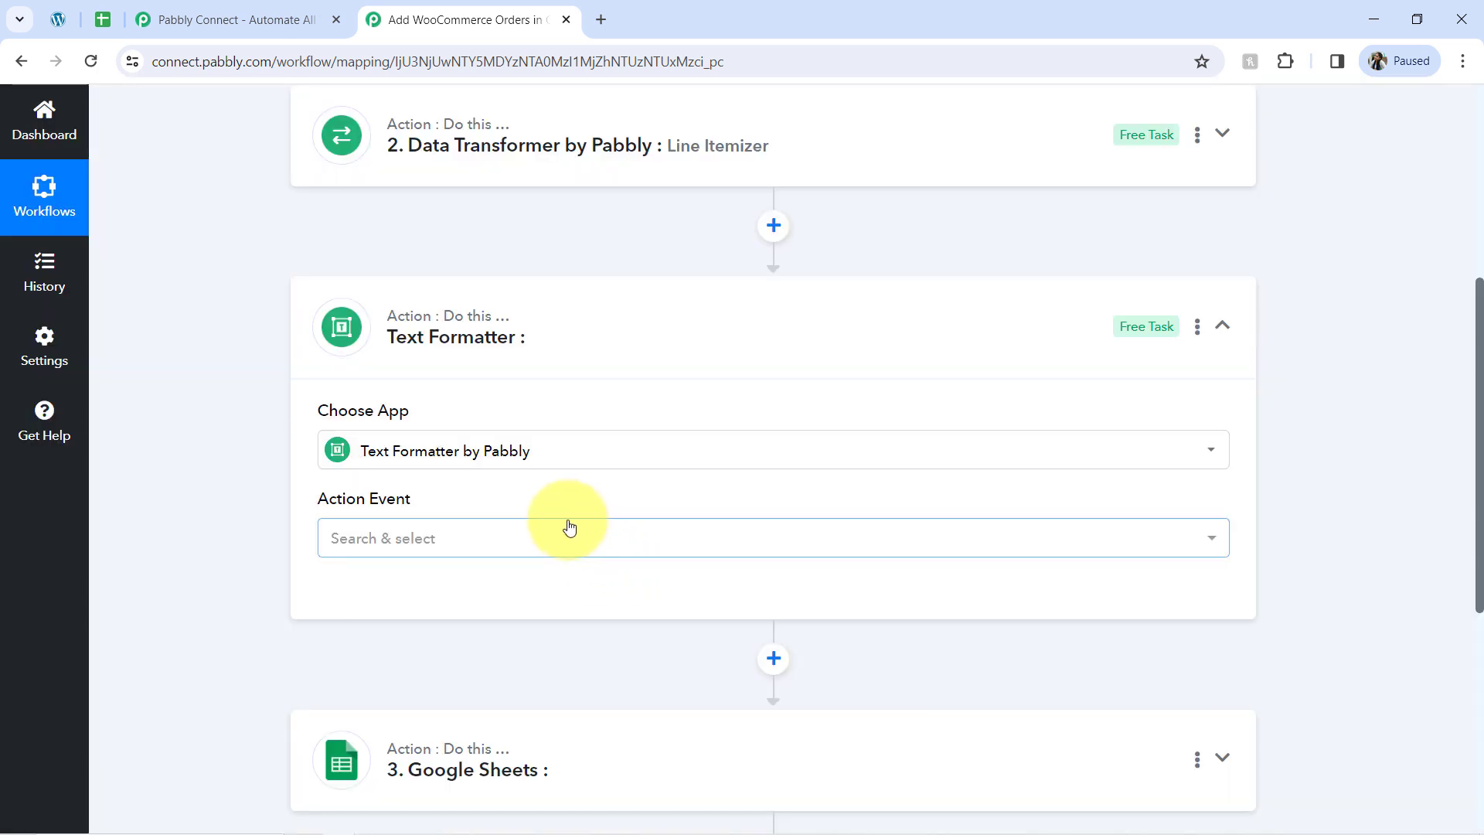
click(452, 551)
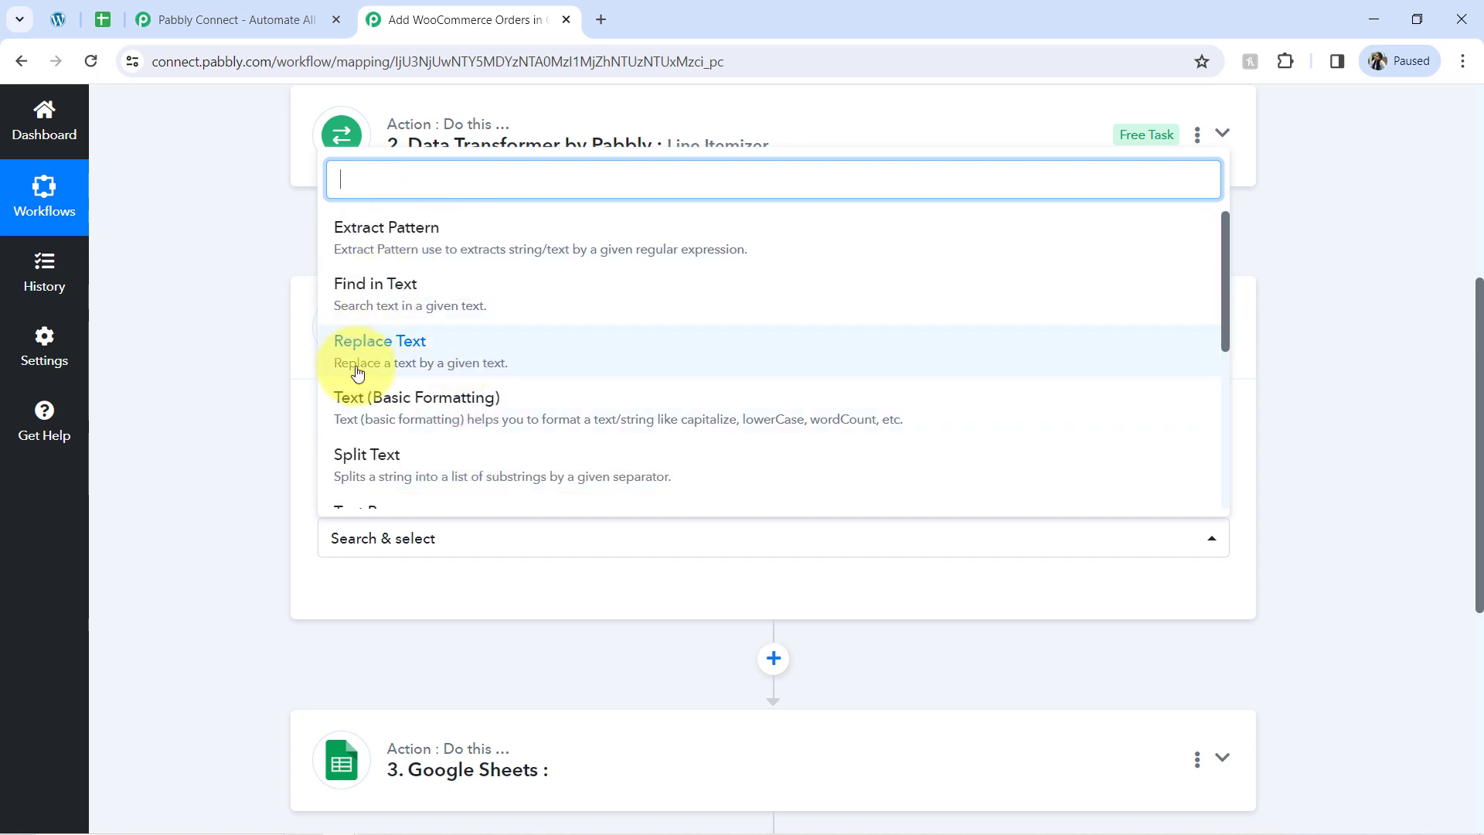
click(394, 357)
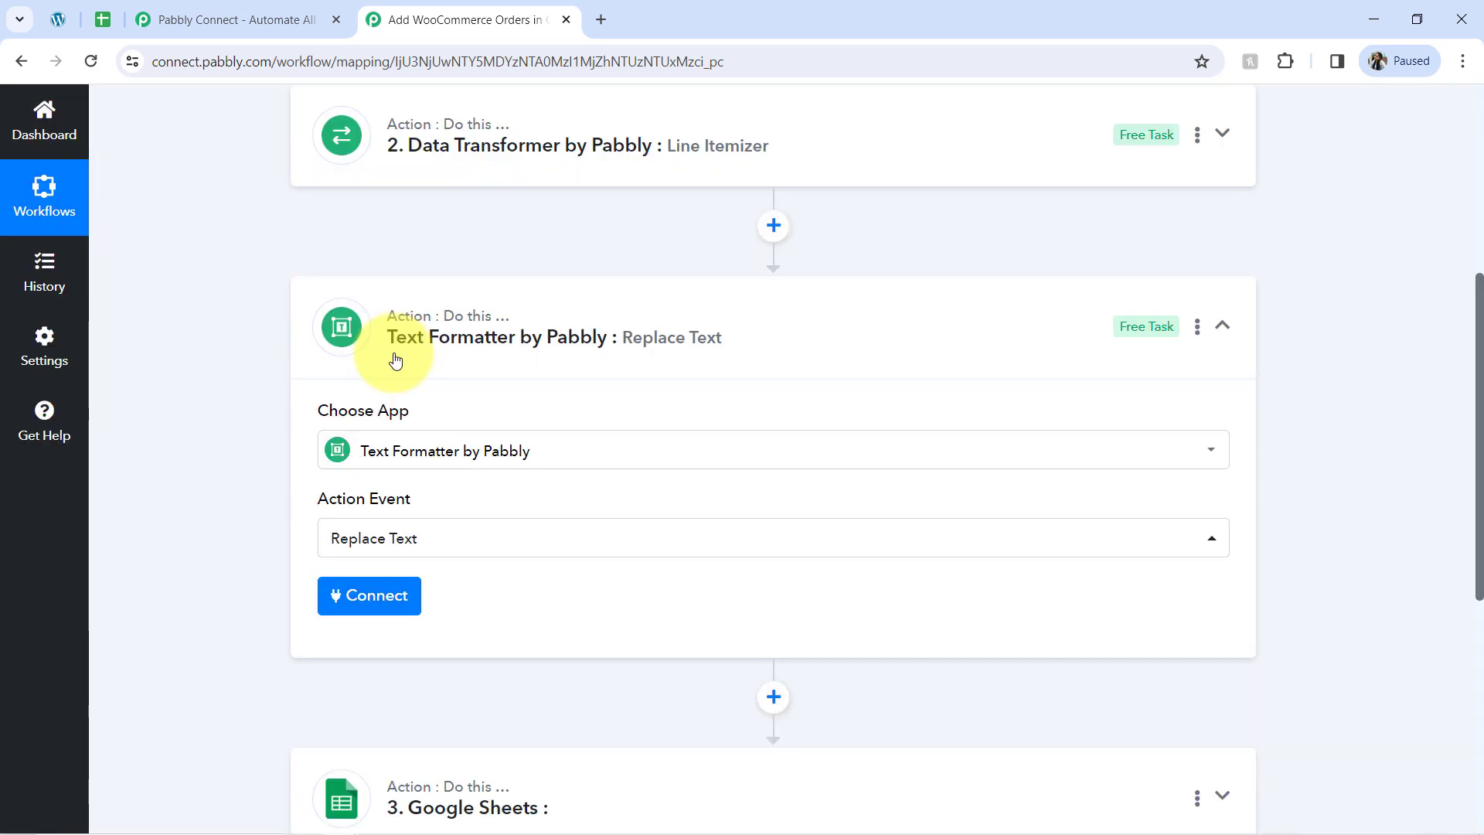
- Connect the Replace Text step and map the Line Itemizer's 2. Id into Text
click(354, 606)
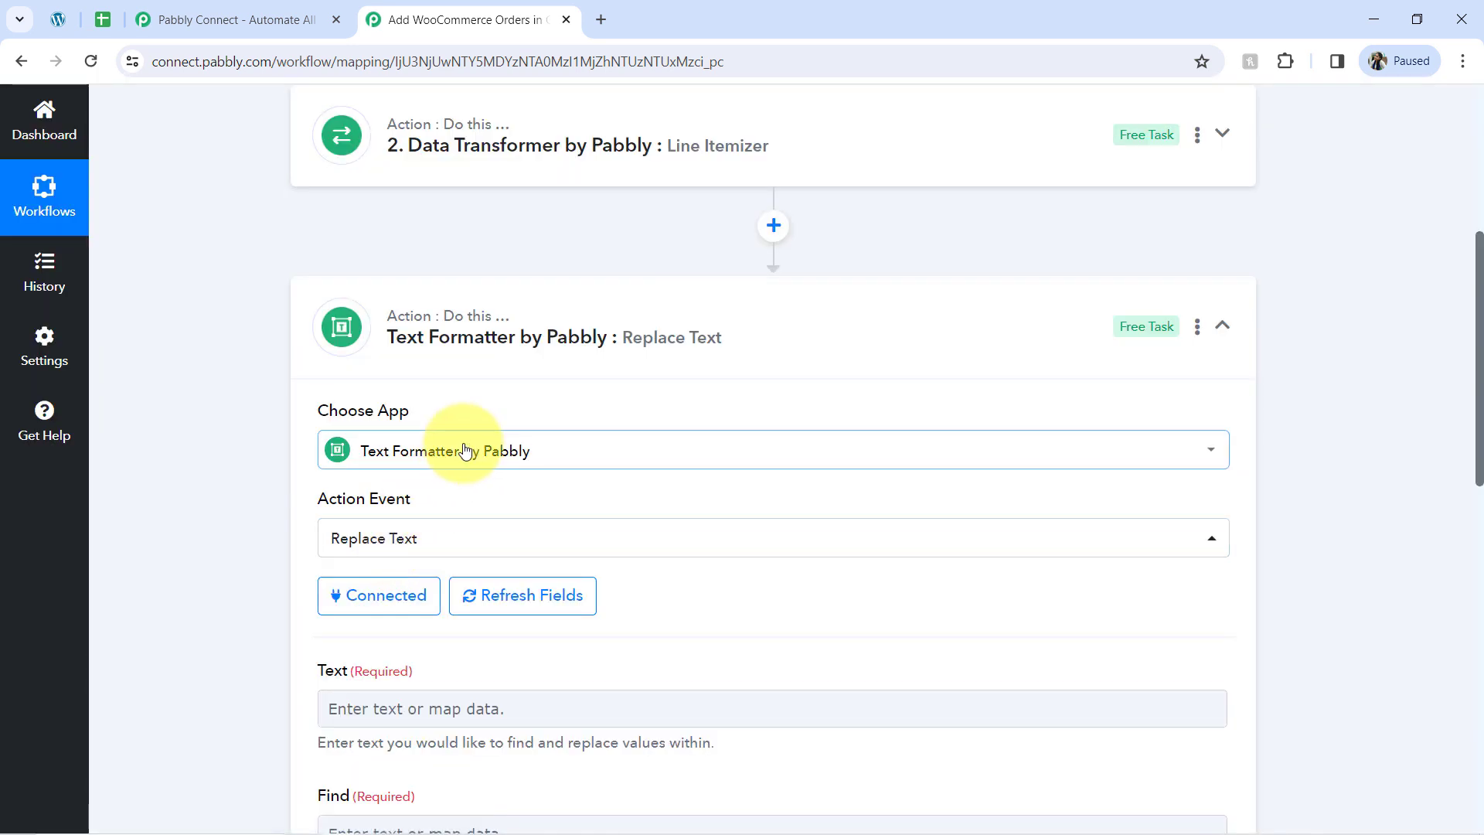
drag(1480, 306, 1467, 424)
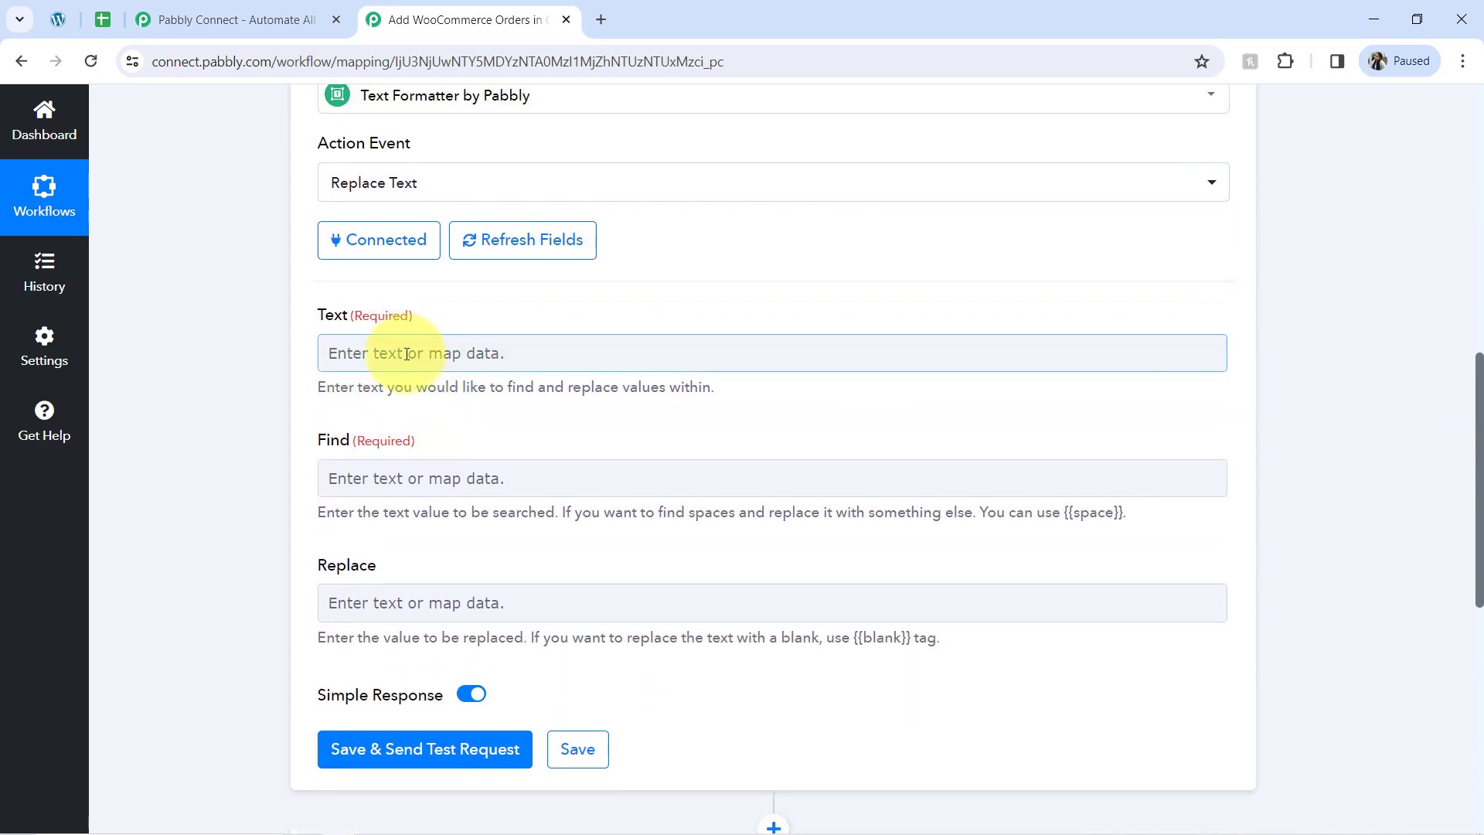
click(360, 346)
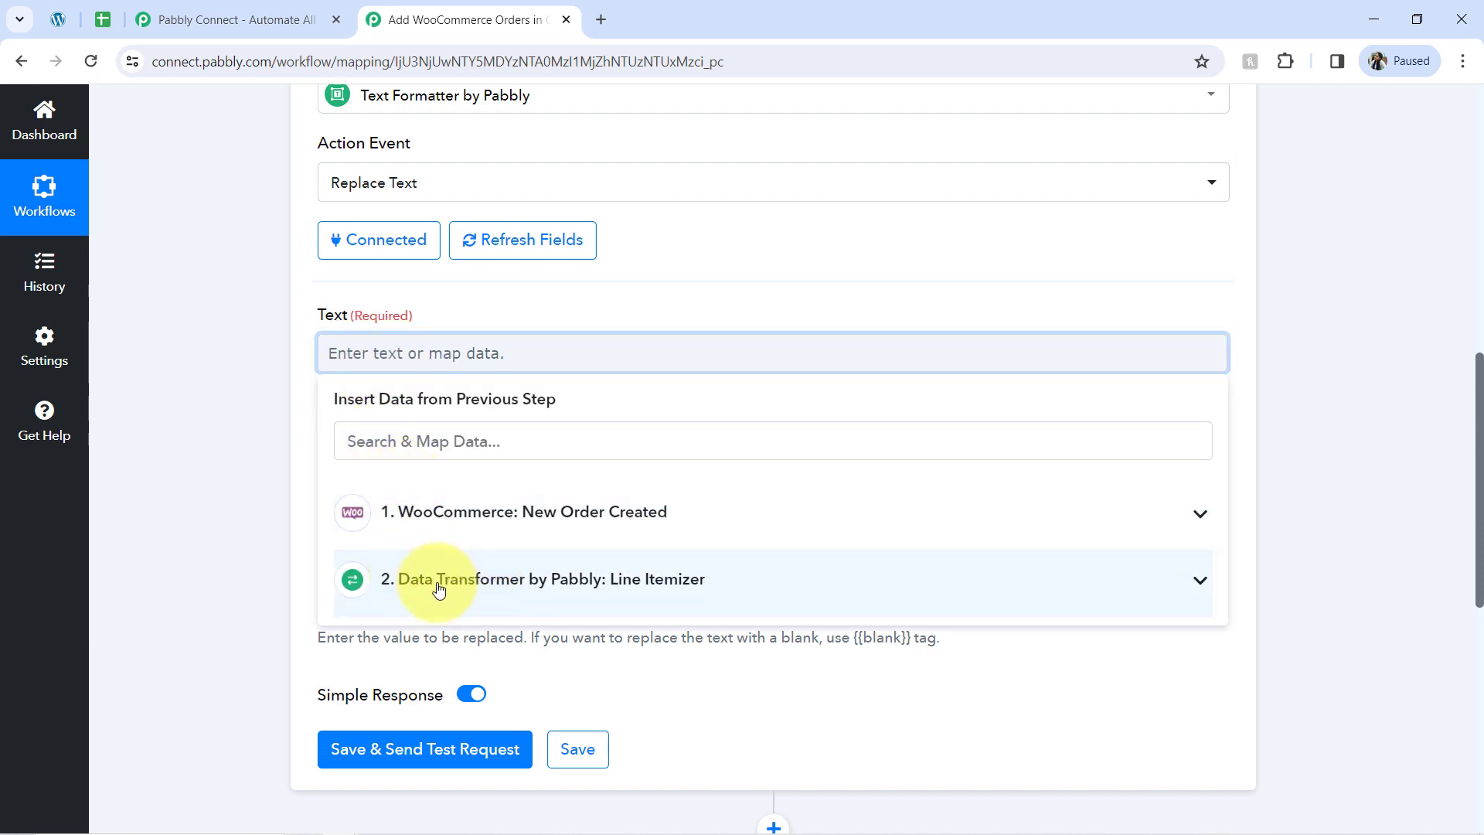
click(457, 597)
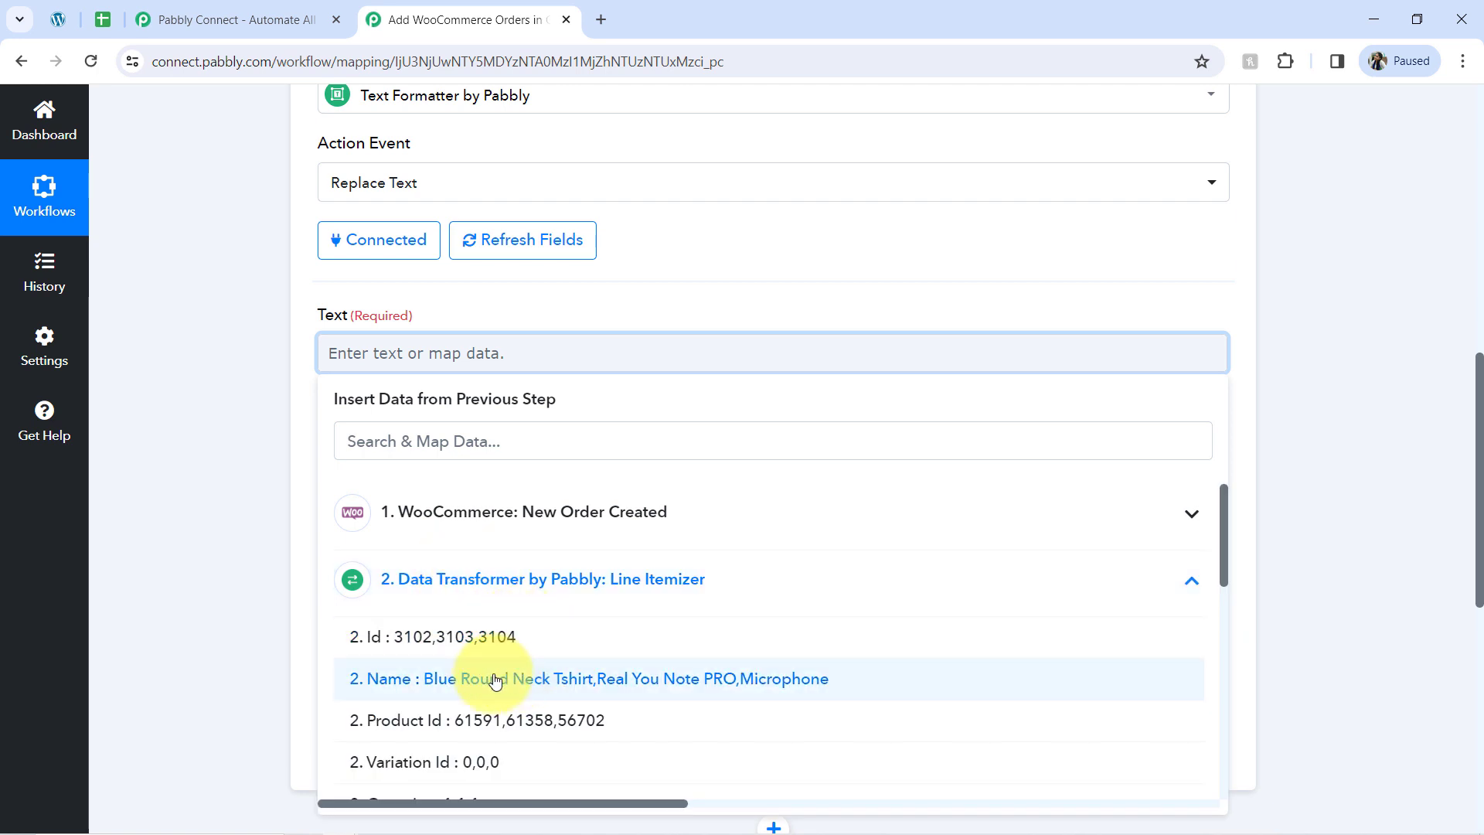
click(473, 636)
click(230, 363)
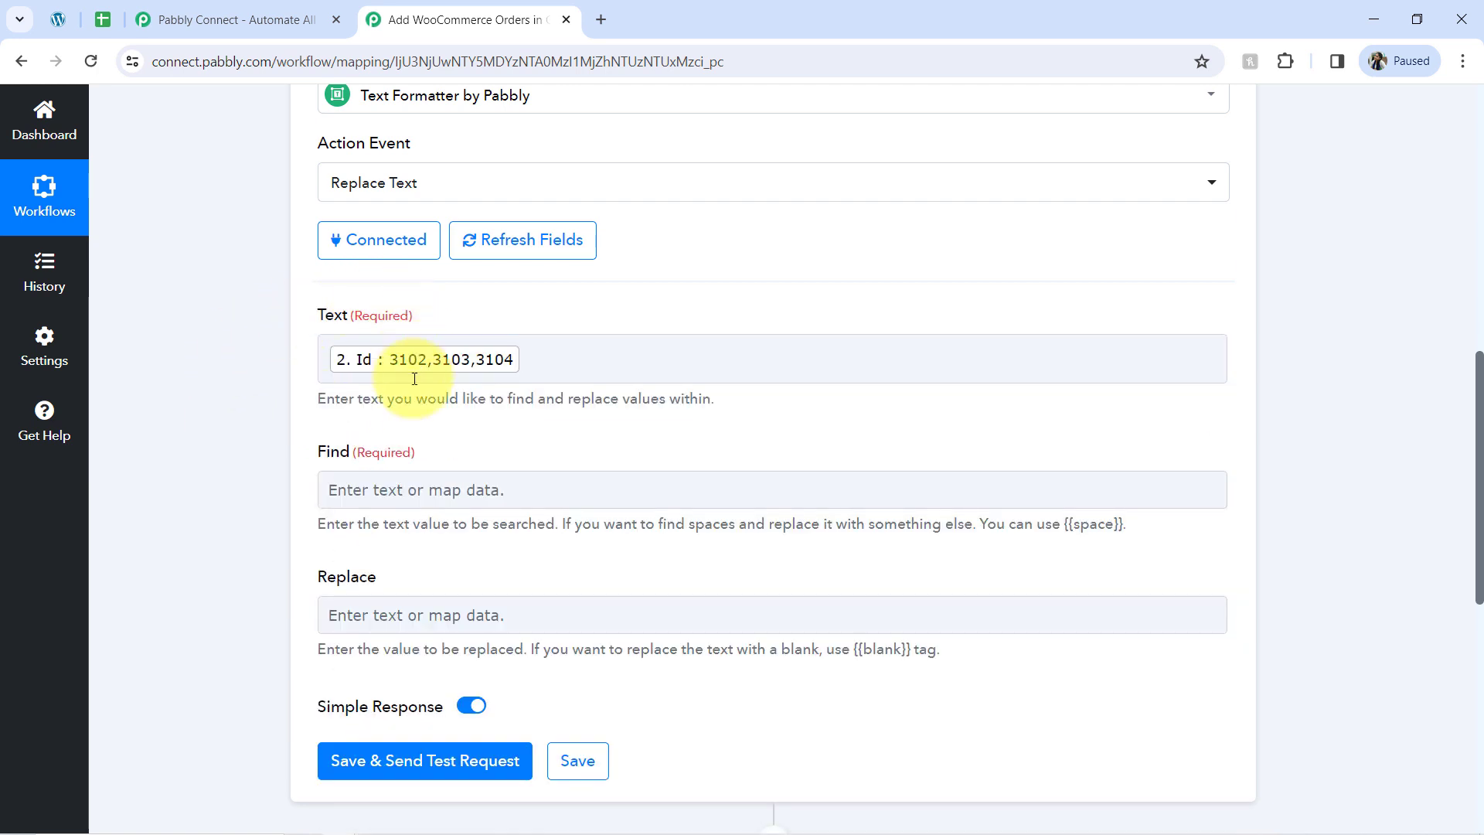
- Set Find to ',' and Replace to a line break (\n)
click(370, 493)
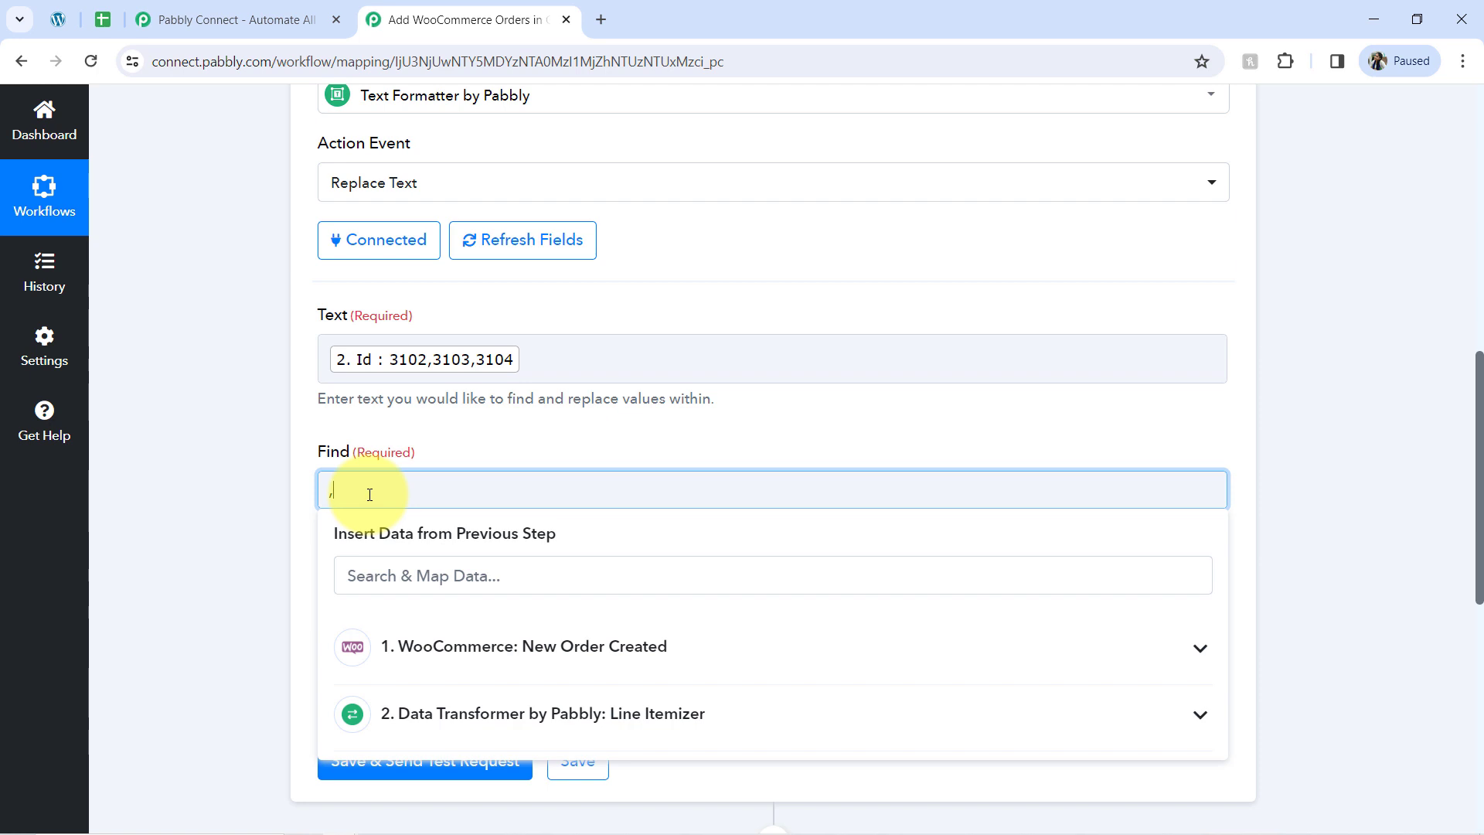
text(,)
click(265, 498)
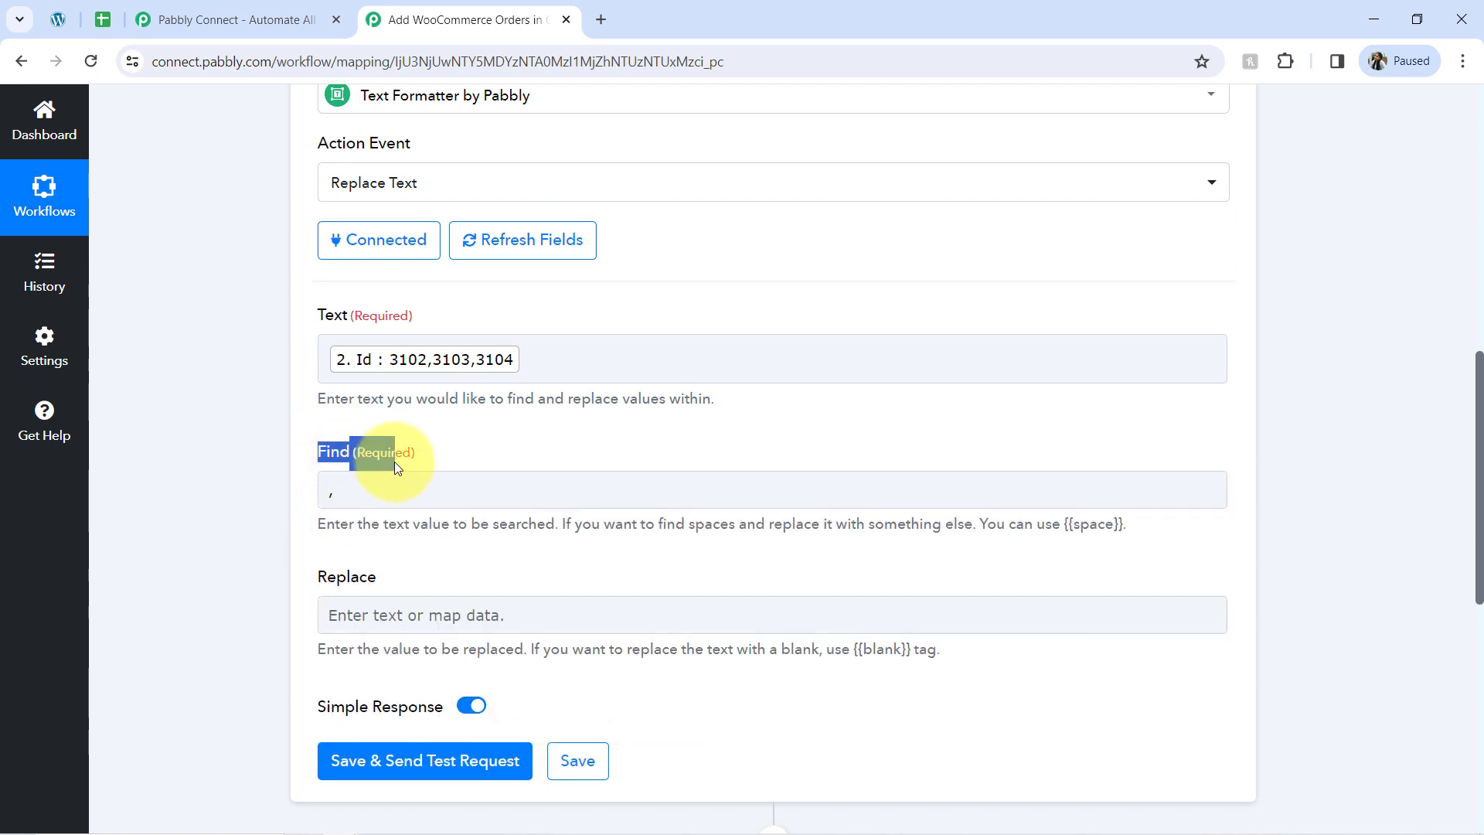
click(273, 534)
click(356, 484)
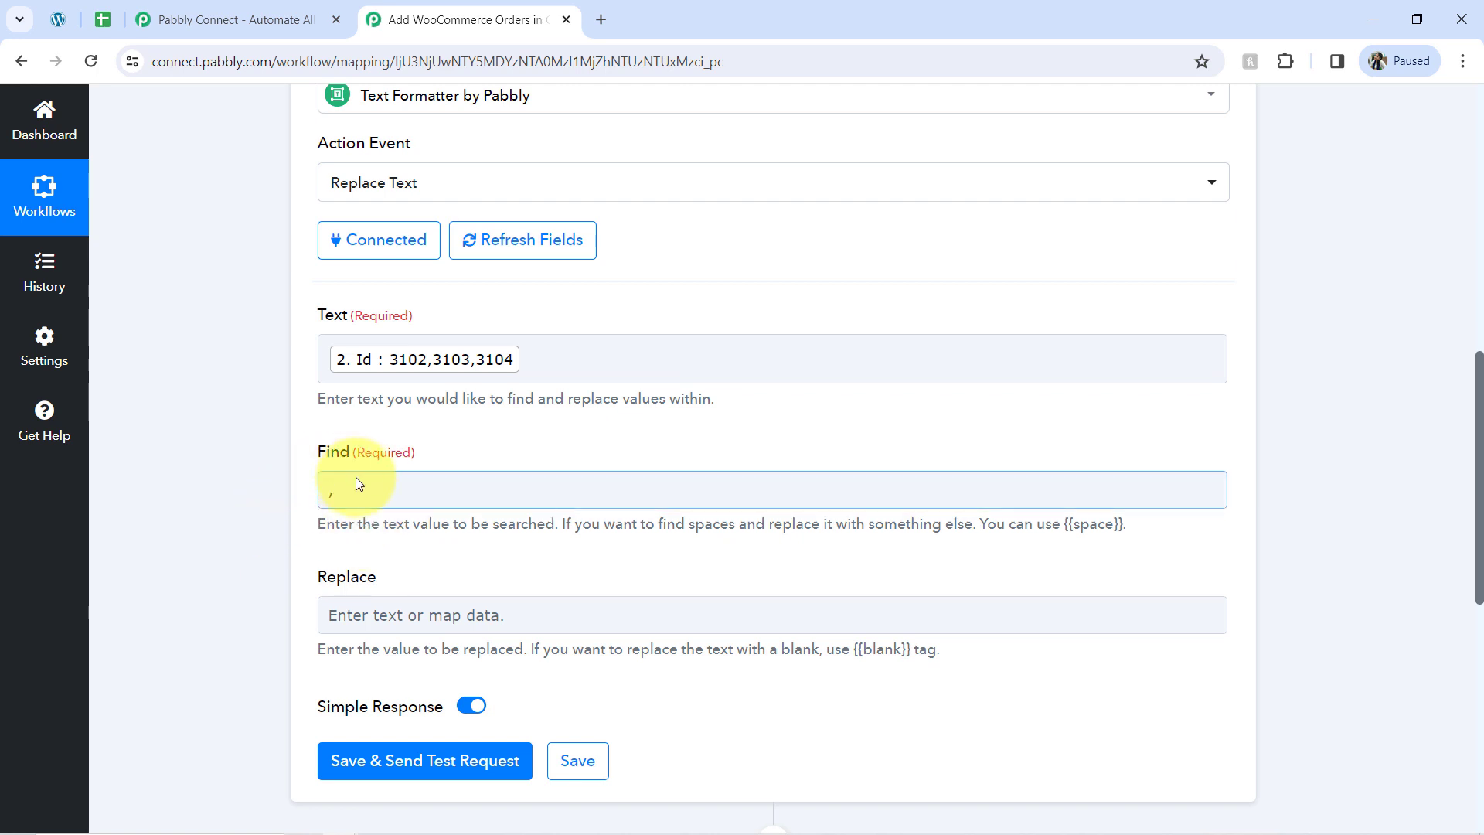
click(397, 430)
drag(1480, 473, 1478, 527)
click(344, 458)
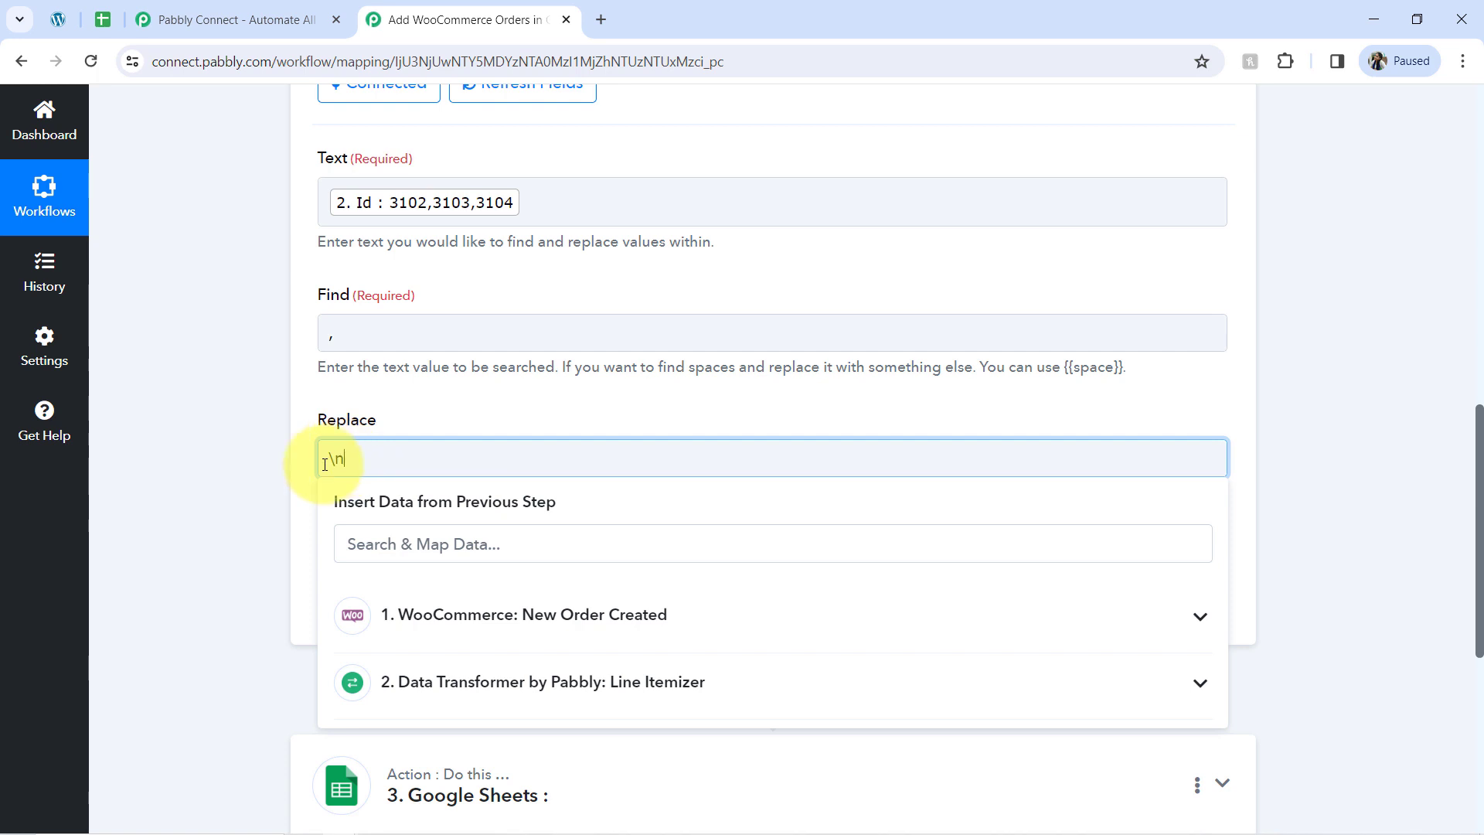
click(279, 483)
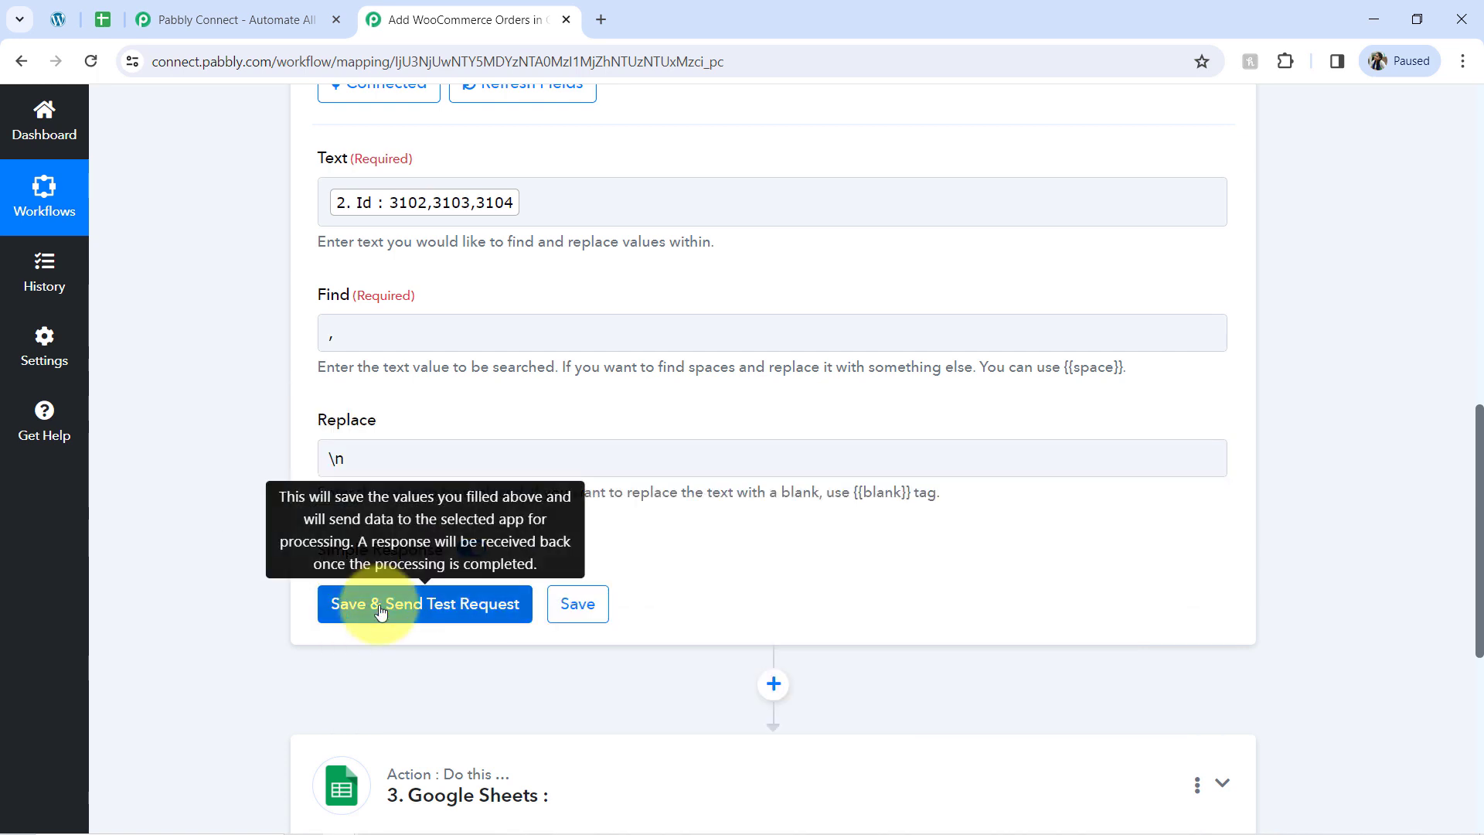
- Save and test the step, confirming Ids 3102, 3103 and 3104 on separate lines
click(380, 610)
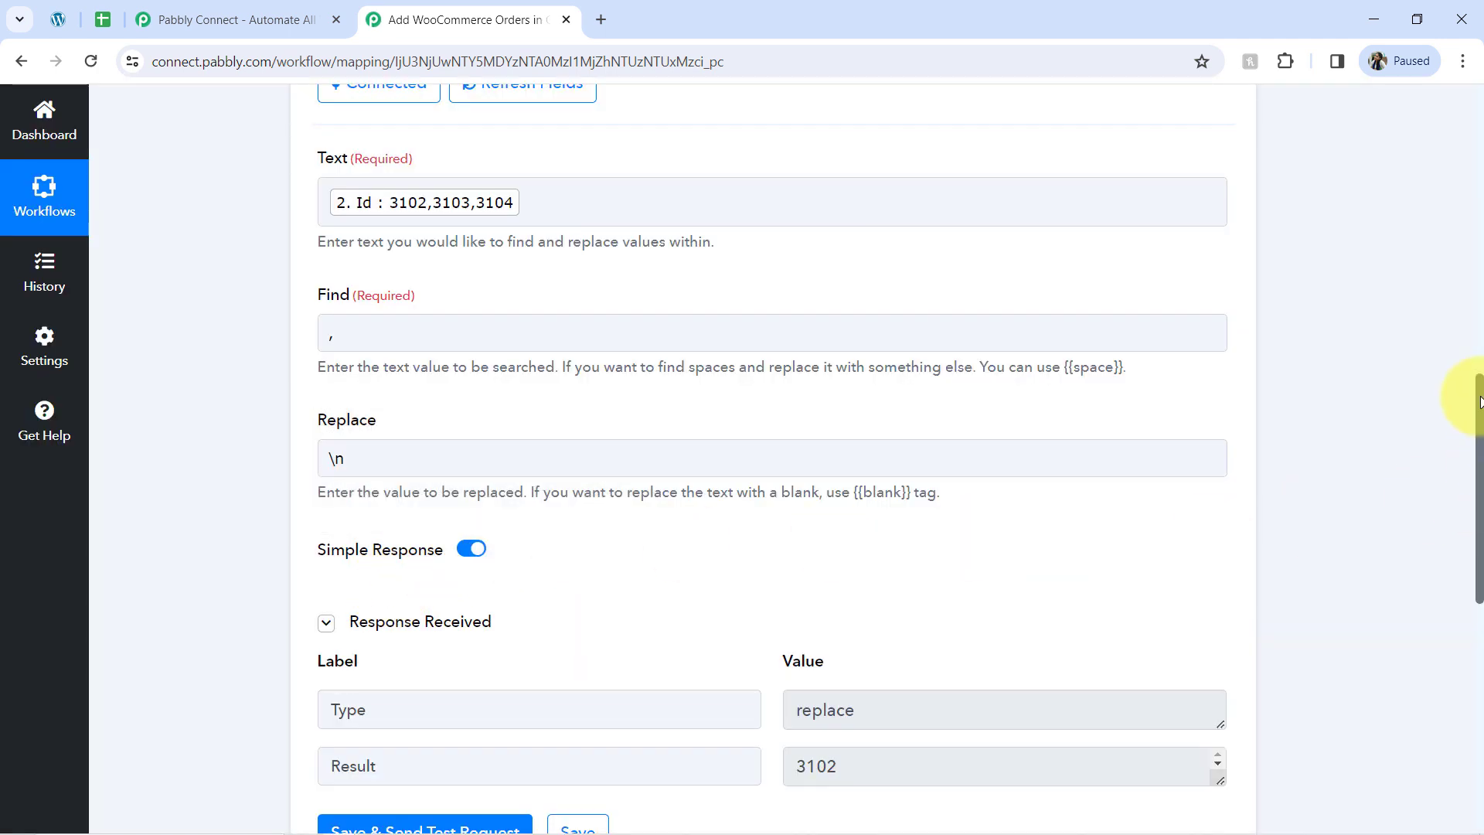
drag(1477, 402, 1461, 444)
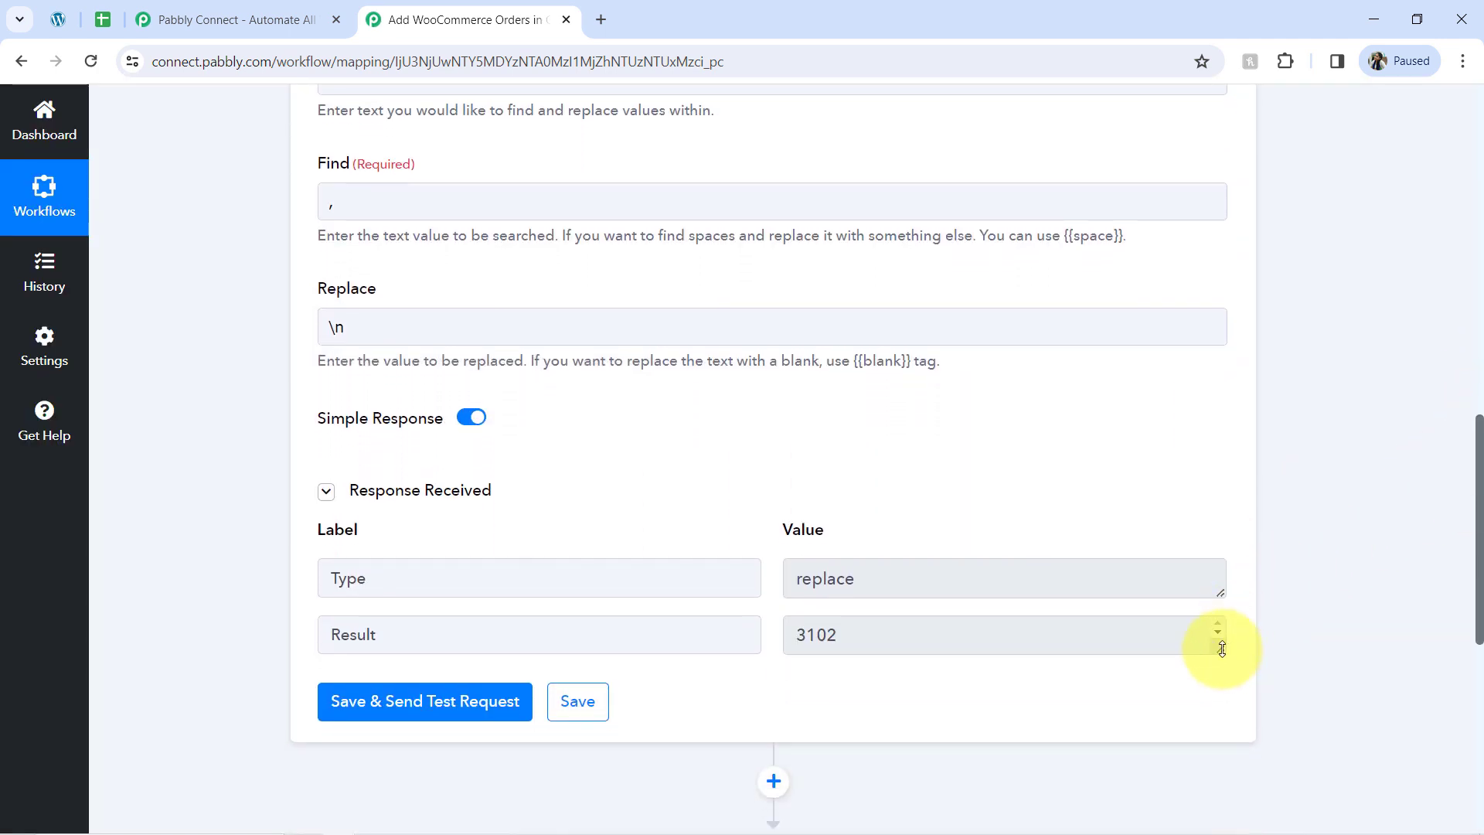
drag(1221, 647, 1220, 753)
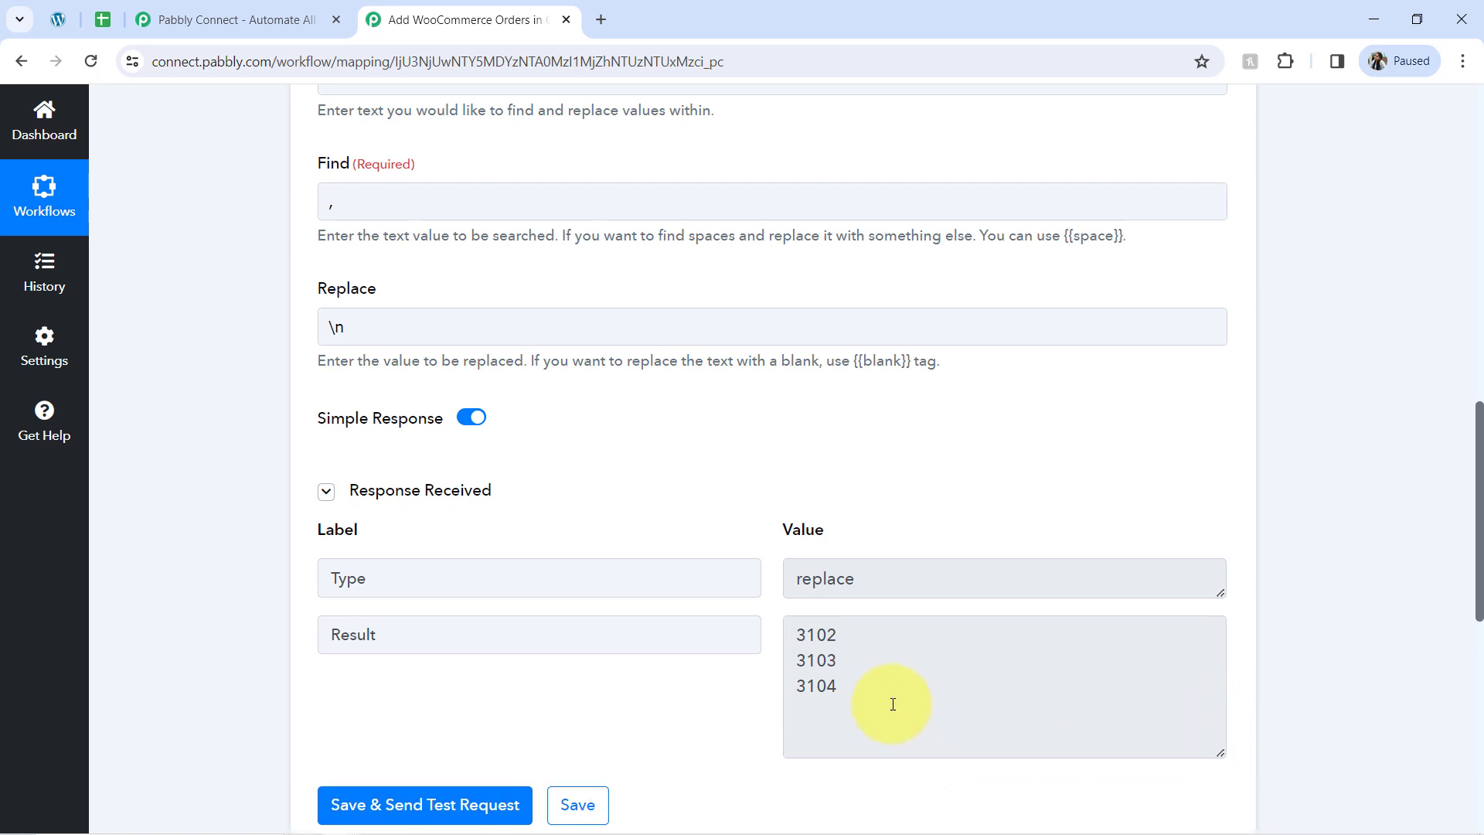
drag(893, 704, 834, 656)
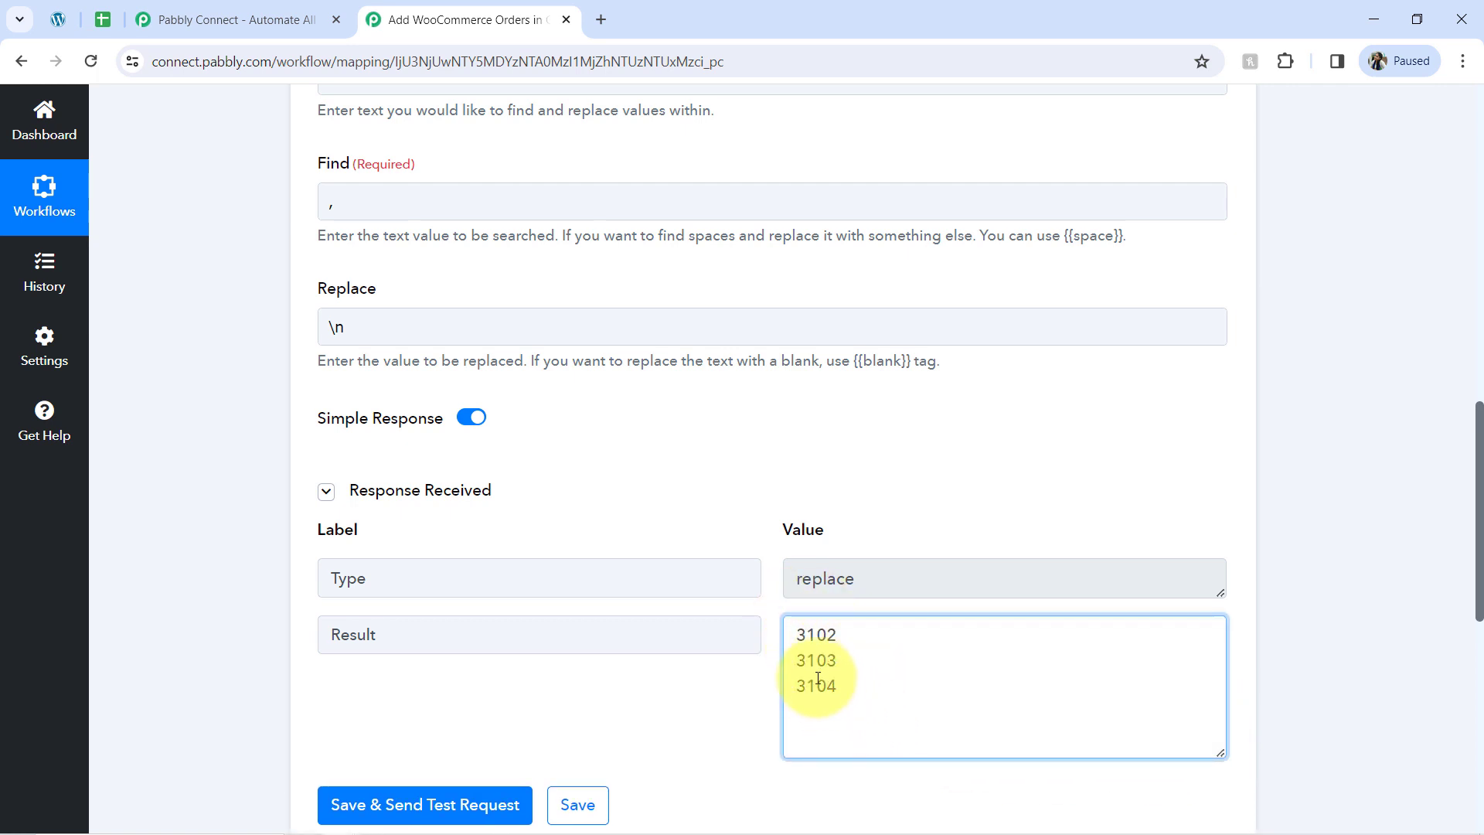
drag(840, 677, 816, 569)
scroll(799, 619, down, 1)
scroll(1460, 510, up, 2)
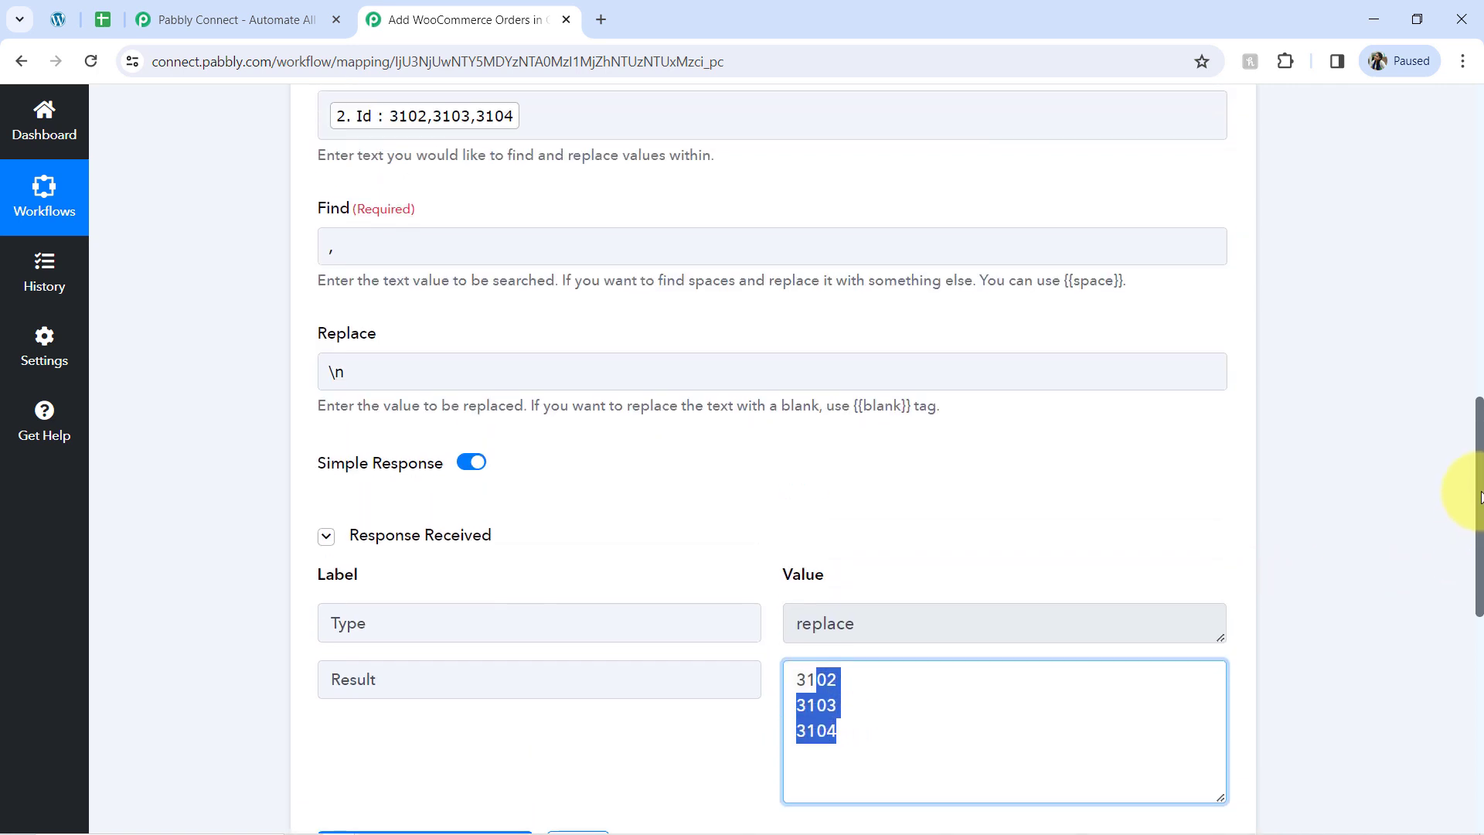
scroll(1460, 499, down, 3)
scroll(1468, 502, up, 3)
drag(1471, 504, 1476, 288)
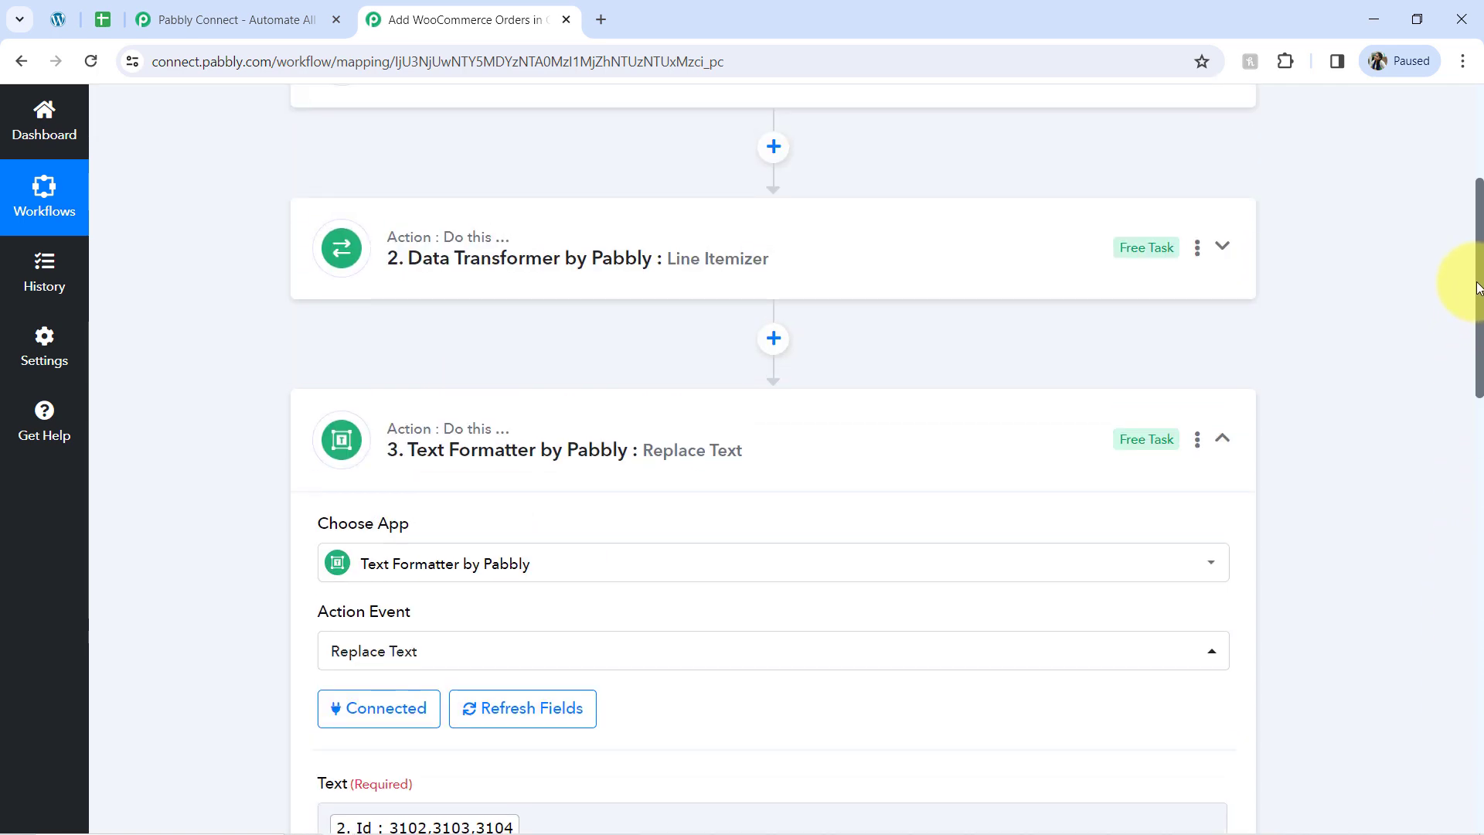
- Copy the step 3 Replace Text step and paste it as step 4 before Google Sheets
scroll(1473, 291, down, 1)
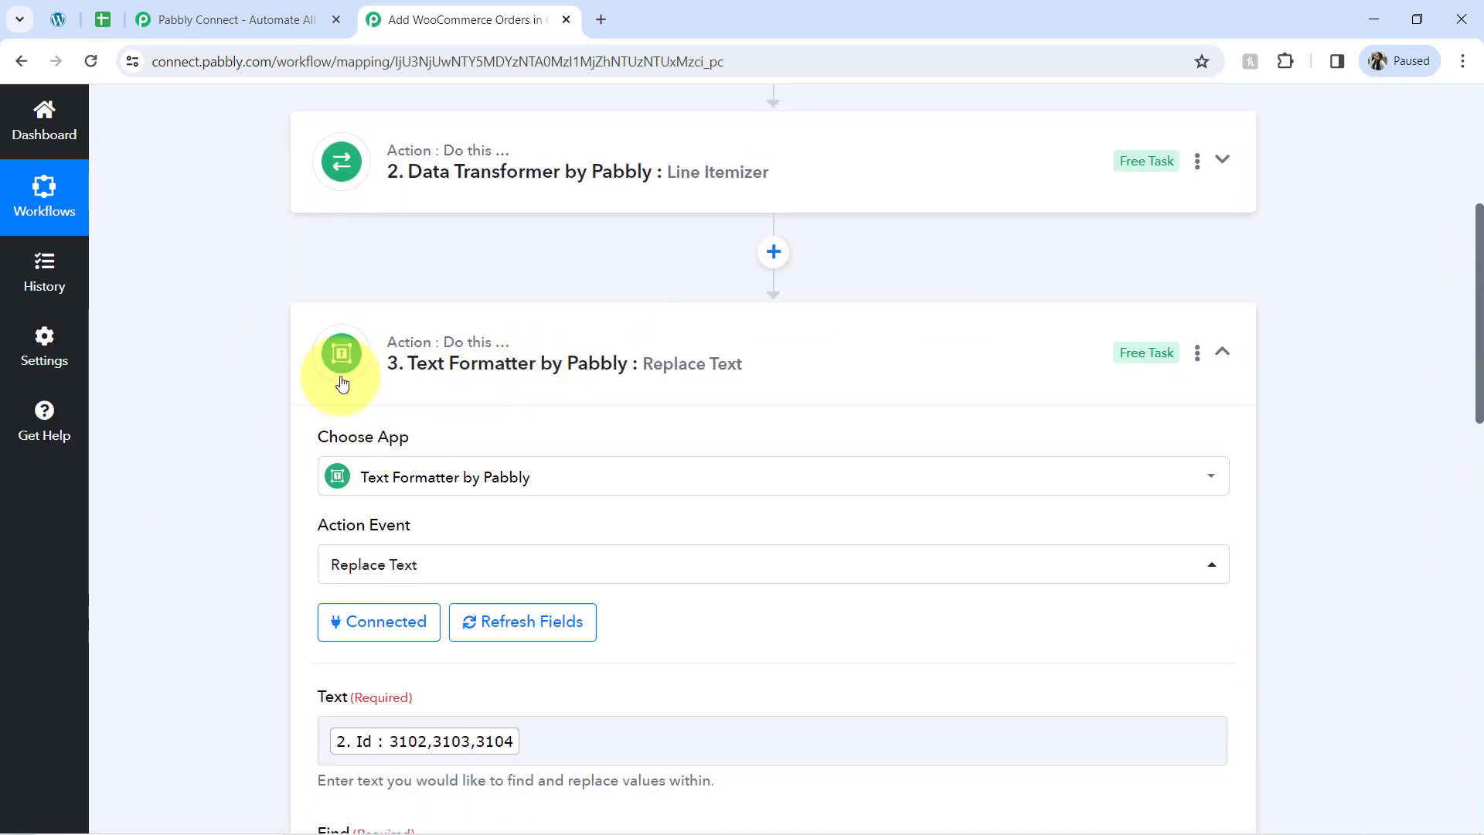
click(328, 709)
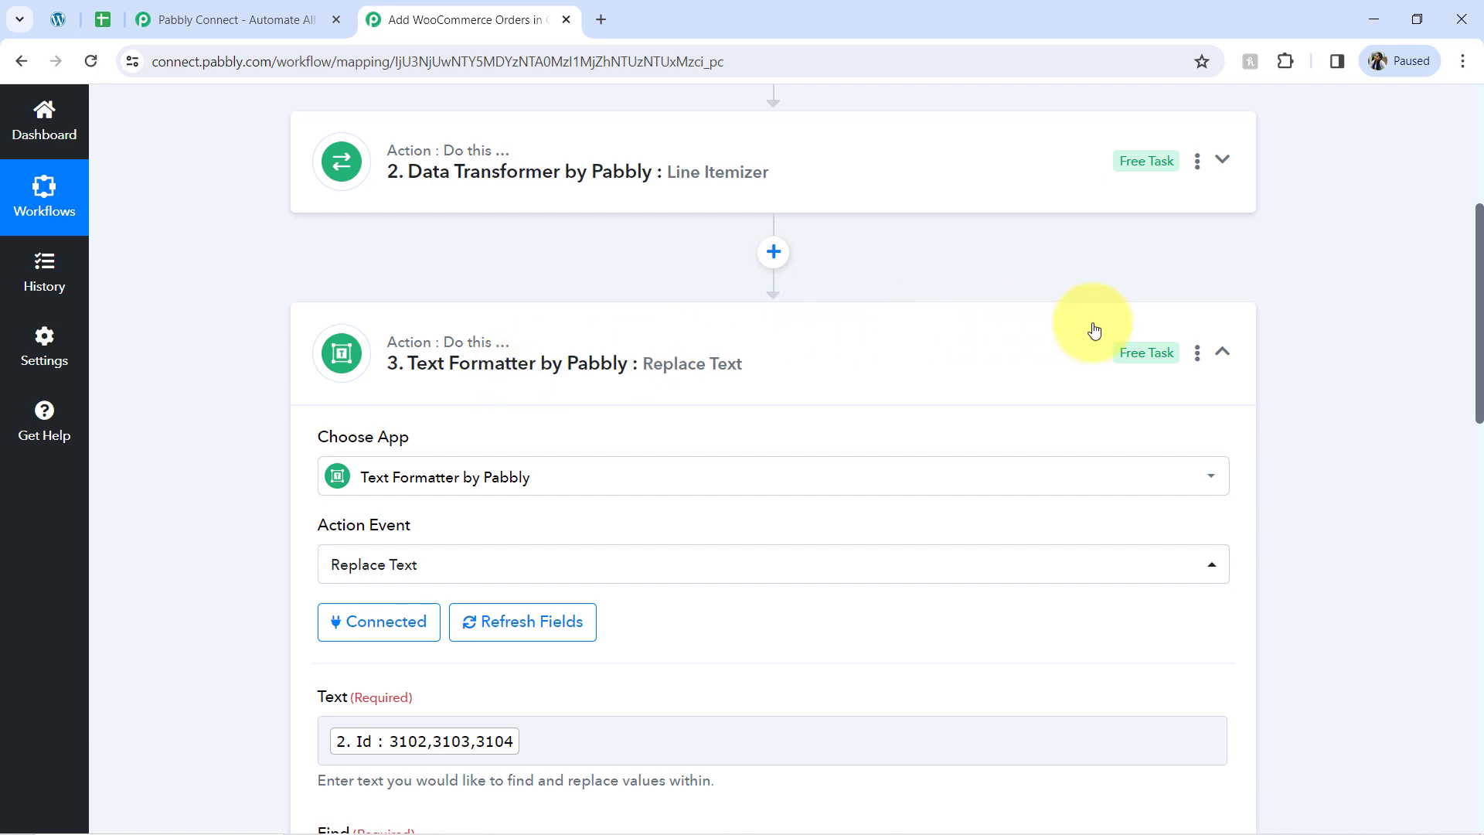
click(1197, 357)
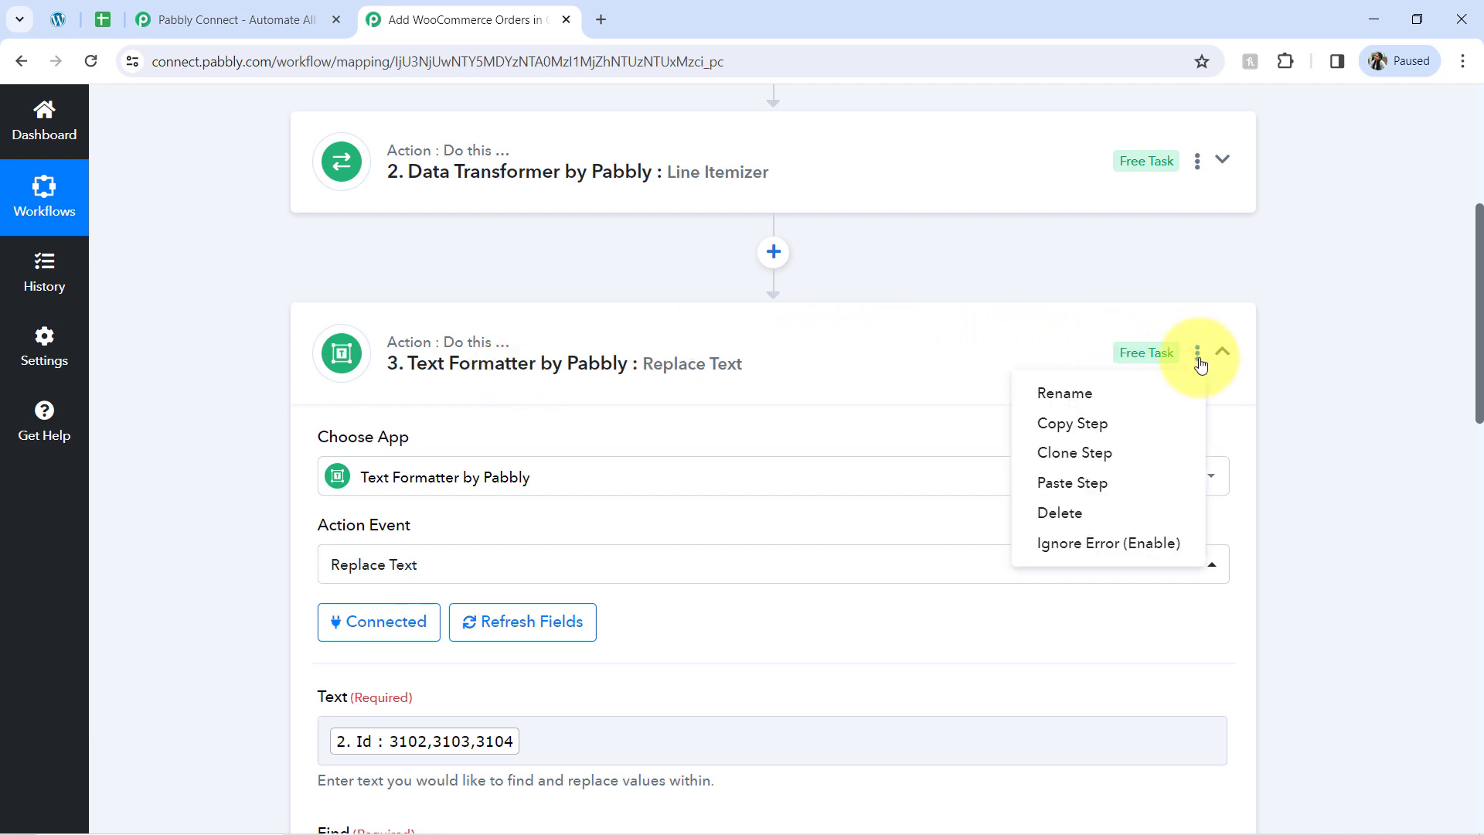
click(1065, 423)
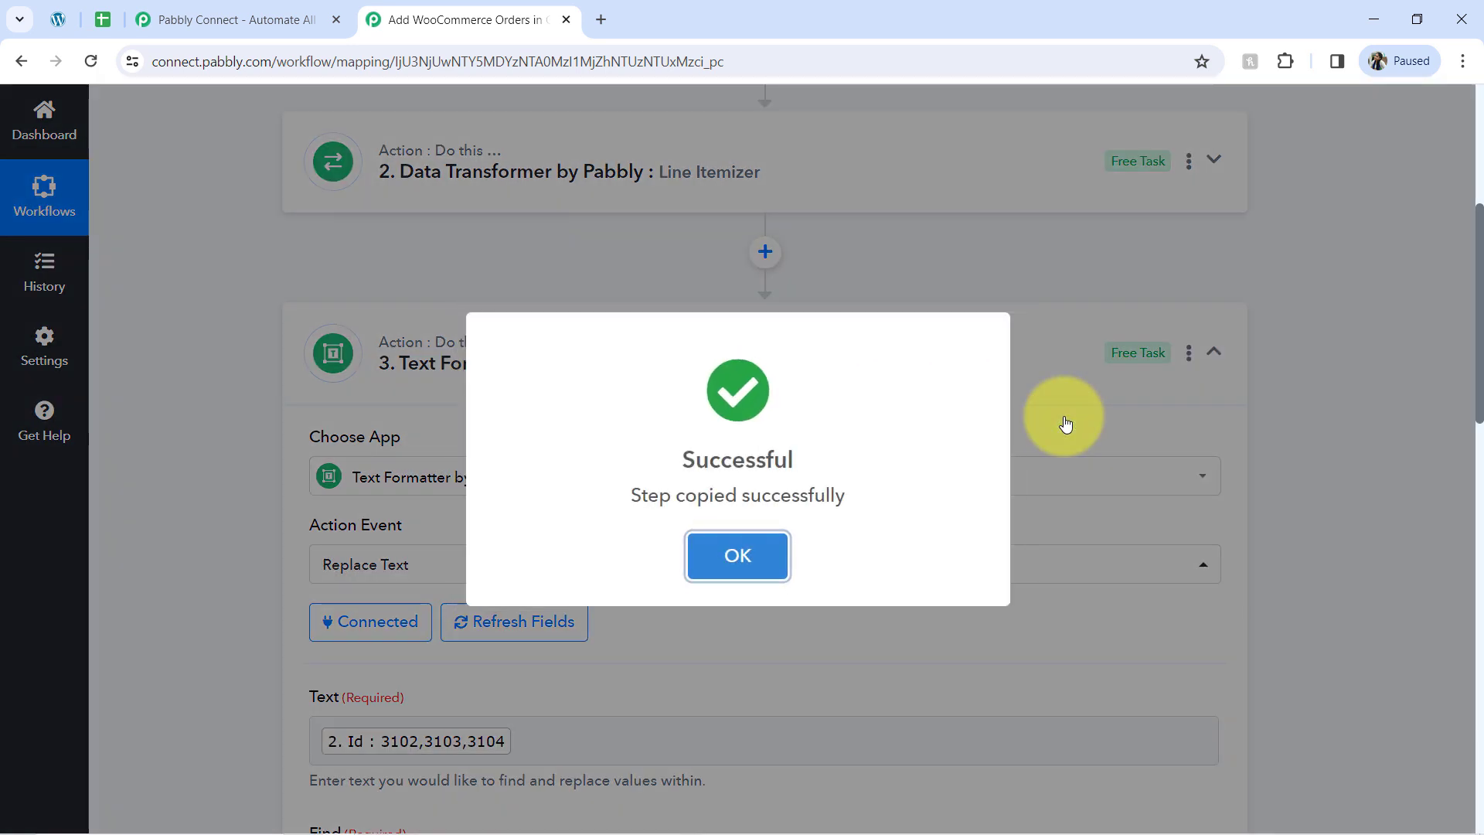
click(1065, 424)
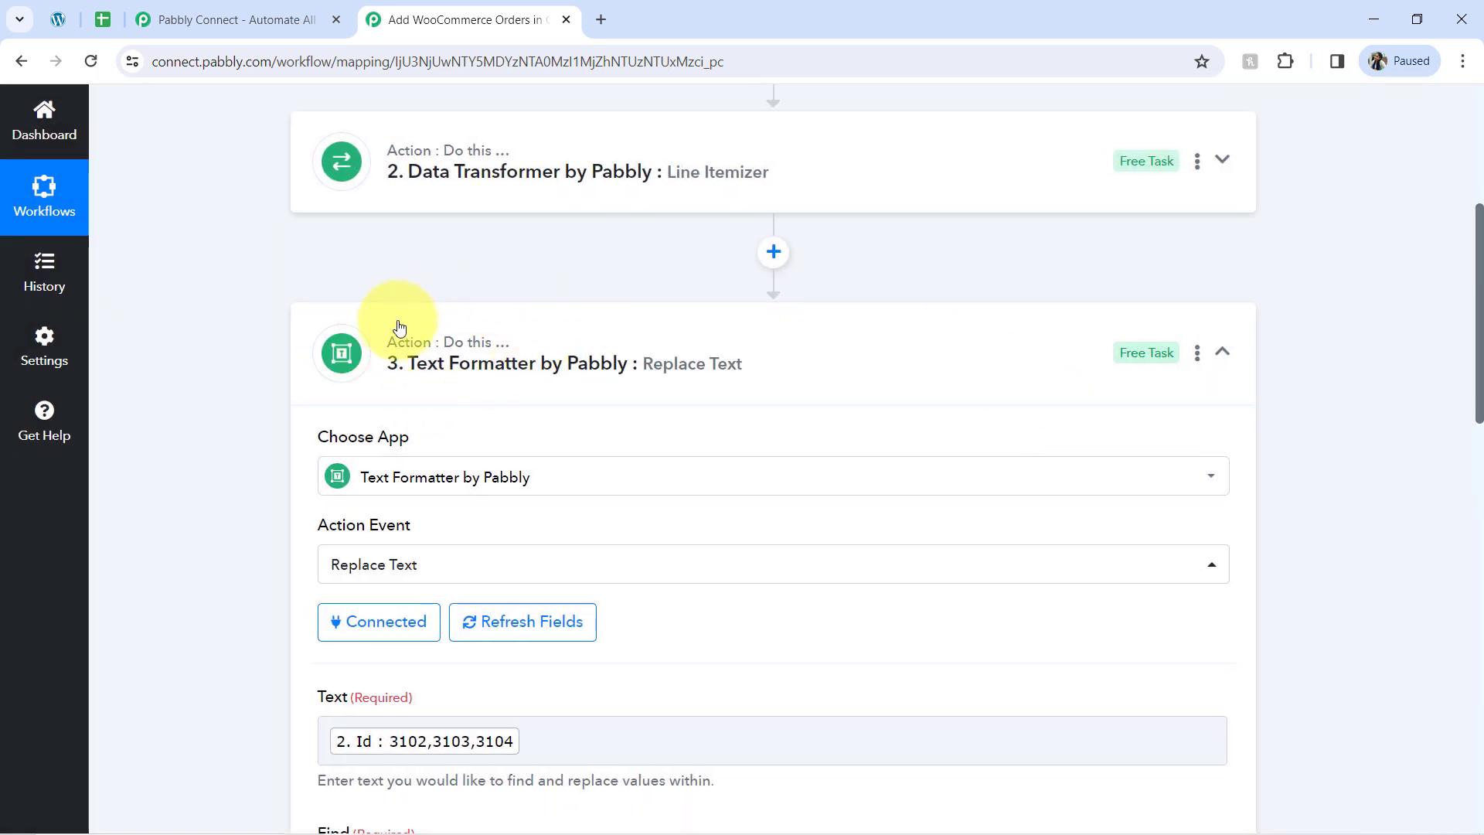
click(1197, 357)
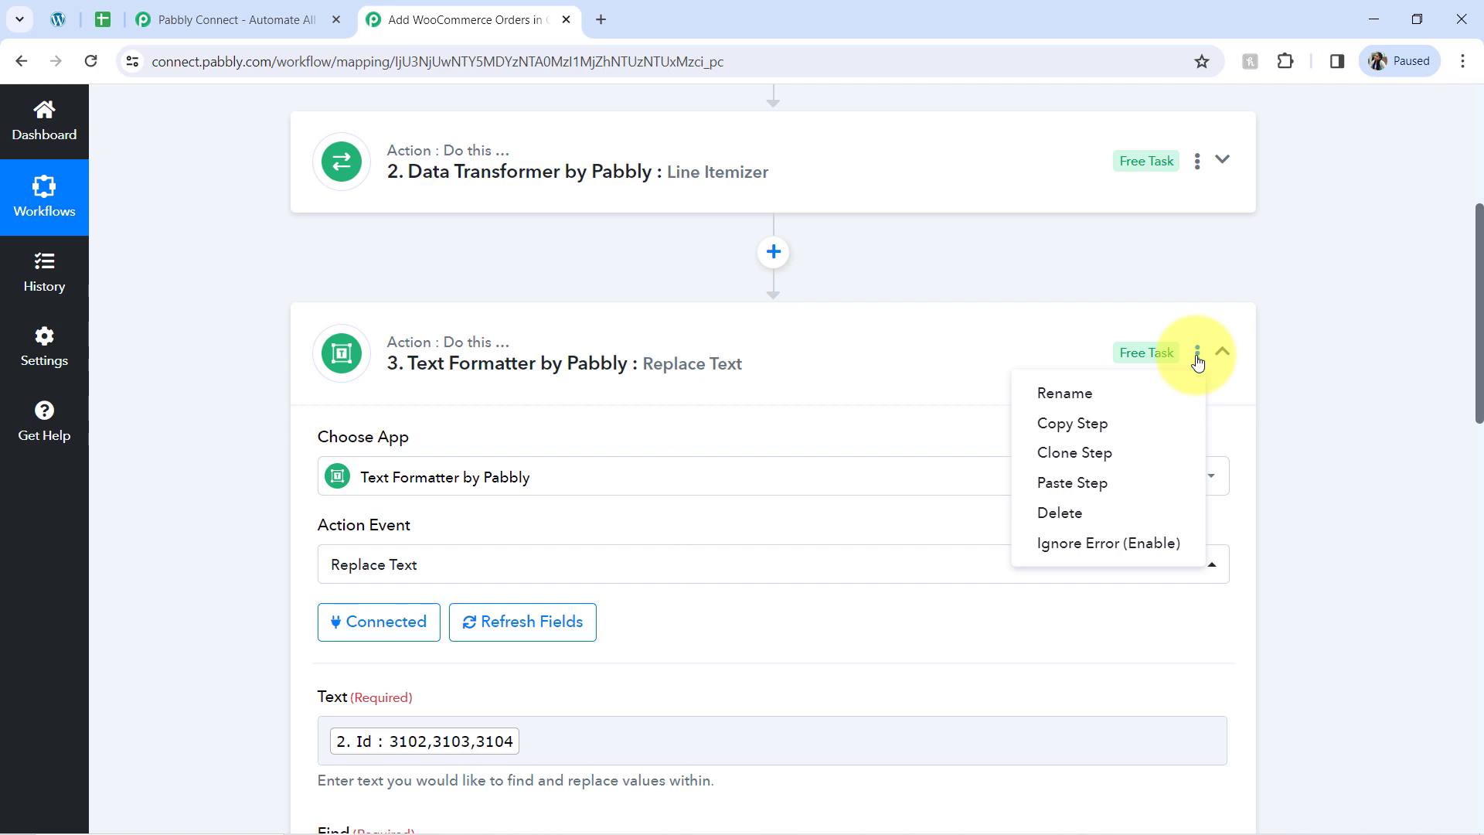
click(1103, 490)
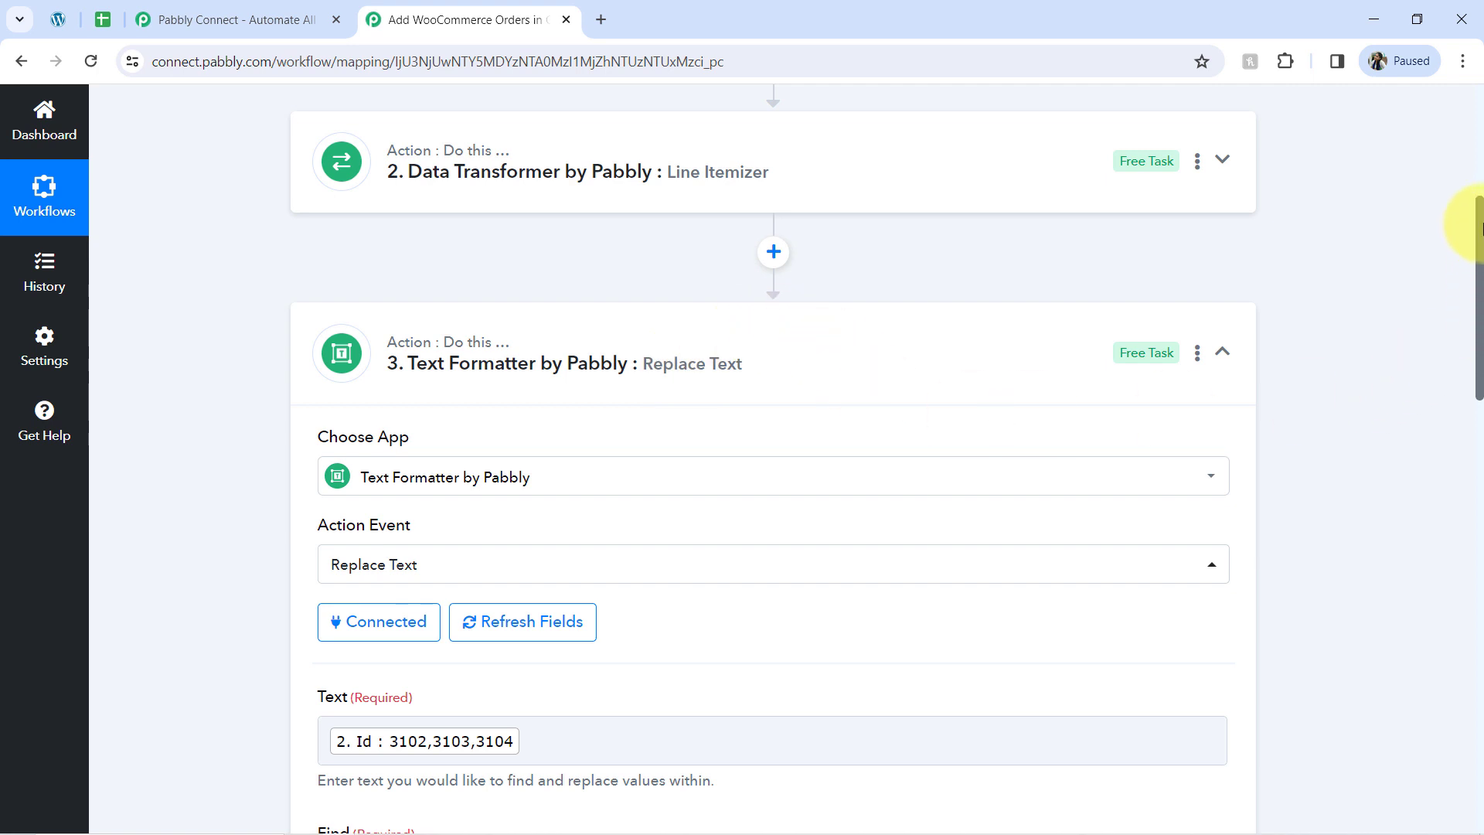
drag(1478, 222, 871, 712)
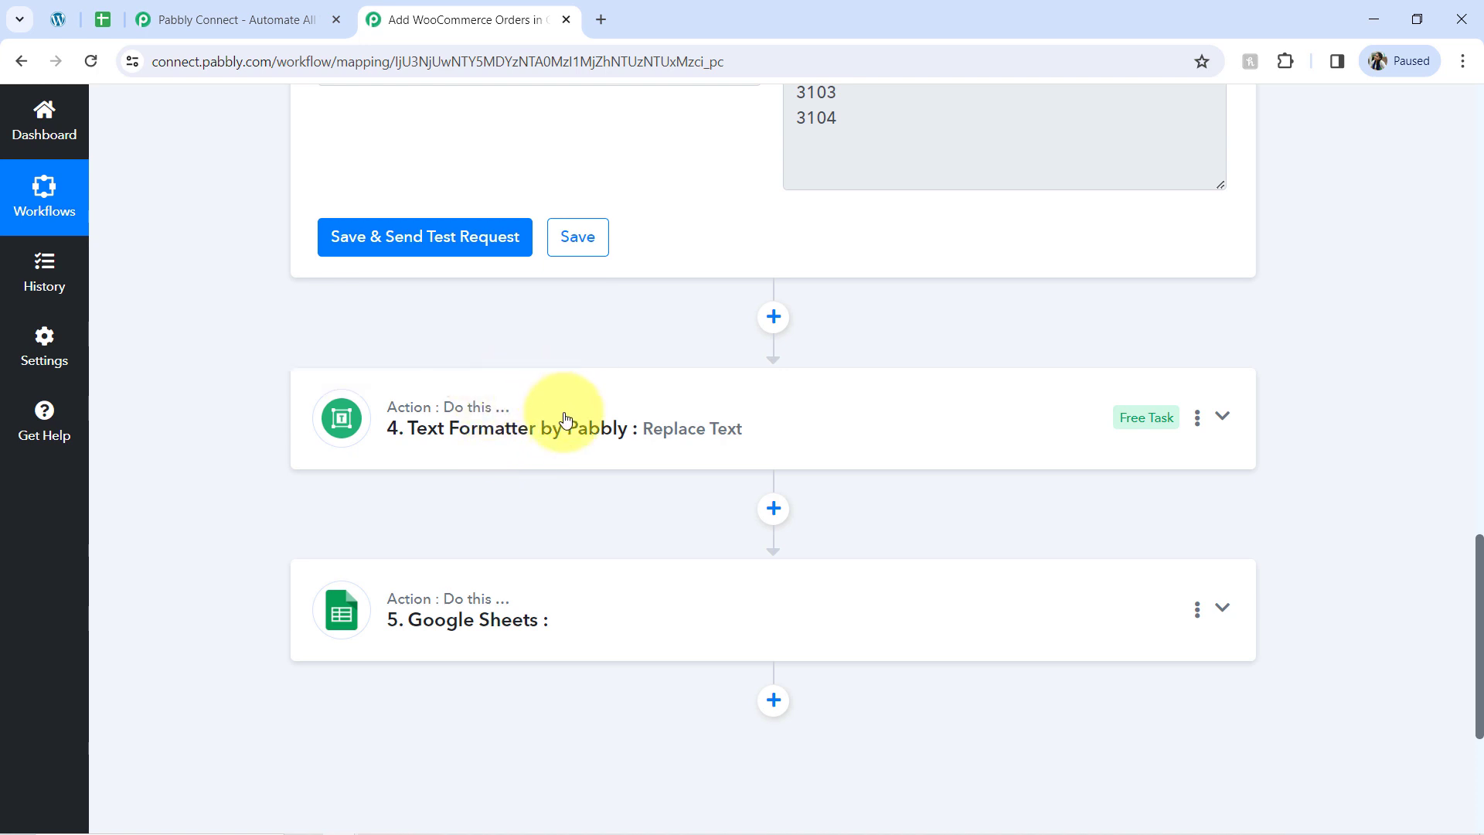
- In step 4, replace the mapped Id in Text with the Line Itemizer's 2. Name
click(422, 439)
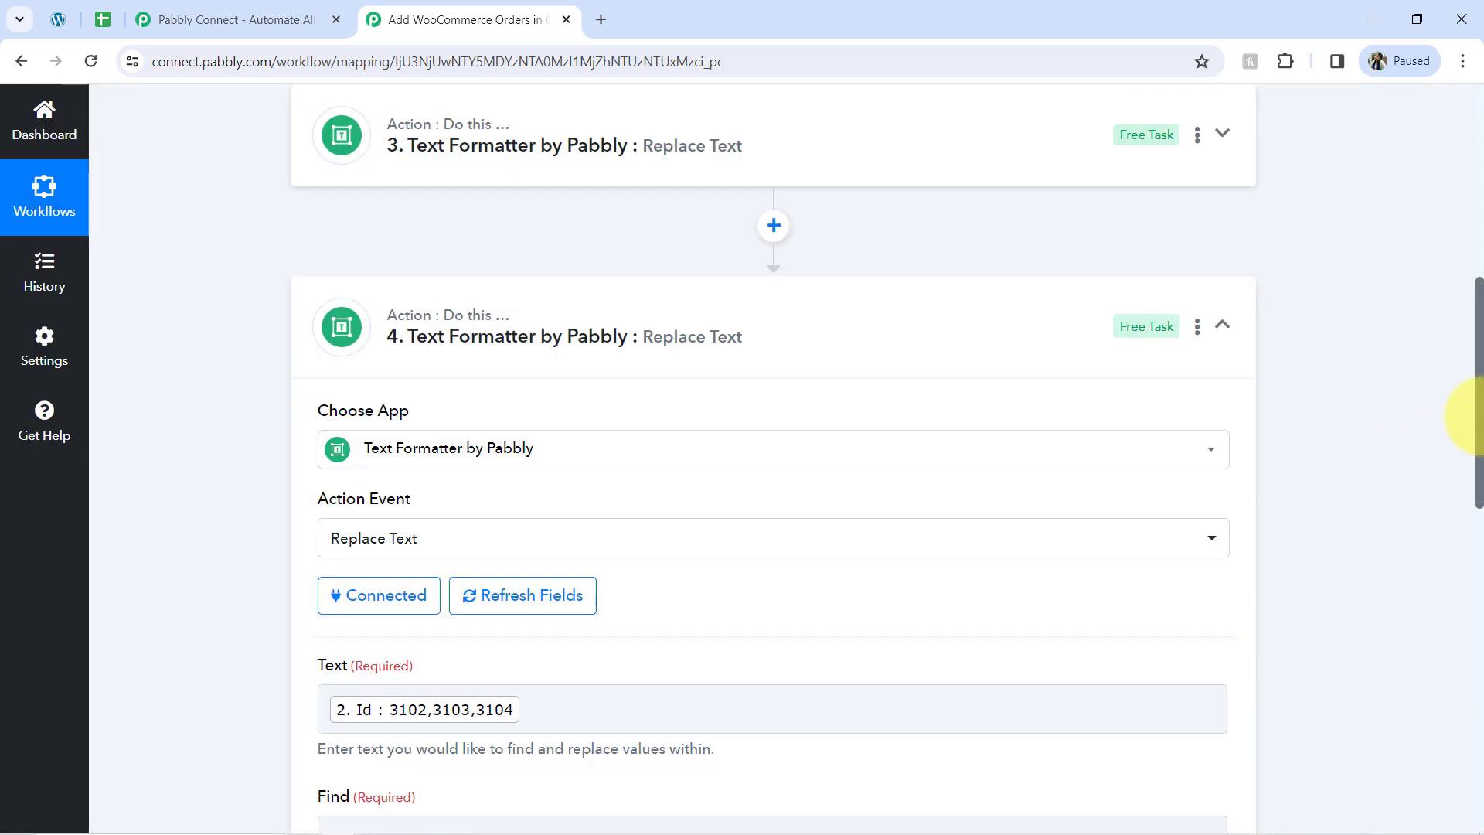
scroll(1472, 417, down, 4)
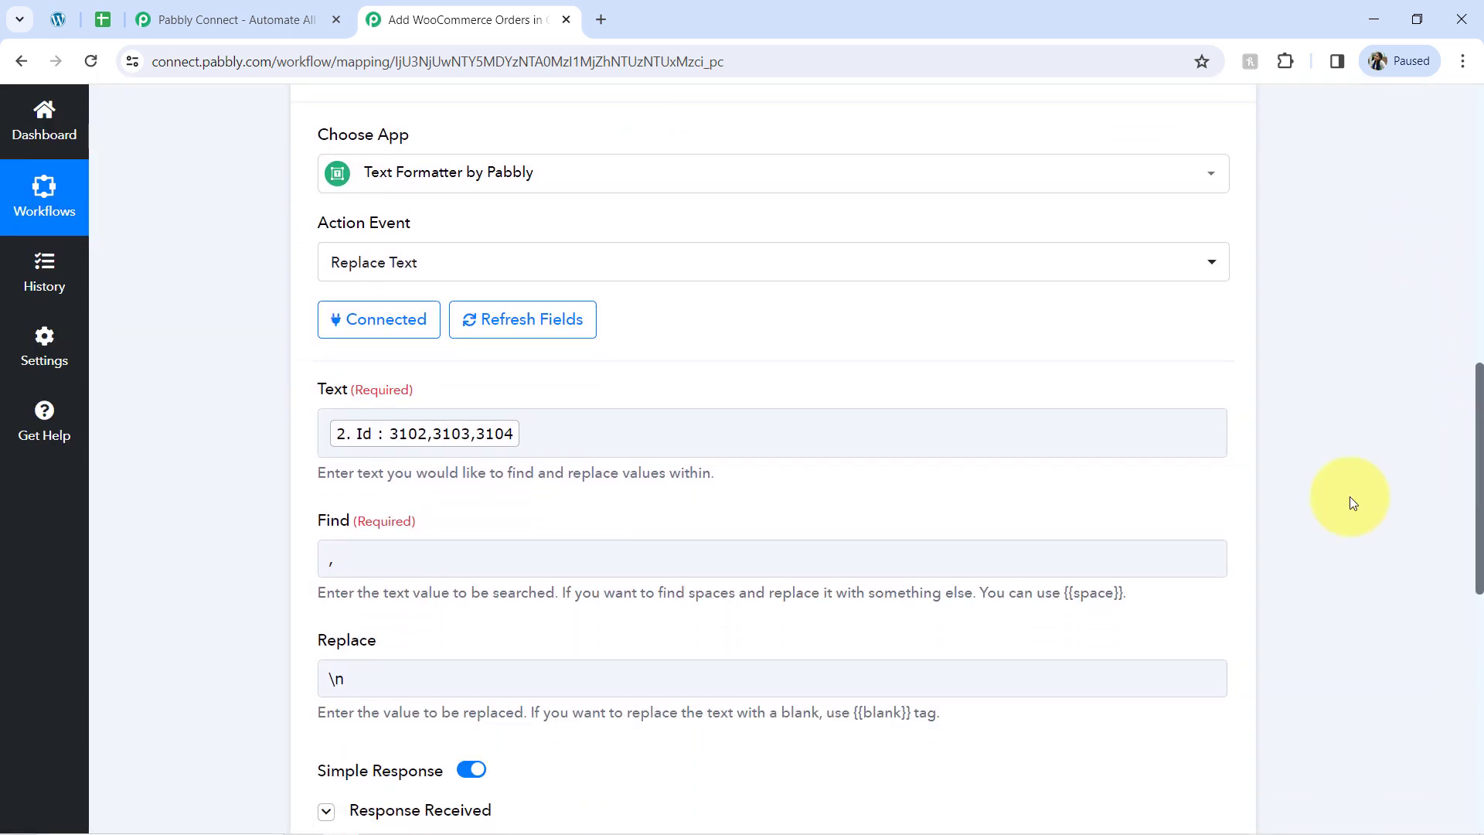
click(513, 437)
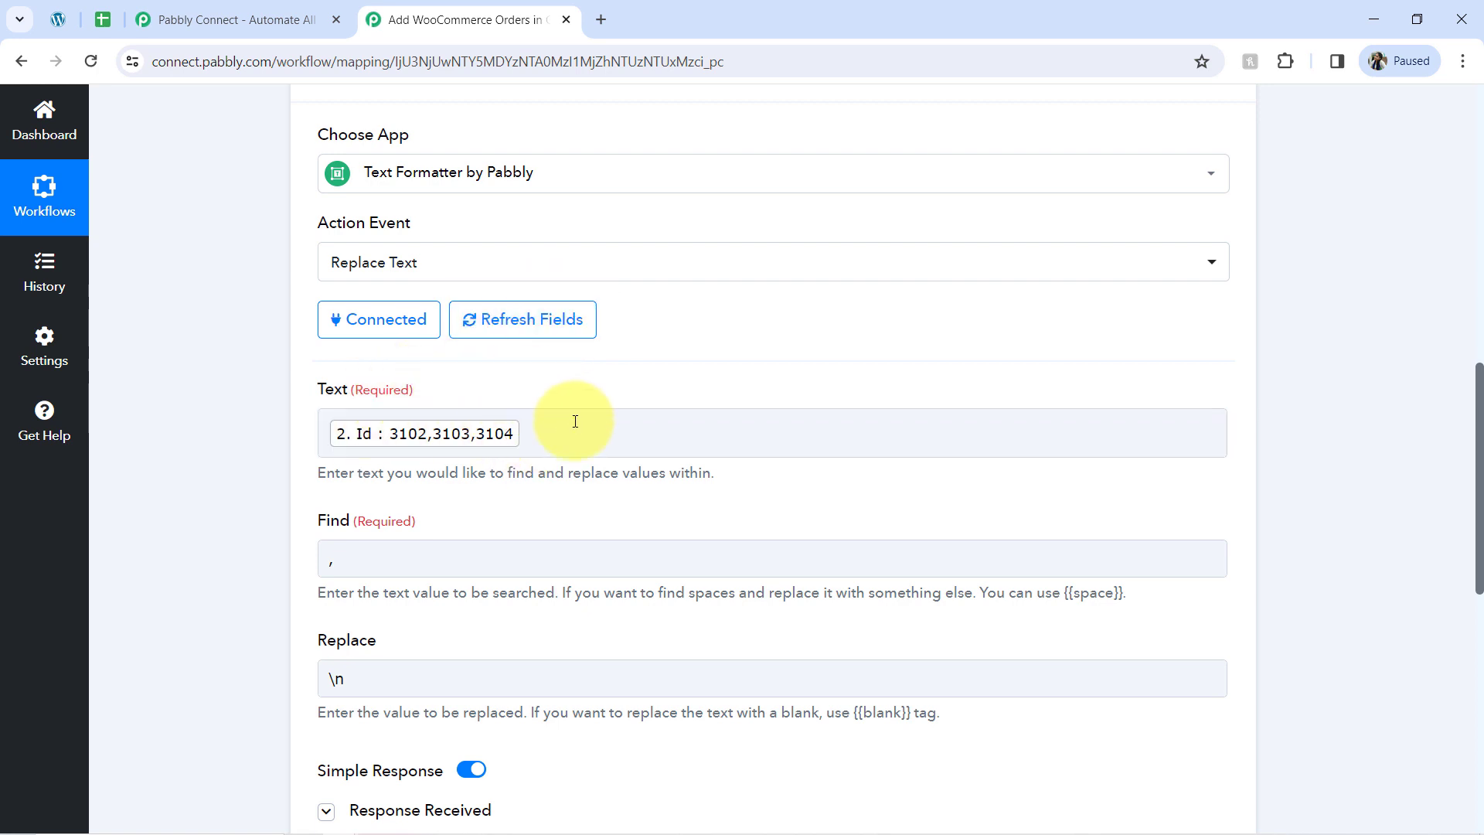
click(546, 435)
key(BackSpace)
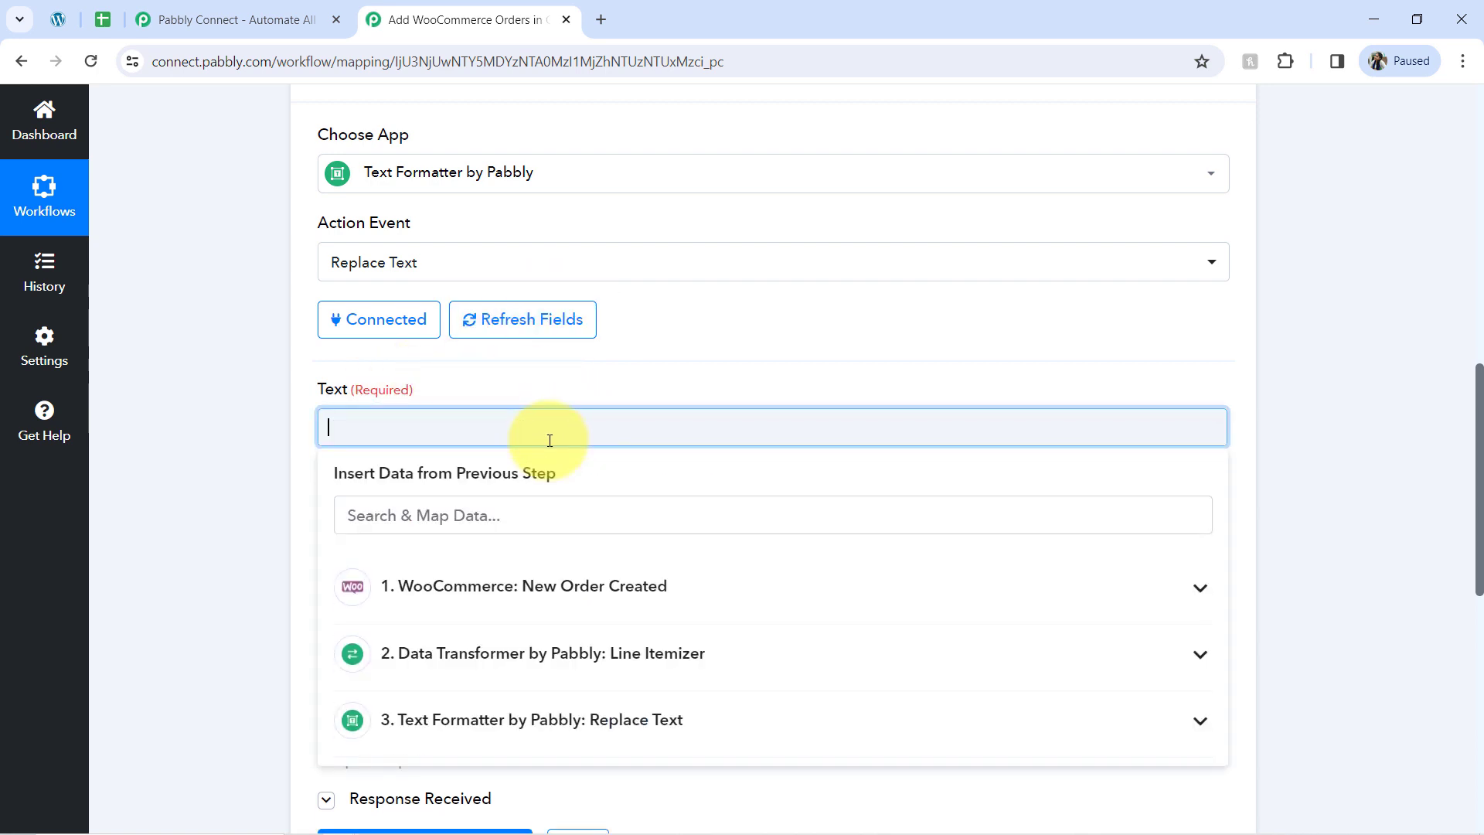
click(480, 655)
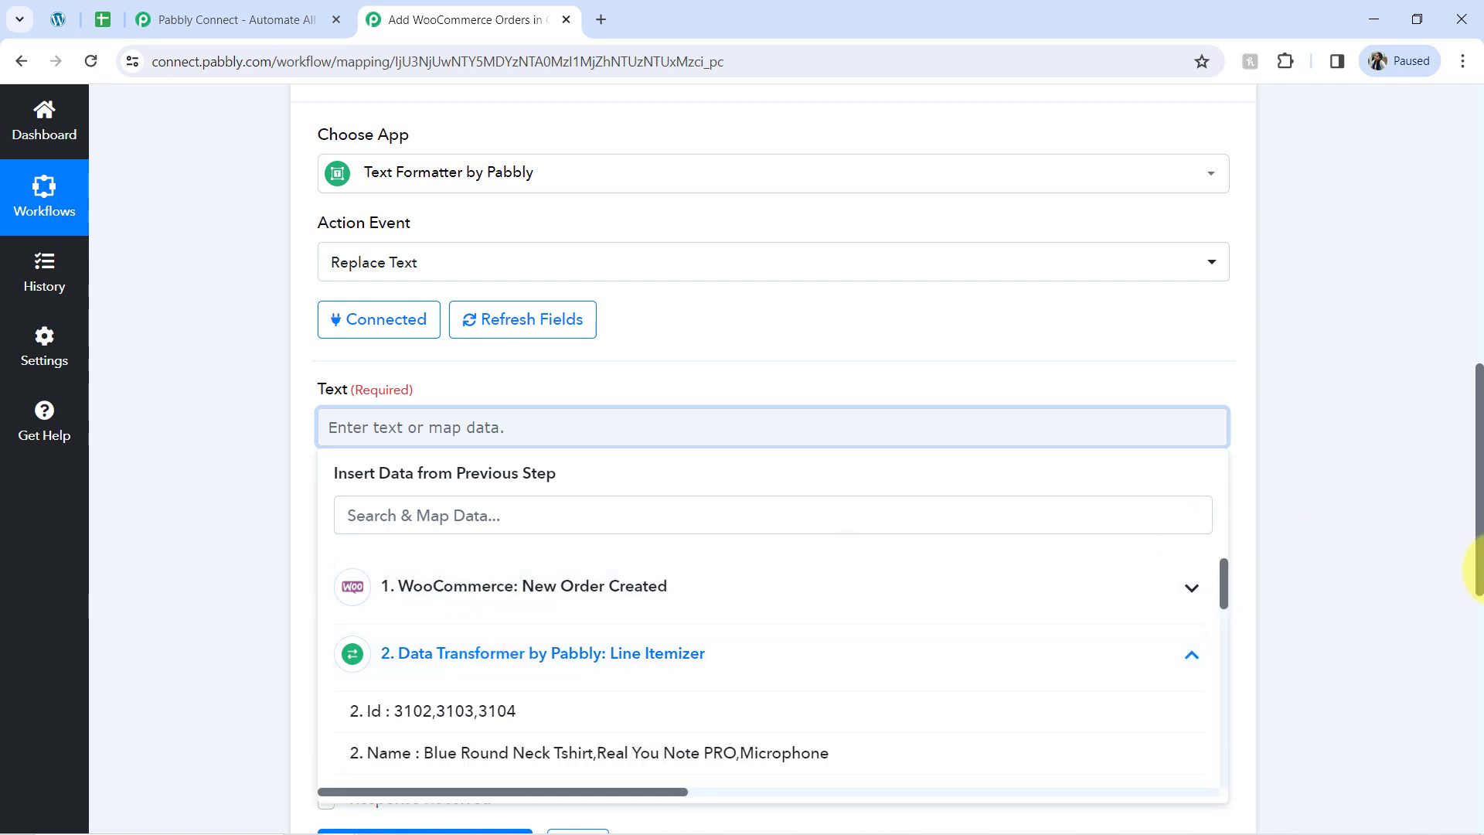
click(487, 653)
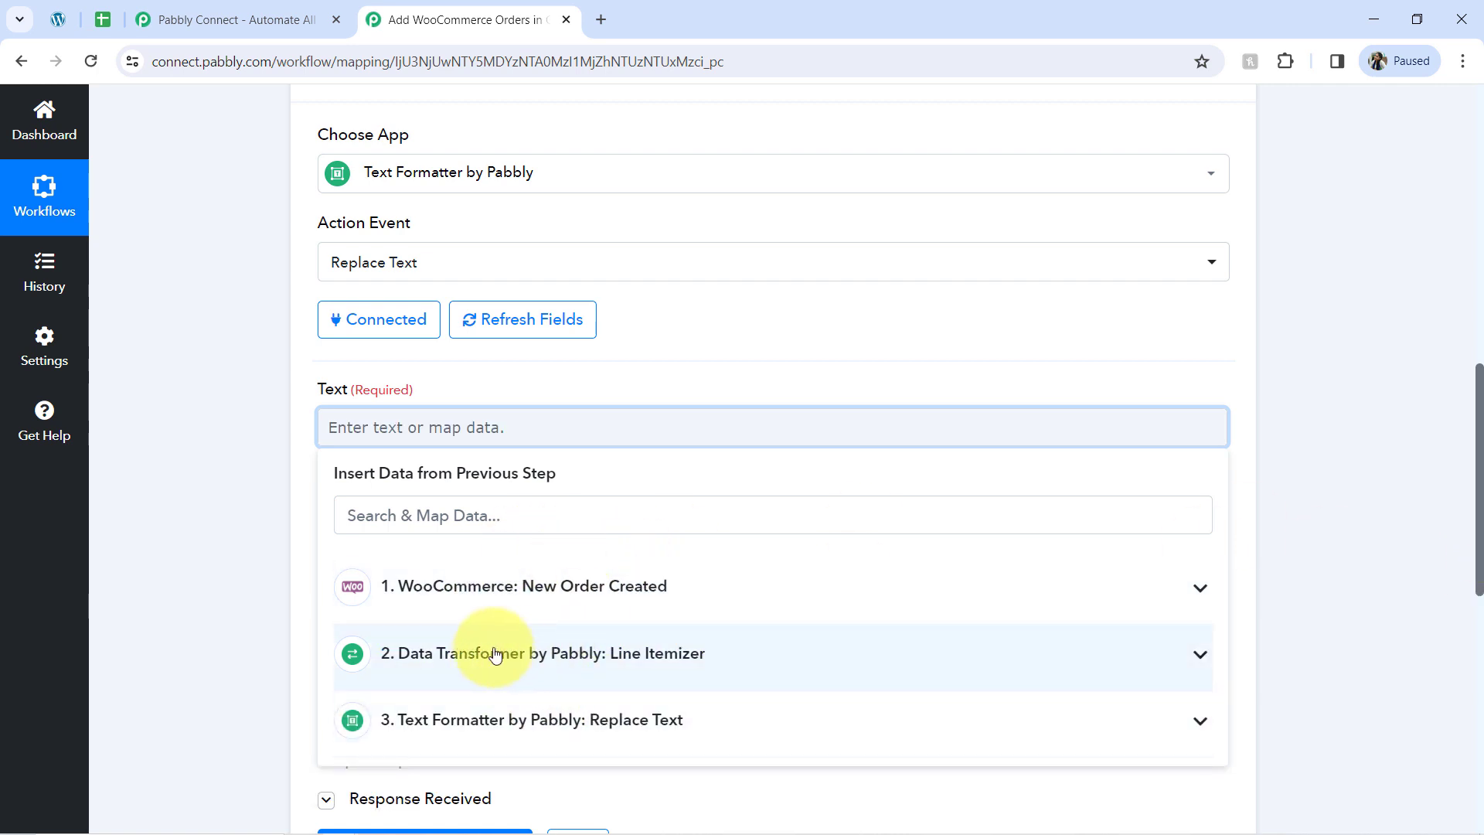
click(594, 654)
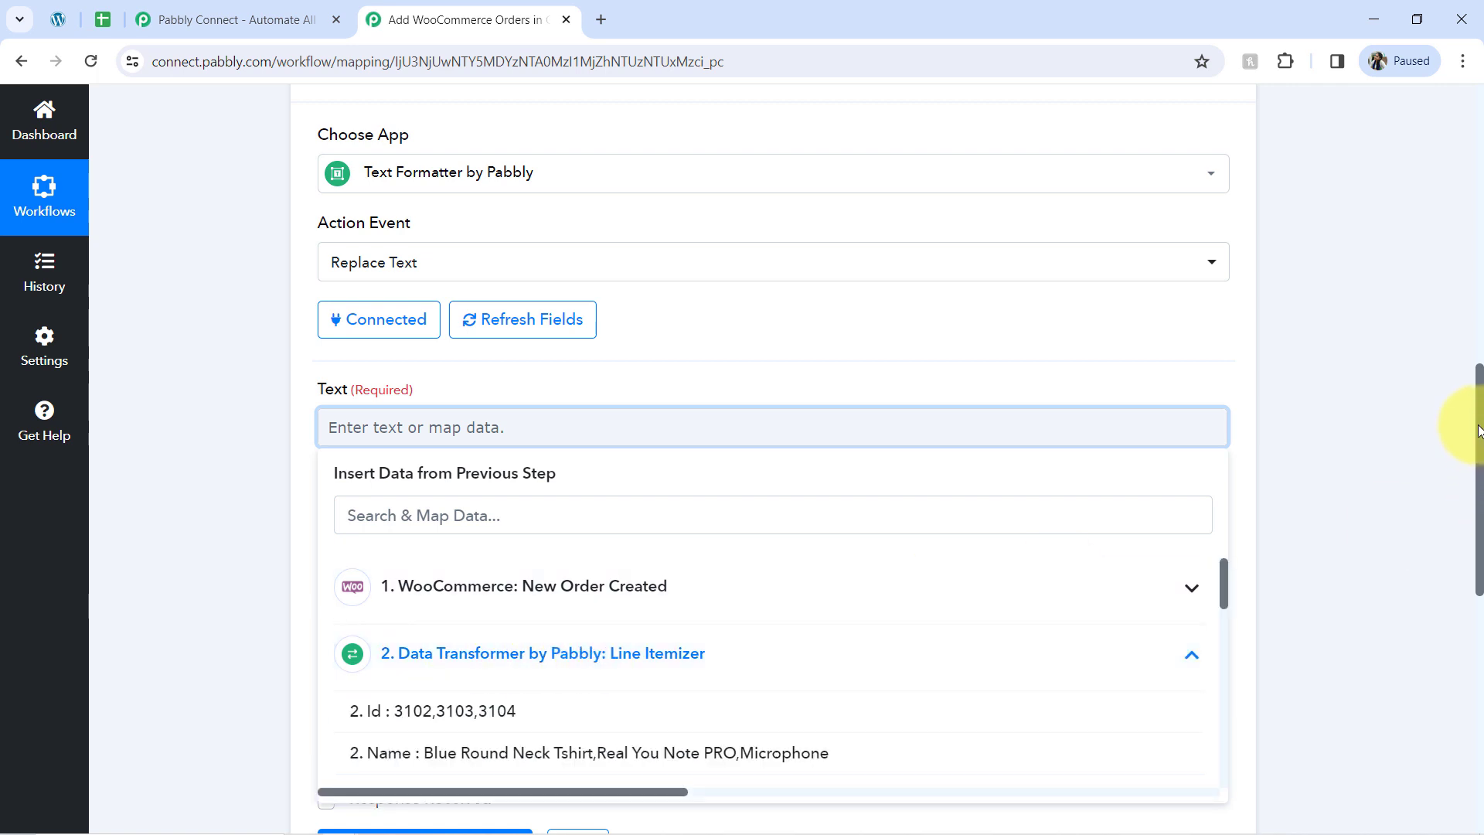
drag(1477, 430, 1474, 522)
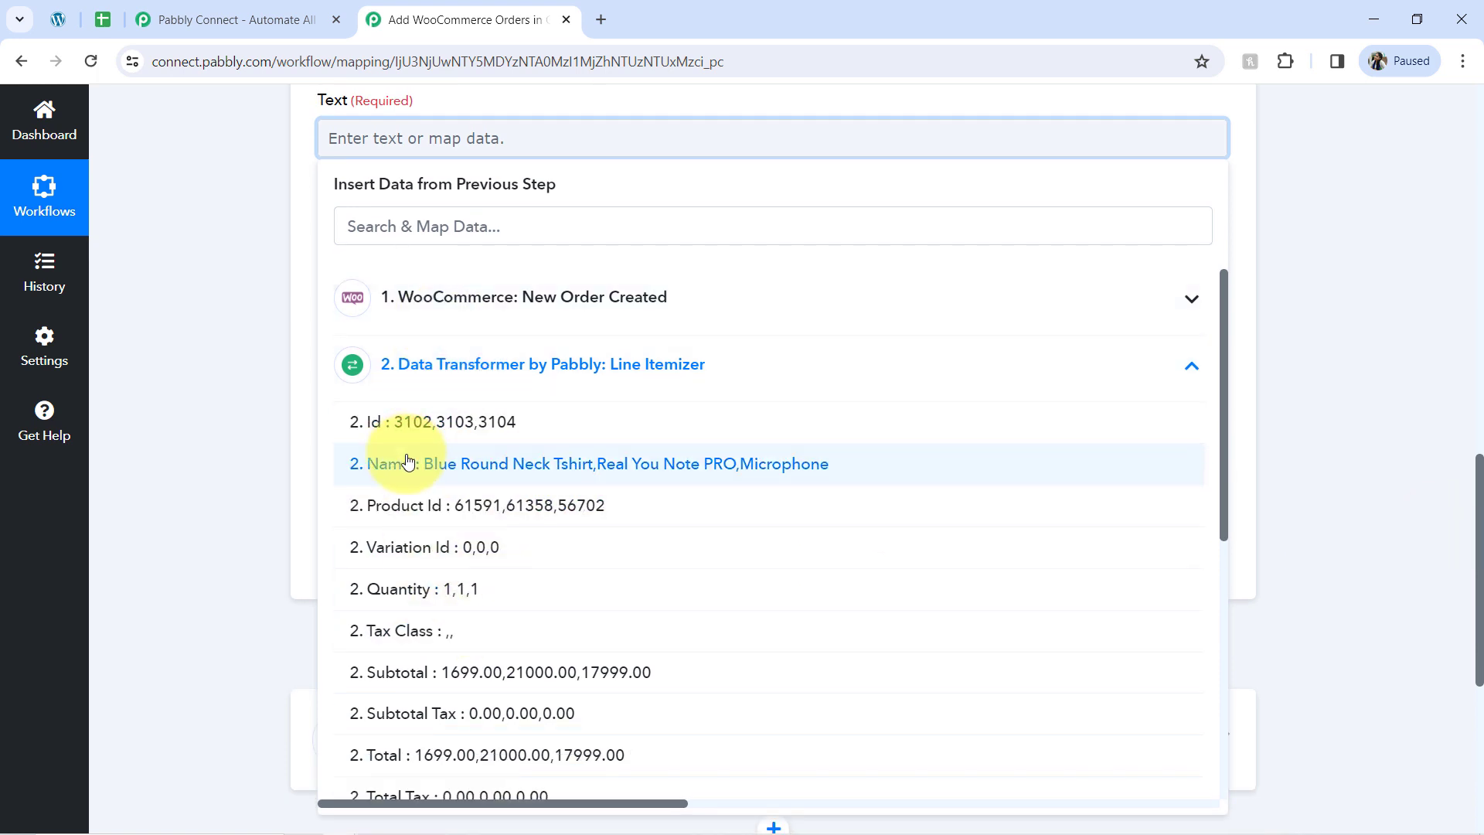
click(363, 463)
click(262, 269)
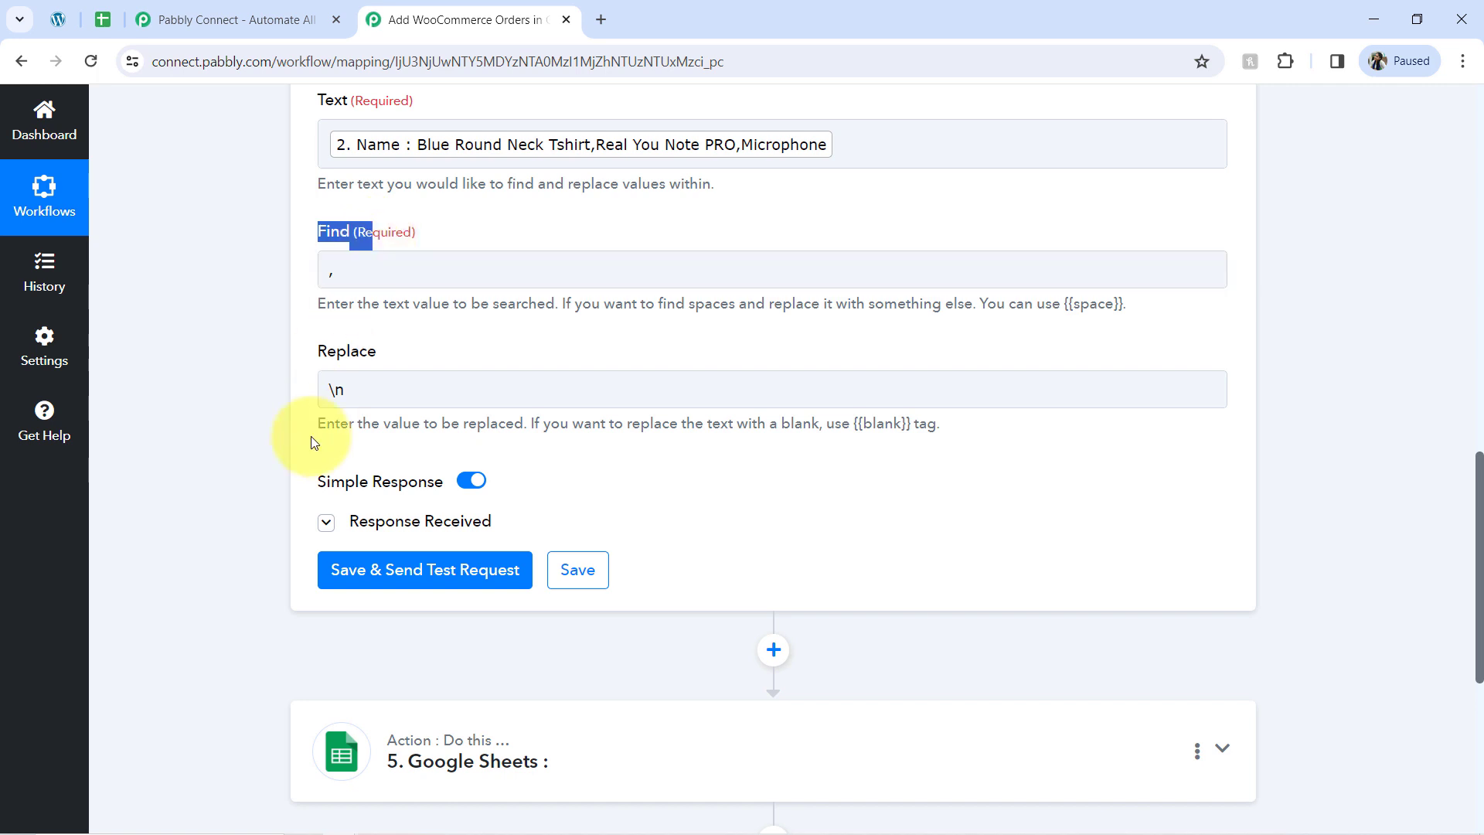
click(230, 485)
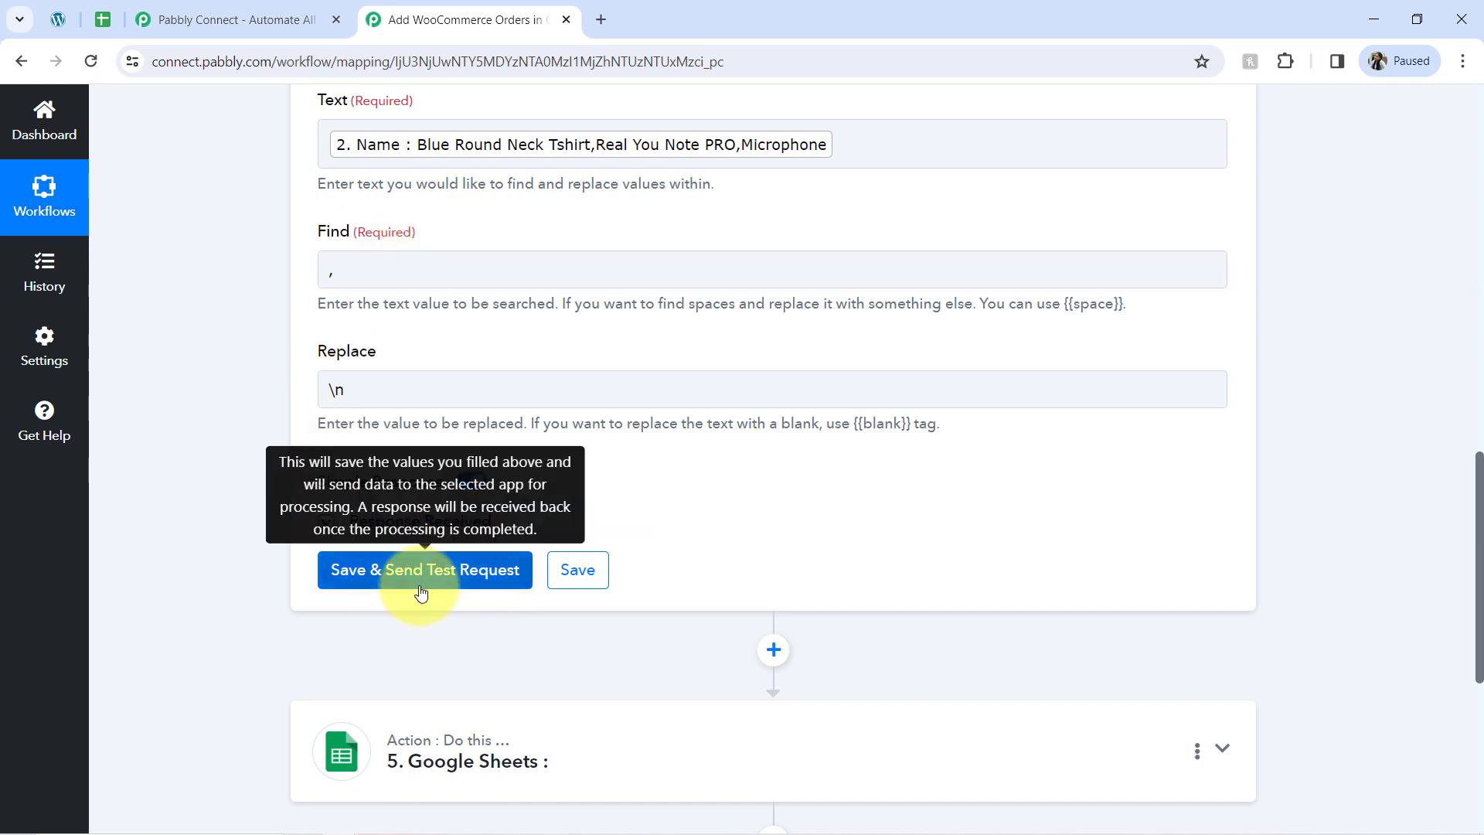
- Save and test step 4, confirming three product names on separate lines
click(423, 593)
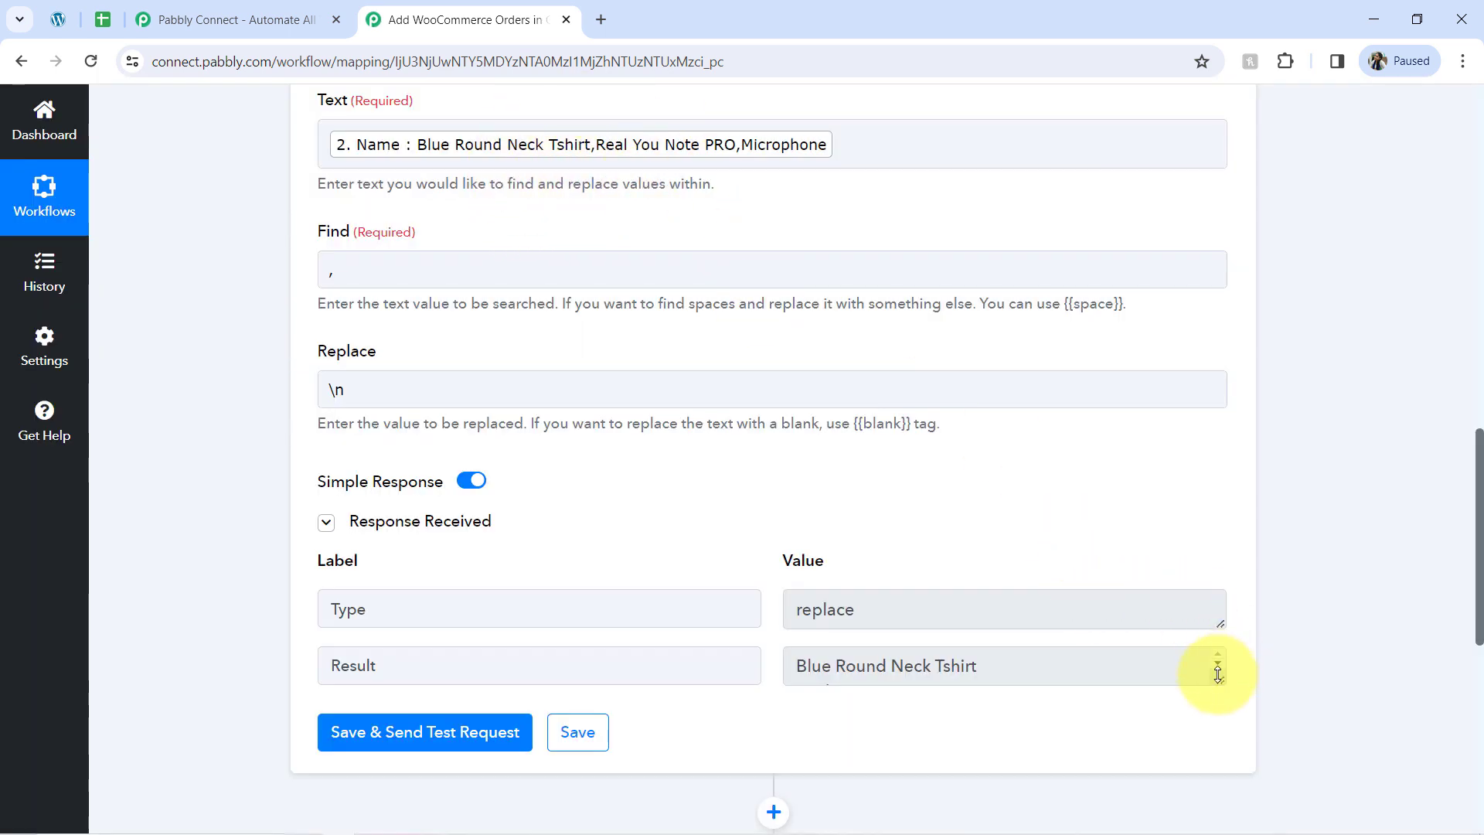
drag(1217, 679, 1217, 753)
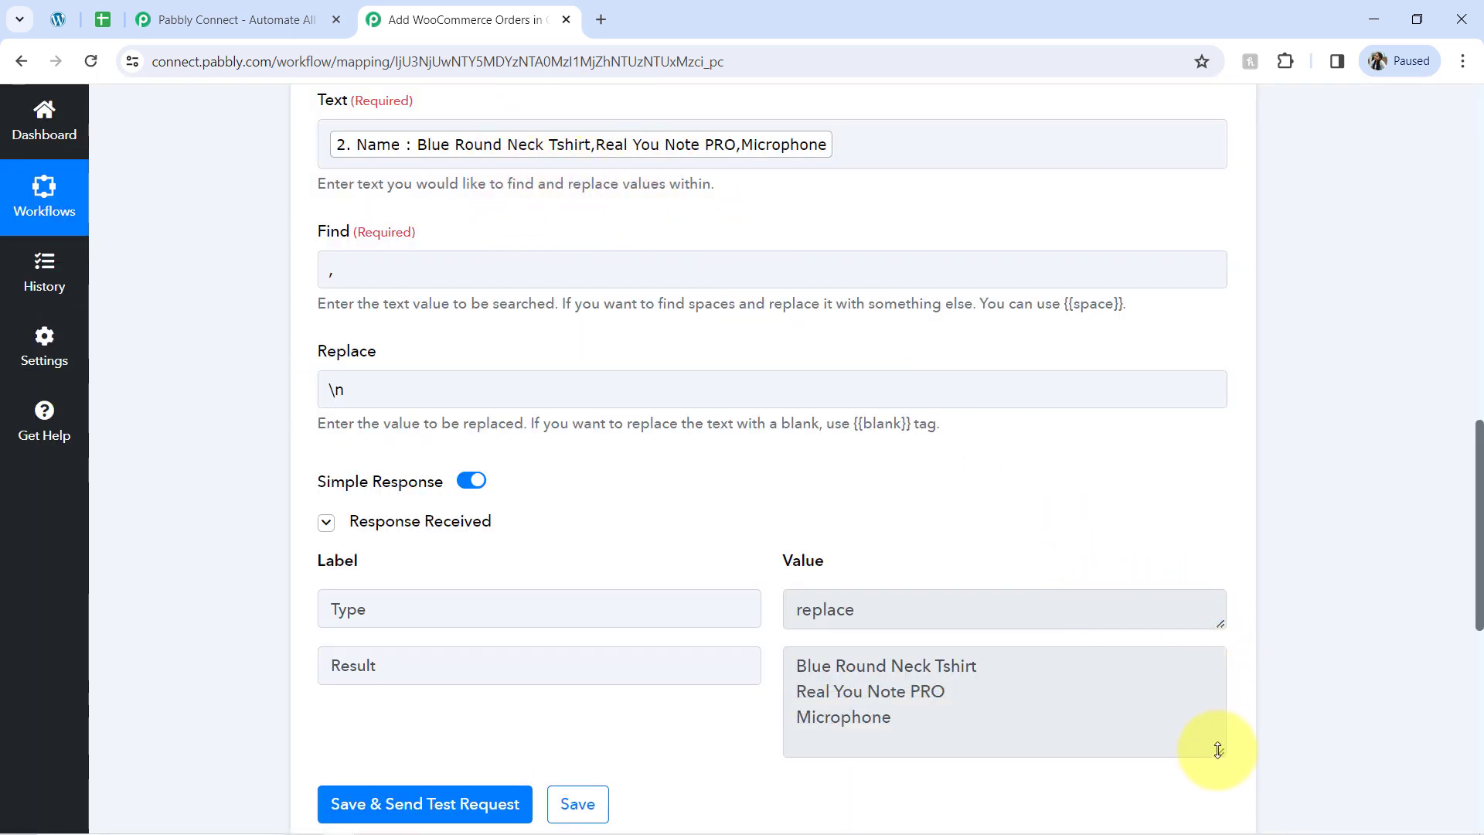
drag(905, 719, 873, 659)
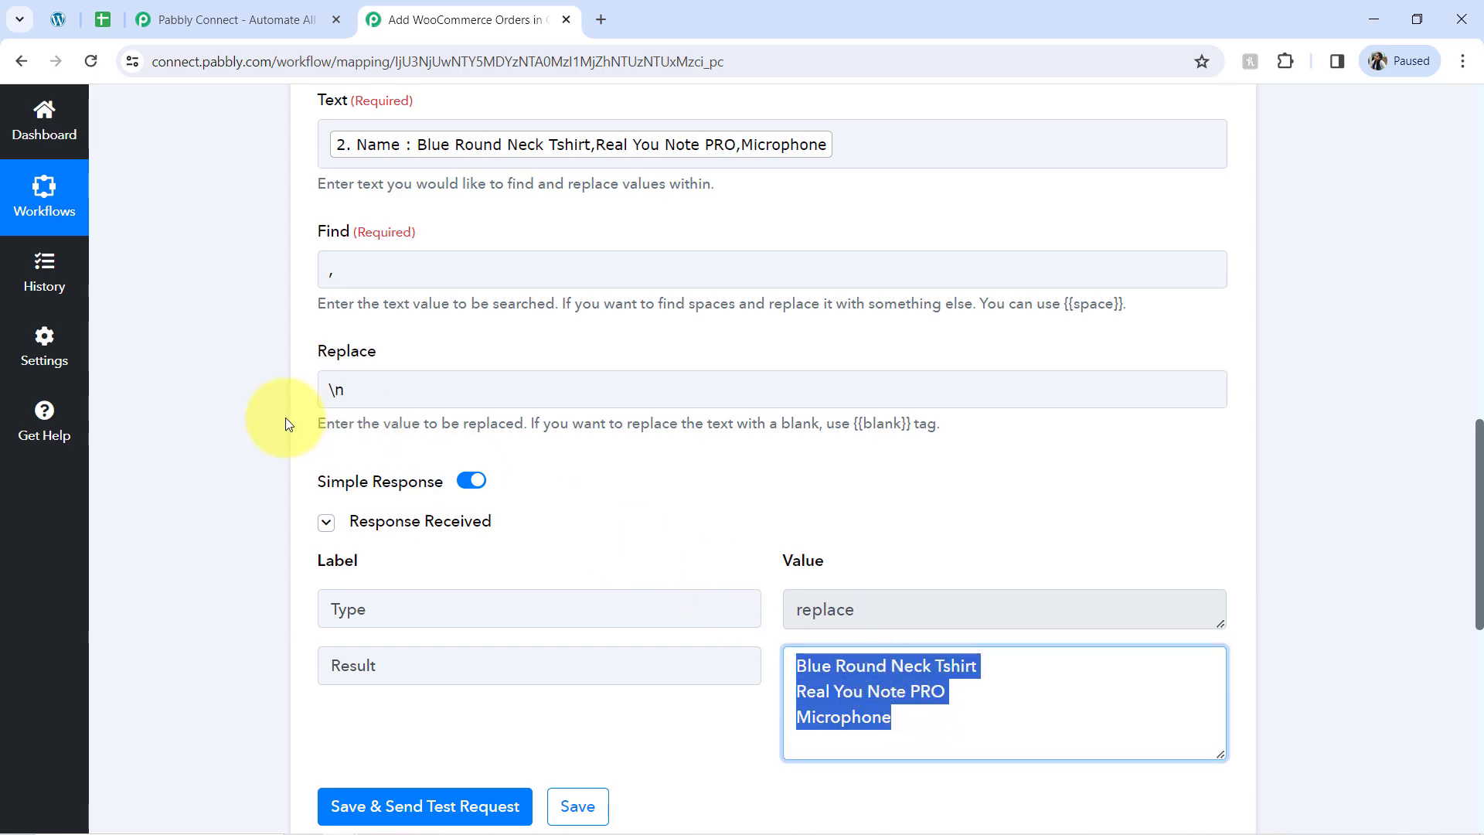
click(229, 413)
drag(1479, 485, 1474, 325)
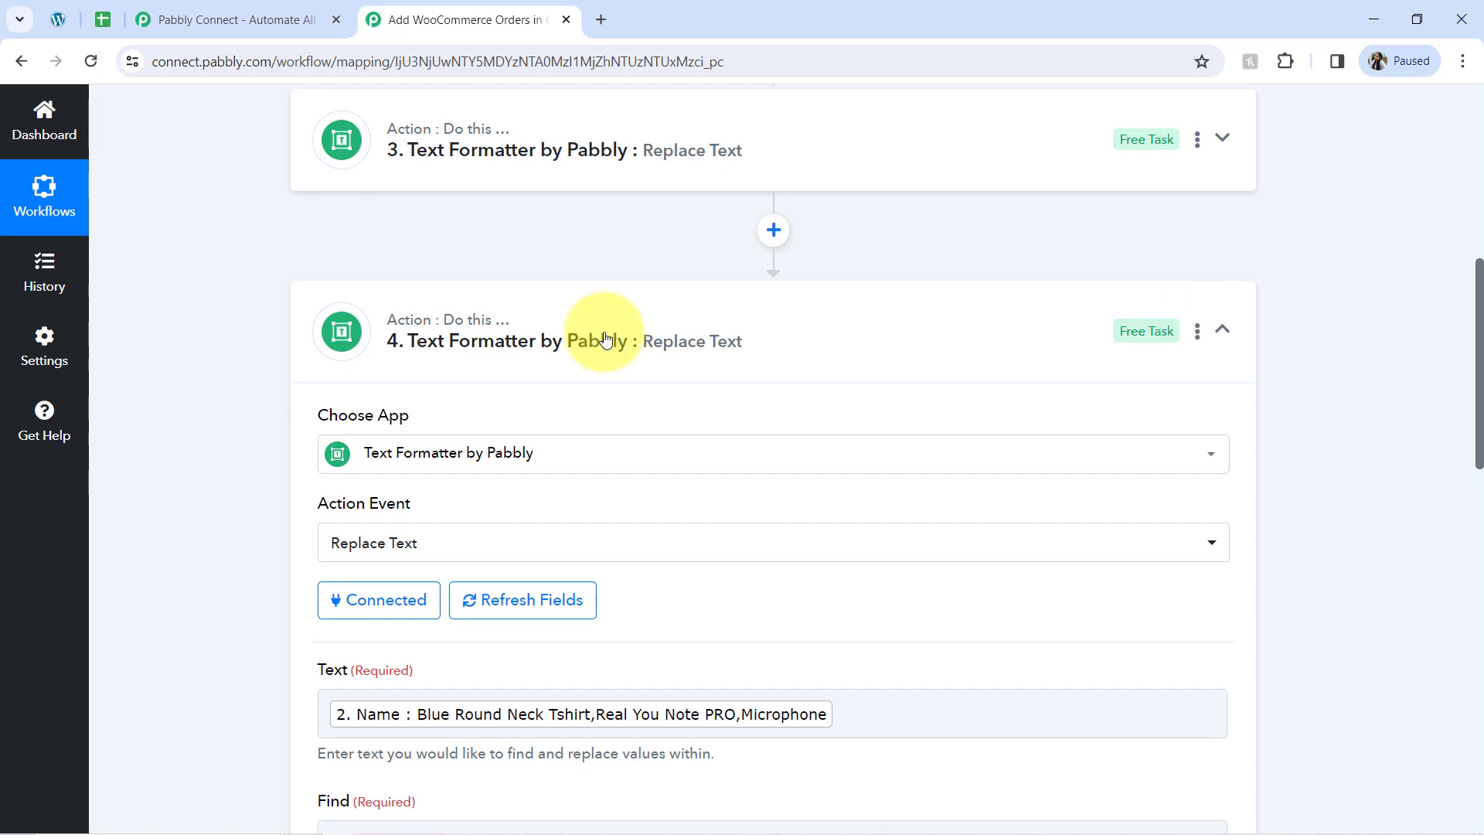
- Clear row 3 of the All Orders of WooCommerse Store sheet, then return to Pabbly
click(591, 332)
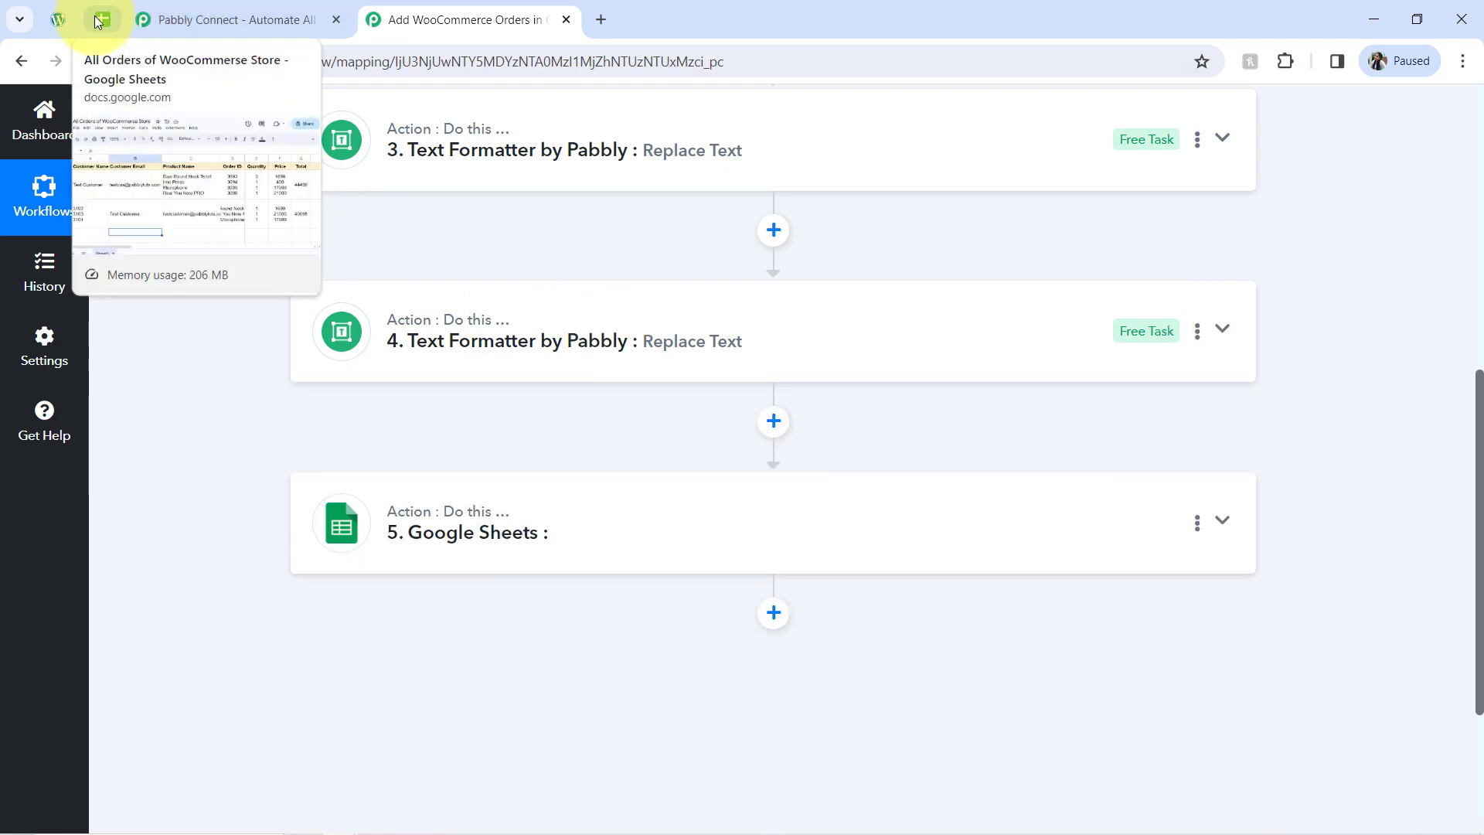
click(98, 21)
click(452, 514)
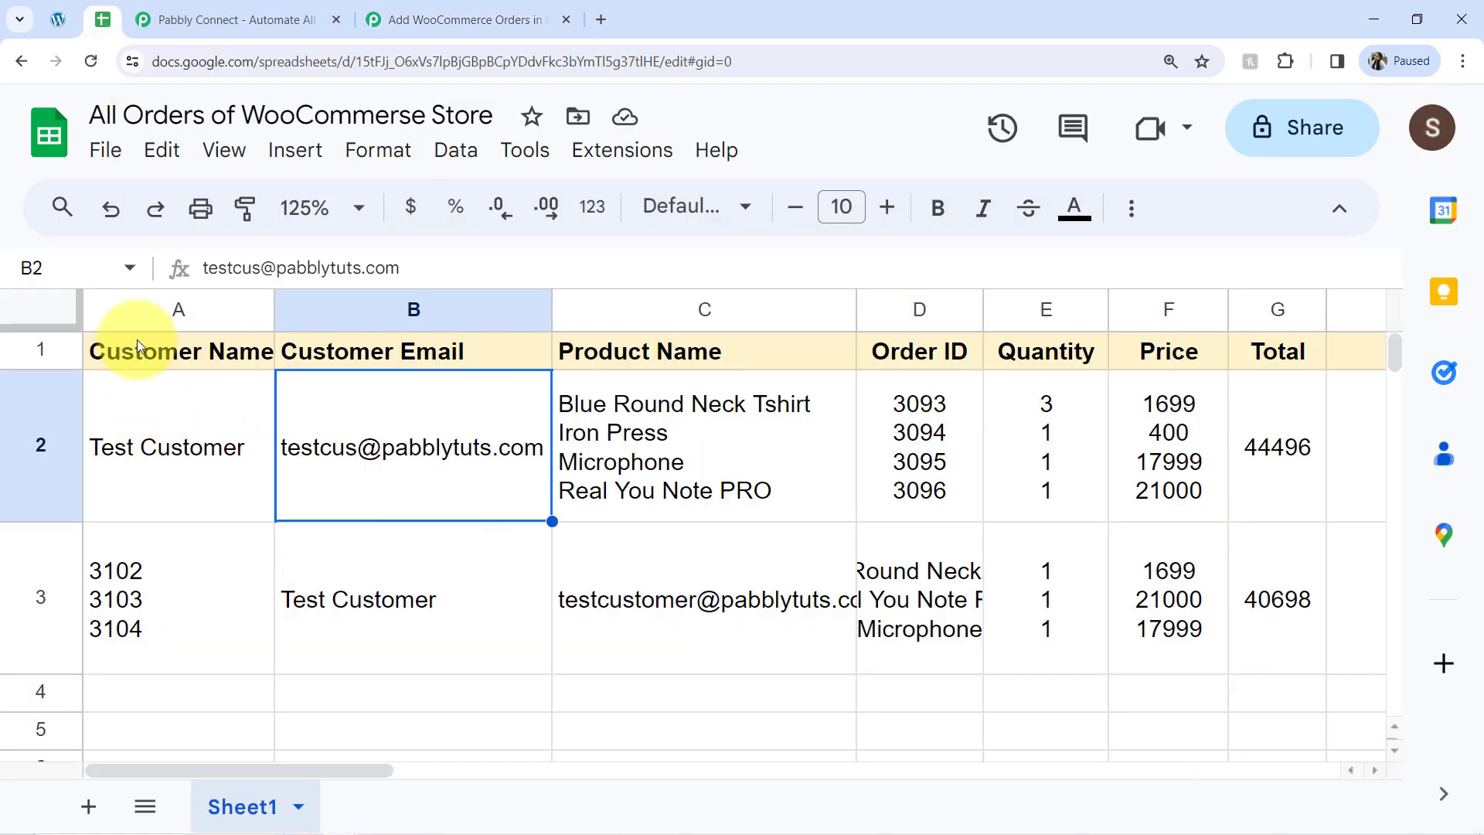
click(668, 307)
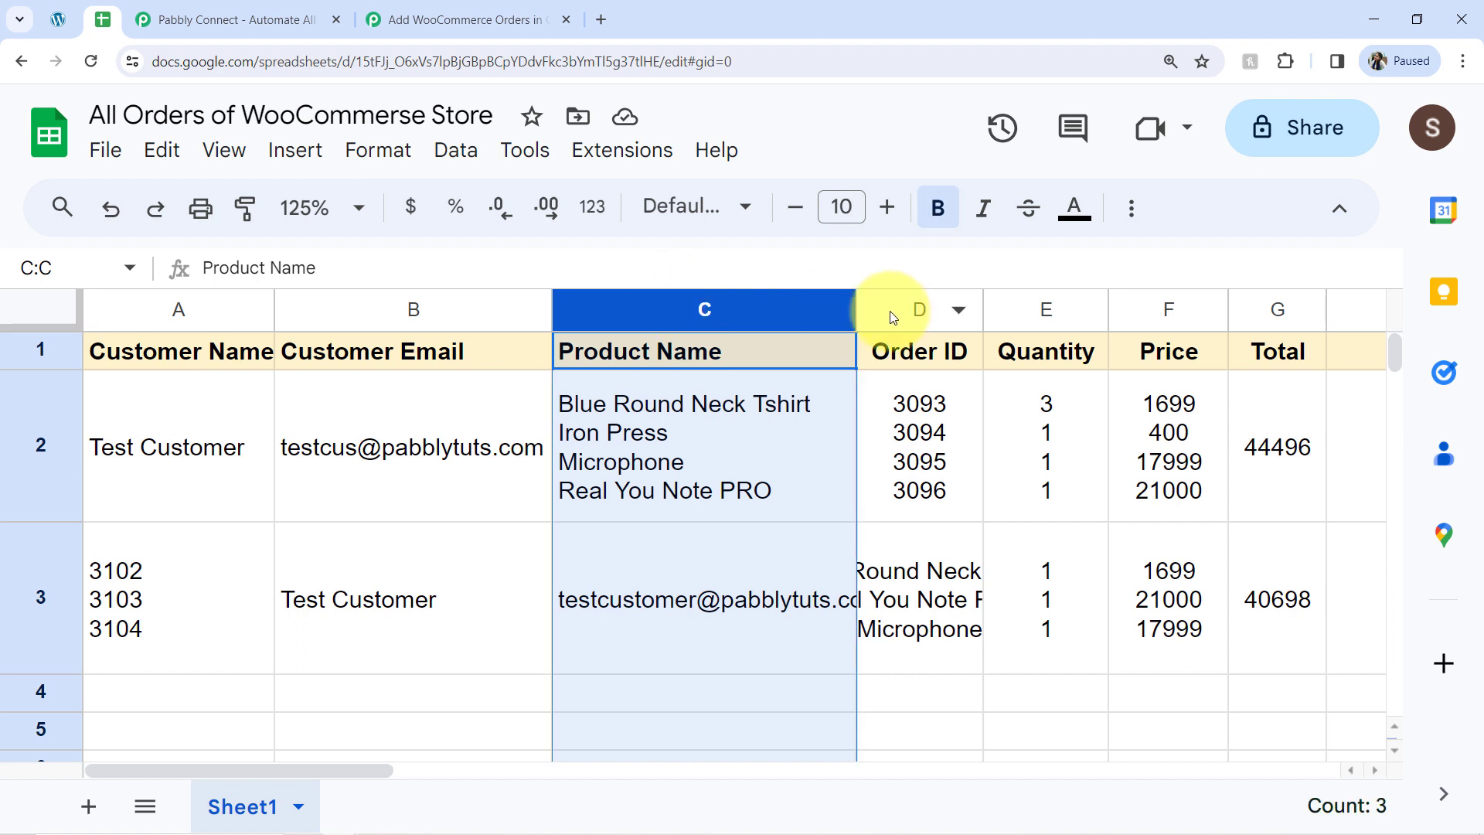
click(896, 310)
click(1038, 308)
click(1142, 308)
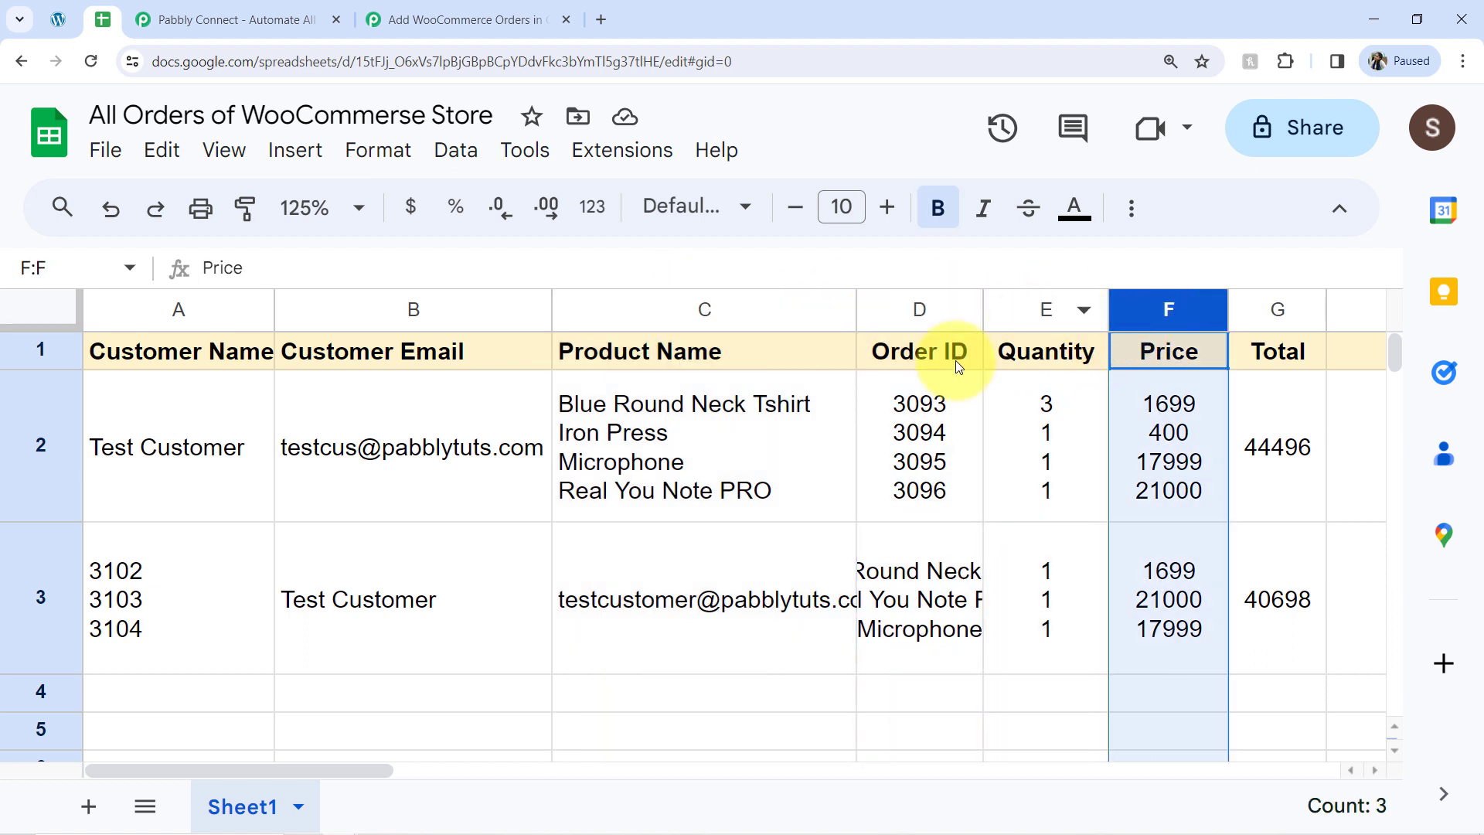
click(13, 597)
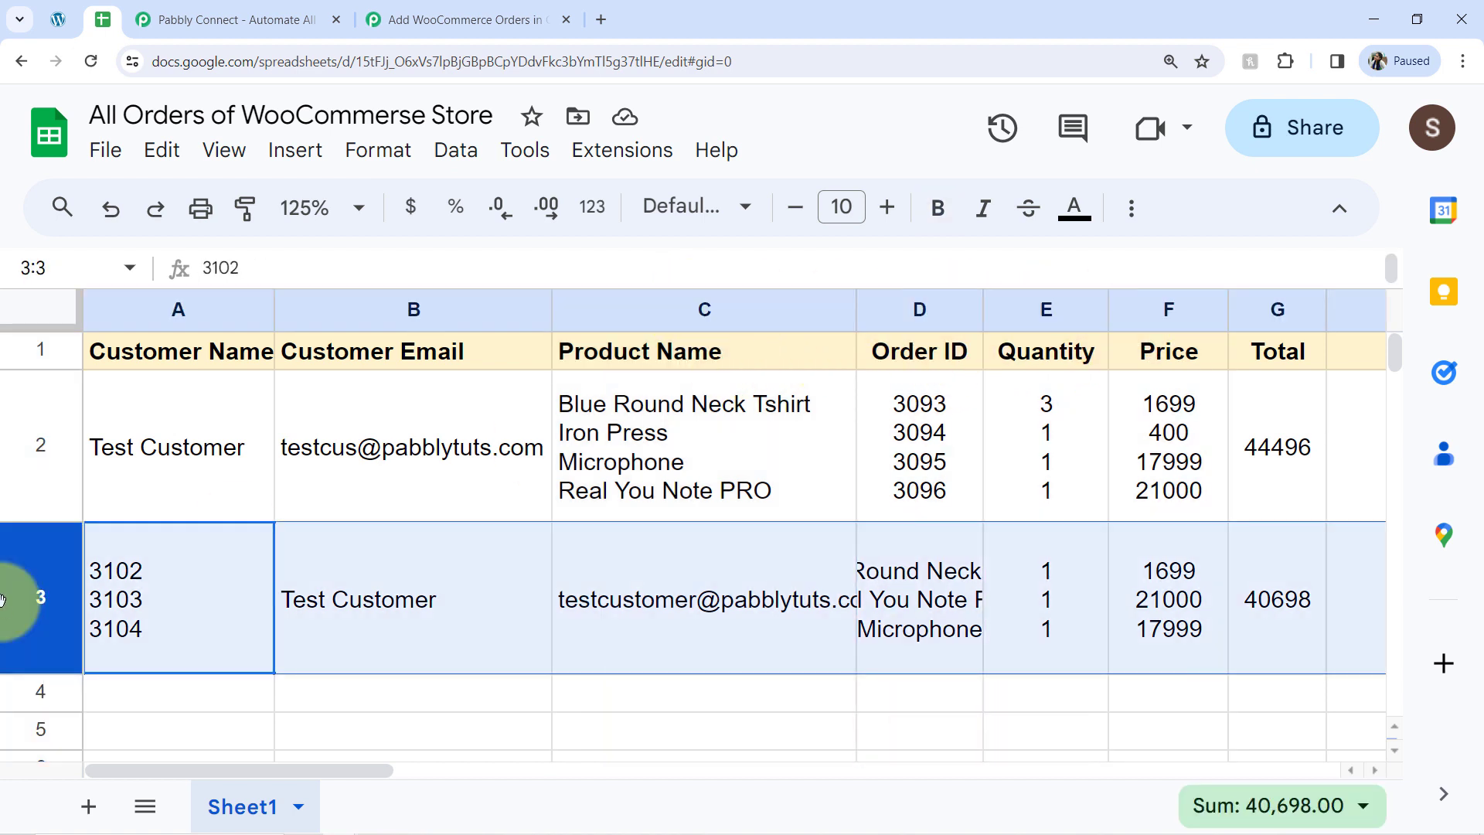
key(Delete)
click(307, 625)
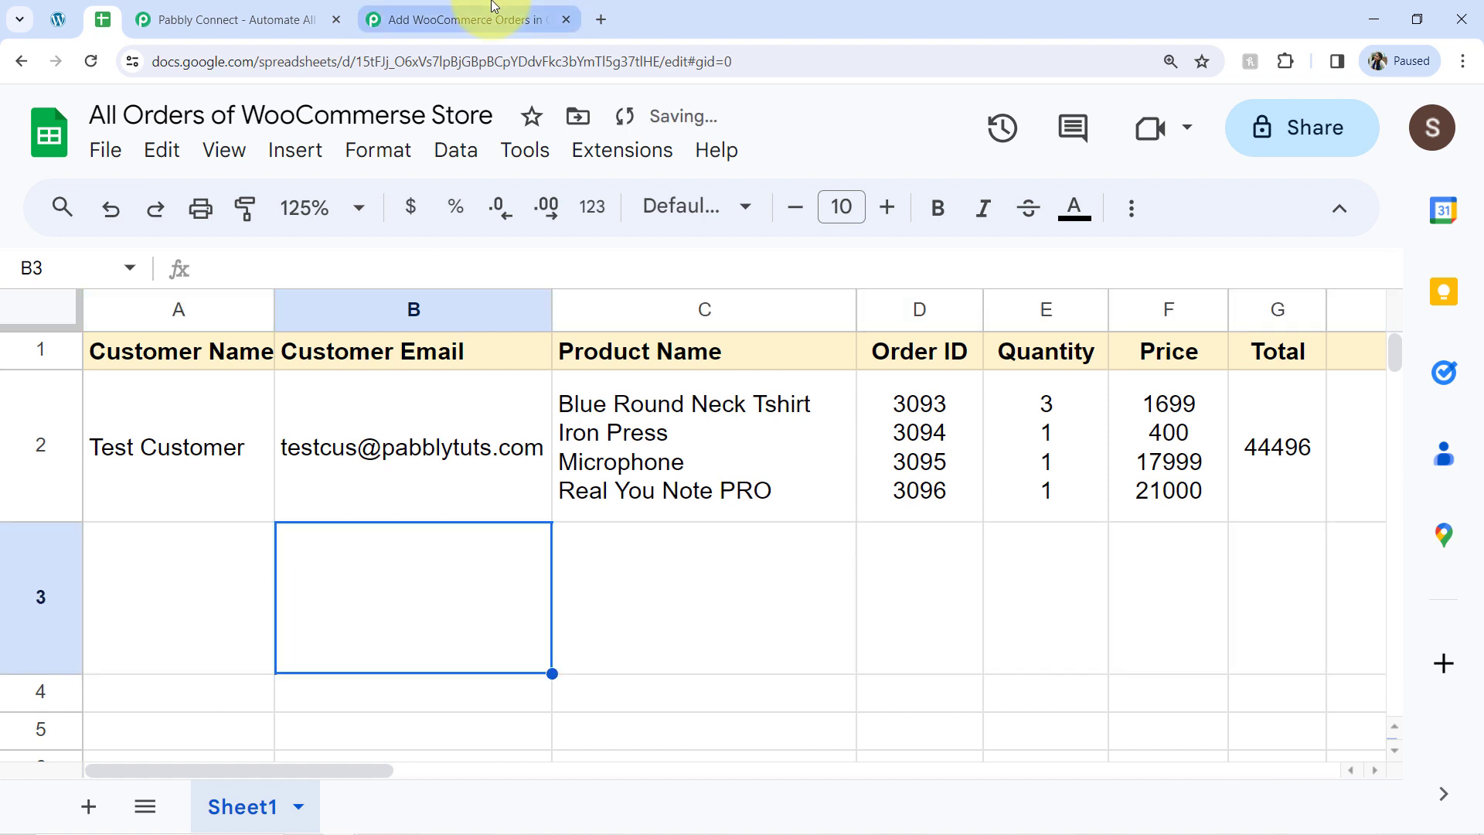
click(493, 6)
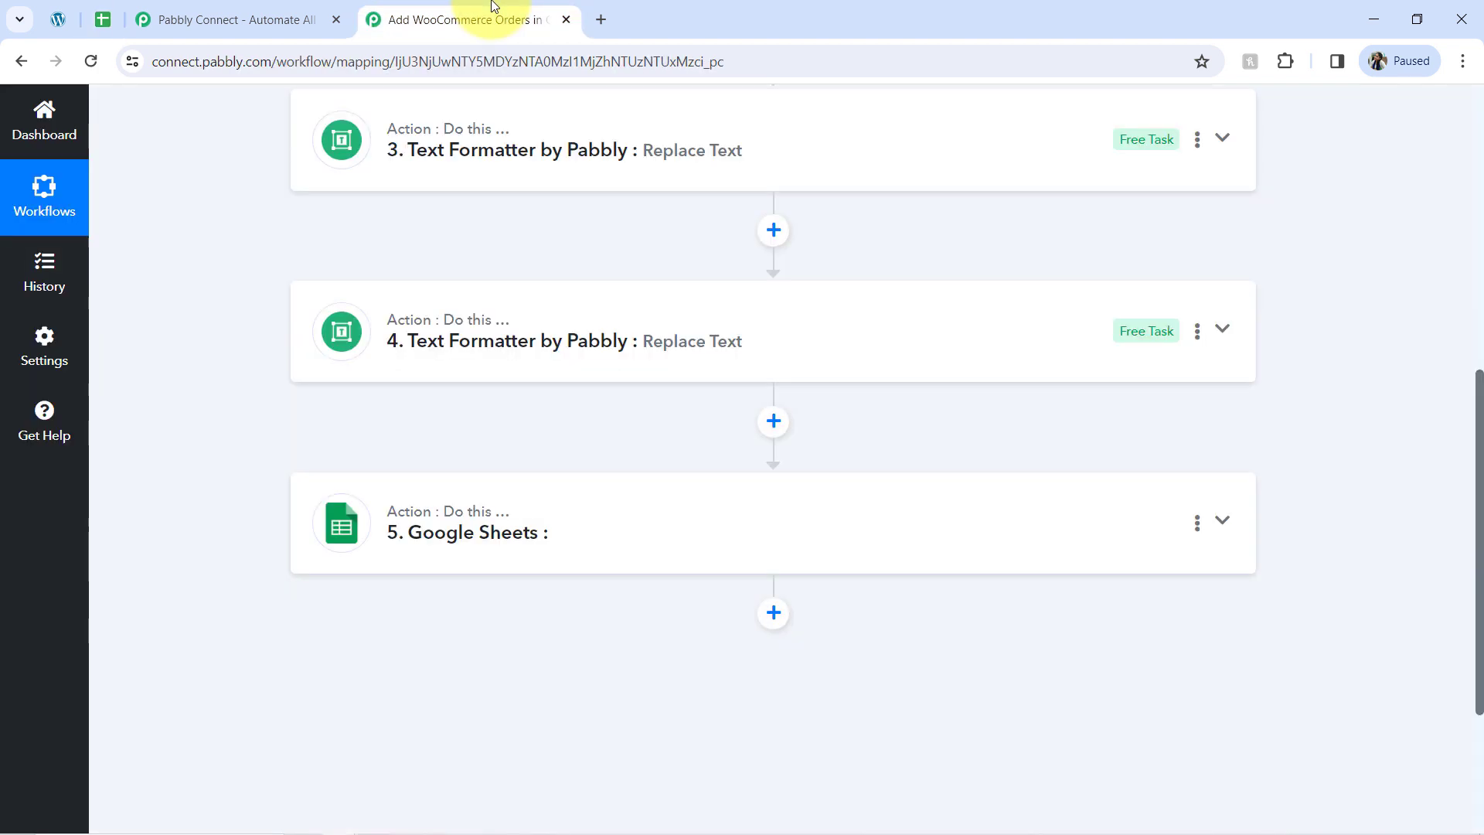
- Copy step 4 and paste it twice, after steps 4 and 5
click(1197, 332)
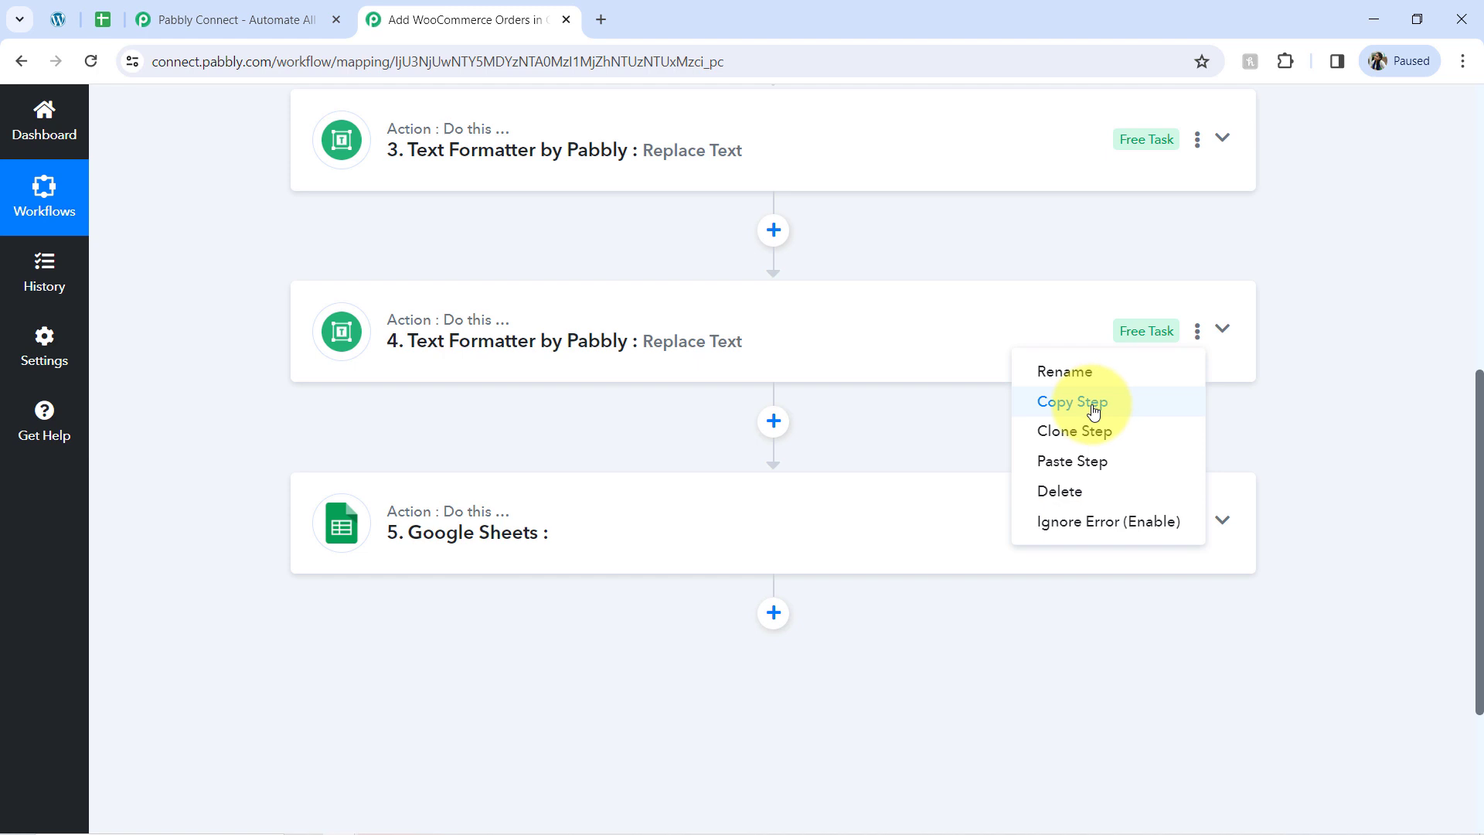
click(1092, 408)
click(780, 552)
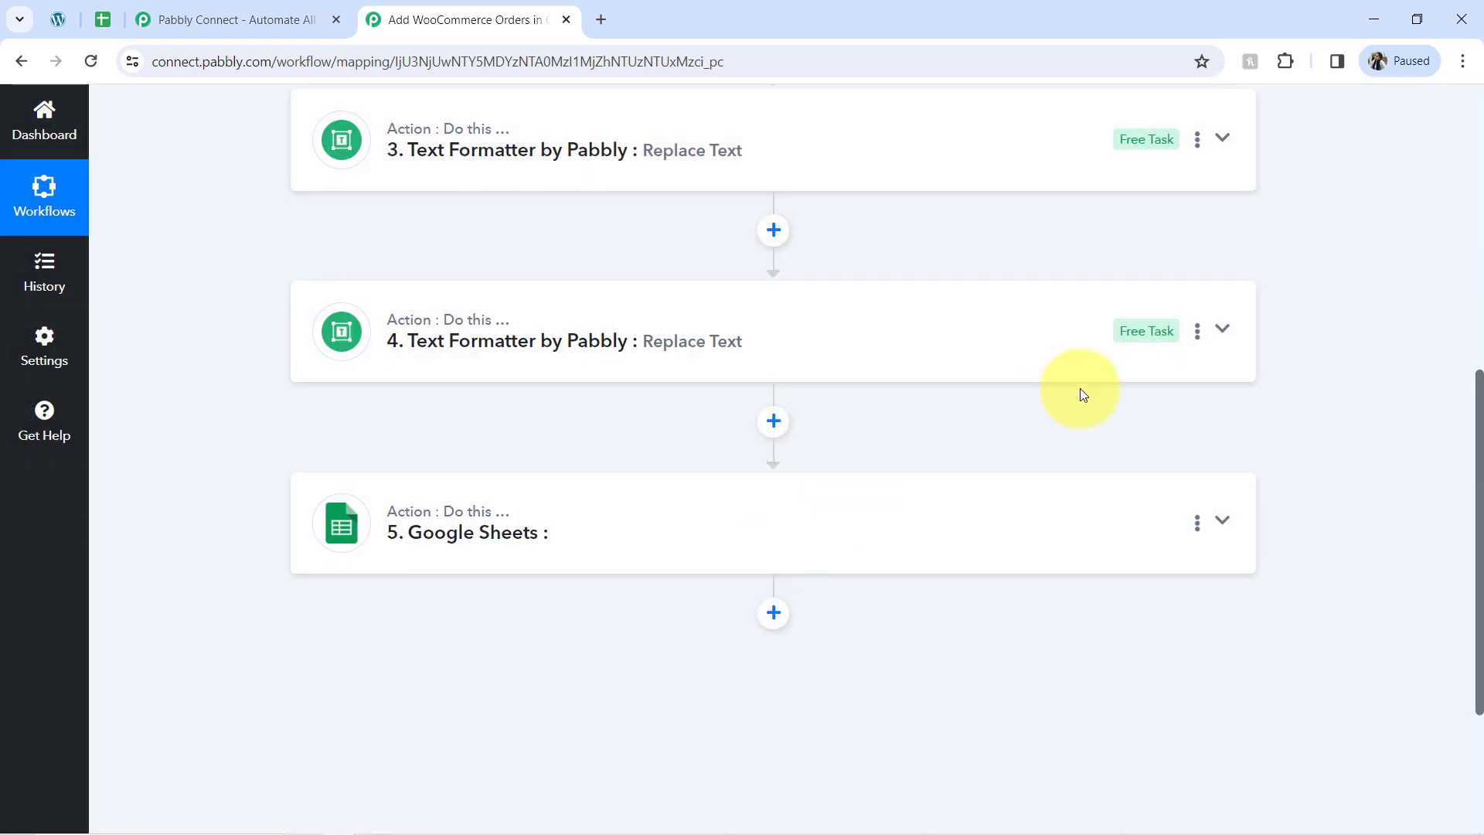
click(1198, 355)
click(1041, 461)
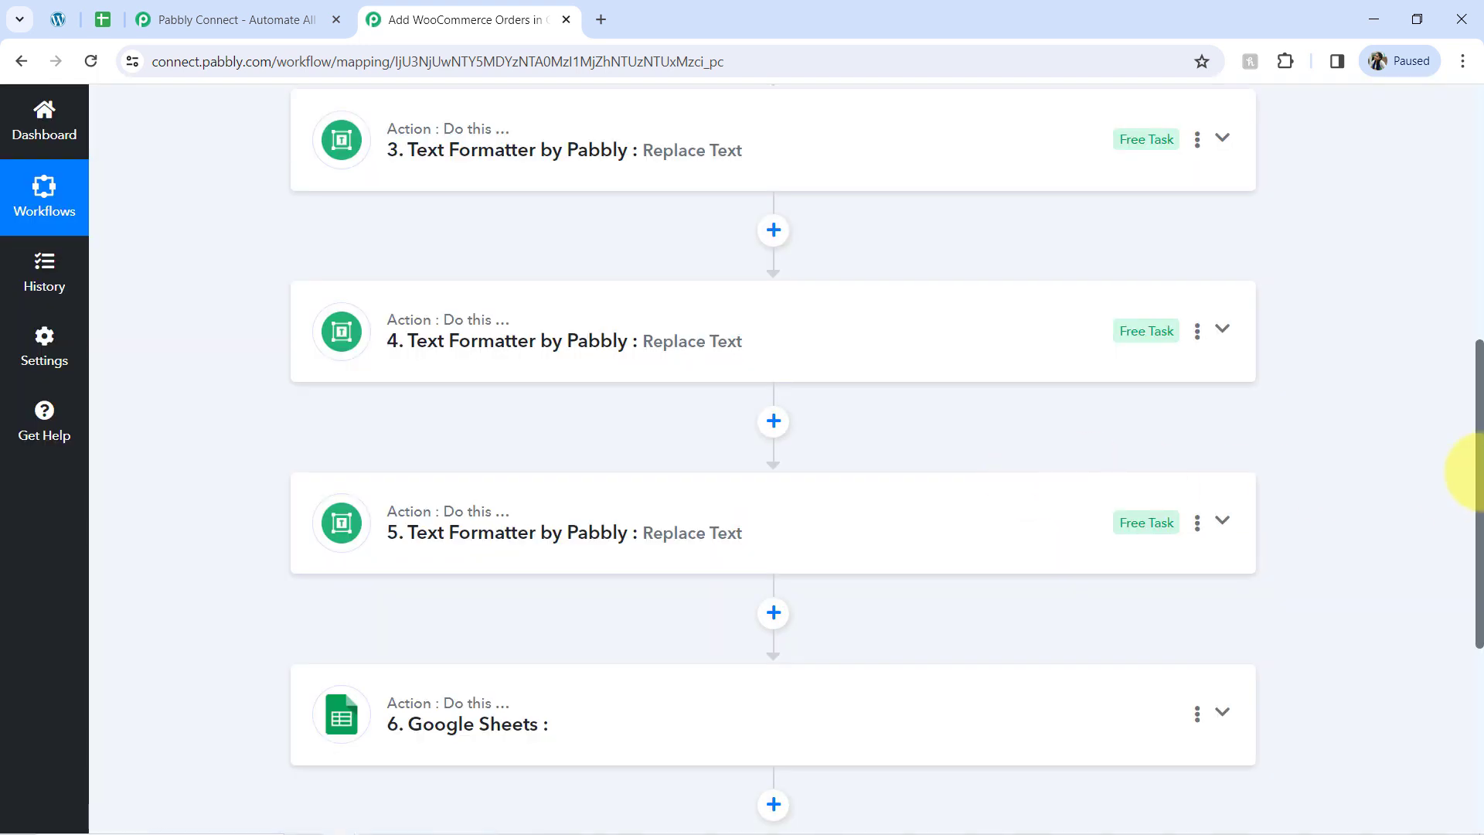
drag(1477, 469, 1471, 530)
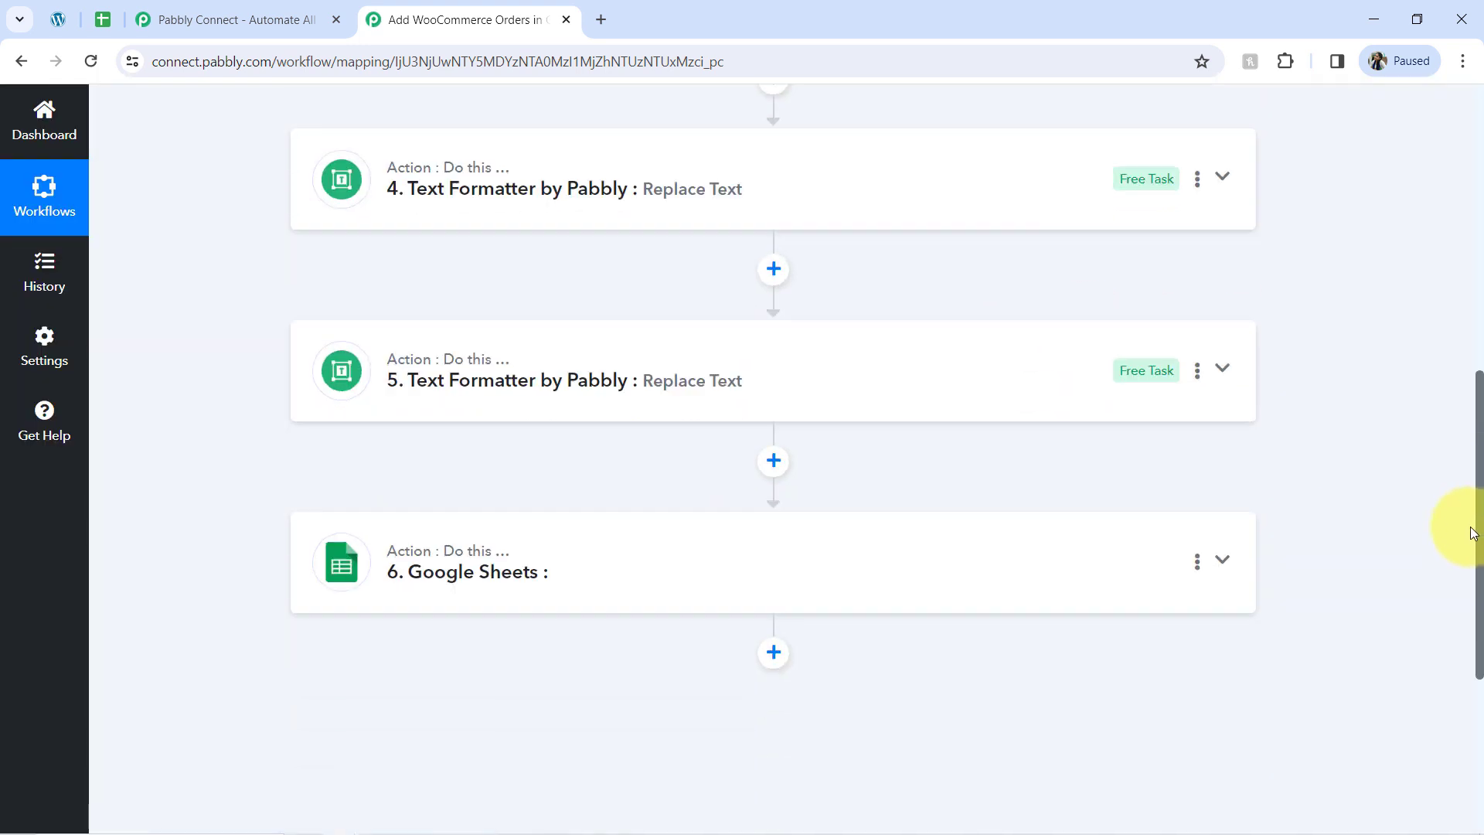
click(1197, 371)
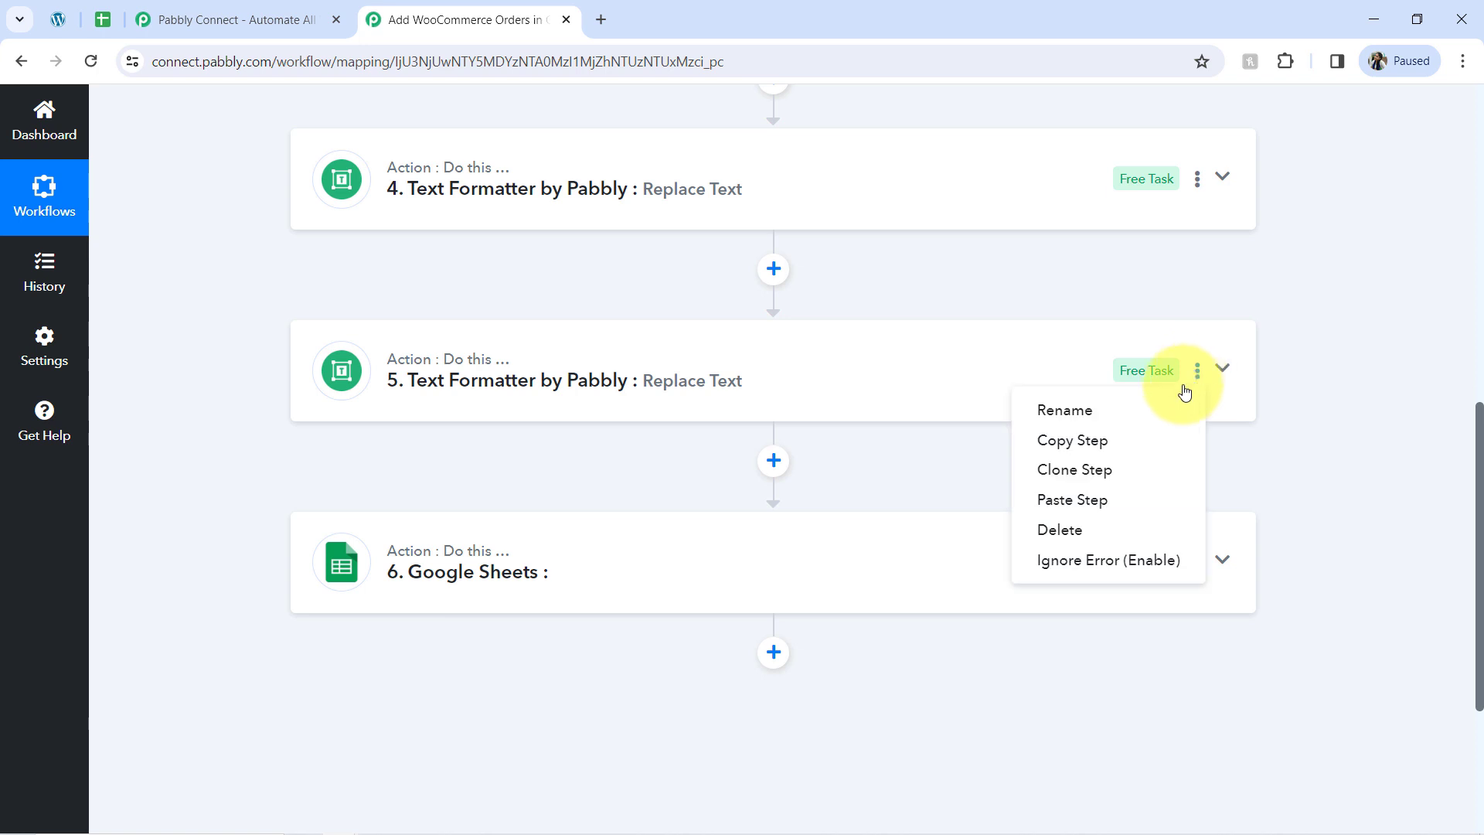
click(1061, 509)
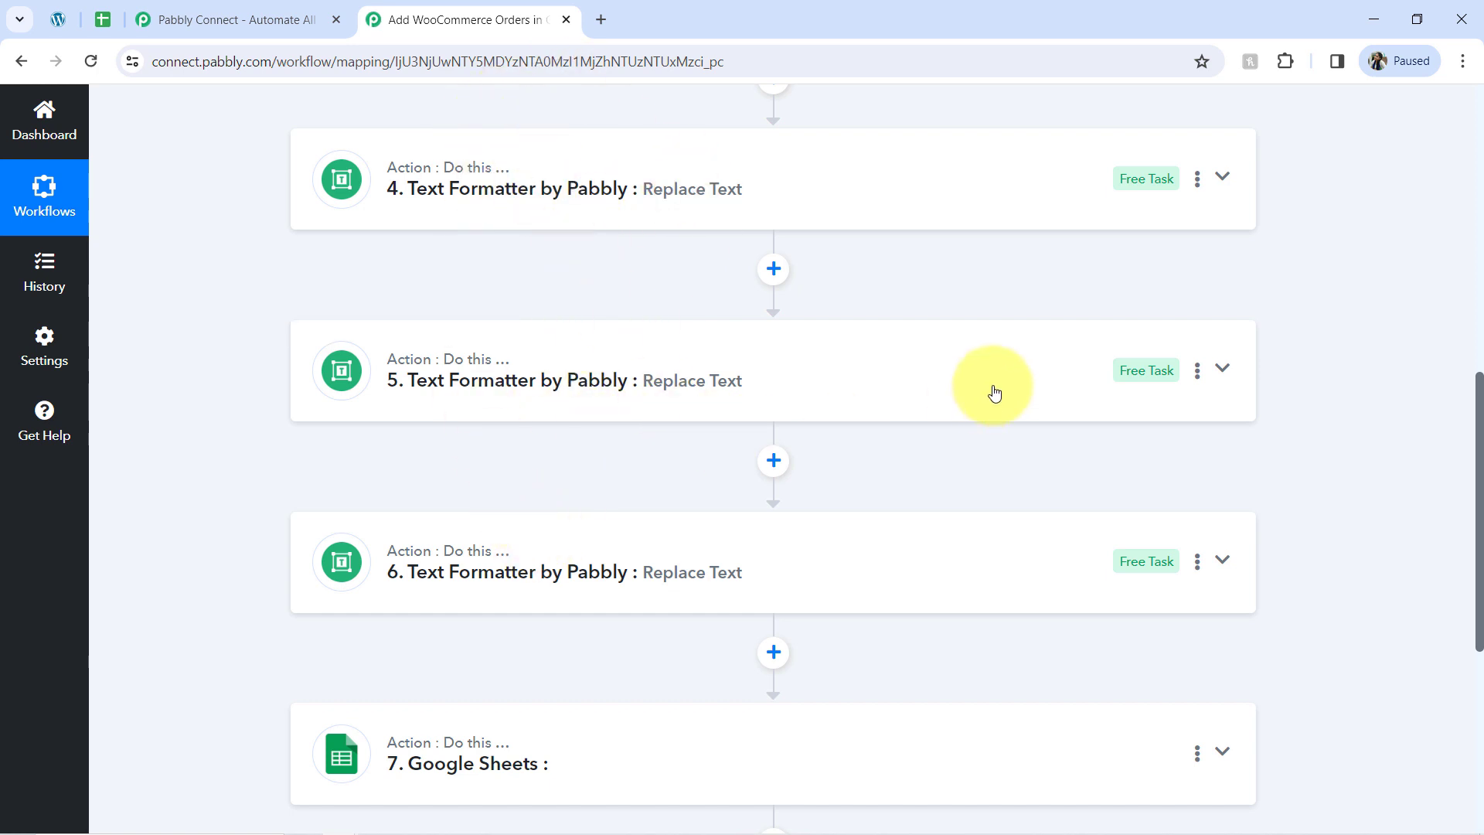
click(1197, 179)
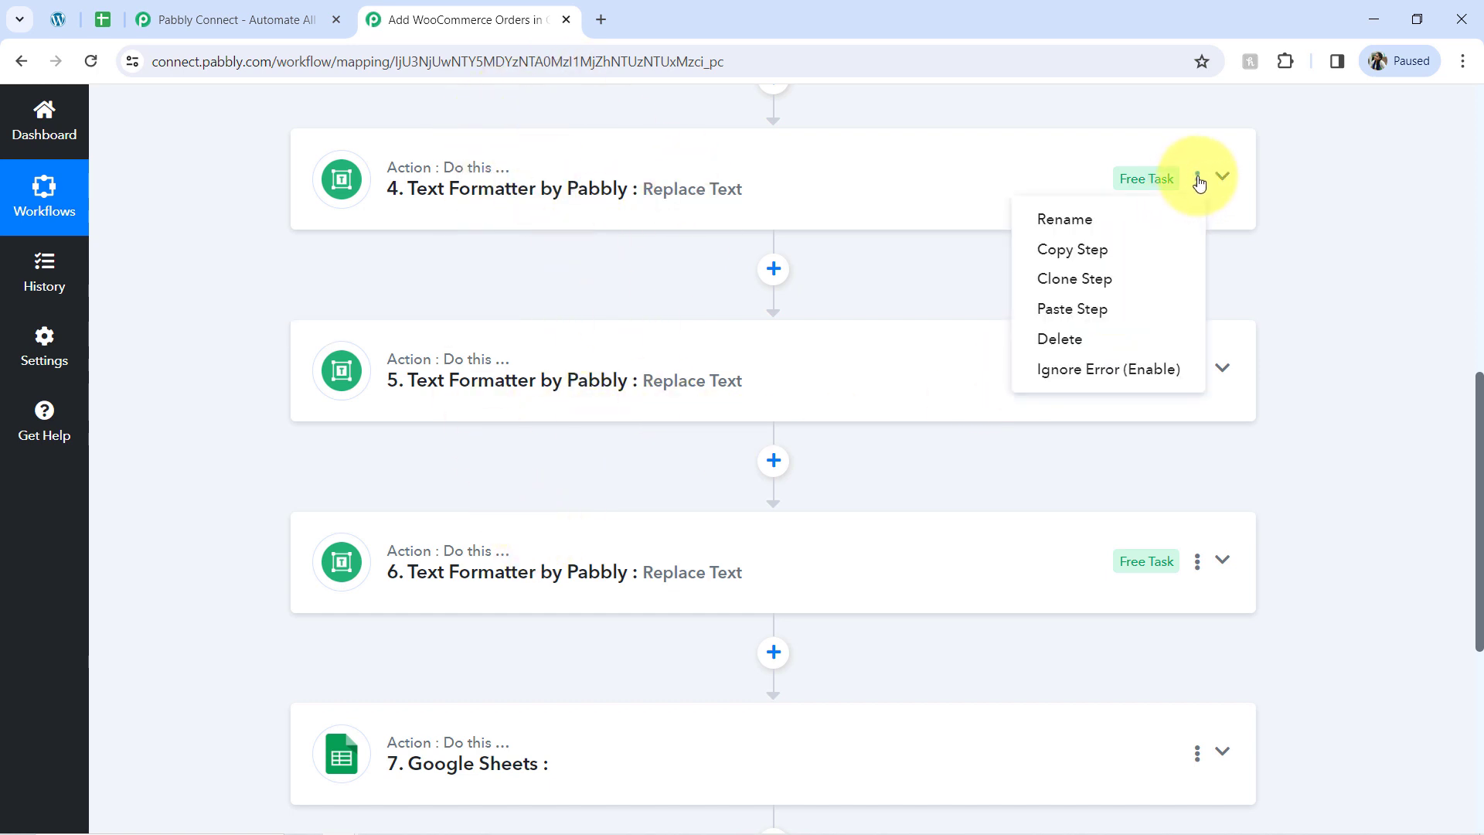
- Rename the third text formatter step to 'Text Formatter by Pabbly : Product Order ID'
click(1449, 390)
drag(1479, 429, 1435, 325)
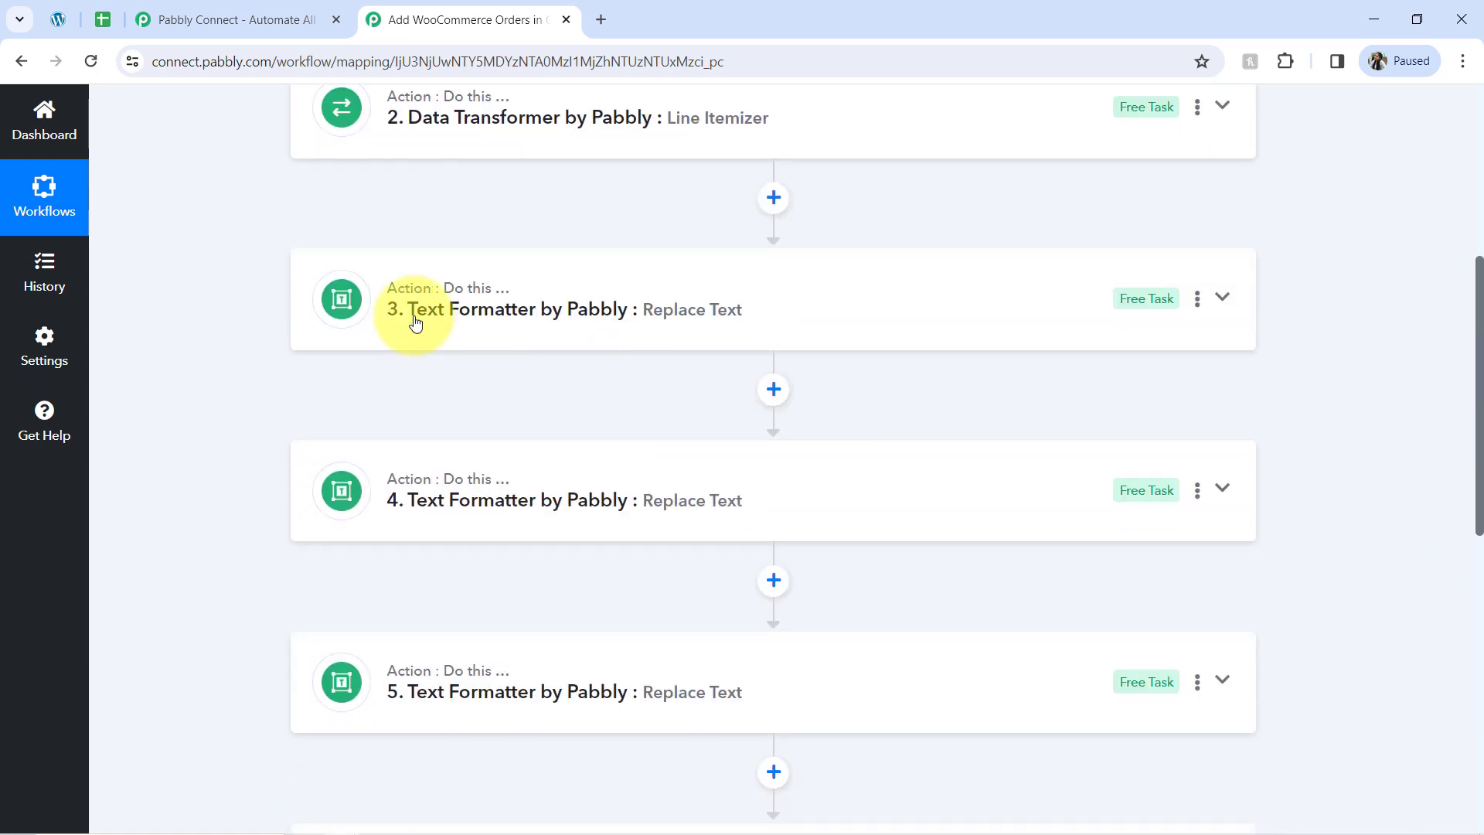
click(570, 335)
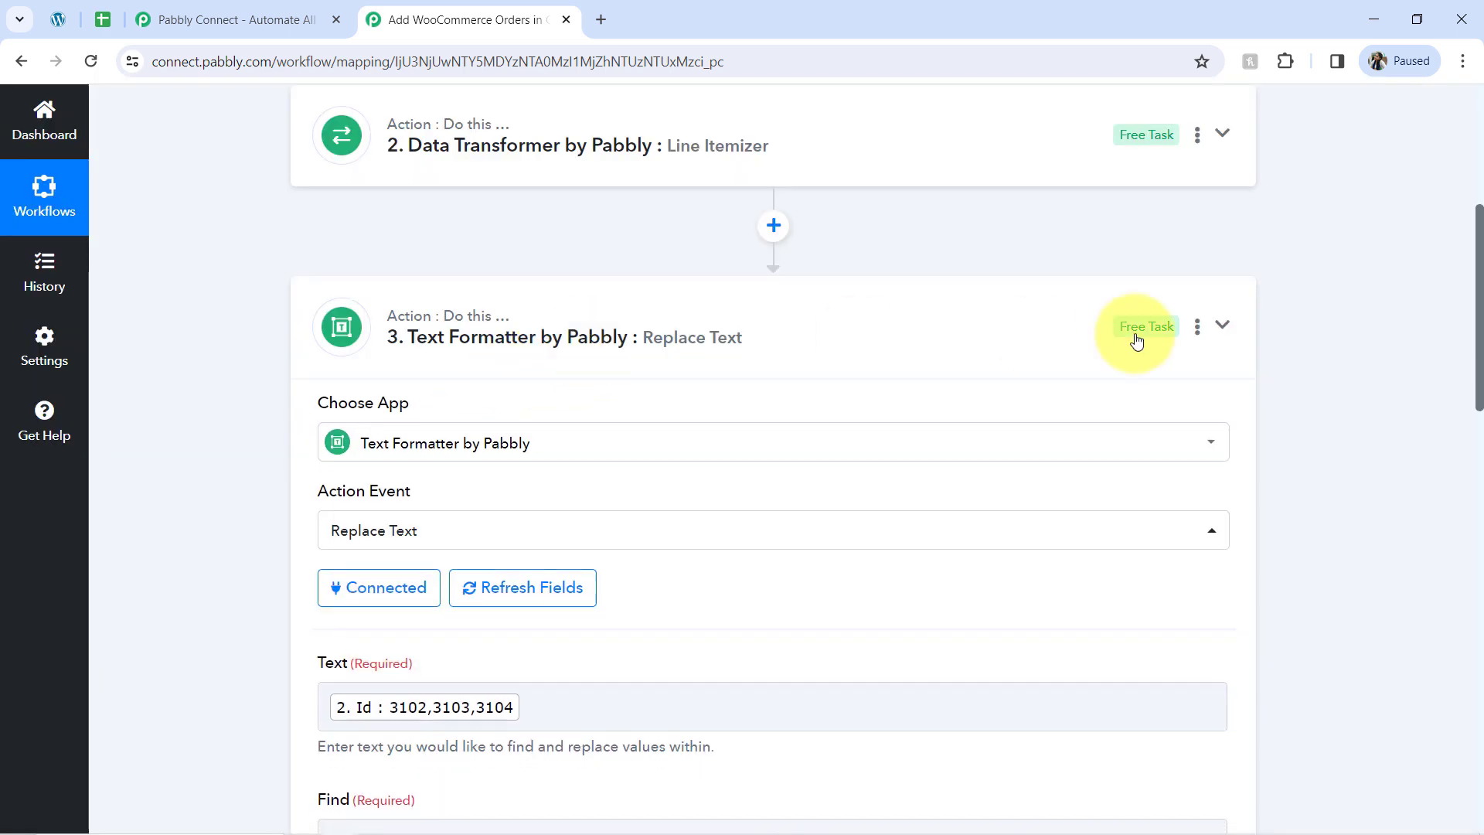
click(1136, 340)
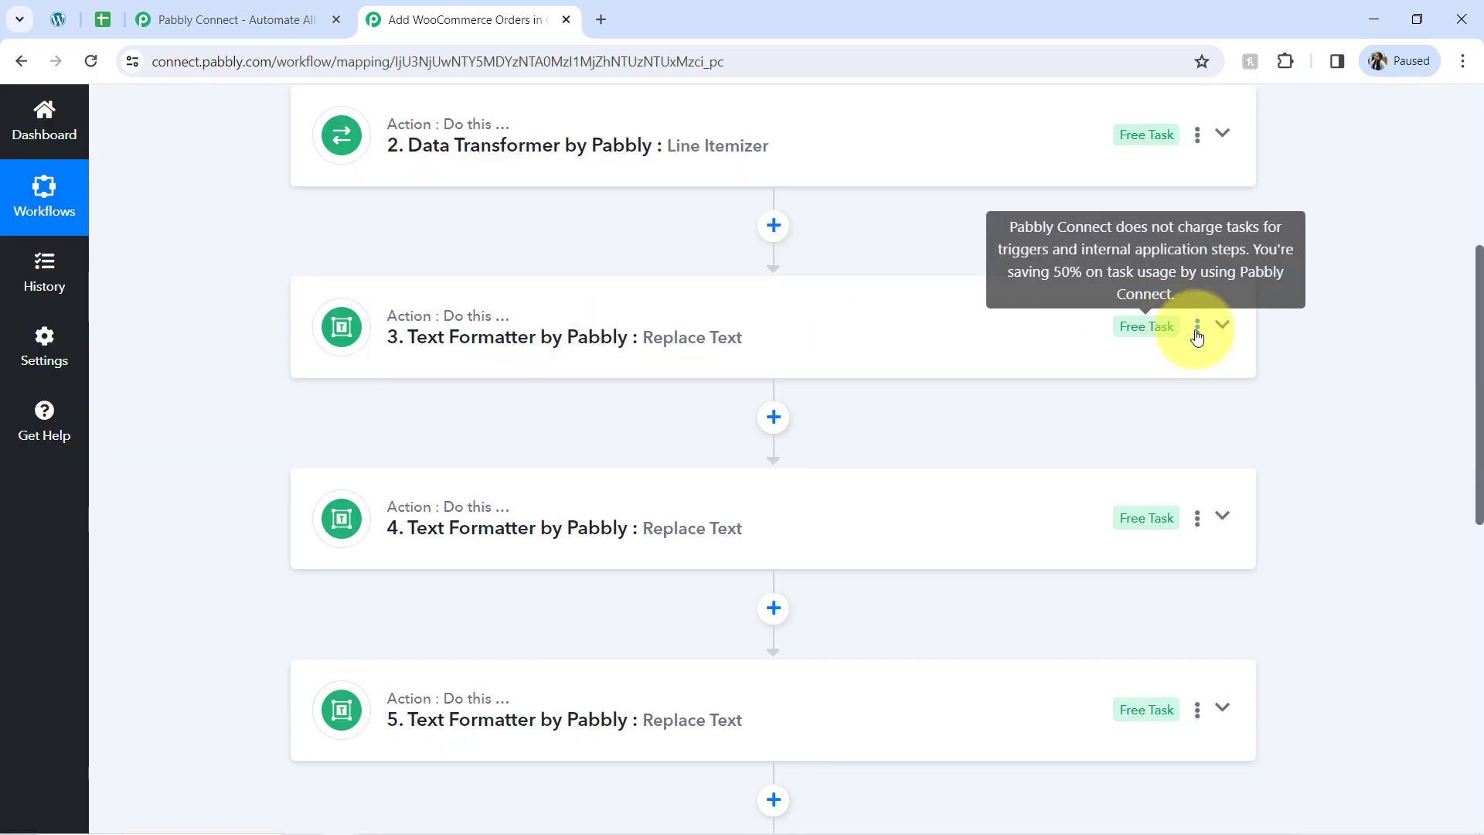
click(1197, 326)
click(1065, 367)
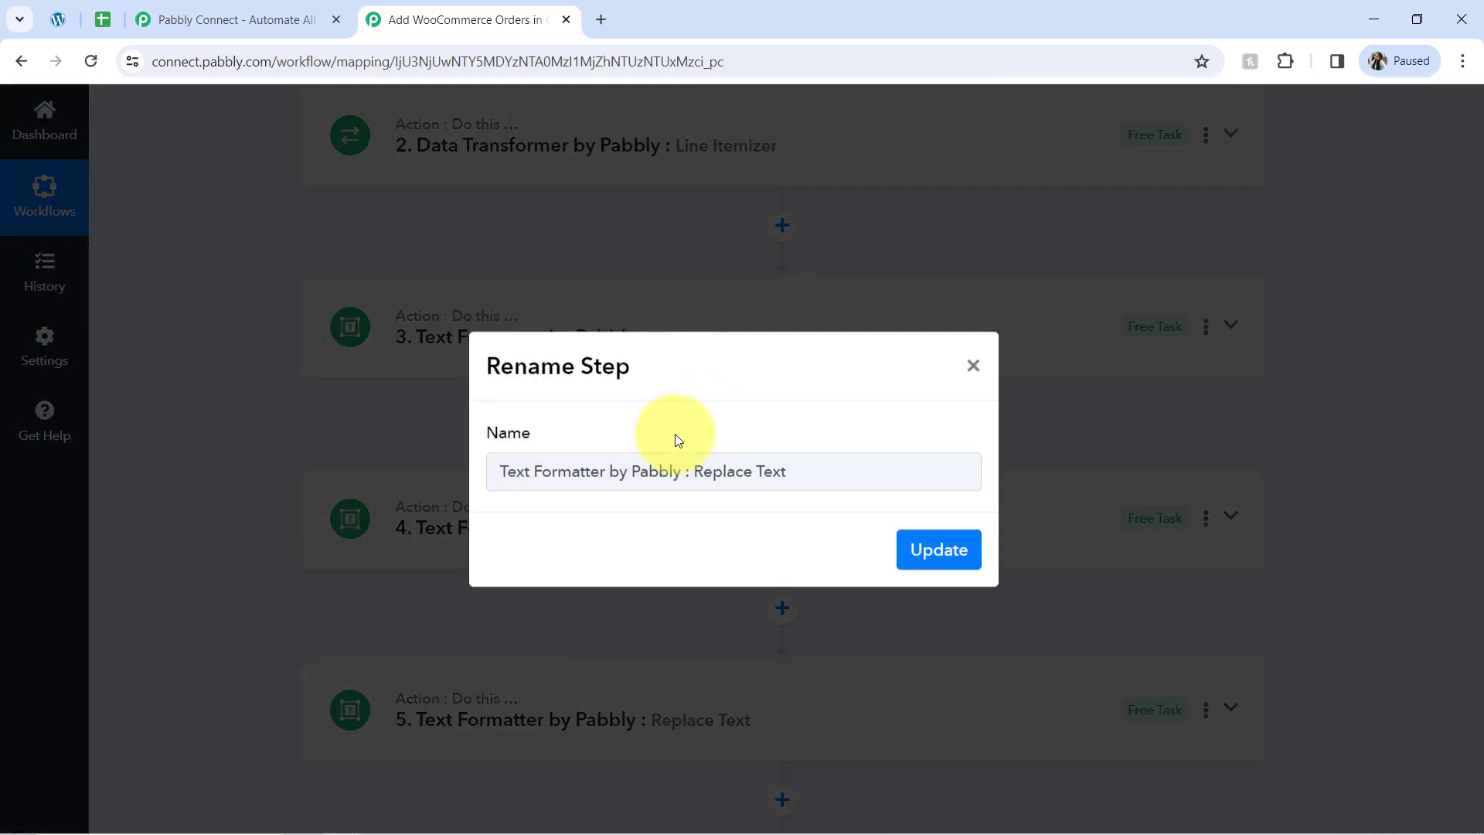
drag(697, 471, 900, 455)
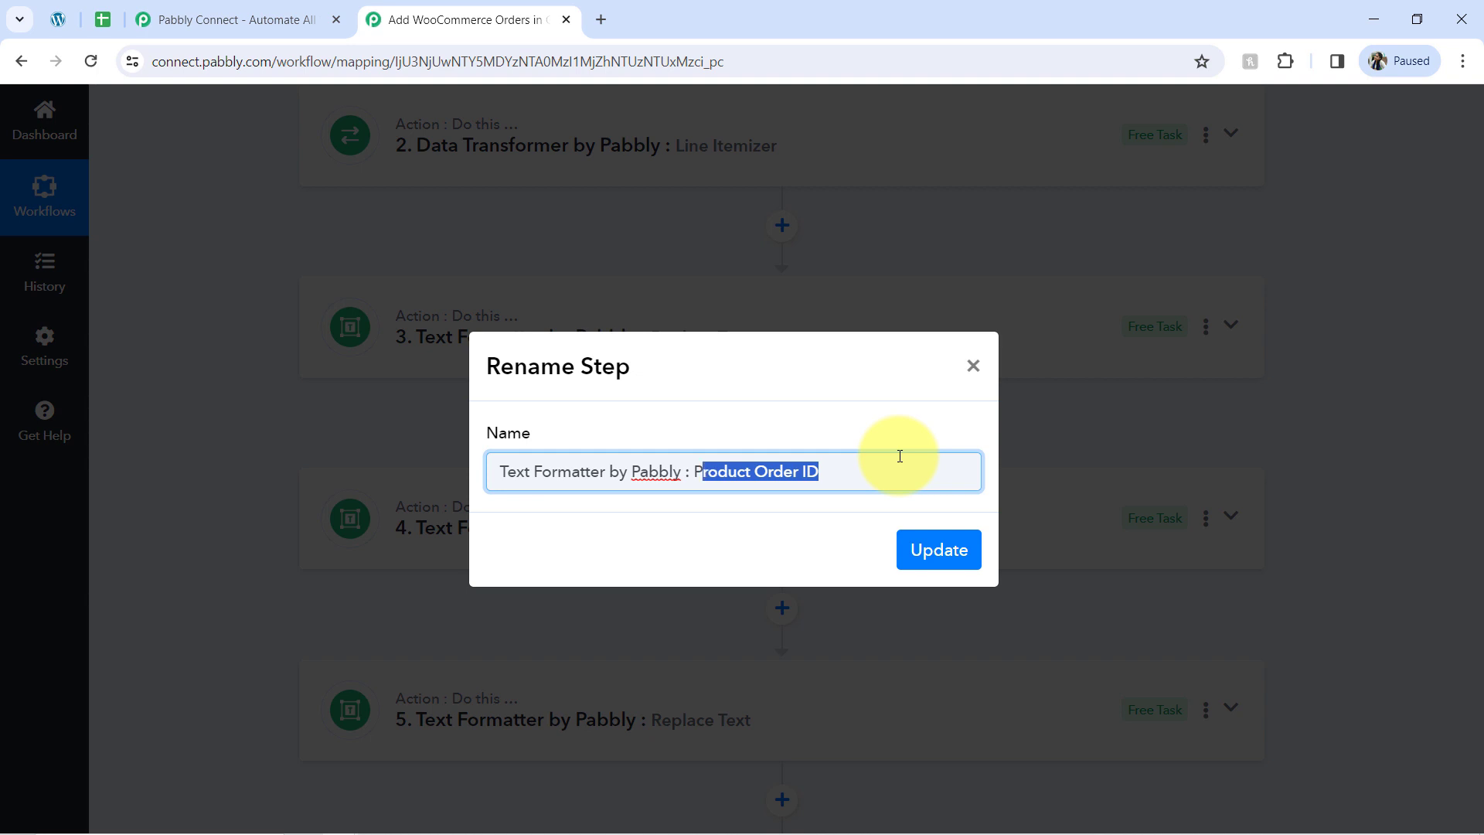
click(939, 547)
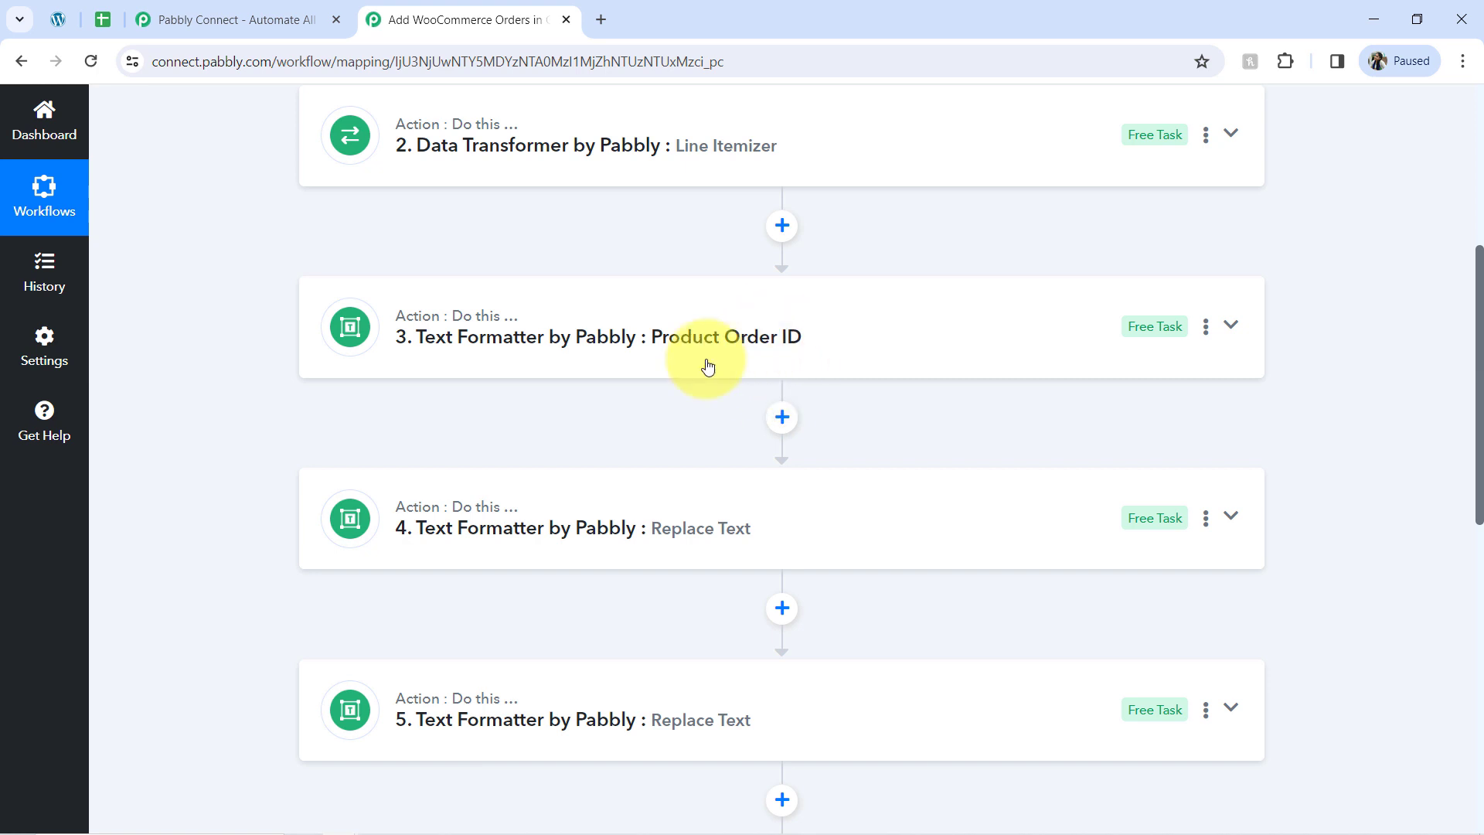
- Rename step 4 to 'Text Formatter by Pabbly : Product Name'
click(1204, 532)
click(717, 554)
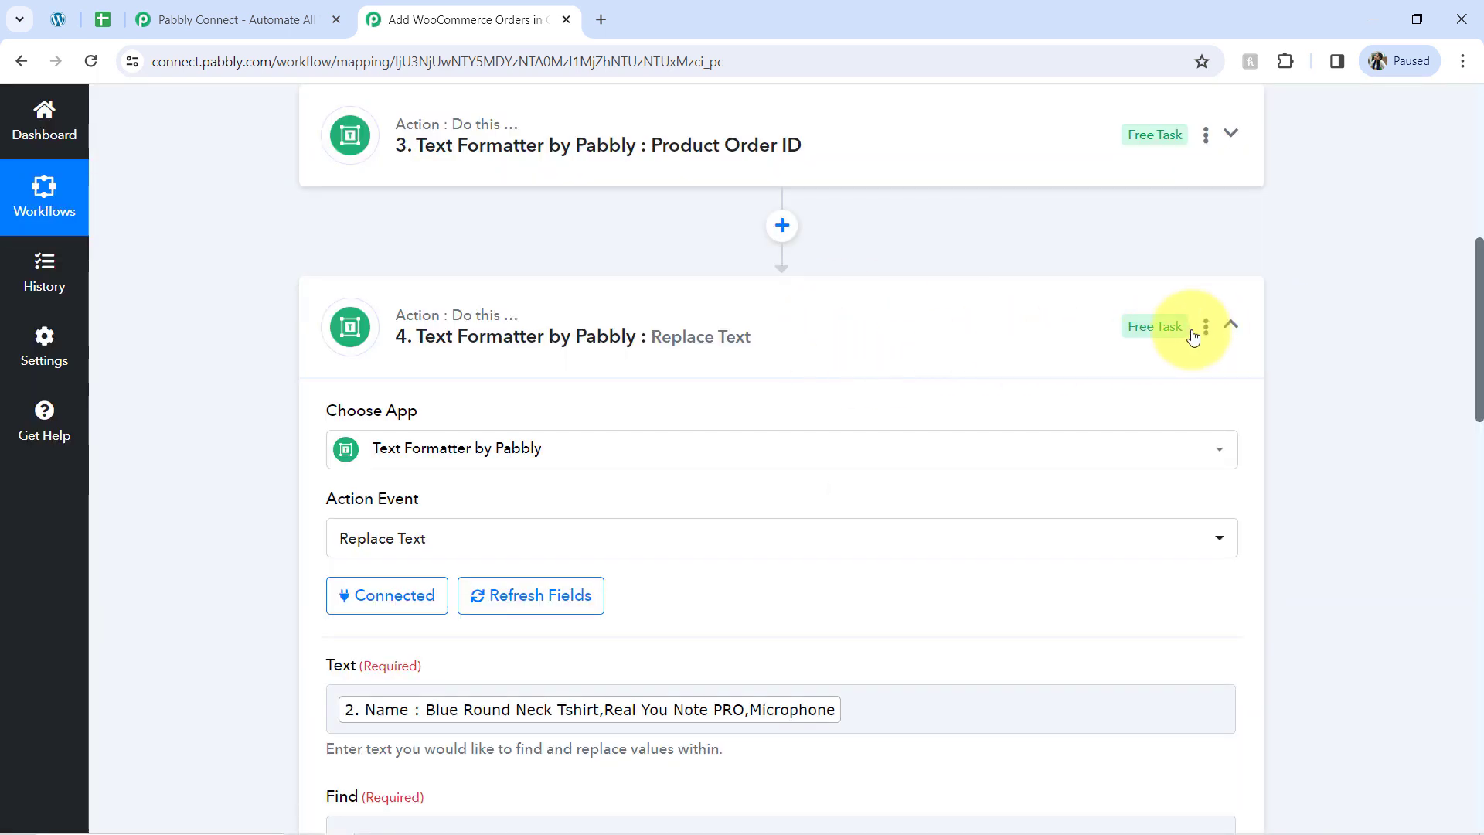
click(1204, 328)
click(1053, 370)
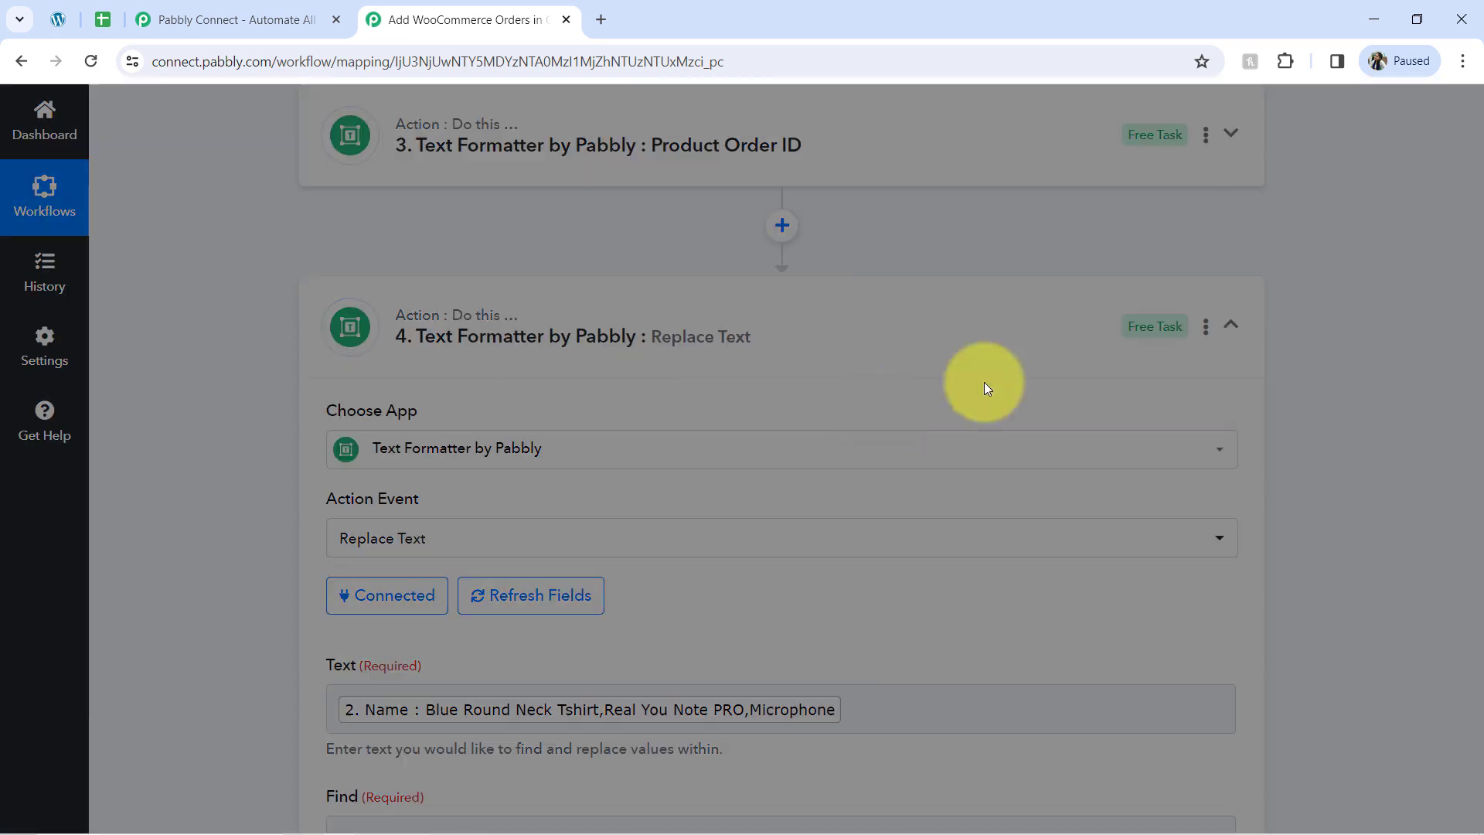
drag(694, 471, 863, 479)
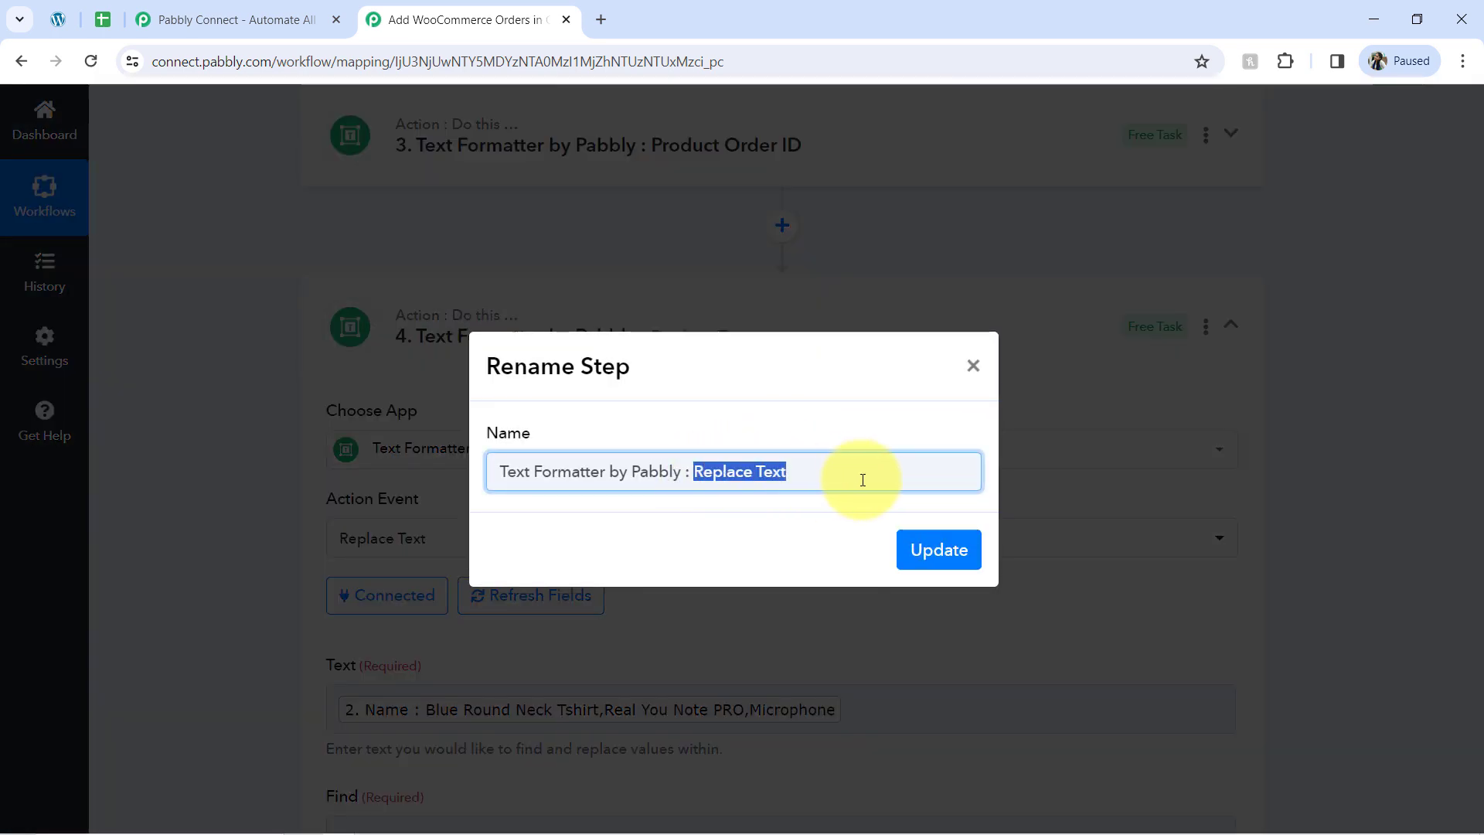
drag(755, 472, 892, 475)
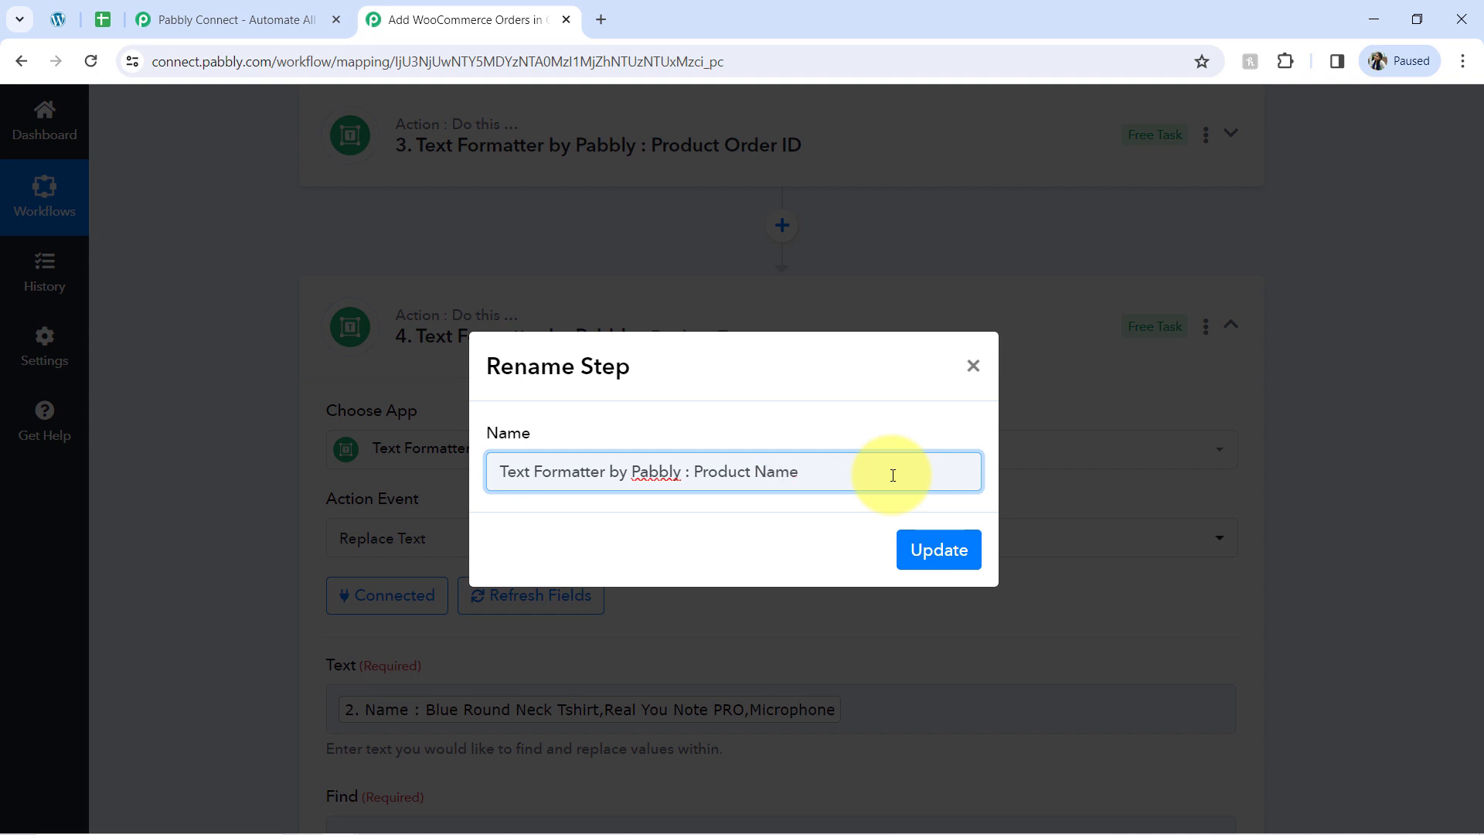
key(Return)
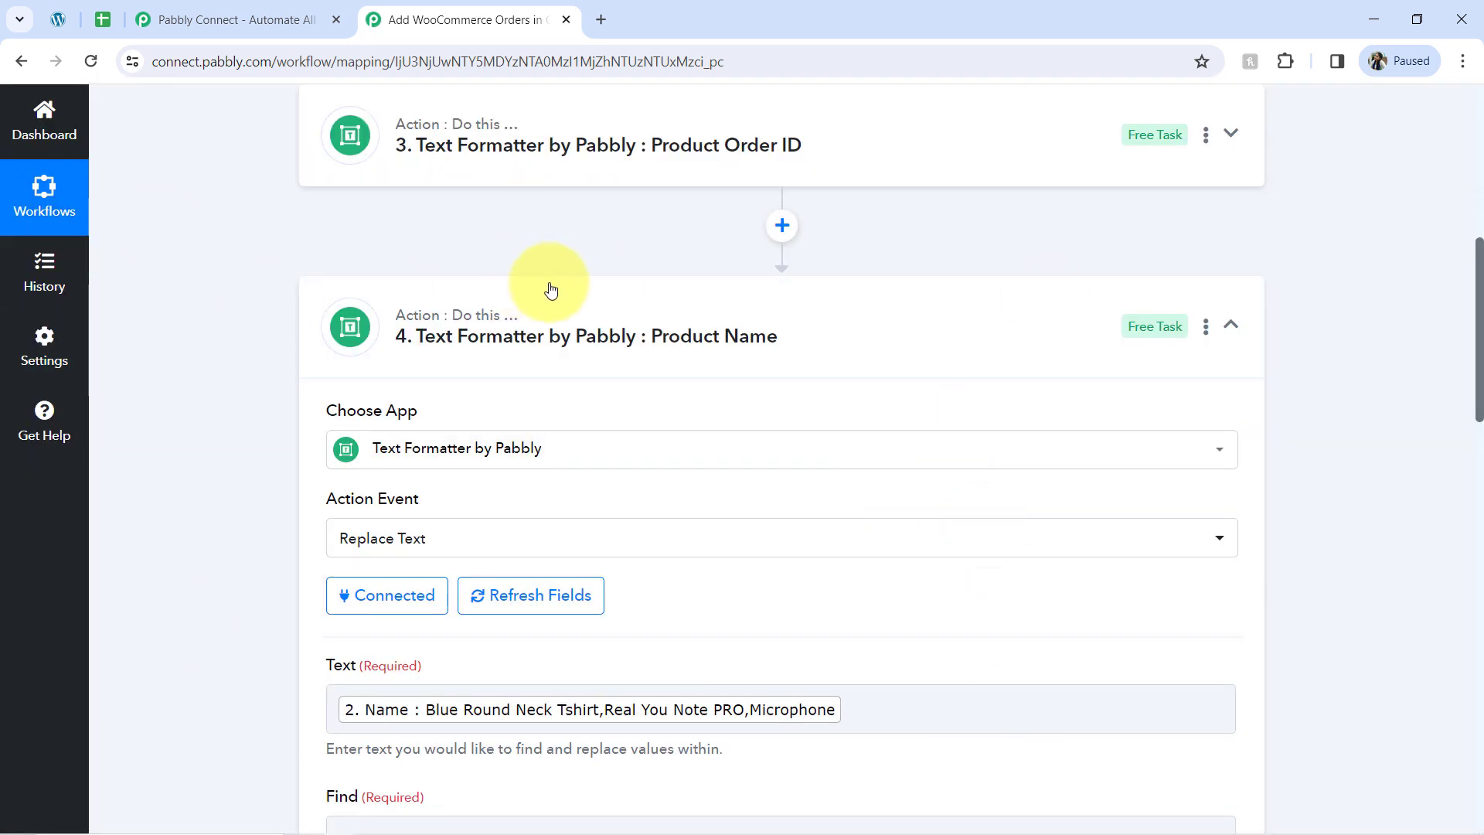
- Collapse step 4 and rename step 5 to Product Quantity
click(633, 293)
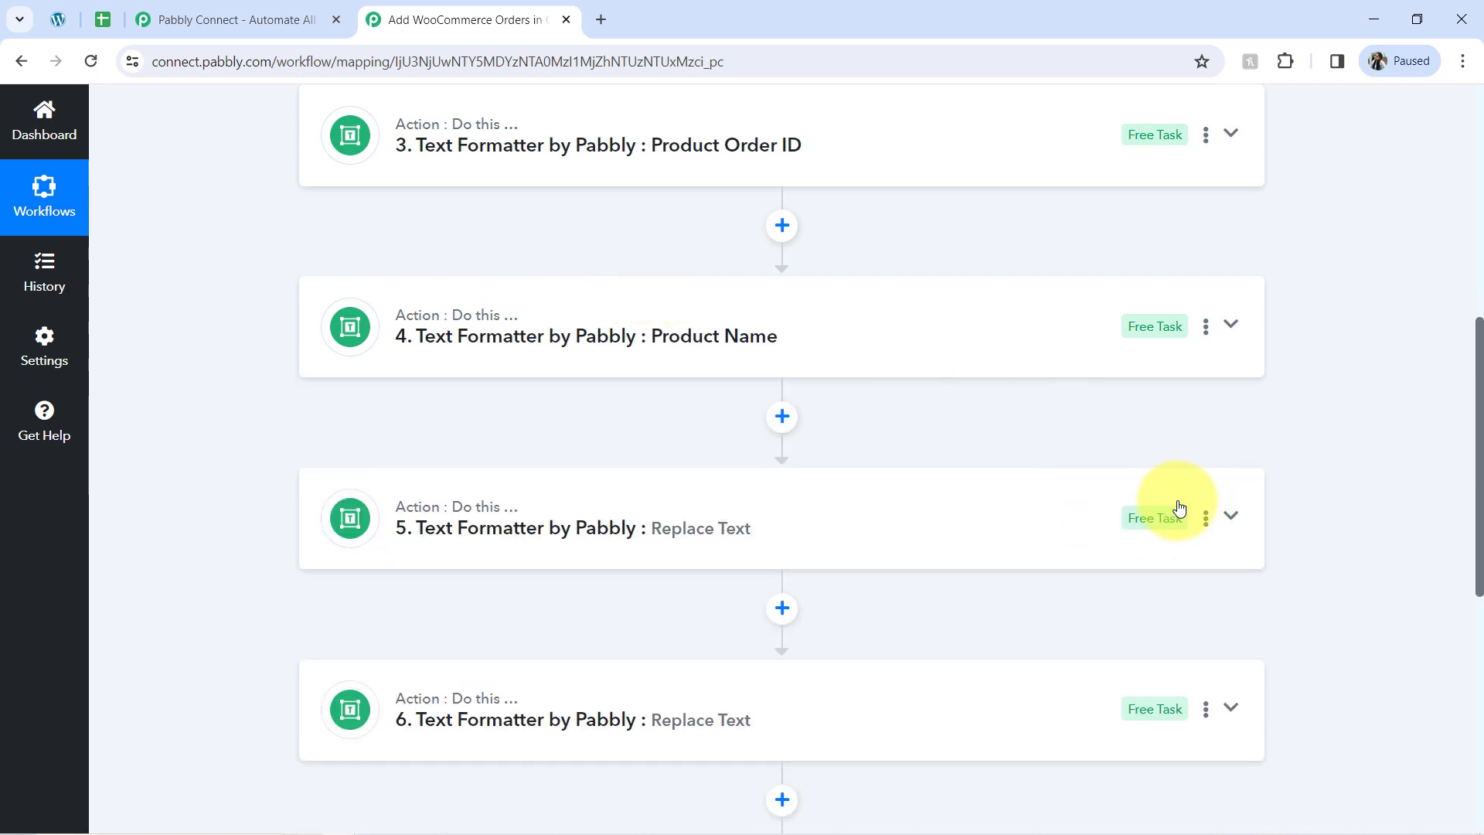
click(1208, 522)
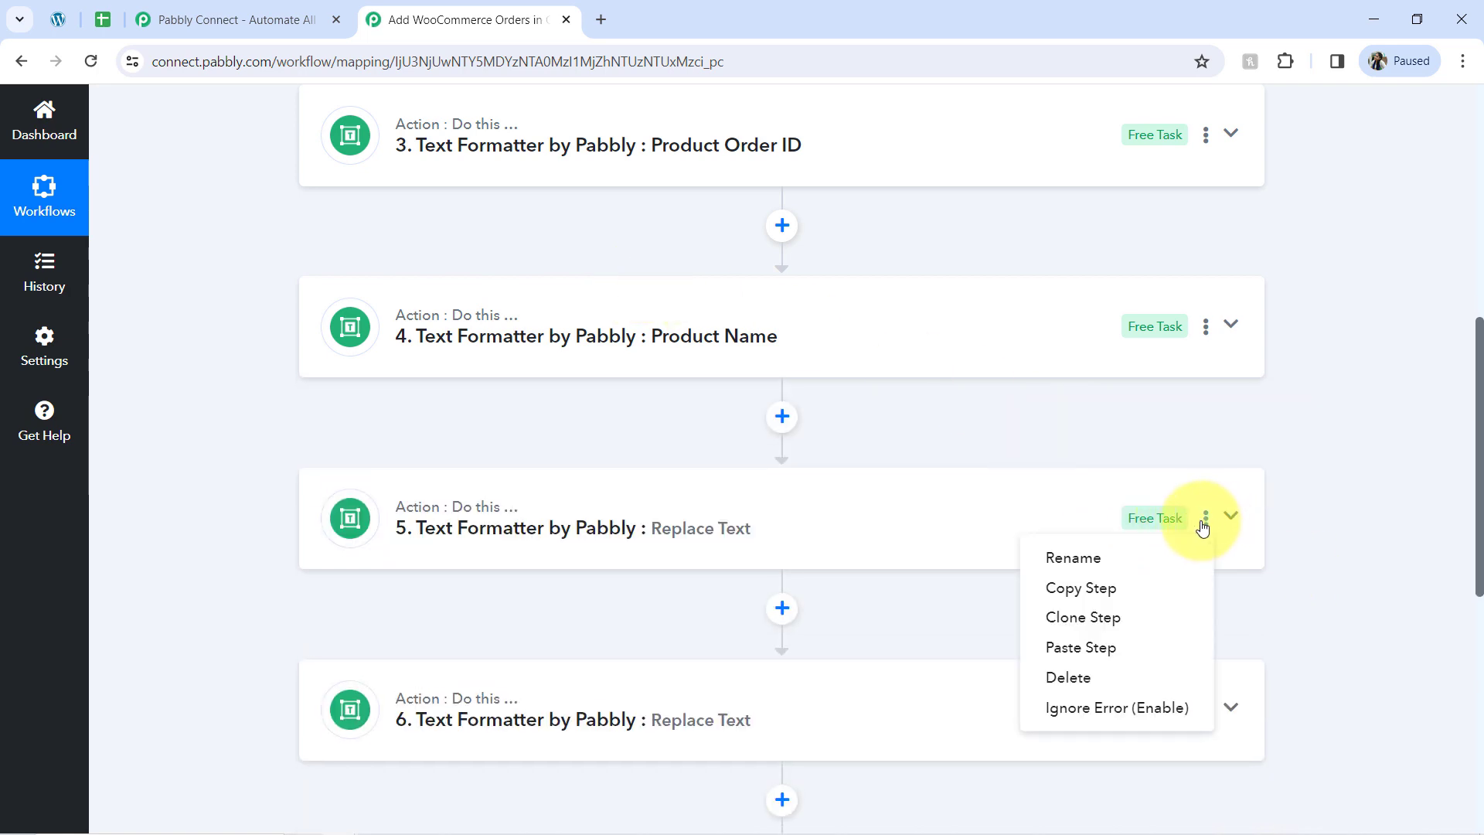
click(1101, 556)
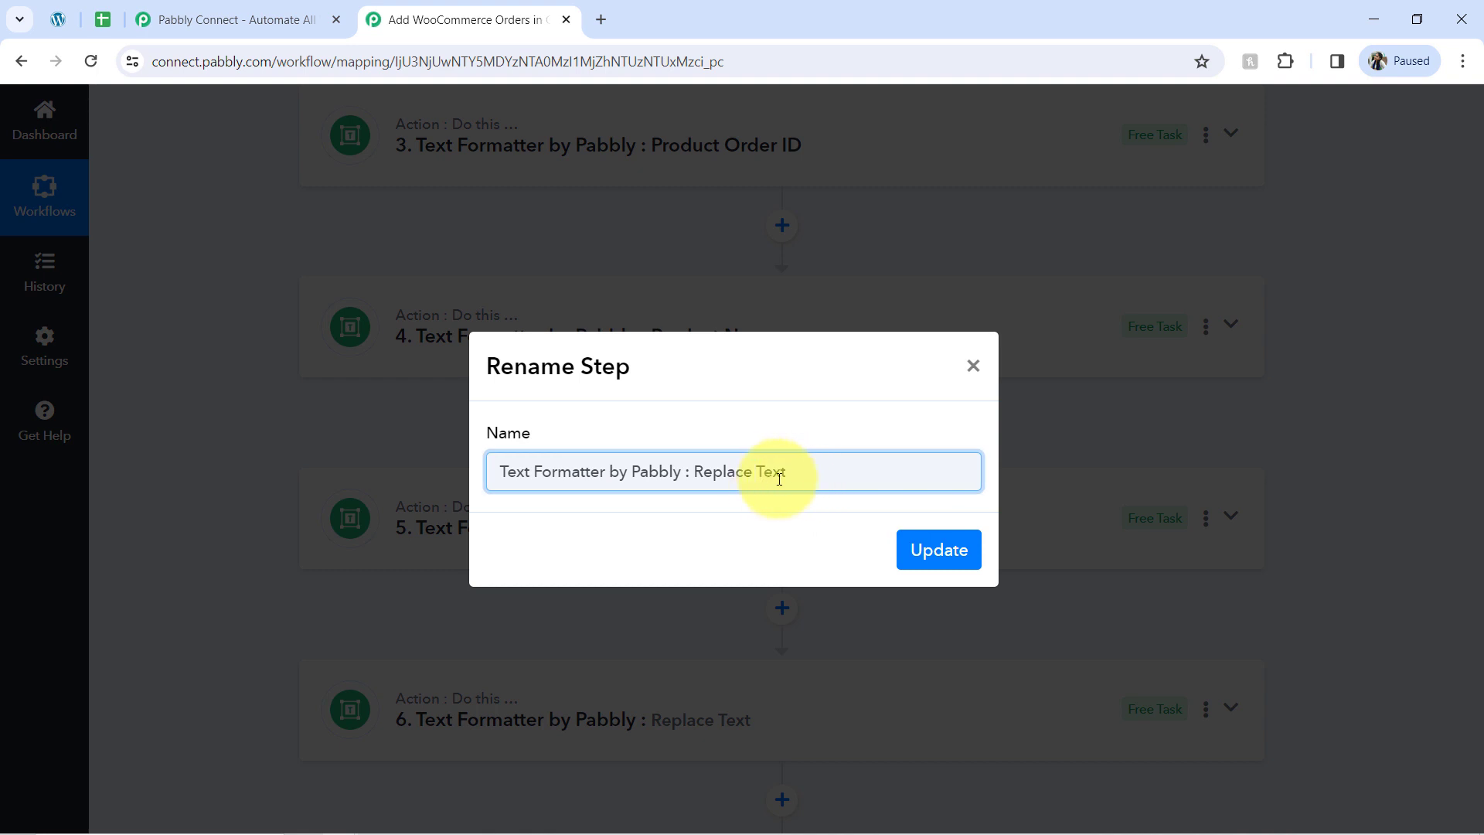
double_click(770, 471)
text(Product Order ID)
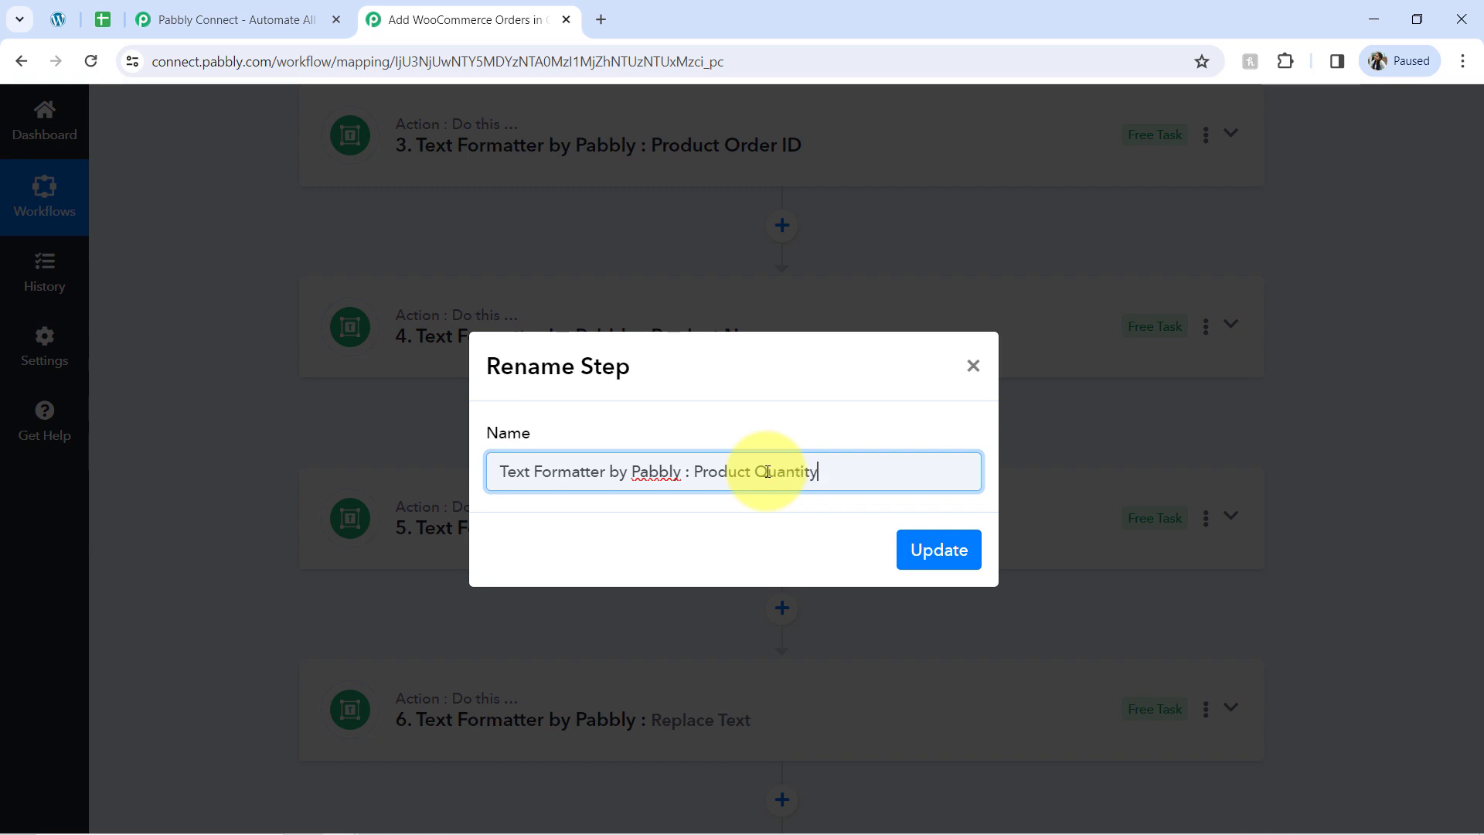
key(Return)
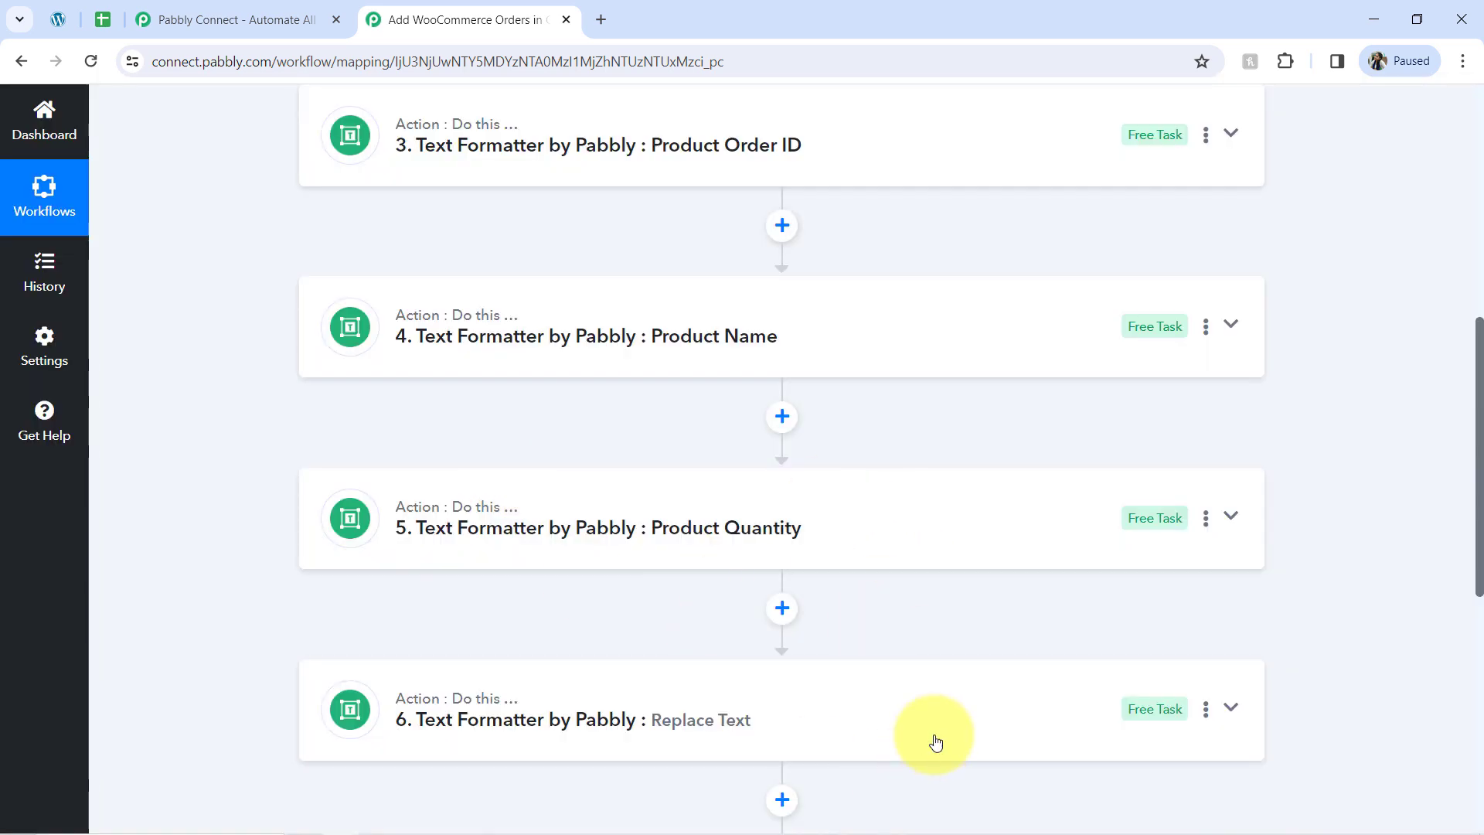
- Rename step 6 to Product Price
scroll(1429, 525, down, 4)
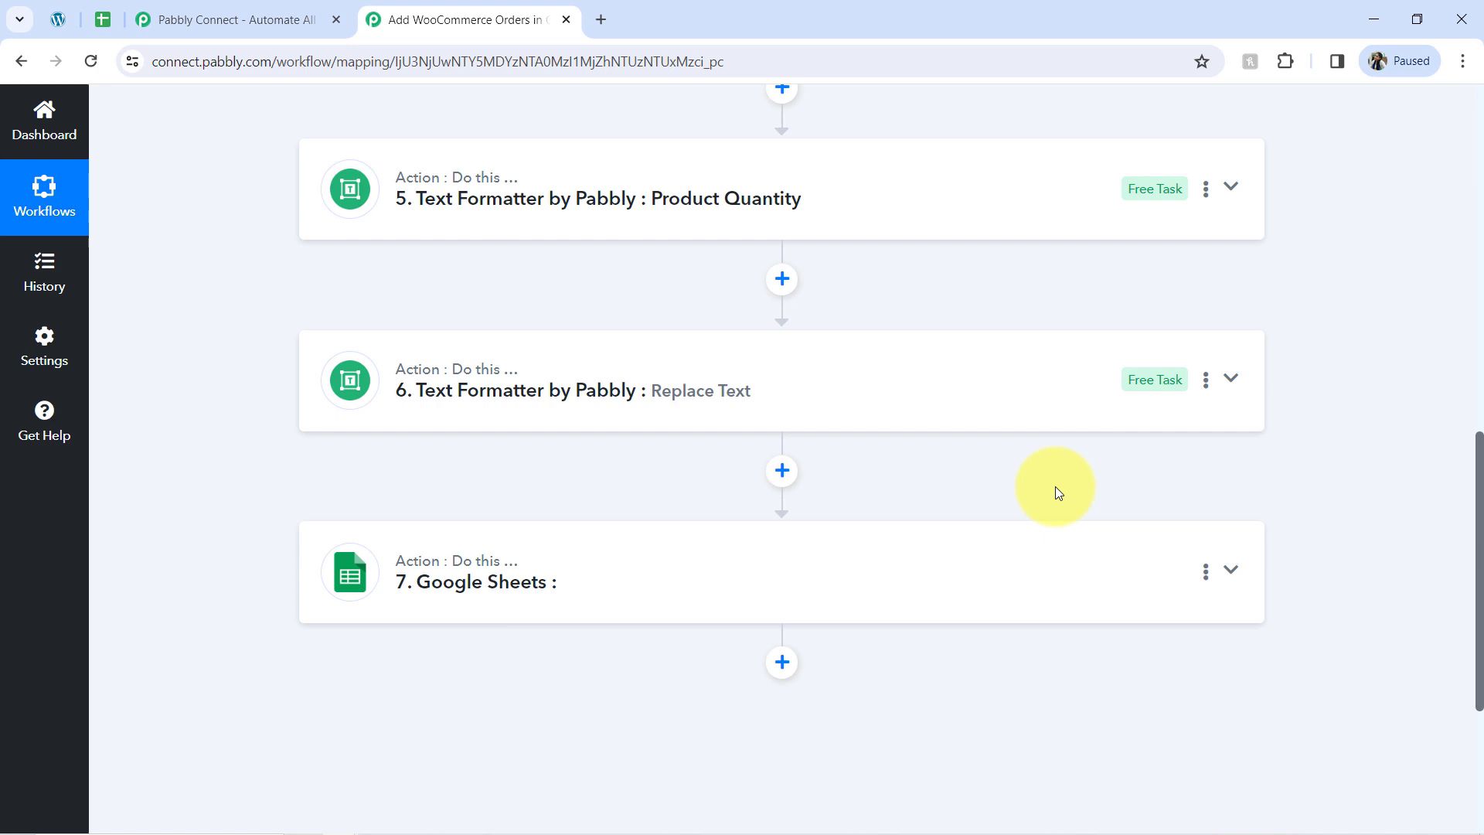
click(1210, 382)
click(1118, 417)
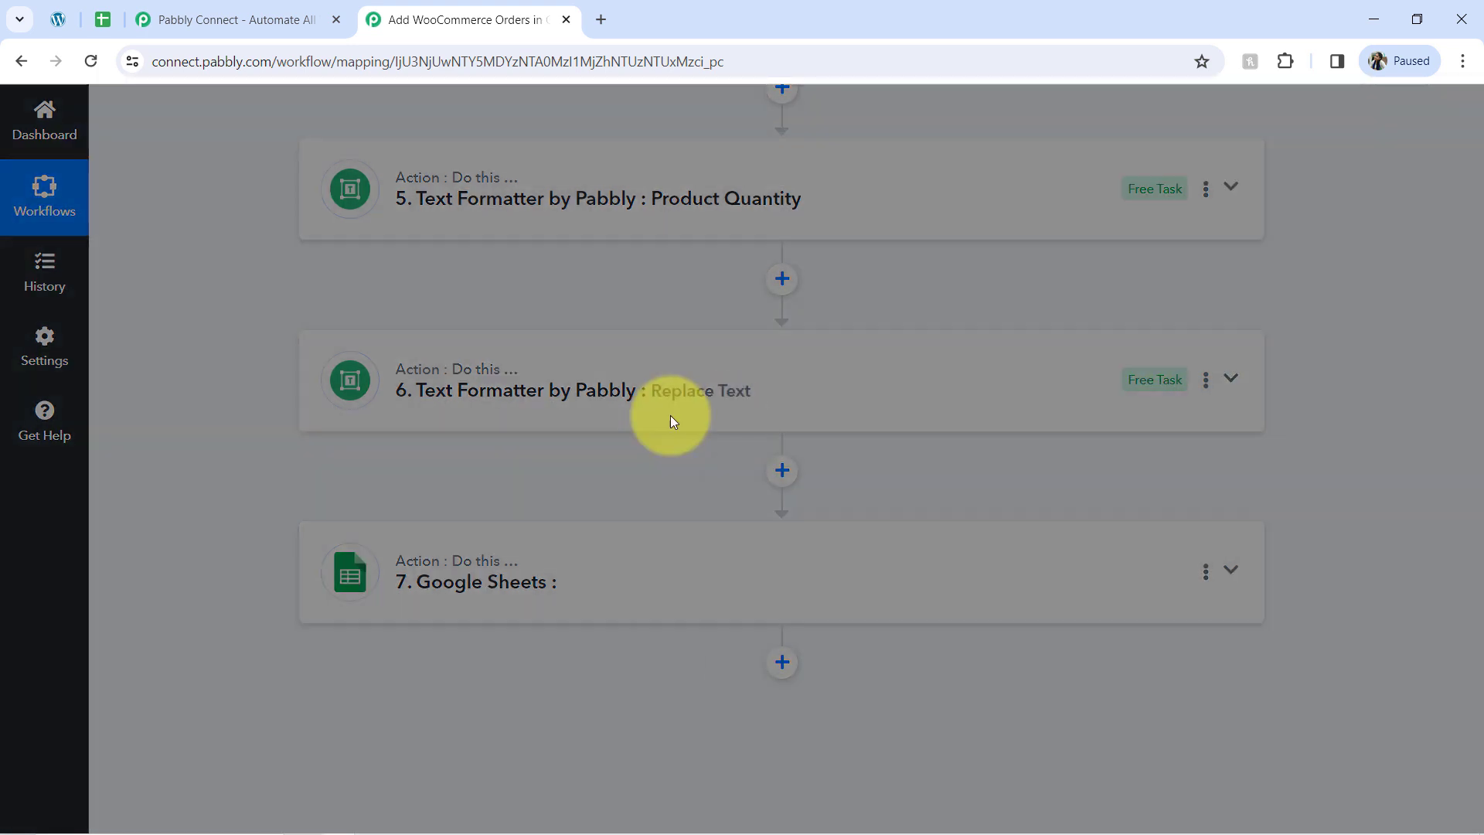
drag(693, 471, 878, 469)
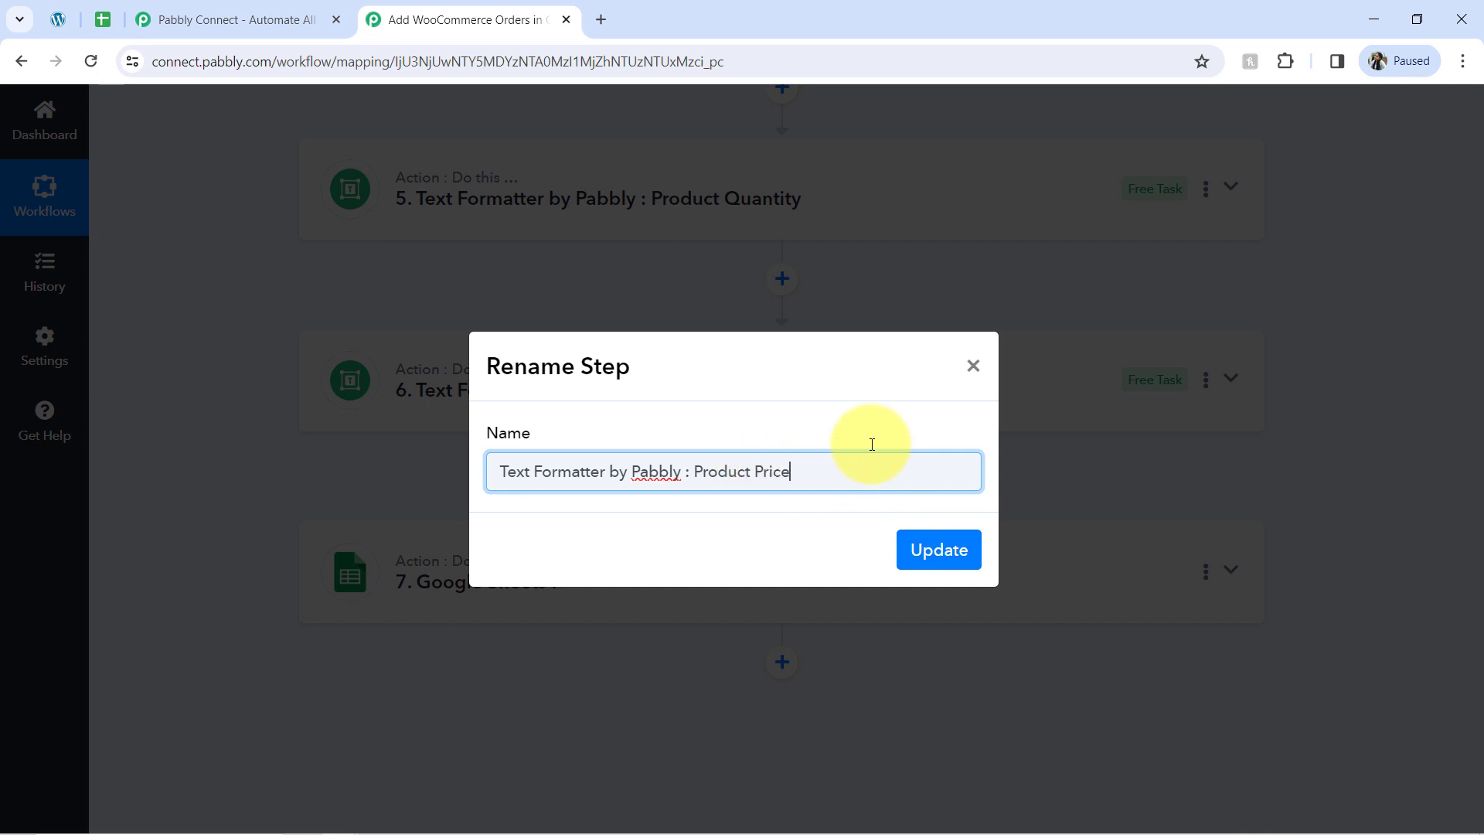
text(Price)
key(Return)
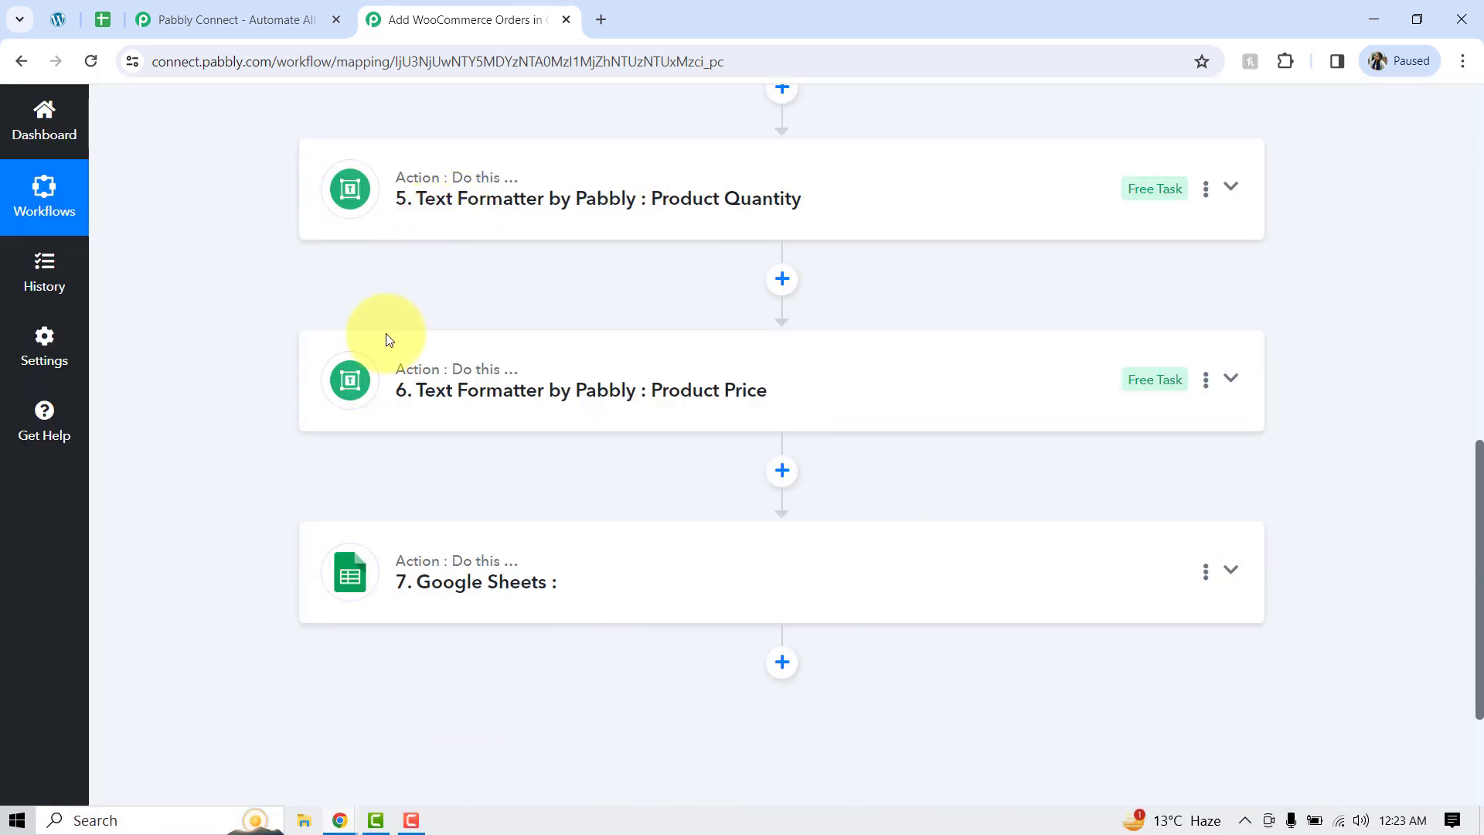
scroll(289, 411, up, 3)
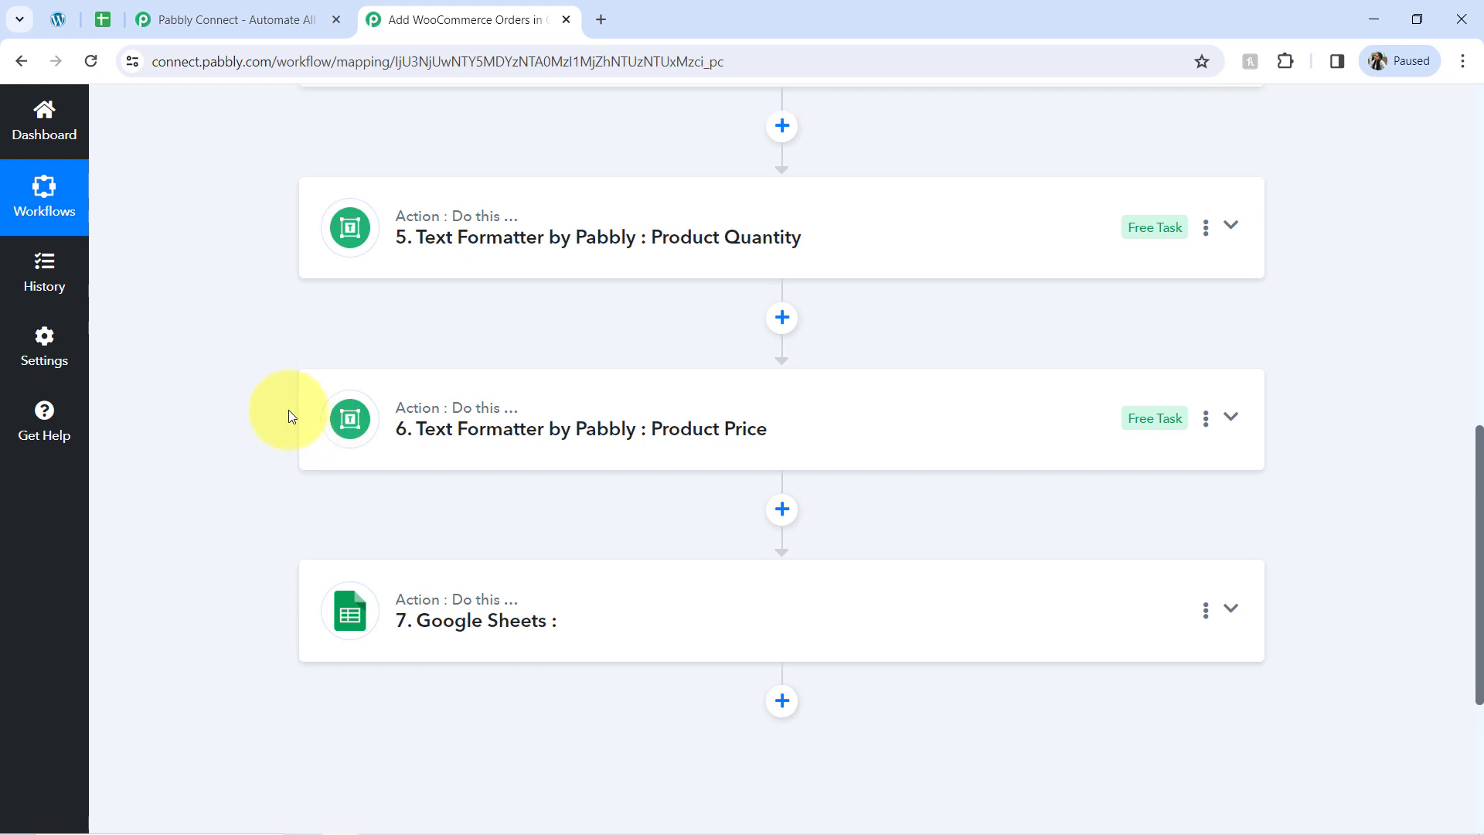
scroll(289, 410, up, 3)
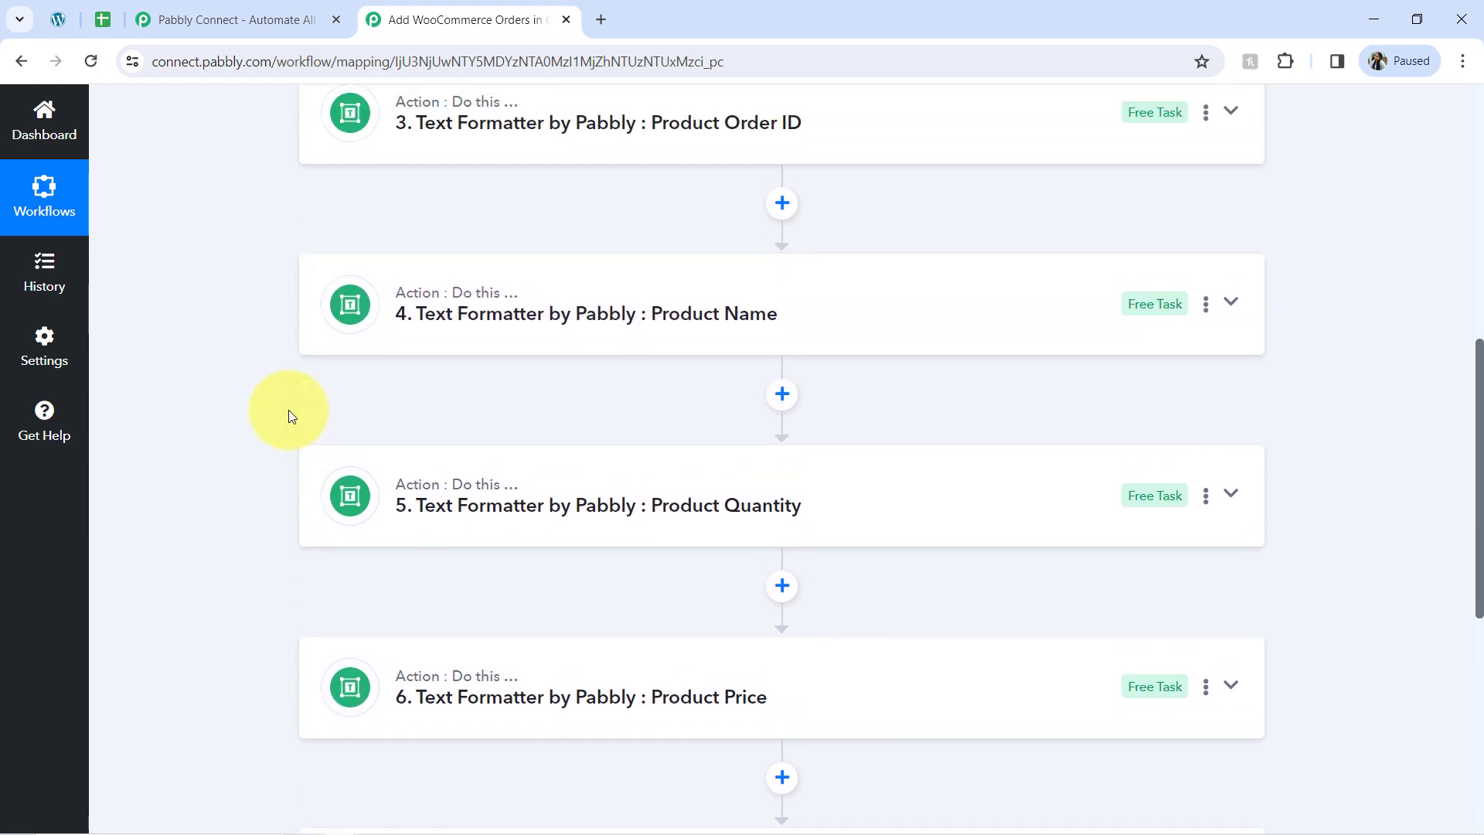
click(103, 19)
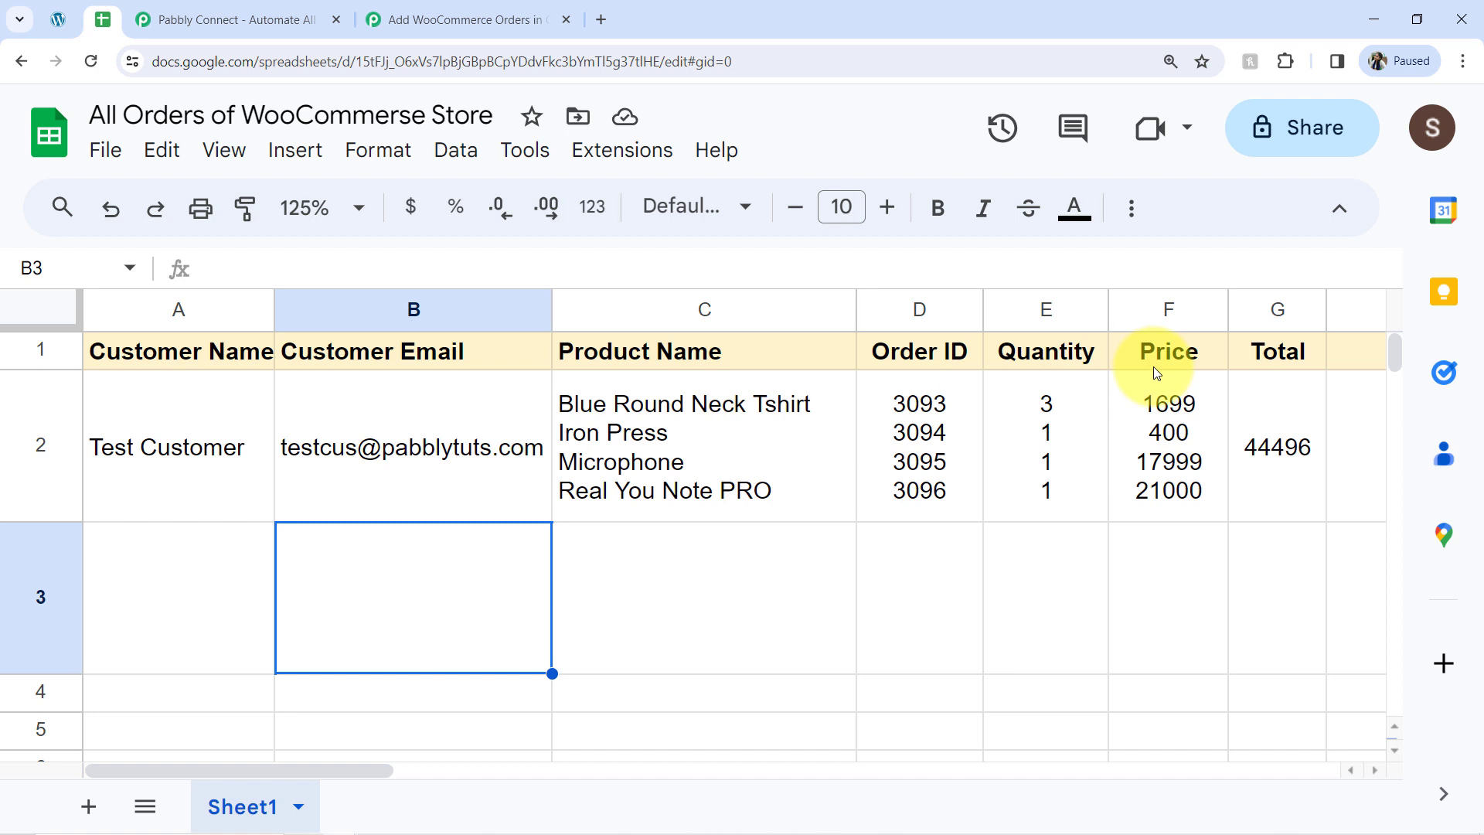
click(433, 26)
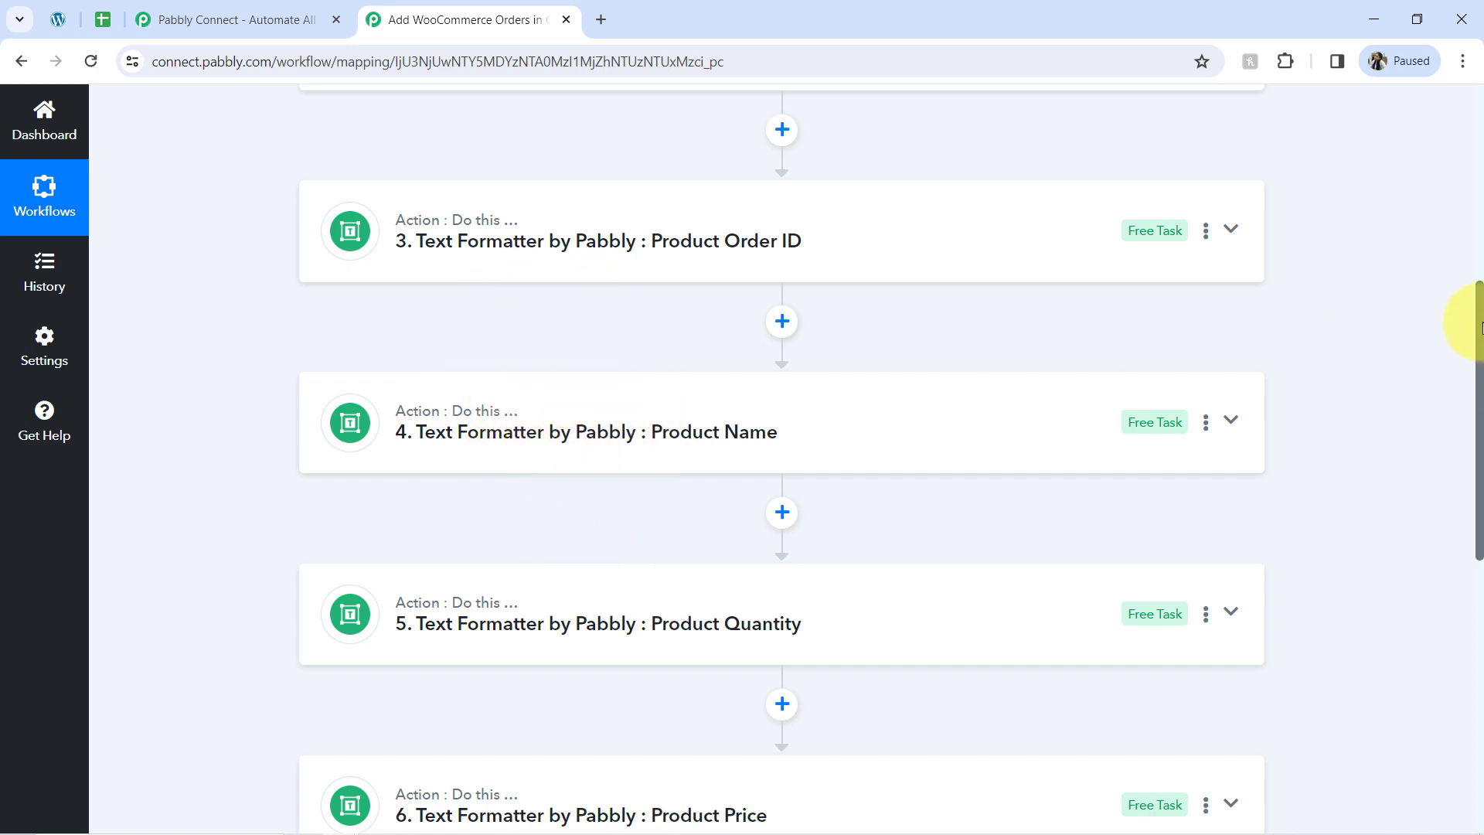
- Replace the Product Quantity step's Text mapping with the Line Itemizer's Quantity values (1,1,1)
scroll(1480, 326, down, 3)
scroll(1460, 358, up, 2)
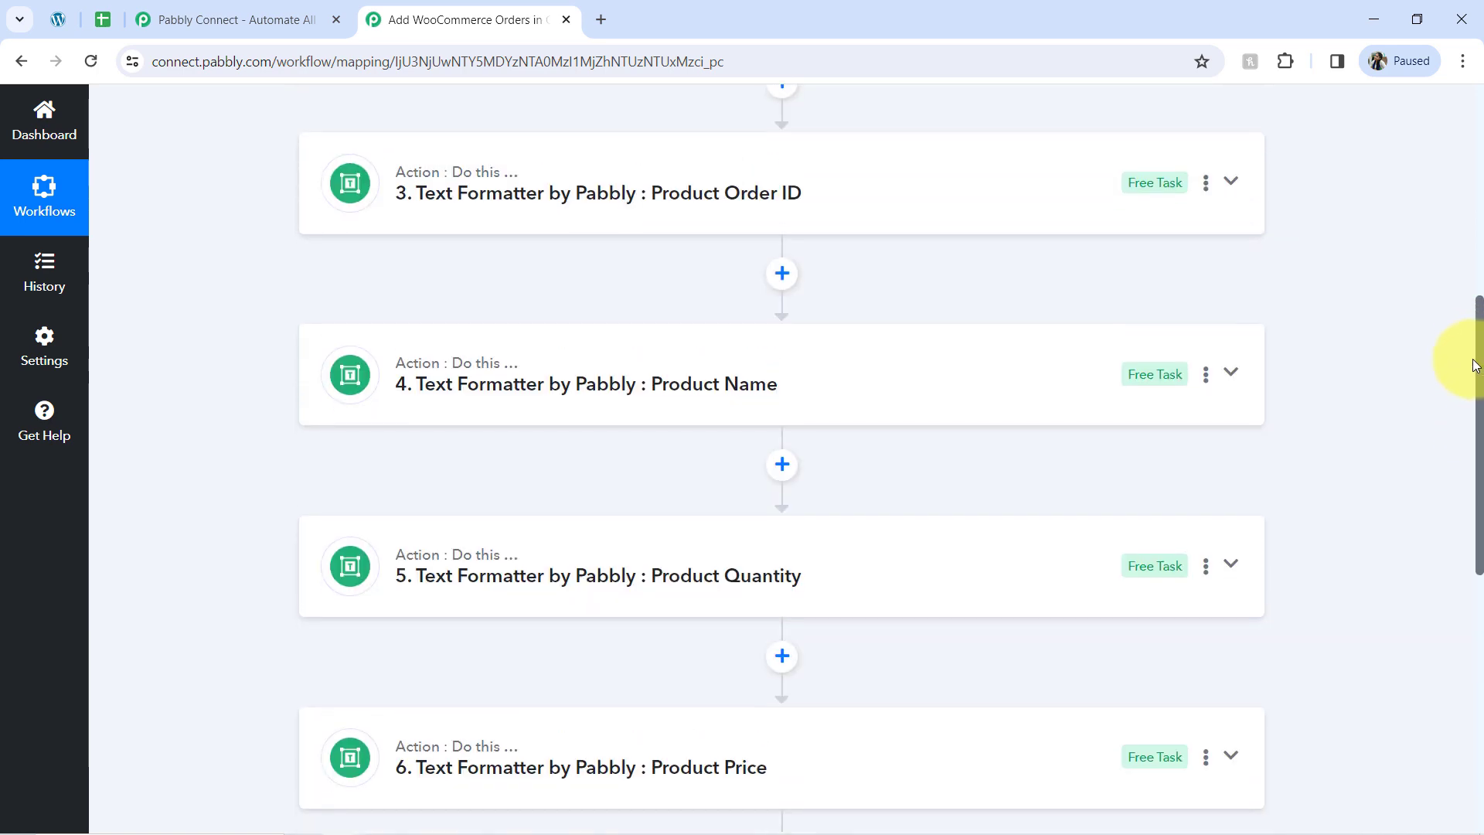
scroll(1464, 363, down, 3)
click(762, 337)
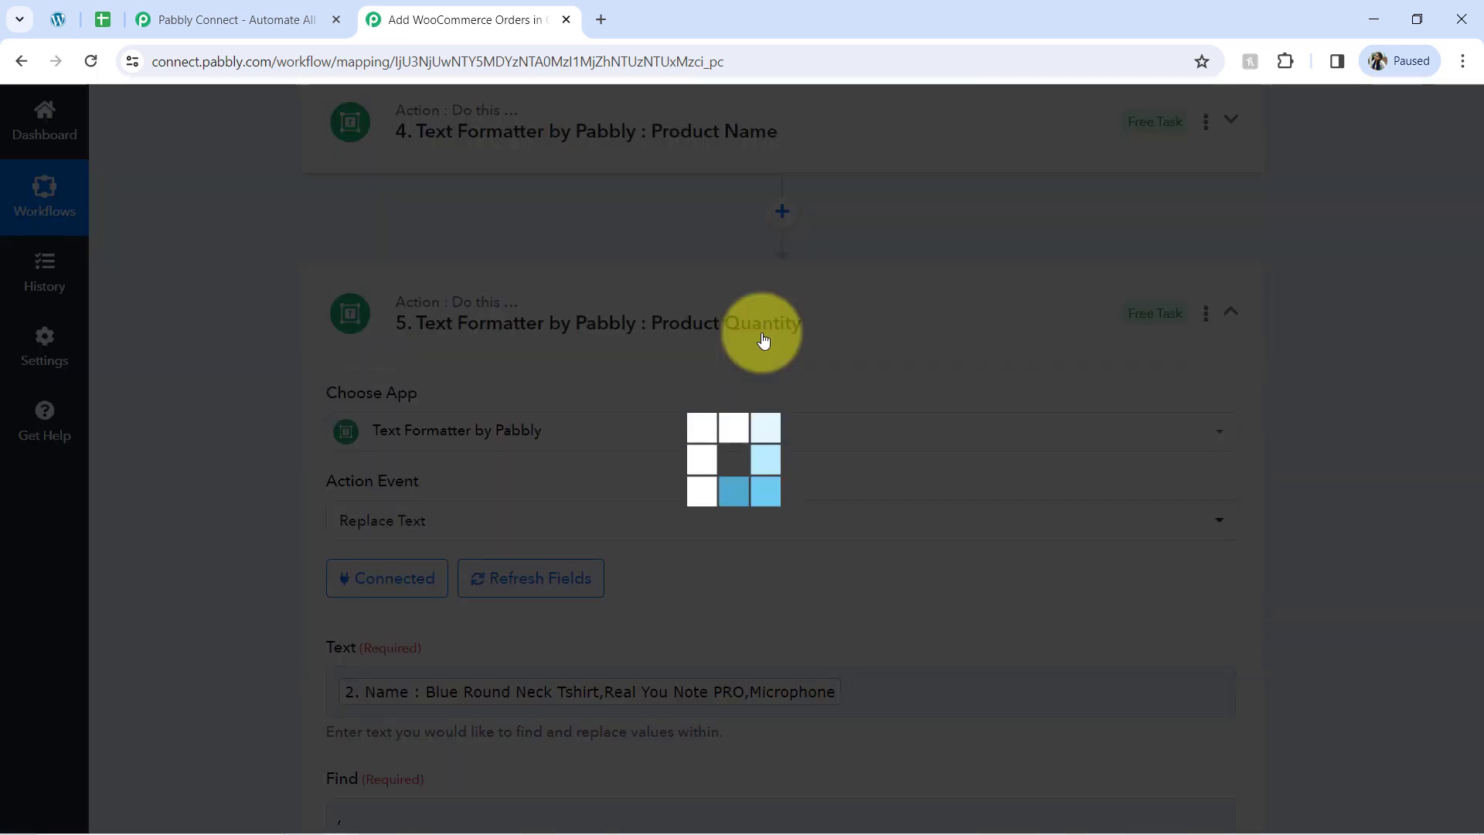
scroll(1457, 358, down, 5)
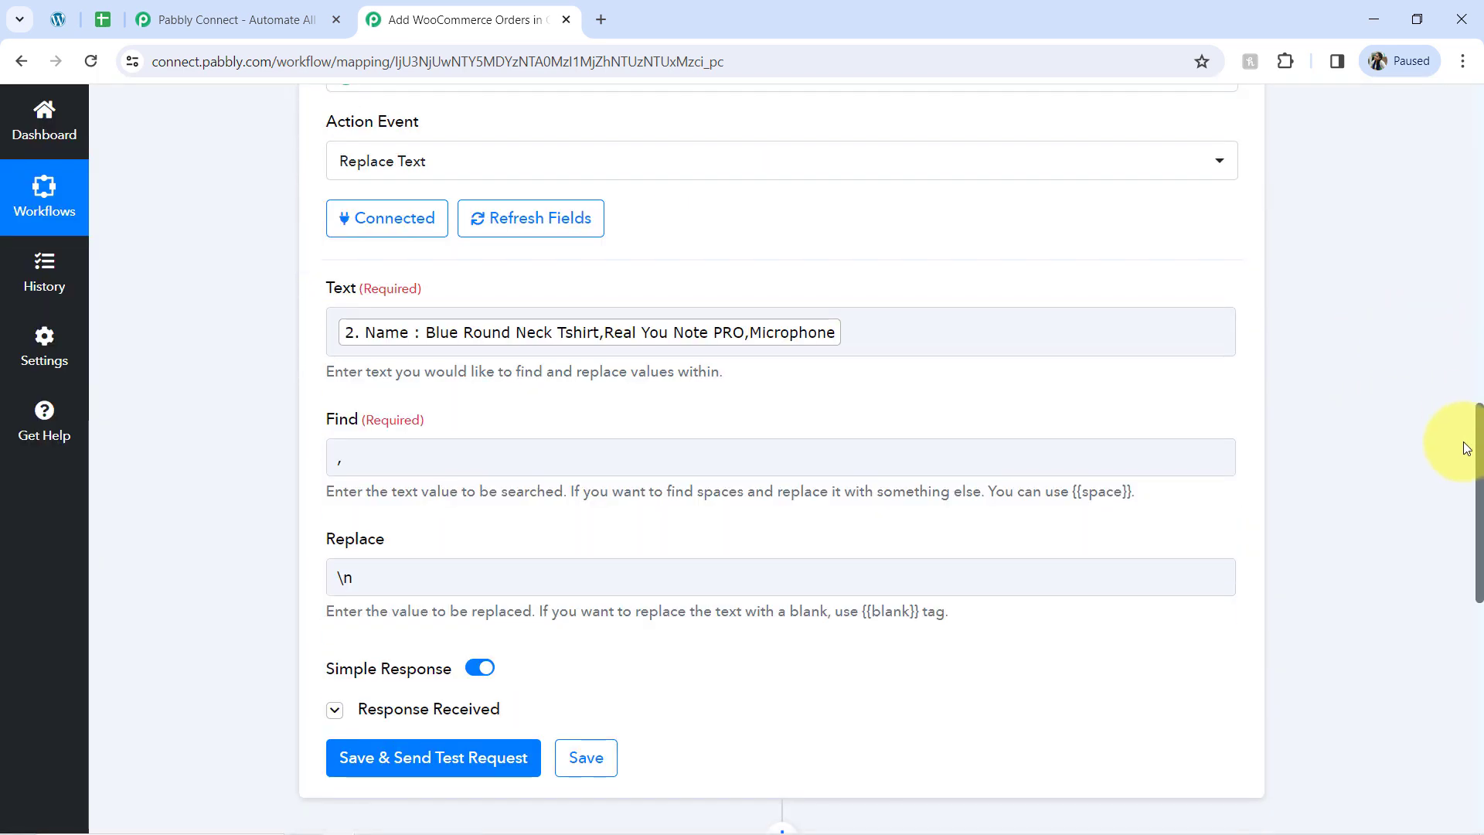
click(869, 341)
key(BackSpace)
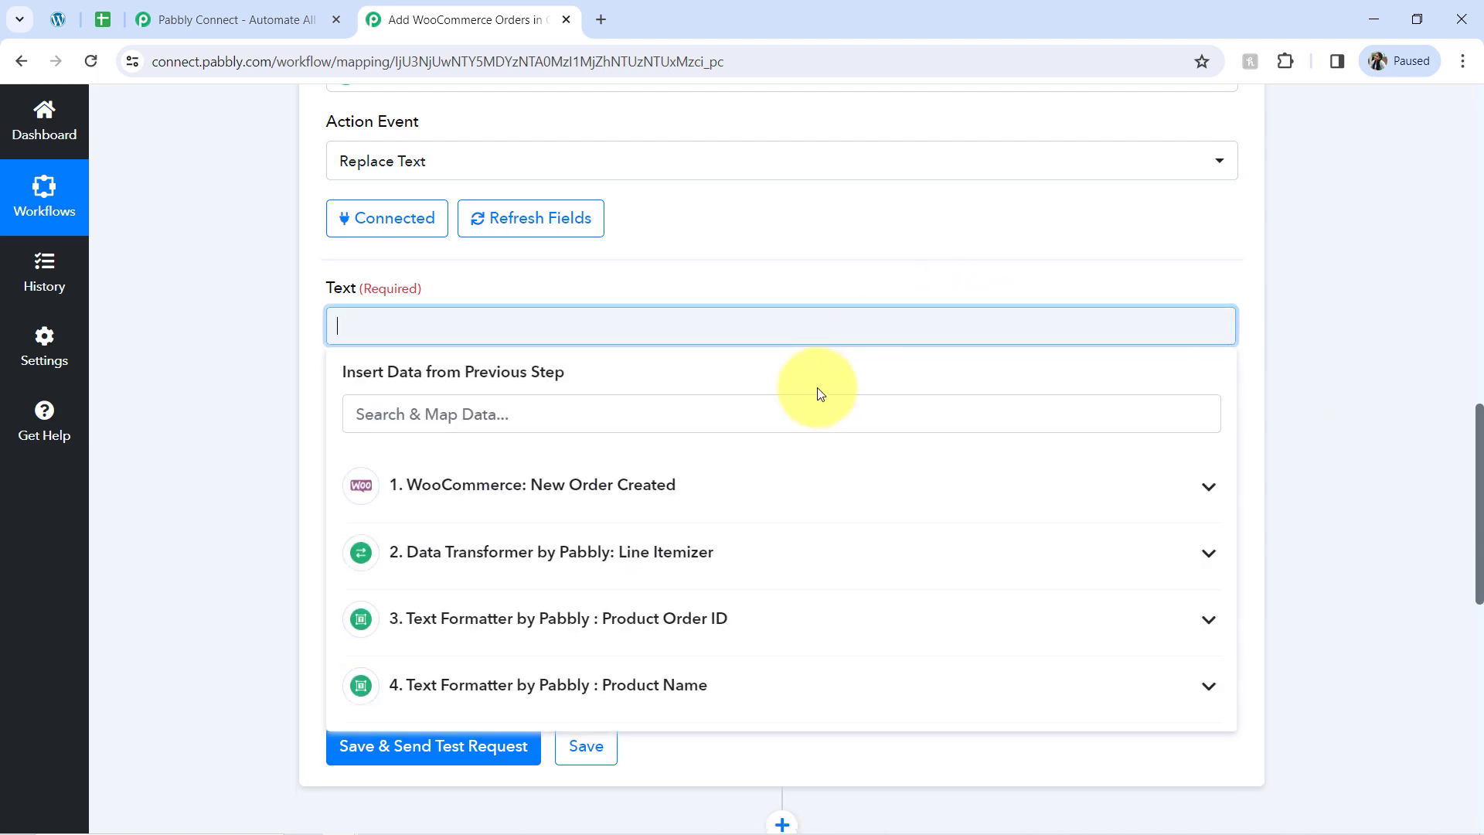
click(647, 573)
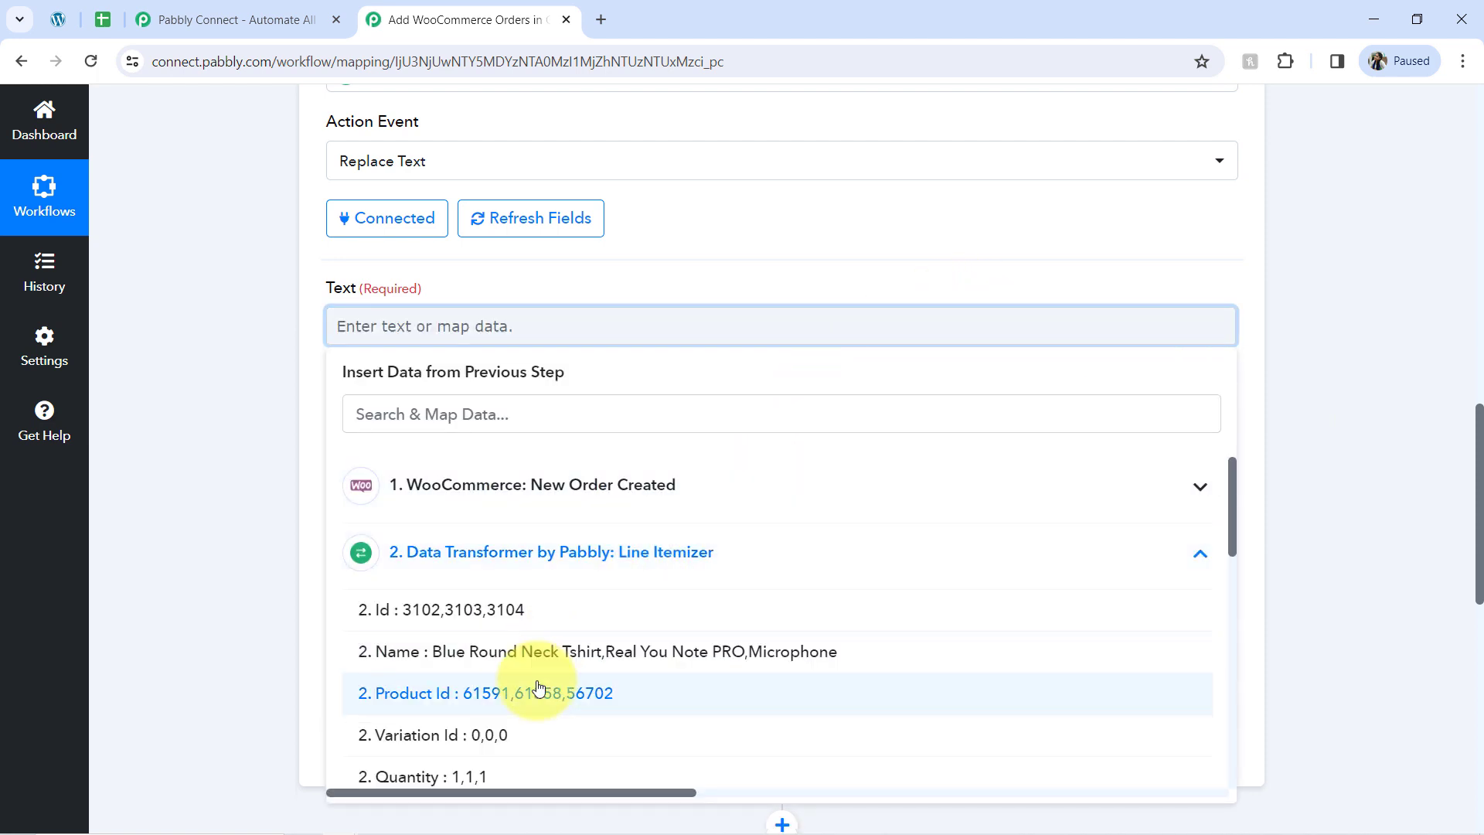
click(430, 776)
click(259, 419)
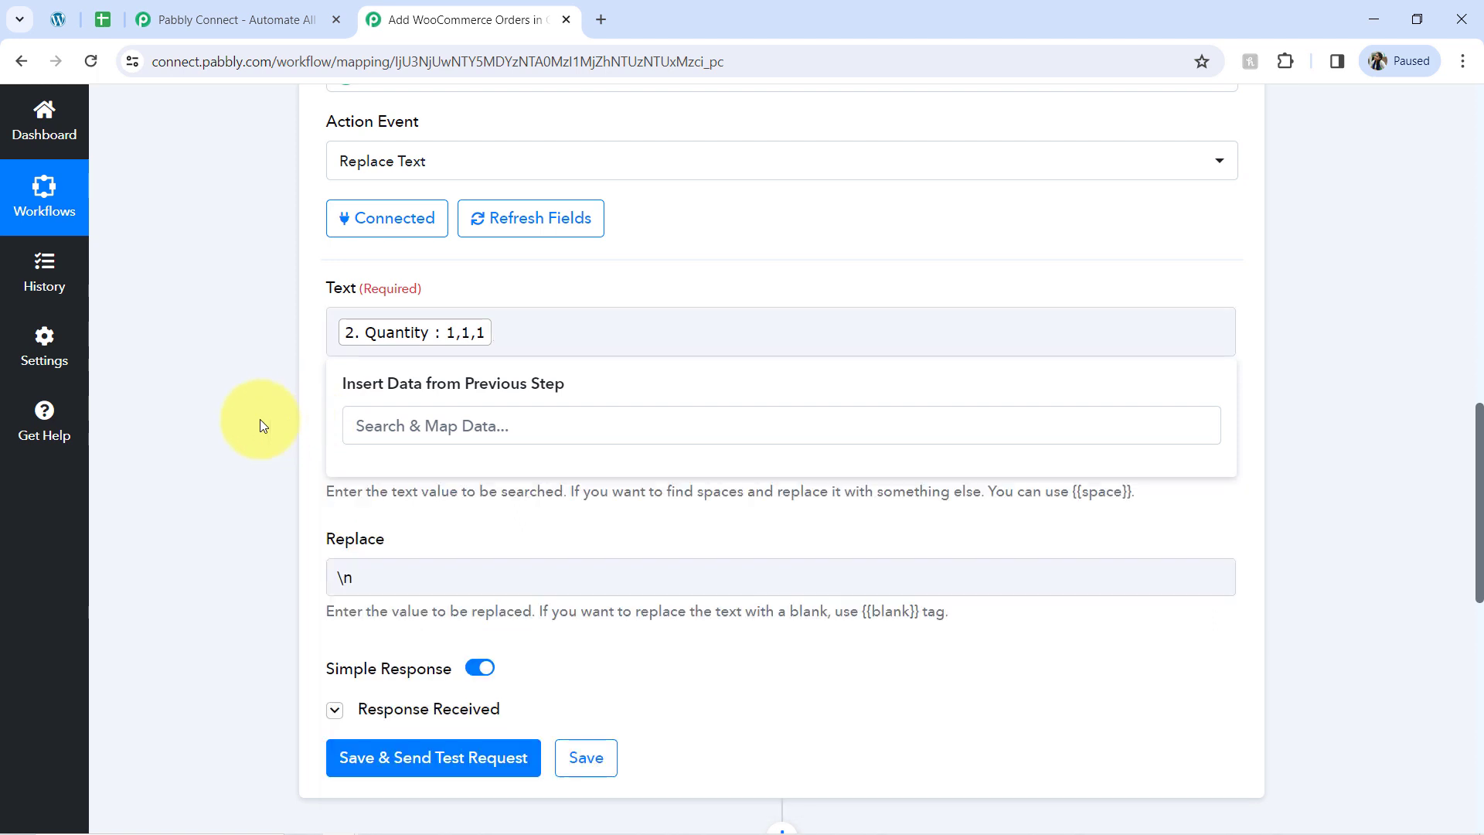
- Save and test the Product Quantity step, then expand the Product Price step
scroll(259, 419, down, 4)
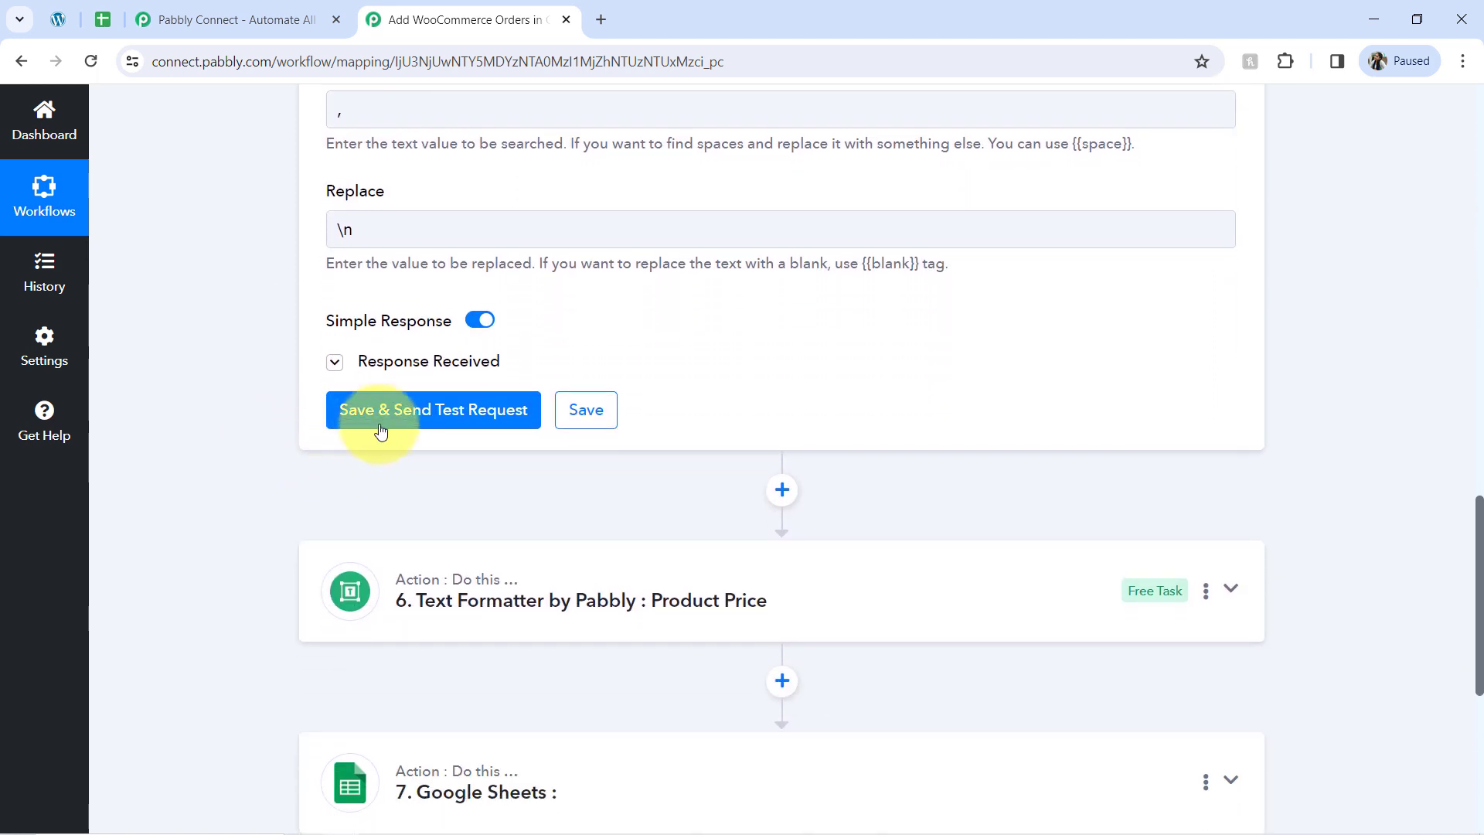
click(380, 431)
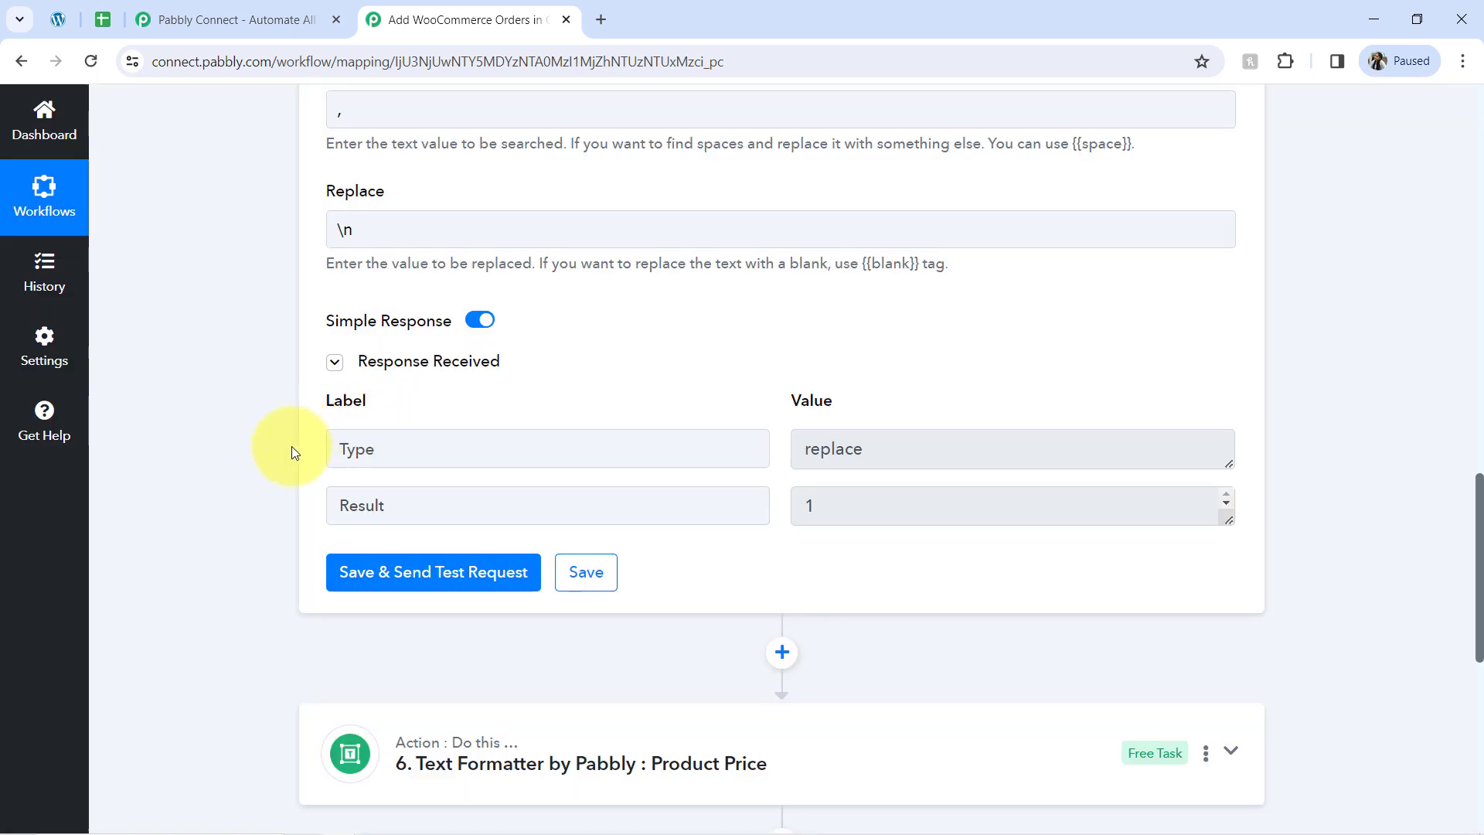
scroll(292, 452, down, 5)
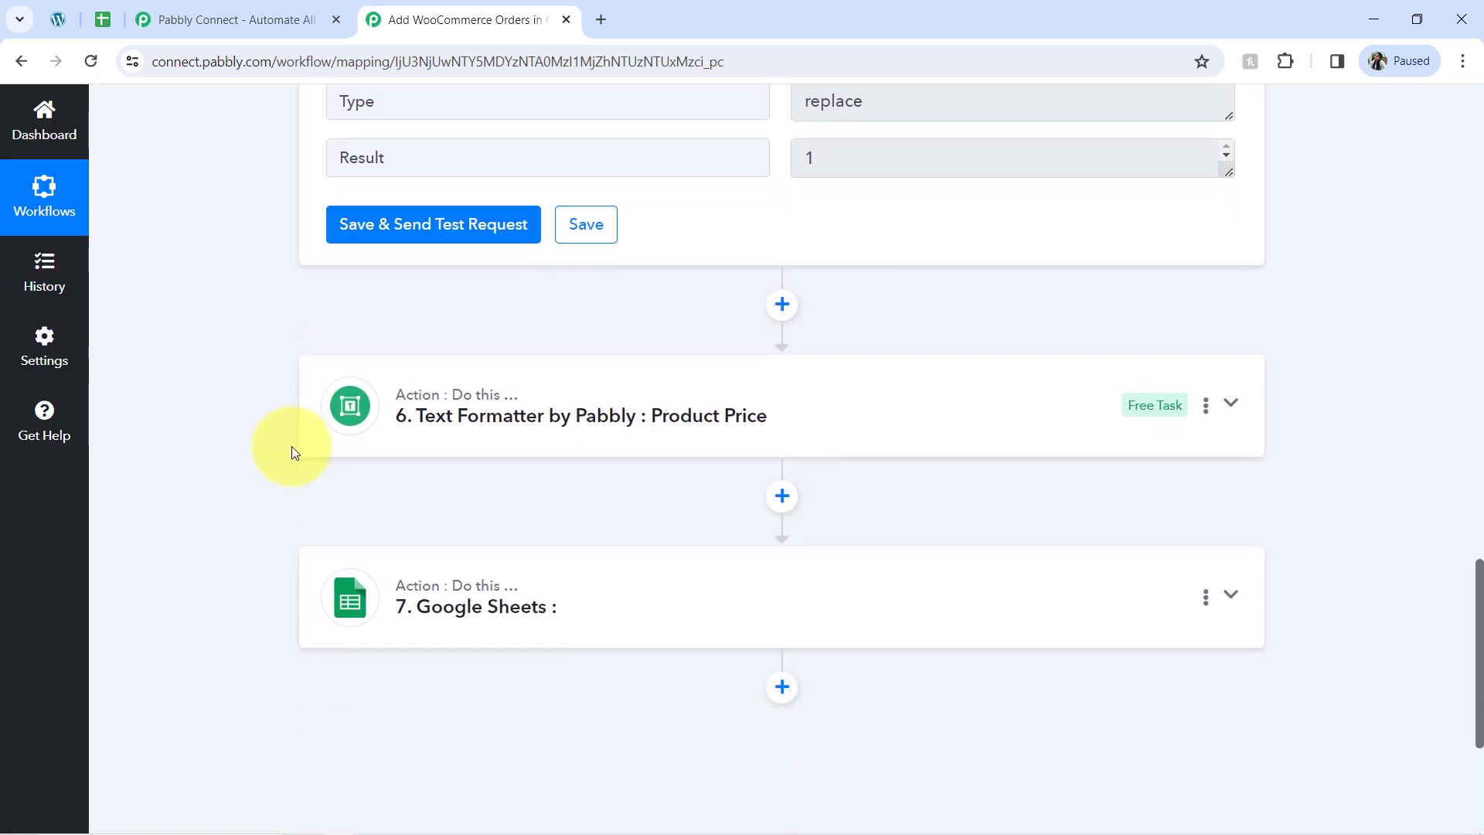
scroll(291, 446, down, 2)
click(361, 306)
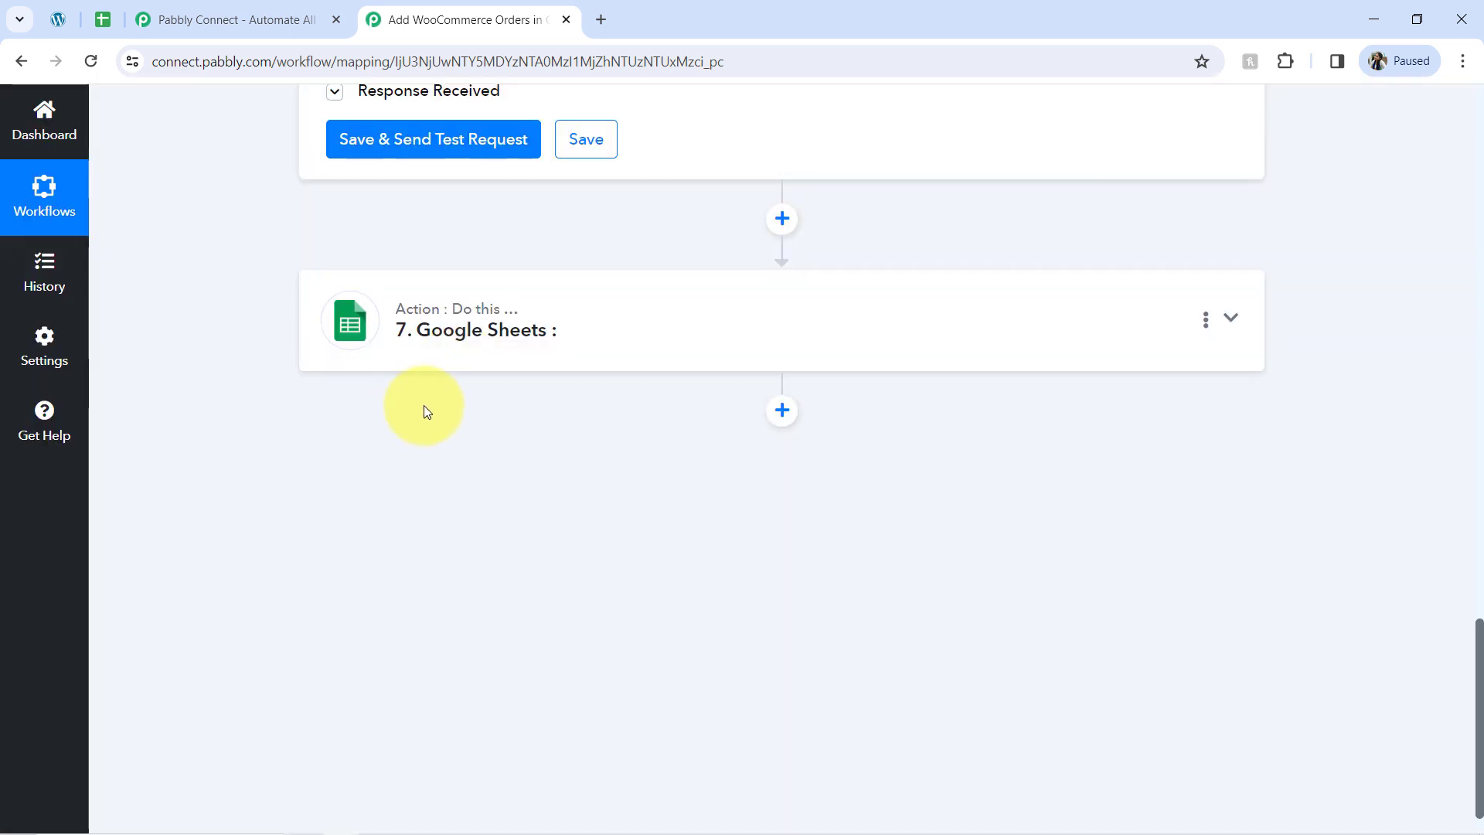
scroll(425, 410, up, 18)
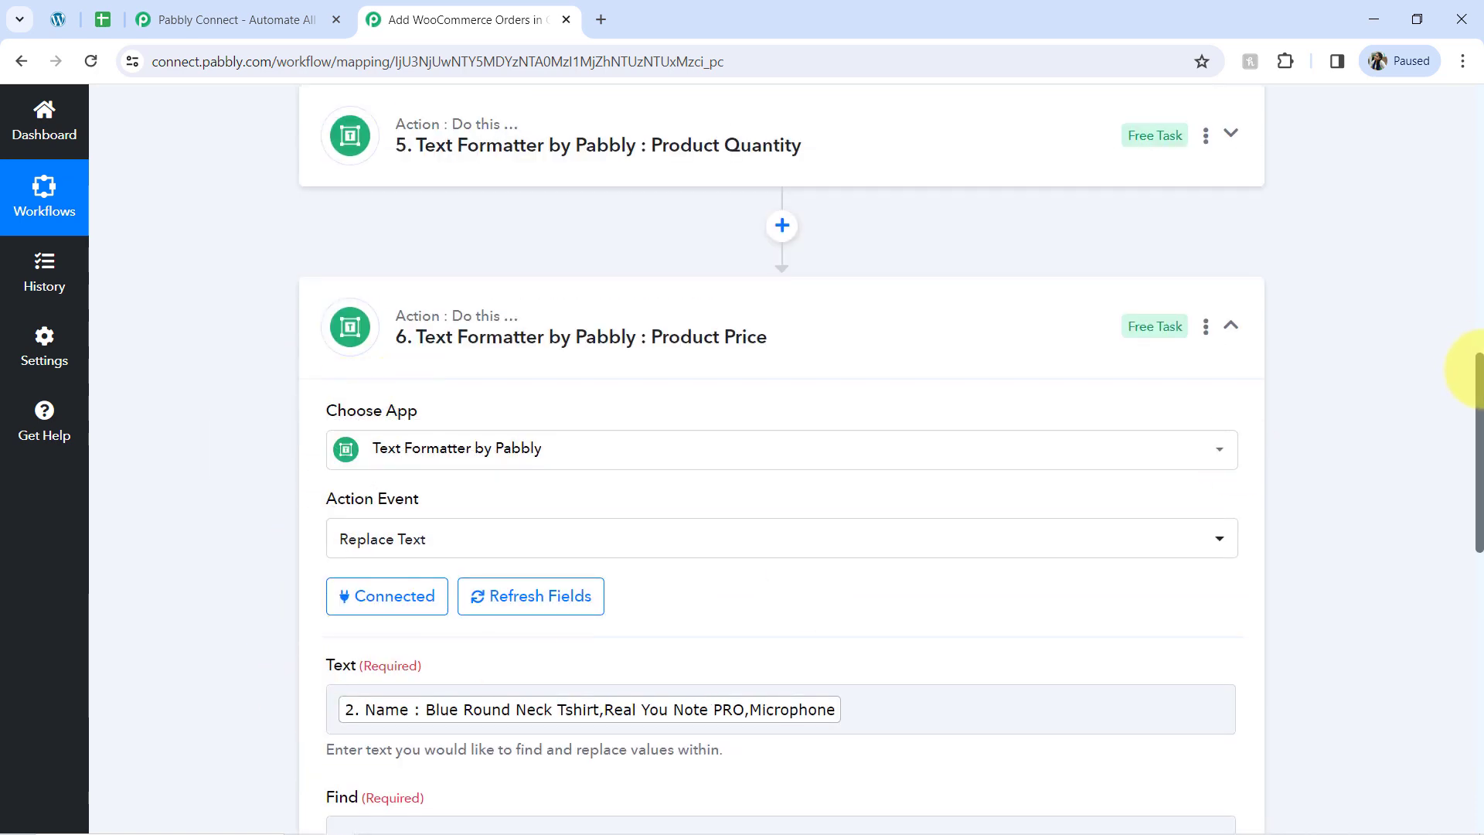
- Replace the Product Price step's Name token in Text with the Line Itemizer's Subtotal values
drag(1475, 370, 1474, 461)
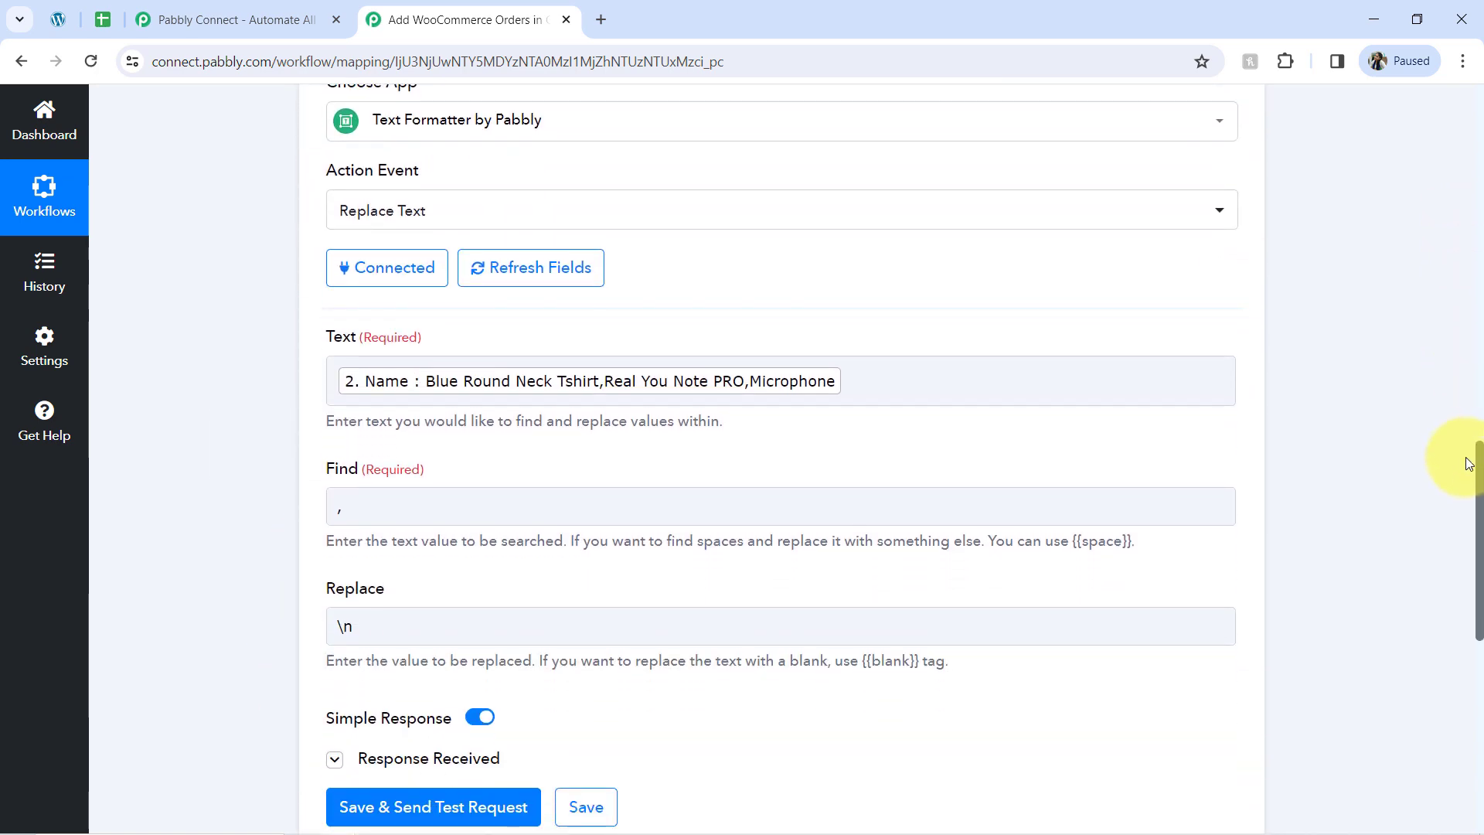
click(877, 369)
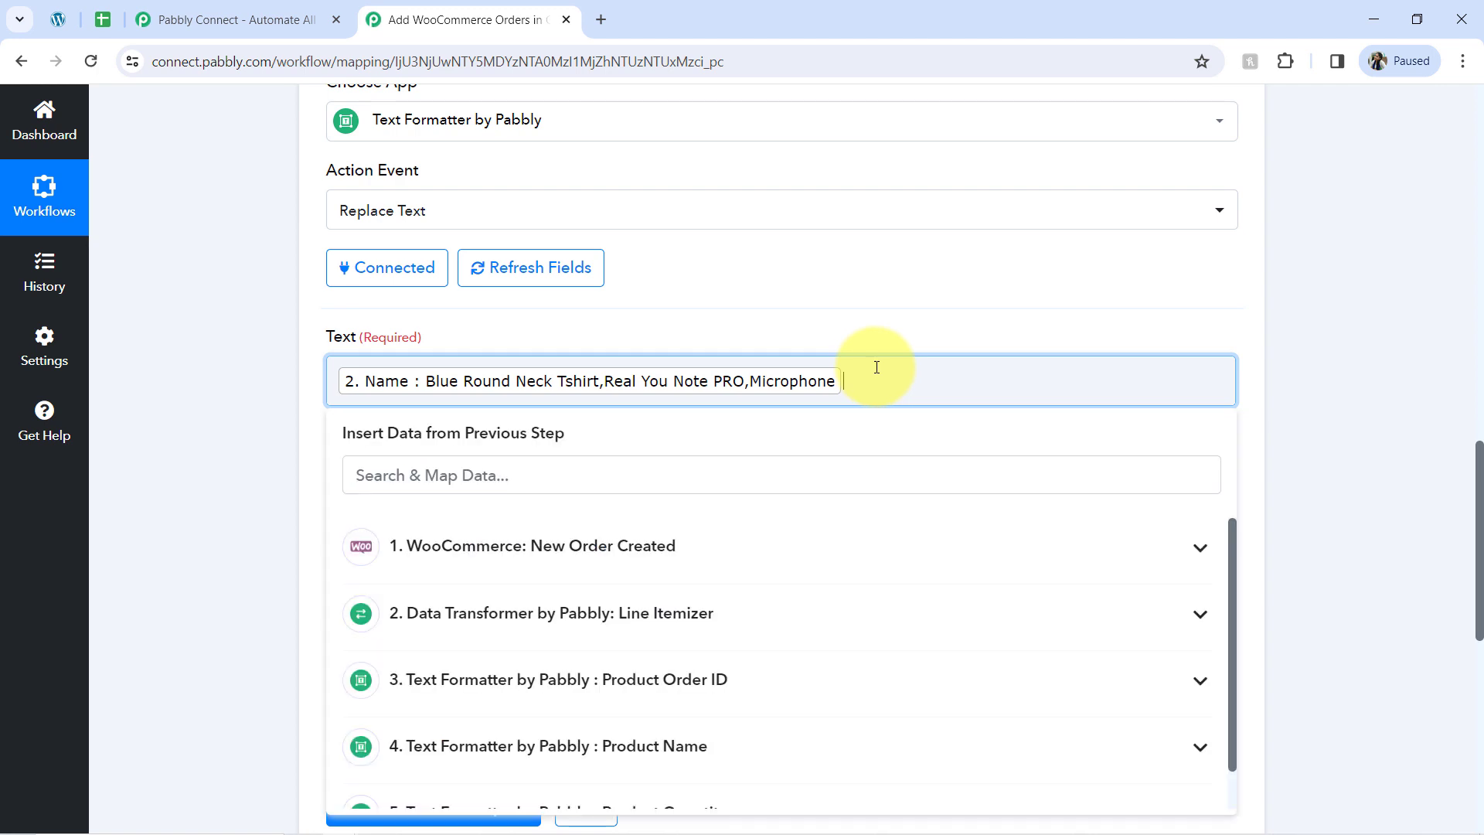
key(BackSpace)
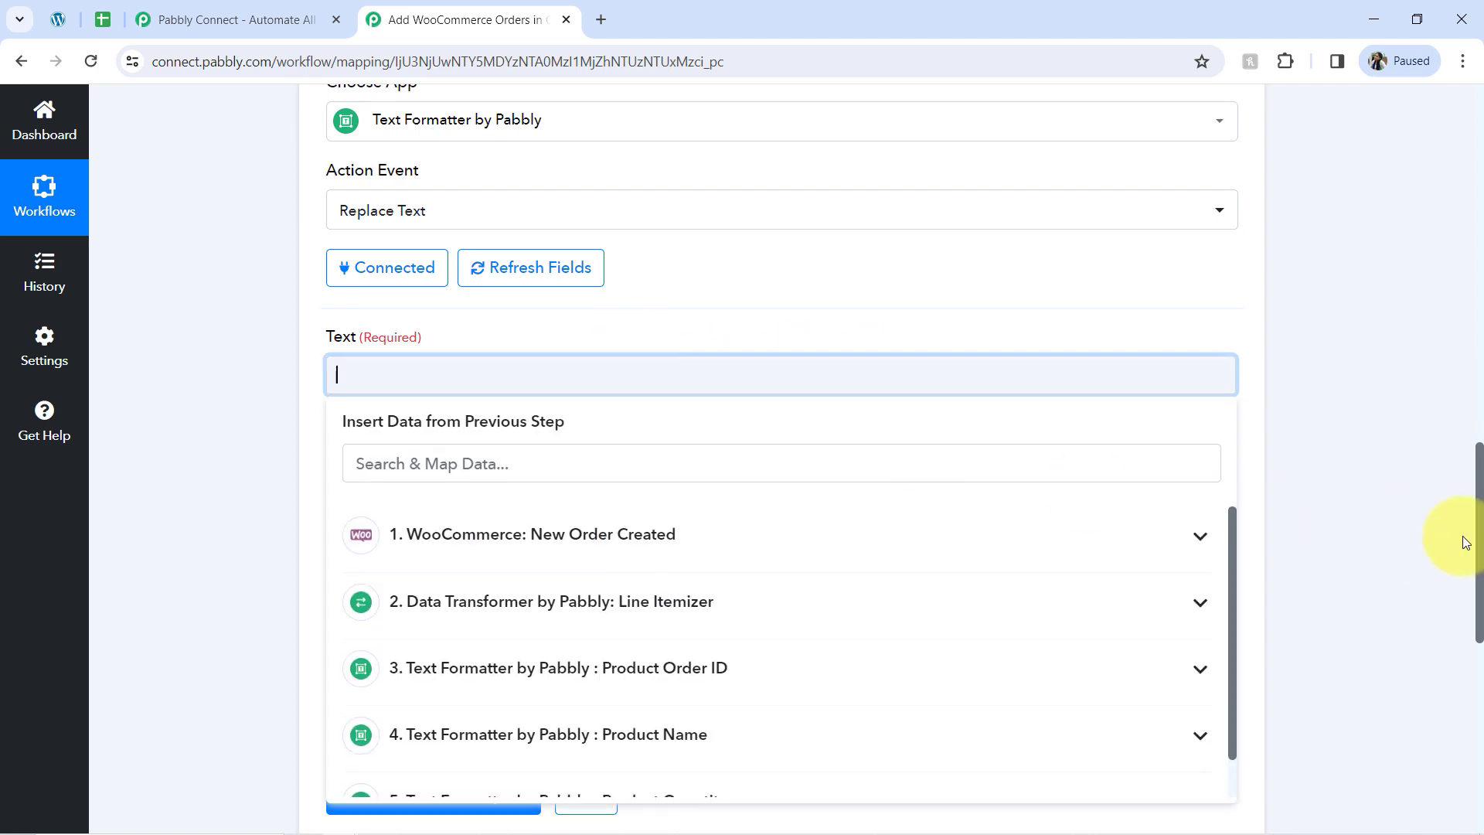
drag(1476, 510, 1473, 464)
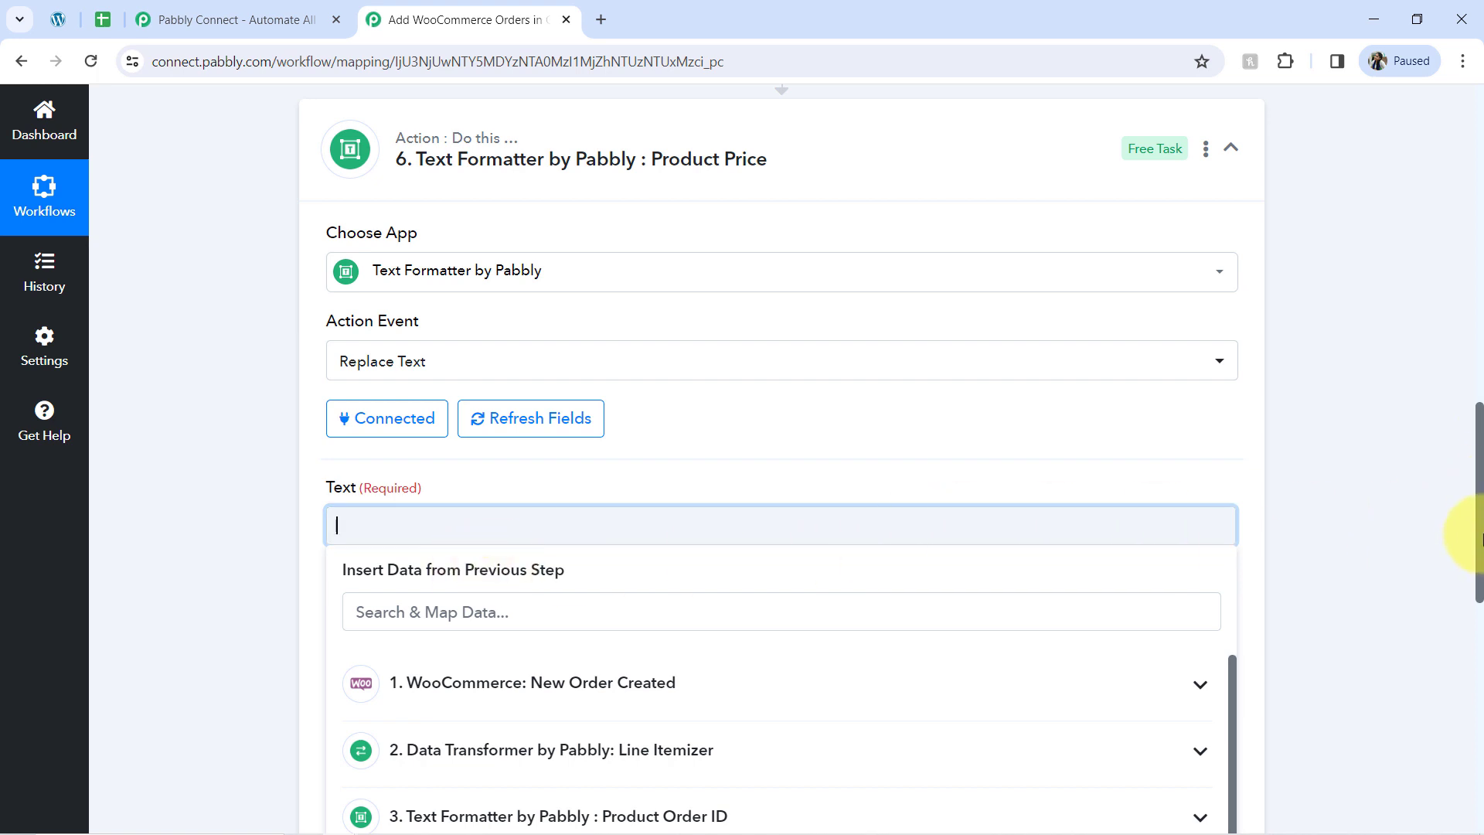
drag(1478, 512, 1481, 572)
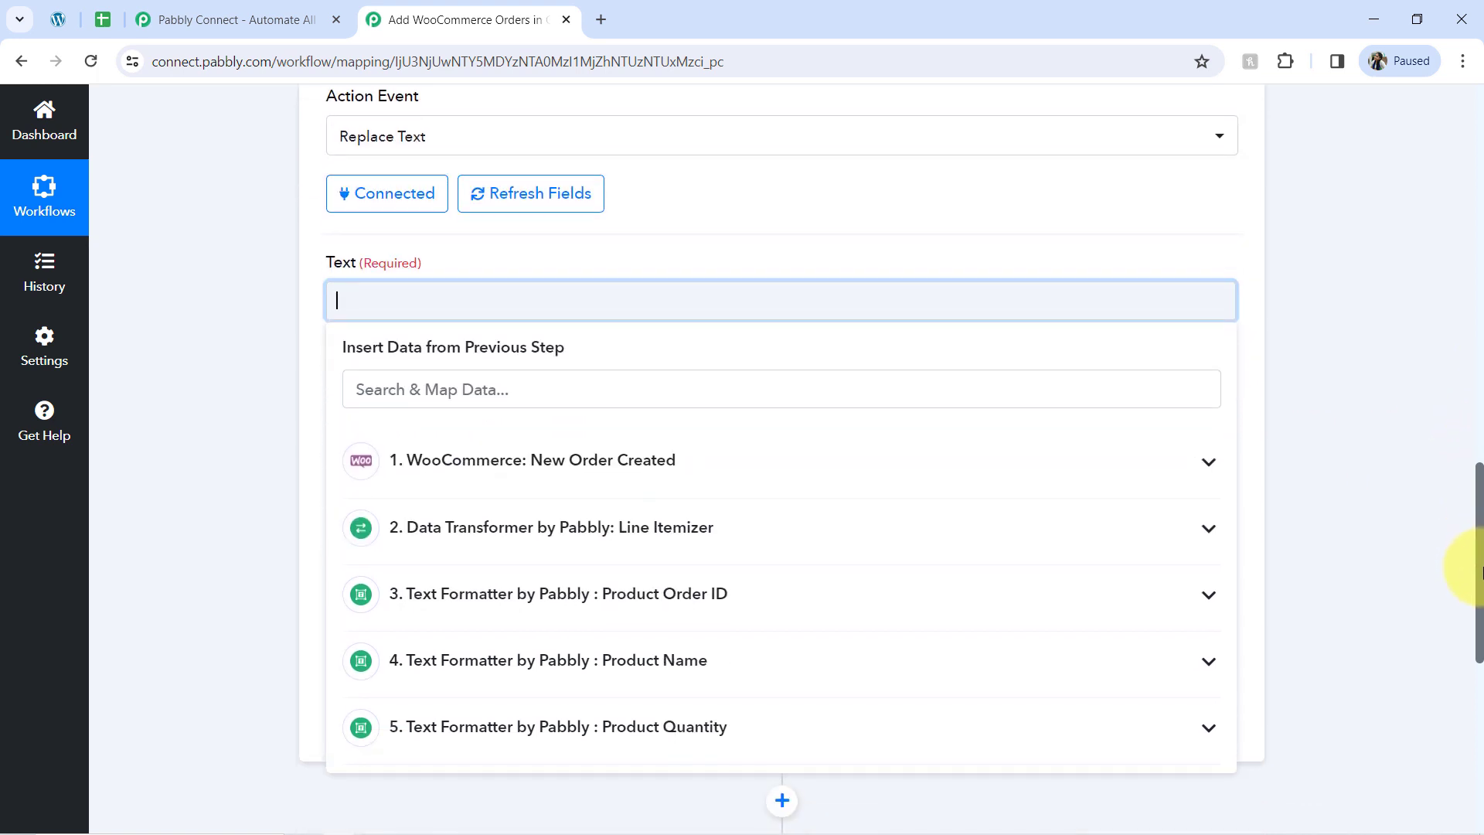
click(481, 538)
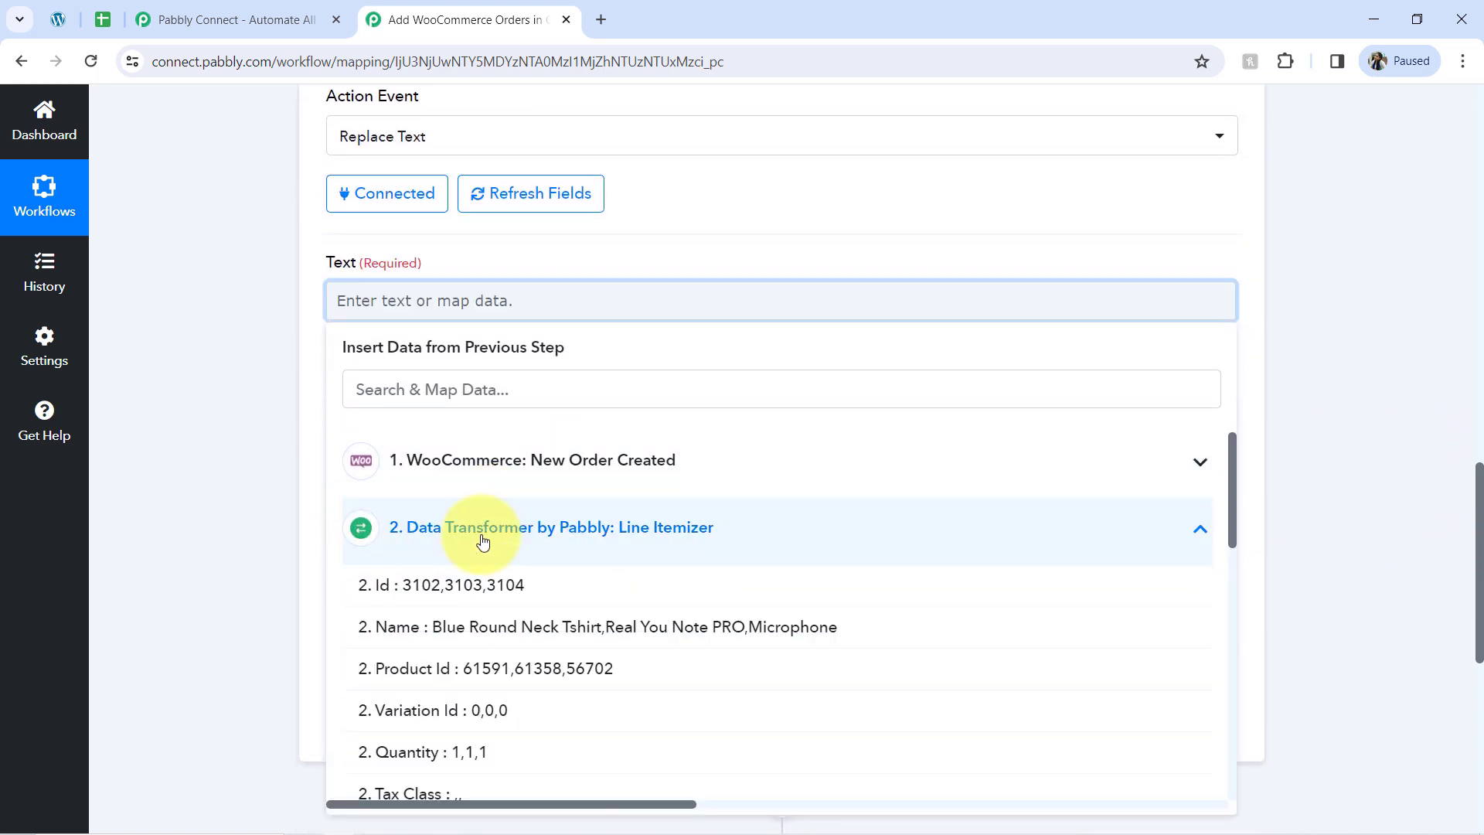
drag(1234, 510, 1222, 584)
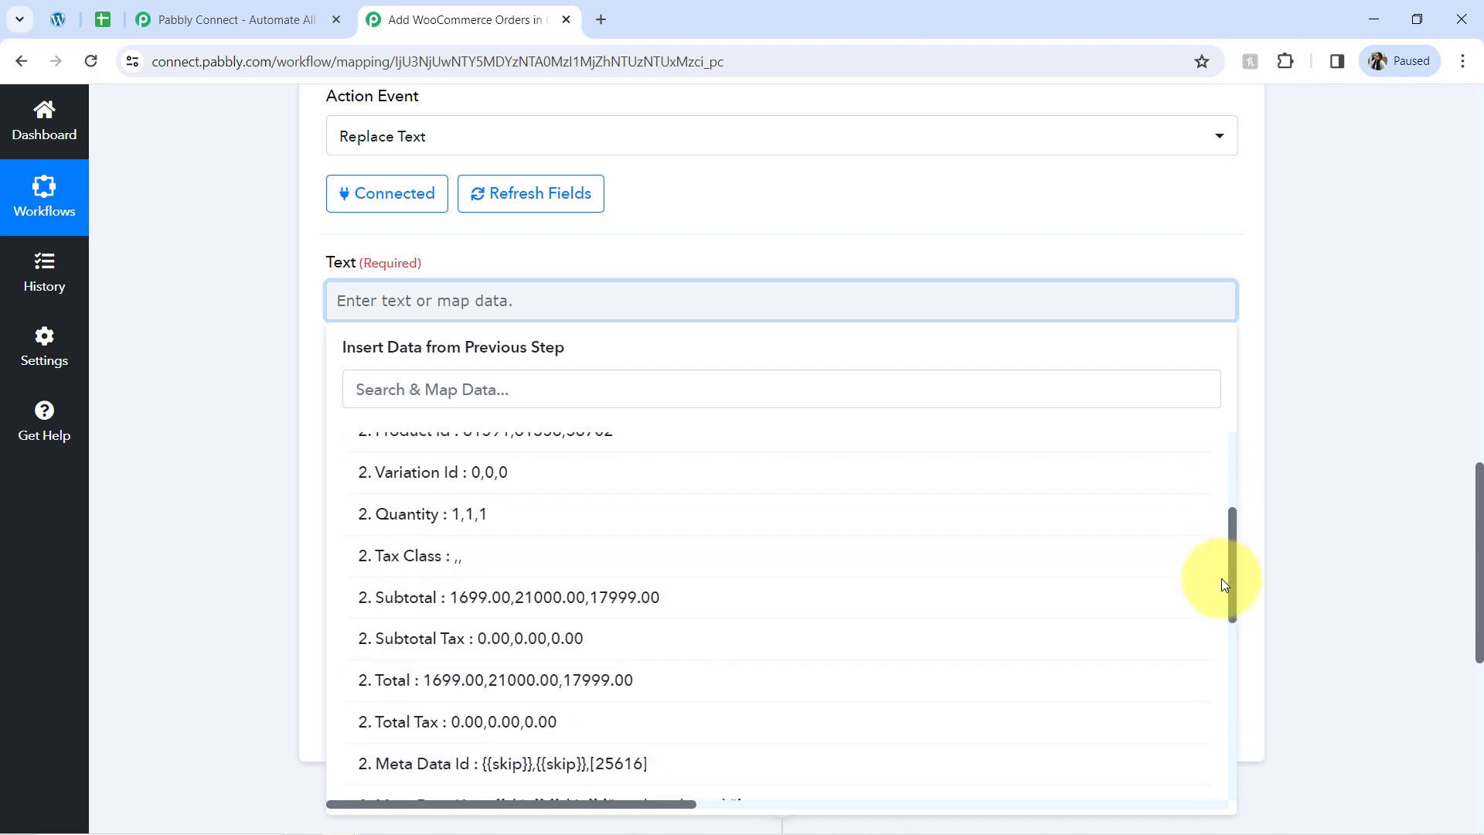
click(444, 601)
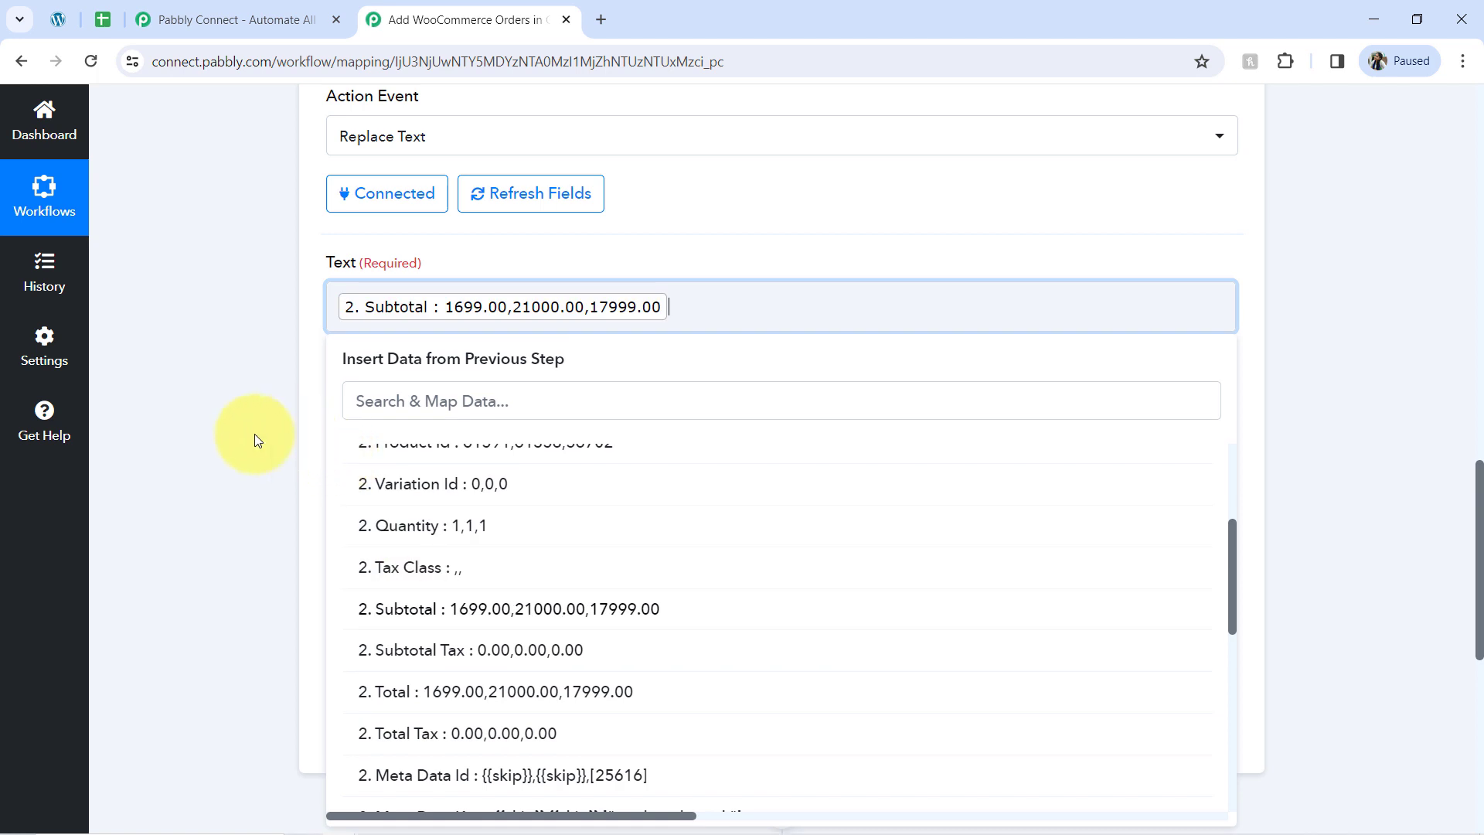
click(253, 433)
- Save and test the step, showing 1699.00, 21000.00 and 17999.00 on separate lines
click(410, 741)
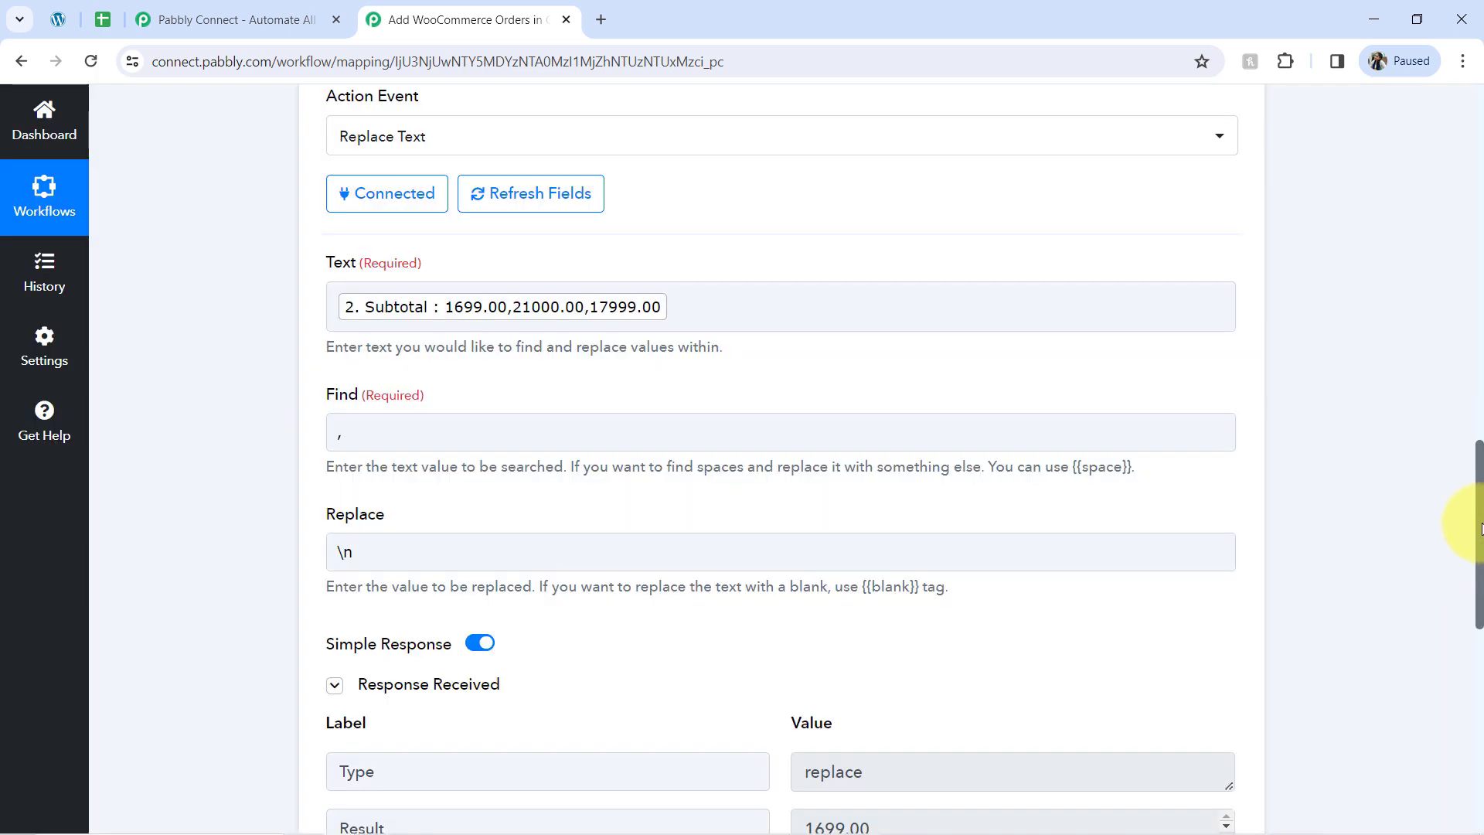
scroll(1480, 528, down, 5)
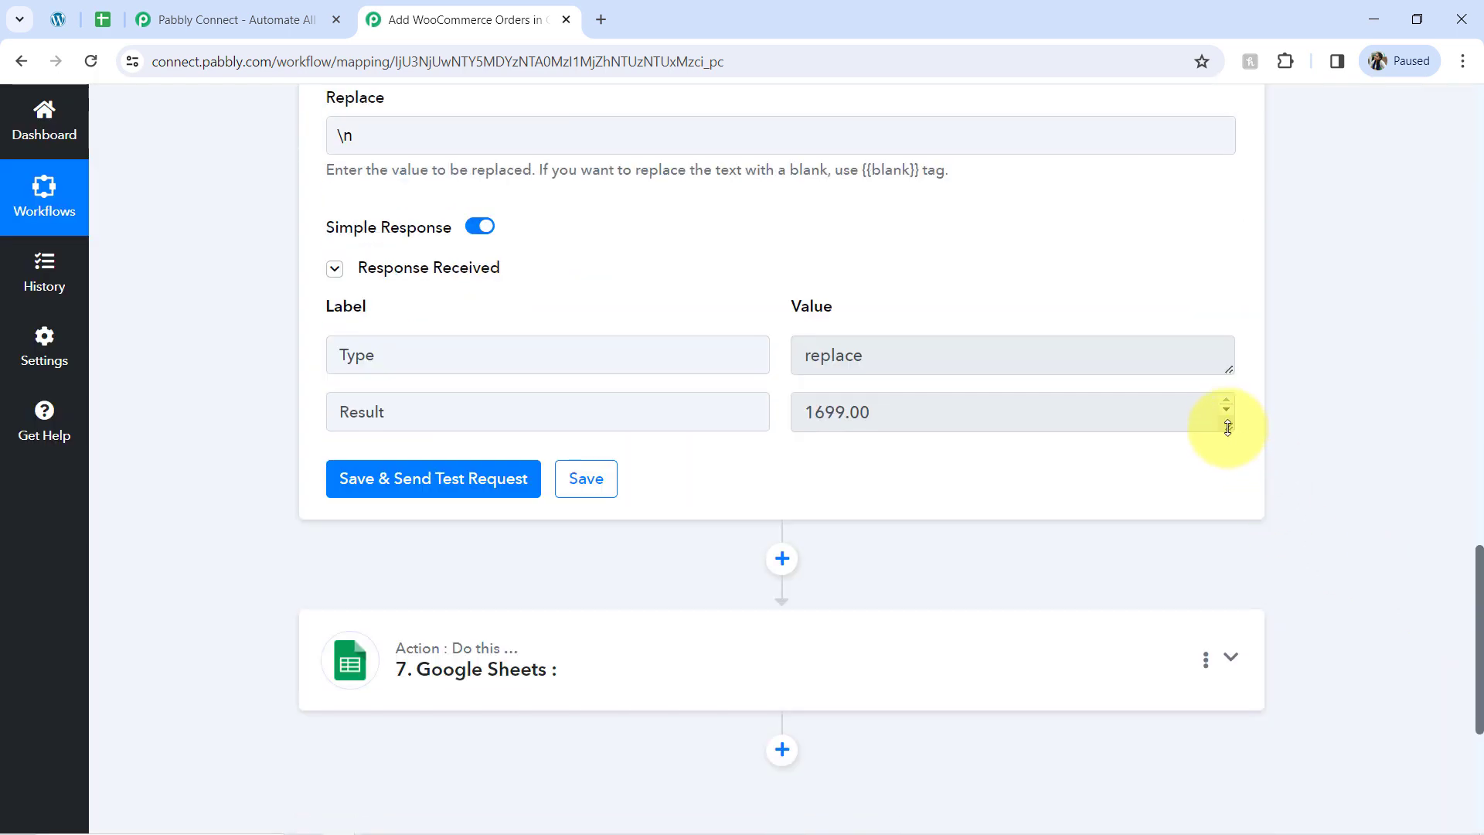
drag(1227, 428, 1232, 483)
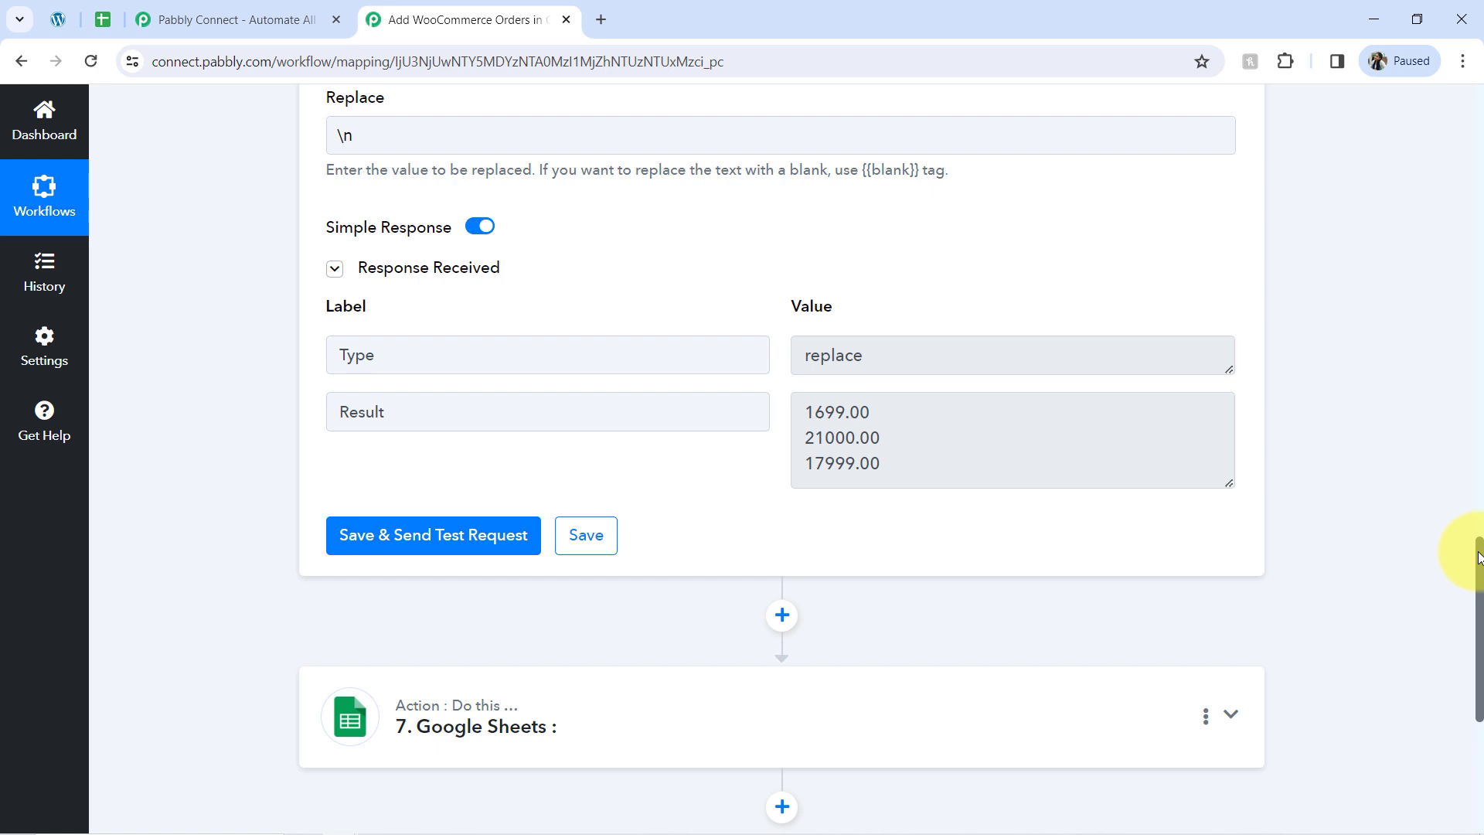
drag(1478, 556, 1461, 662)
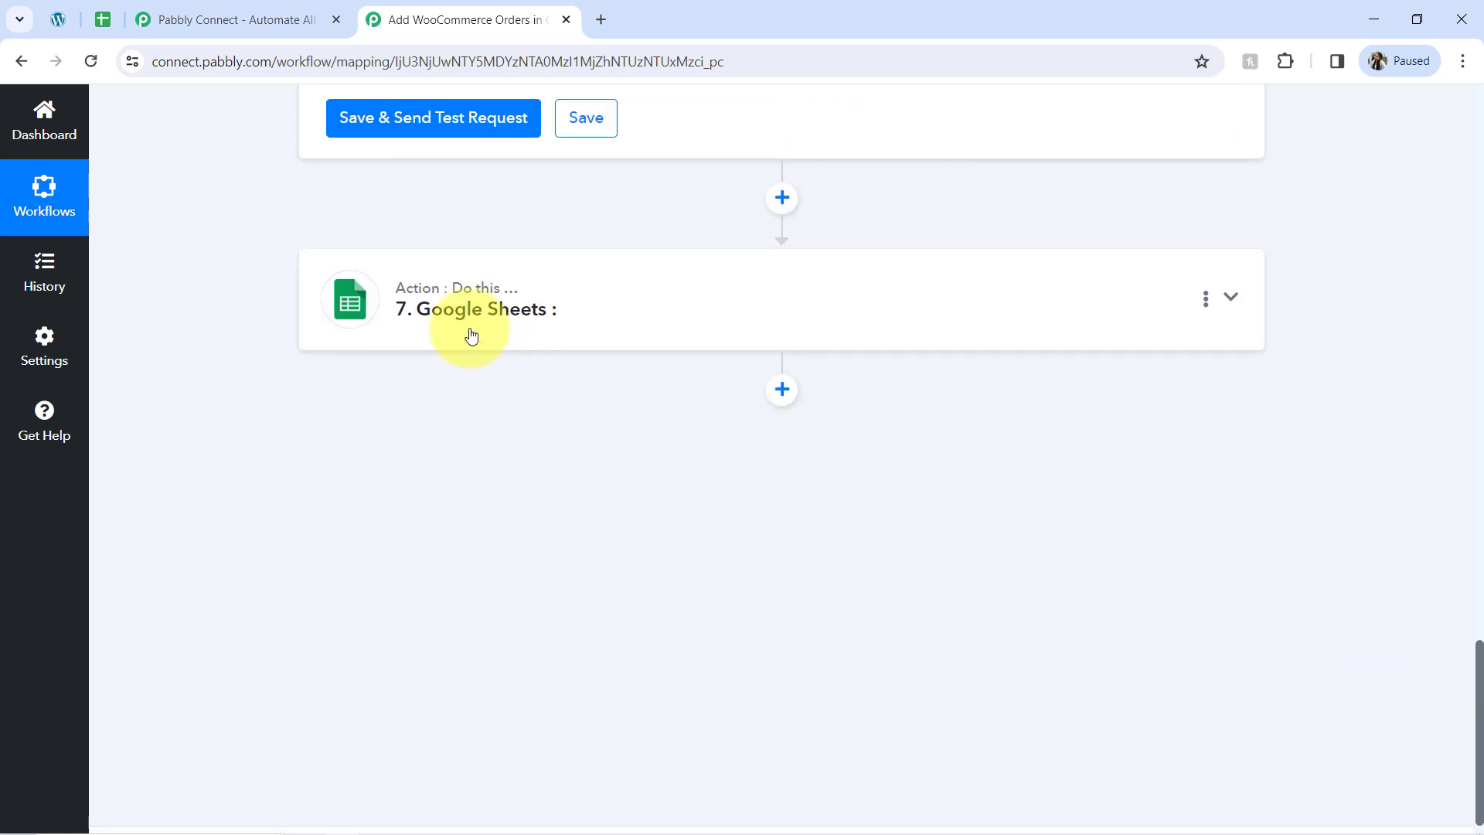
- Set the Google Sheets step's Action Event to Add New Row
click(471, 335)
scroll(463, 332, up, 3)
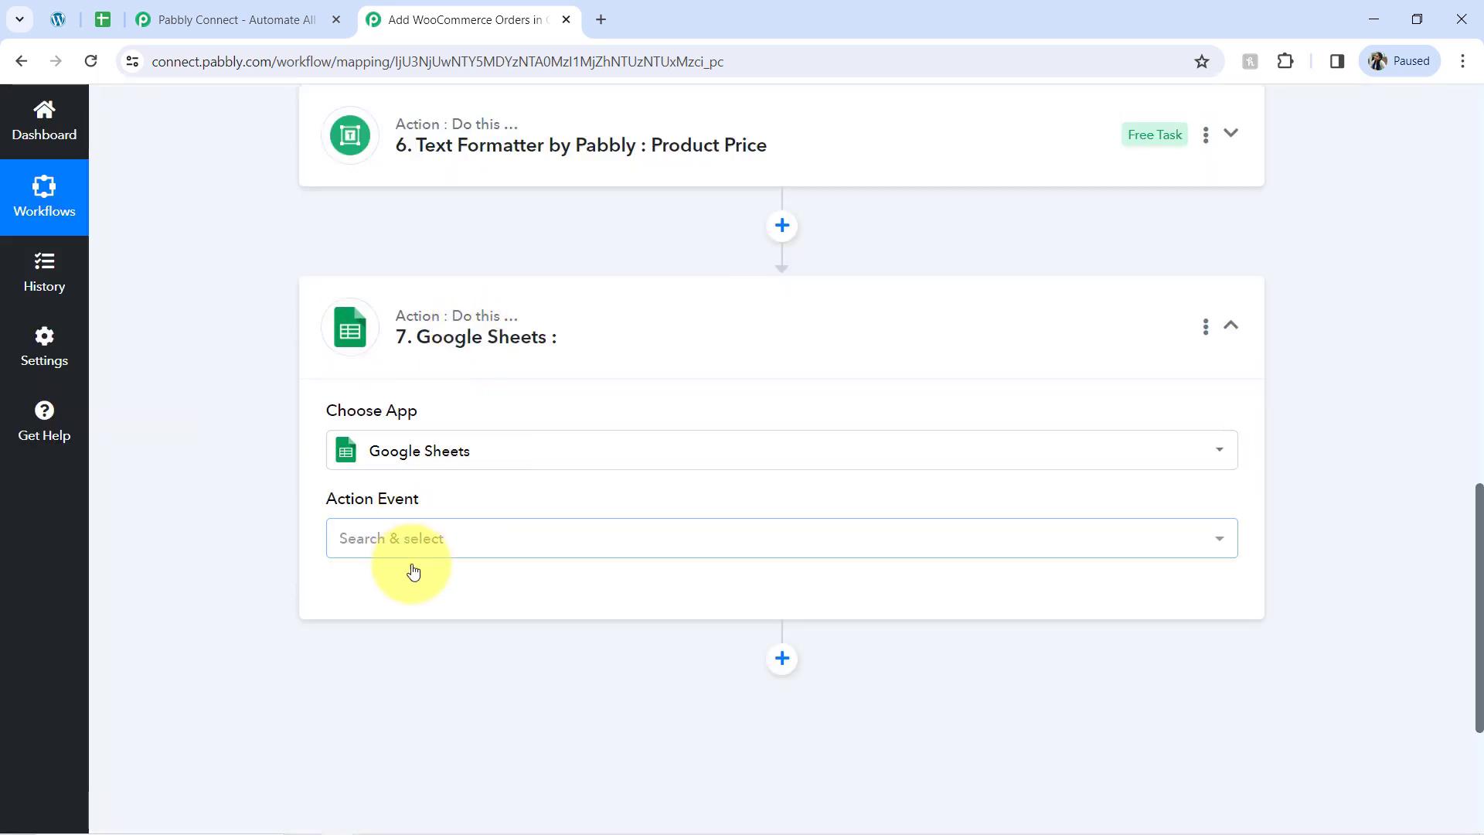
click(404, 540)
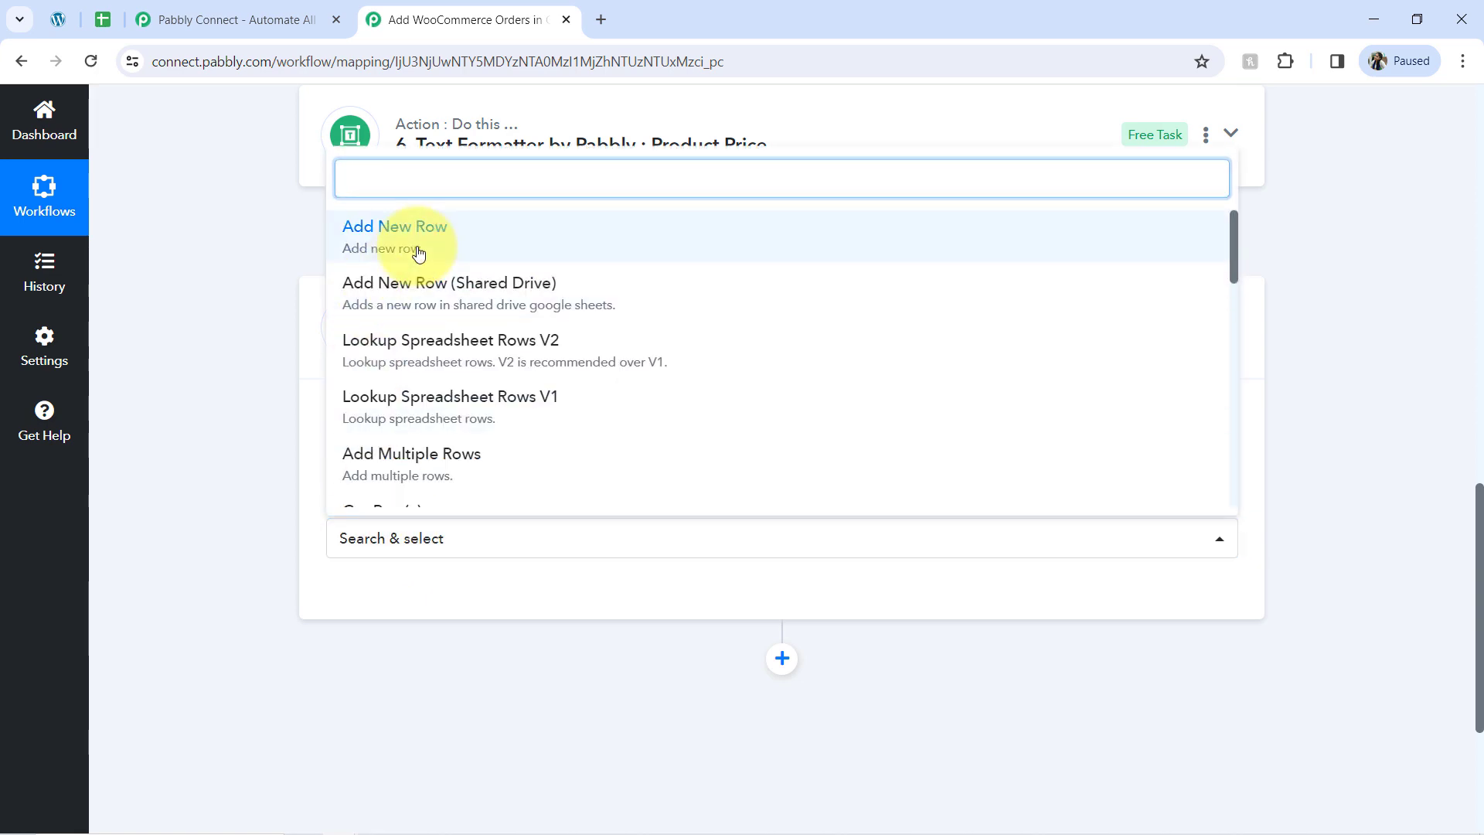
click(418, 254)
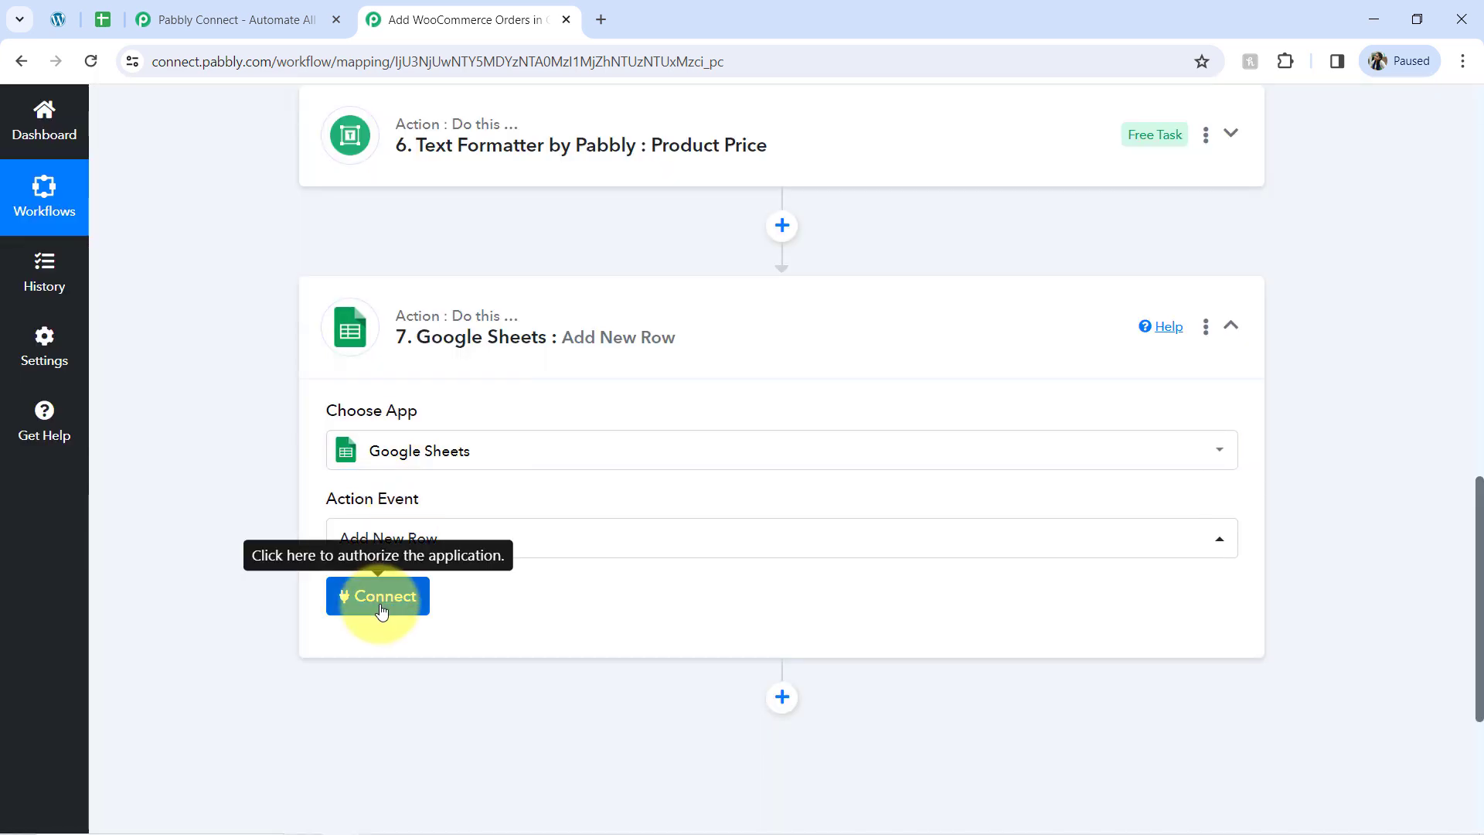
- Connect the step using the existing Google Sheets #10 connection and save it
click(381, 611)
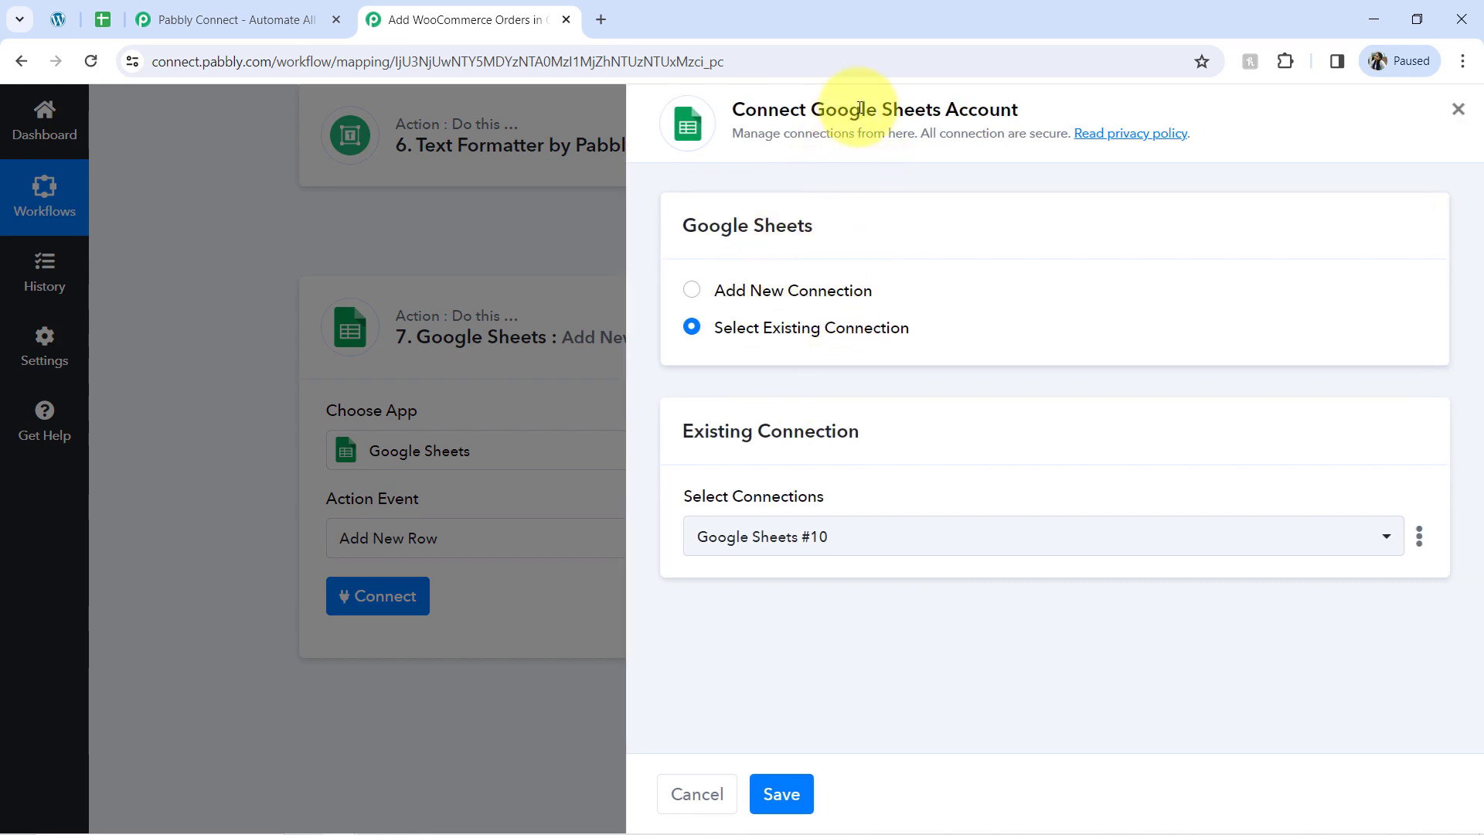
click(795, 294)
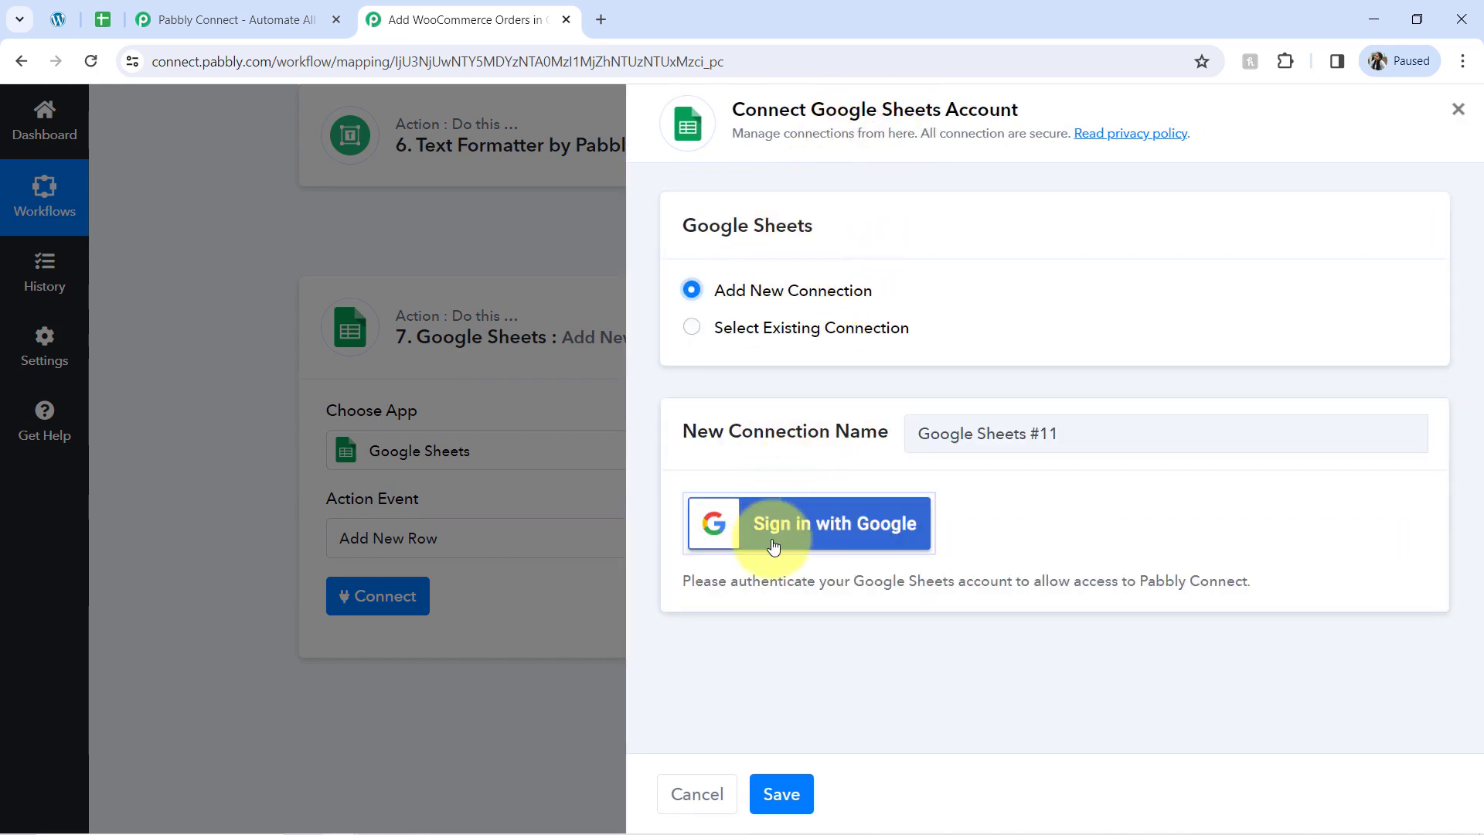
click(773, 533)
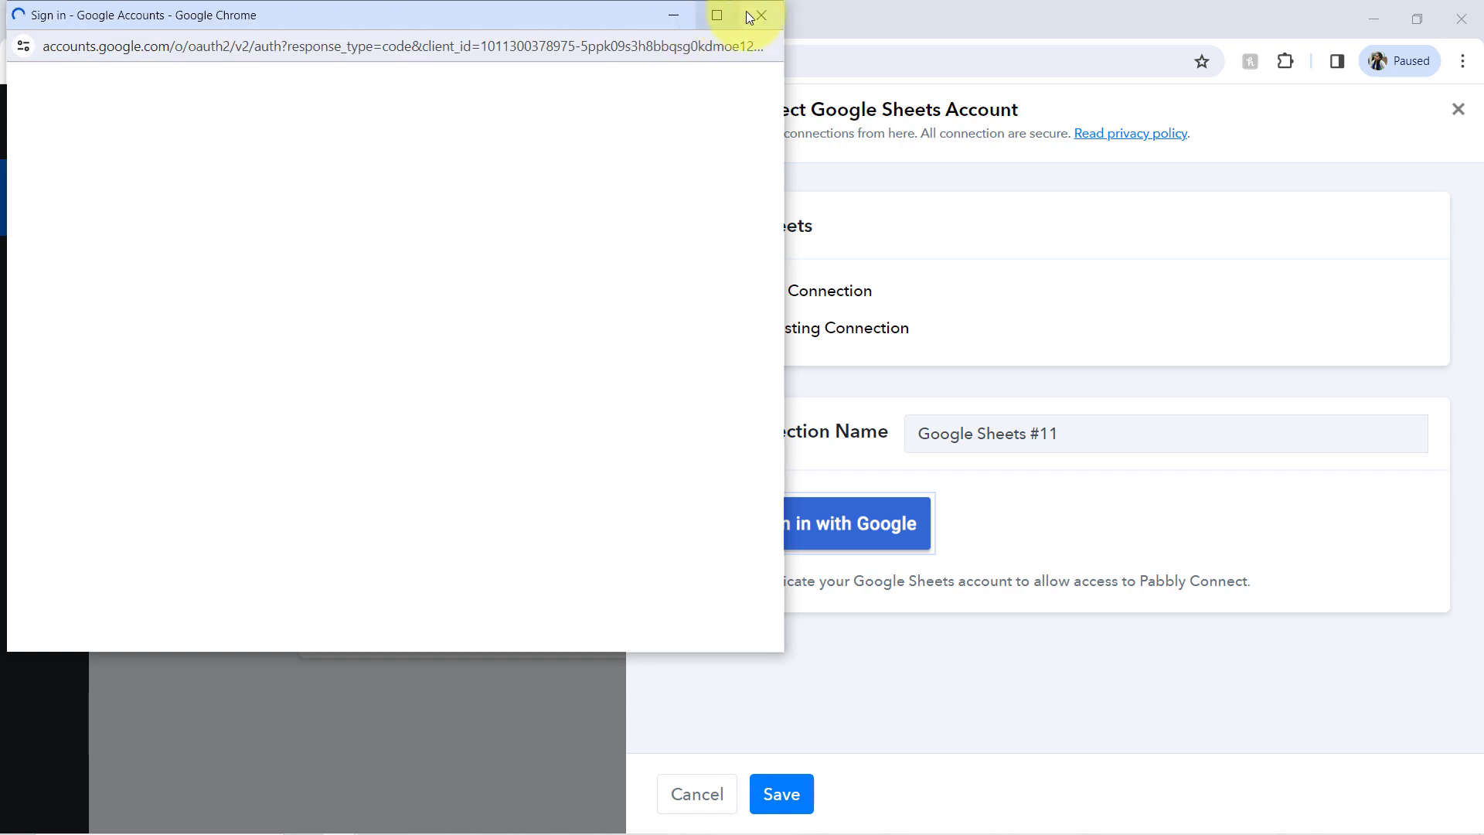
click(748, 12)
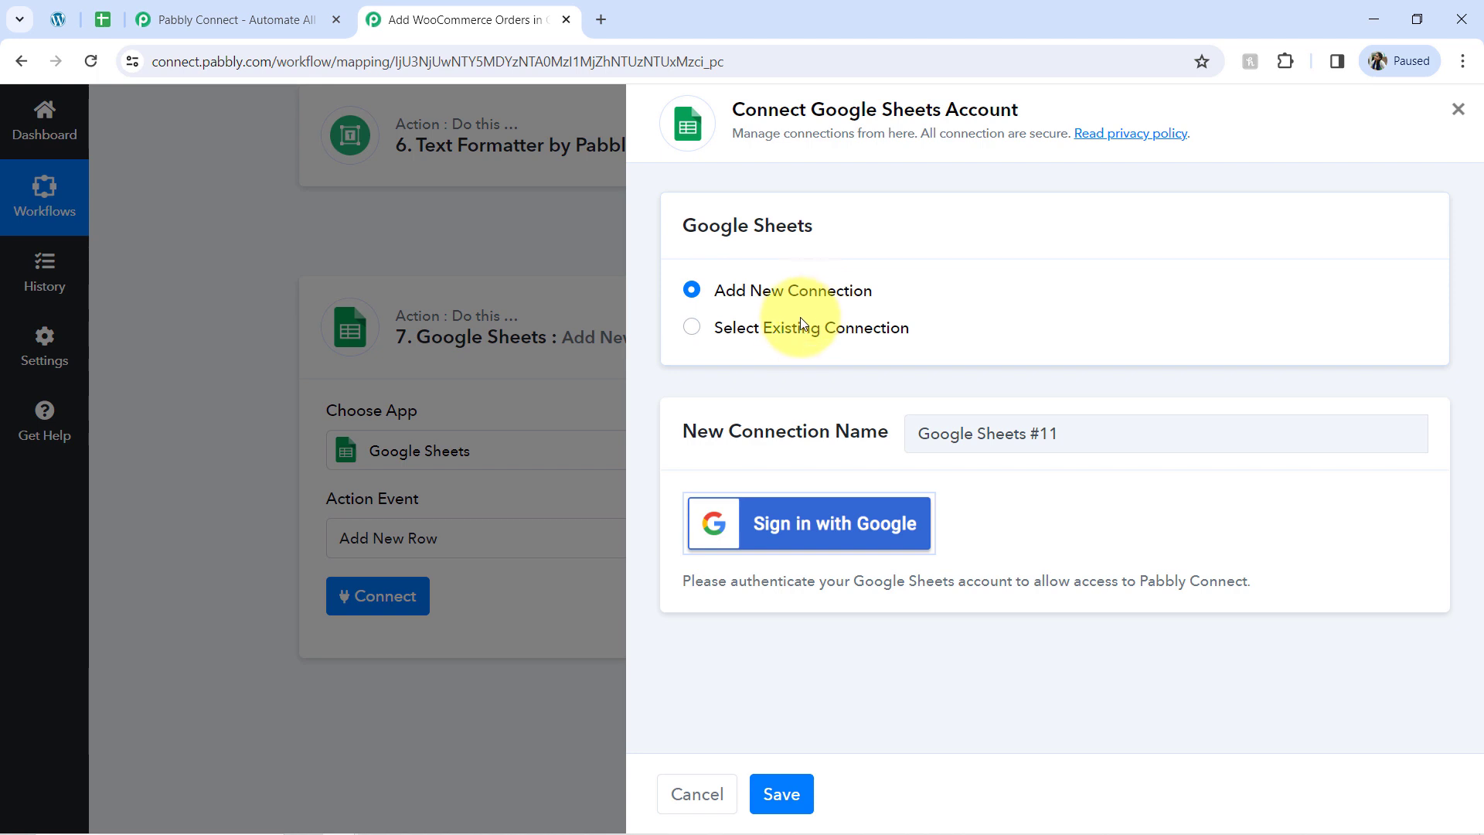
click(787, 338)
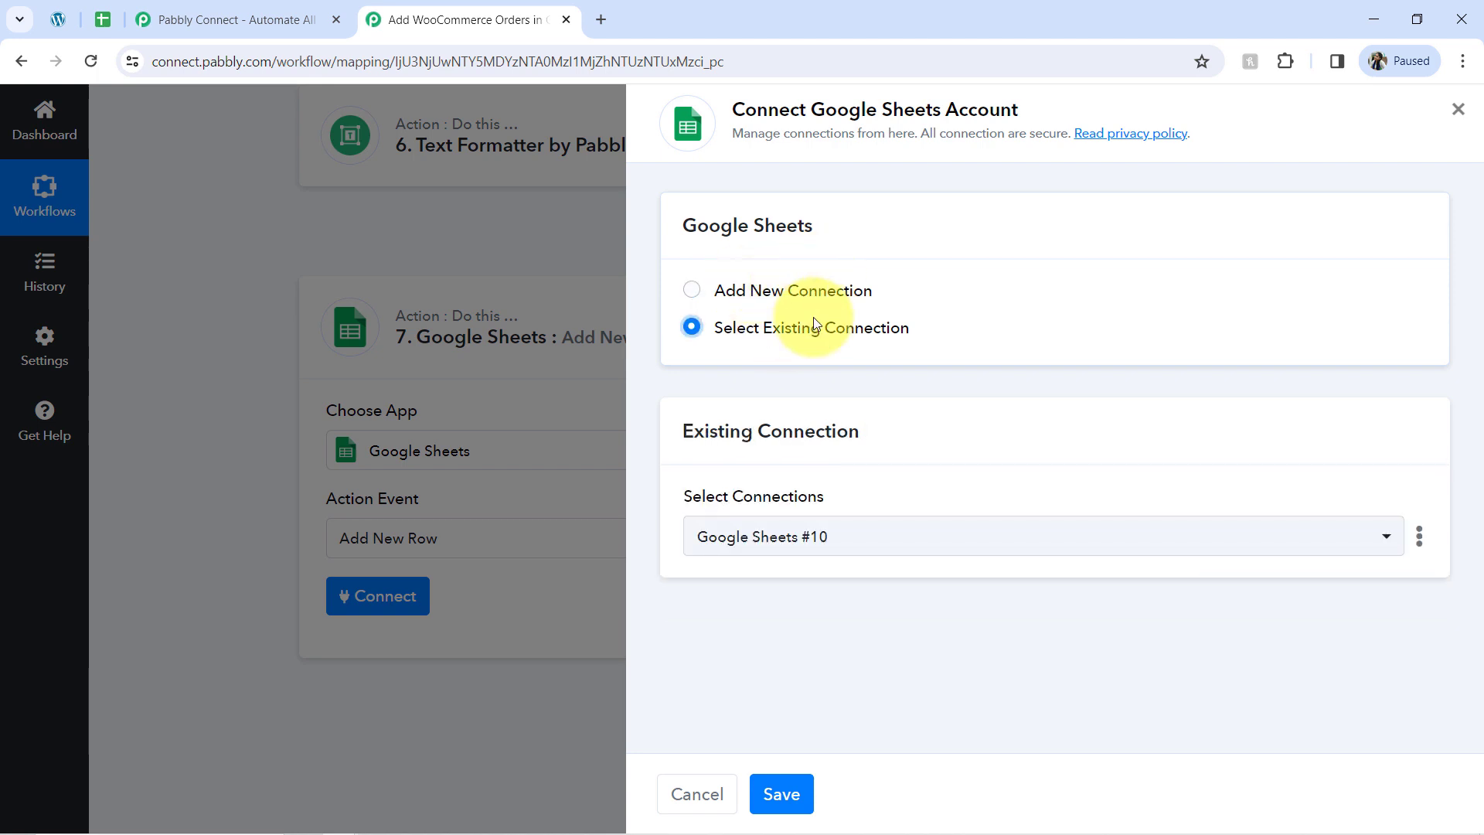
click(775, 796)
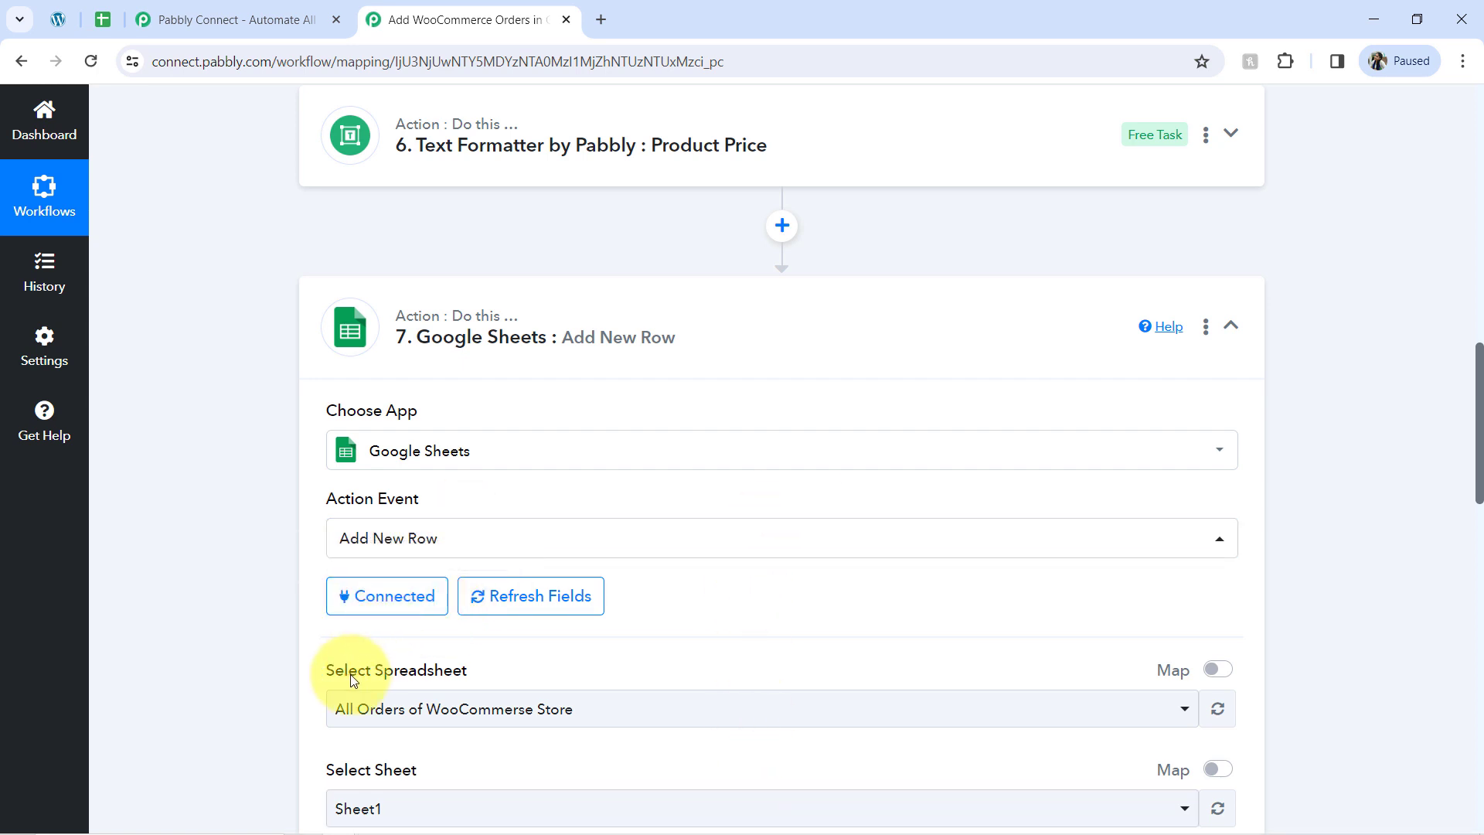
- Keep All Orders of WooCommerse Store and Sheet1 as the target spreadsheet and sheet
drag(357, 671, 462, 671)
drag(1480, 390, 1476, 458)
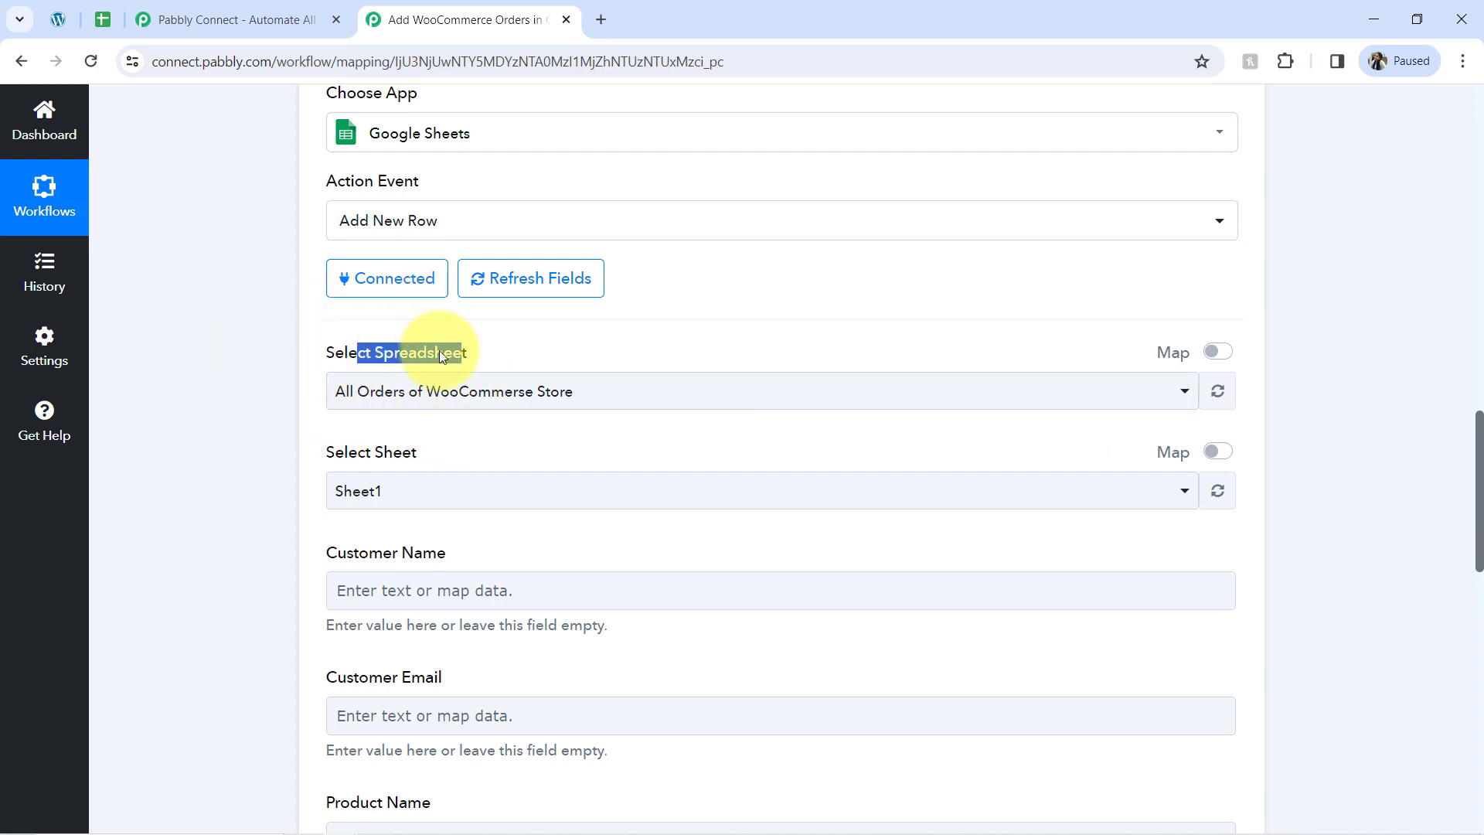
click(276, 343)
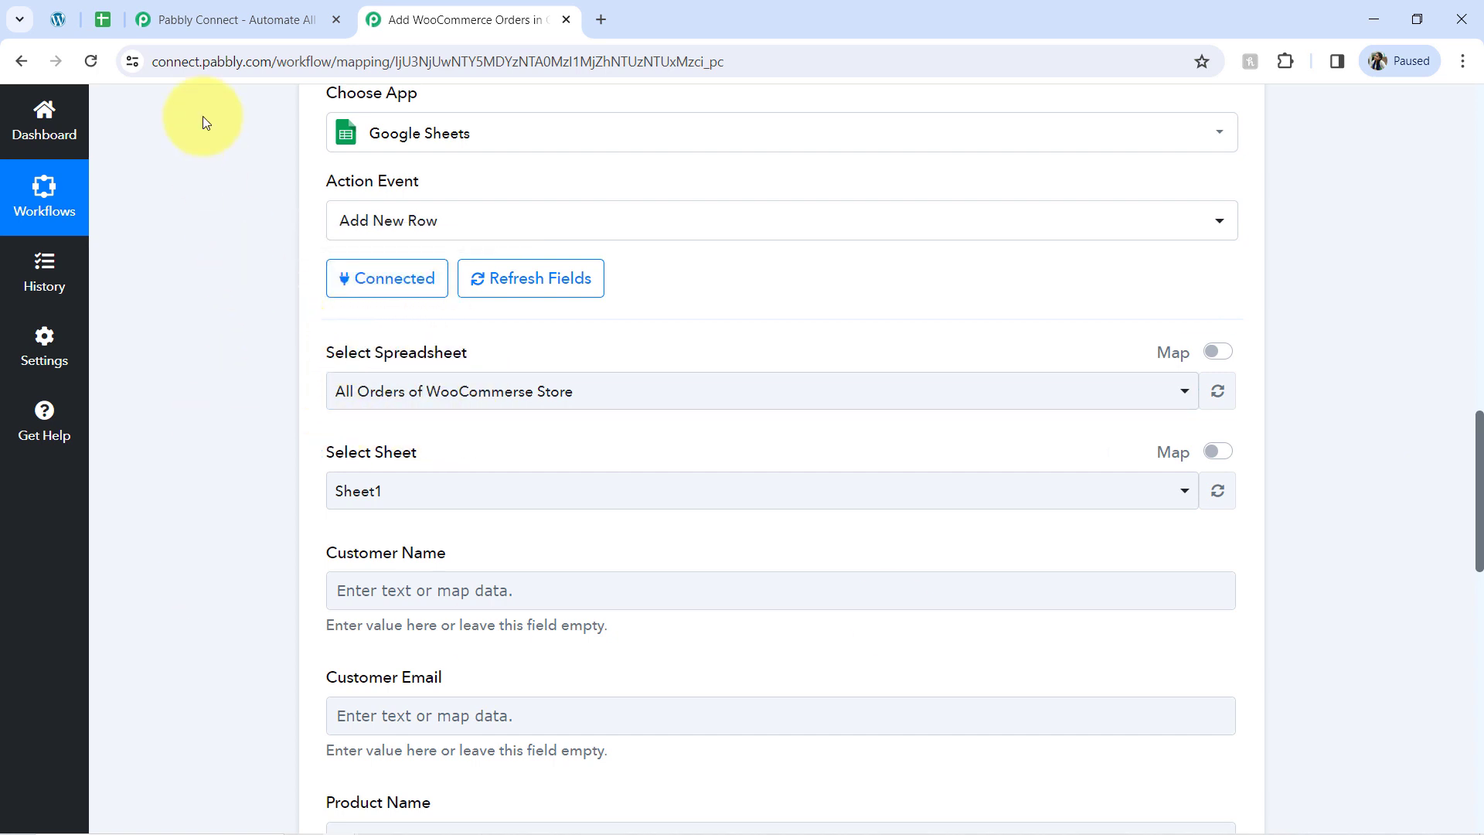
click(103, 21)
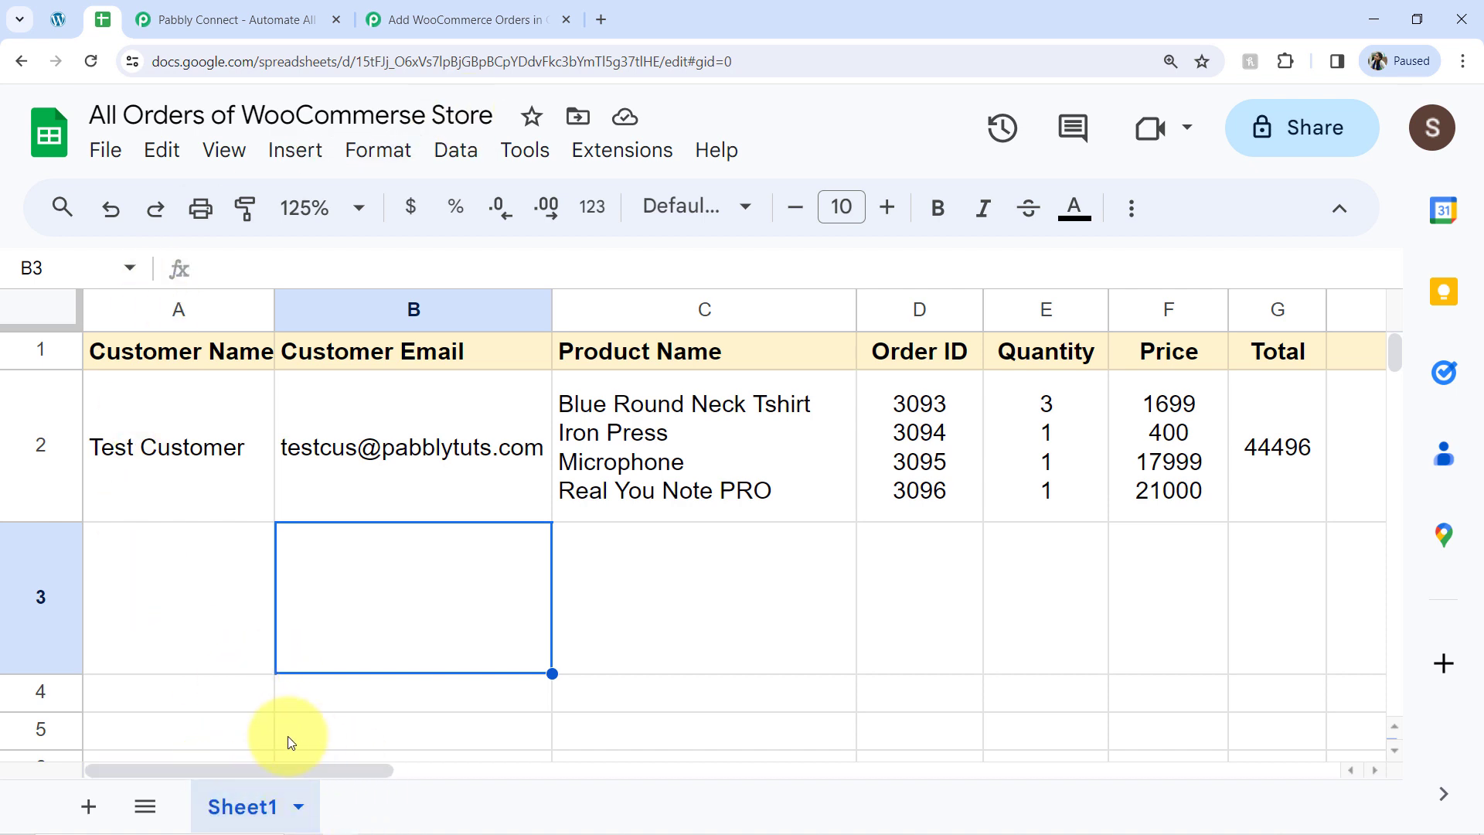
click(468, 17)
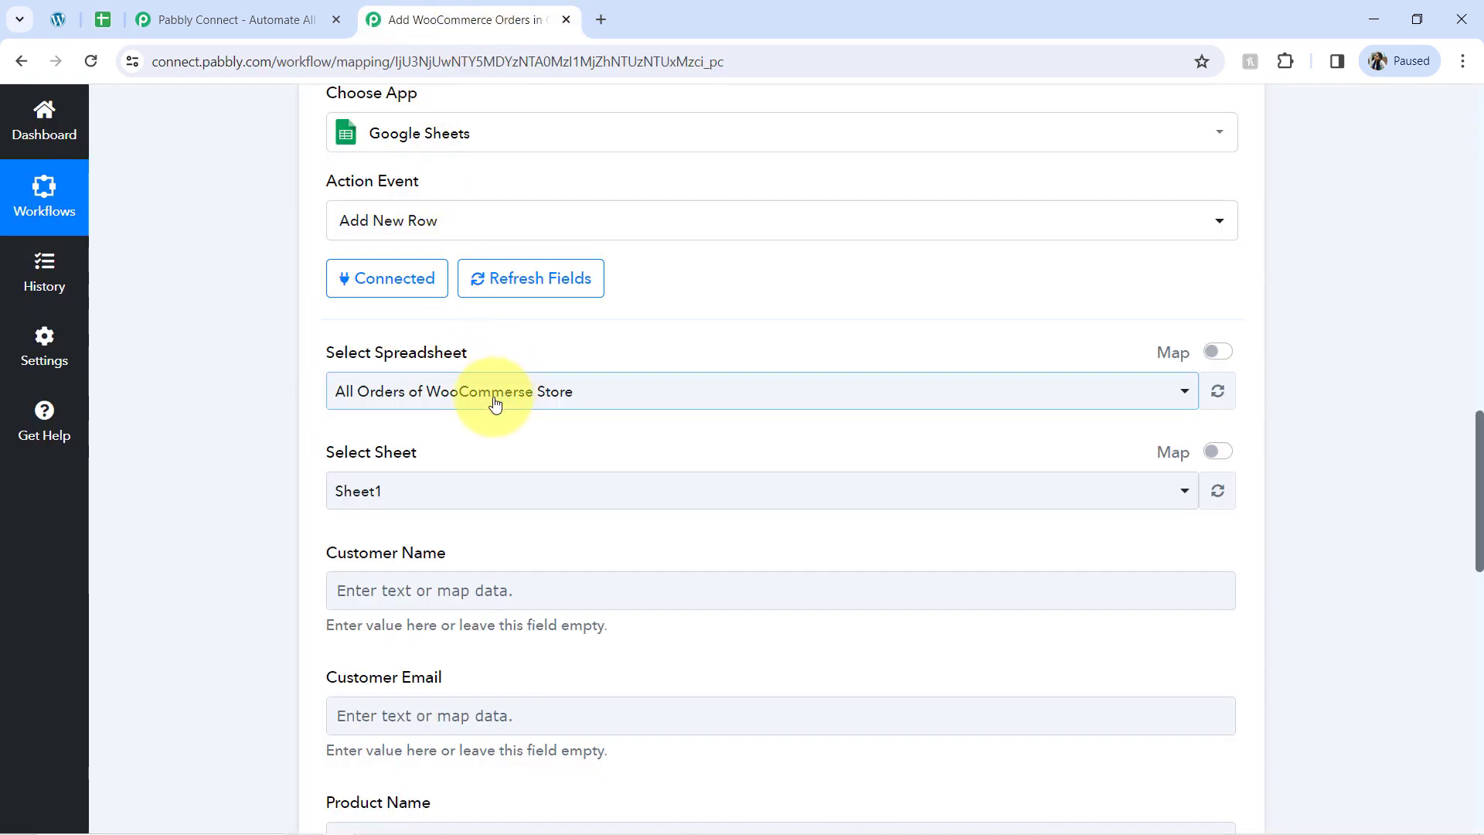
click(494, 403)
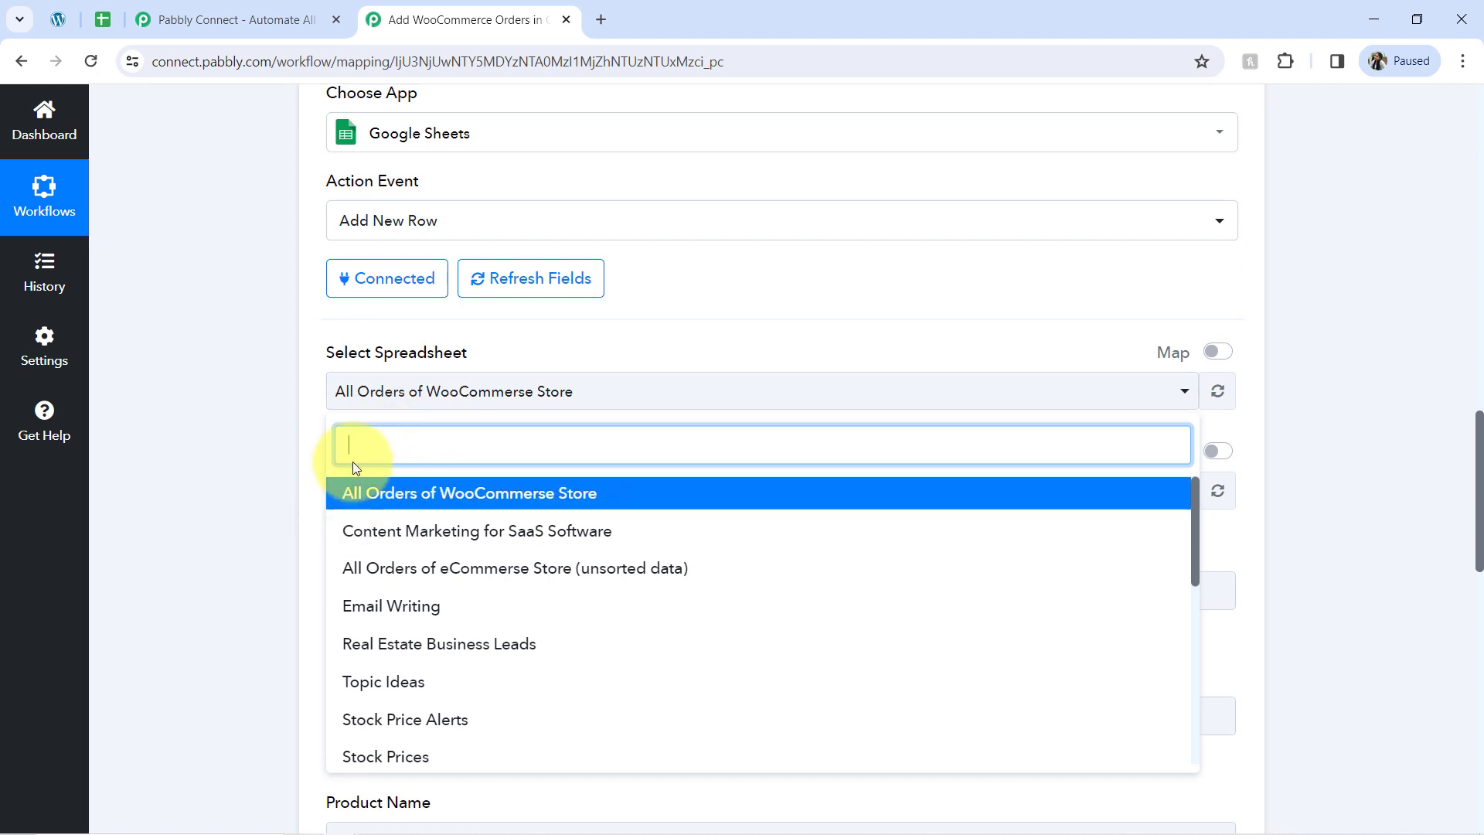
click(299, 445)
click(379, 491)
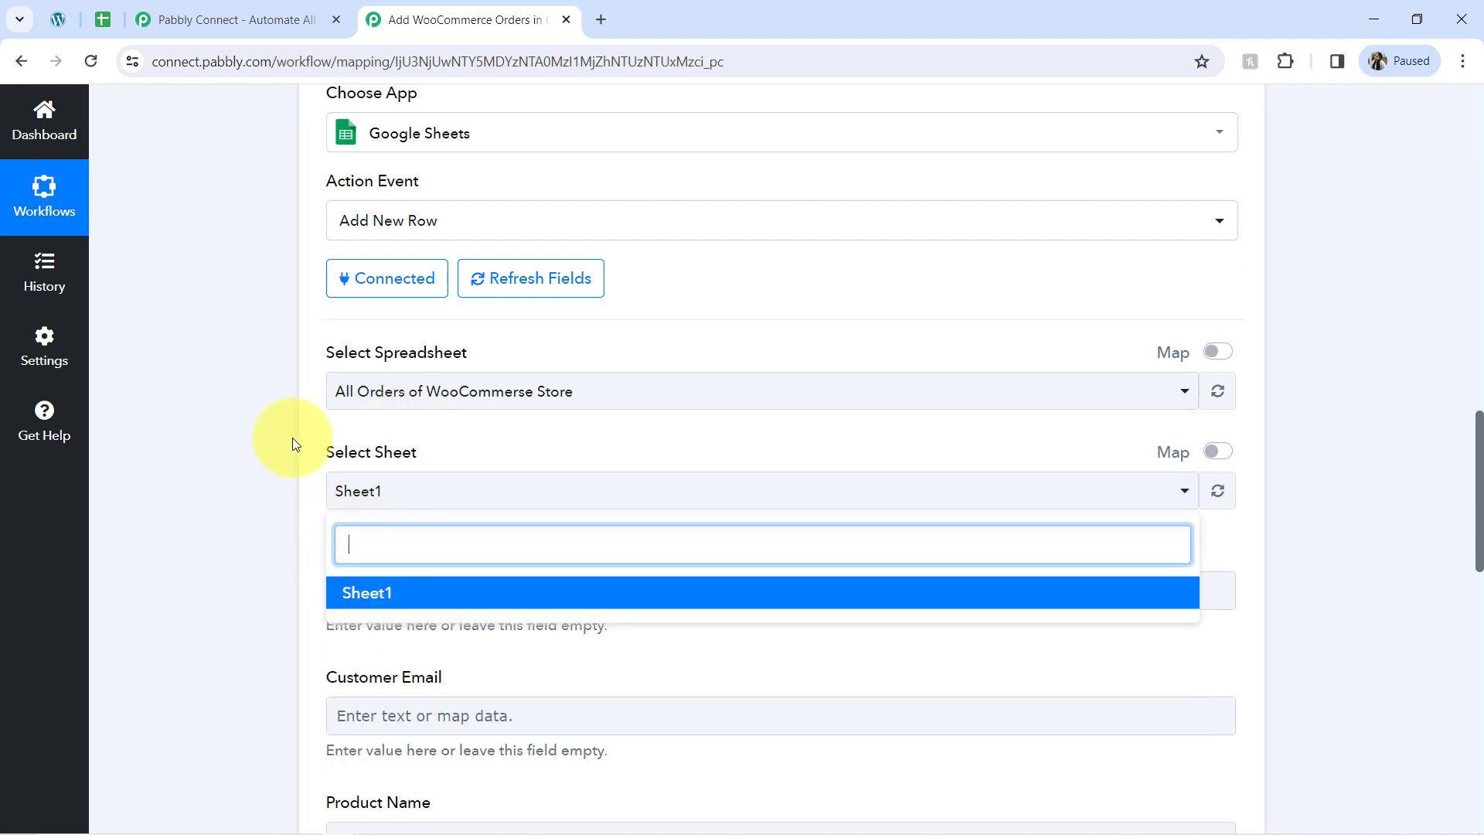
click(231, 439)
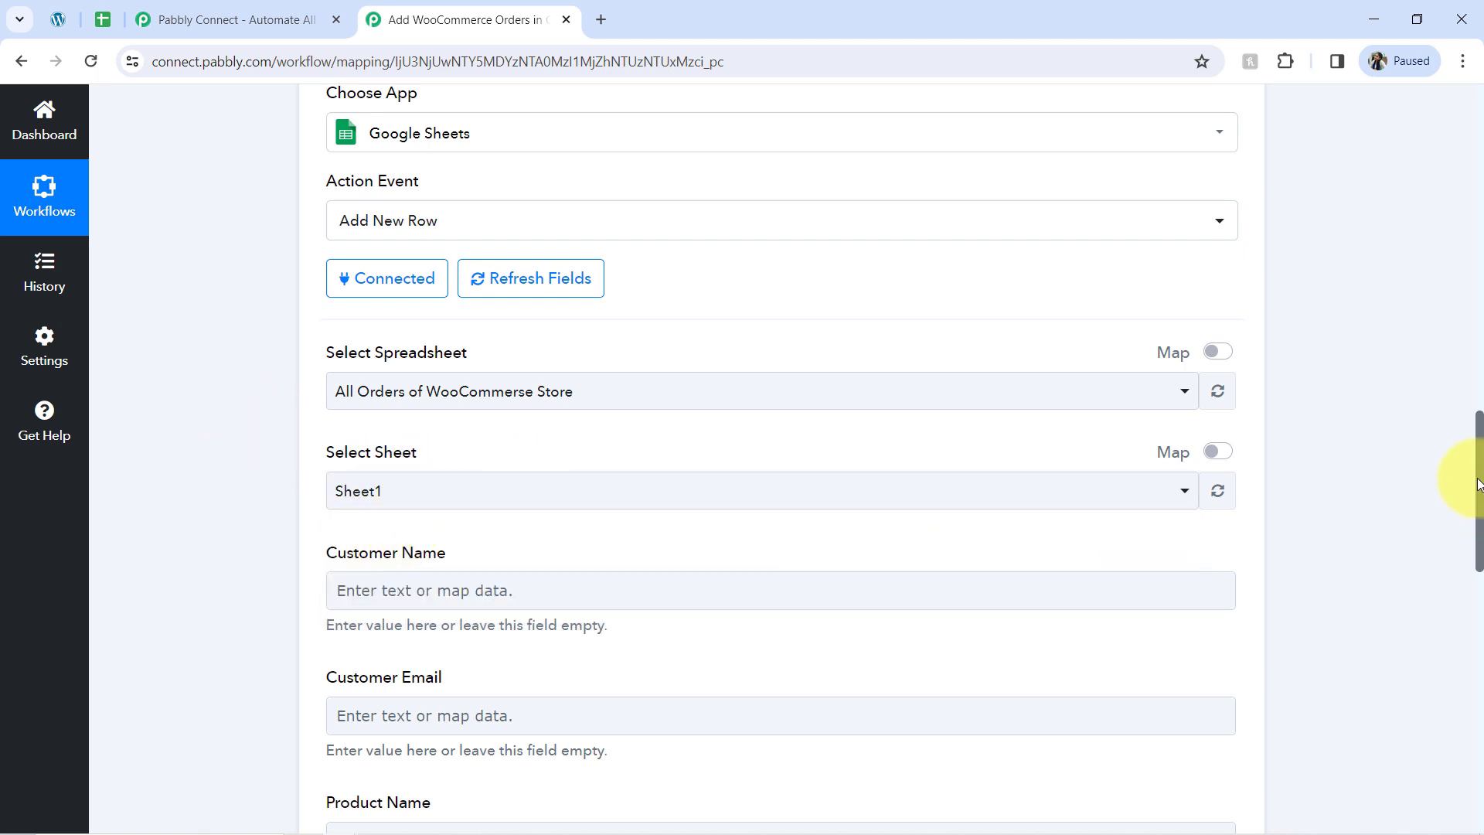
- Review the sheet's columns Customer Name, Customer Email, Product Name, Order ID and Quantity
drag(1478, 464, 1460, 522)
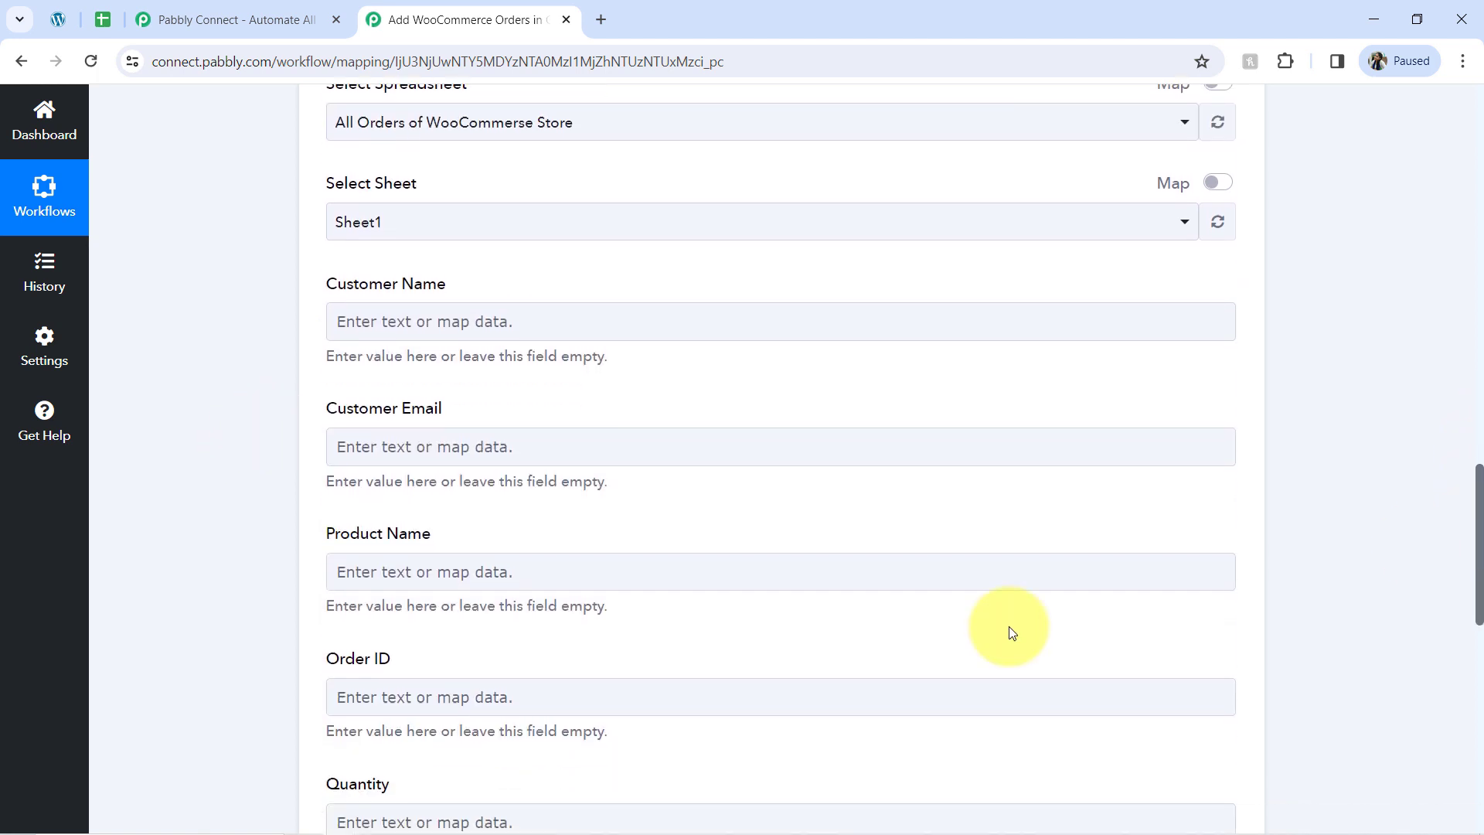
click(89, 21)
click(174, 309)
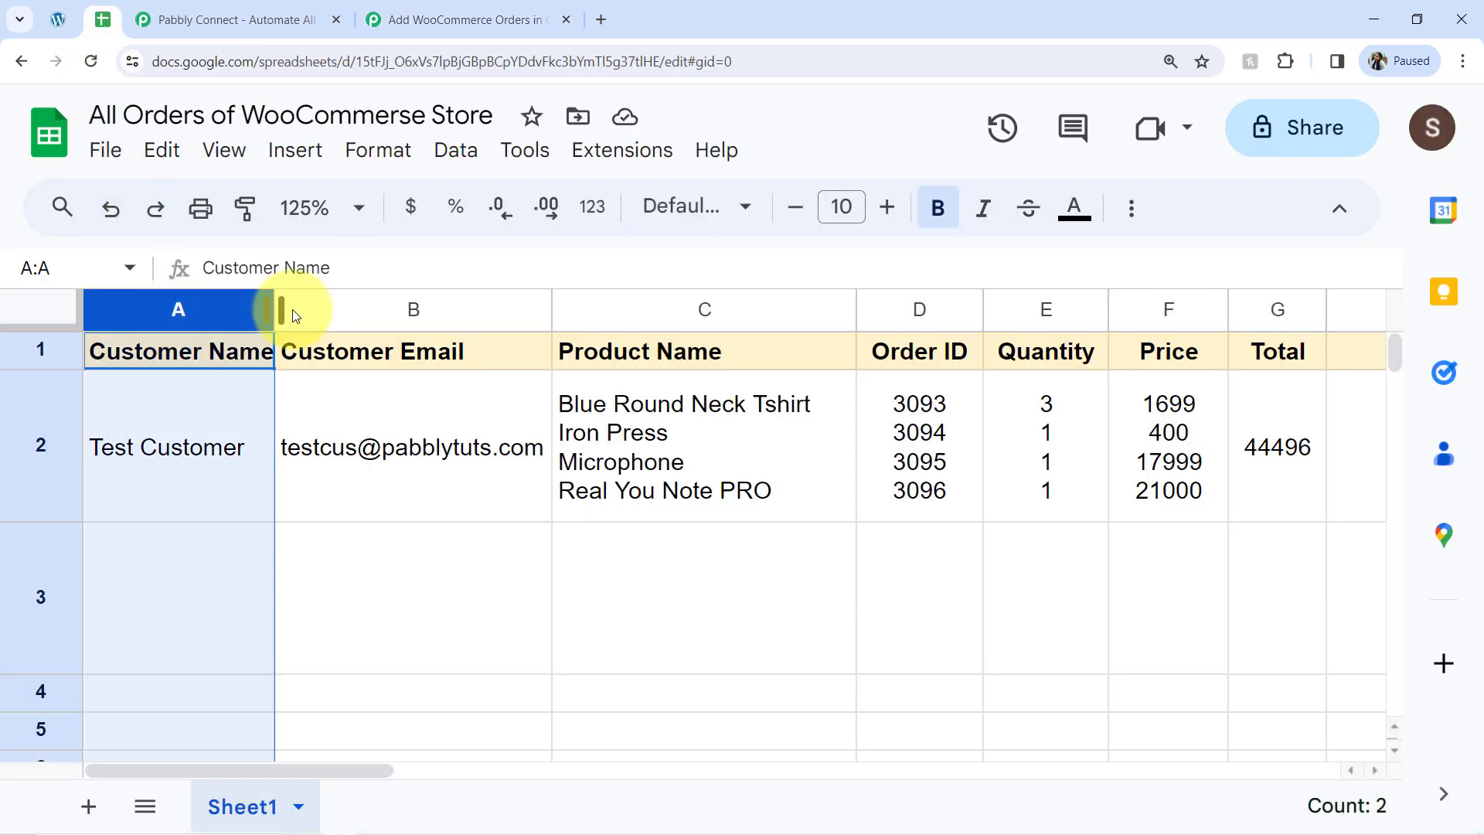
click(331, 310)
click(691, 310)
click(958, 310)
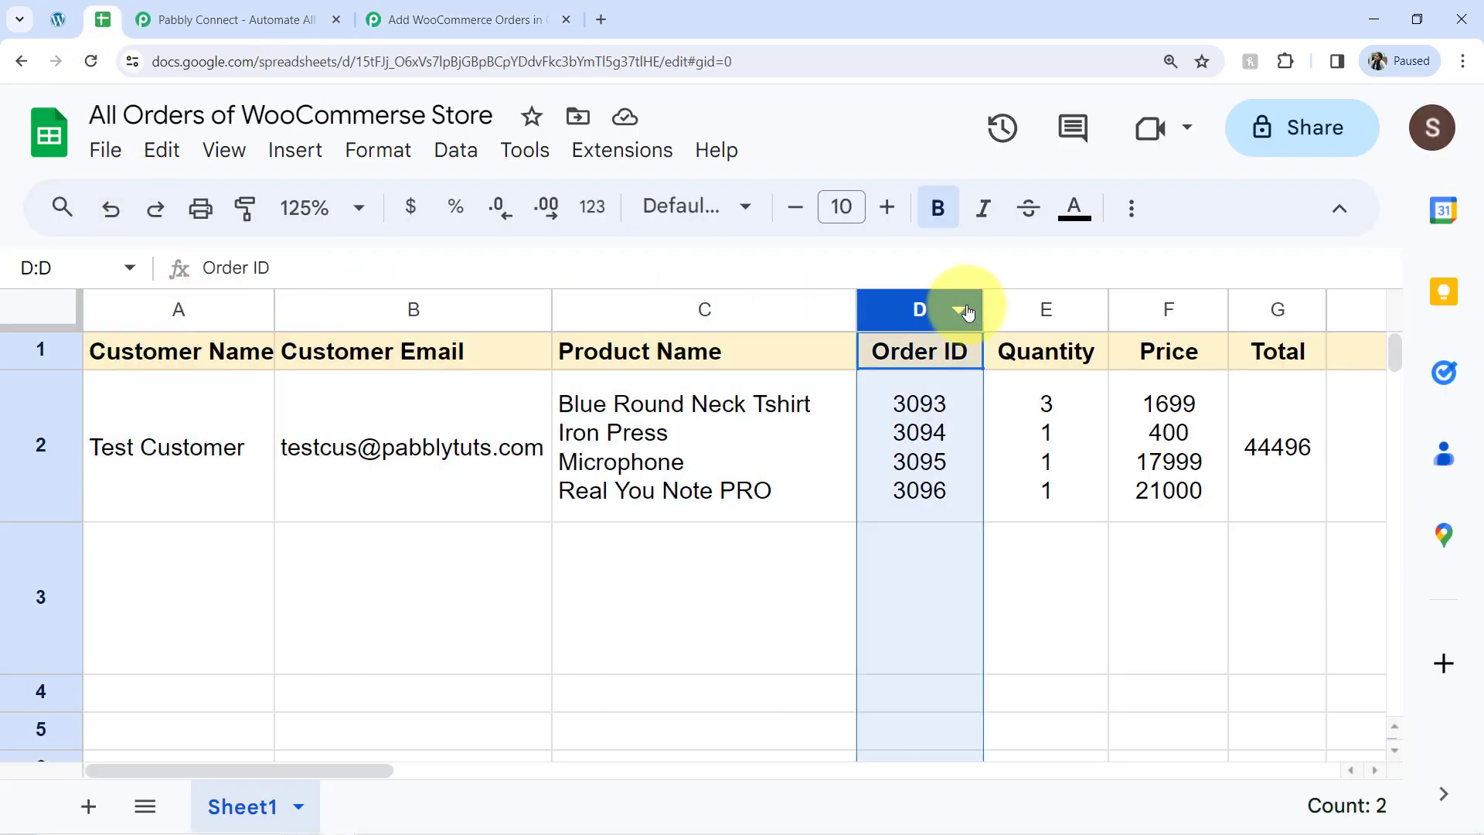
click(1046, 308)
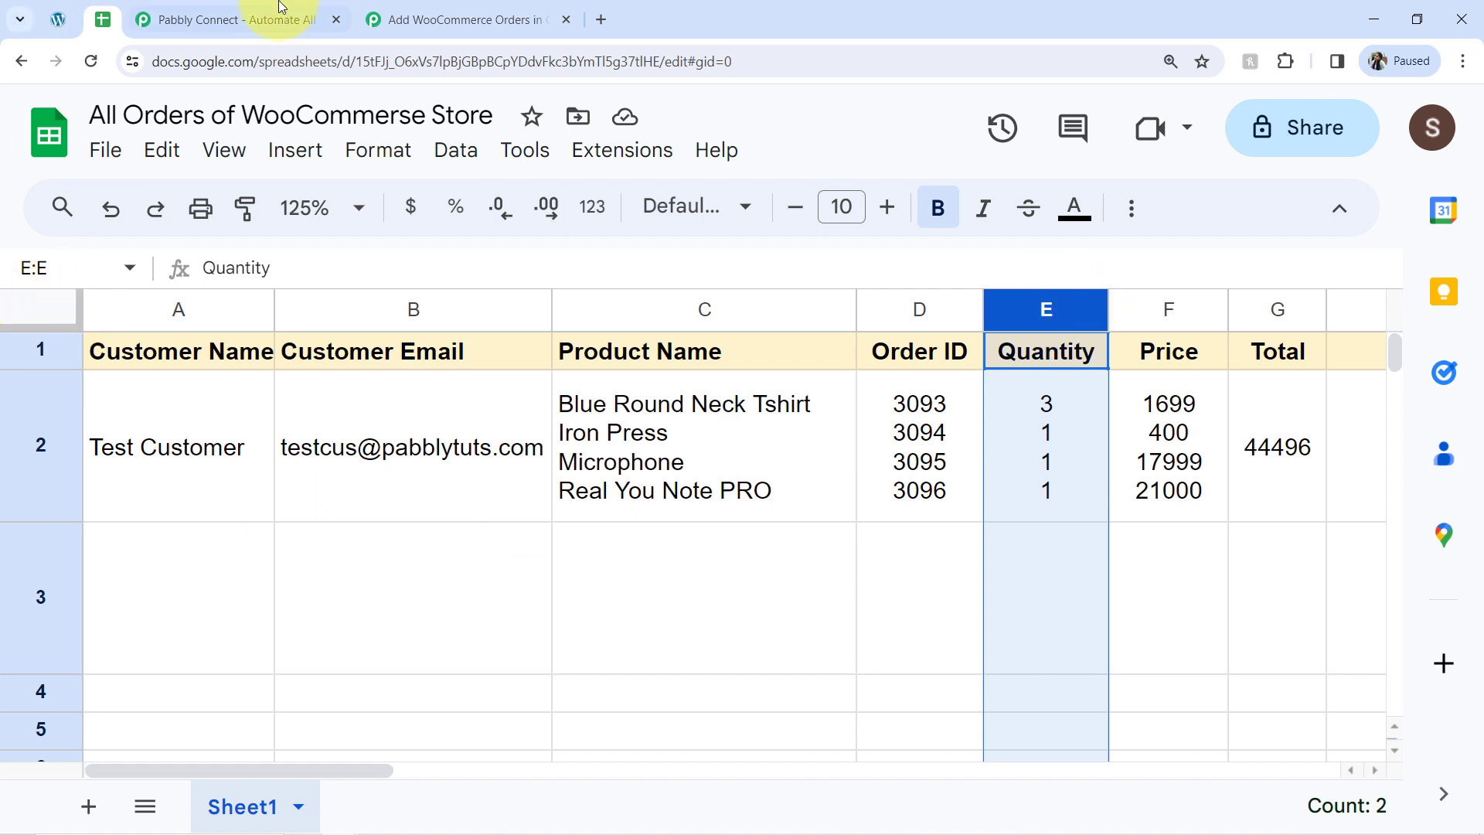
click(409, 18)
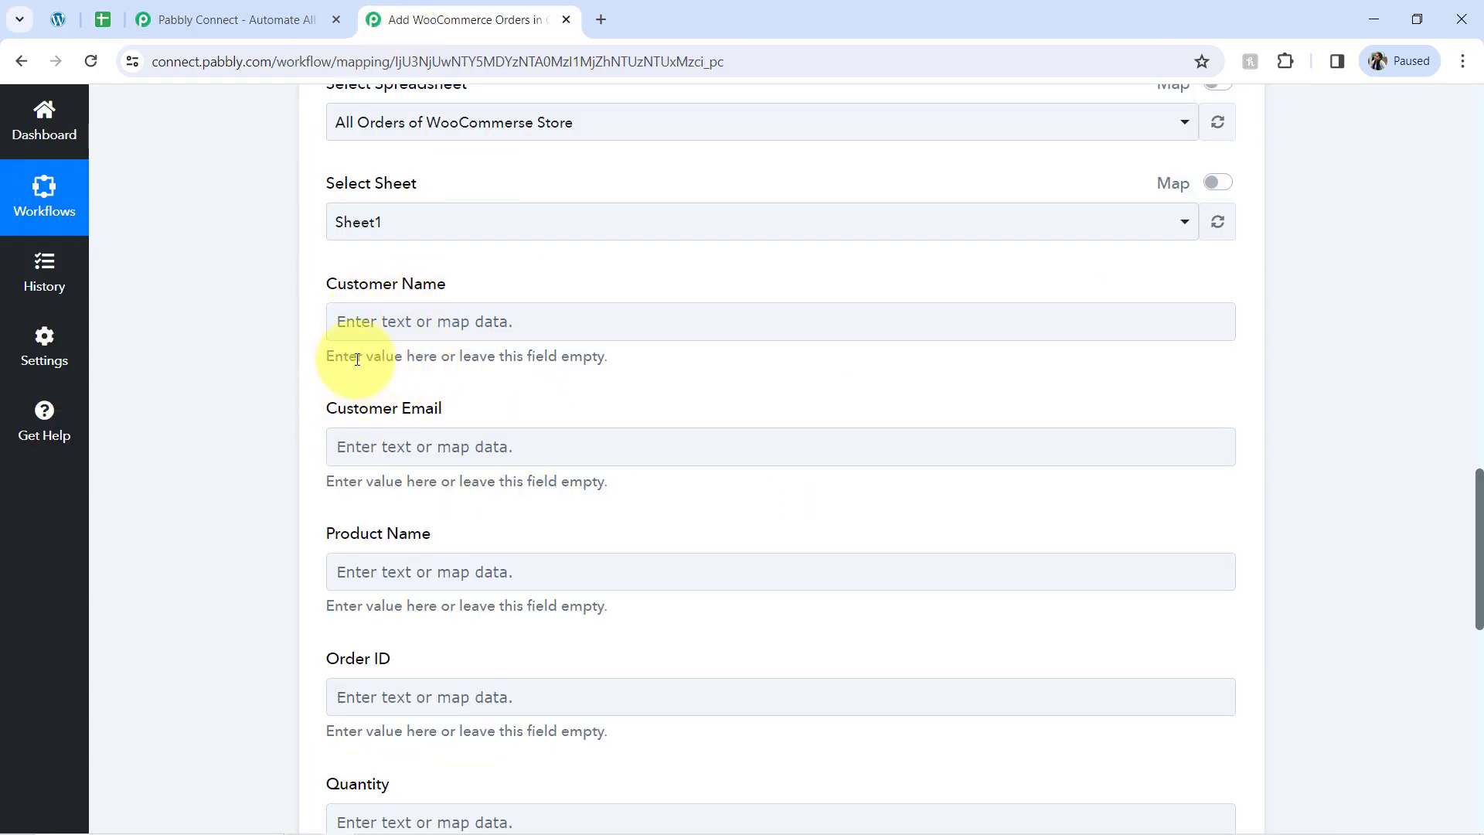
- Map the WooCommerce shipping first and last name into Customer Name
click(375, 323)
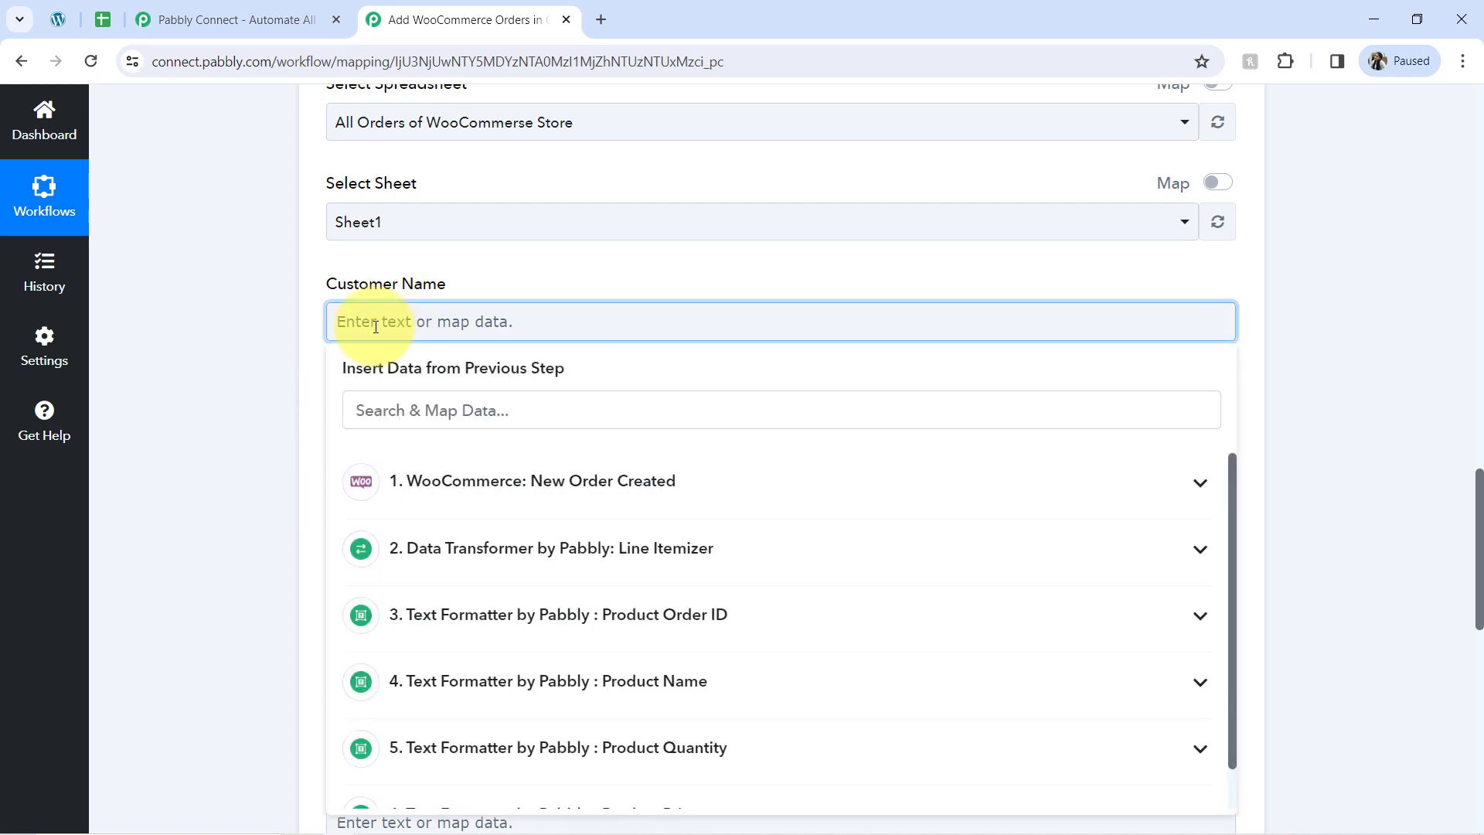
click(483, 484)
click(366, 418)
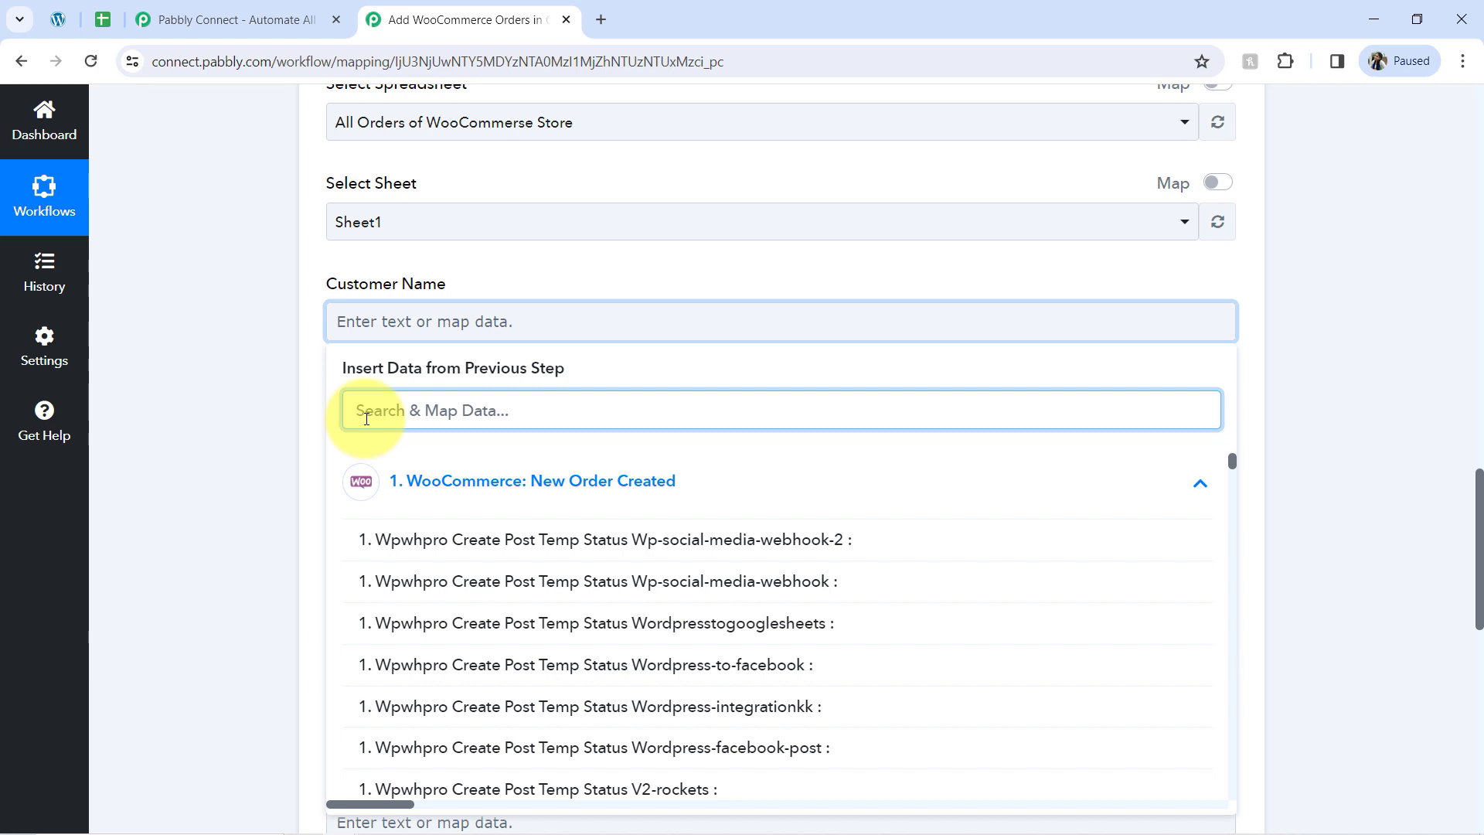
text(test)
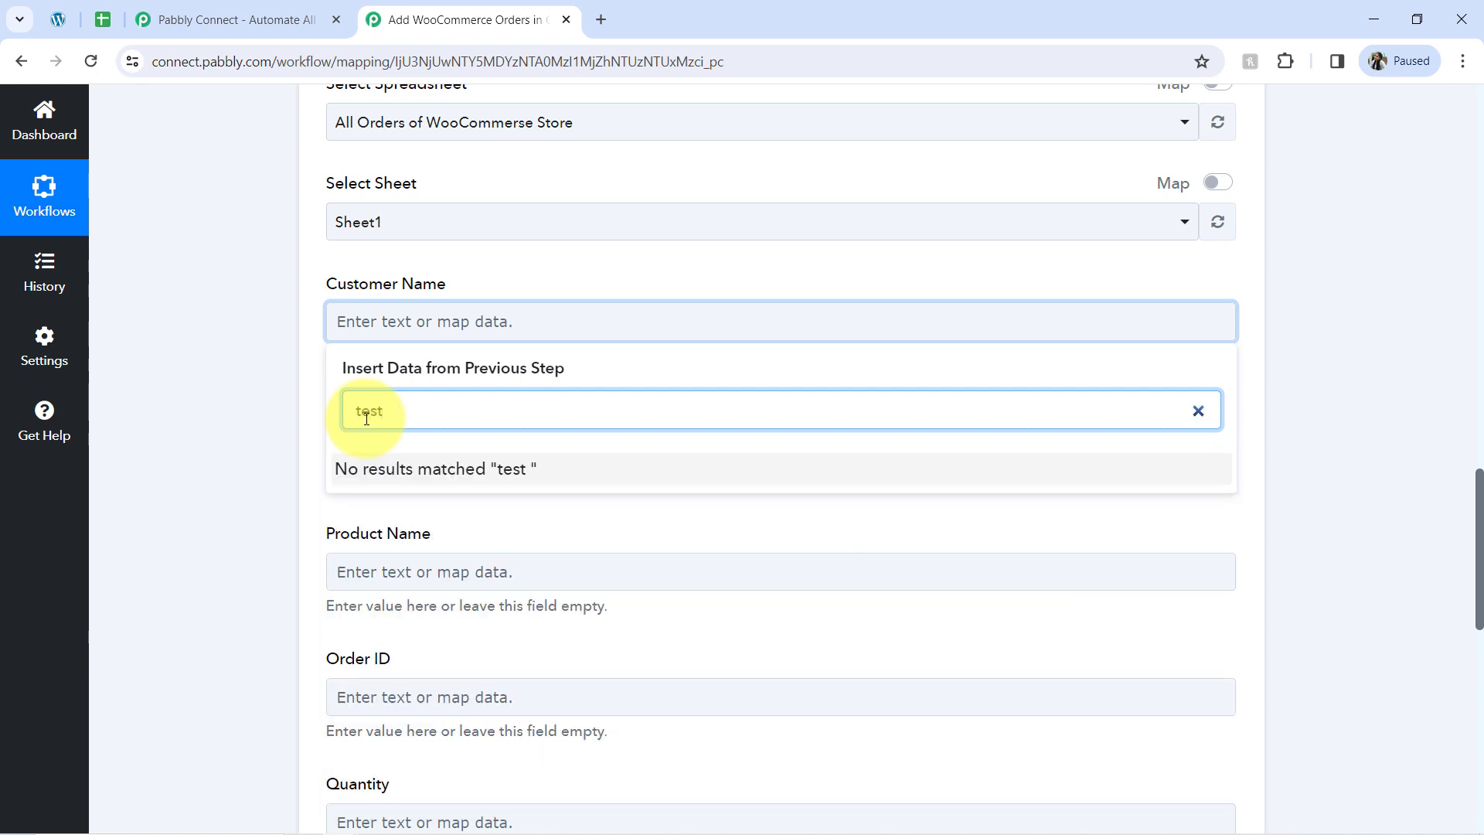
key(BackSpace)
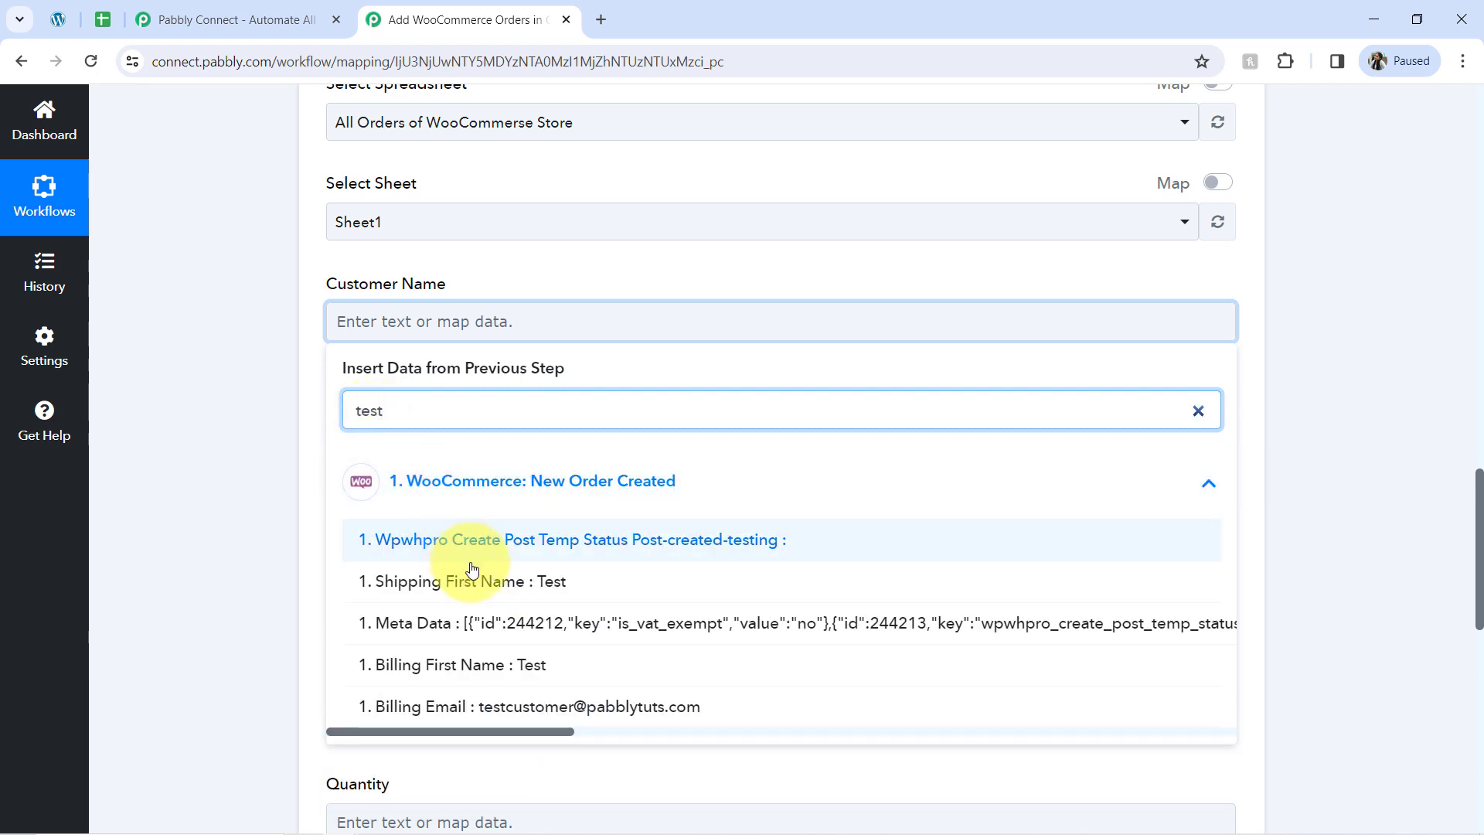
click(474, 583)
click(629, 333)
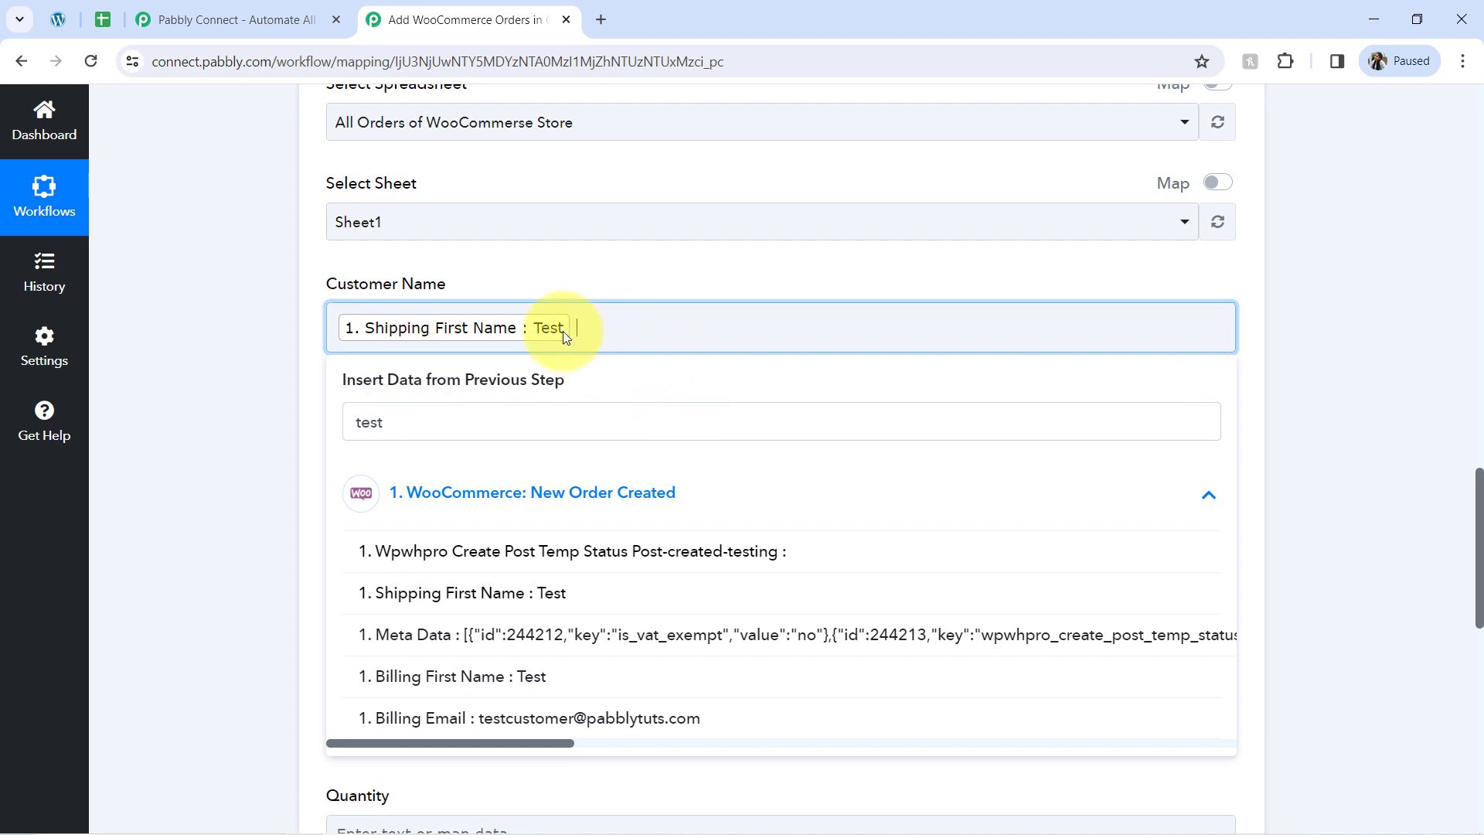
double_click(395, 418)
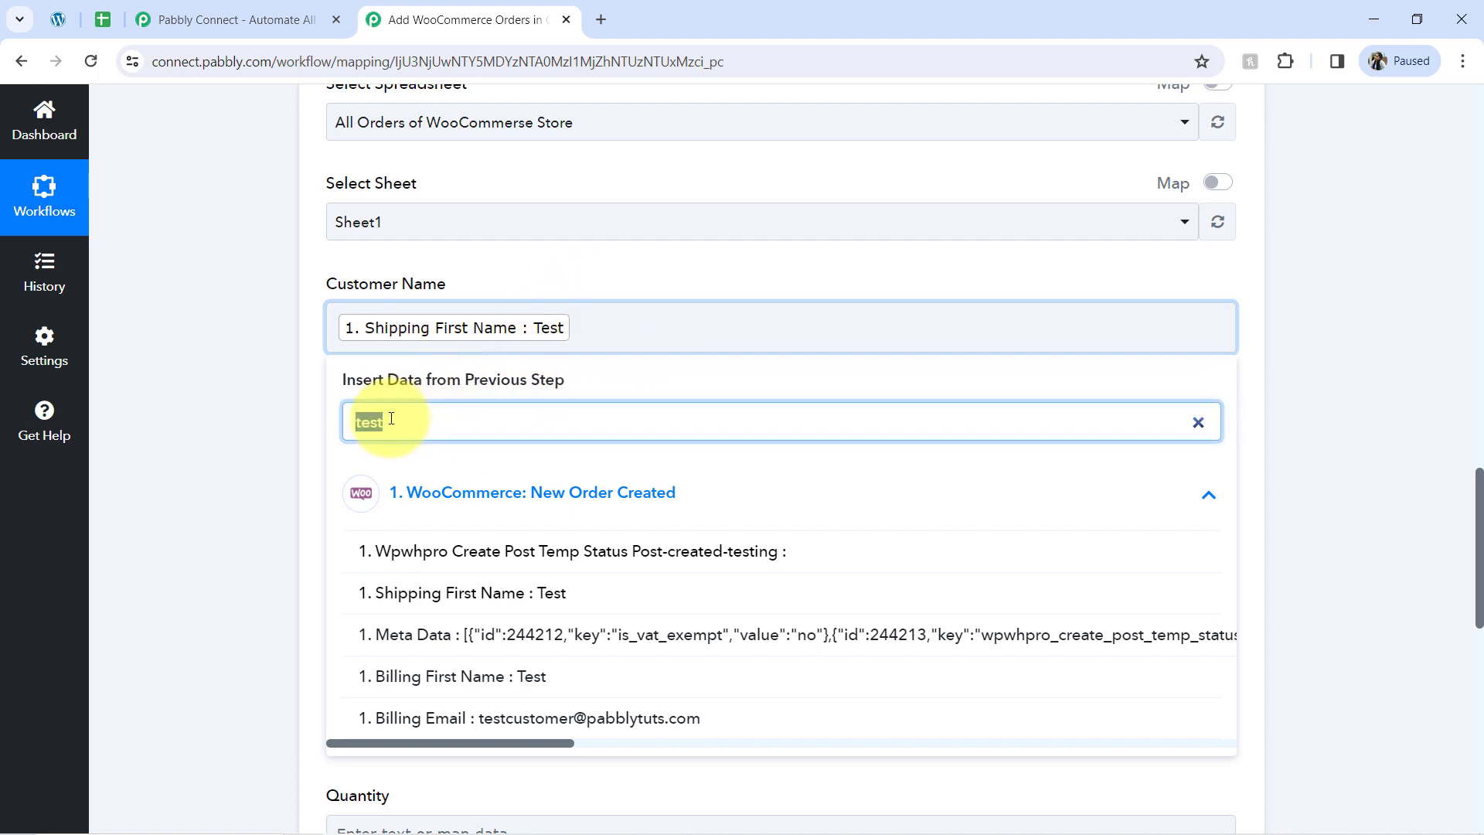
text(cust)
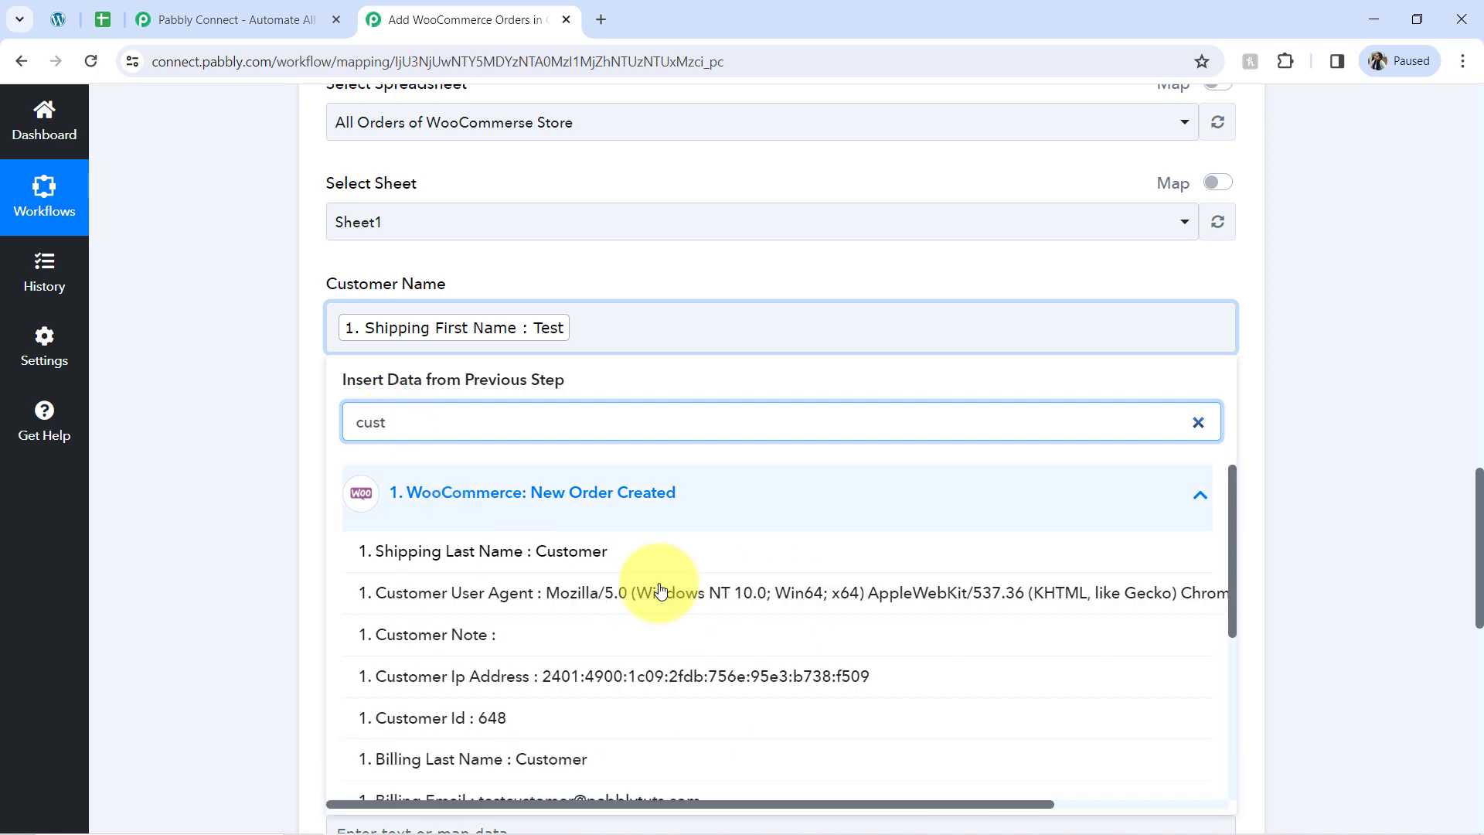
click(614, 552)
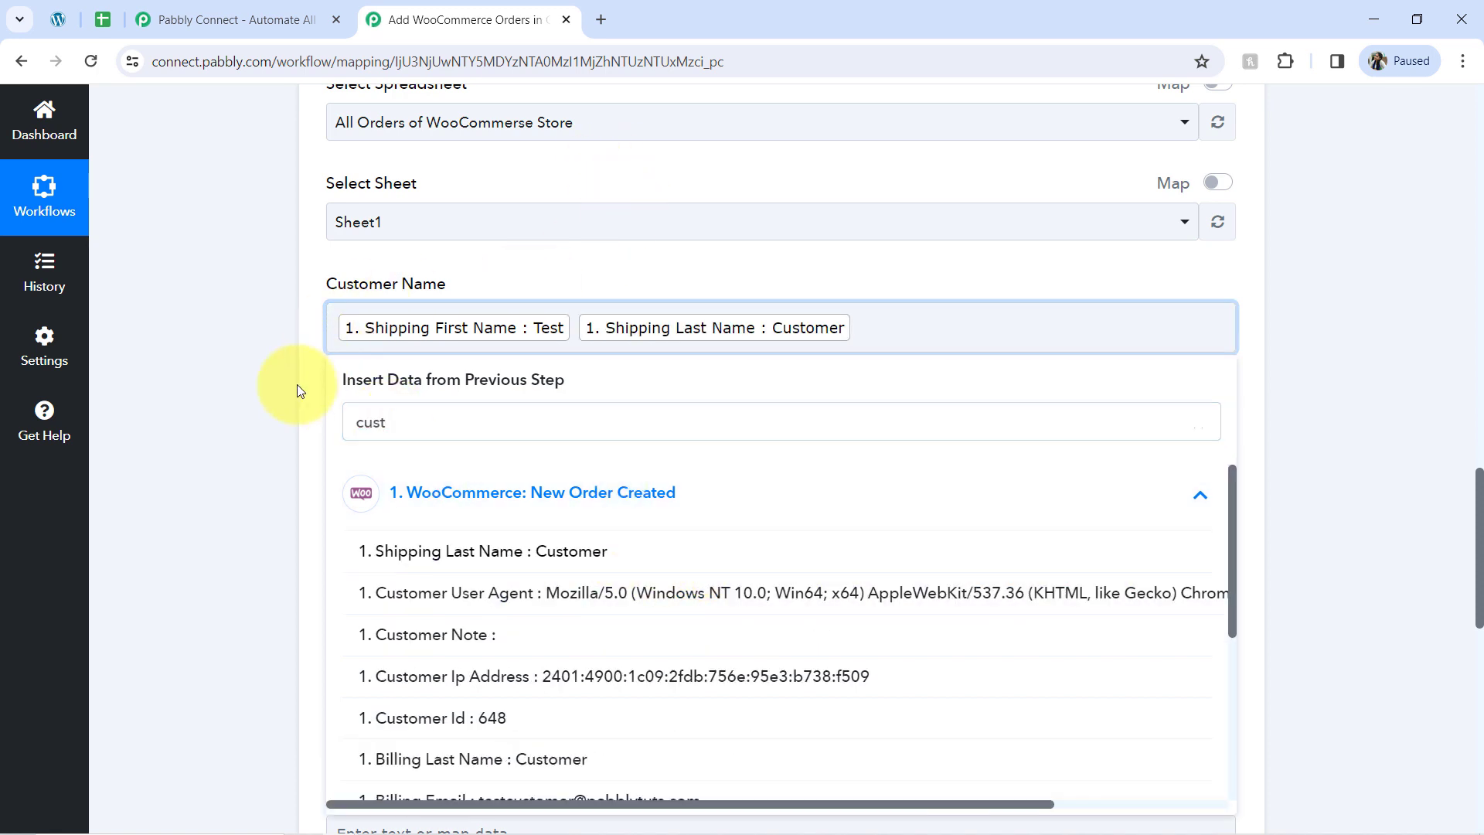
click(279, 392)
- Map the WooCommerce billing email into Customer Email
scroll(279, 392, down, 1)
scroll(280, 399, down, 3)
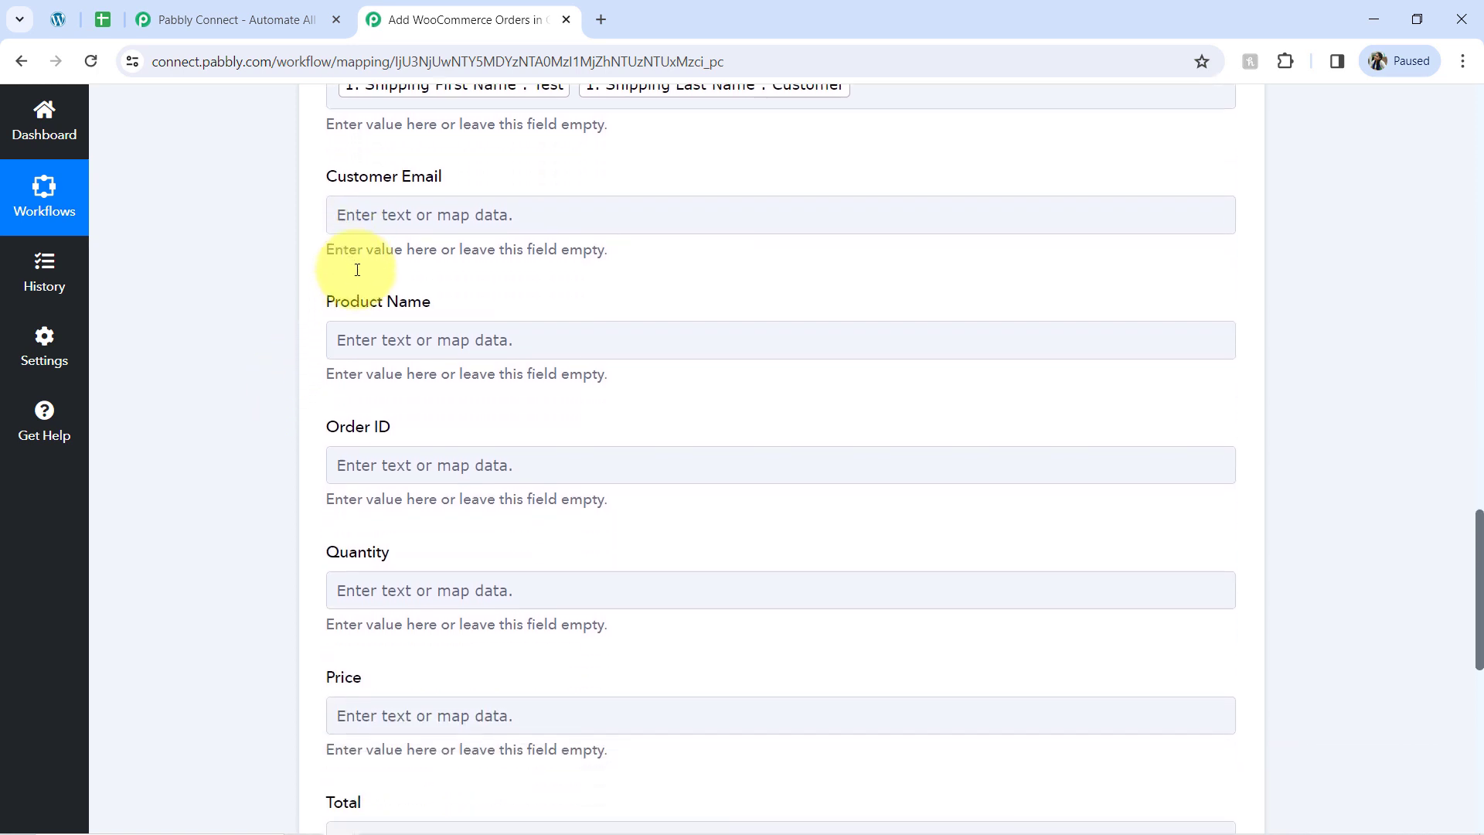
click(373, 180)
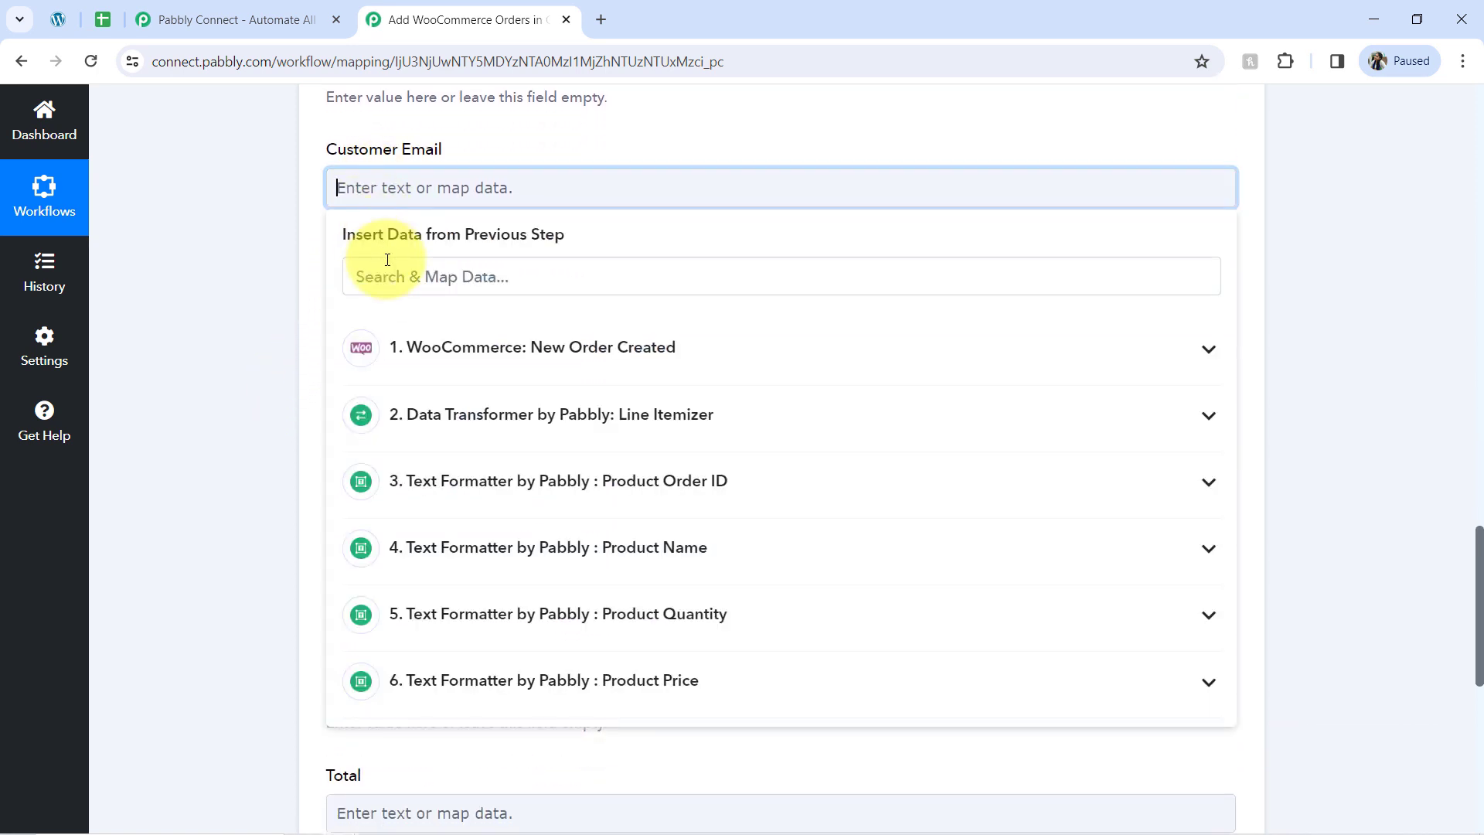
click(372, 277)
text(@)
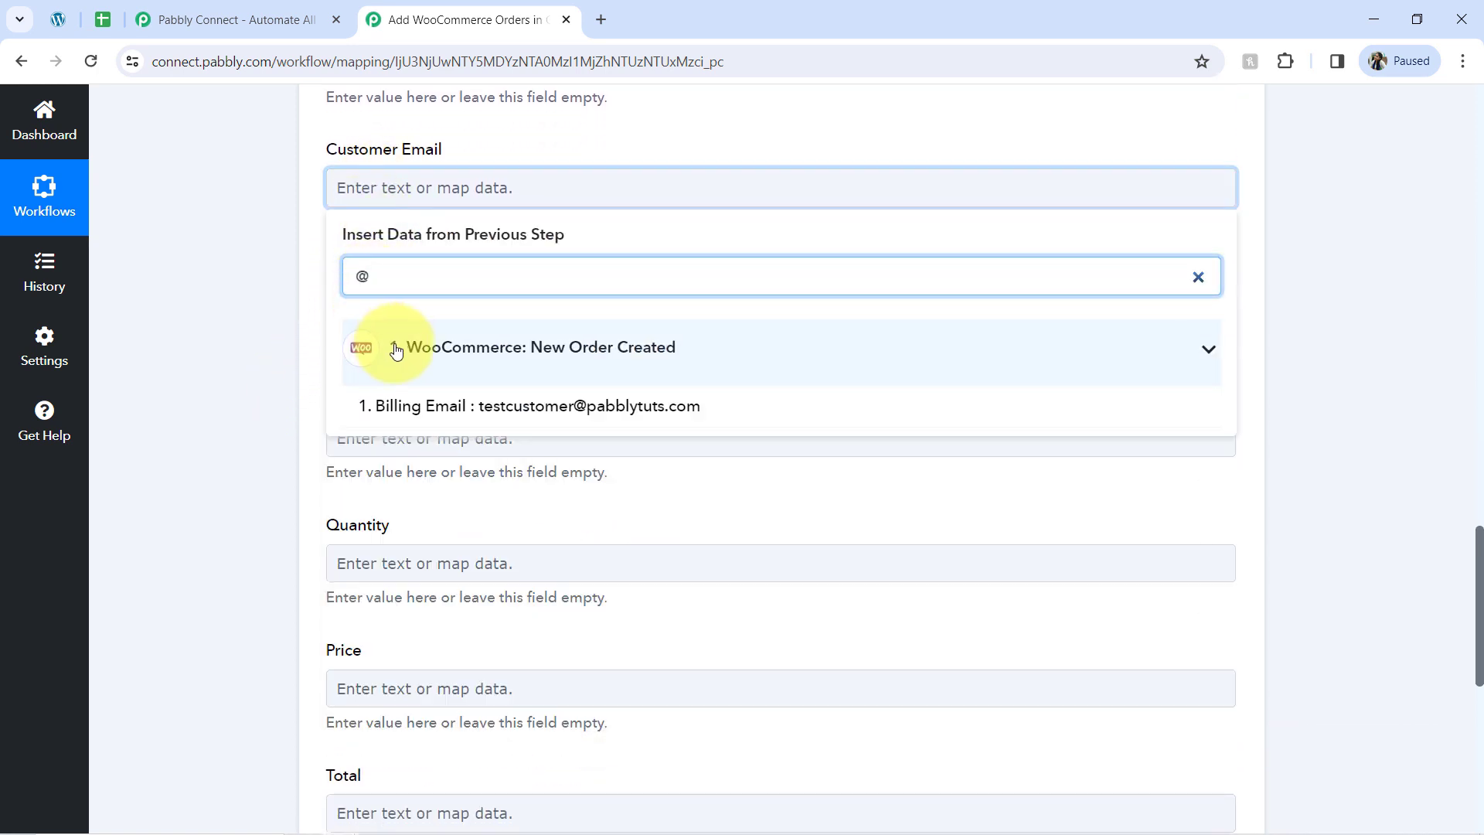
click(400, 404)
- Map the Product Name and Product Order ID formatter results into Product Name and Order ID
click(257, 350)
click(351, 323)
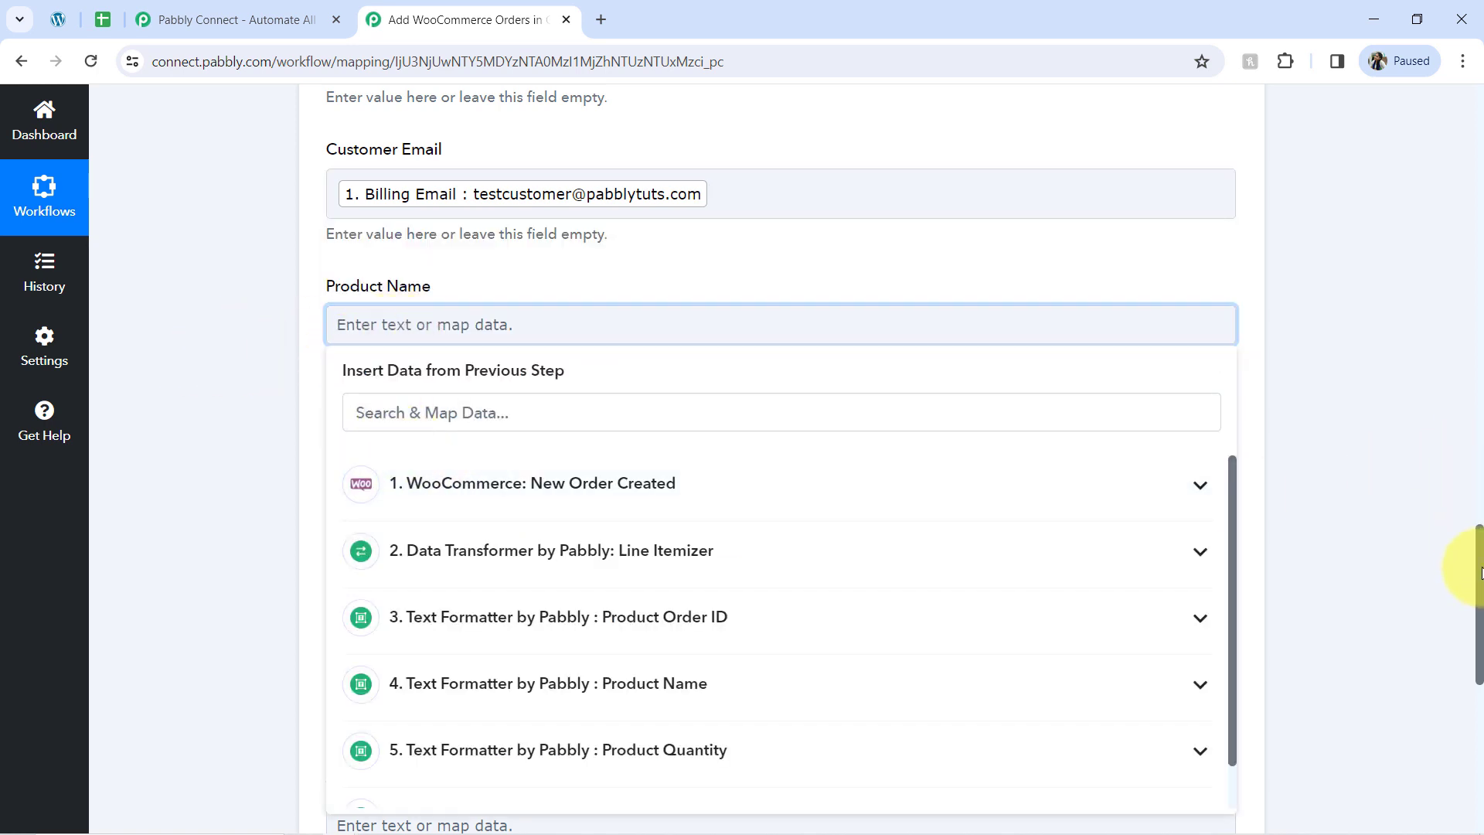
drag(1479, 568, 1479, 592)
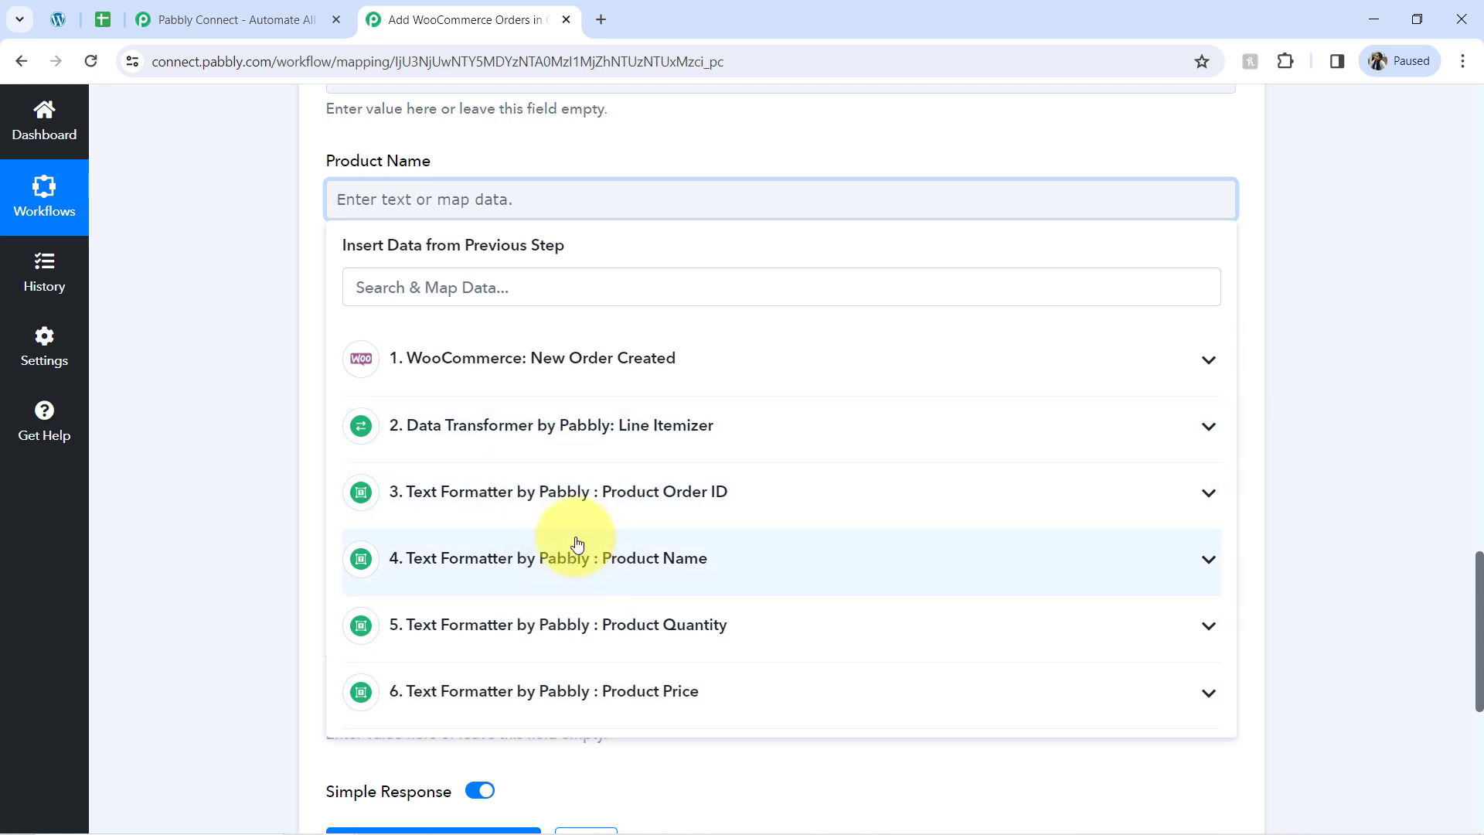
click(644, 556)
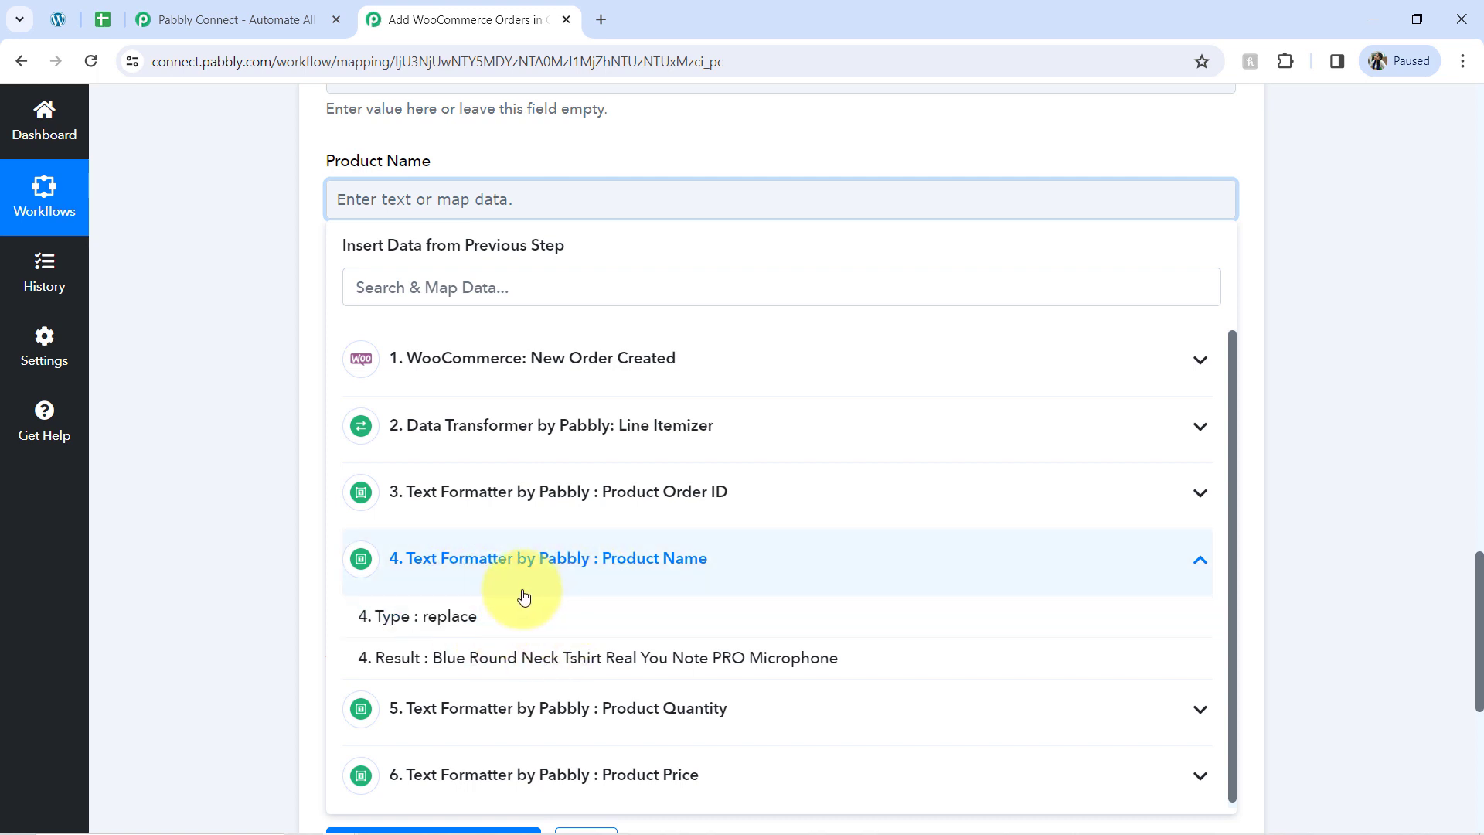
click(583, 657)
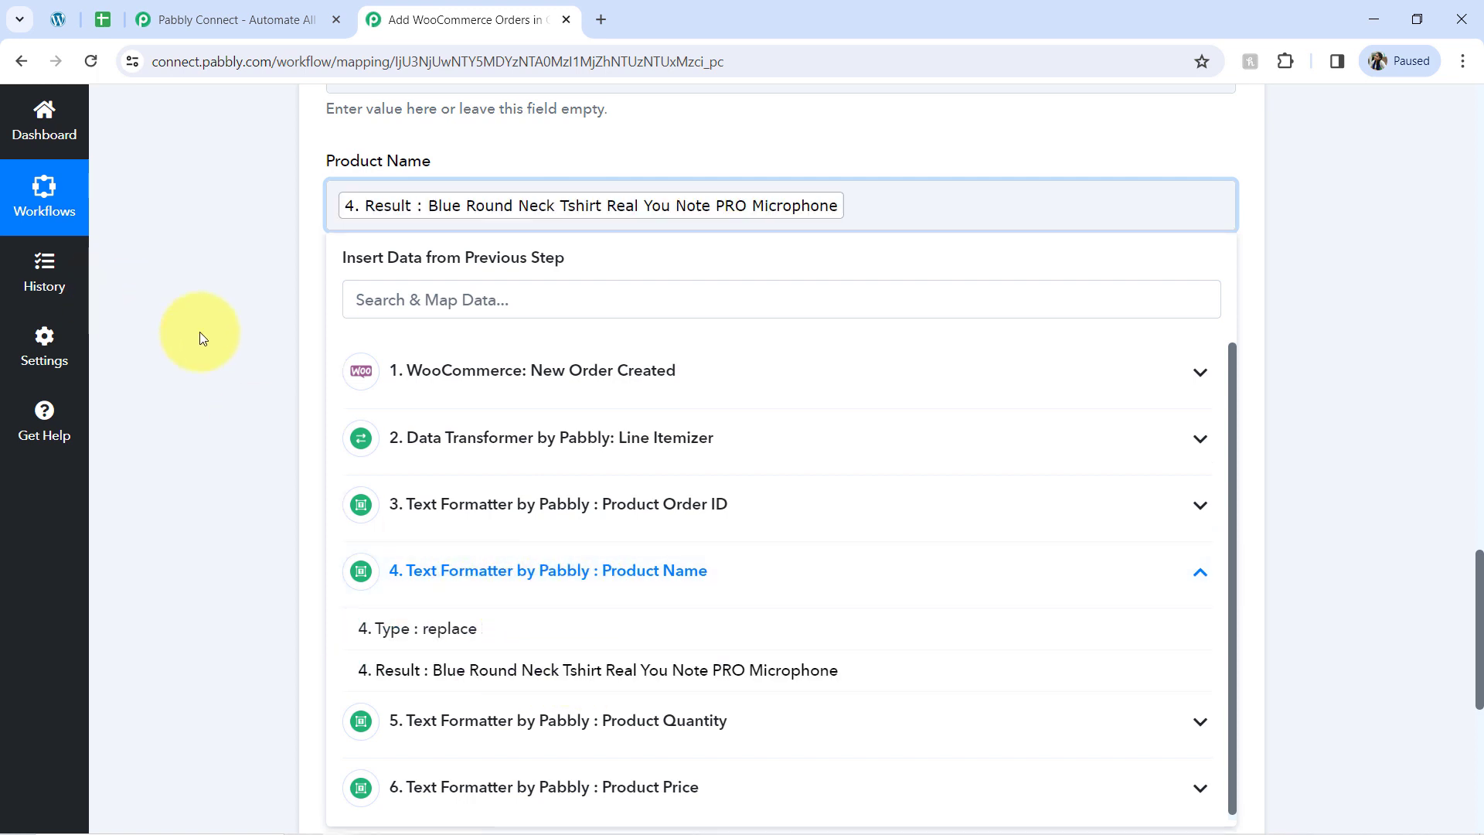
click(202, 332)
click(378, 334)
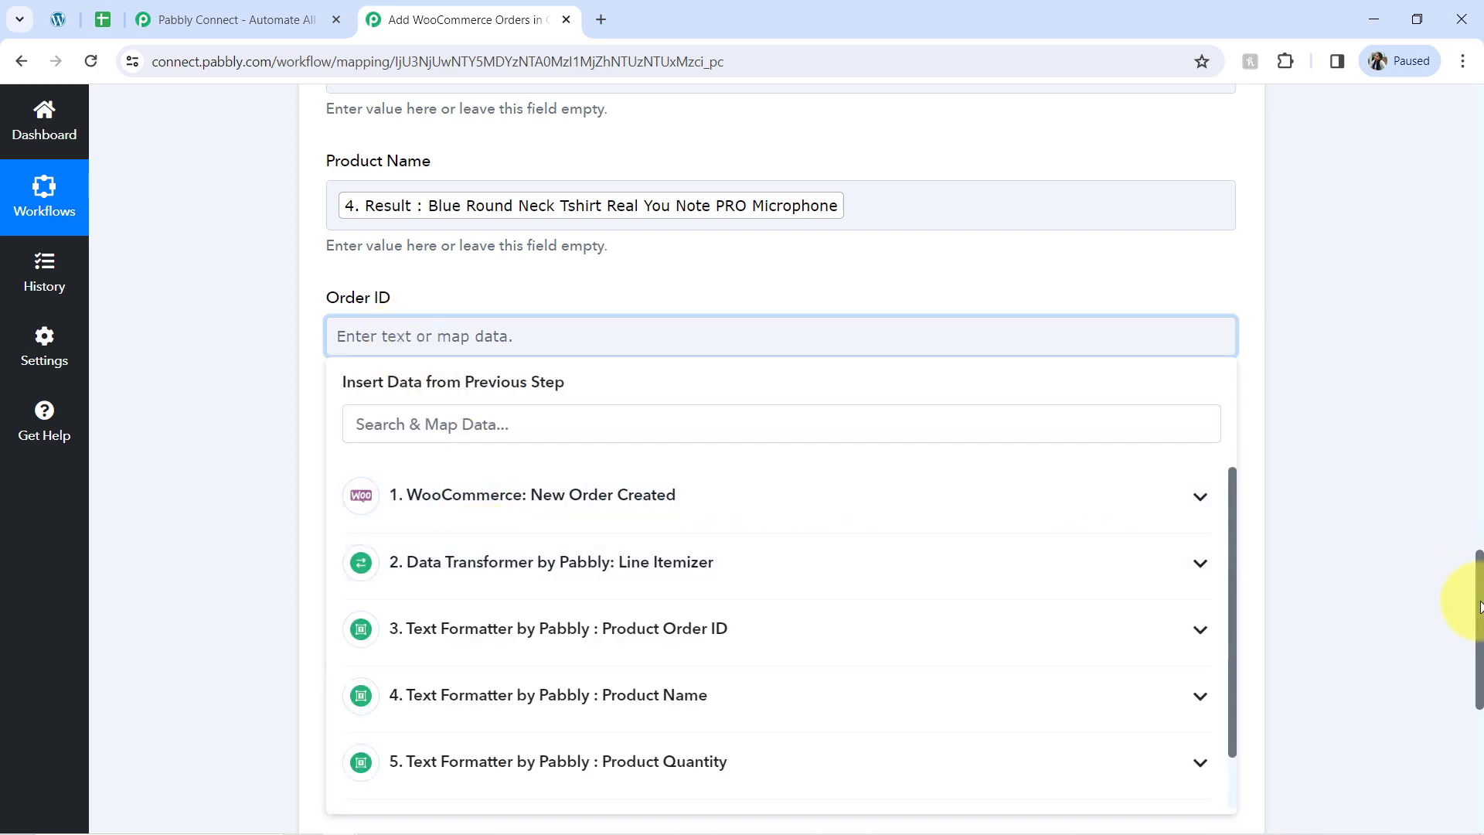
scroll(1478, 619, down, 3)
click(768, 473)
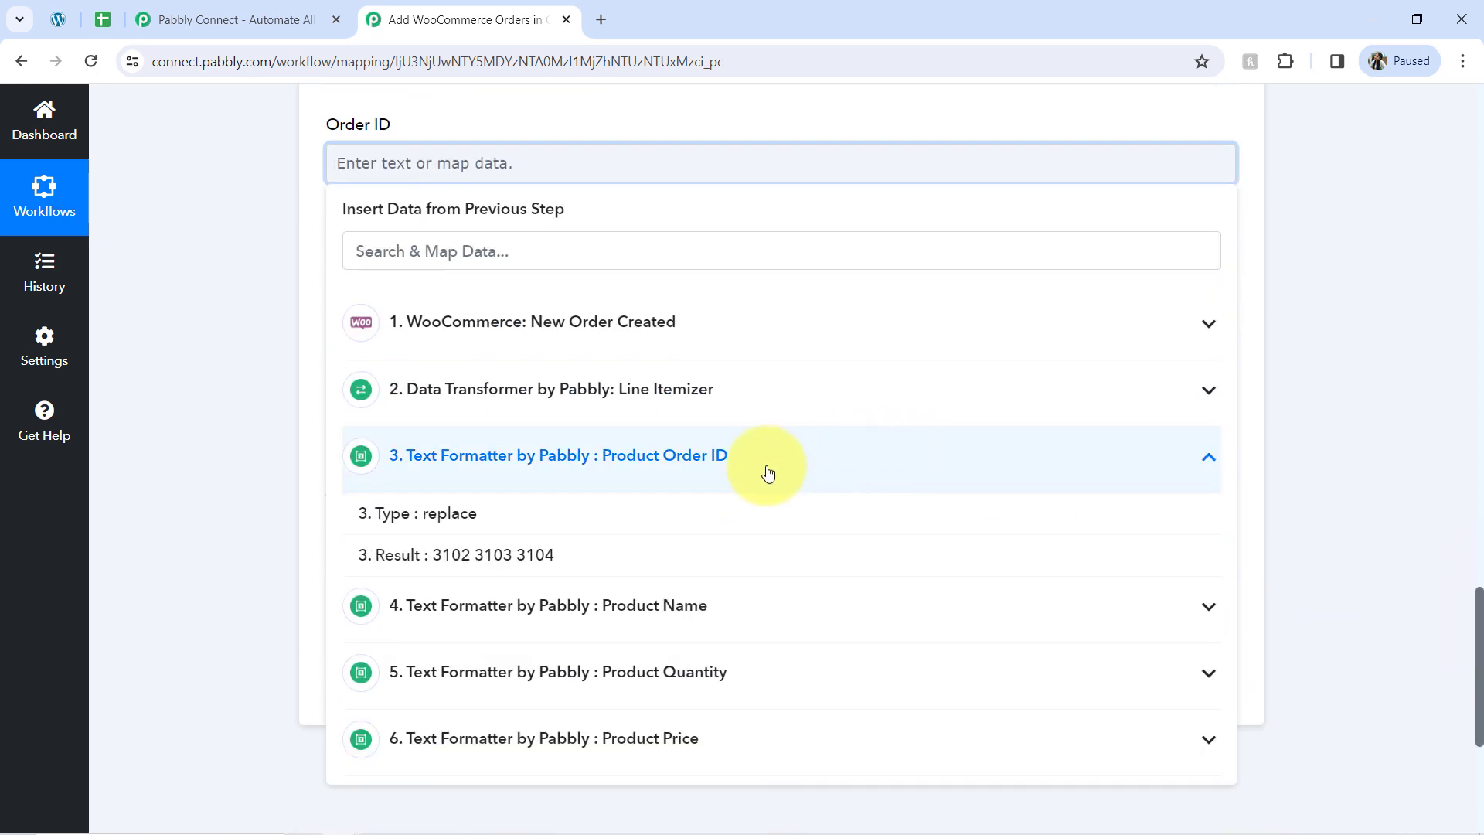
click(421, 555)
- Map the Product Quantity and Product Price formatter results into Quantity and Price
click(352, 300)
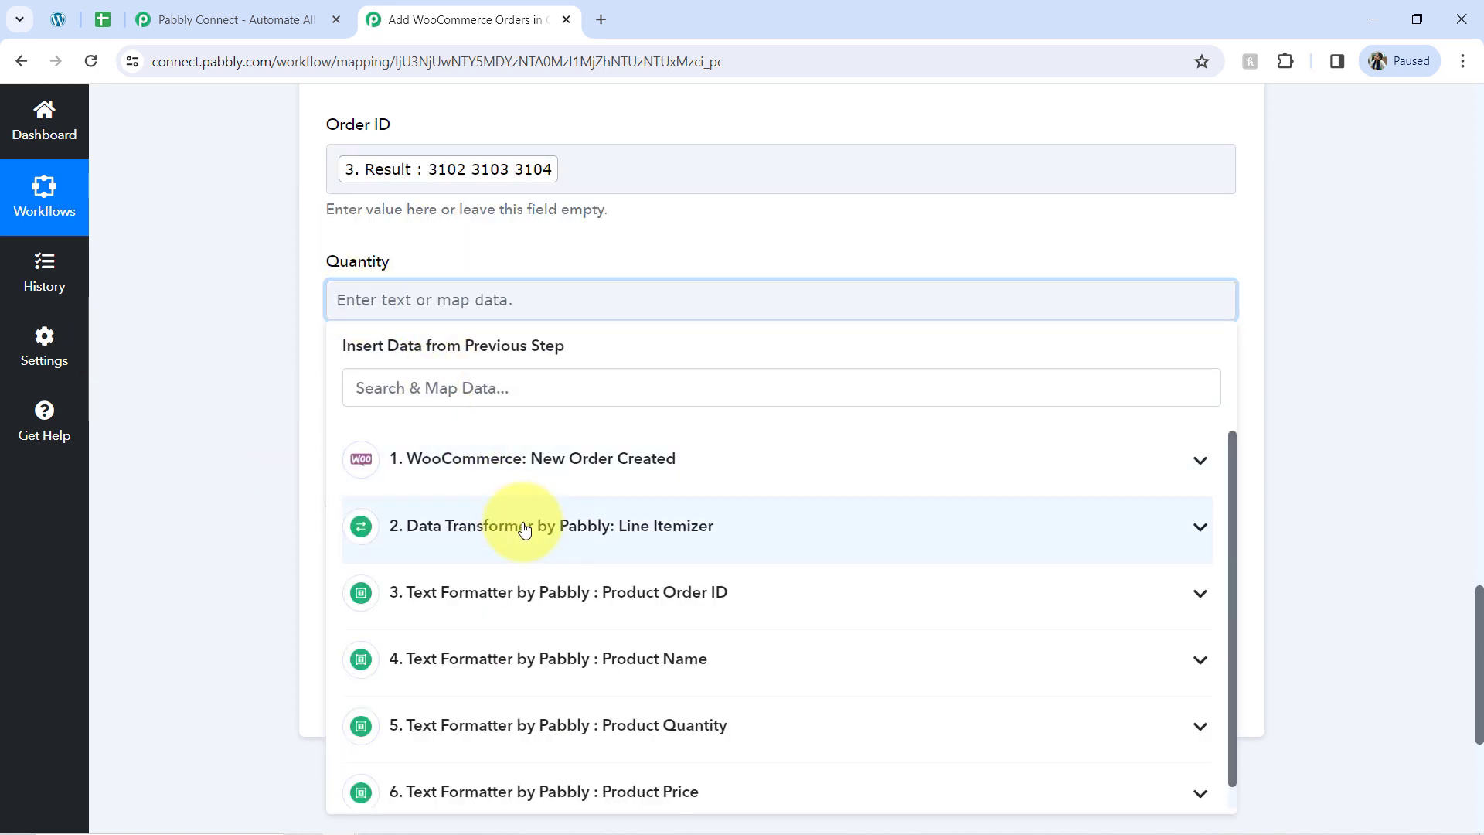
click(591, 732)
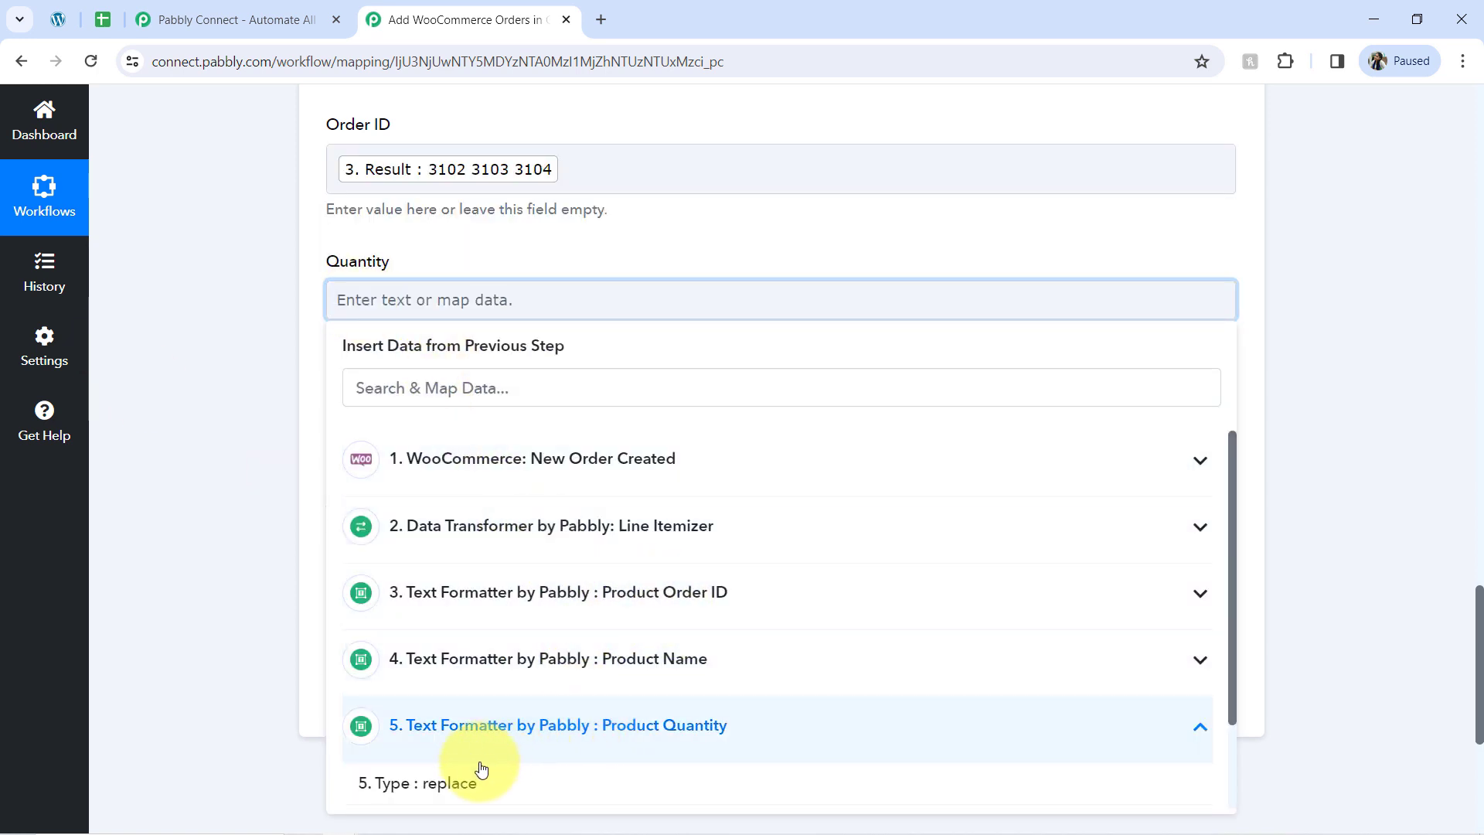
drag(1477, 622, 1473, 648)
click(398, 657)
click(241, 326)
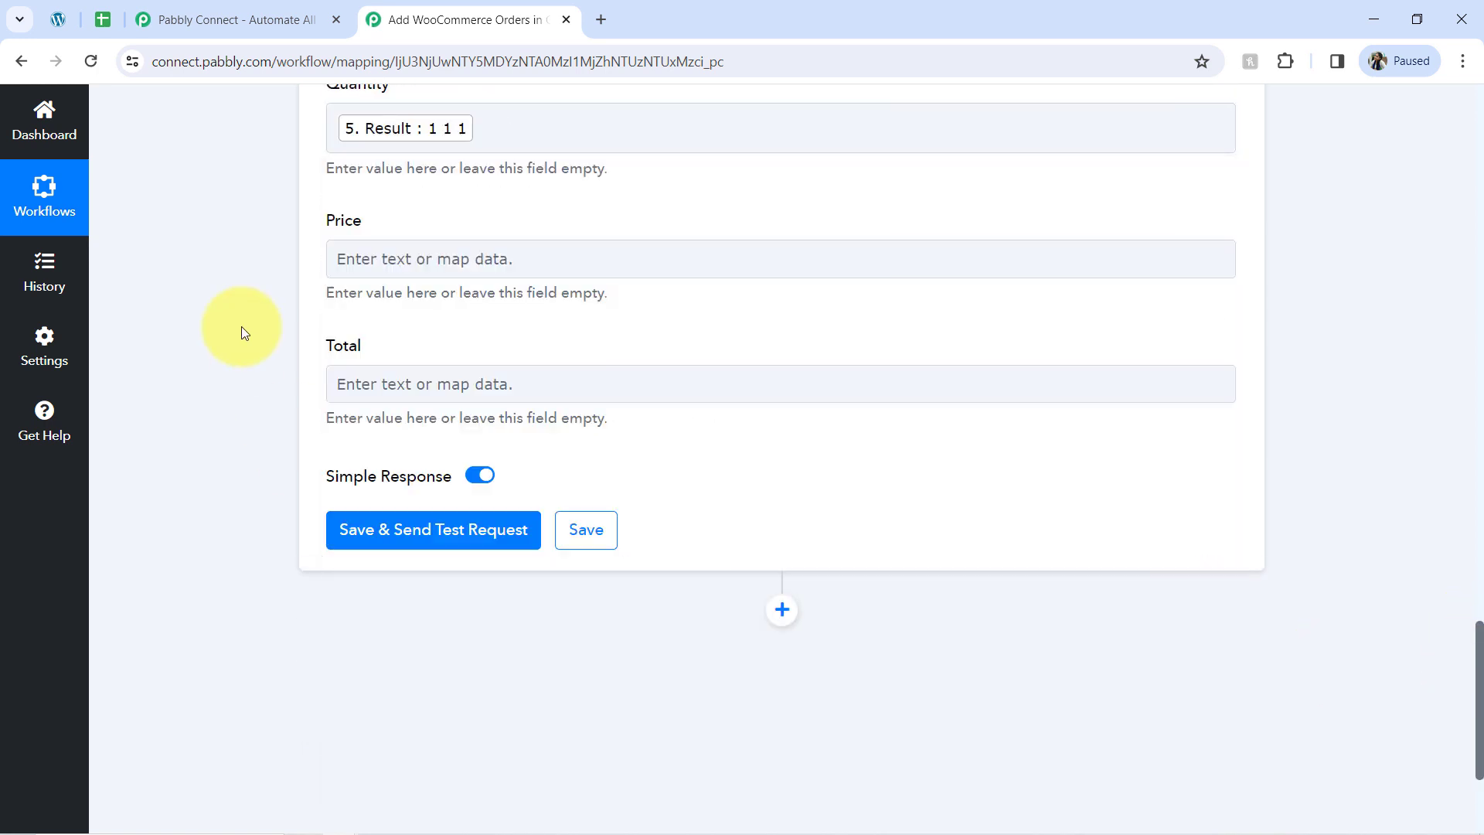
click(409, 263)
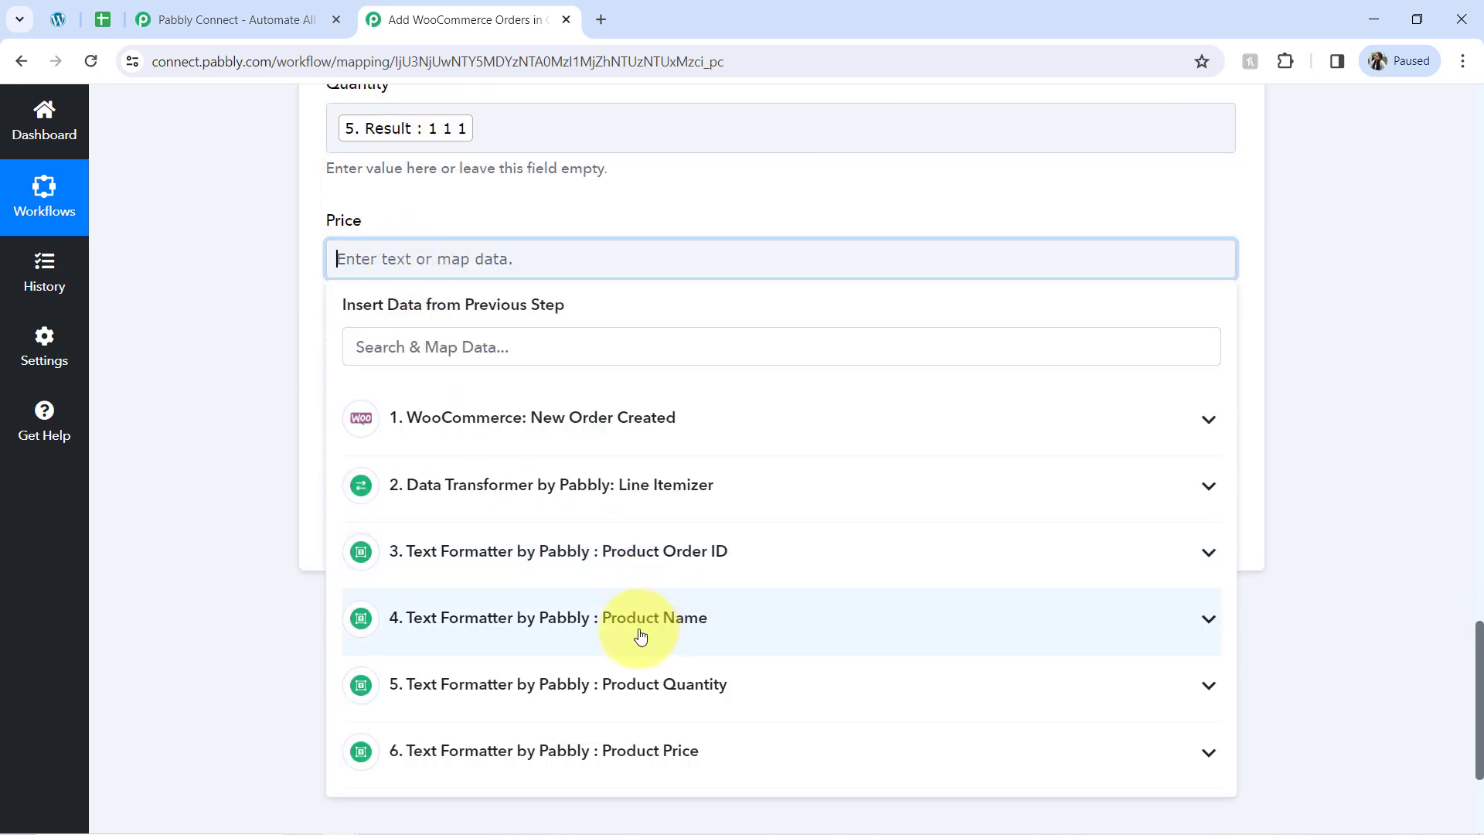
click(575, 751)
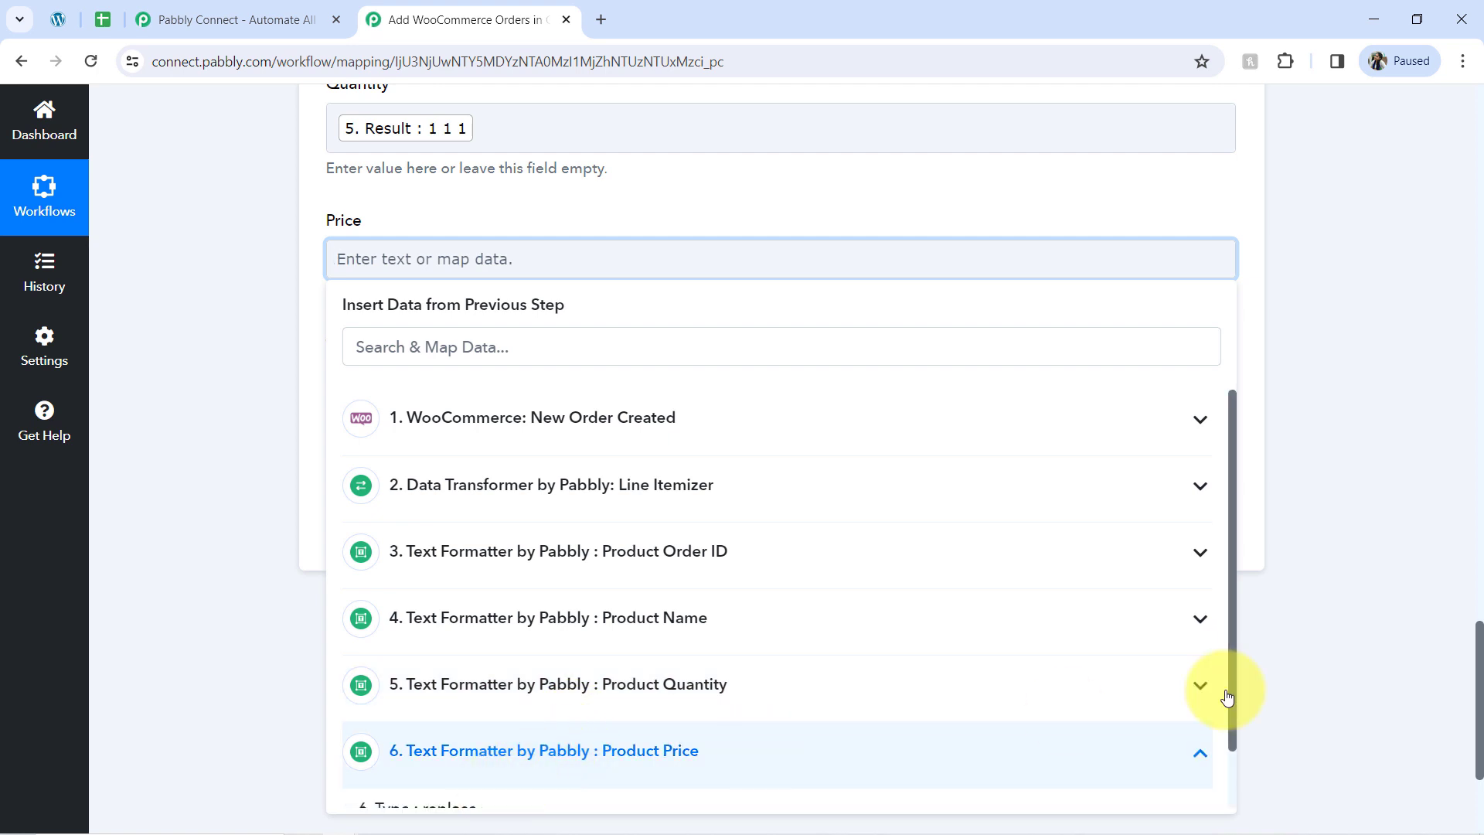
scroll(1476, 649, down, 3)
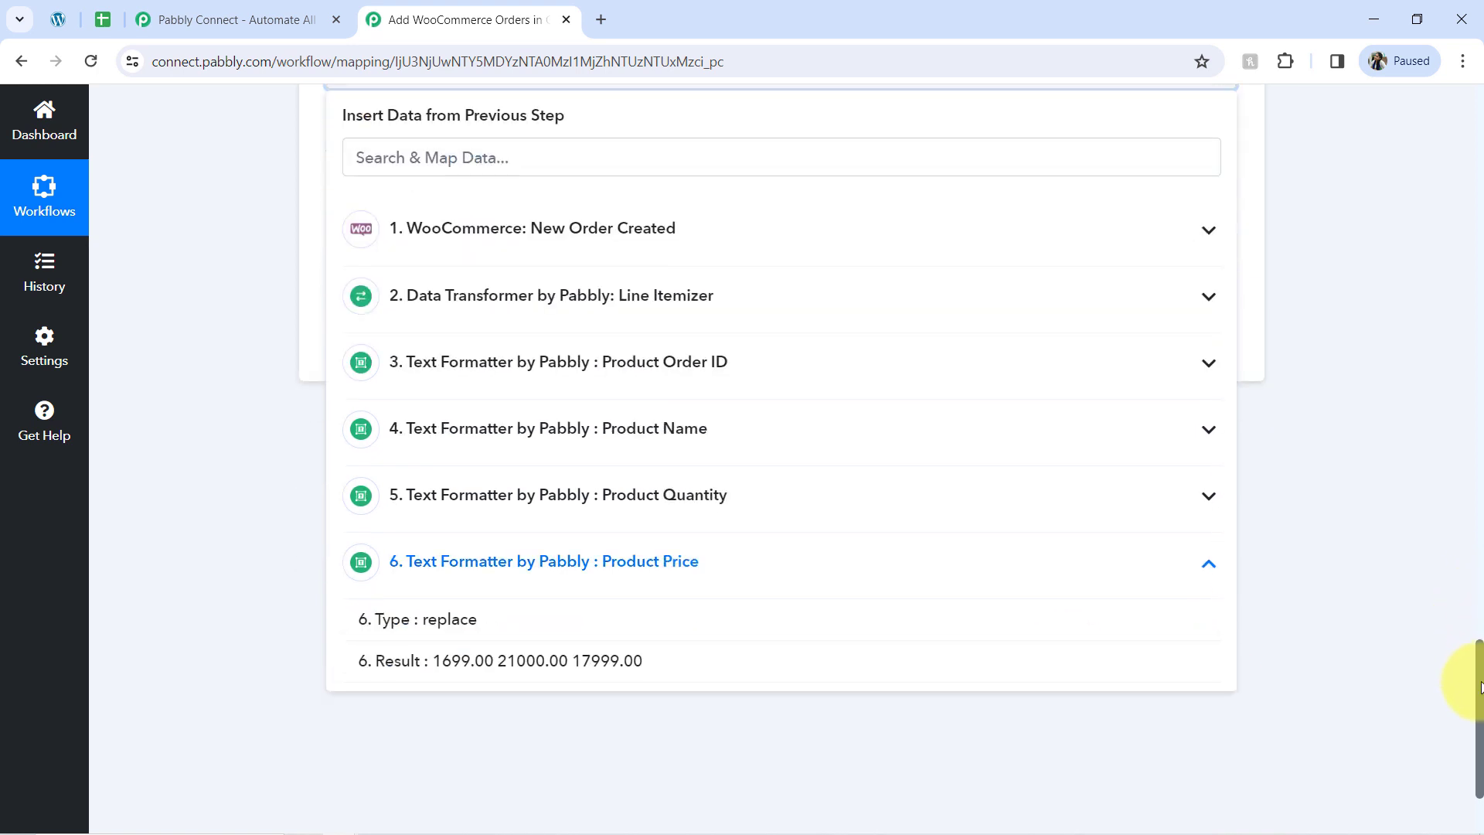
click(606, 657)
click(249, 300)
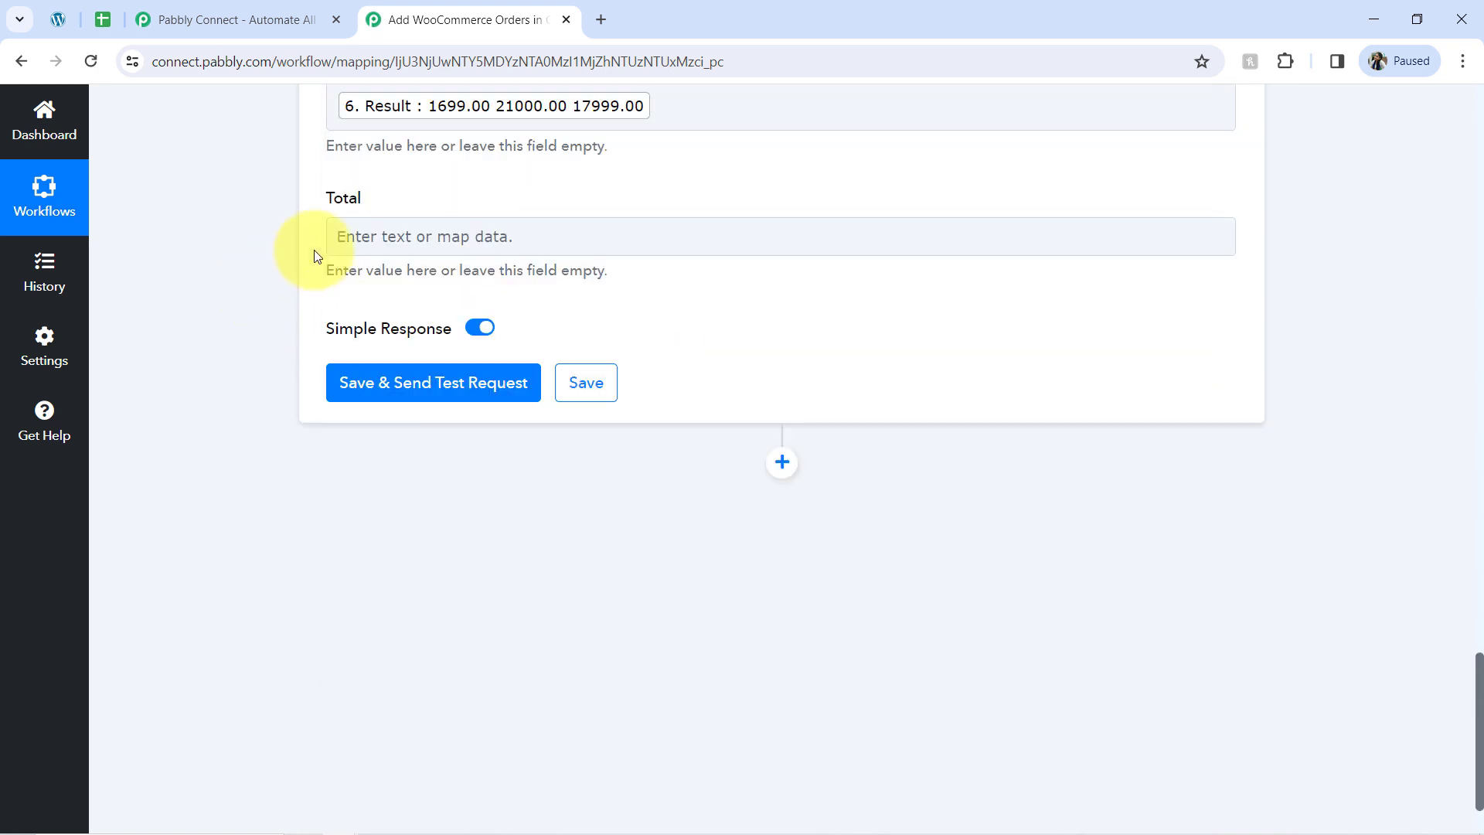
- Map the WooCommerce order Total 40698.00 into the Total field
click(393, 242)
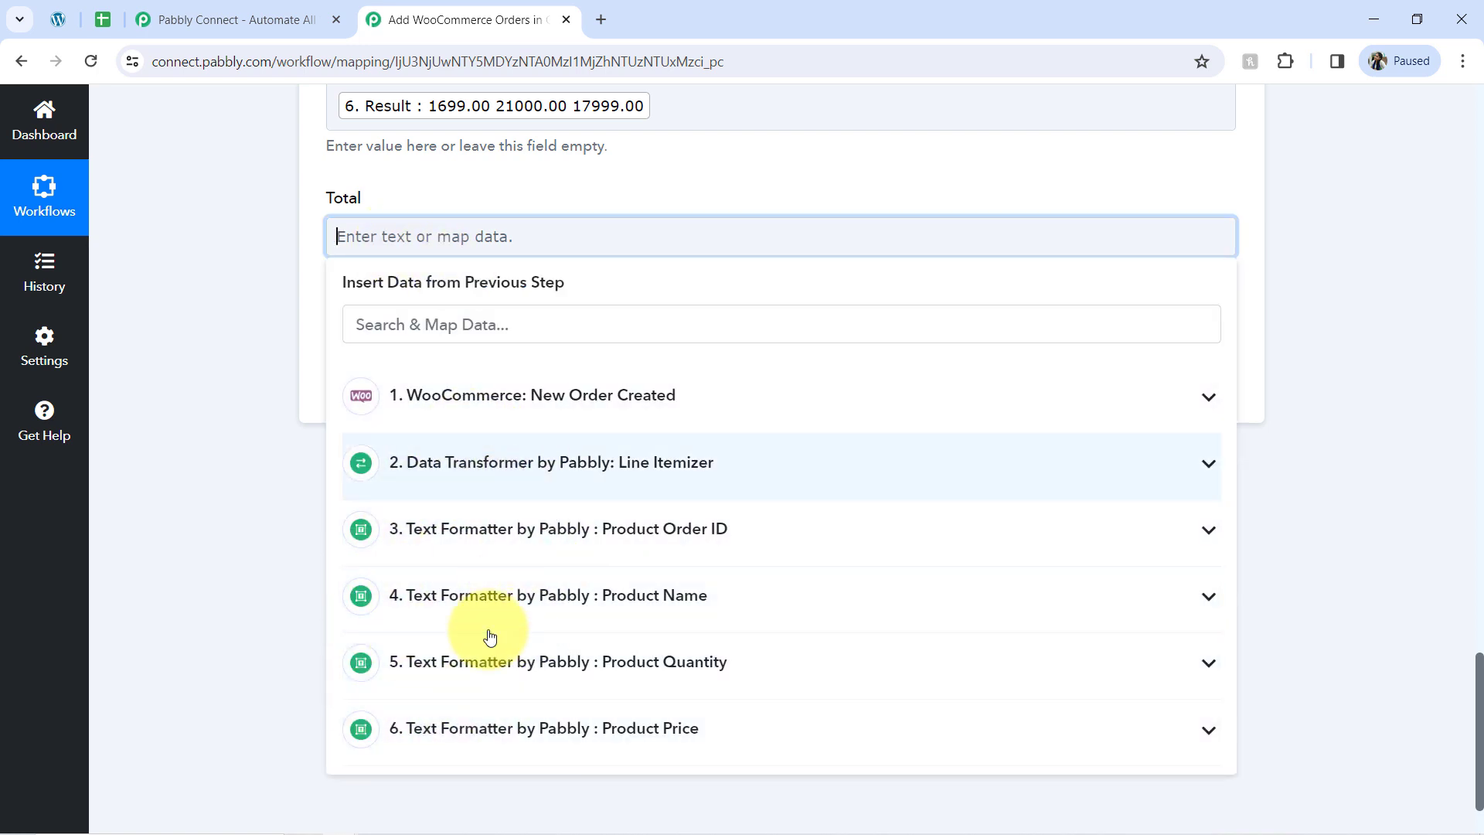
click(421, 421)
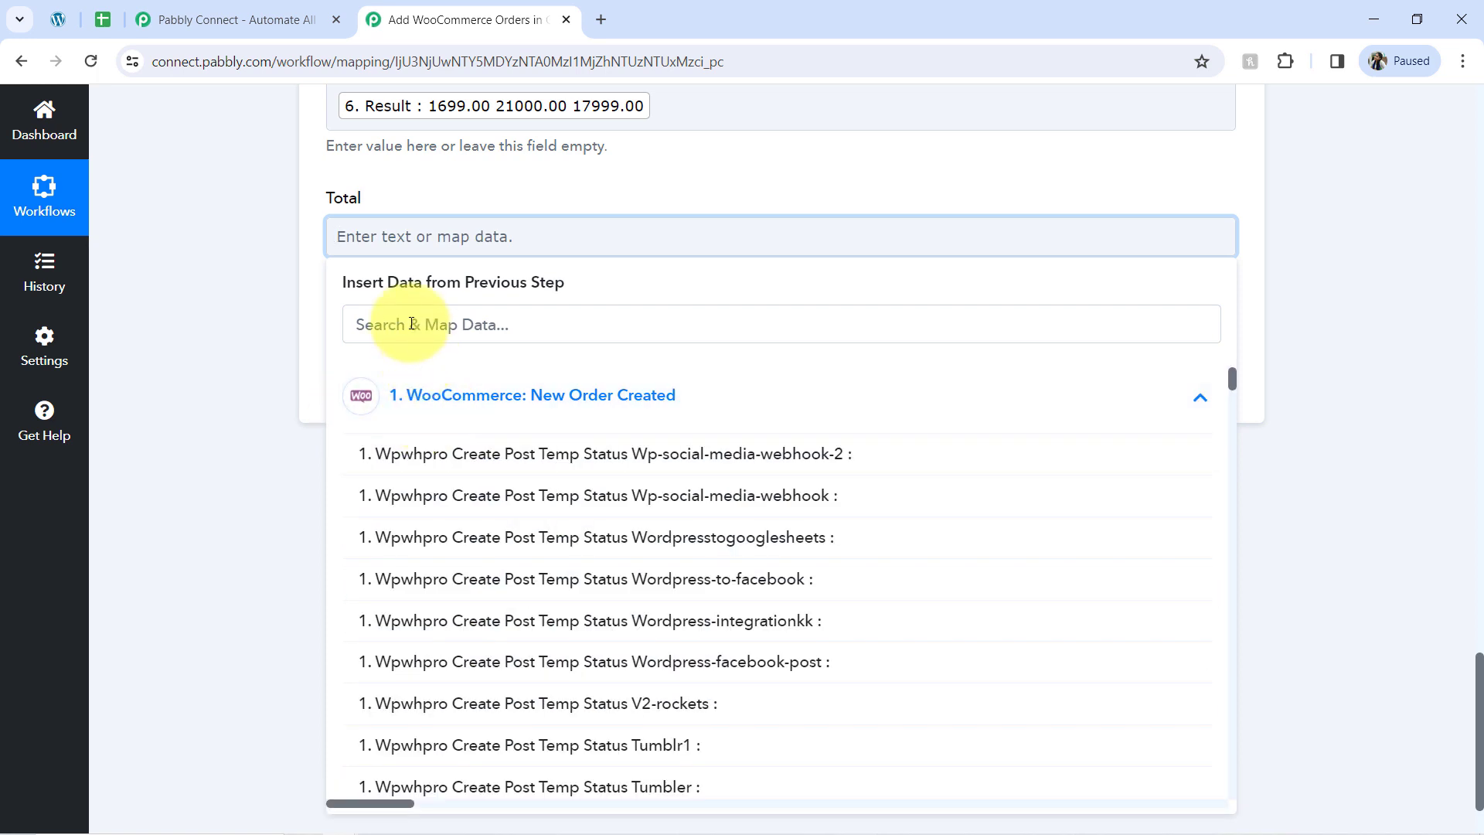
click(384, 309)
text(total)
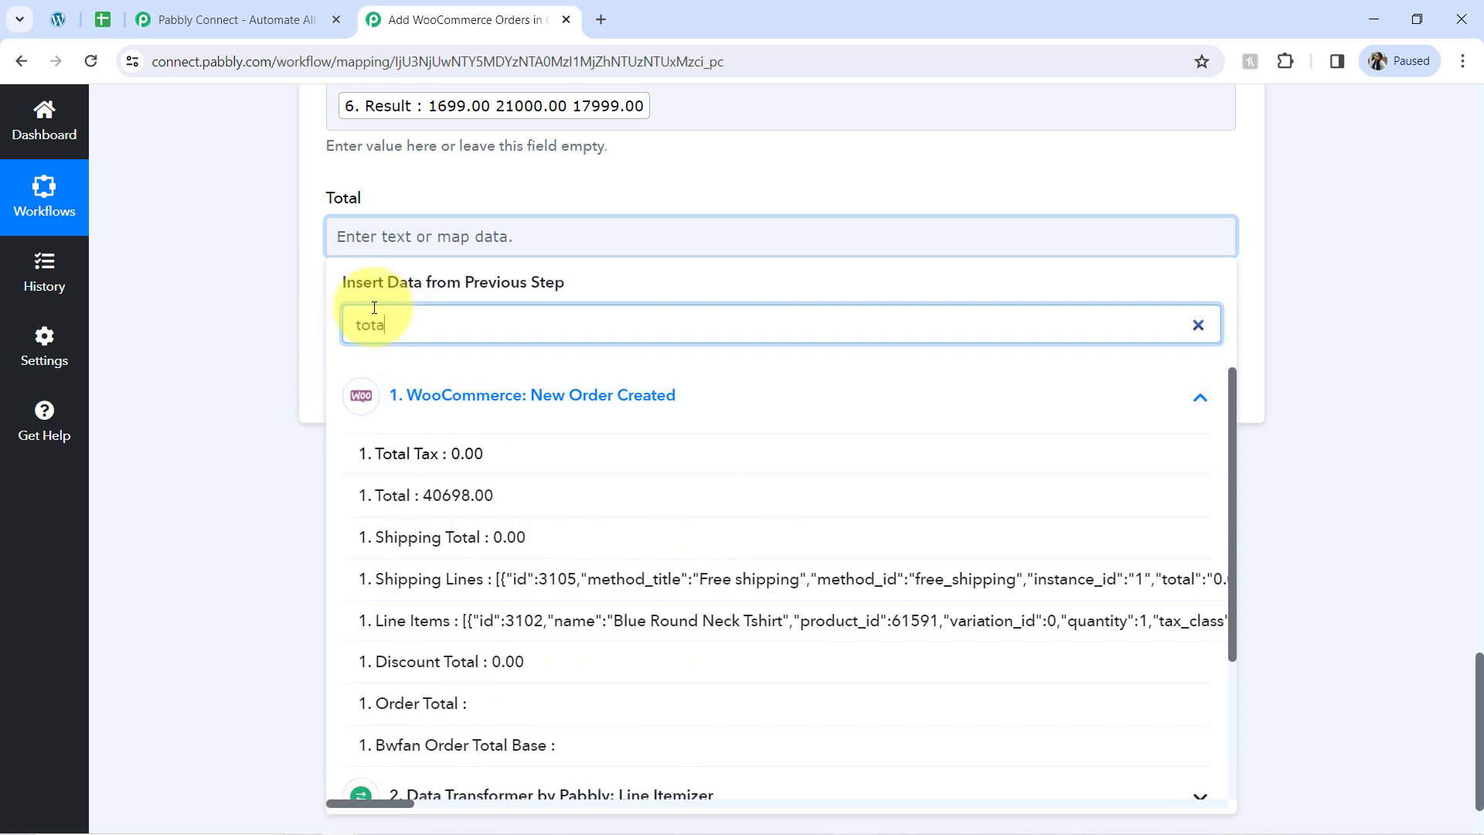
click(396, 495)
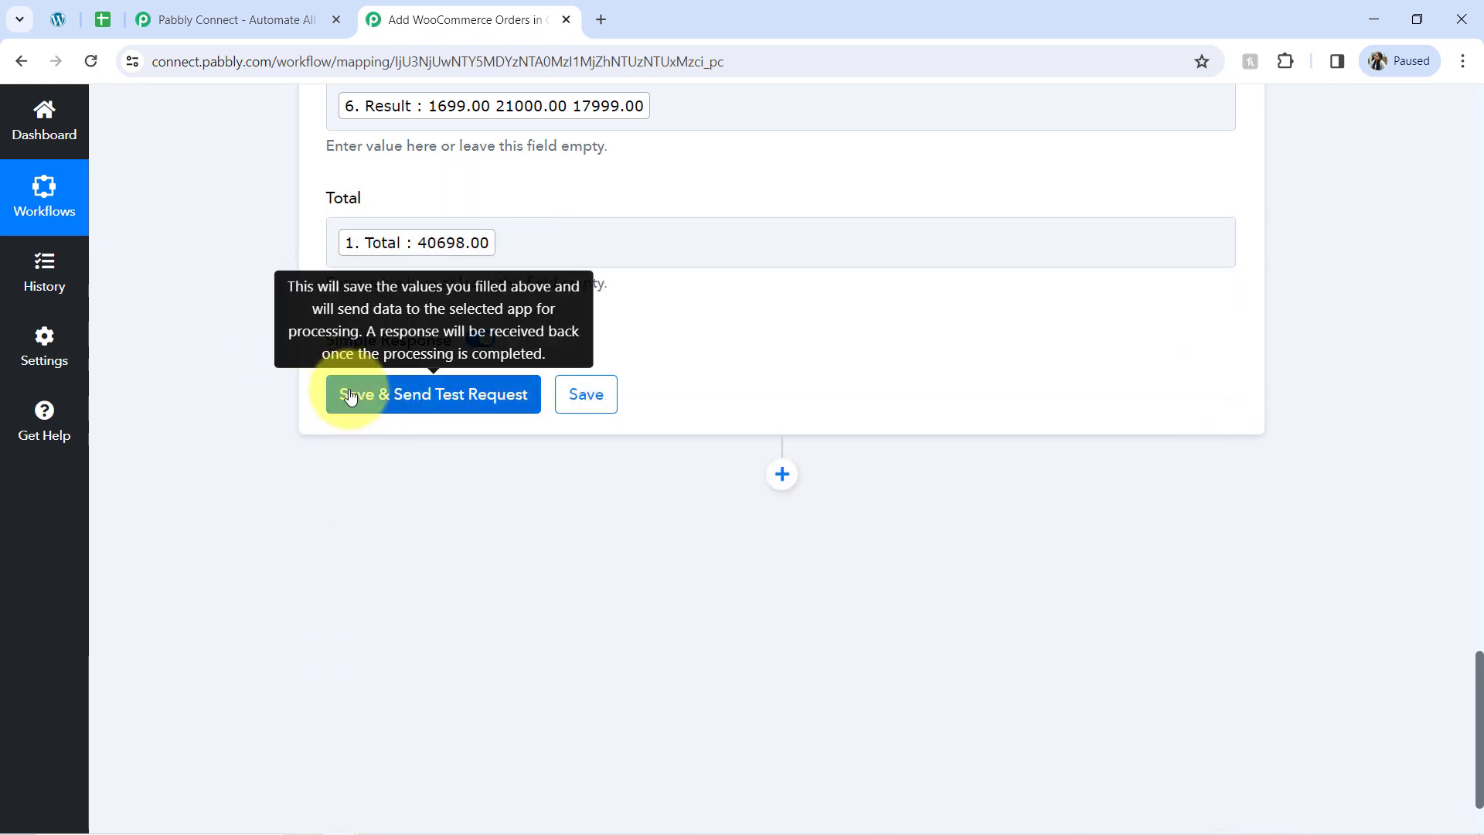
- Delete the old test values from row 2 of the All Orders of WooCommerse Store sheet
click(117, 24)
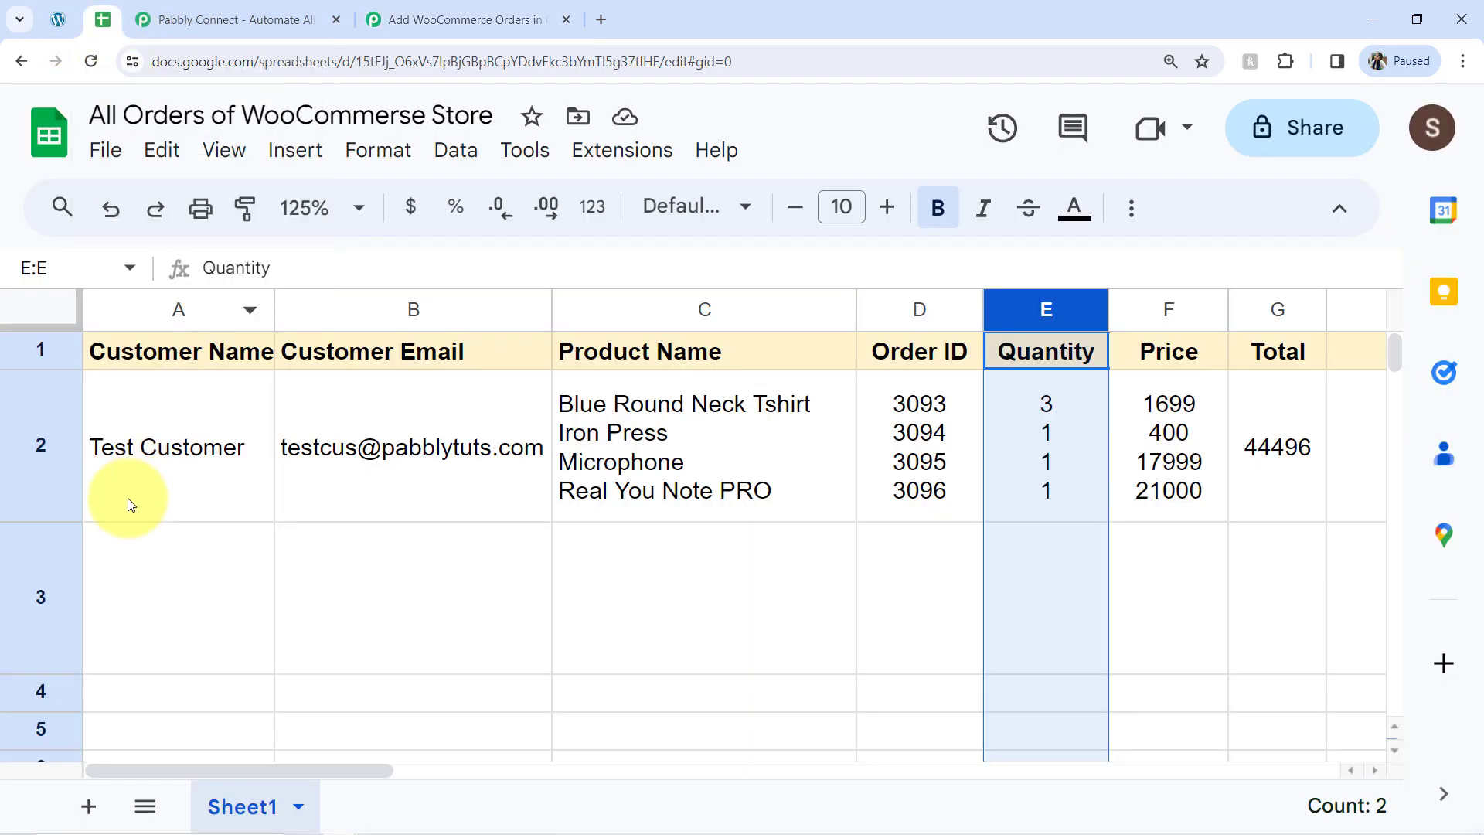
click(31, 471)
click(163, 152)
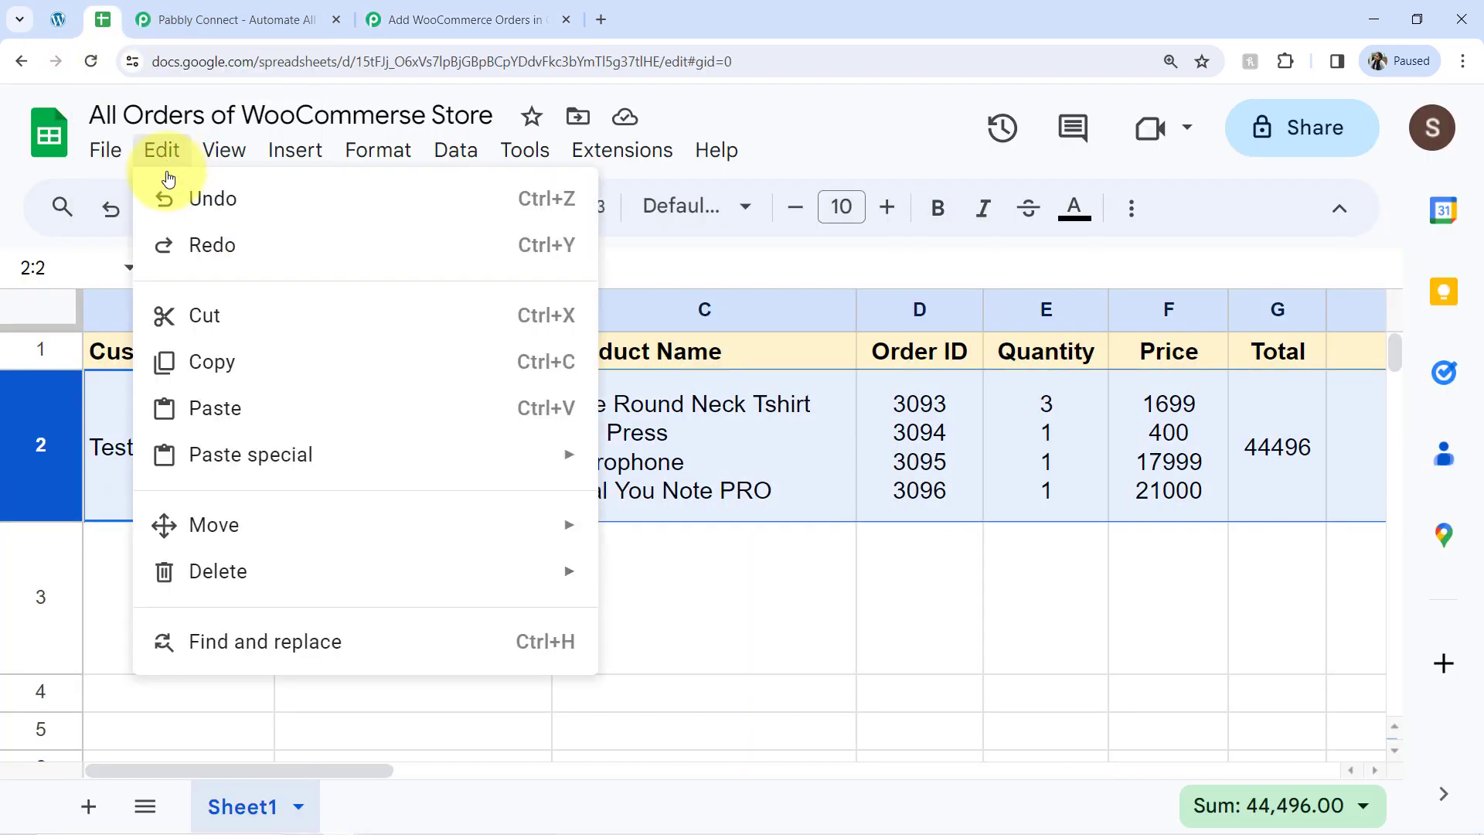
mouse_move(190, 589)
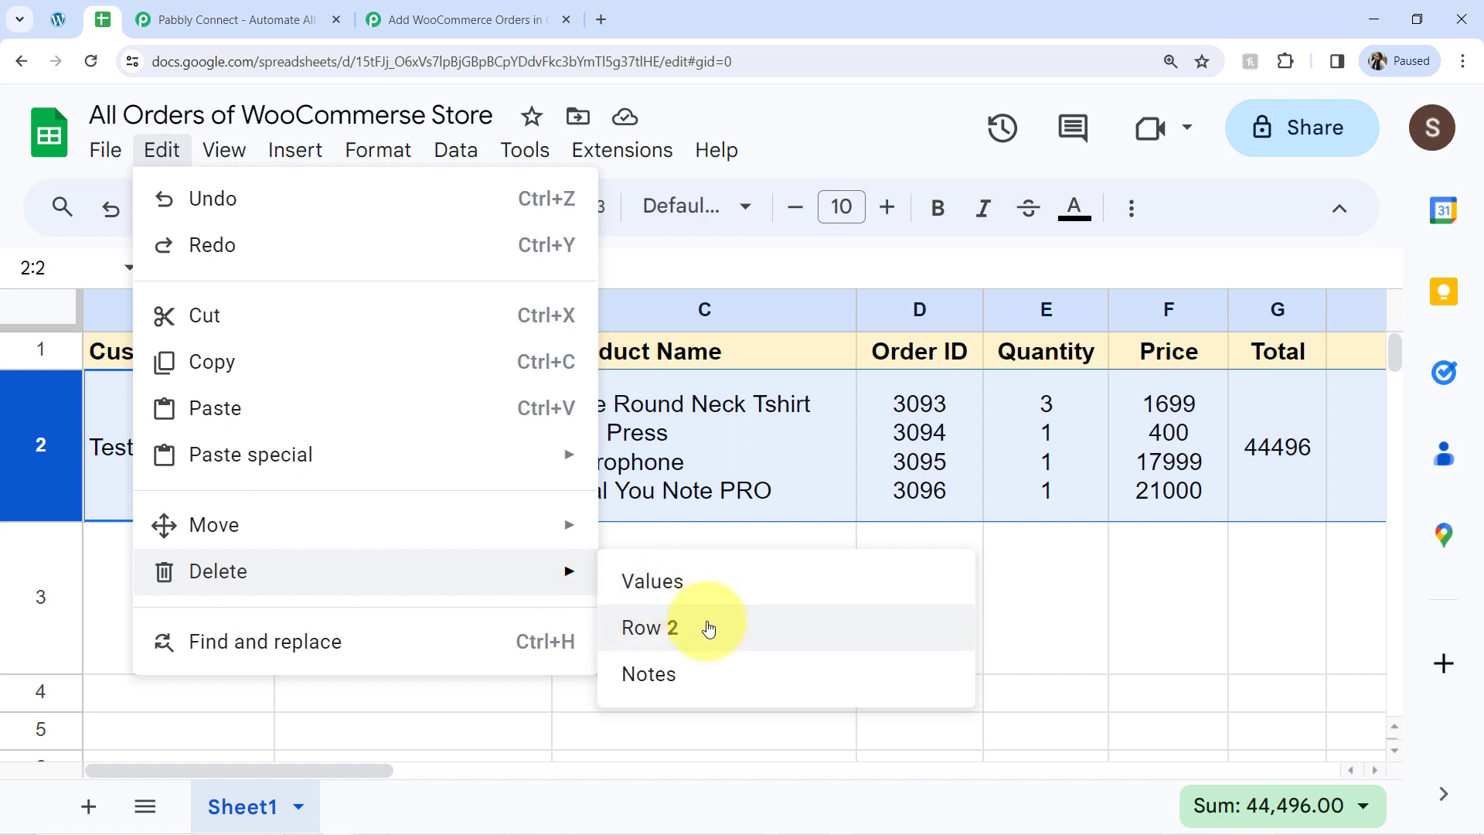
click(707, 626)
click(544, 567)
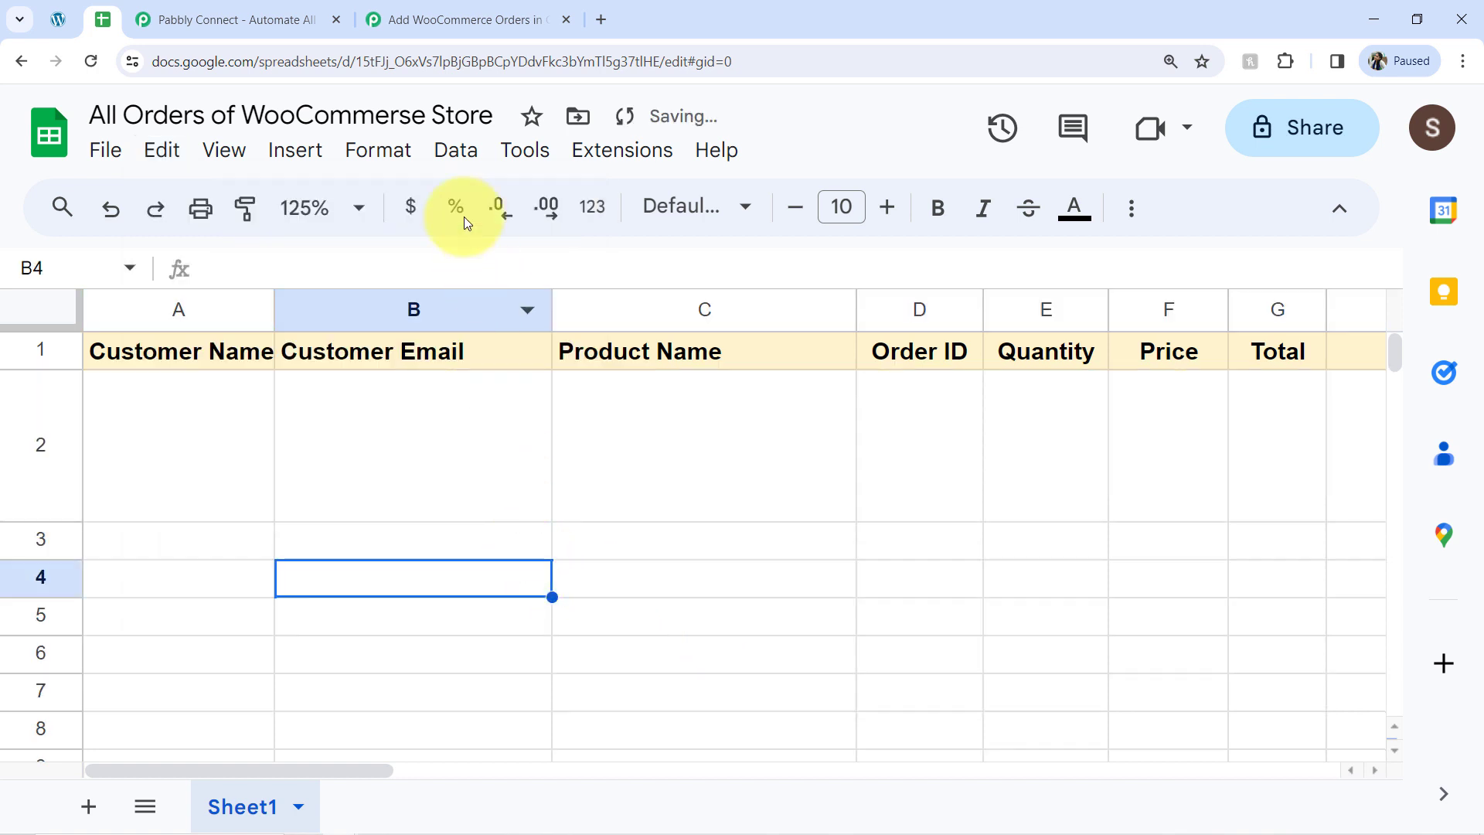
- Save the Google Sheets step with a test request and check the new row 2
click(414, 7)
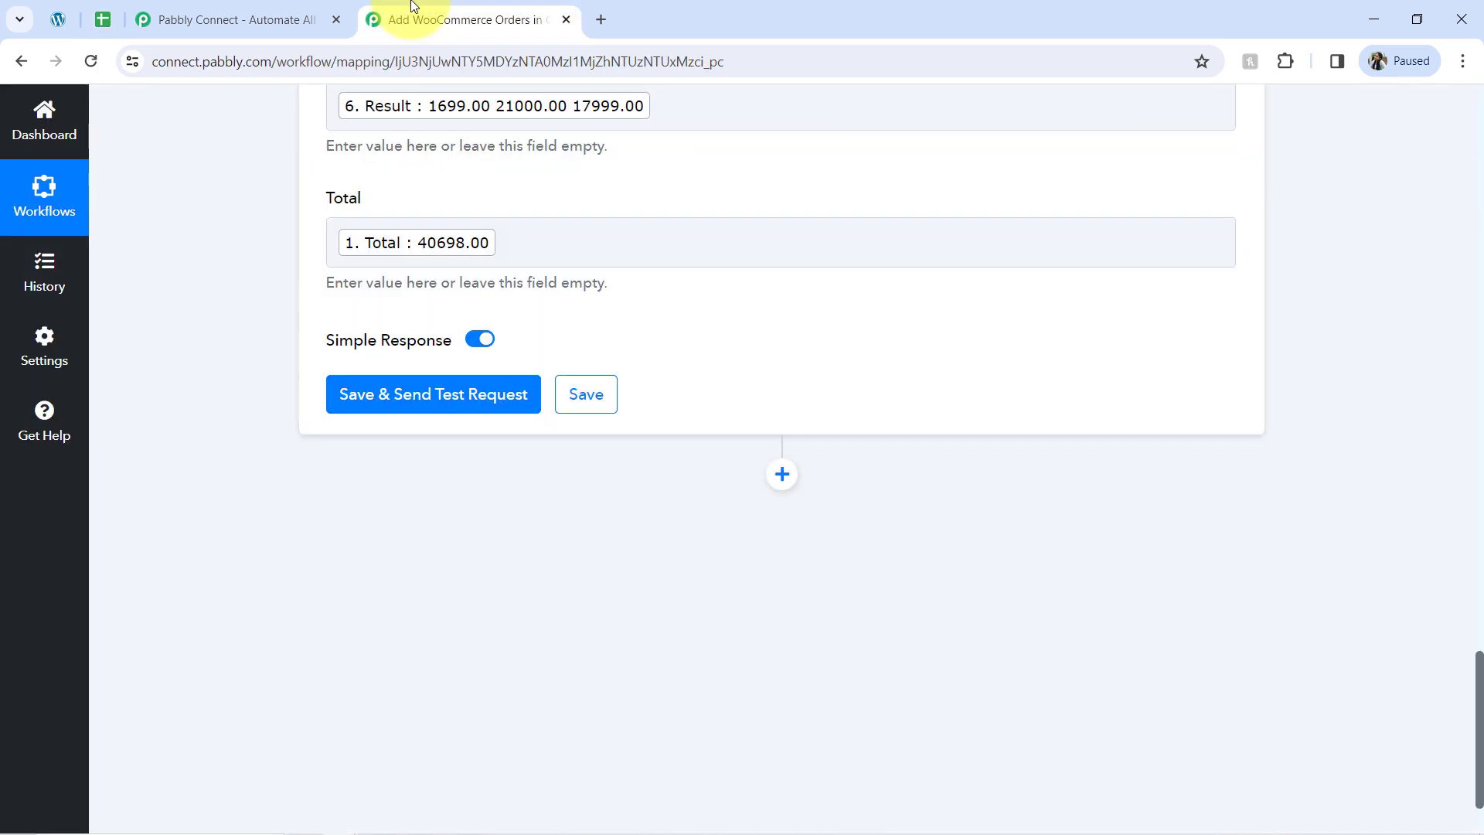
click(357, 400)
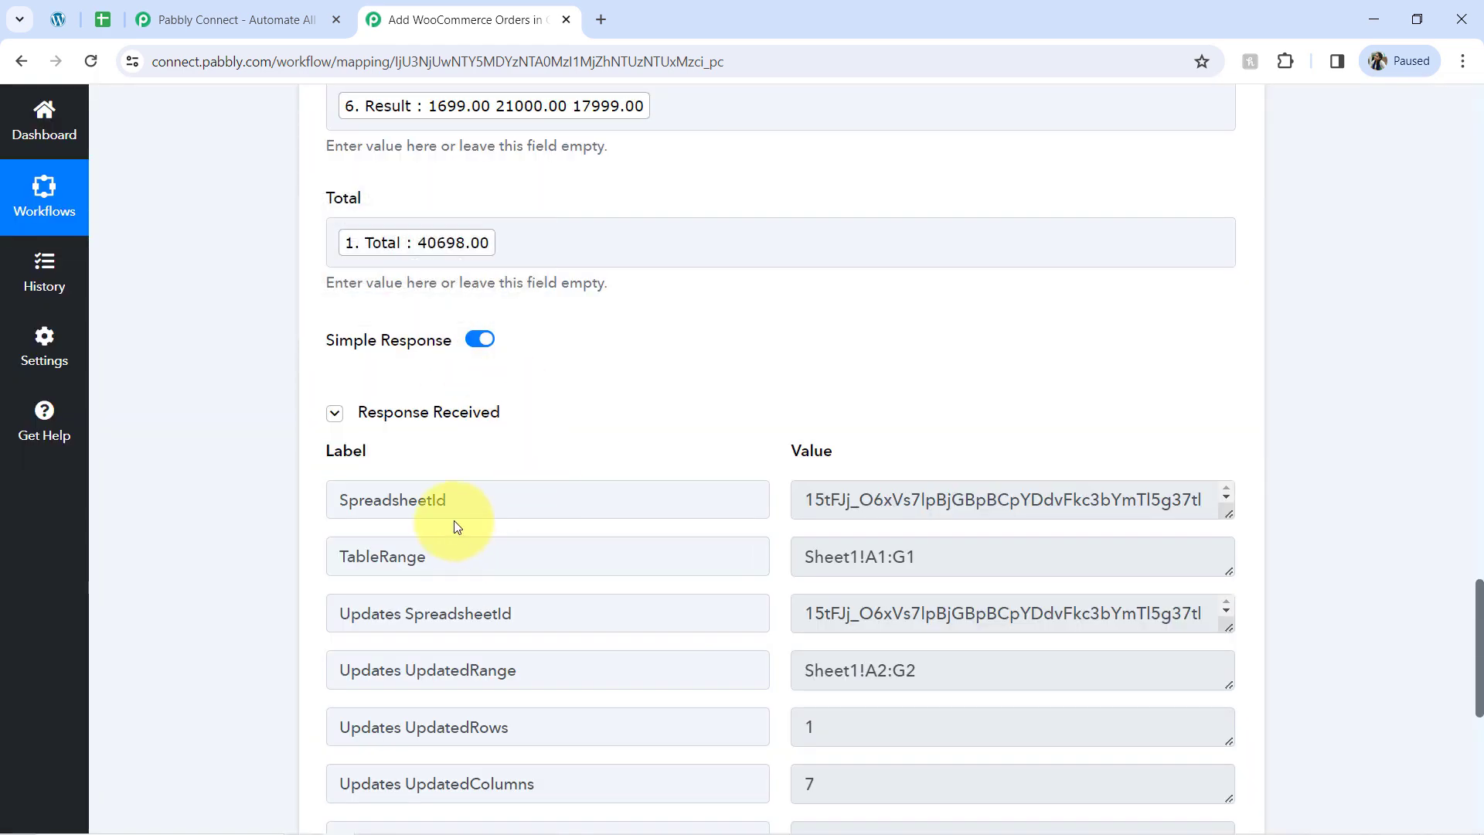
click(103, 19)
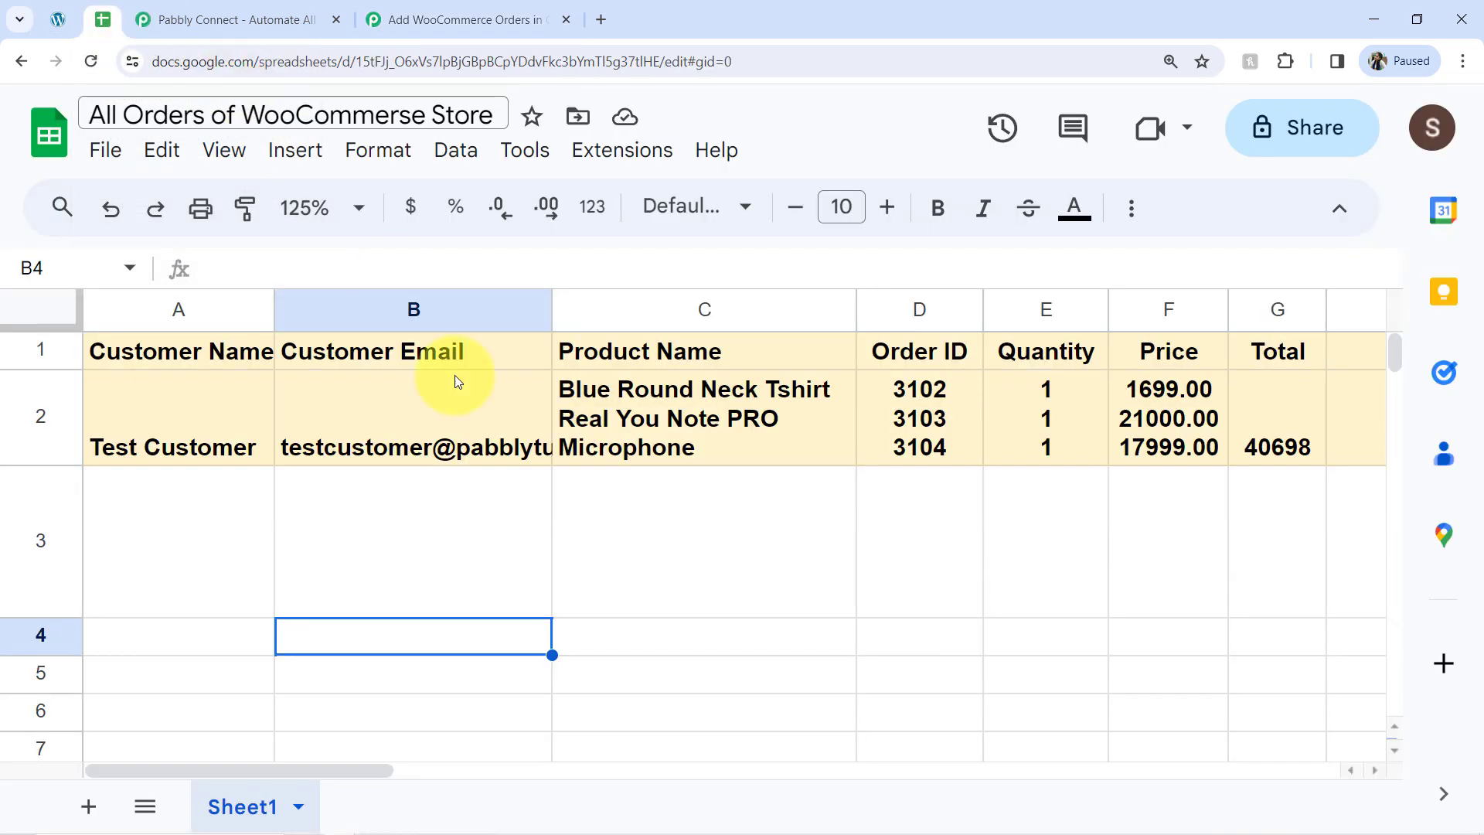
- Reset row 2's fill colour, align it to the middle vertically and unbold it
click(16, 415)
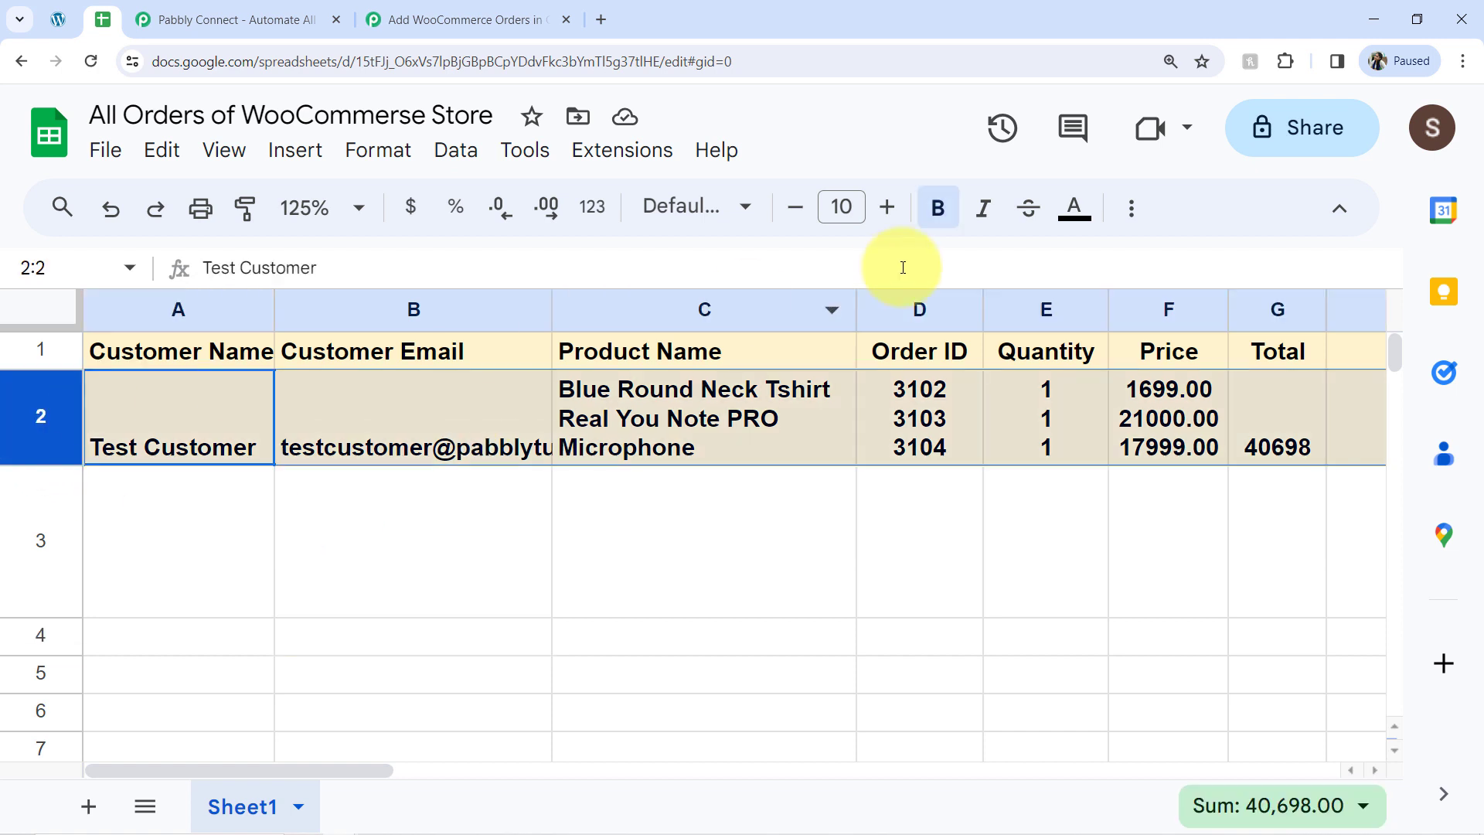
click(1074, 209)
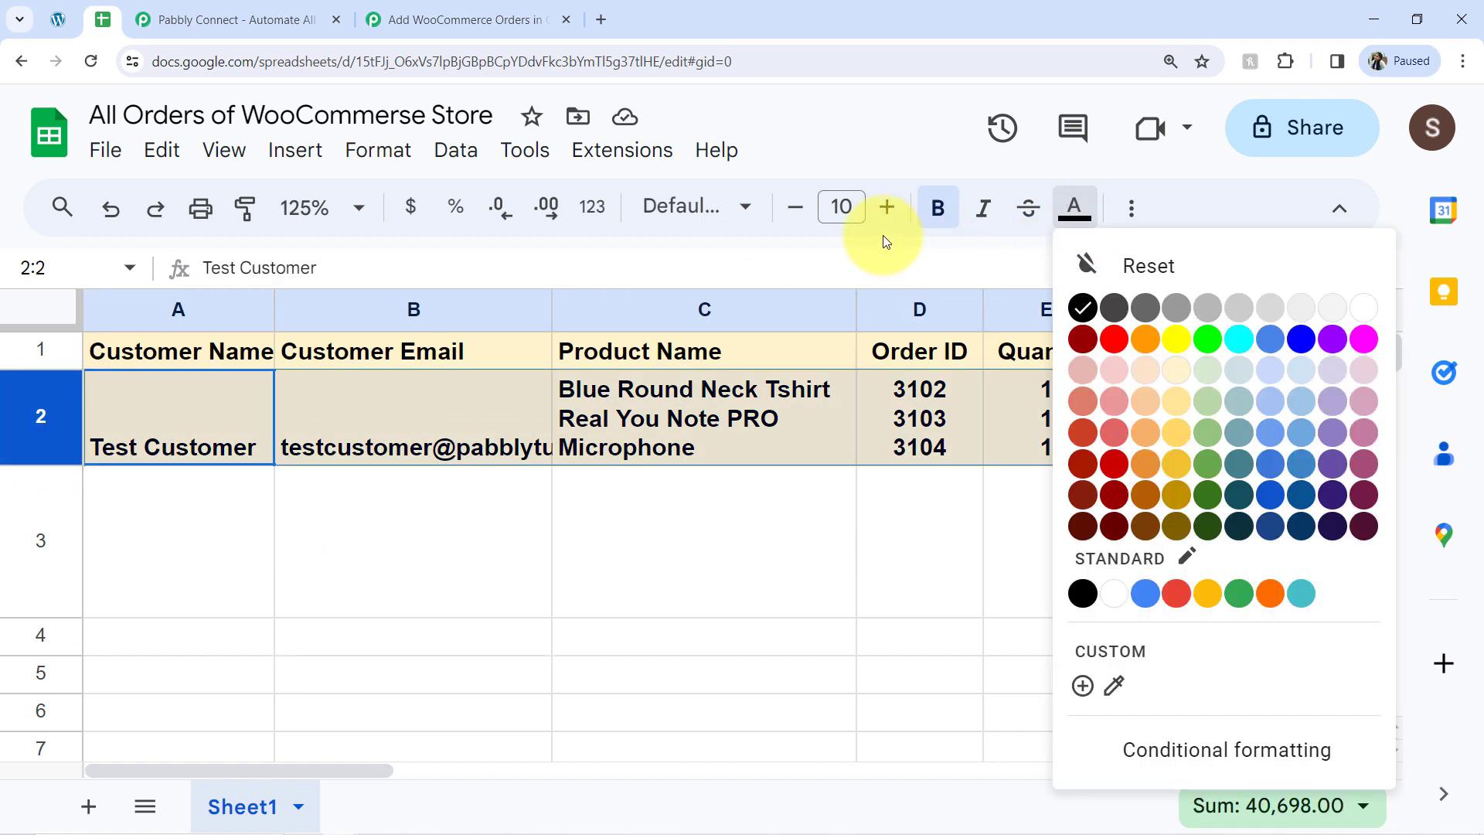
click(1131, 208)
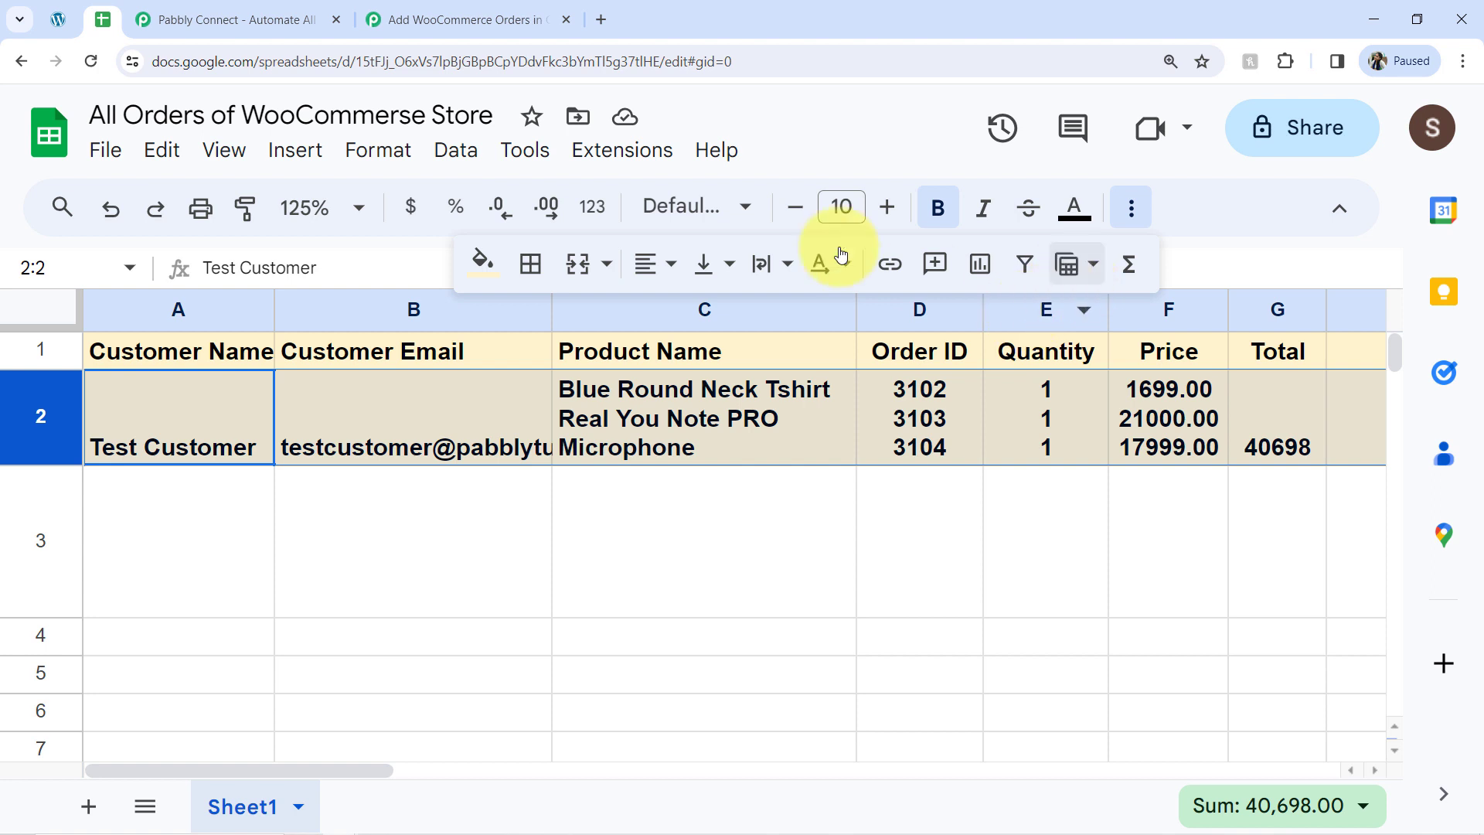
click(484, 262)
click(506, 322)
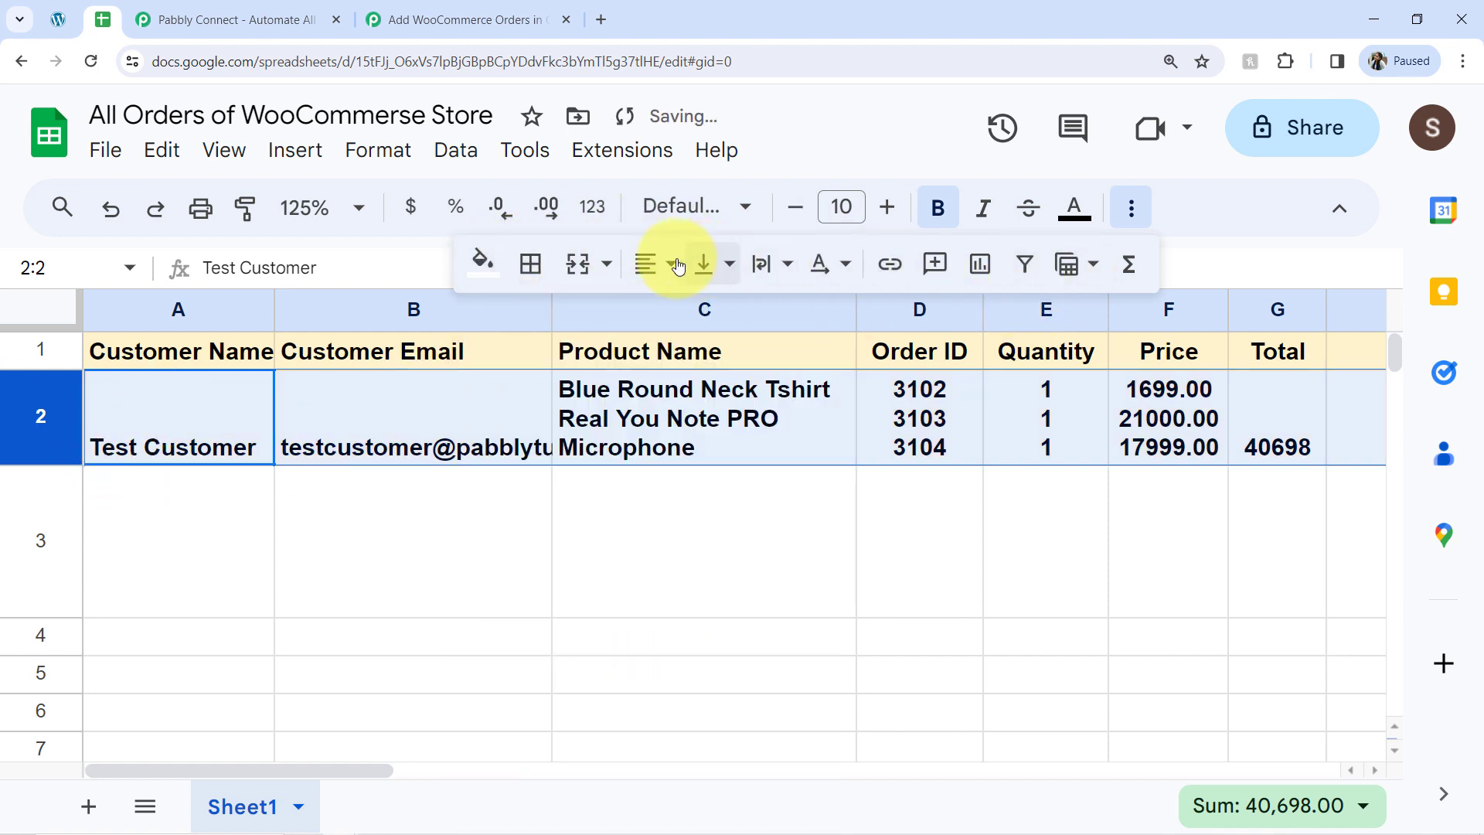
click(703, 264)
click(756, 321)
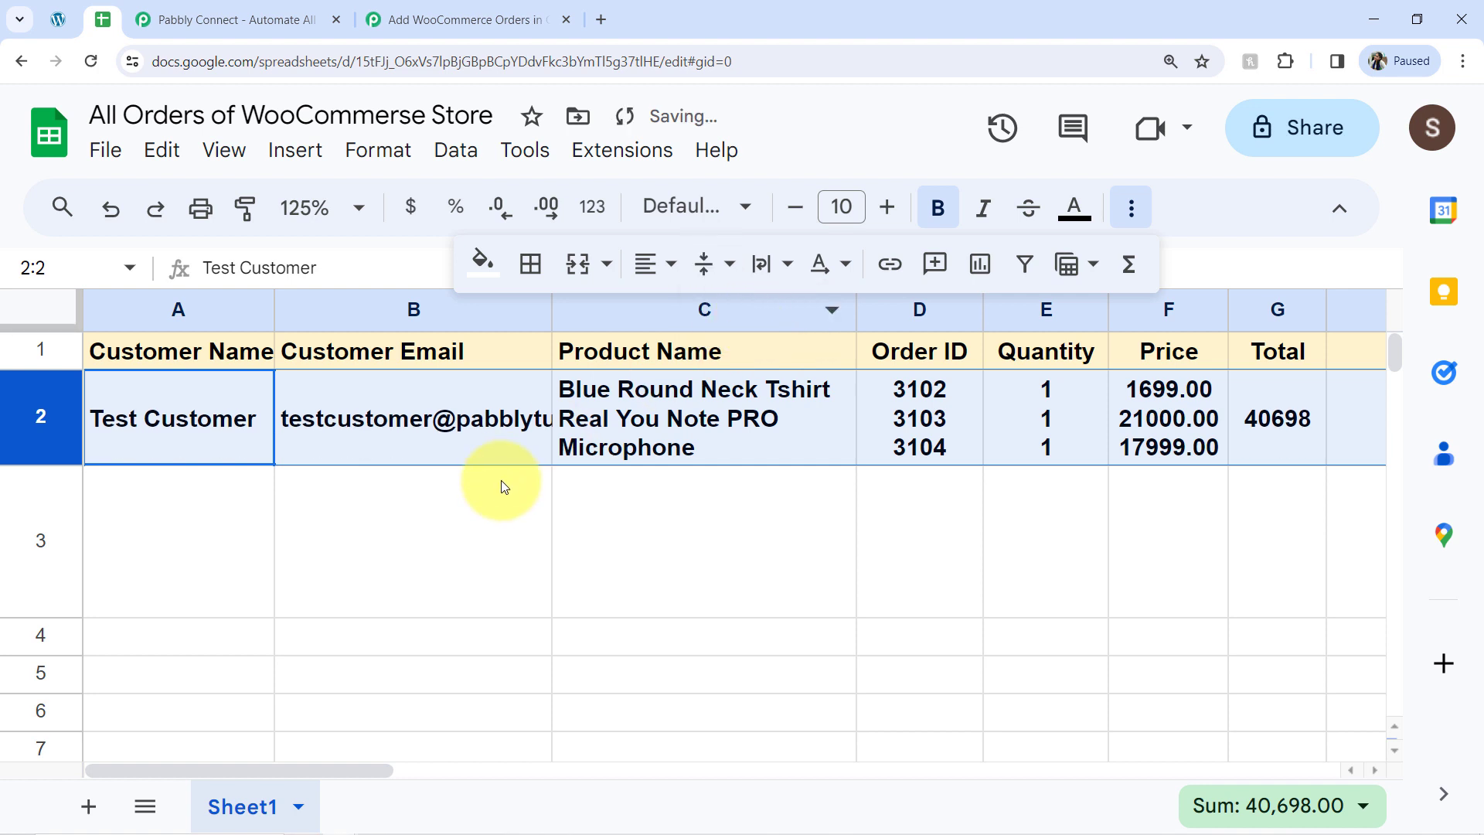
key(ctrl+b)
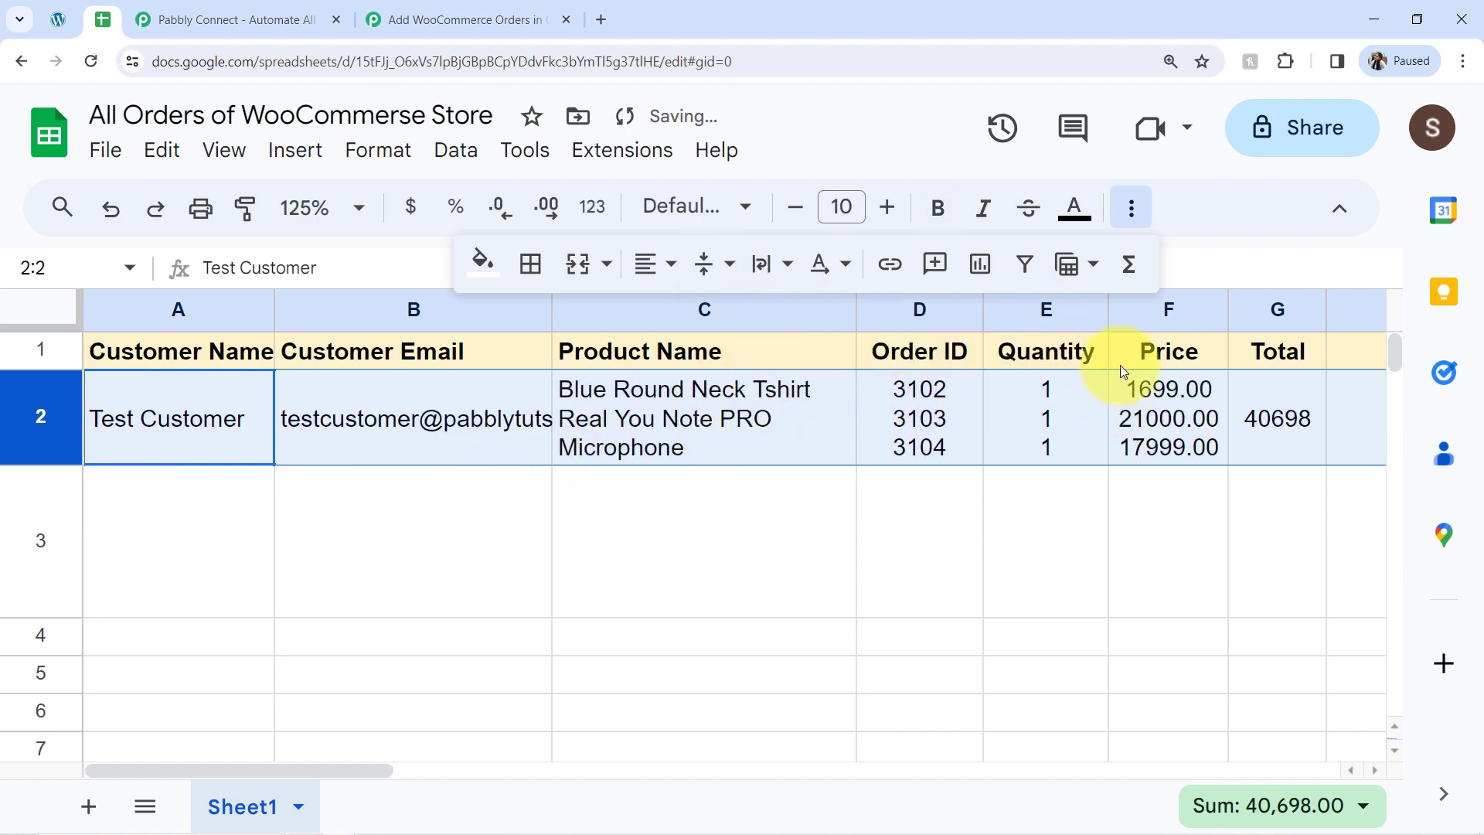
- Deselect row 2 by picking cell C3 and hide the extra formatting options
click(811, 549)
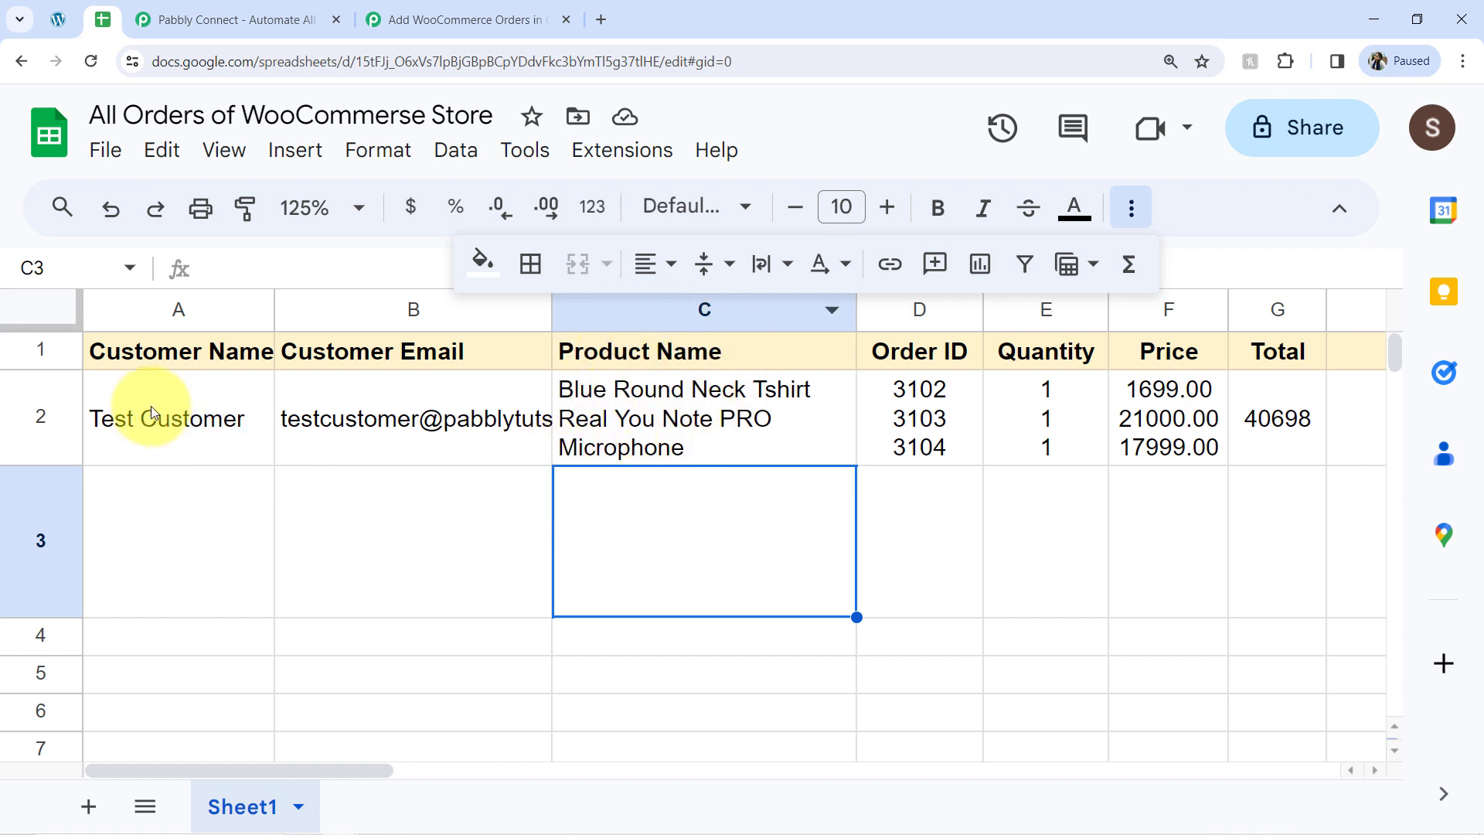
click(1129, 211)
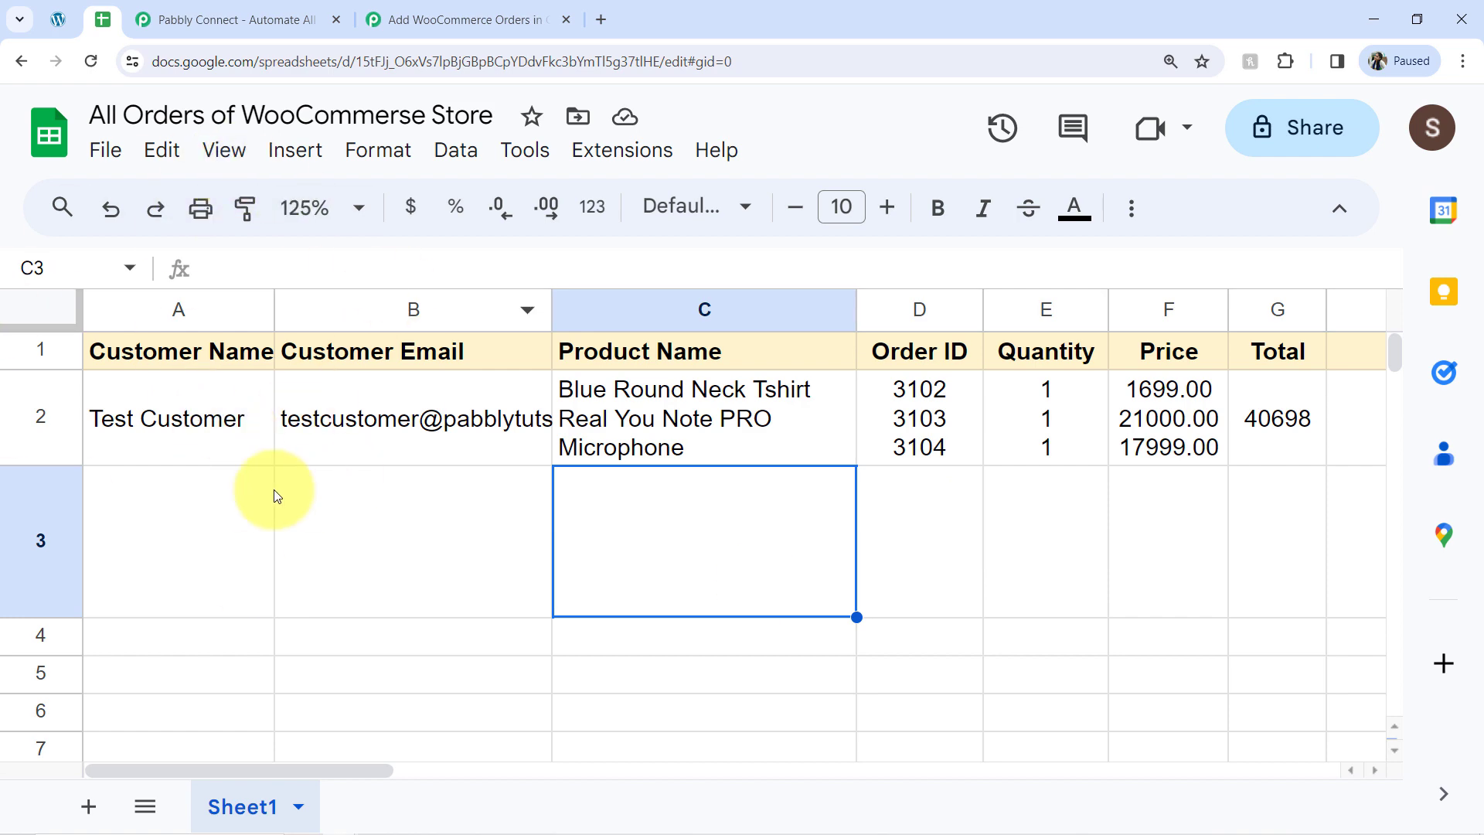
click(52, 7)
click(98, 22)
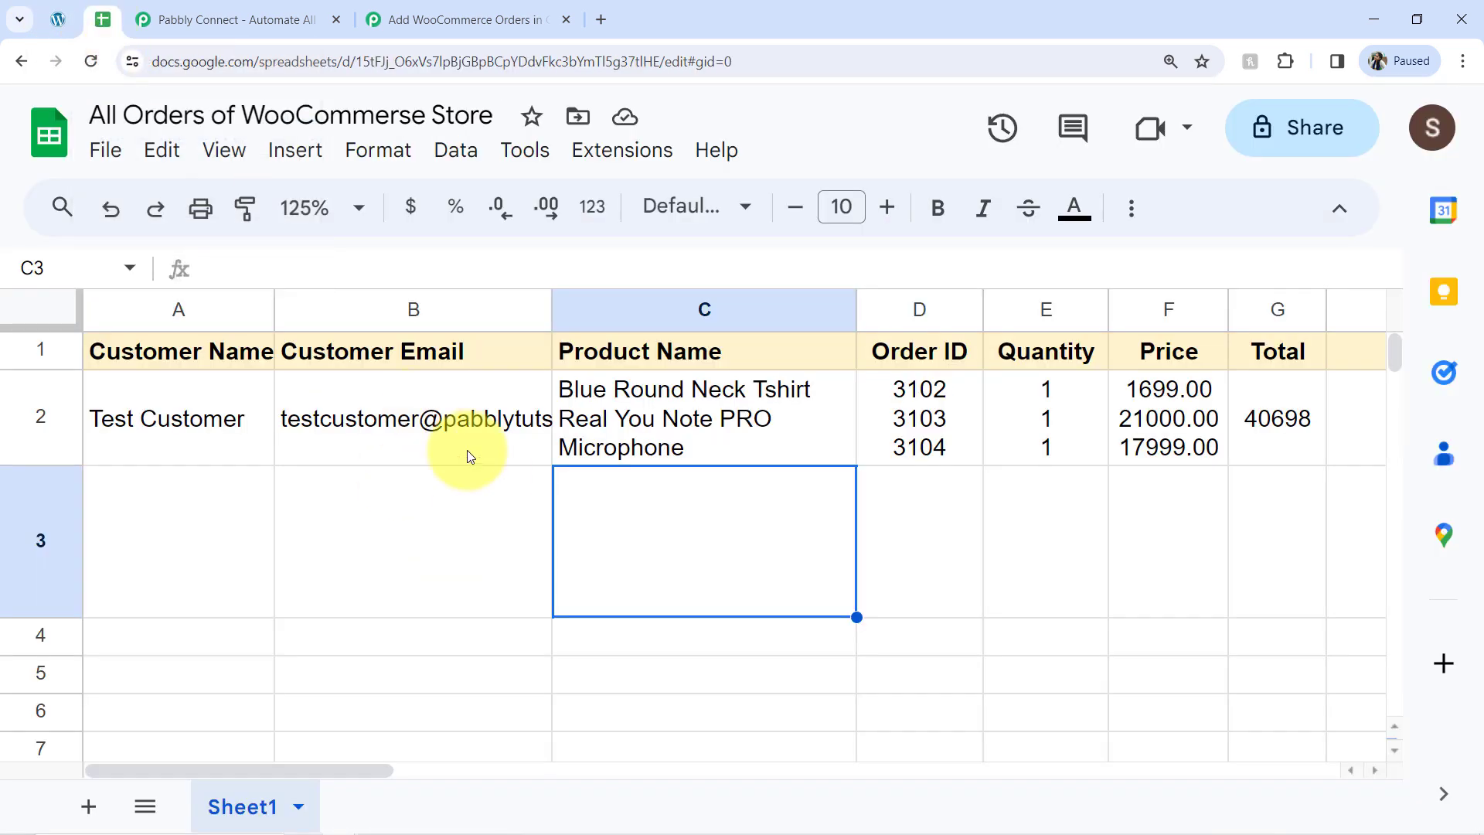
- Collapse the workflow's step 7, Google Sheets 'Add New Row', and scroll back to the top
click(415, 23)
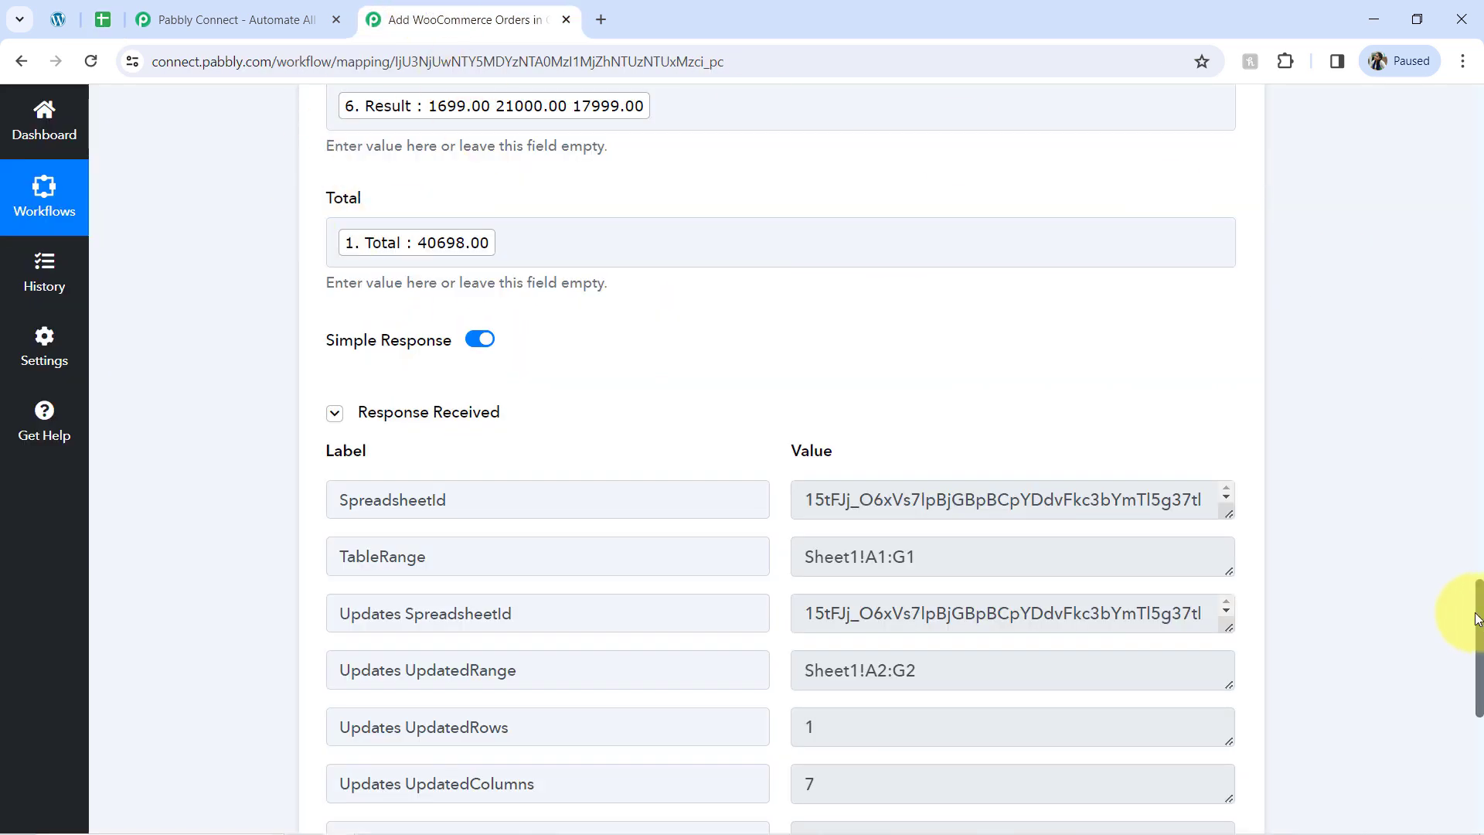
drag(1478, 622, 1477, 24)
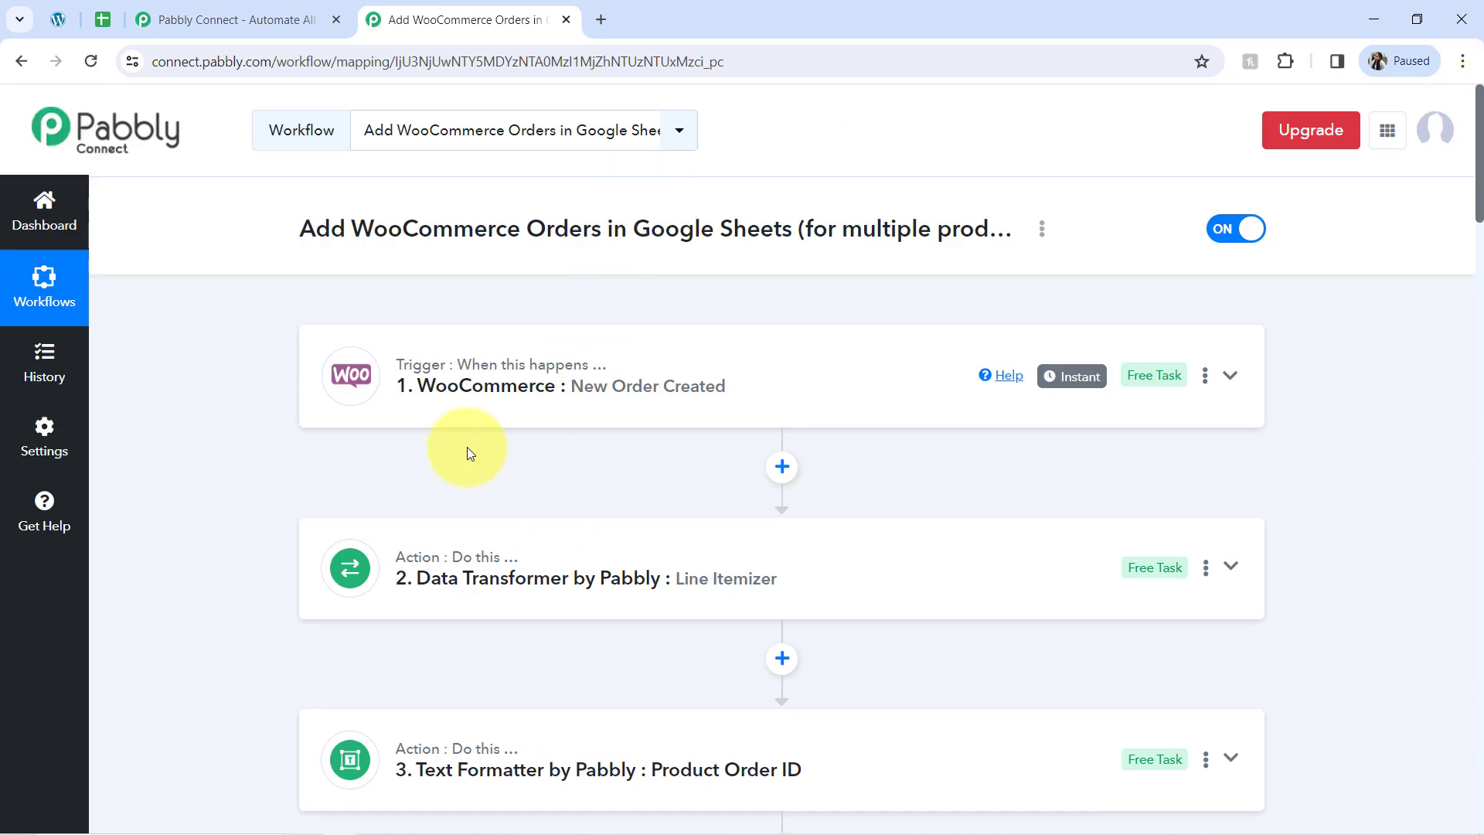
click(402, 228)
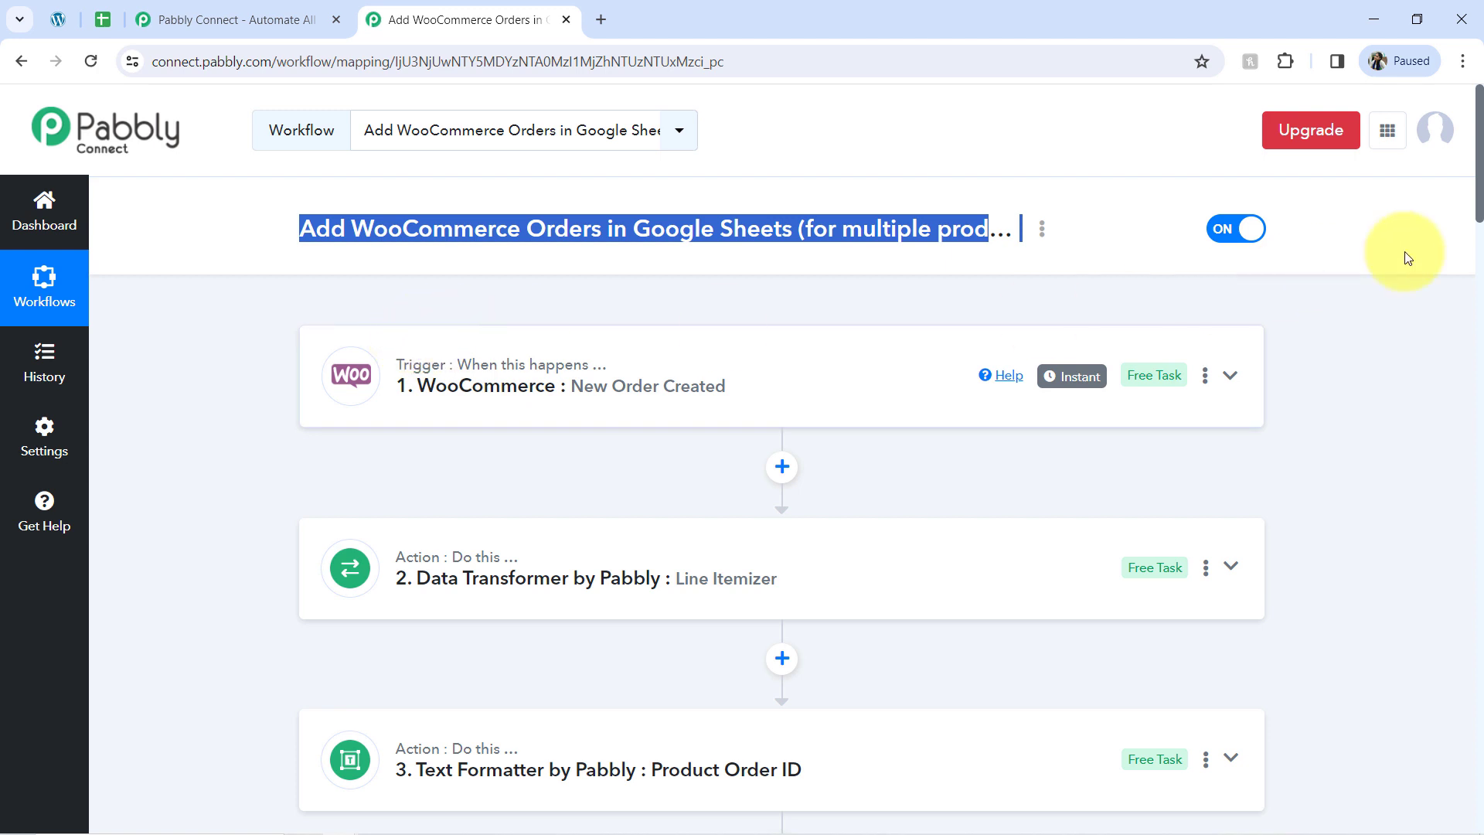
drag(1478, 181, 1423, 390)
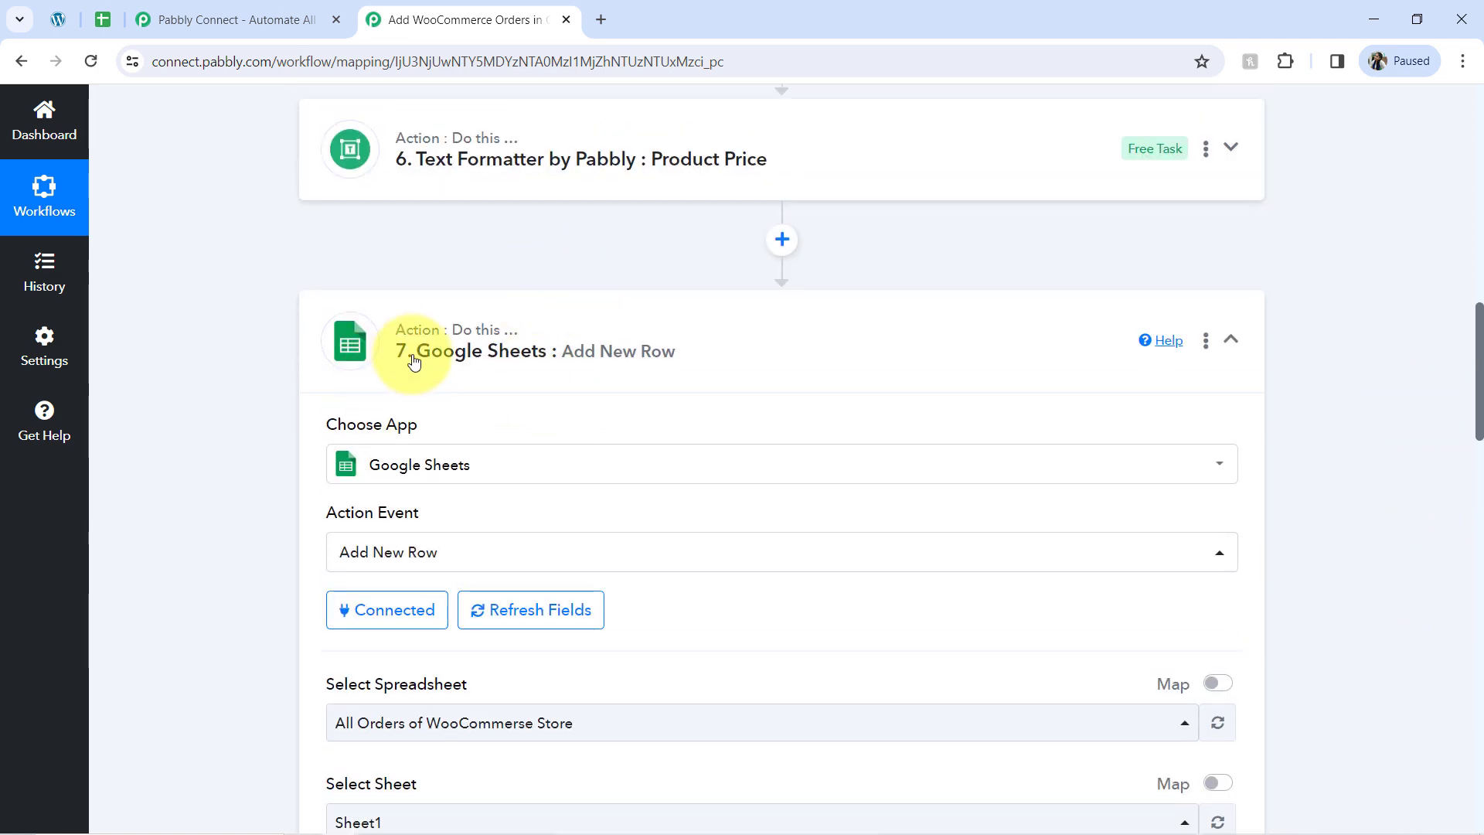
click(364, 344)
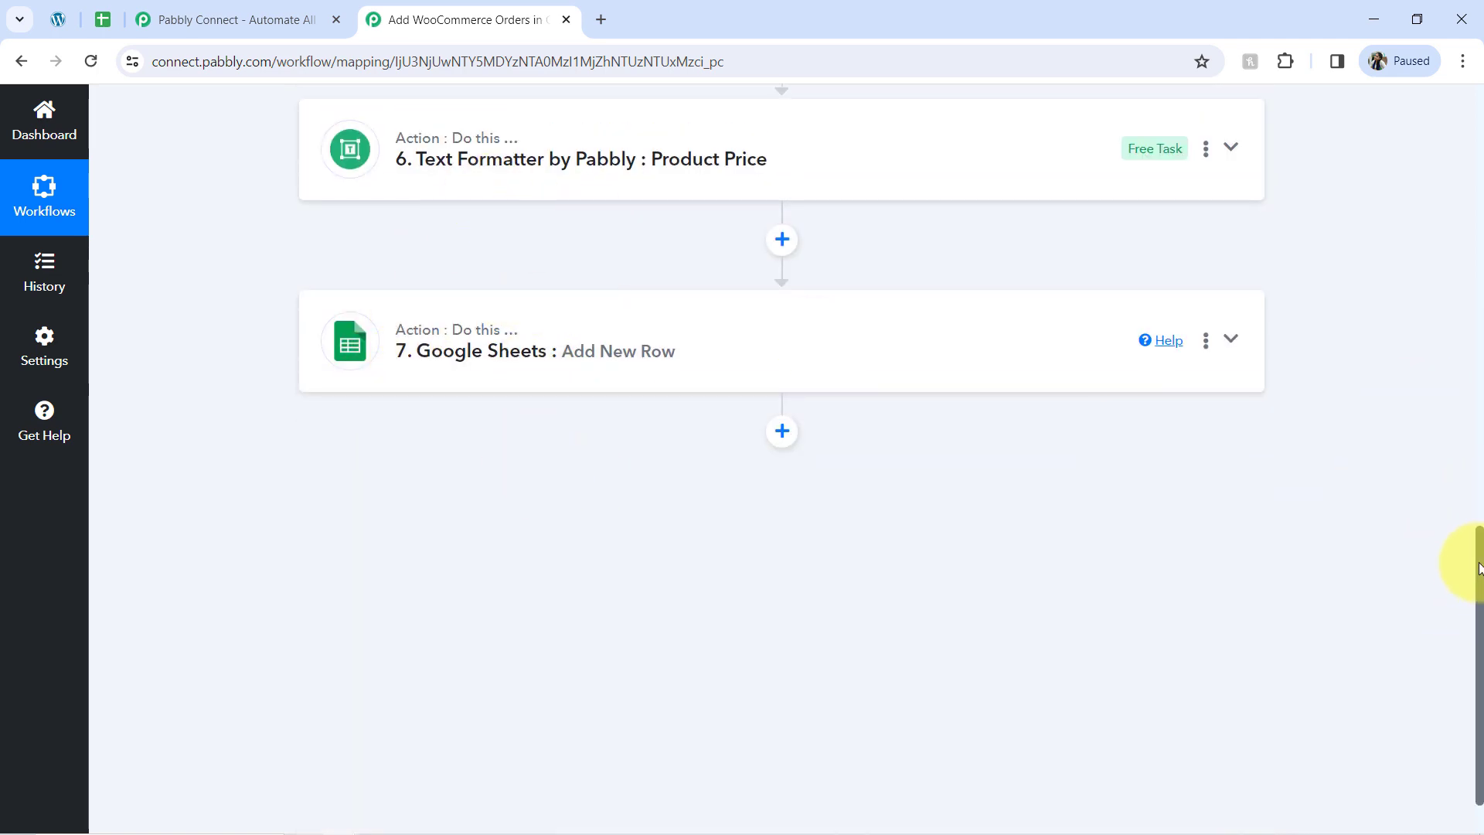
drag(1477, 568, 1437, 126)
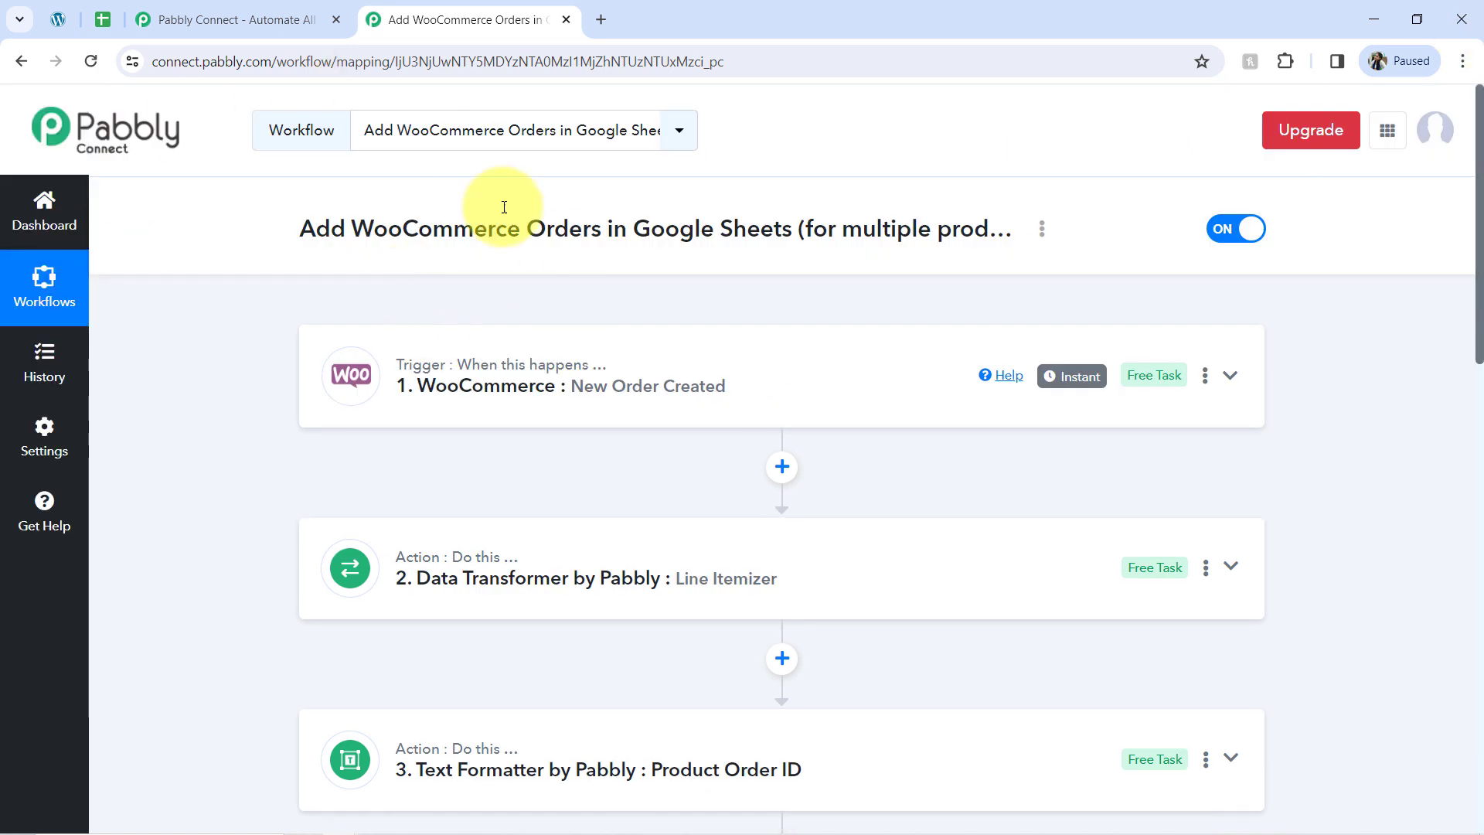
- Copy the workflow's link from the Share Workflow dialog via the title's three-dot menu
click(1041, 232)
click(868, 327)
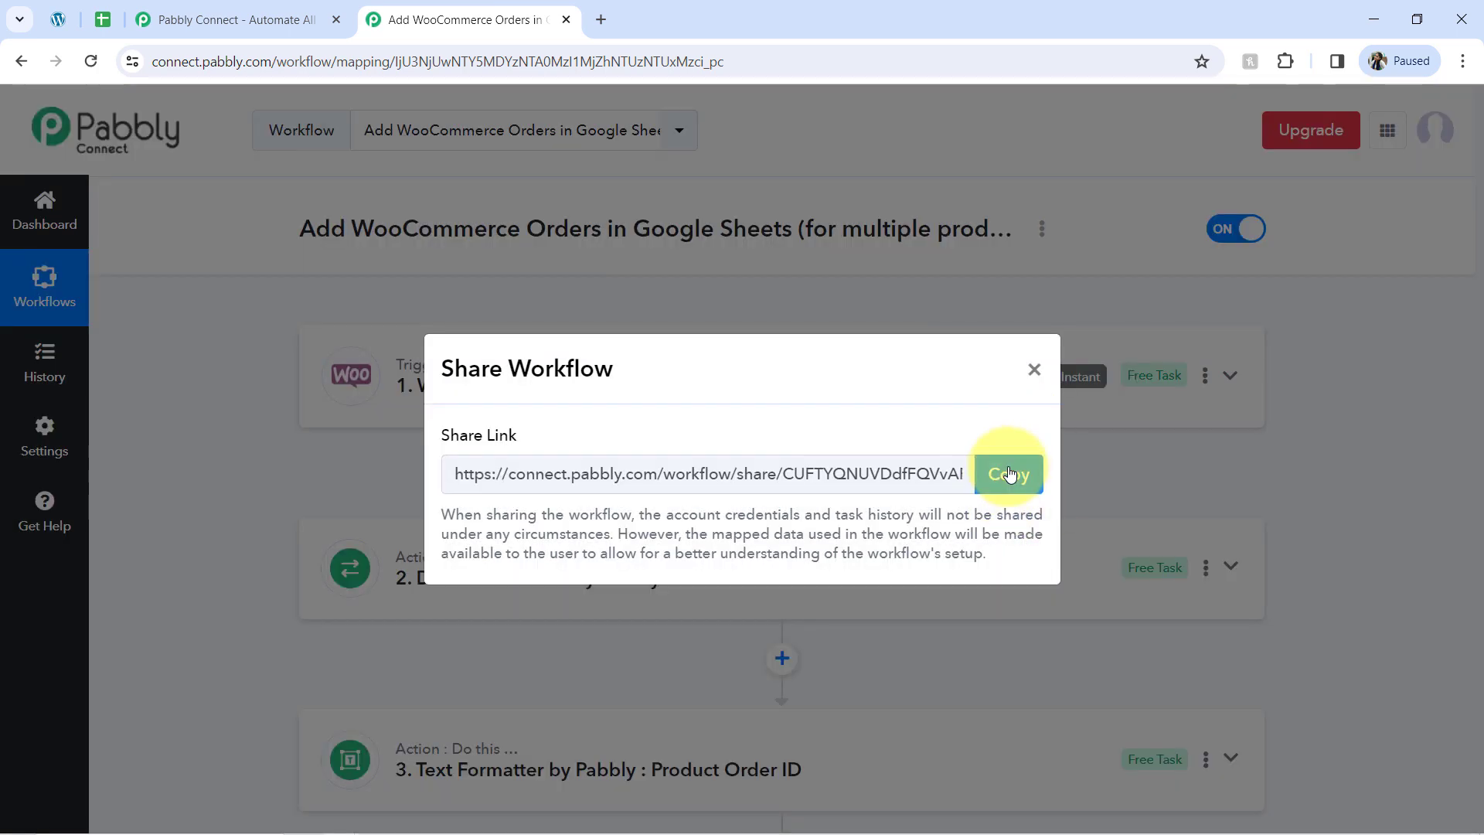
click(1008, 473)
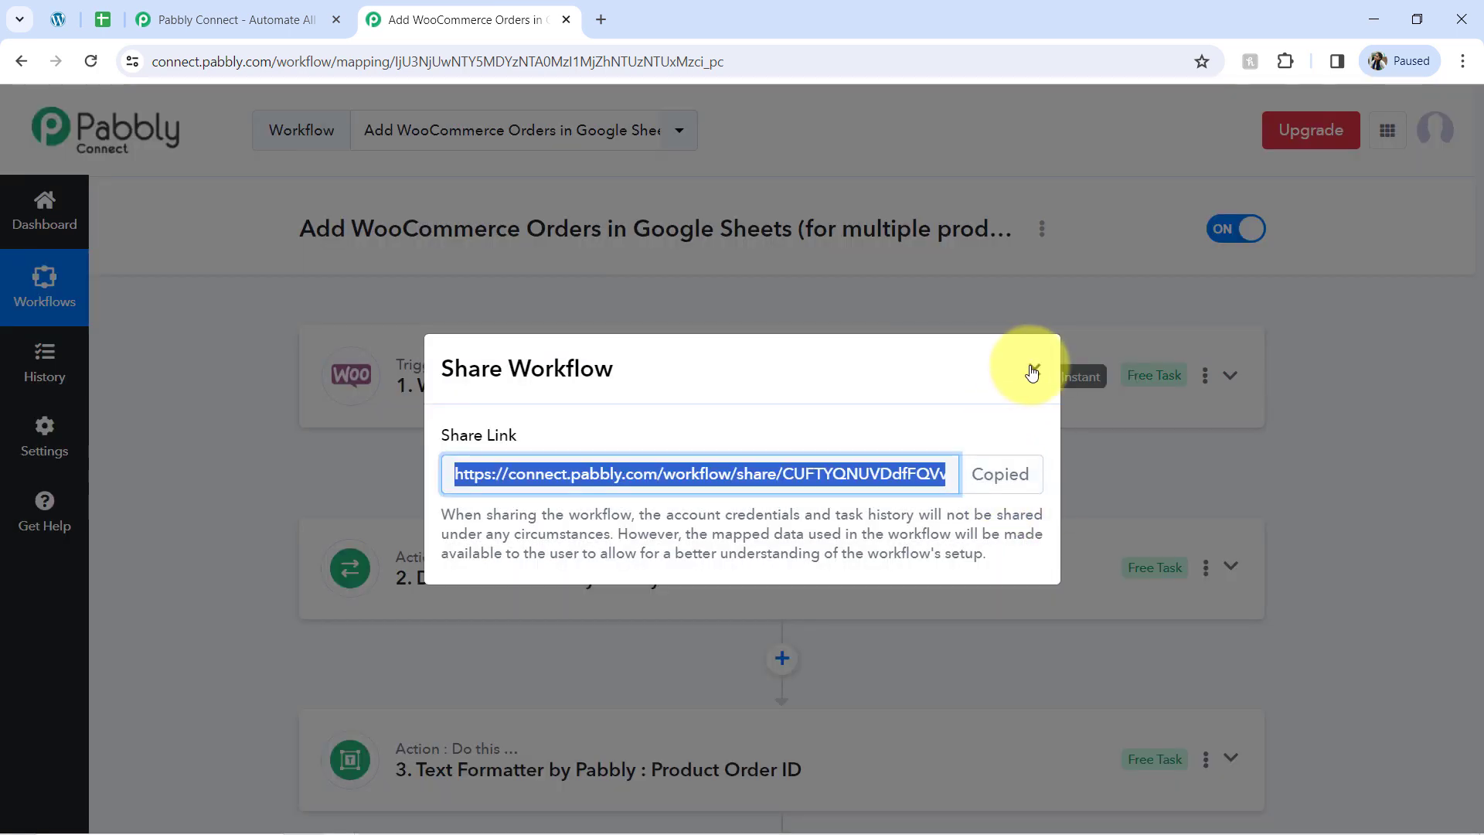
click(1032, 370)
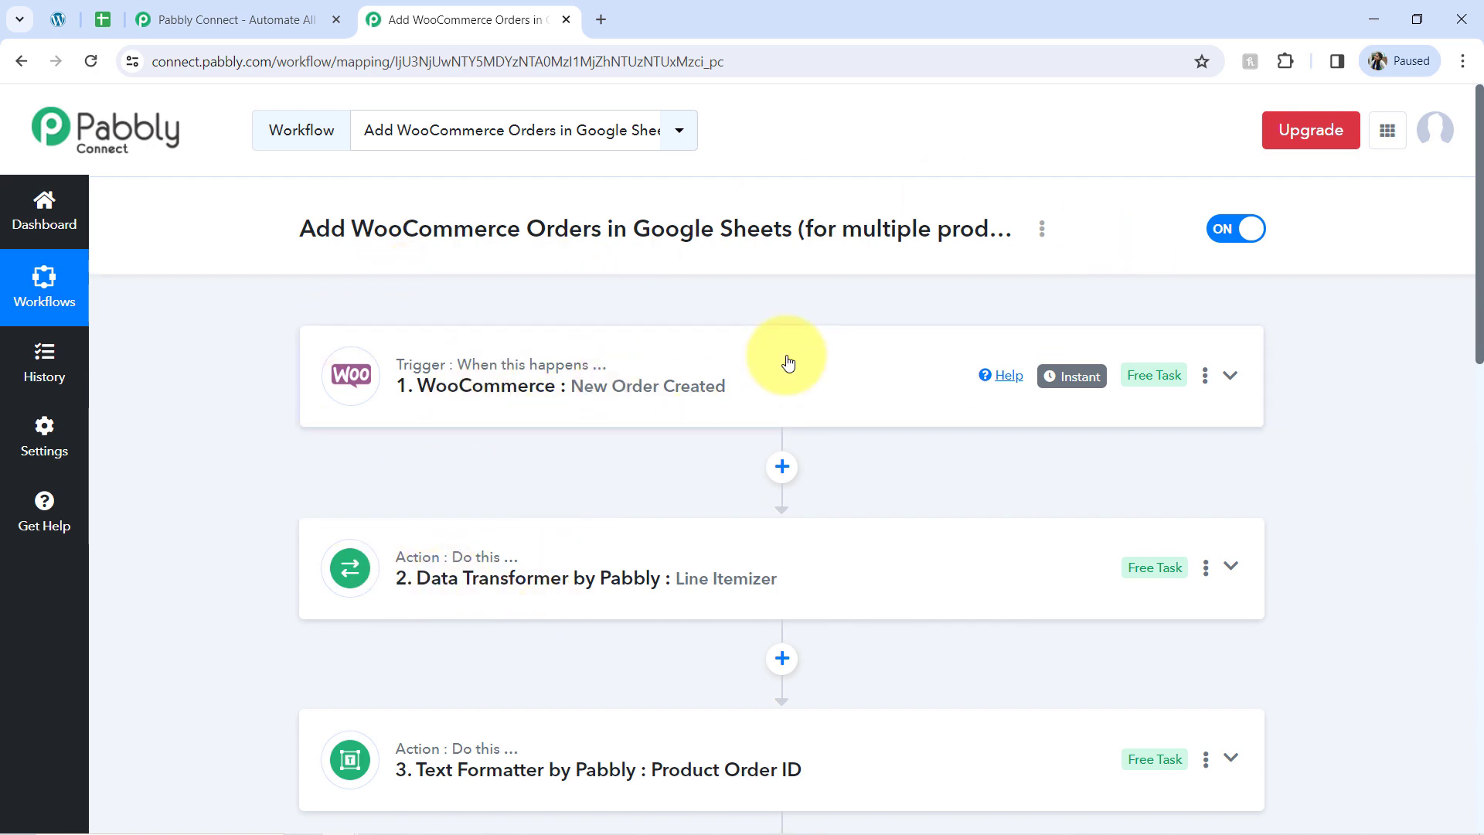
click(104, 21)
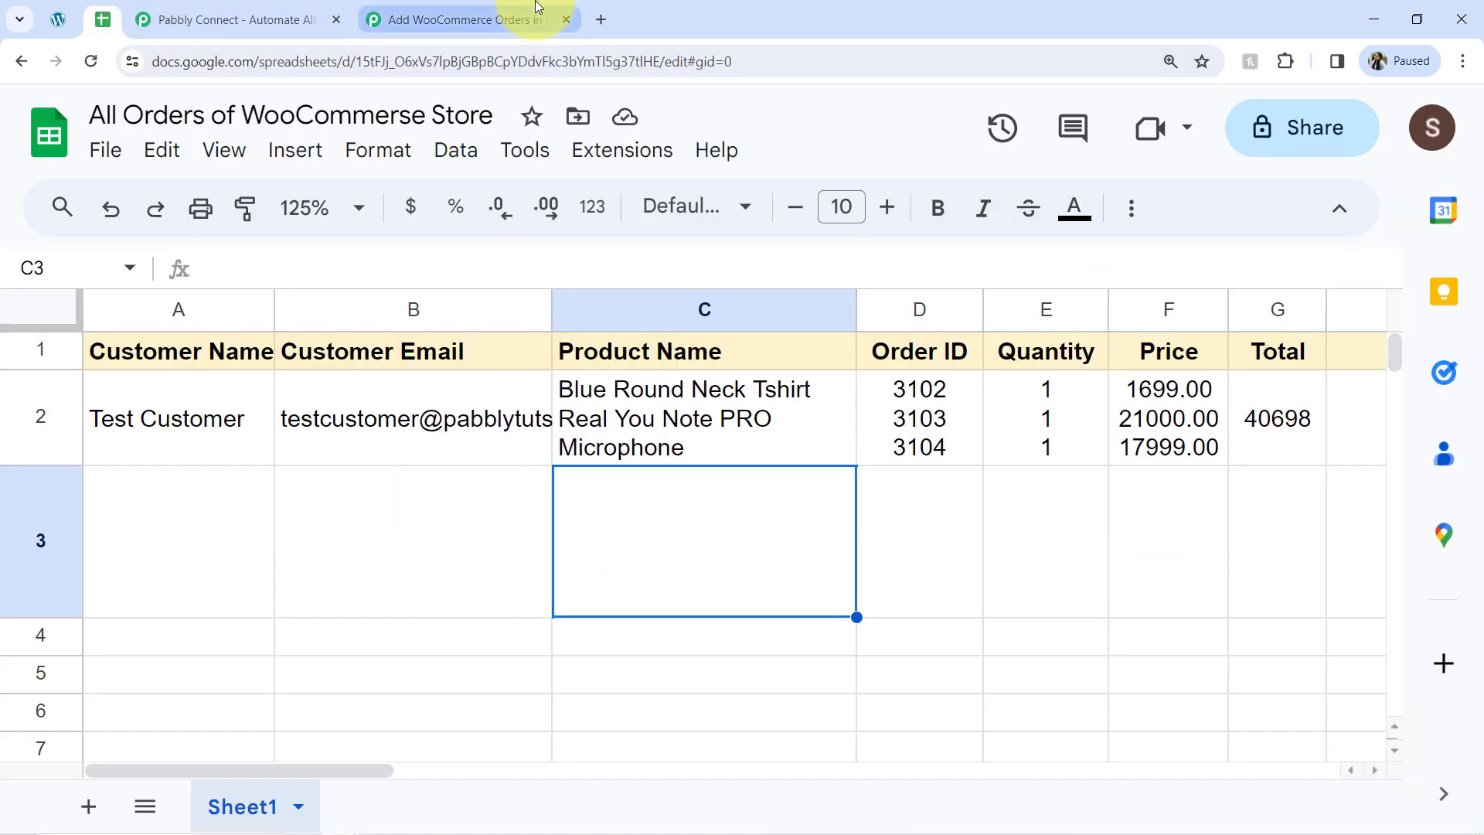
click(538, 7)
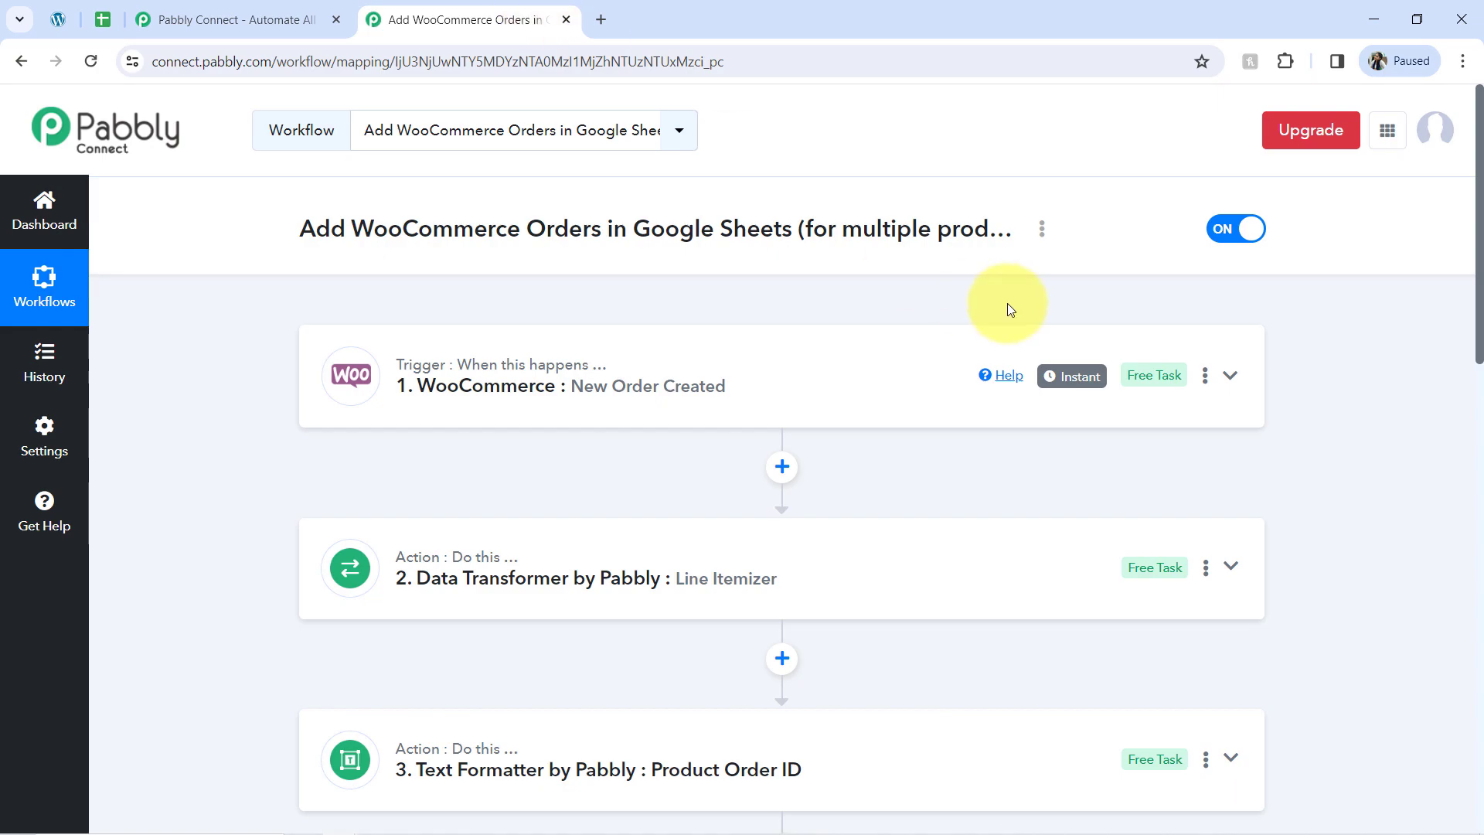